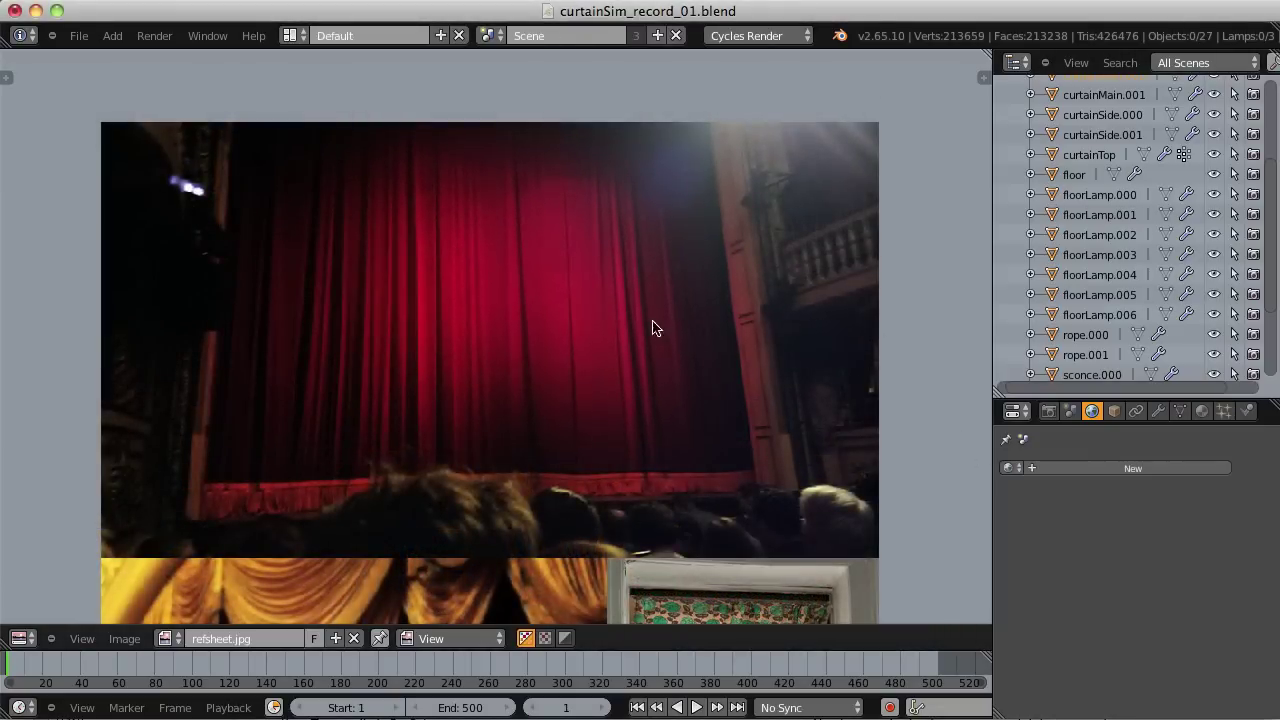
# Browse the reference sheet, then settle back on the red stage curtain photo.
pyautogui.scroll(3, 657, 330)
pyautogui.scroll(-5, 660, 306)
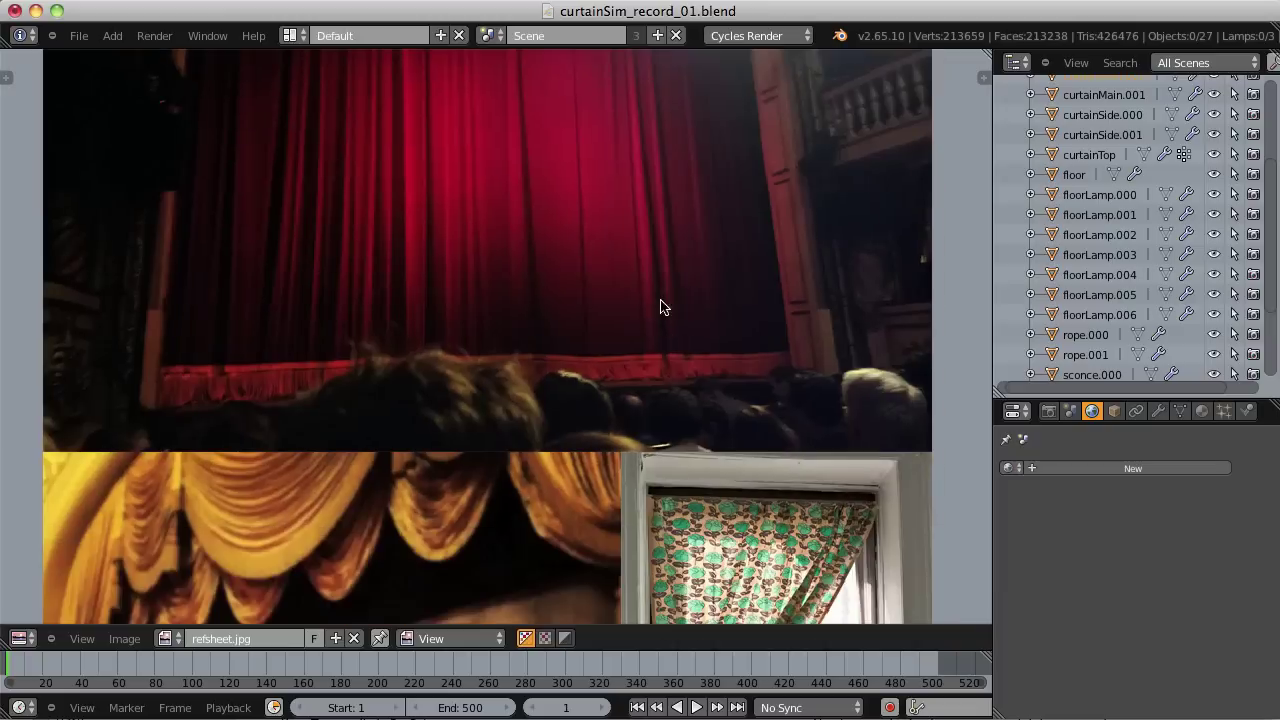
pyautogui.scroll(-1, 634, 274)
pyautogui.scroll(5, 640, 370)
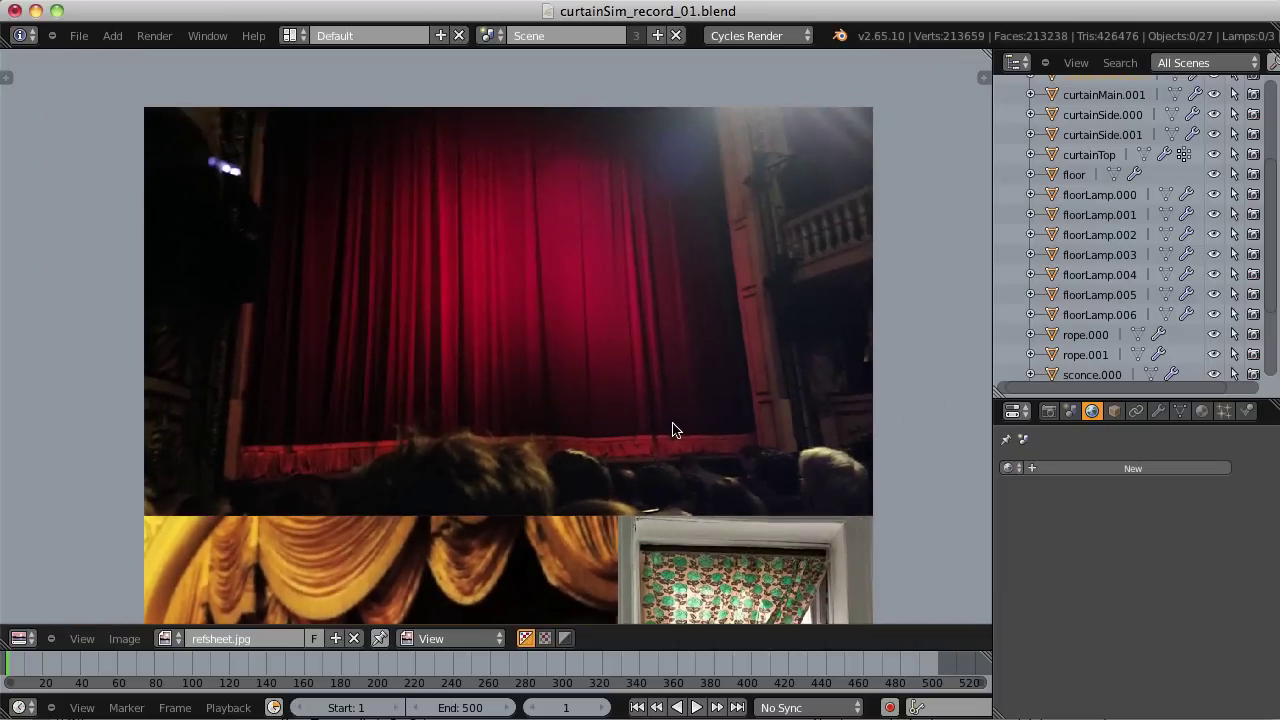
pyautogui.scroll(3, 677, 274)
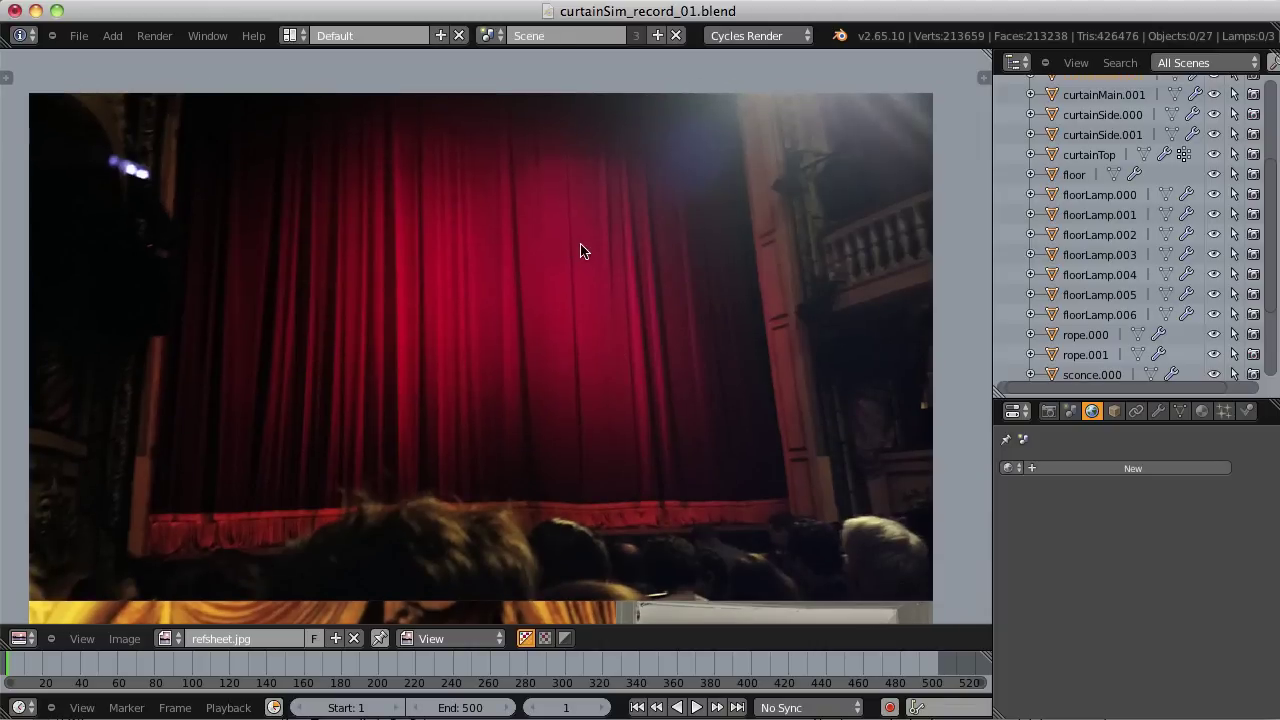
pyautogui.moveTo(544, 277); pyautogui.dragTo(543, 314, button='middle')
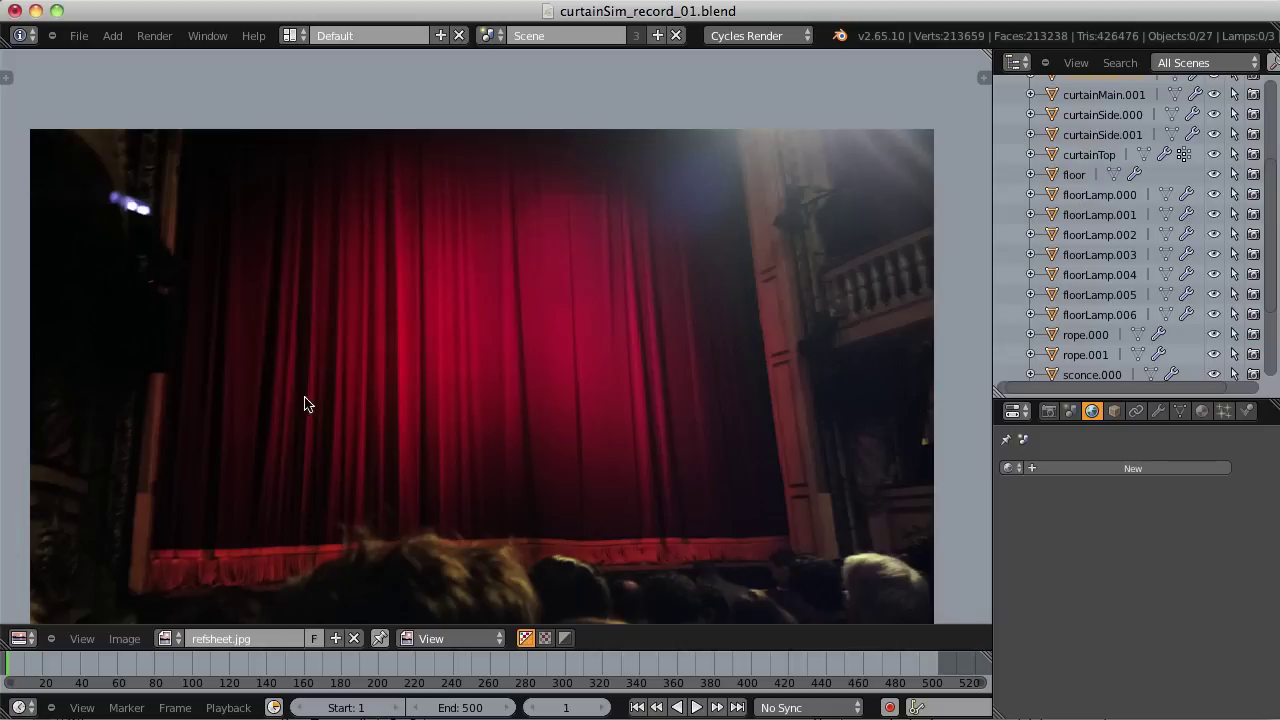
pyautogui.moveTo(531, 486); pyautogui.dragTo(492, 398, button='middle')
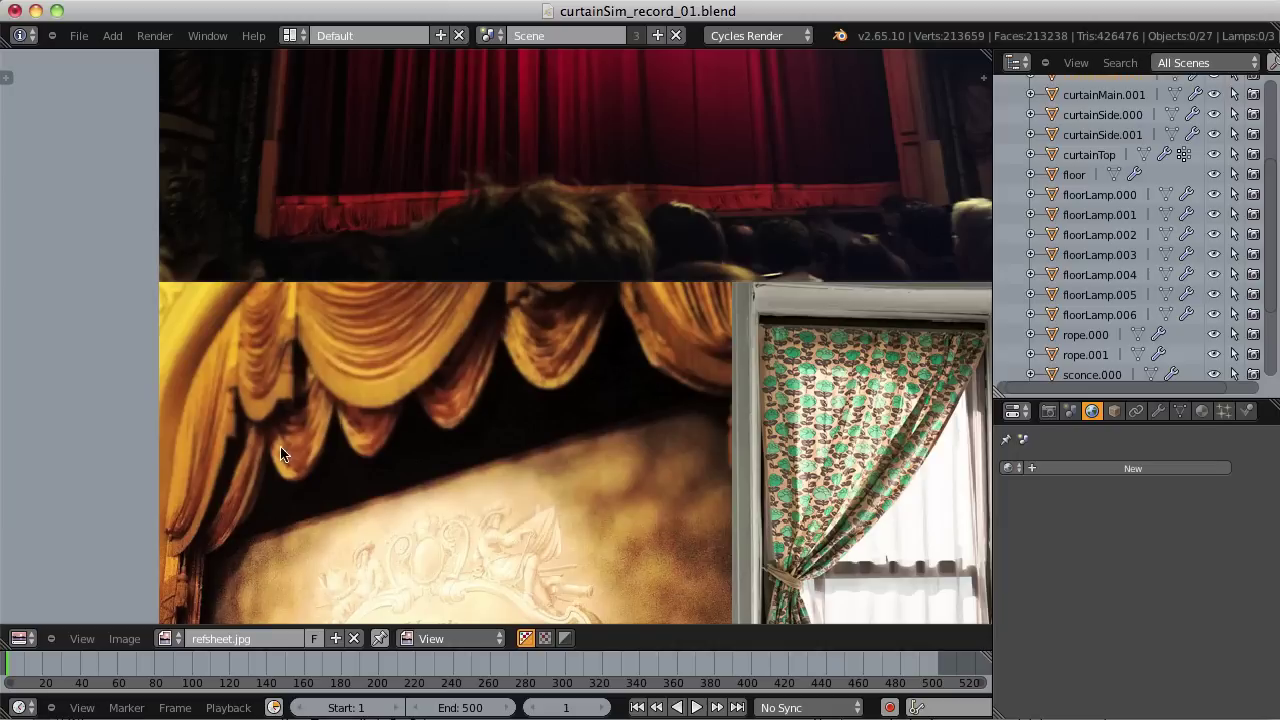
pyautogui.hscroll(10, 771, 391)
pyautogui.scroll(-6, 771, 391)
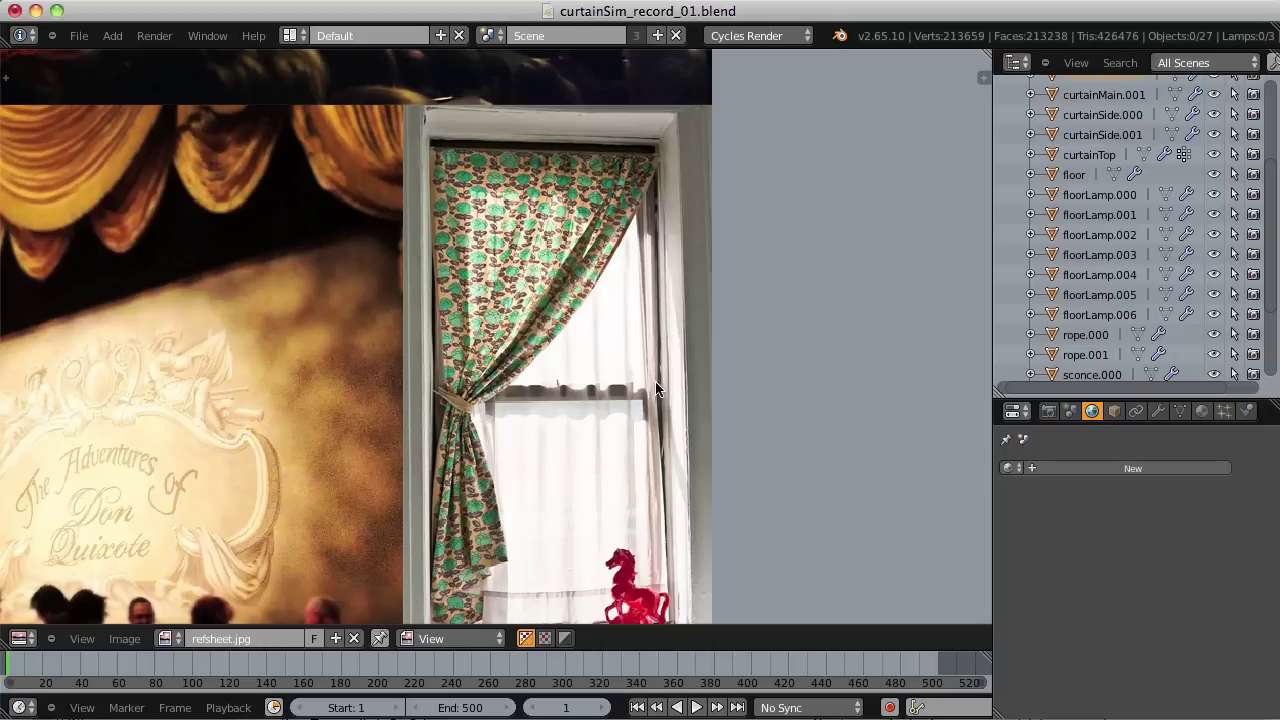
pyautogui.scroll(5, 537, 323)
pyautogui.scroll(6, 528, 334)
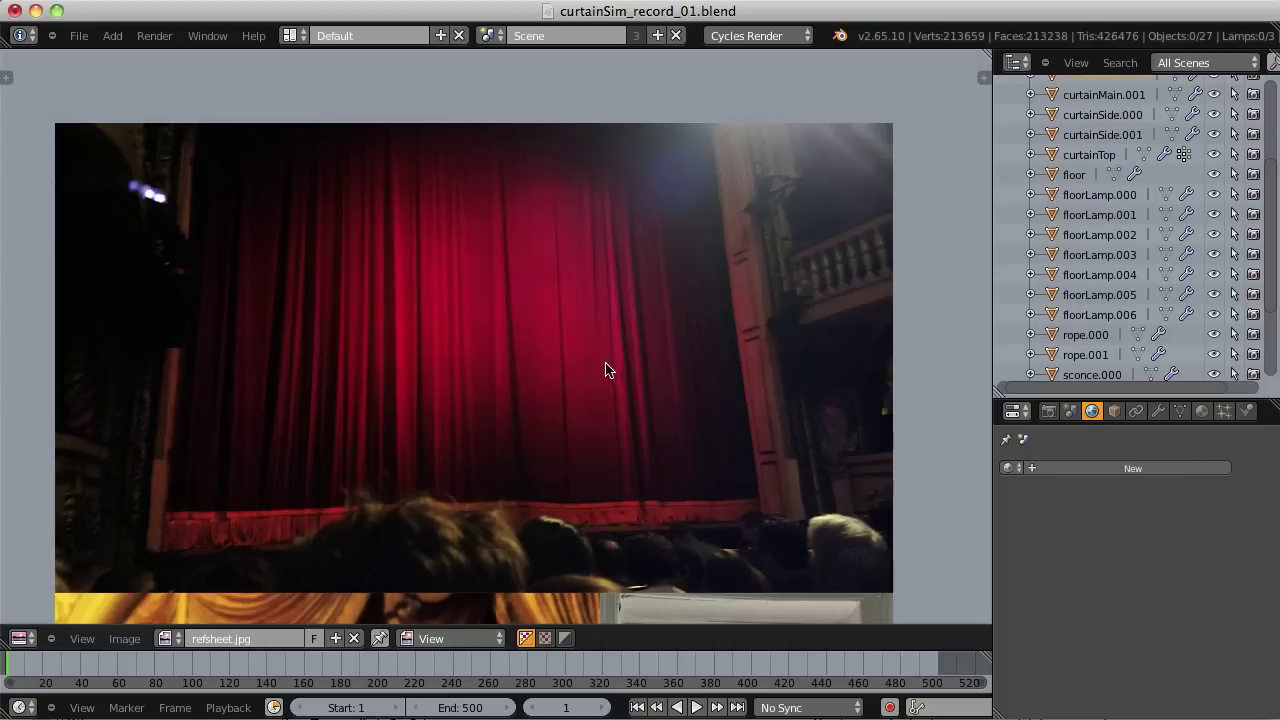
pyautogui.moveTo(580, 334); pyautogui.dragTo(609, 329, button='middle')
pyautogui.scroll(2, 612, 340)
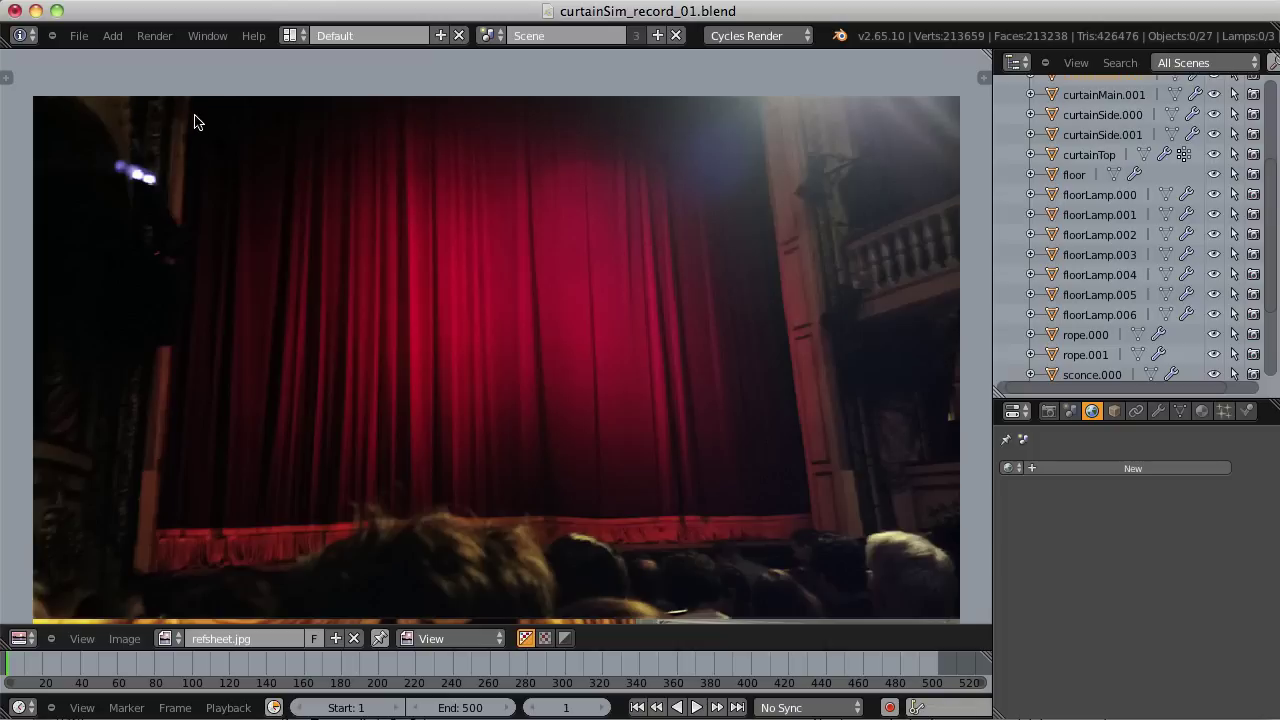
# Draw the rod line with pleat marks, a downward centre arrow and a small top-left arrow.
pyautogui.moveTo(202, 117)
pyautogui.mouseDown()
pyautogui.moveTo(789, 86)
pyautogui.moveTo(798, 101)
pyautogui.mouseUp()
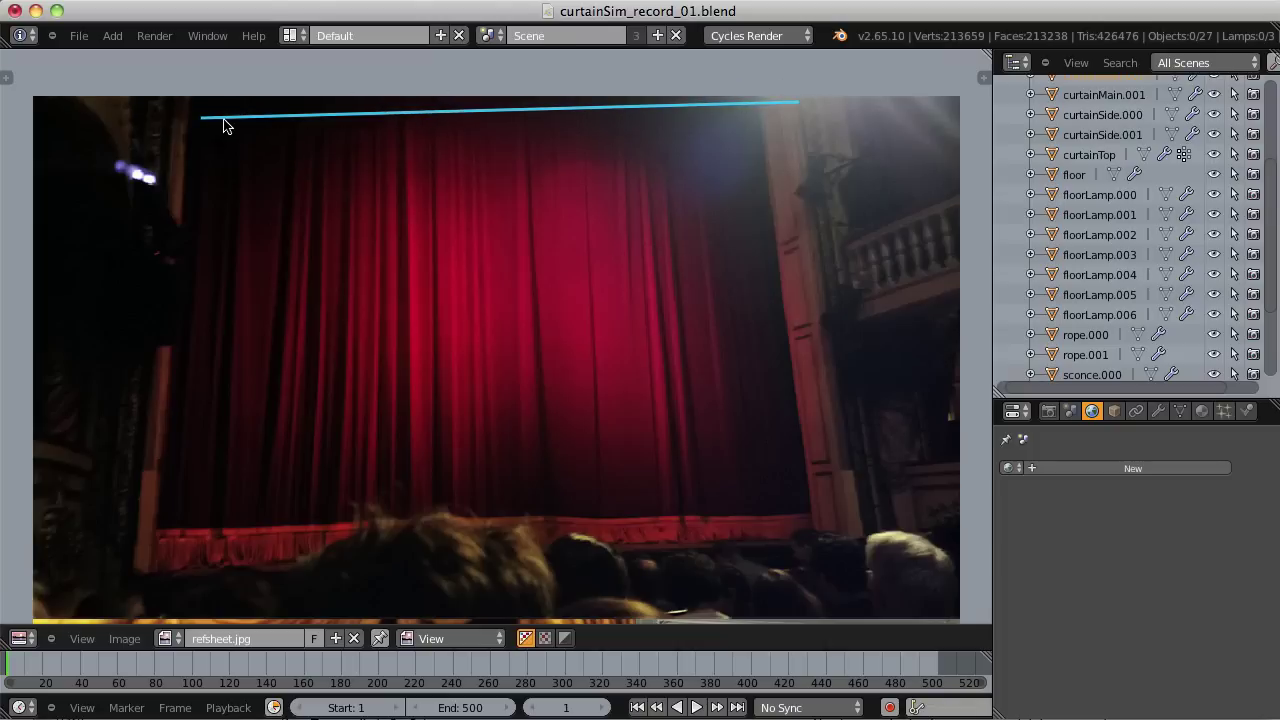
pyautogui.moveTo(213, 113)
pyautogui.mouseDown()
pyautogui.moveTo(240, 130)
pyautogui.moveTo(574, 114)
pyautogui.mouseUp()
pyautogui.moveTo(603, 97)
pyautogui.mouseDown()
pyautogui.moveTo(605, 111)
pyautogui.moveTo(660, 111)
pyautogui.mouseUp()
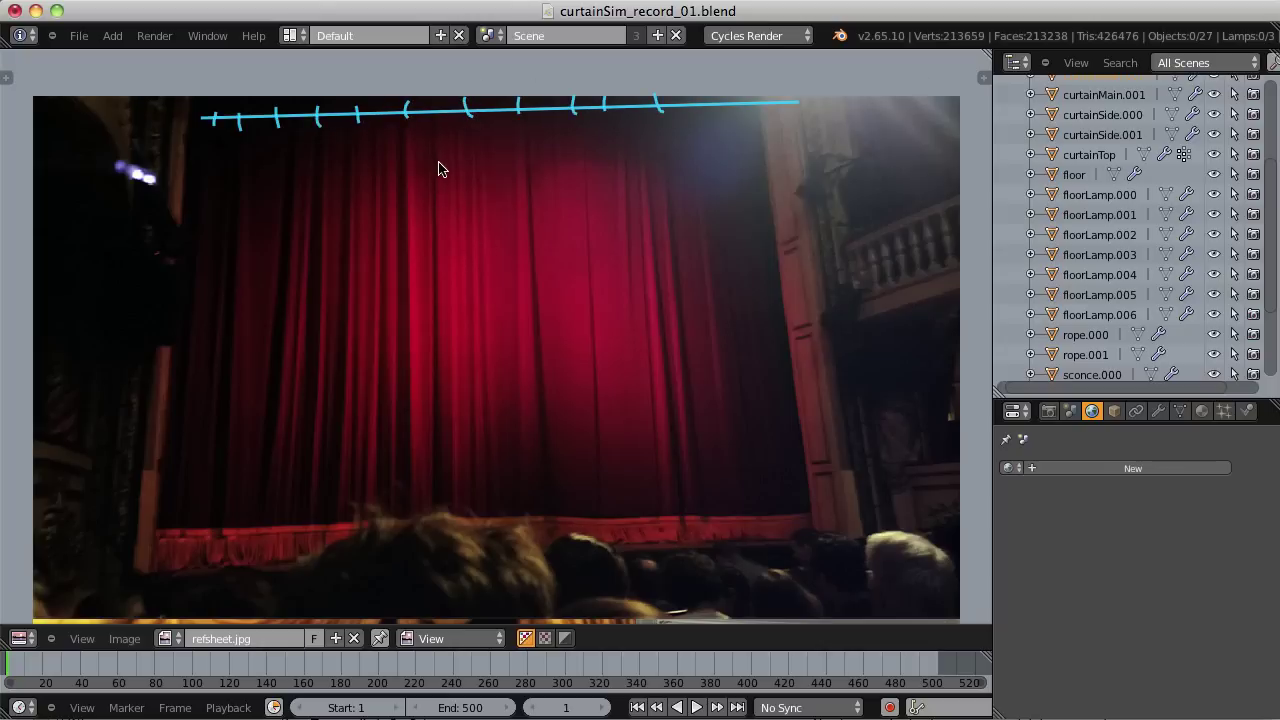
pyautogui.moveTo(437, 157); pyautogui.dragTo(431, 380)
pyautogui.moveTo(407, 328); pyautogui.dragTo(491, 329)
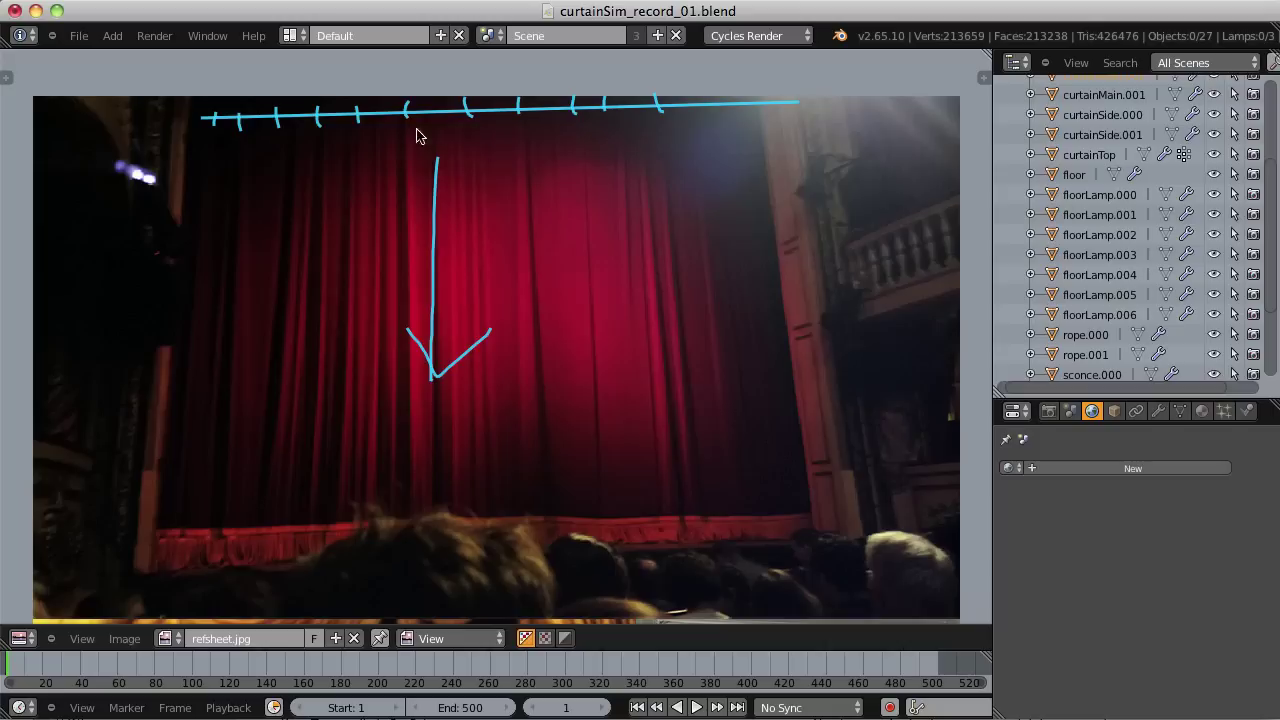
pyautogui.moveTo(203, 155)
pyautogui.mouseDown()
pyautogui.moveTo(232, 152)
pyautogui.moveTo(220, 163)
pyautogui.mouseUp()
# Draw six vertical fold lines down the left and right sides of the red curtain.
pyautogui.moveTo(298, 145); pyautogui.dragTo(270, 475)
pyautogui.moveTo(337, 235)
pyautogui.mouseDown()
pyautogui.moveTo(341, 153)
pyautogui.moveTo(317, 510)
pyautogui.mouseUp()
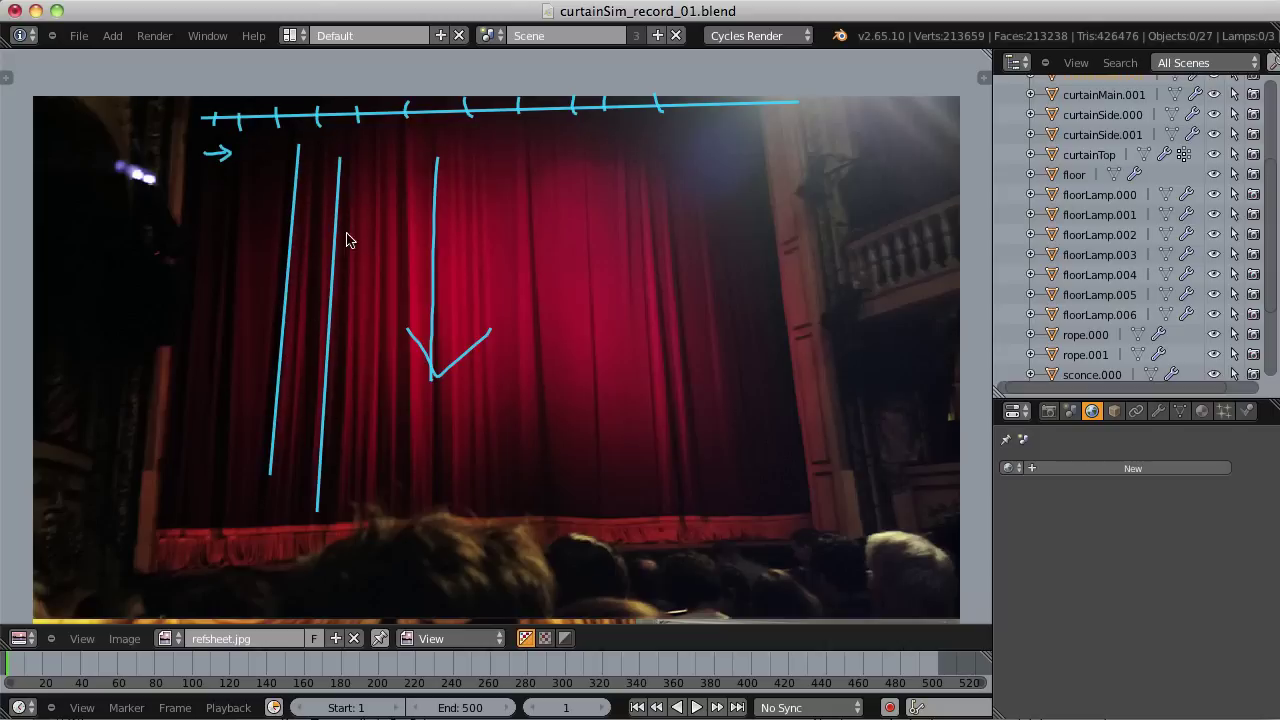
pyautogui.moveTo(355, 212); pyautogui.dragTo(351, 450)
pyautogui.moveTo(640, 163); pyautogui.dragTo(657, 475)
pyautogui.moveTo(587, 206); pyautogui.dragTo(602, 466)
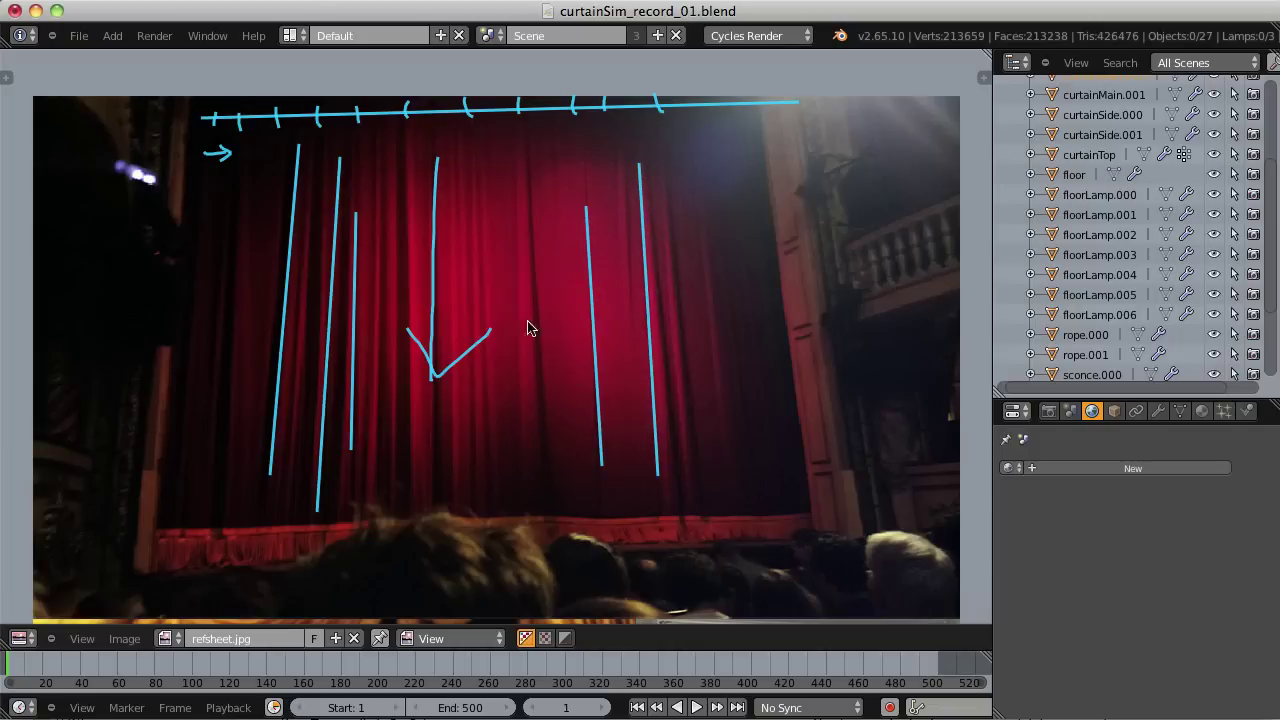
pyautogui.moveTo(527, 198); pyautogui.dragTo(527, 470)
# Add a top outline line and inward-closing arrows, then bring the gold drape photo into view.
pyautogui.scroll(1, 595, 323)
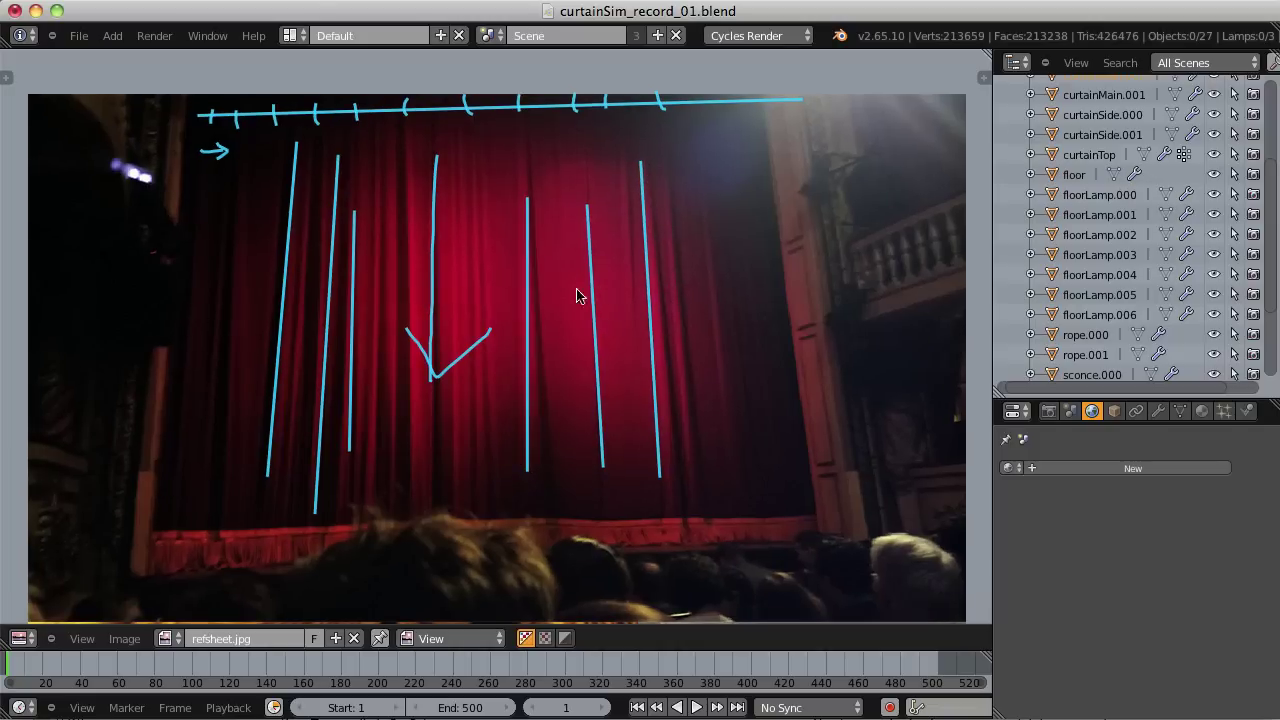
pyautogui.moveTo(128, 104)
pyautogui.mouseDown()
pyautogui.moveTo(126, 570)
pyautogui.moveTo(127, 559)
pyautogui.moveTo(912, 523)
pyautogui.moveTo(885, 90)
pyautogui.moveTo(907, 79)
pyautogui.moveTo(128, 104)
pyautogui.mouseUp()
pyautogui.hotkey('ctrl', 'z')
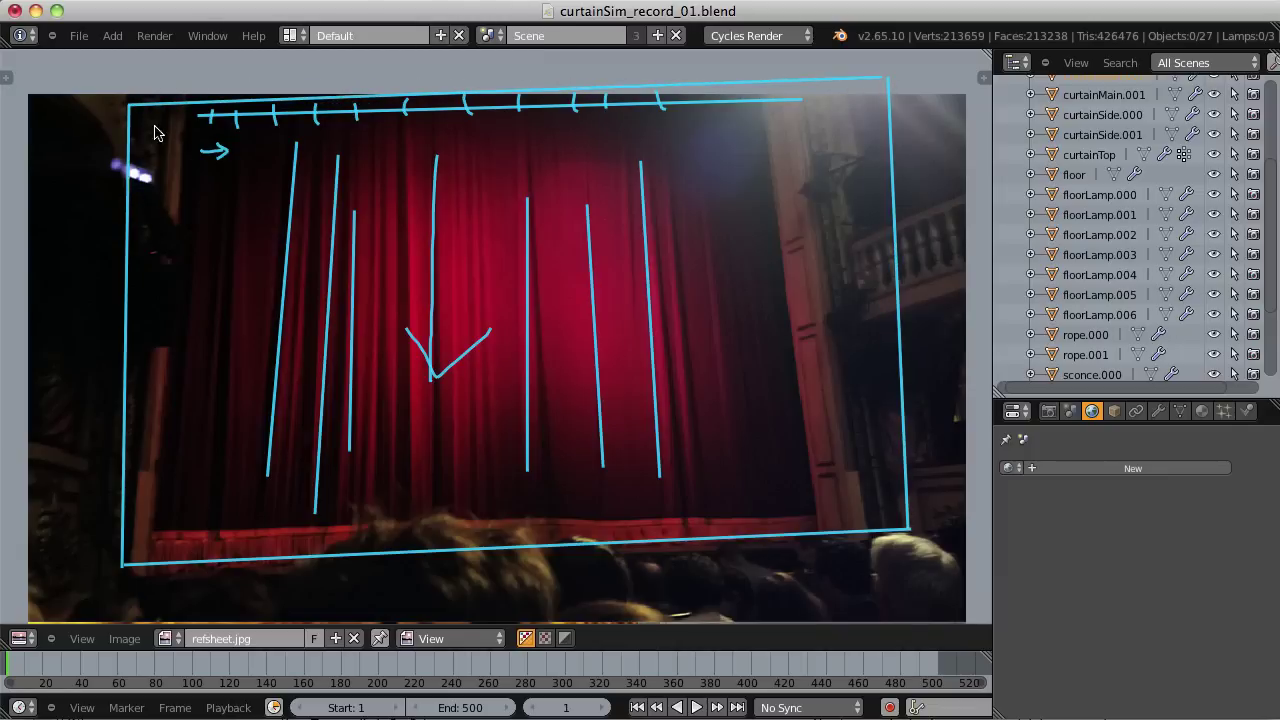
pyautogui.moveTo(115, 89)
pyautogui.mouseDown()
pyautogui.moveTo(339, 70)
pyautogui.moveTo(316, 85)
pyautogui.mouseUp()
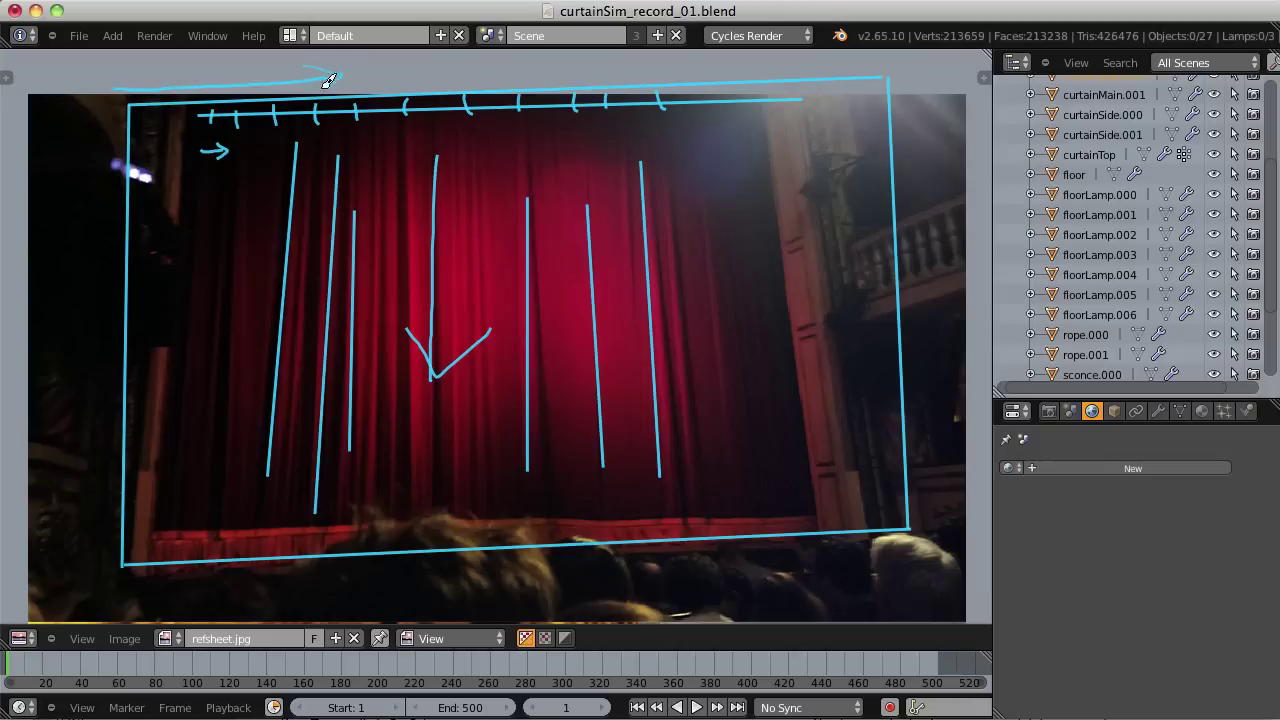
pyautogui.moveTo(890, 57)
pyautogui.mouseDown()
pyautogui.moveTo(629, 71)
pyautogui.moveTo(665, 82)
pyautogui.mouseUp()
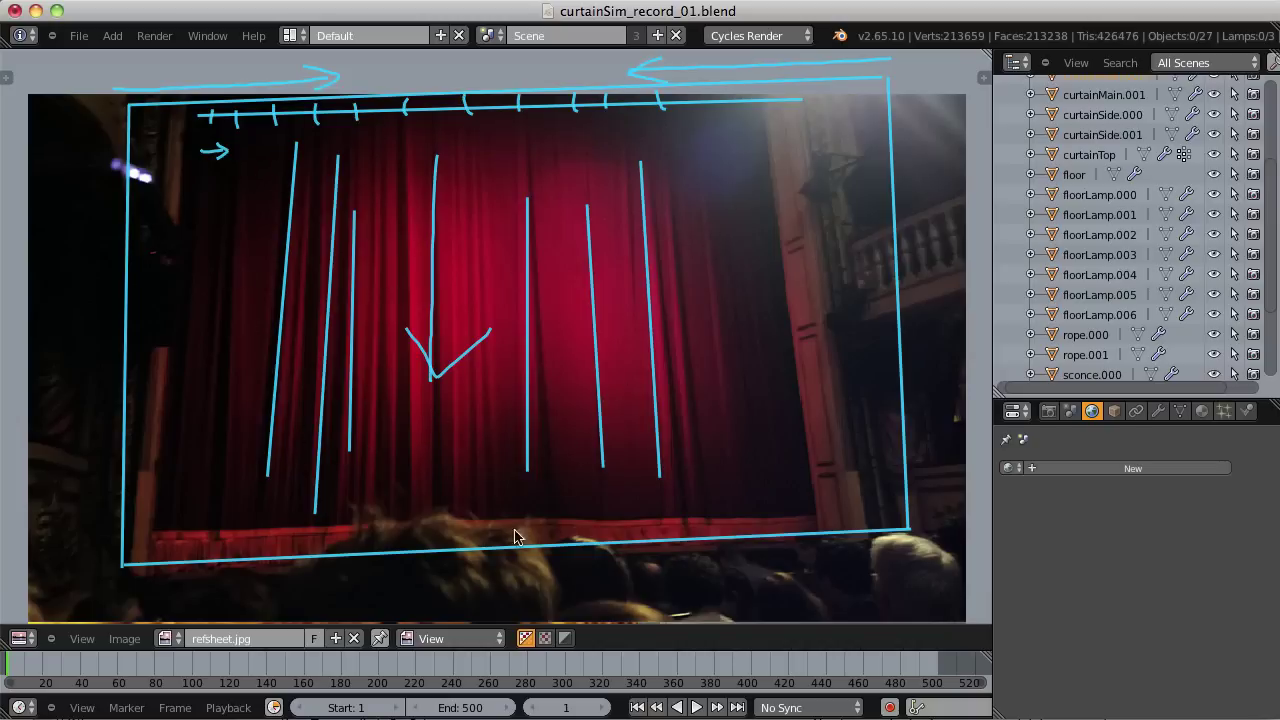
pyautogui.moveTo(491, 565); pyautogui.dragTo(531, 383, button='middle')
pyautogui.scroll(-10, 531, 383)
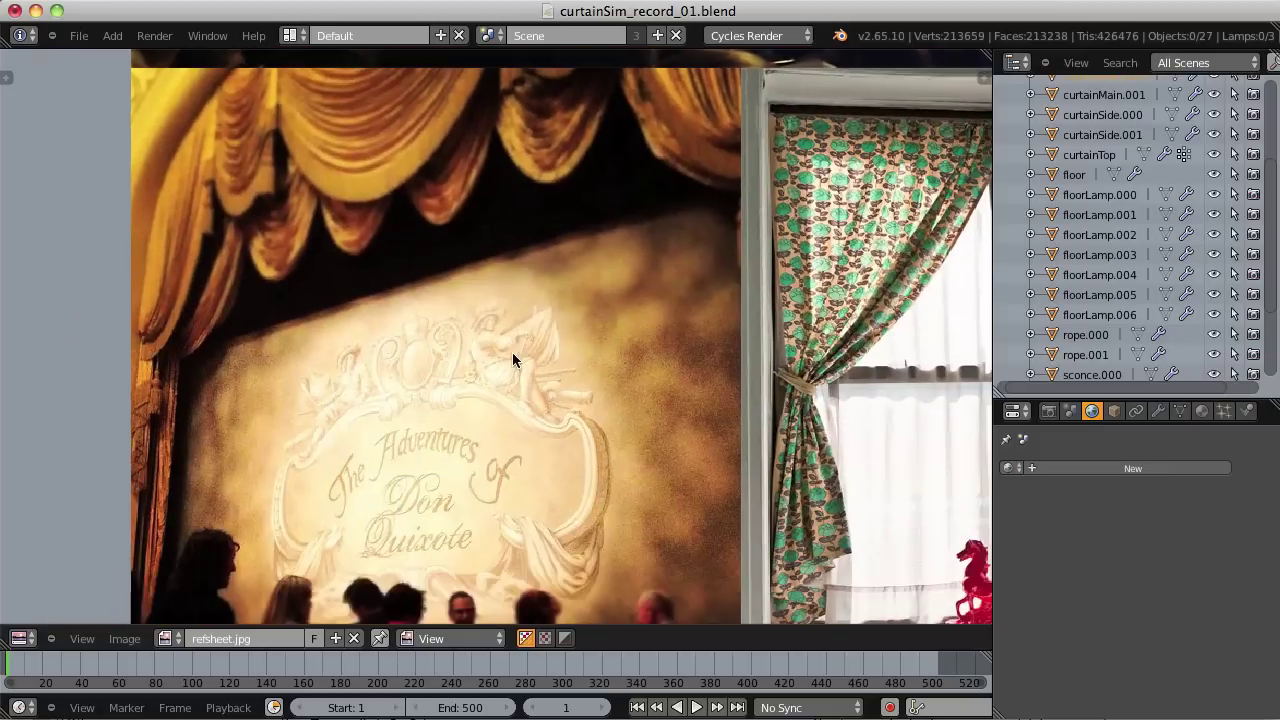
# Draw a downward arrow, a diagonal edge line and three upward lift arrows on the gold drapes.
pyautogui.scroll(3, 468, 400)
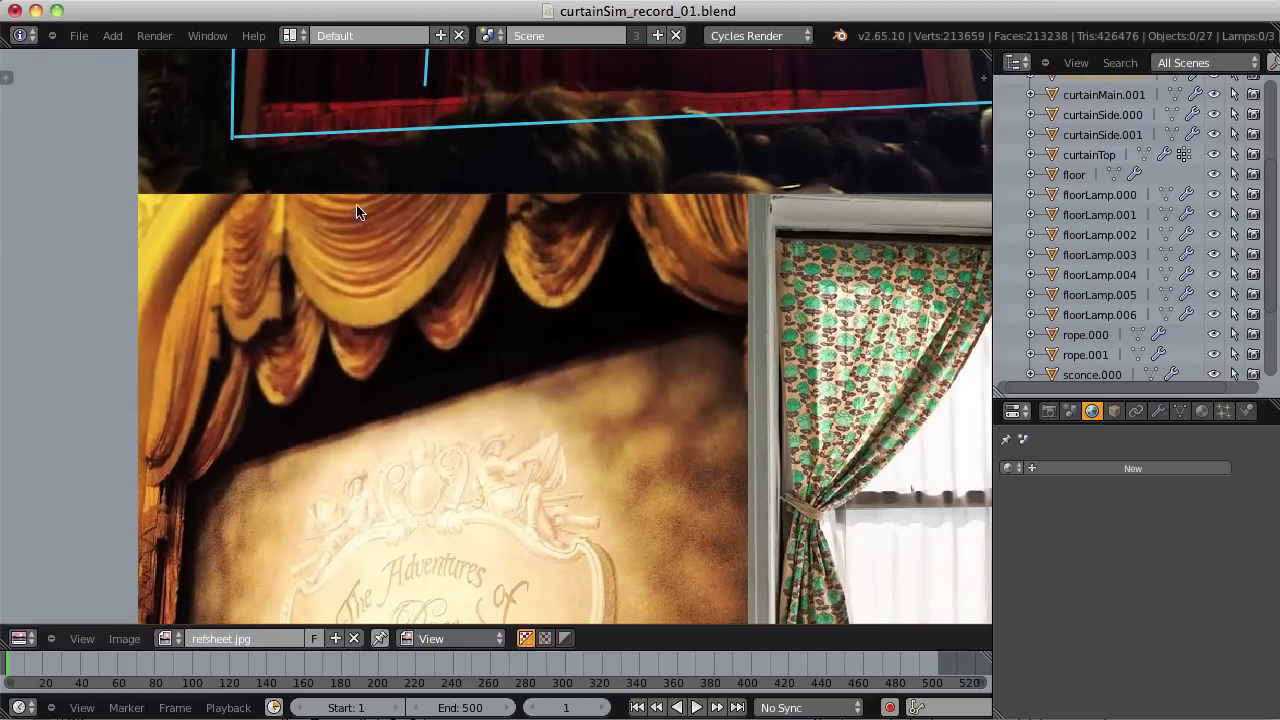
pyautogui.moveTo(358, 161); pyautogui.dragTo(366, 344)
pyautogui.moveTo(352, 353); pyautogui.dragTo(408, 330)
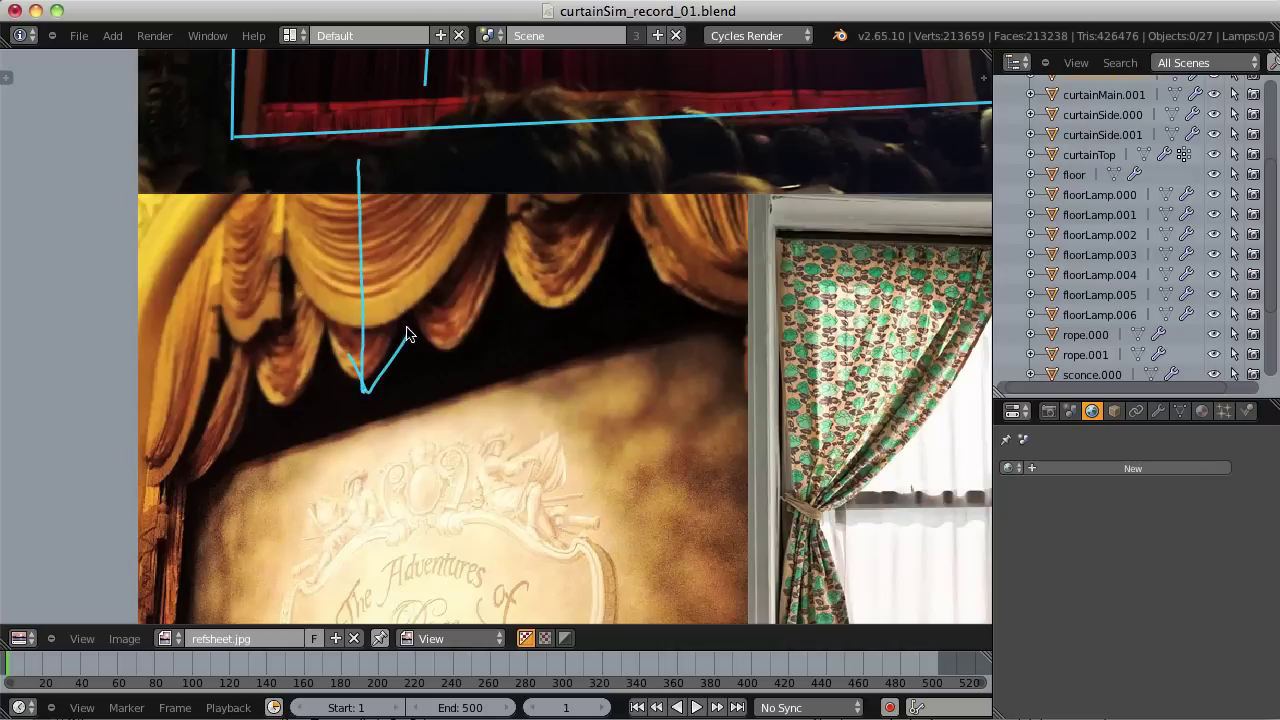
pyautogui.moveTo(335, 428)
pyautogui.mouseDown()
pyautogui.moveTo(471, 369)
pyautogui.moveTo(690, 313)
pyautogui.moveTo(245, 445)
pyautogui.mouseUp()
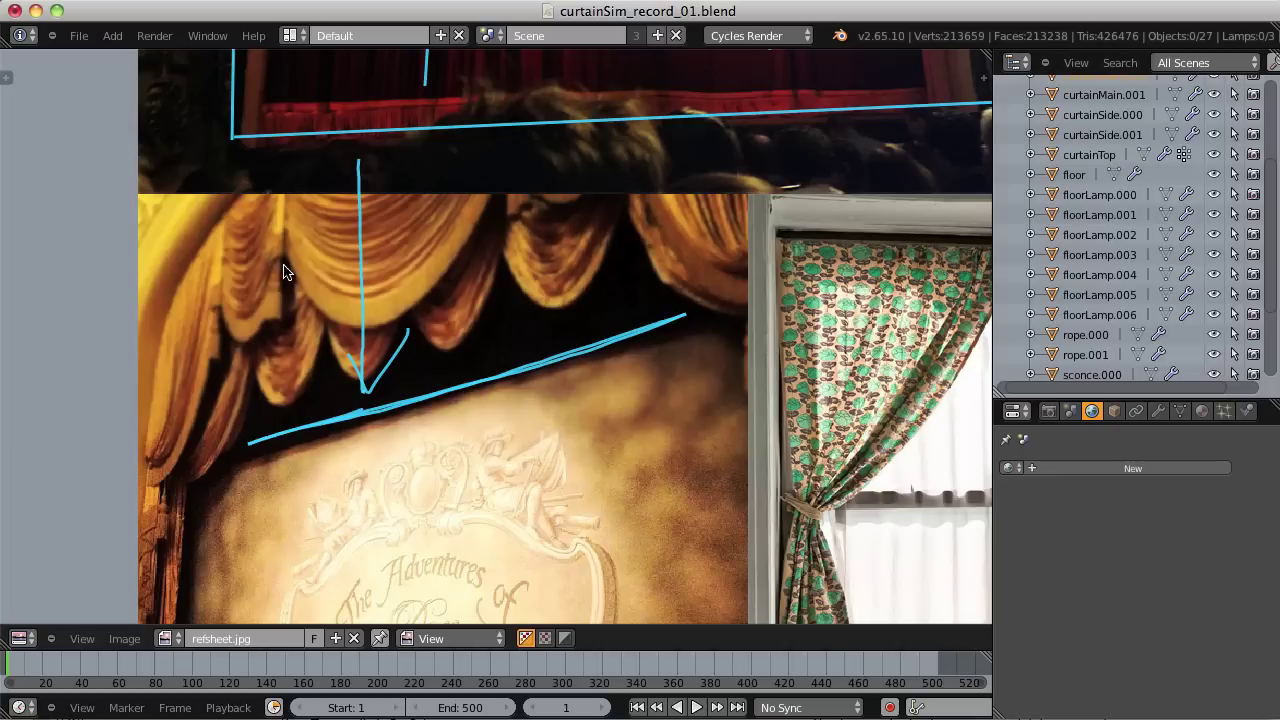
pyautogui.moveTo(292, 283)
pyautogui.mouseDown()
pyautogui.moveTo(278, 266)
pyautogui.moveTo(280, 456)
pyautogui.mouseUp()
pyautogui.moveTo(215, 300)
pyautogui.mouseDown()
pyautogui.moveTo(223, 291)
pyautogui.moveTo(222, 475)
pyautogui.mouseUp()
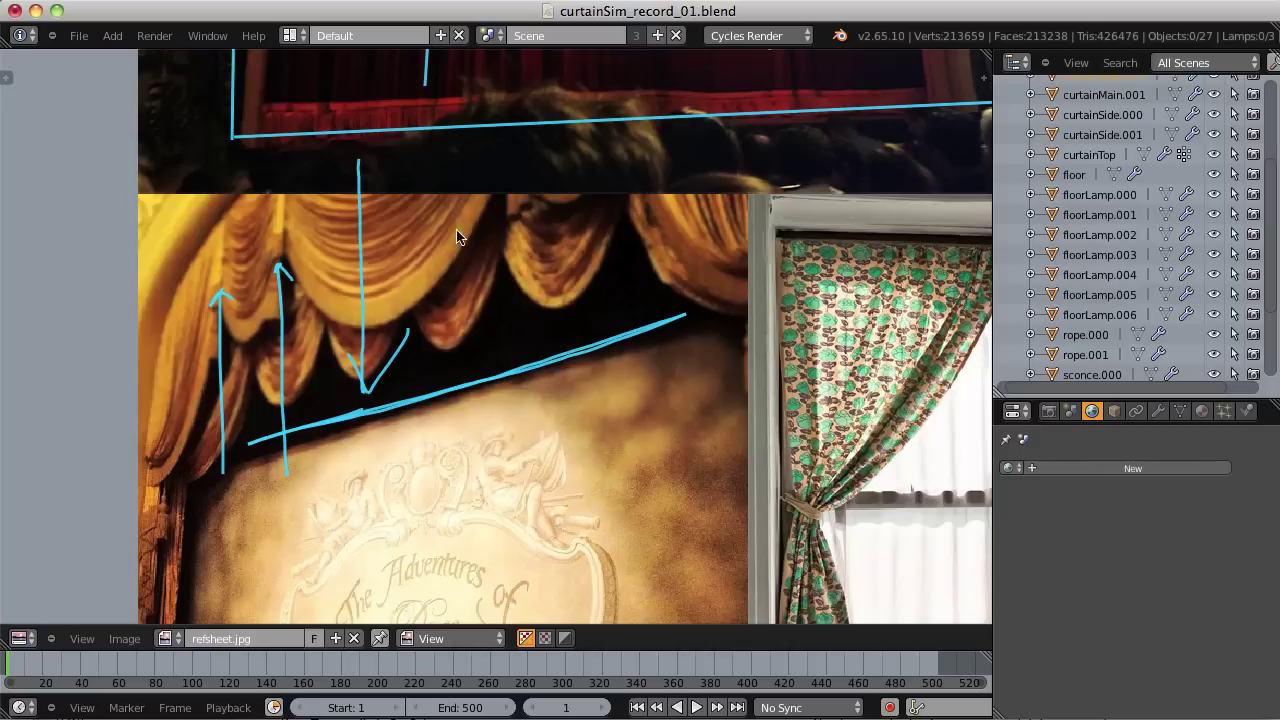
pyautogui.moveTo(490, 214)
pyautogui.mouseDown()
pyautogui.moveTo(497, 204)
pyautogui.moveTo(516, 222)
pyautogui.moveTo(513, 425)
pyautogui.mouseUp()
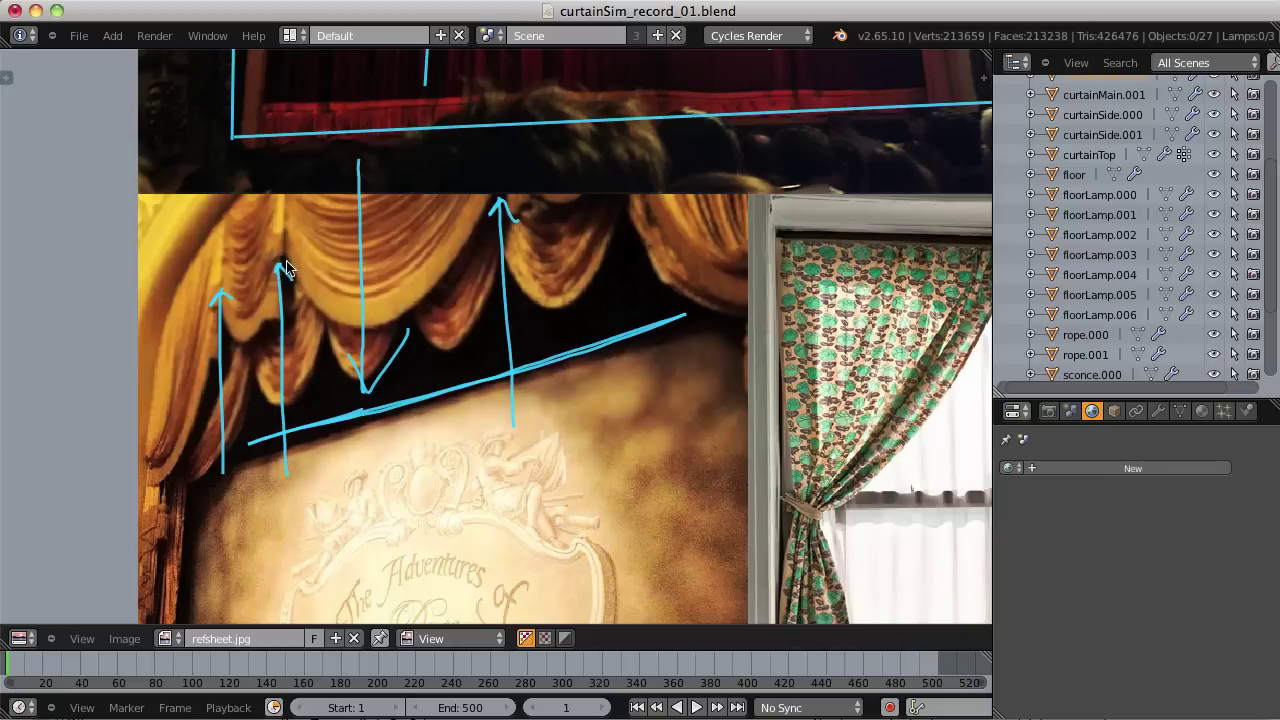
# Sketch two swag curves between the lift points and pan over to the window curtain photo.
pyautogui.moveTo(285, 262)
pyautogui.mouseDown()
pyautogui.moveTo(311, 292)
pyautogui.moveTo(381, 325)
pyautogui.moveTo(510, 207)
pyautogui.moveTo(610, 195)
pyautogui.mouseUp()
pyautogui.moveTo(190, 314); pyautogui.dragTo(283, 262)
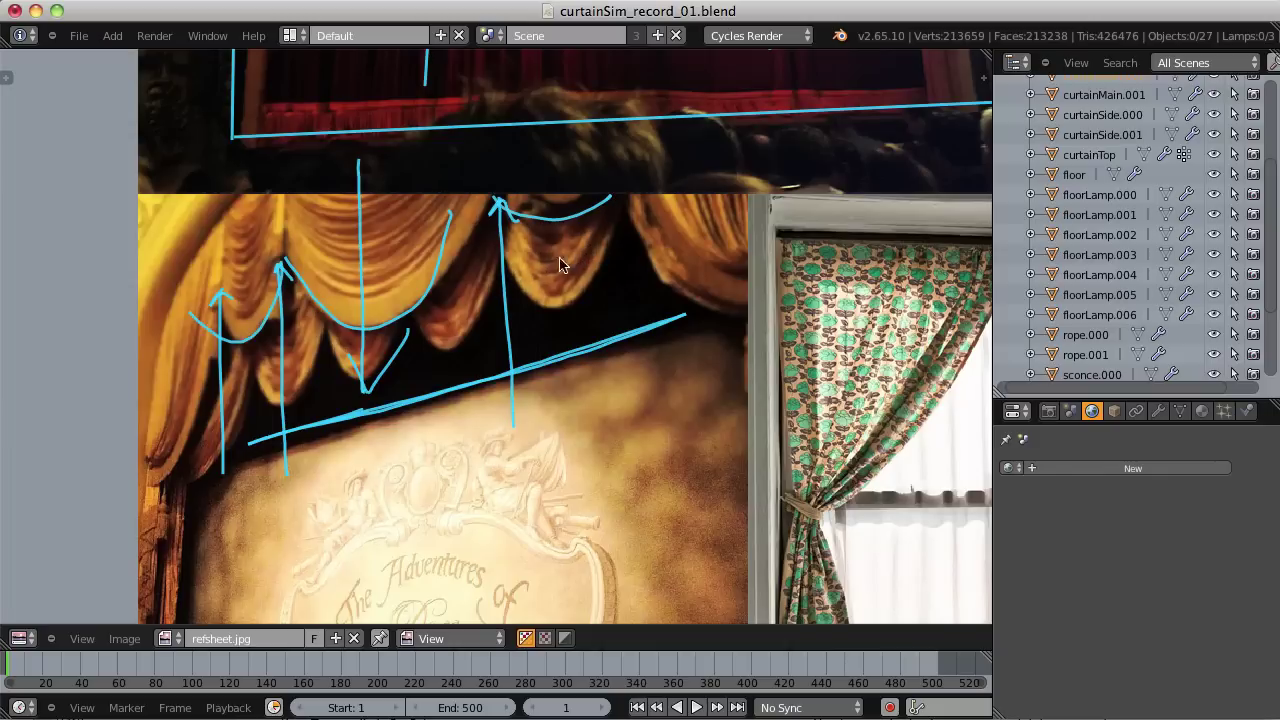
pyautogui.hscroll(10, 781, 210)
pyautogui.scroll(-4, 781, 210)
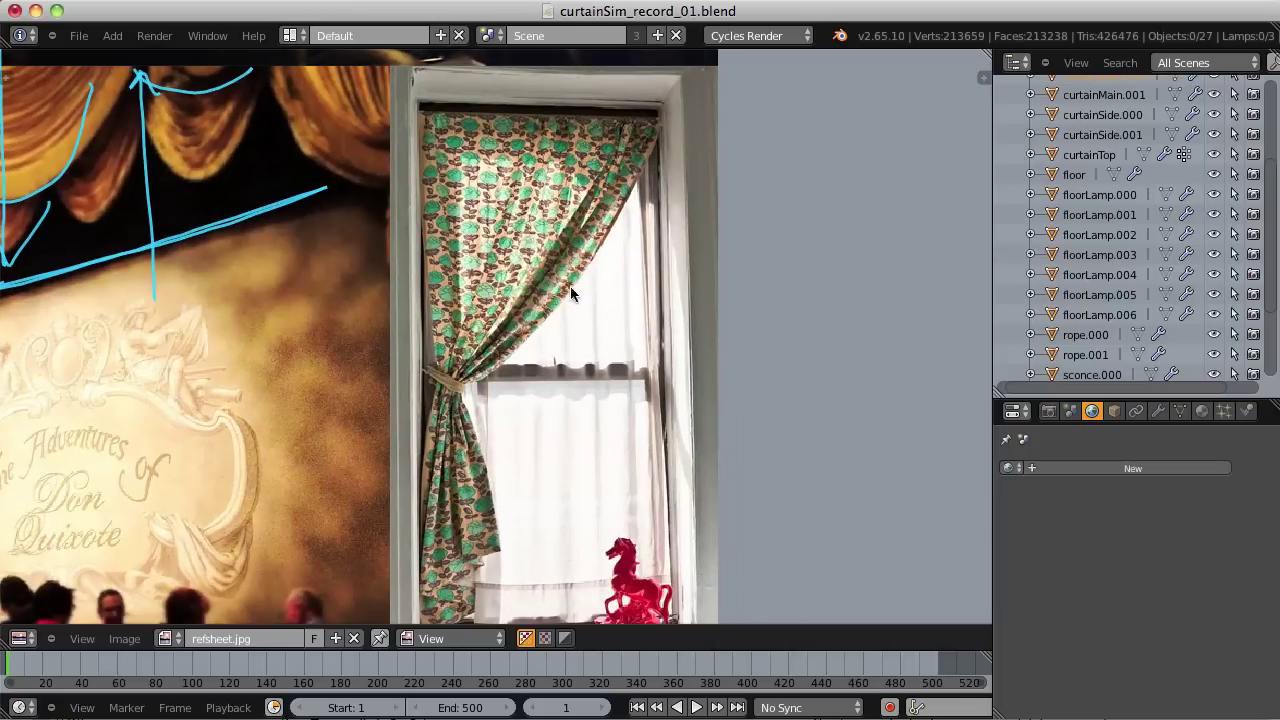
# Draw the window curtain's rod line with four diagonal fold marks below it.
pyautogui.scroll(-1, 570, 286)
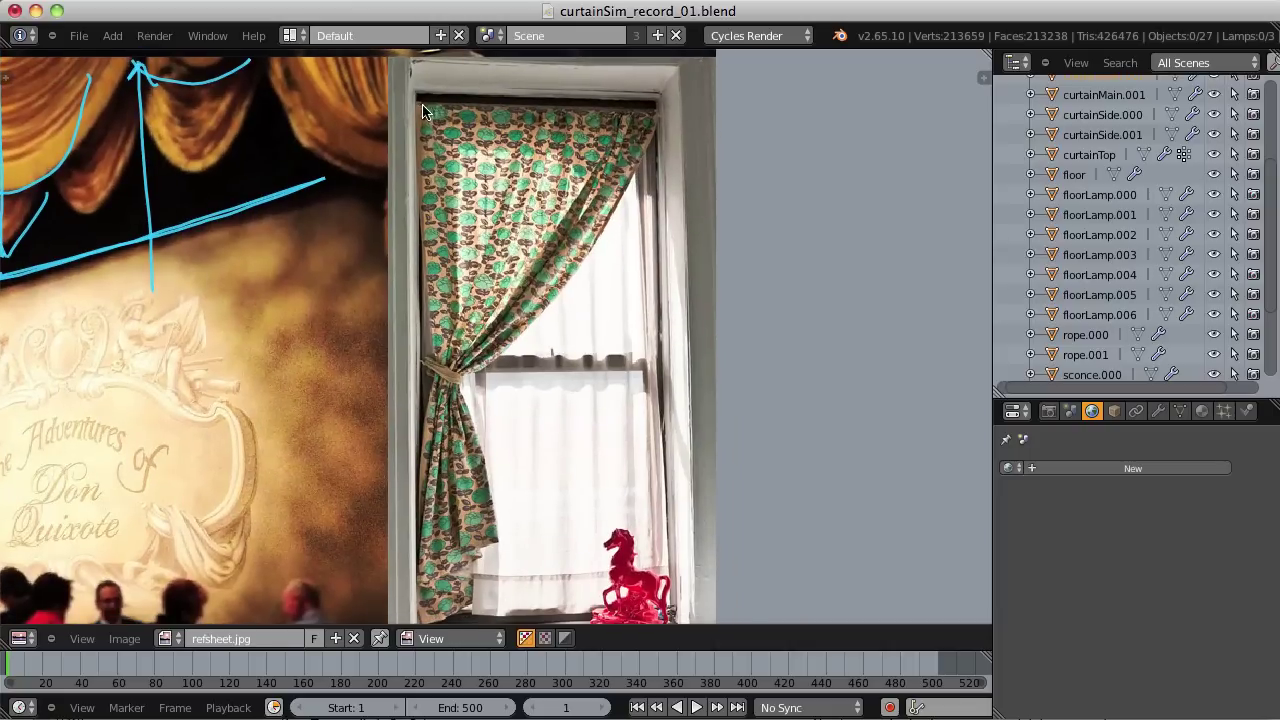
pyautogui.moveTo(420, 107); pyautogui.dragTo(658, 116)
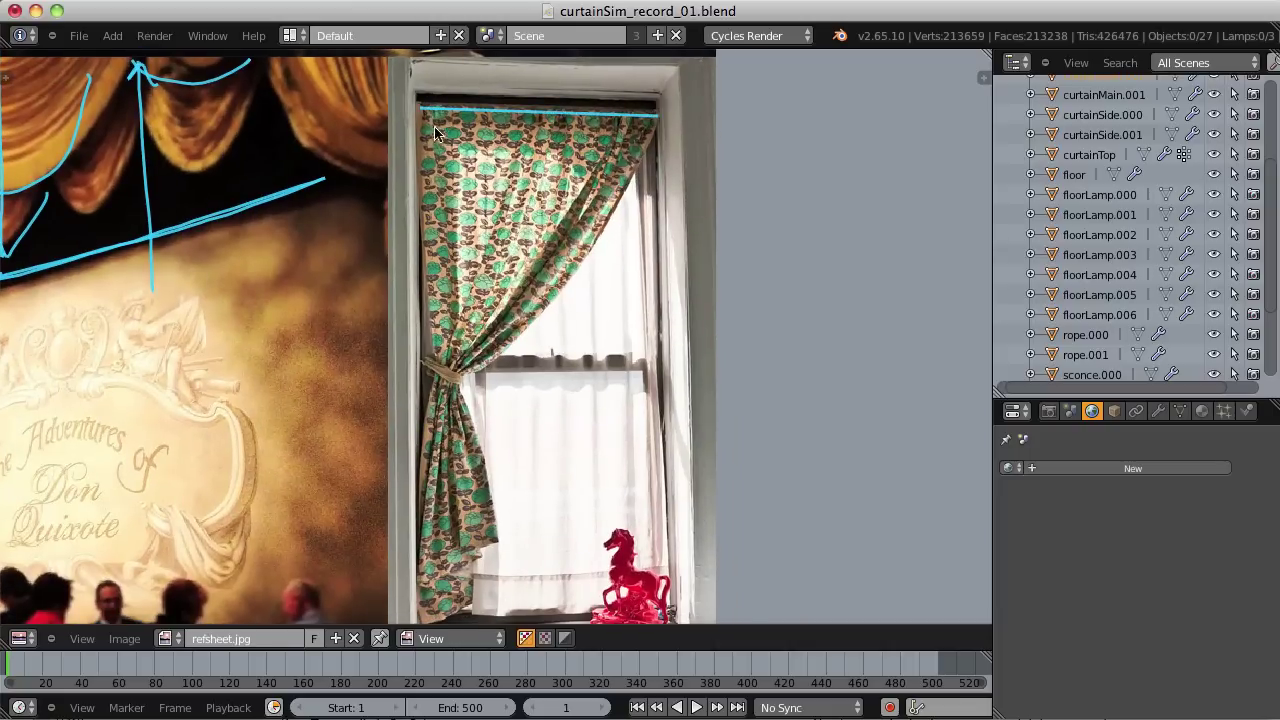
pyautogui.moveTo(471, 113); pyautogui.dragTo(457, 170)
pyautogui.moveTo(528, 113); pyautogui.dragTo(513, 160)
pyautogui.moveTo(585, 113); pyautogui.dragTo(571, 165)
pyautogui.moveTo(638, 116); pyautogui.dragTo(578, 200)
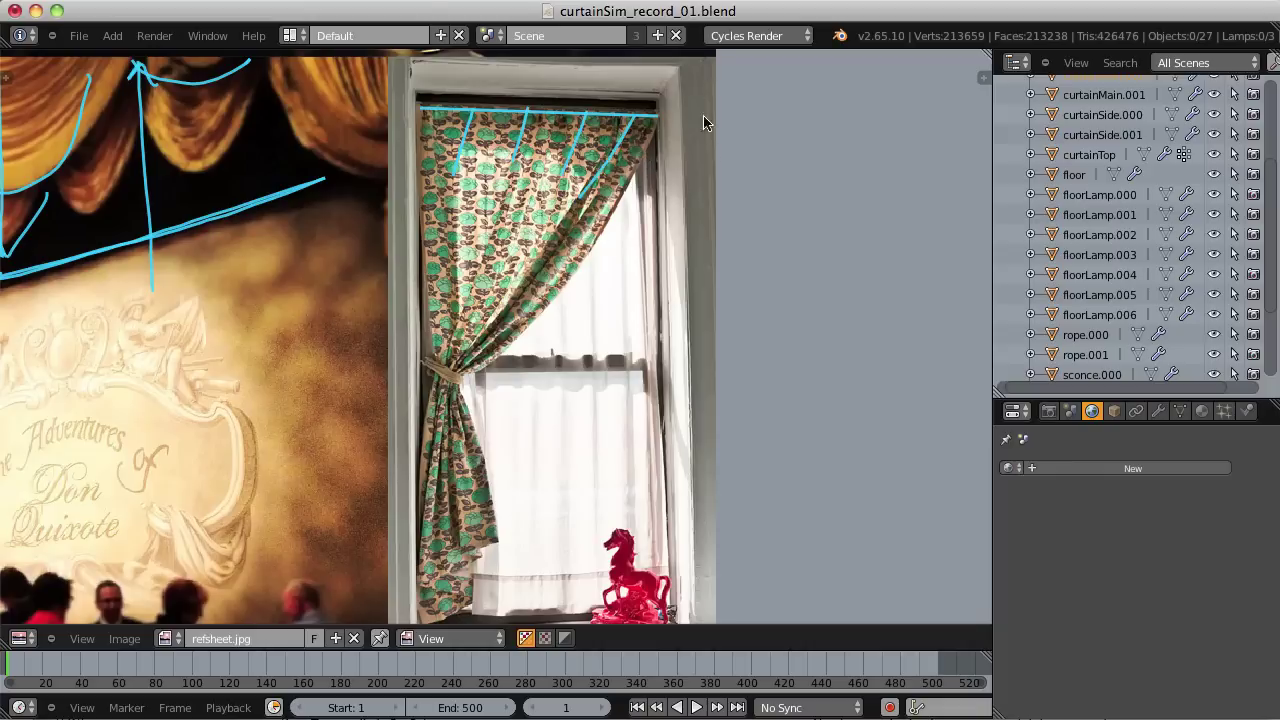
# Trace the curtain's left edge, add a left-pointing arrow, diagonal drape lines and a tie-back mark.
pyautogui.scroll(-3, 541, 222)
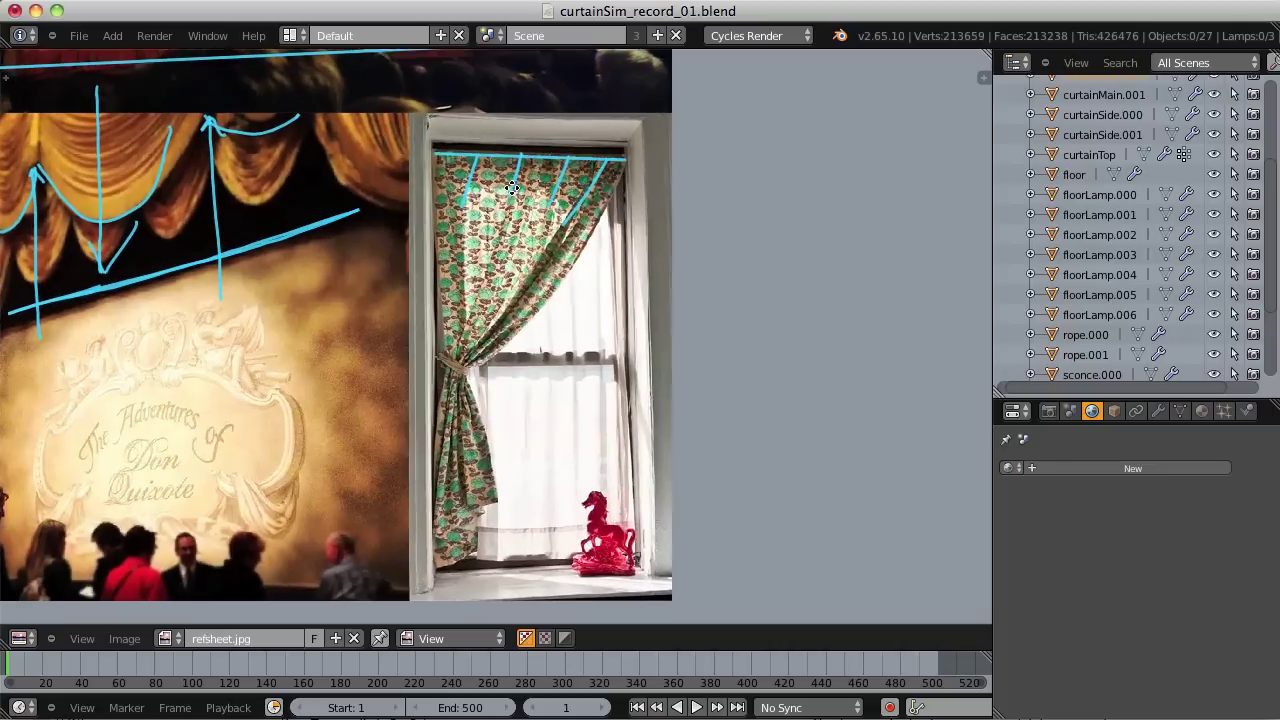
pyautogui.moveTo(428, 142)
pyautogui.mouseDown()
pyautogui.moveTo(422, 582)
pyautogui.moveTo(618, 565)
pyautogui.moveTo(723, 577)
pyautogui.moveTo(711, 131)
pyautogui.moveTo(432, 140)
pyautogui.mouseUp()
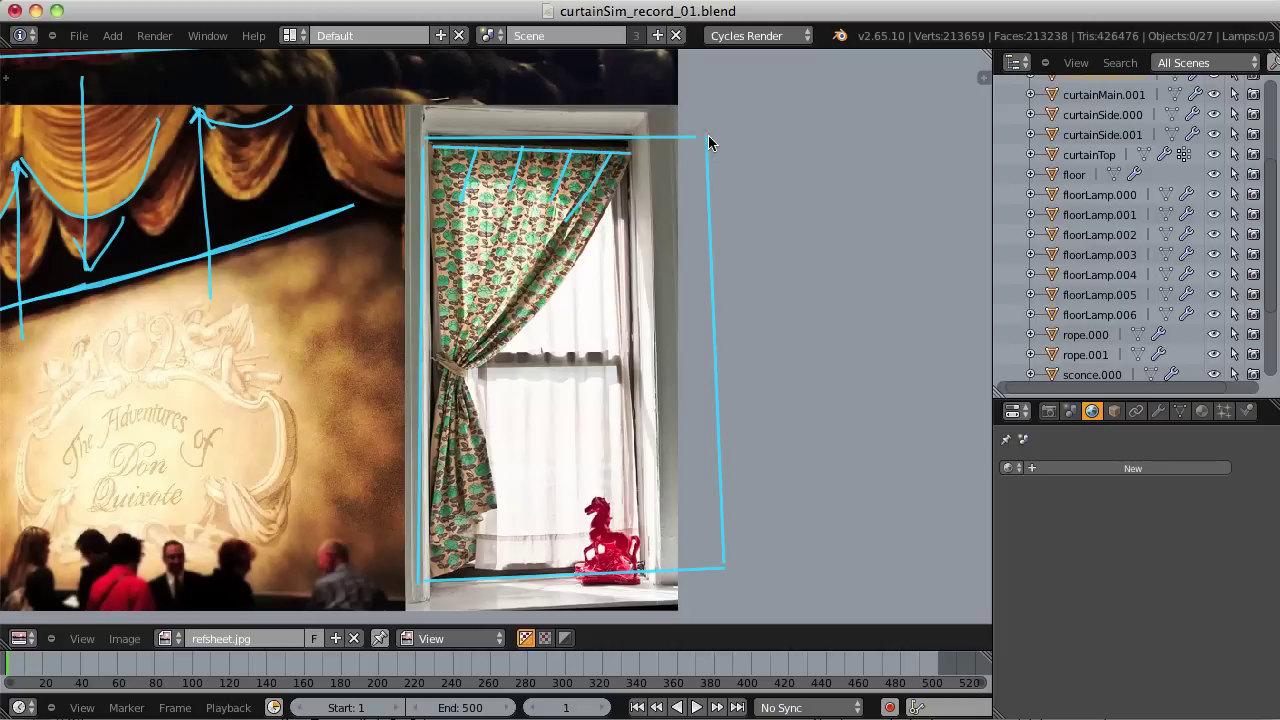
pyautogui.moveTo(701, 117)
pyautogui.mouseDown()
pyautogui.moveTo(624, 122)
pyautogui.moveTo(640, 128)
pyautogui.moveTo(504, 322)
pyautogui.mouseUp()
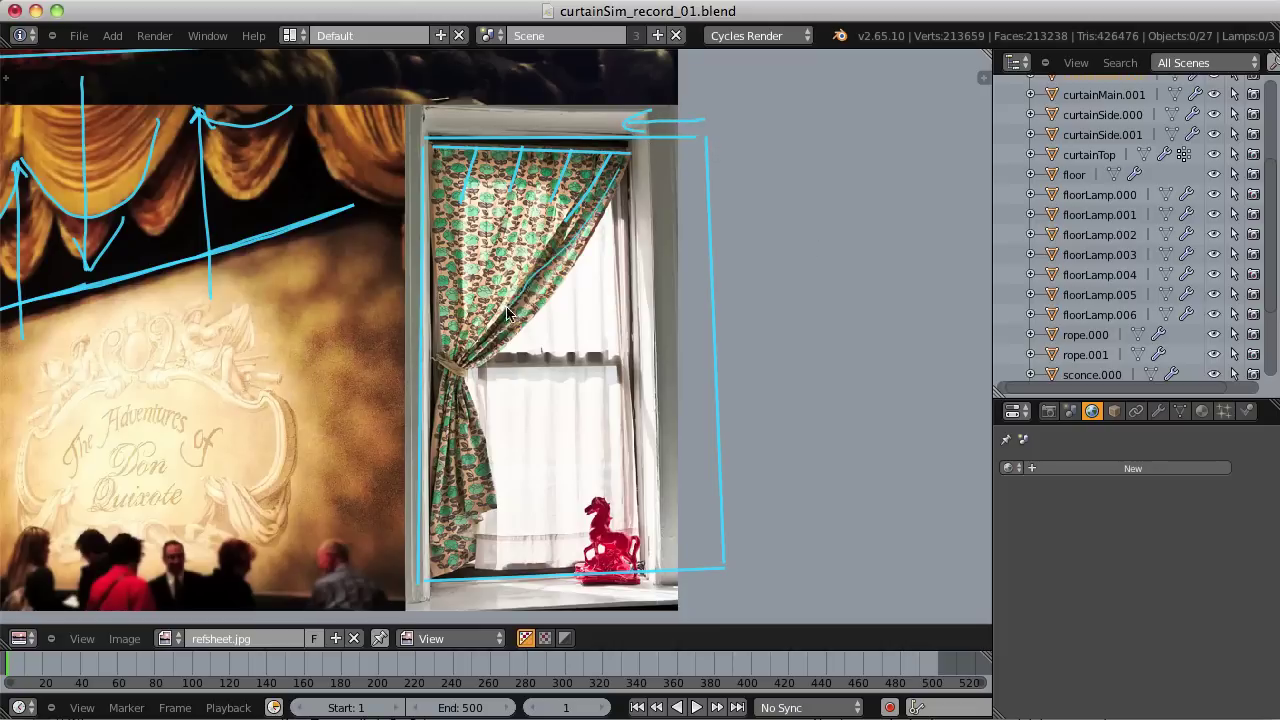
pyautogui.moveTo(583, 197); pyautogui.dragTo(468, 356)
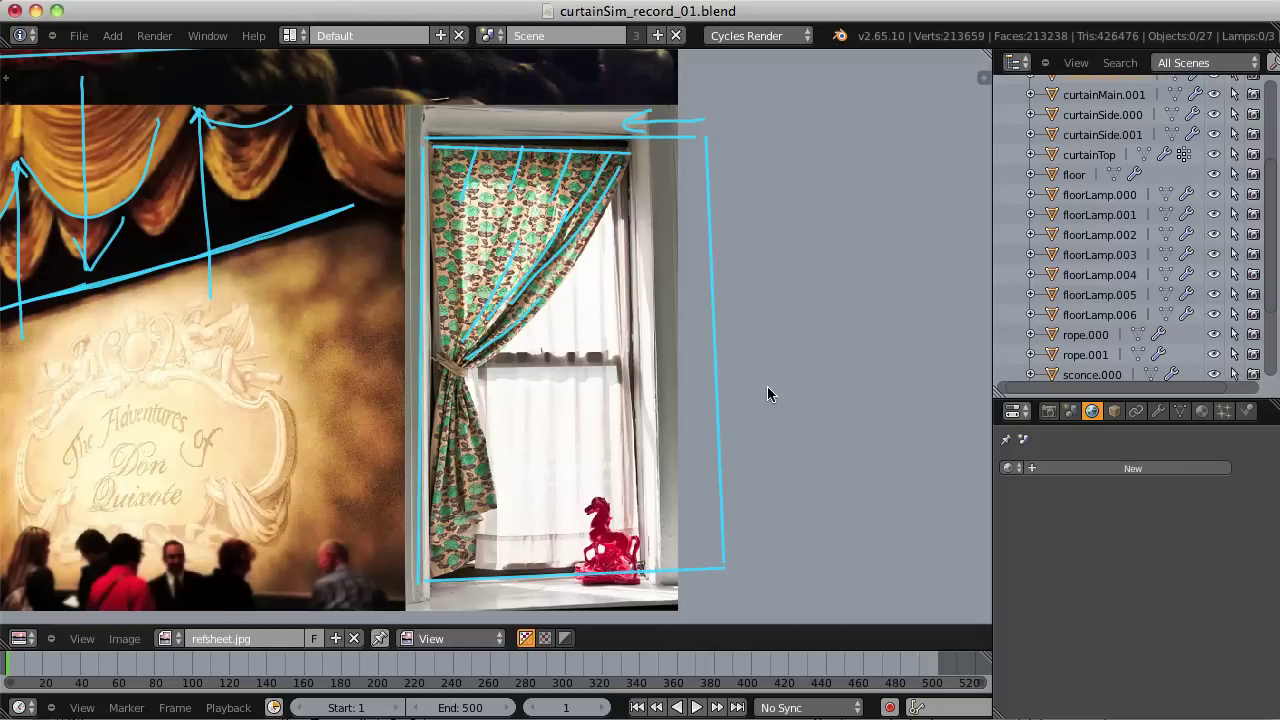
pyautogui.moveTo(466, 356)
pyautogui.mouseDown()
pyautogui.moveTo(436, 368)
pyautogui.moveTo(469, 374)
pyautogui.mouseUp()
# Draw the curved tie-back line with an arrow, sketch lower folds, and recentre the stage photo.
pyautogui.moveTo(725, 377)
pyautogui.mouseDown()
pyautogui.moveTo(551, 385)
pyautogui.moveTo(438, 370)
pyautogui.mouseUp()
pyautogui.moveTo(428, 366)
pyautogui.mouseDown()
pyautogui.moveTo(372, 338)
pyautogui.moveTo(385, 372)
pyautogui.moveTo(412, 345)
pyautogui.mouseUp()
pyautogui.moveTo(446, 386)
pyautogui.mouseDown()
pyautogui.moveTo(448, 446)
pyautogui.moveTo(462, 381)
pyautogui.moveTo(469, 489)
pyautogui.moveTo(466, 409)
pyautogui.moveTo(479, 503)
pyautogui.moveTo(477, 426)
pyautogui.moveTo(496, 515)
pyautogui.mouseUp()
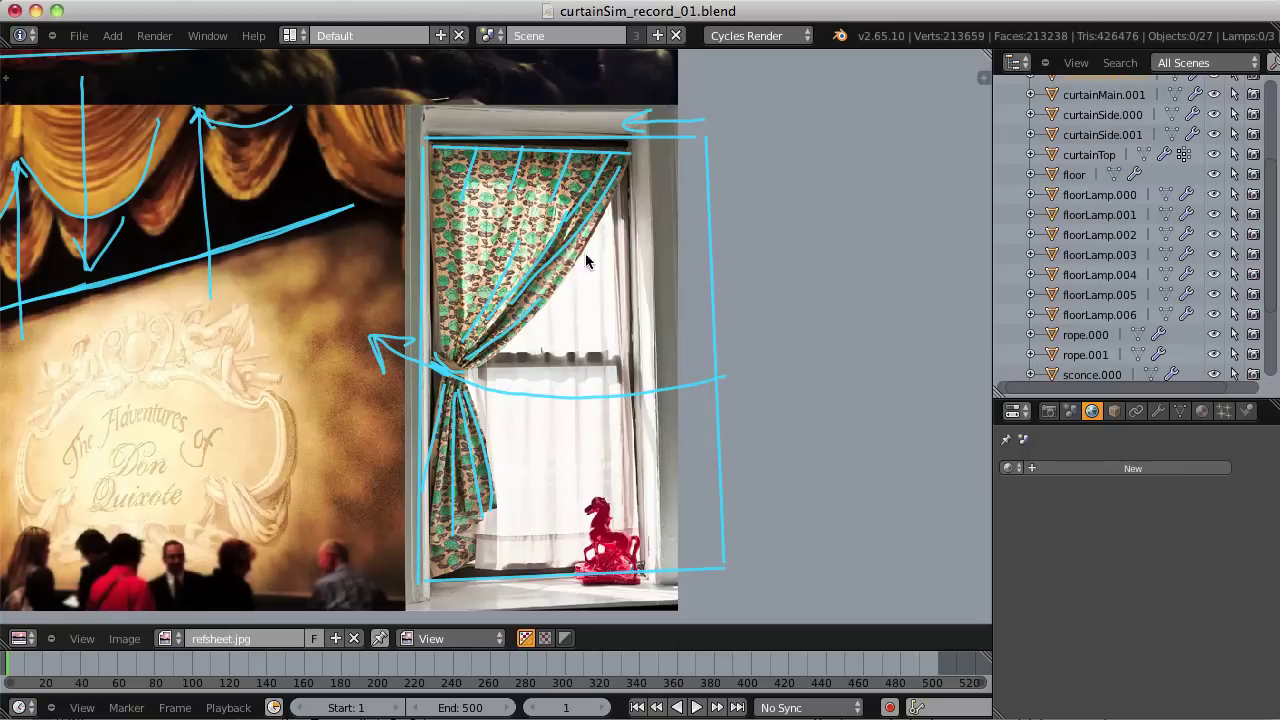
pyautogui.scroll(10, 586, 258)
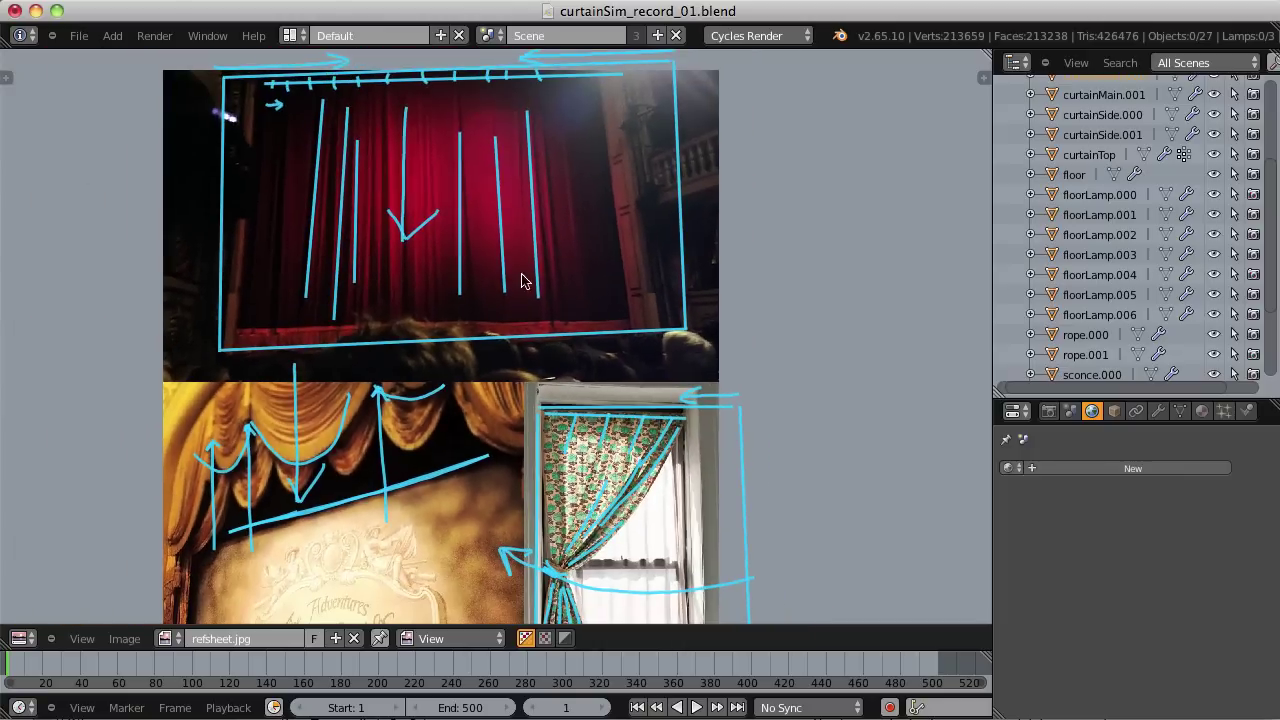
pyautogui.moveTo(520, 280); pyautogui.dragTo(573, 293, button='middle')
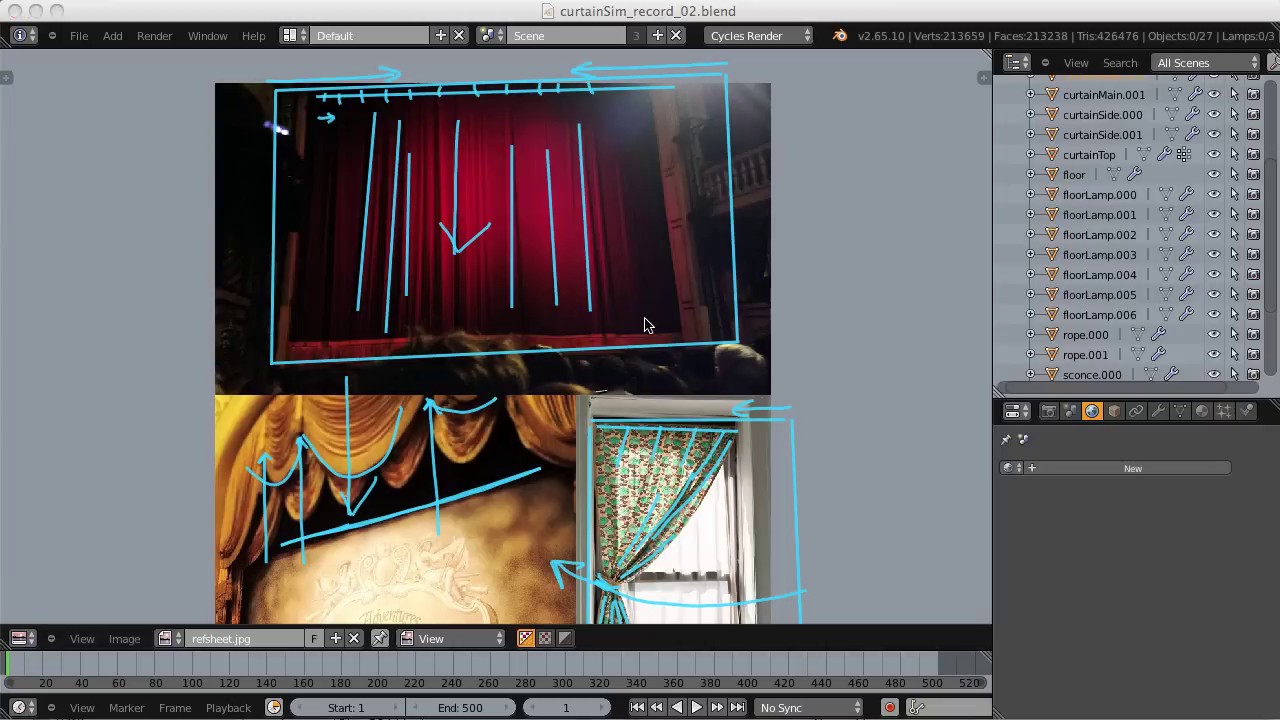
# Switch the image area to a 3D View, then orbit and zoom to face the stage curtains frontally.
pyautogui.click(19, 638)
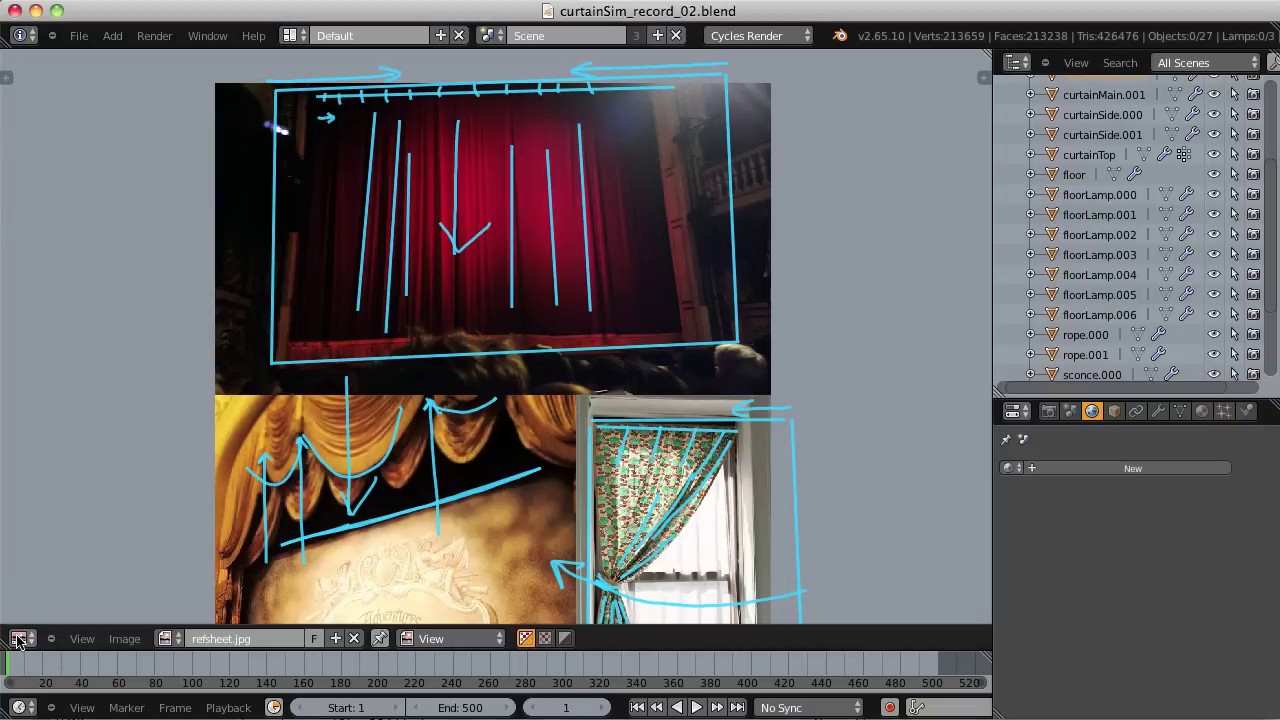
pyautogui.click(19, 638)
pyautogui.click(40, 625)
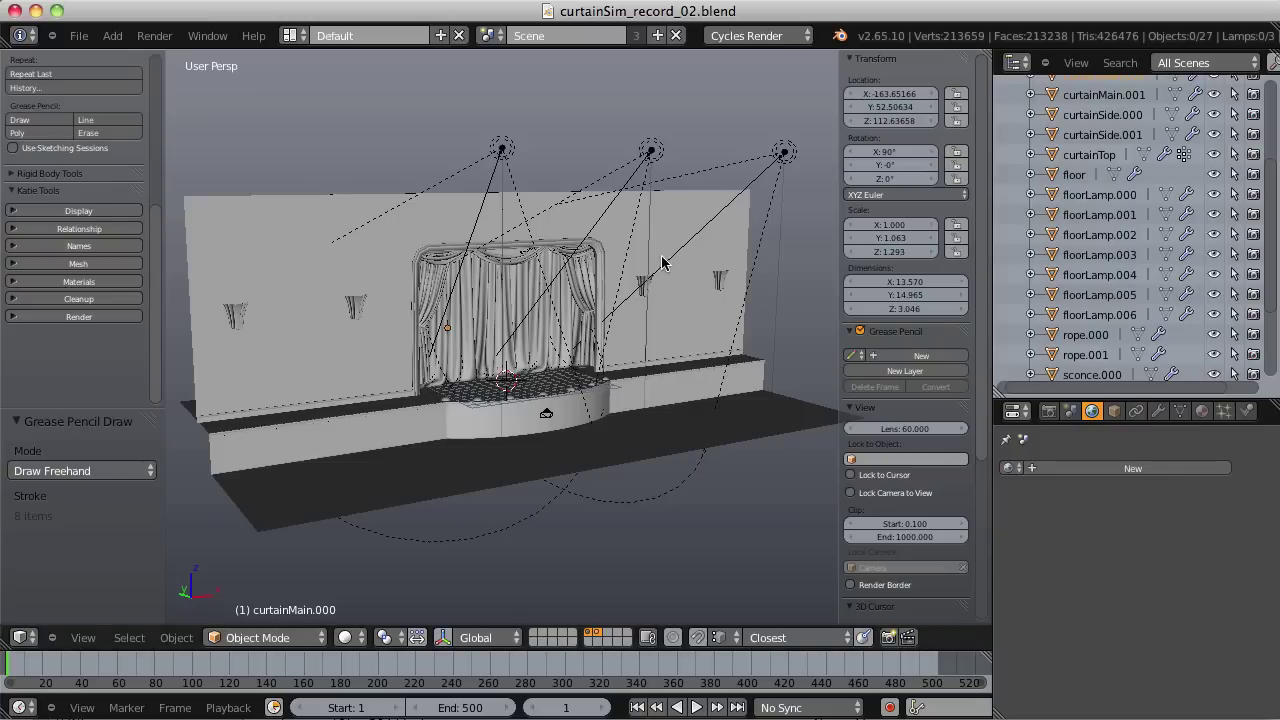
pyautogui.moveTo(662, 258)
pyautogui.mouseDown(button='middle')
pyautogui.moveTo(630, 258)
pyautogui.moveTo(643, 251)
pyautogui.mouseUp(button='middle')
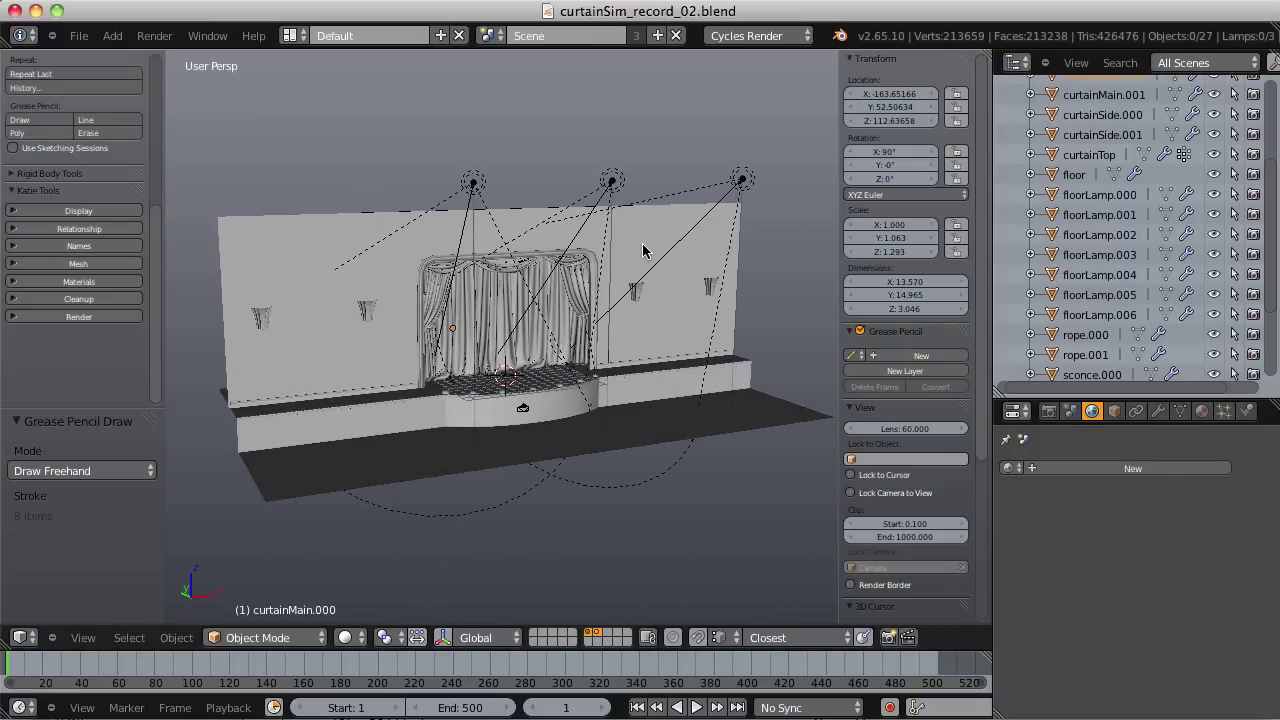
pyautogui.scroll(6, 560, 220)
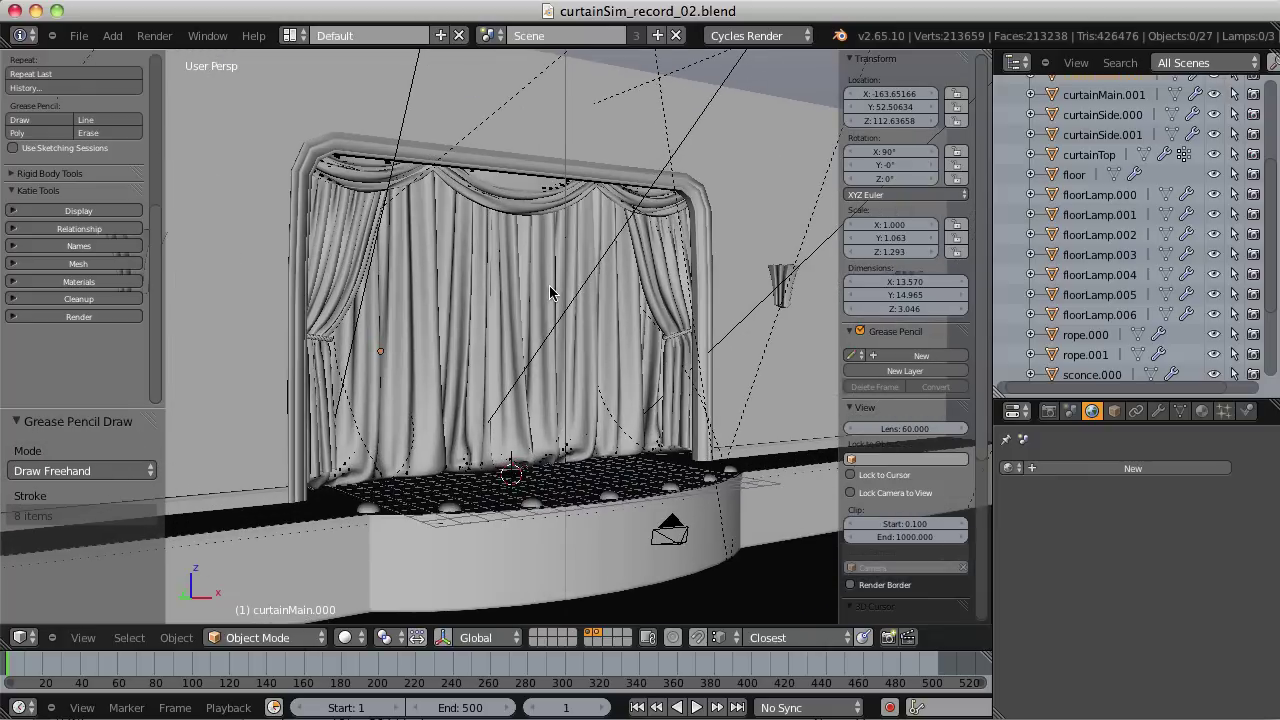
pyautogui.moveTo(550, 292); pyautogui.dragTo(661, 272, button='middle')
pyautogui.scroll(3, 587, 256)
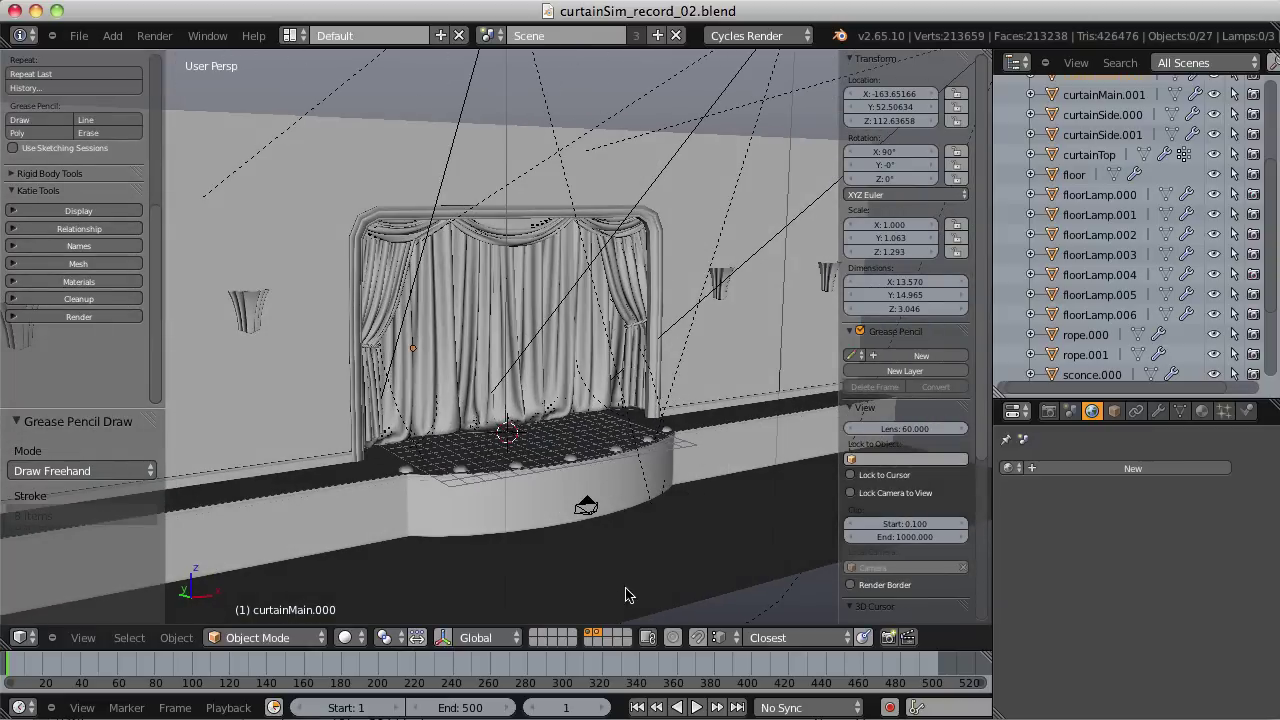
# Flip between the room and curtain layers, move to an empty layer, and bring up the Shift+A Add menu.
pyautogui.click(591, 637)
pyautogui.click(598, 637)
pyautogui.click(591, 637)
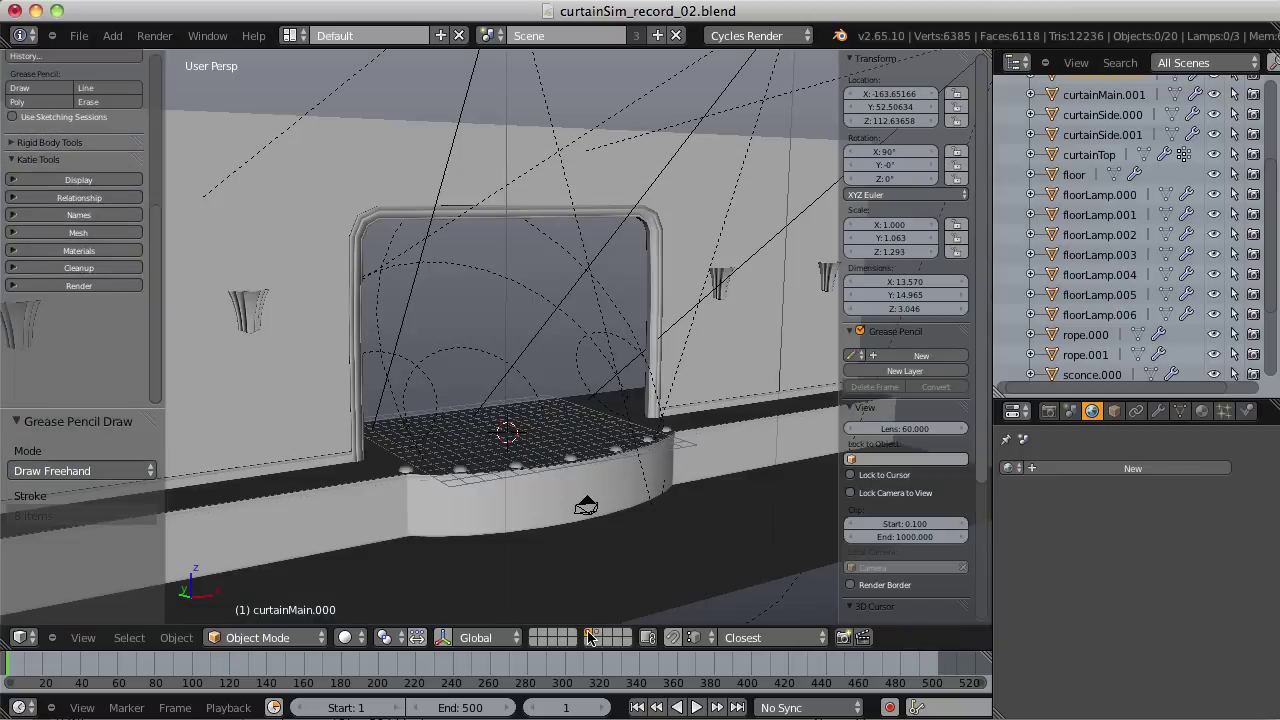
pyautogui.click(598, 637)
pyautogui.click(590, 637)
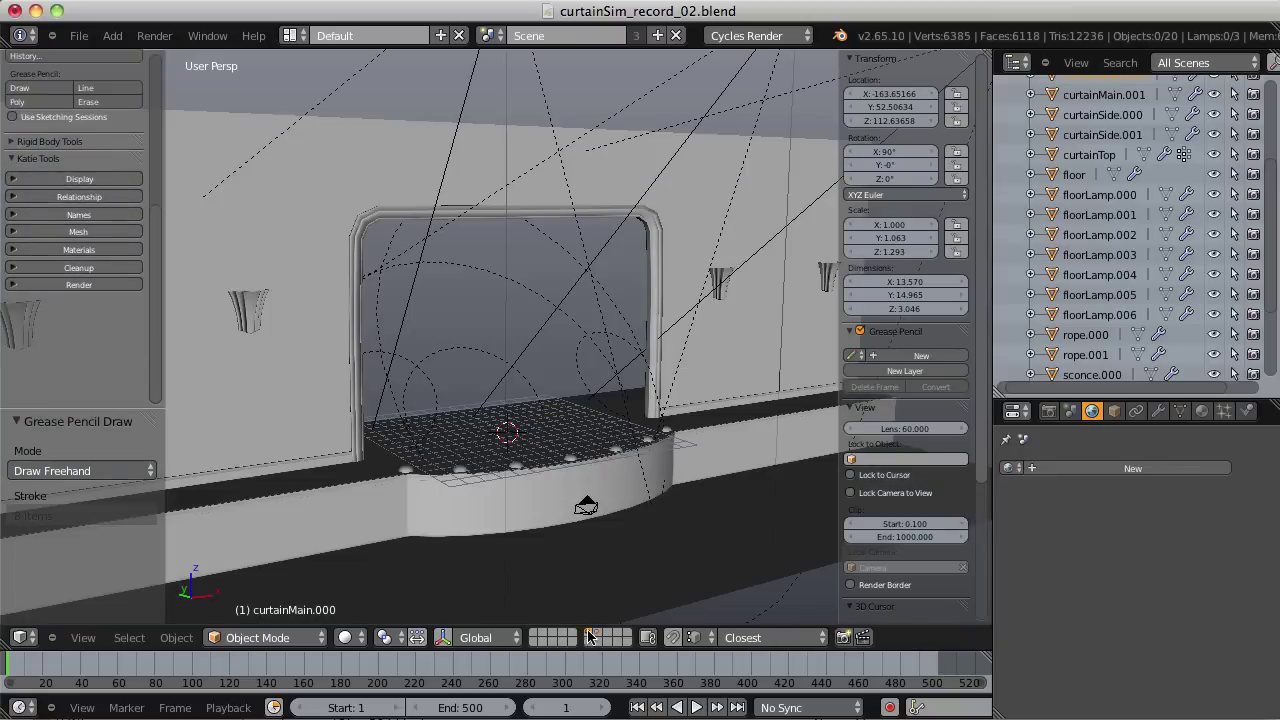
pyautogui.click(536, 637)
pyautogui.scroll(3, 591, 320)
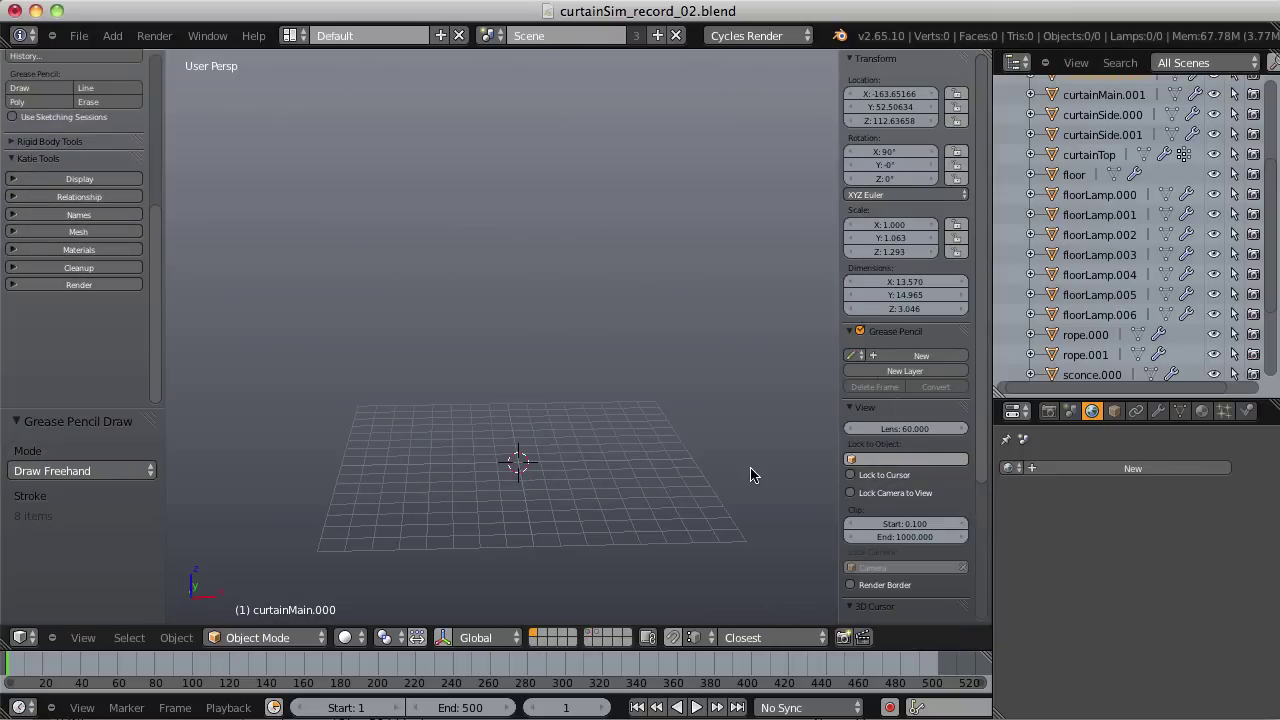
pyautogui.hotkey('shift', 'a')
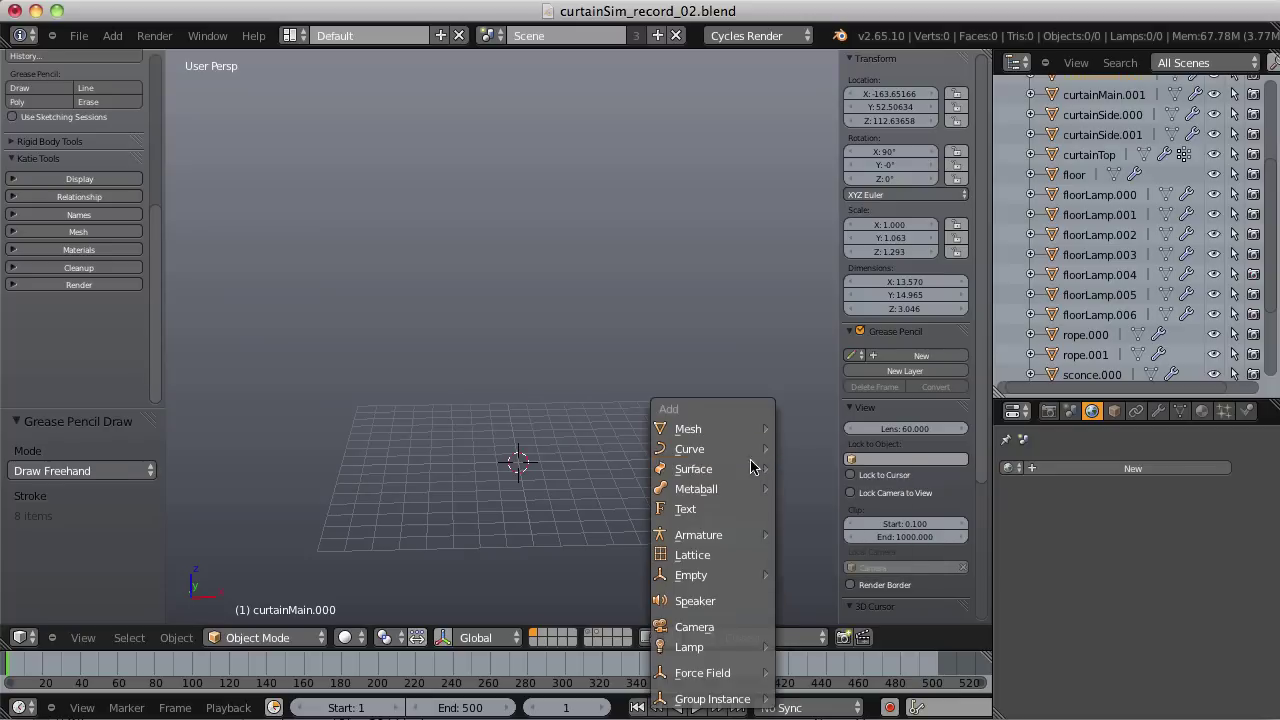
# Add a plane, then in Edit Mode rotate it 90° about X and move it up 1 unit on Z.
pyautogui.moveTo(742, 438)
pyautogui.click(811, 429)
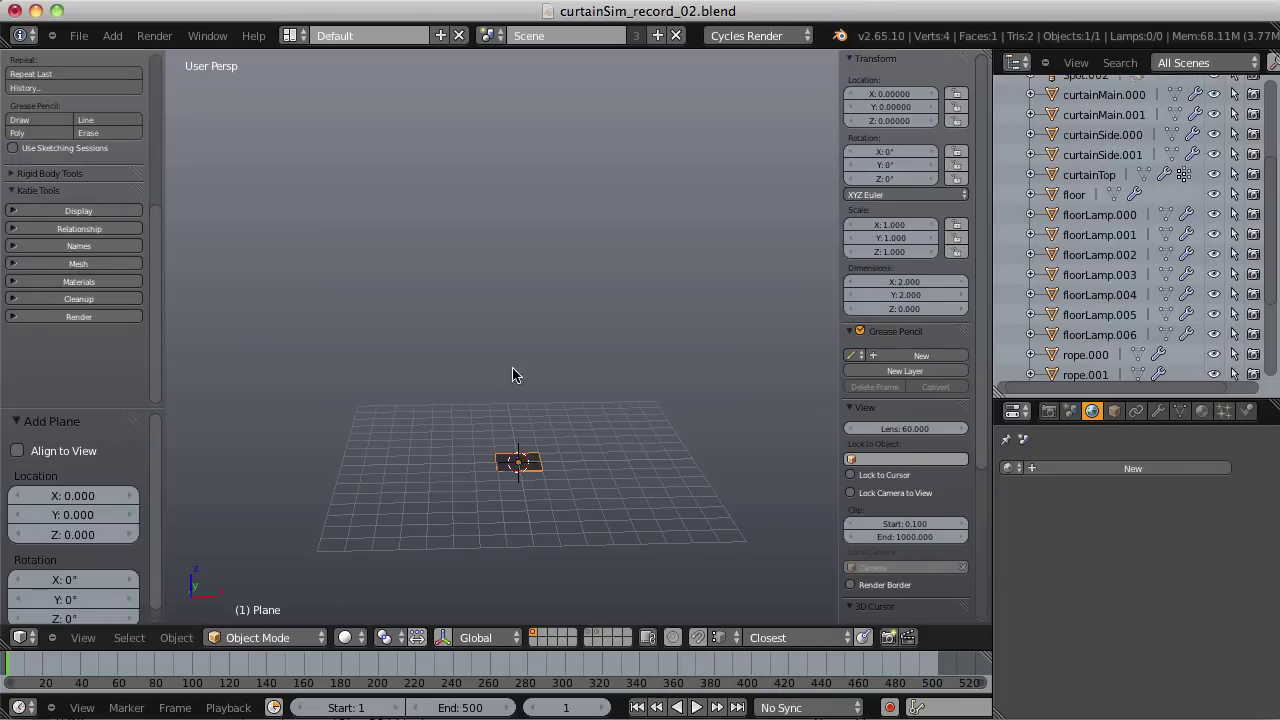
pyautogui.press('Tab')
pyautogui.press('Tab')
pyautogui.press('Tab')
pyautogui.moveTo(577, 374); pyautogui.dragTo(637, 378, button='middle')
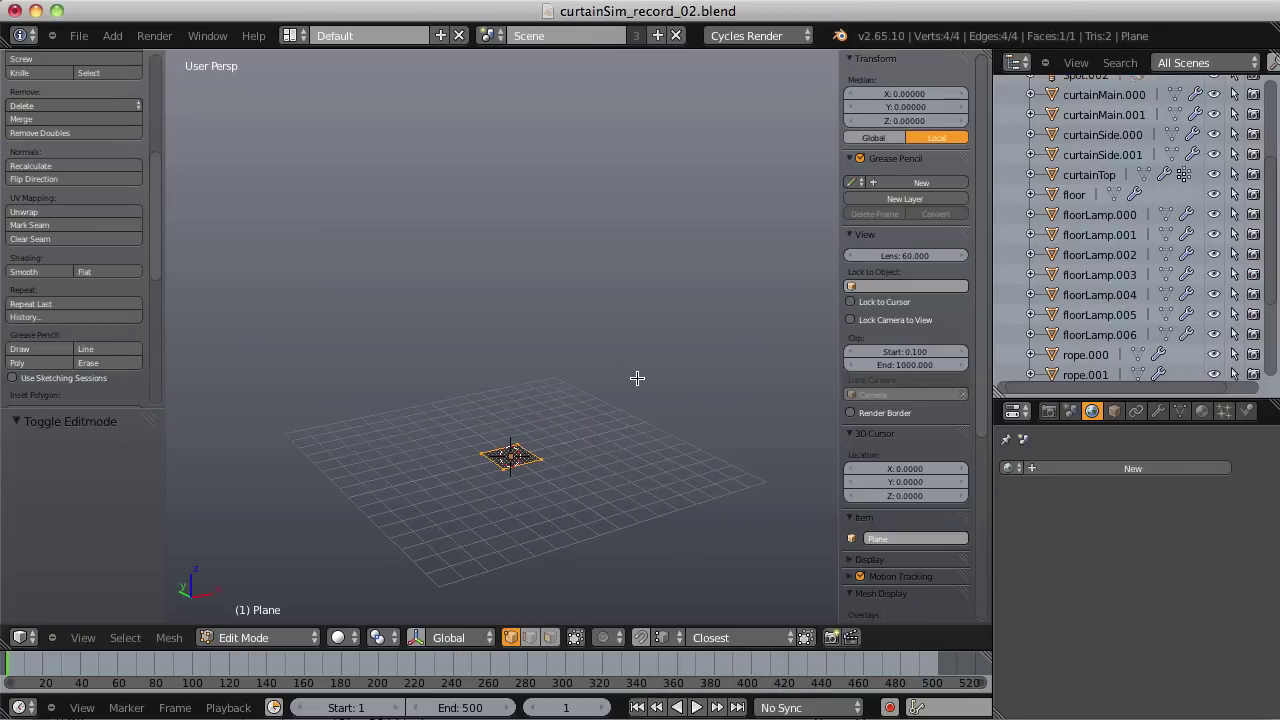
pyautogui.write('rx')
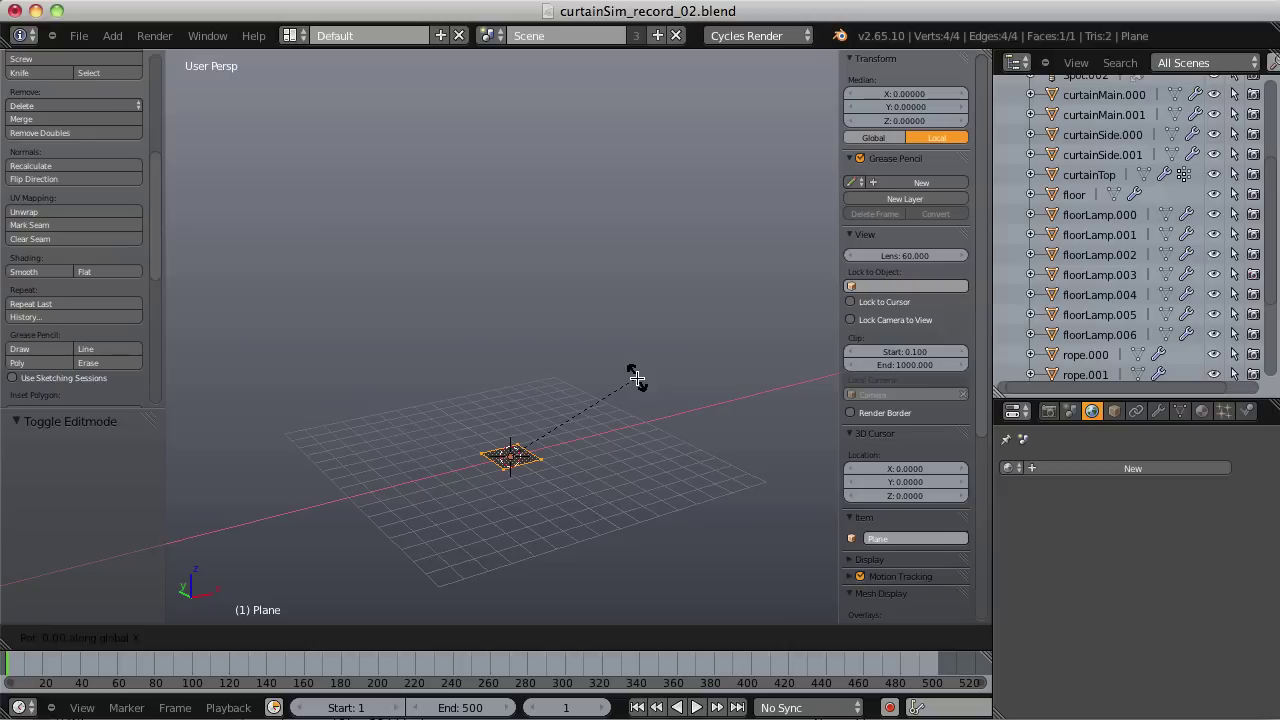
pyautogui.write('90')
pyautogui.press('Return')
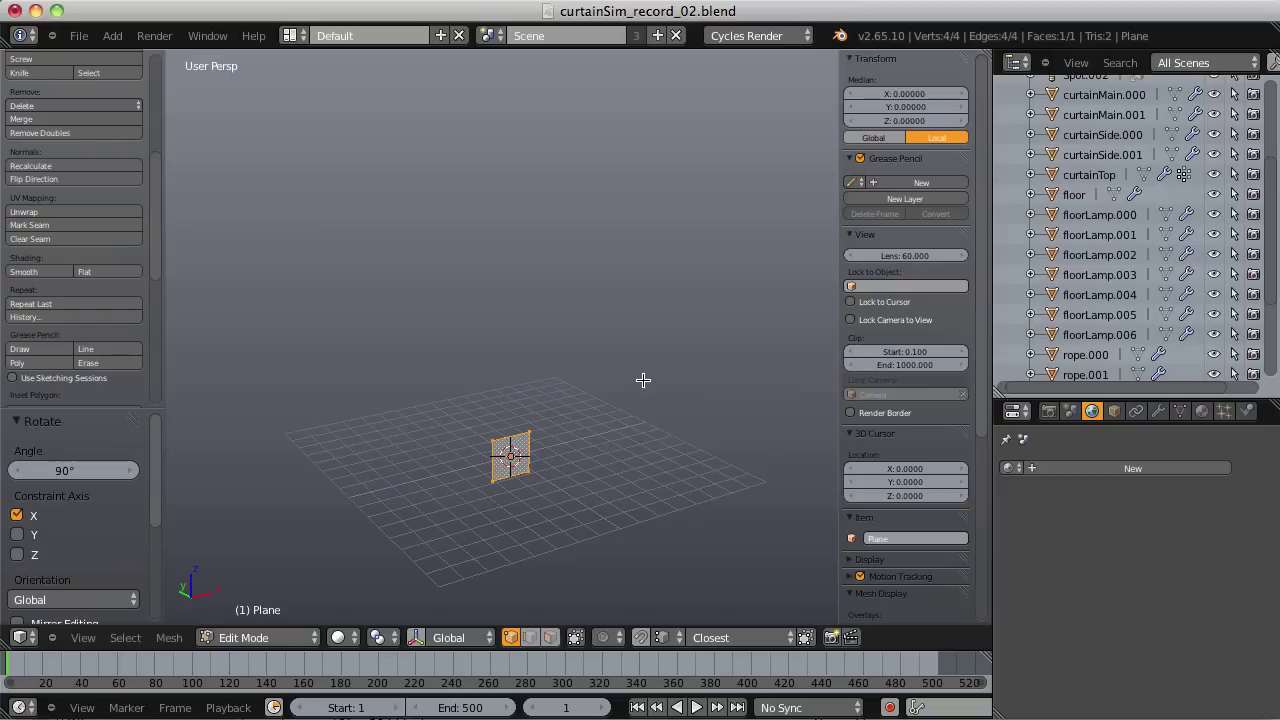
pyautogui.write('gz1')
pyautogui.press('Return')
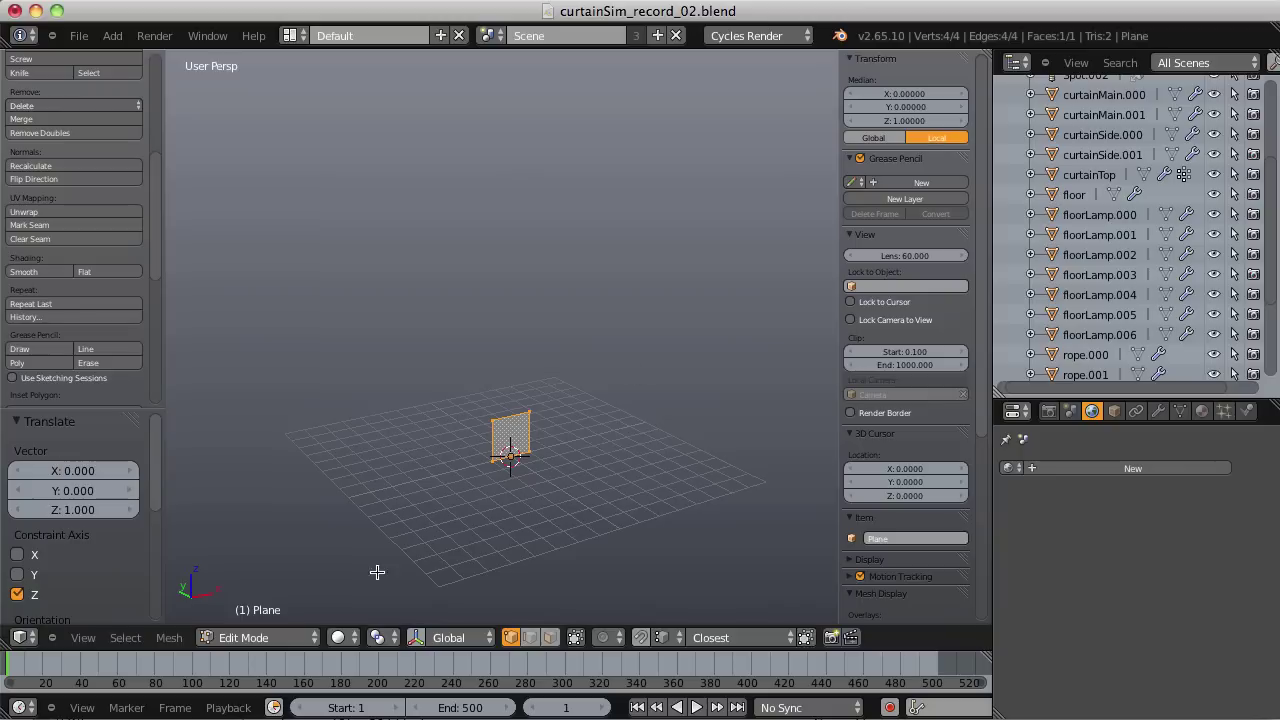
# With the pivot set to 3D Cursor, enlarge the plane and scale its height on Z to 0.447.
pyautogui.click(378, 638)
pyautogui.click(396, 596)
pyautogui.press('s')
pyautogui.click(630, 332)
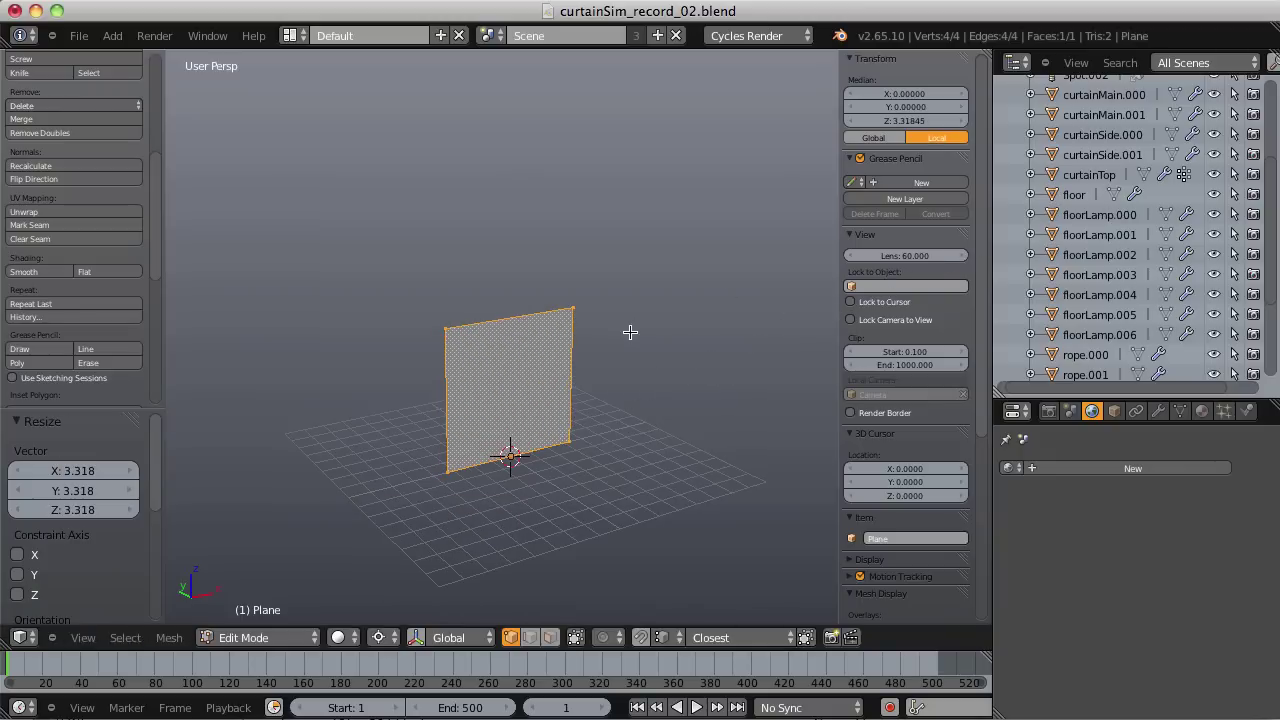
pyautogui.press('s')
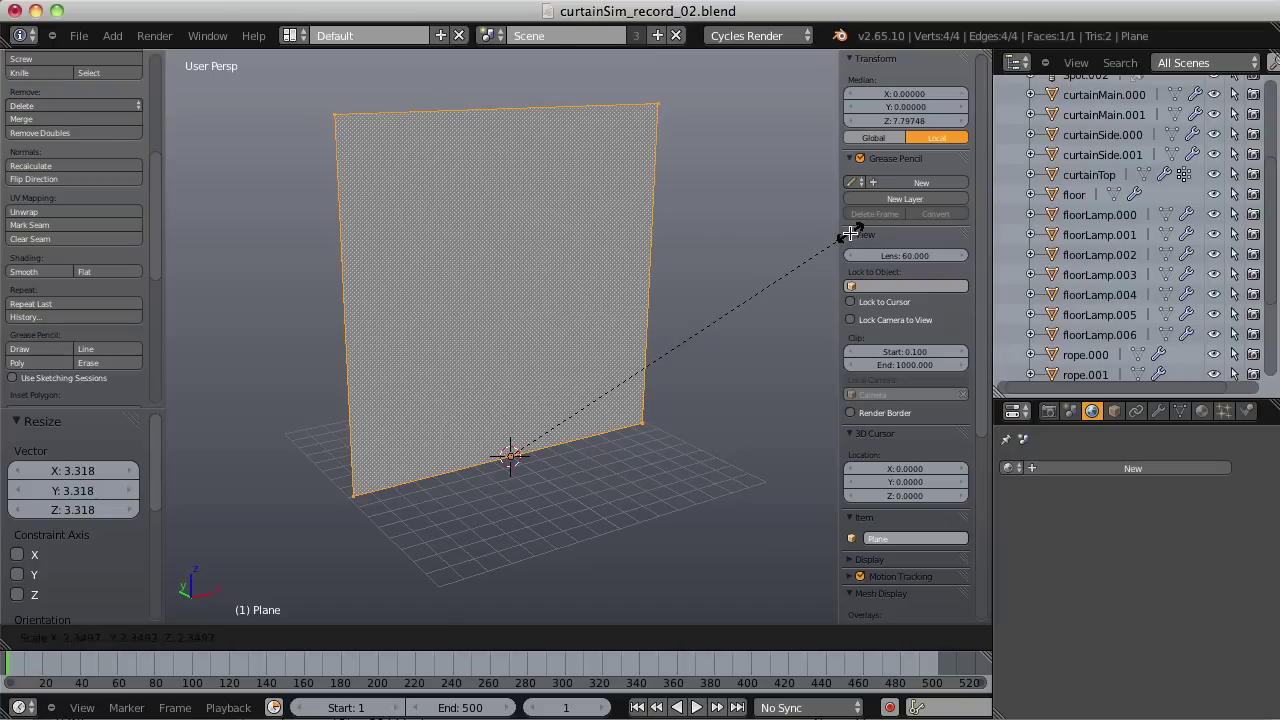
pyautogui.click(848, 233)
pyautogui.press('s')
pyautogui.press('z')
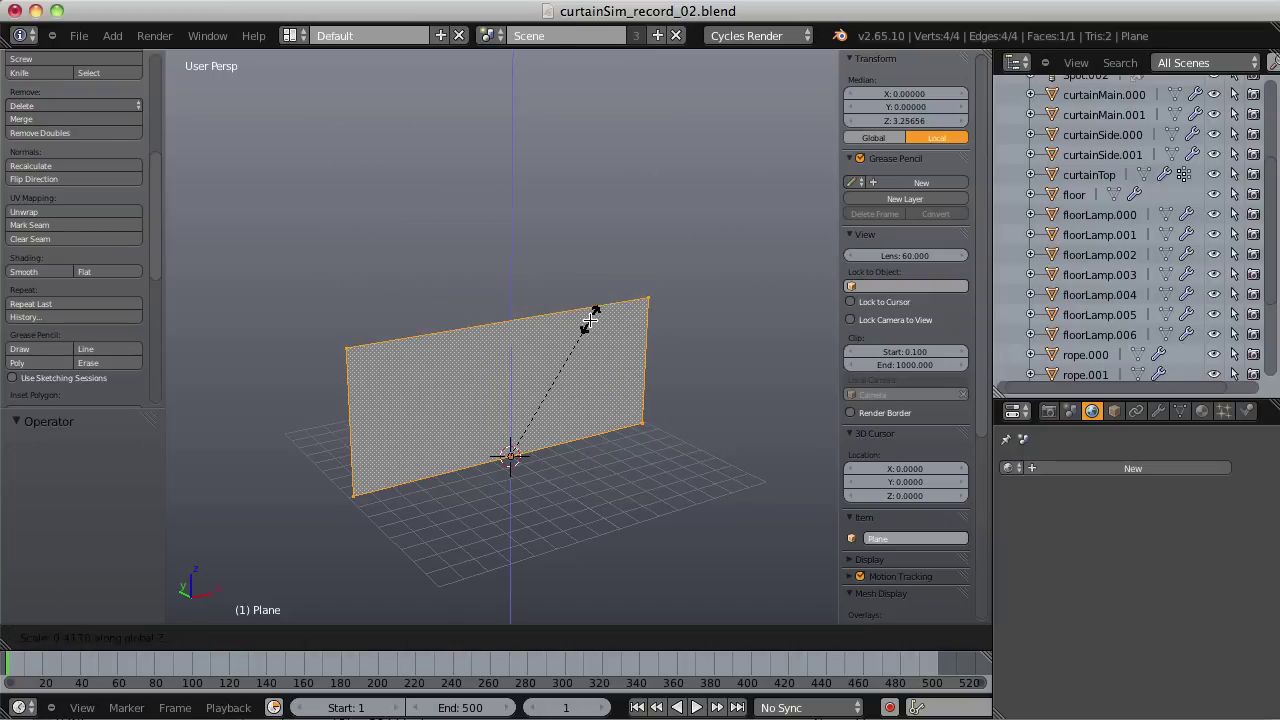
pyautogui.click(597, 312)
pyautogui.moveTo(676, 261); pyautogui.dragTo(611, 266, button='middle')
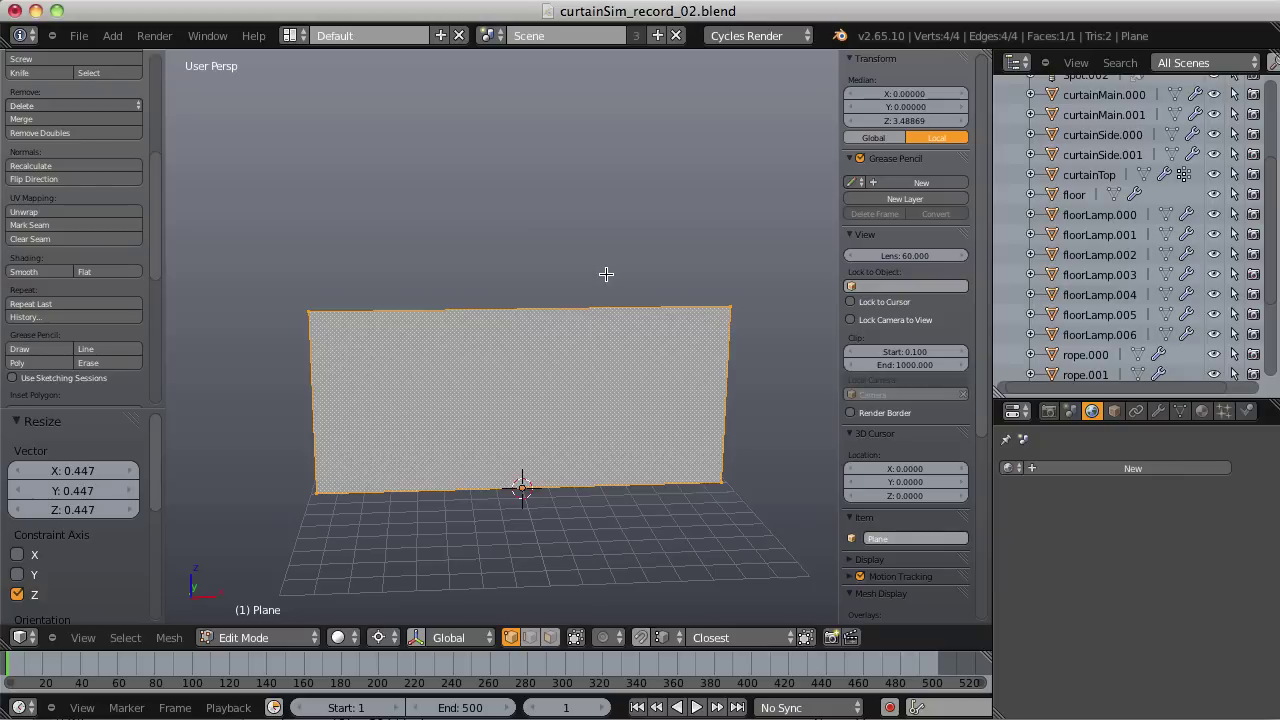
pyautogui.scroll(2, 596, 286)
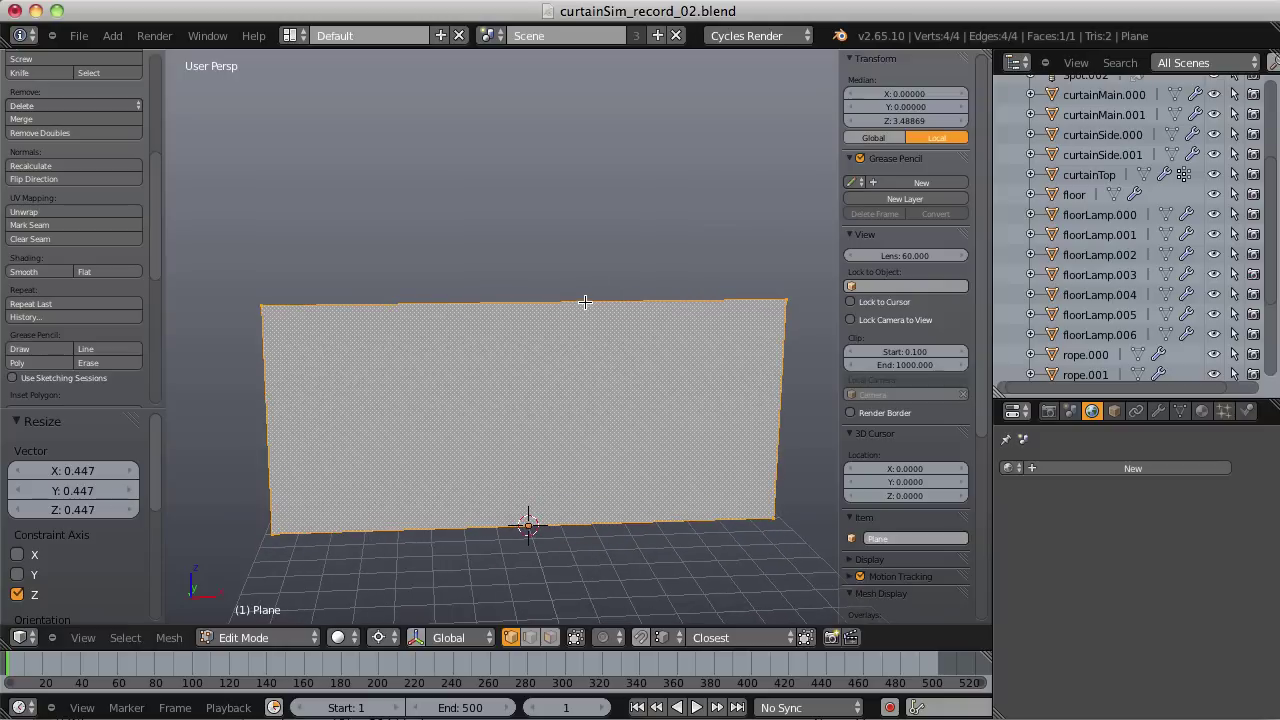
# Cut four evenly spaced vertical loops and one horizontal loop across the panel, giving ten faces.
pyautogui.press('a')
pyautogui.hotkey('ctrl', 'r')
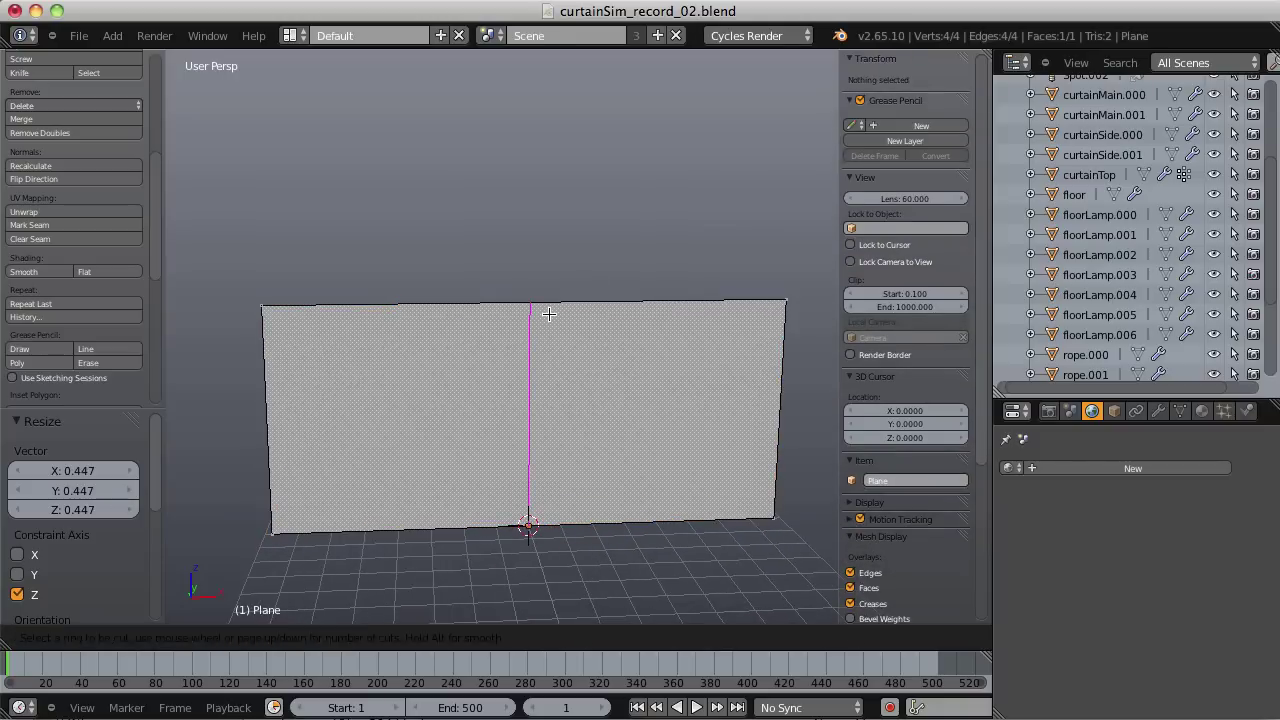
pyautogui.scroll(2, 548, 314)
pyautogui.scroll(1, 548, 314)
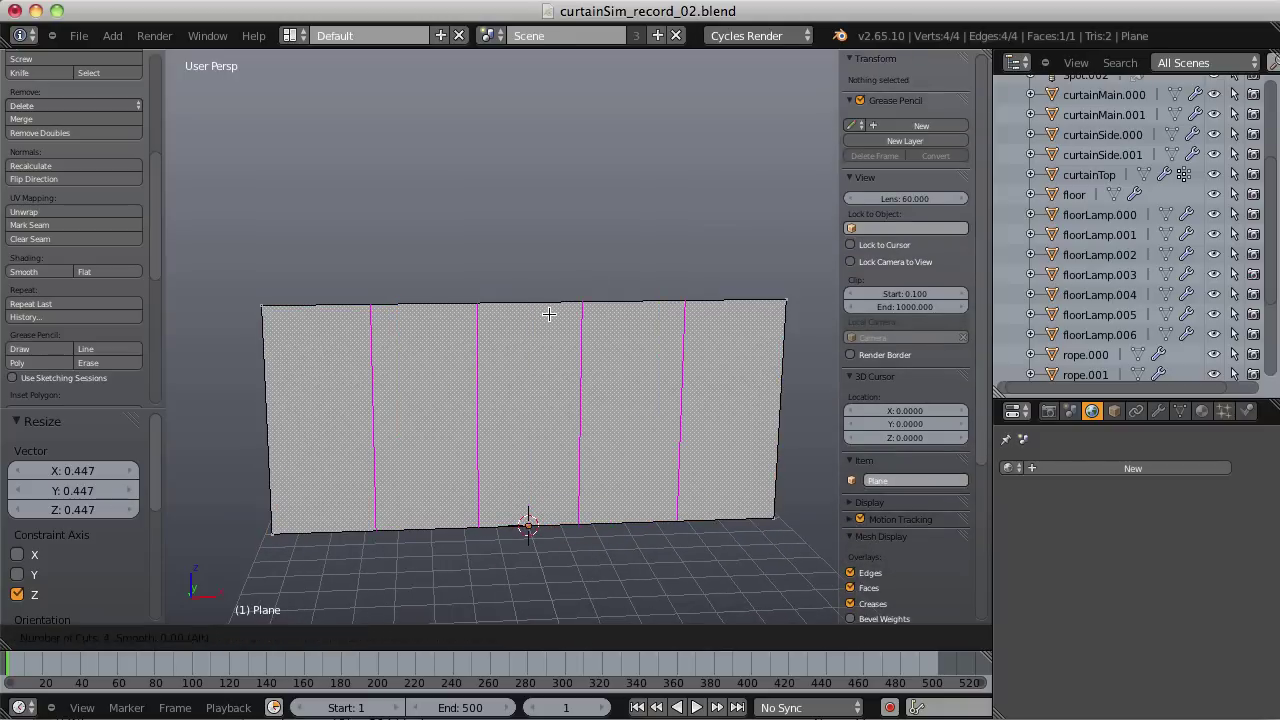
pyautogui.click(548, 314)
pyautogui.rightClick(548, 314)
pyautogui.hotkey('ctrl', 'r')
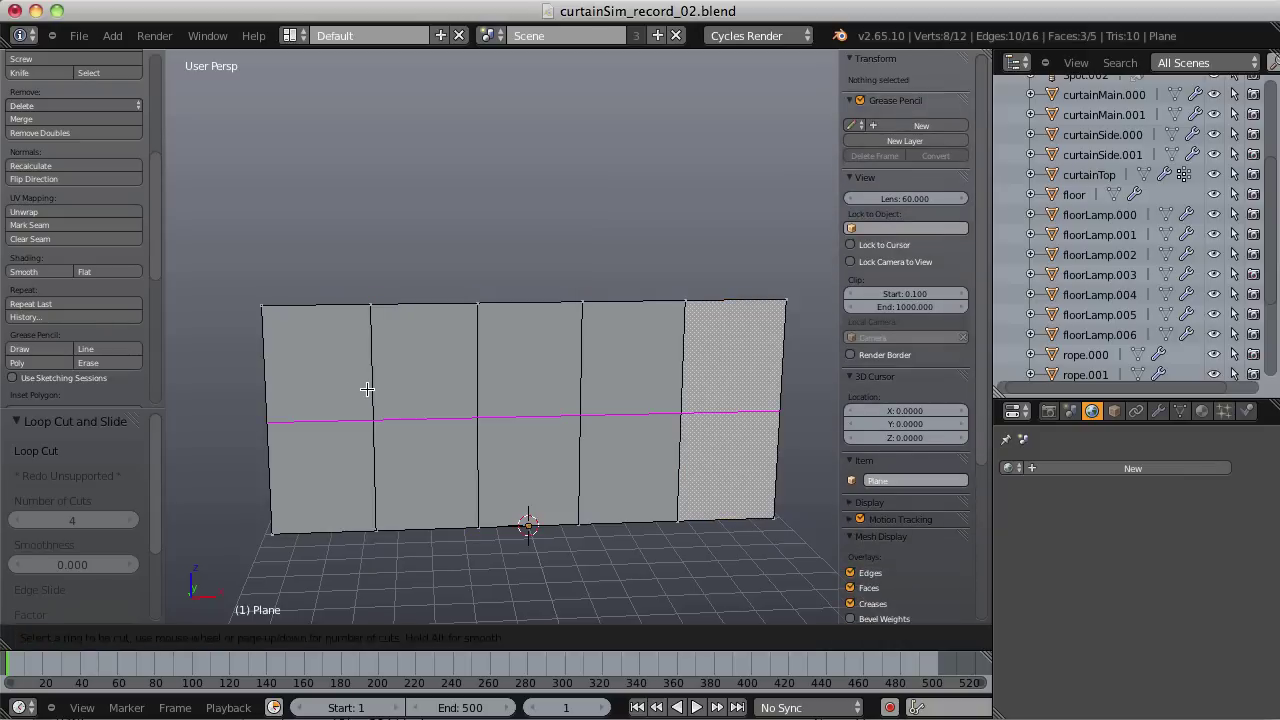
pyautogui.click(367, 389)
pyautogui.rightClick(371, 372)
# Switch to face select mode, click through several panel faces, then select all faces.
pyautogui.hotkey('ctrl', 'Tab')
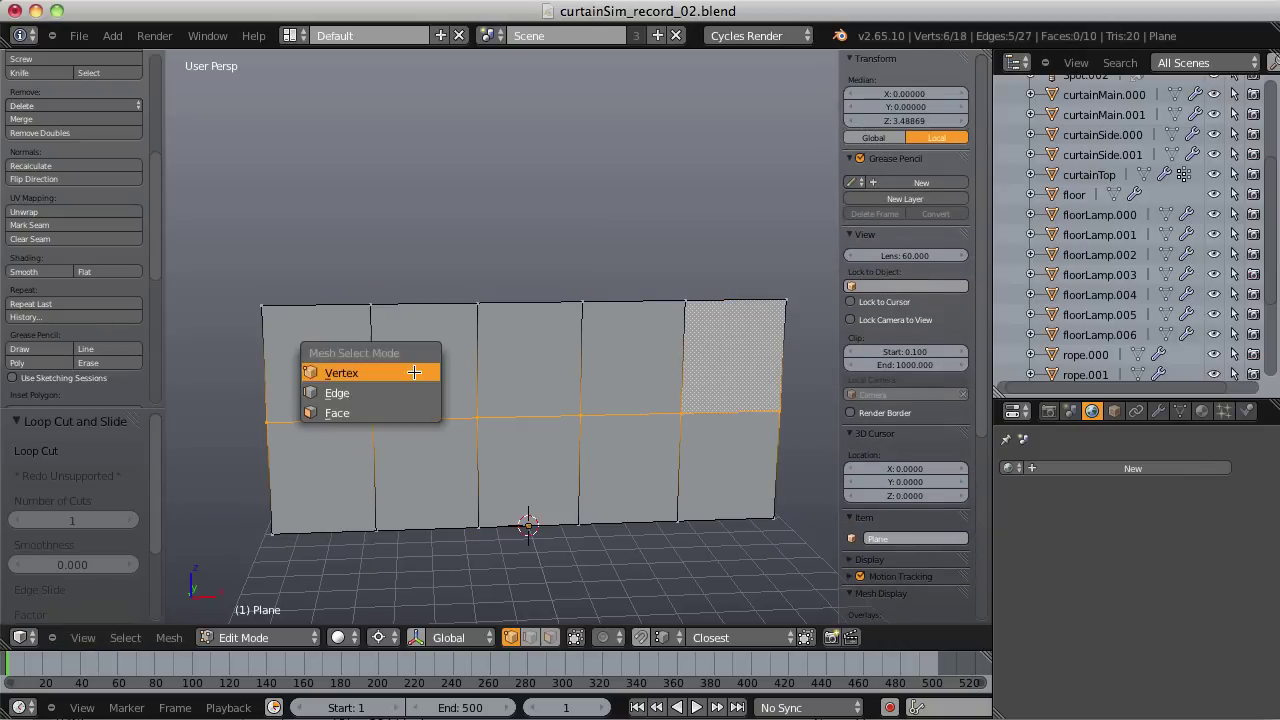
pyautogui.click(379, 412)
pyautogui.rightClick(349, 340)
pyautogui.rightClick(338, 435)
pyautogui.rightClick(412, 434)
pyautogui.rightClick(413, 376)
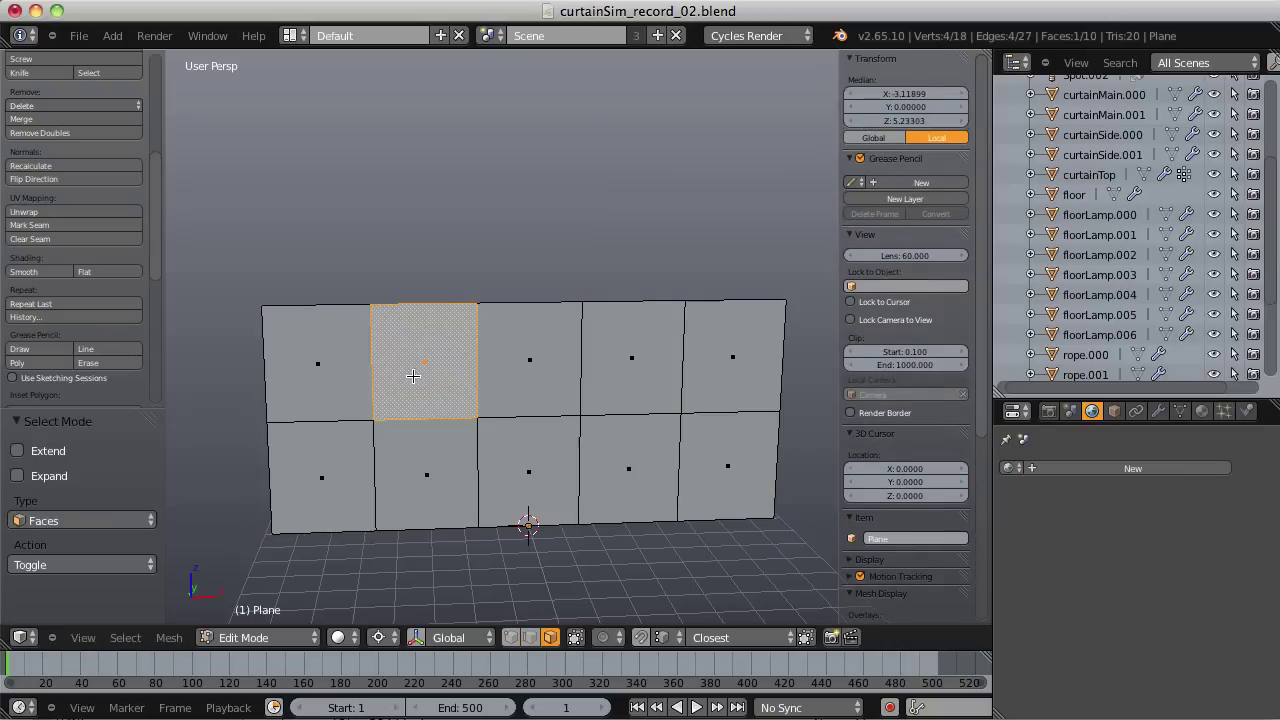
pyautogui.rightClick(516, 366)
pyautogui.rightClick(523, 449)
pyautogui.rightClick(596, 452)
pyautogui.rightClick(630, 360)
pyautogui.rightClick(700, 380)
pyautogui.press('a')
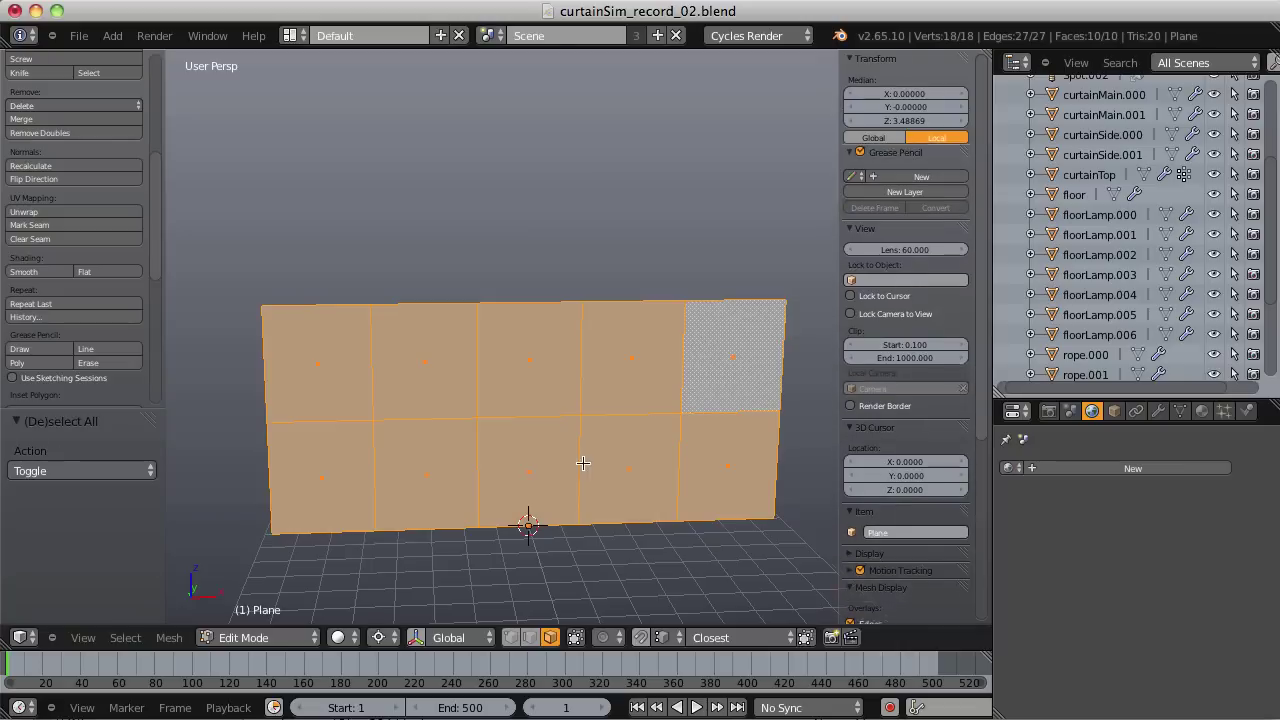
# Enlarge the tool and transform panels, then subdivide the selected faces four times.
pyautogui.scroll(6, 163, 210)
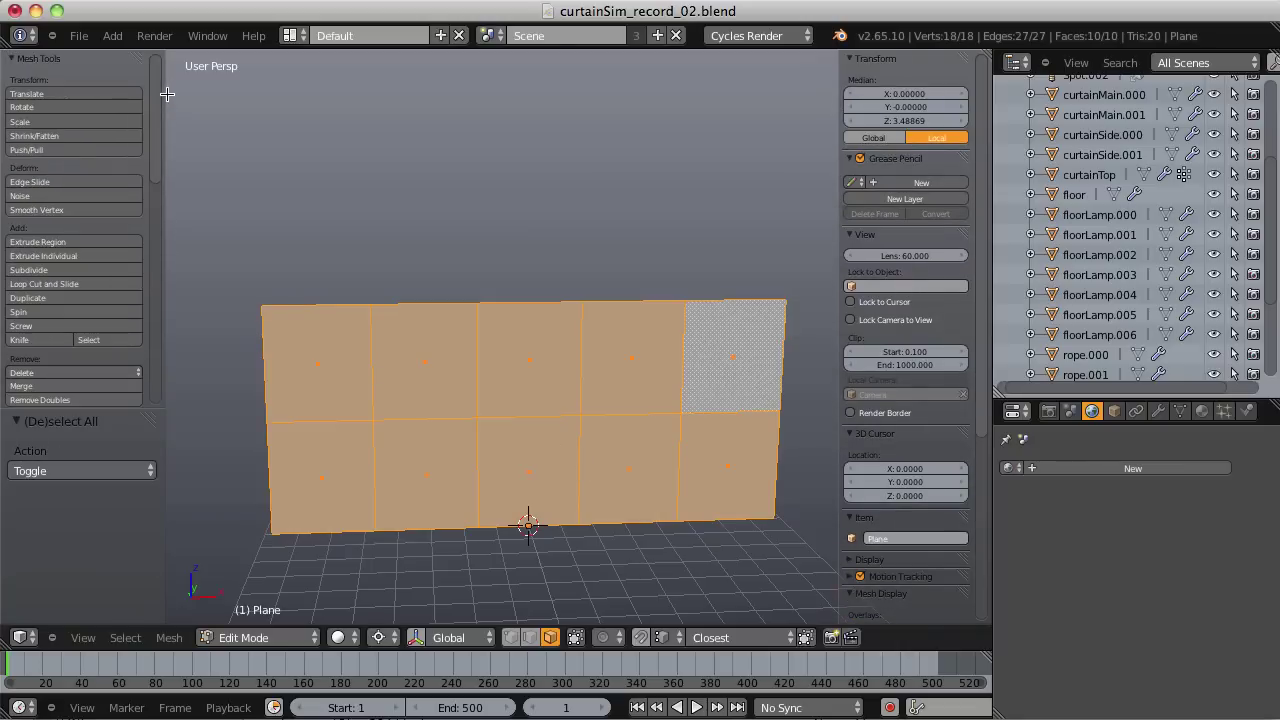
pyautogui.keyDown('ctrl'); pyautogui.moveTo(86, 197); pyautogui.dragTo(86, 206, button='middle'); pyautogui.keyUp('ctrl')
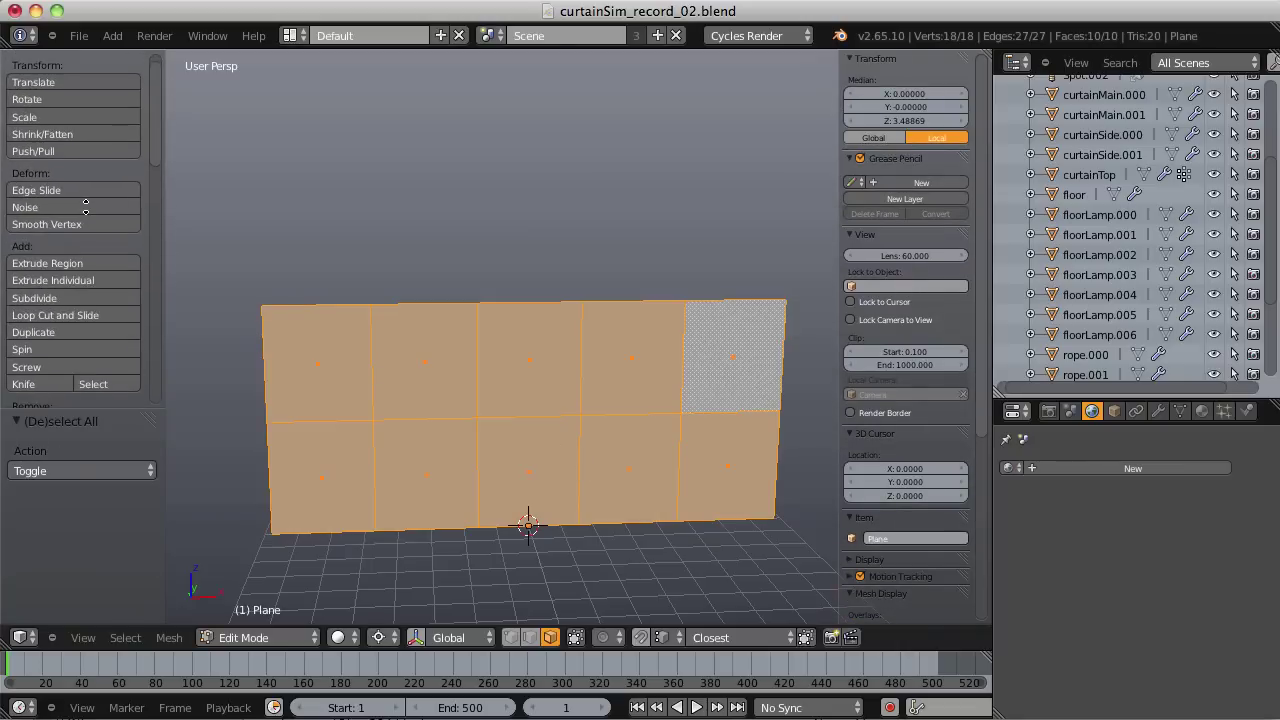
pyautogui.keyDown('ctrl'); pyautogui.moveTo(931, 238); pyautogui.dragTo(931, 250, button='middle'); pyautogui.keyUp('ctrl')
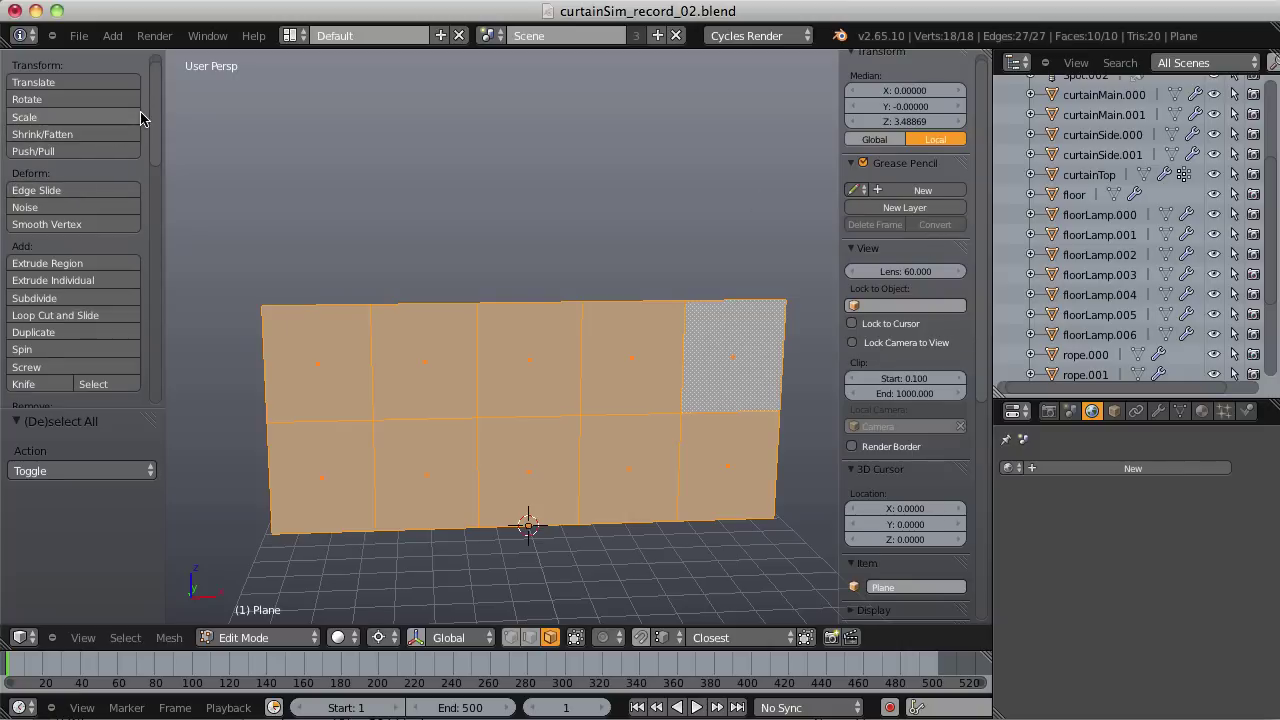
pyautogui.scroll(-2, 155, 128)
pyautogui.scroll(-4, 155, 128)
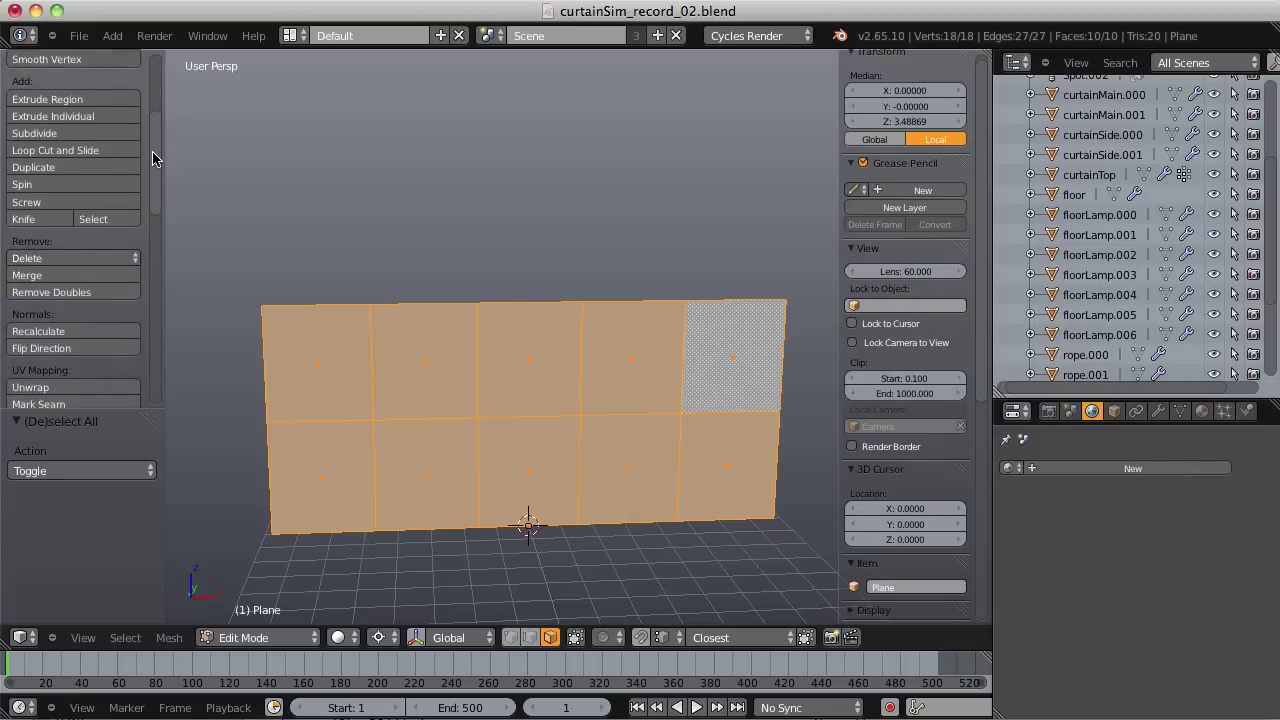
pyautogui.scroll(5, 156, 130)
pyautogui.scroll(1, 160, 120)
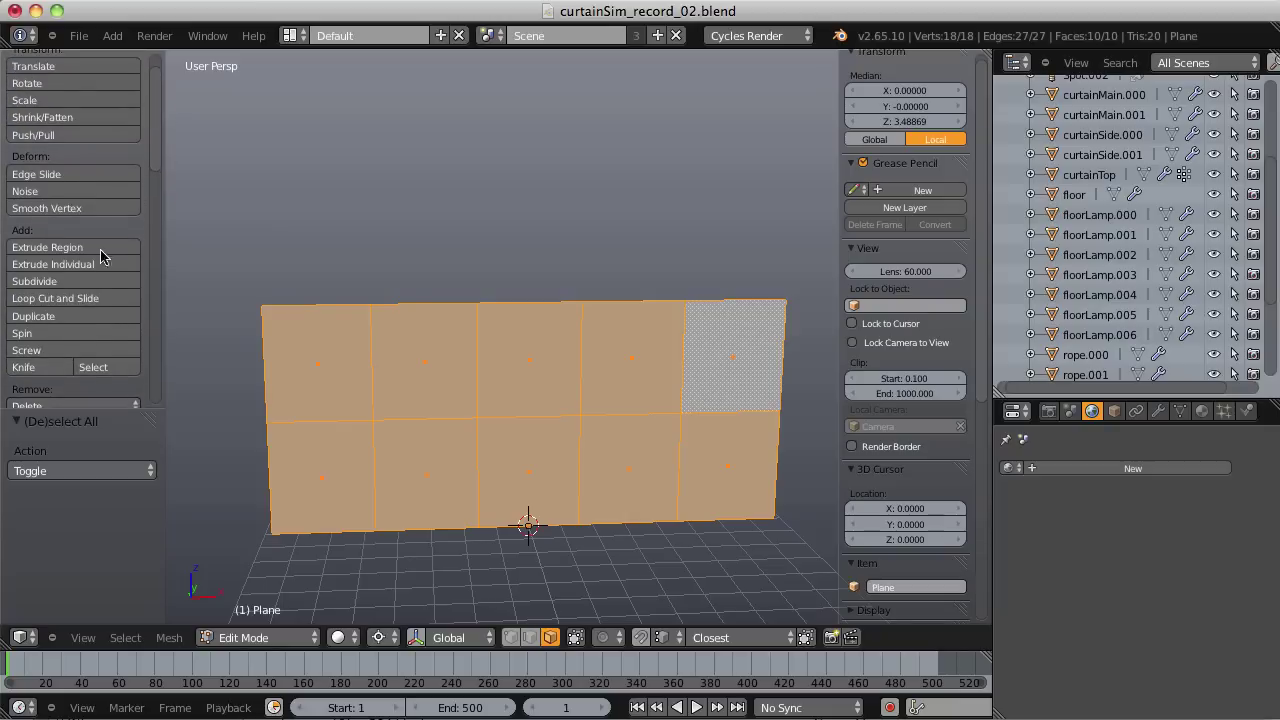
pyautogui.click(56, 284)
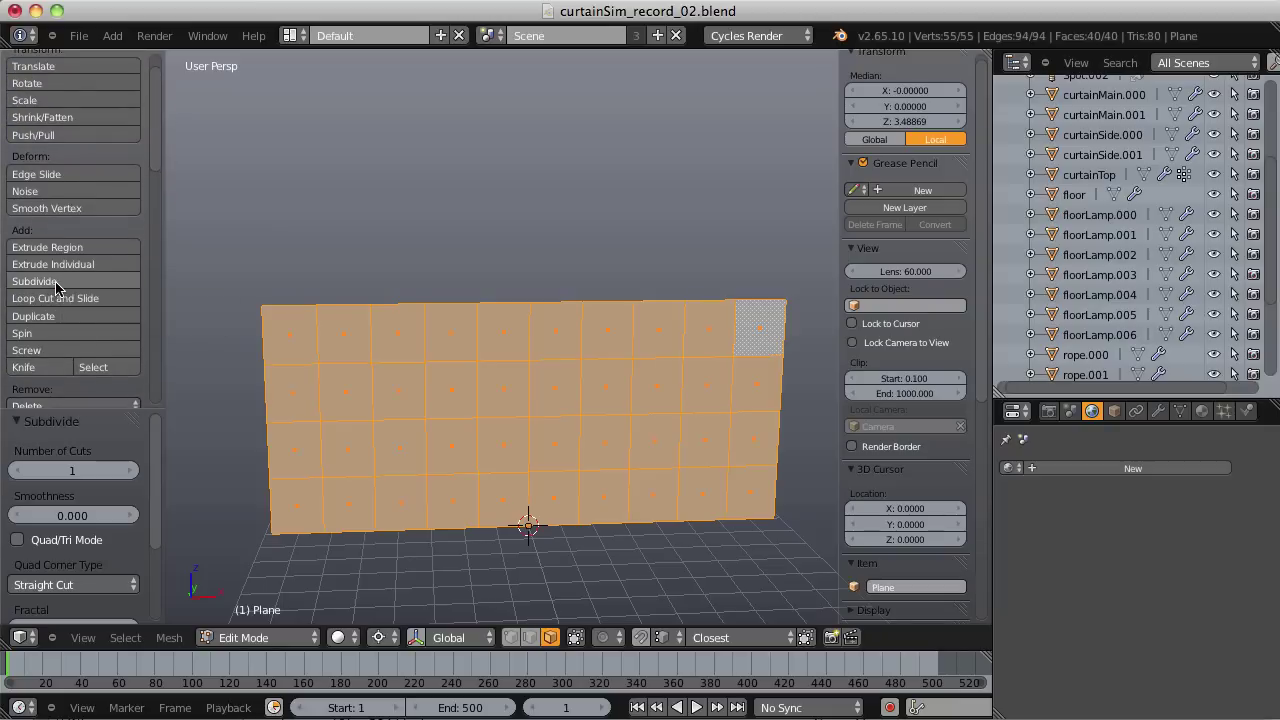
pyautogui.click(56, 284)
pyautogui.click(56, 284)
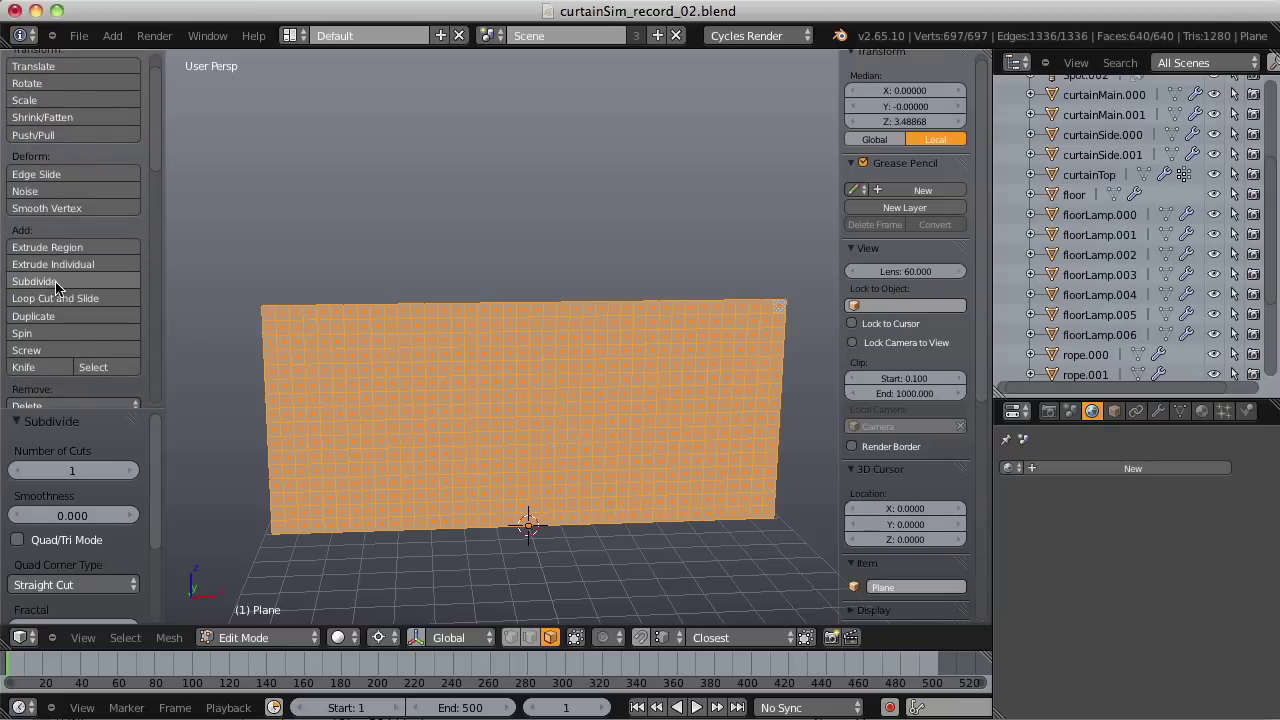
pyautogui.click(56, 284)
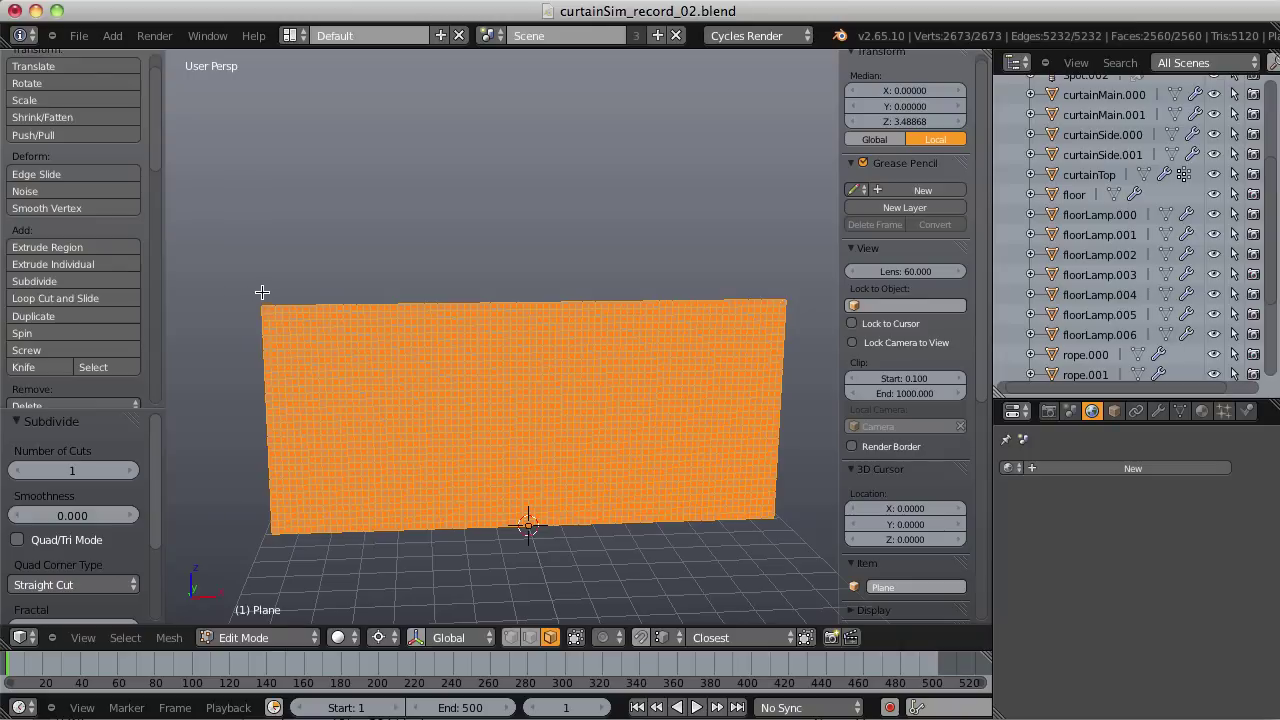
# Remove a stray annotation stroke, subdivide once more to 10,240 faces, and return to Object Mode.
pyautogui.moveTo(283, 291); pyautogui.dragTo(520, 240, button='middle')
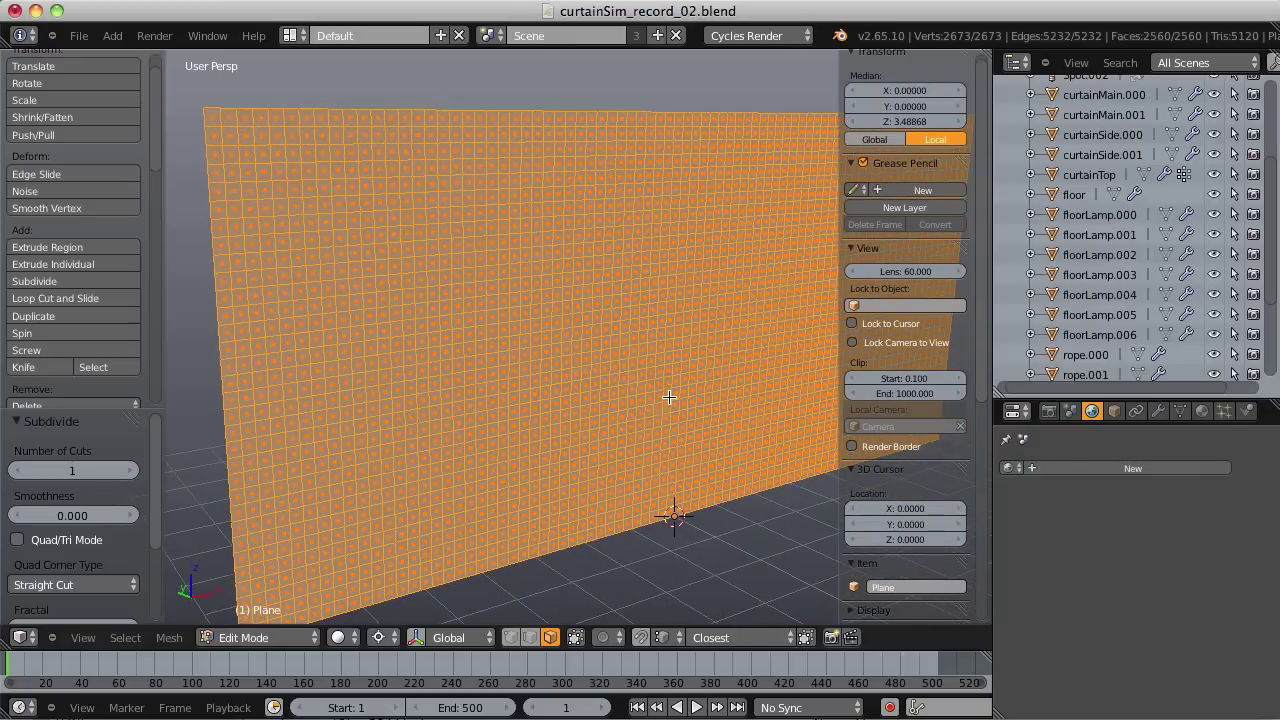
pyautogui.moveTo(662, 370)
pyautogui.mouseDown()
pyautogui.moveTo(680, 370)
pyautogui.moveTo(680, 515)
pyautogui.mouseUp()
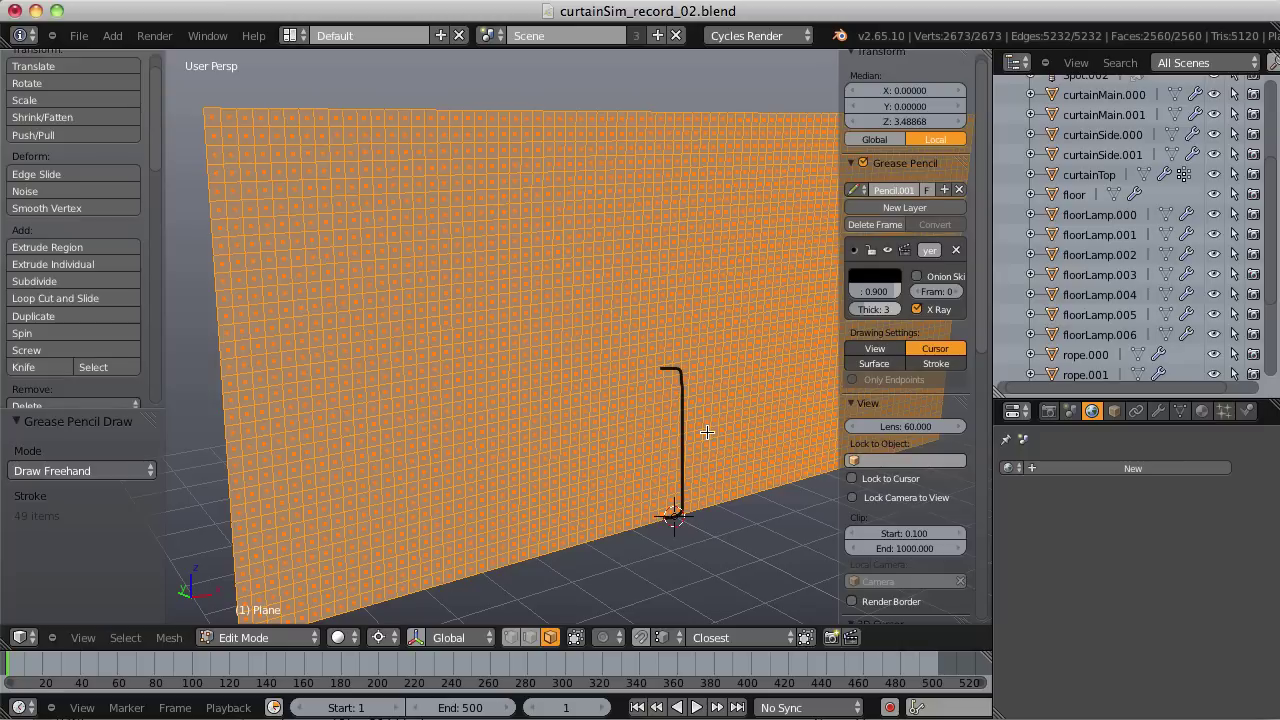
pyautogui.click(874, 225)
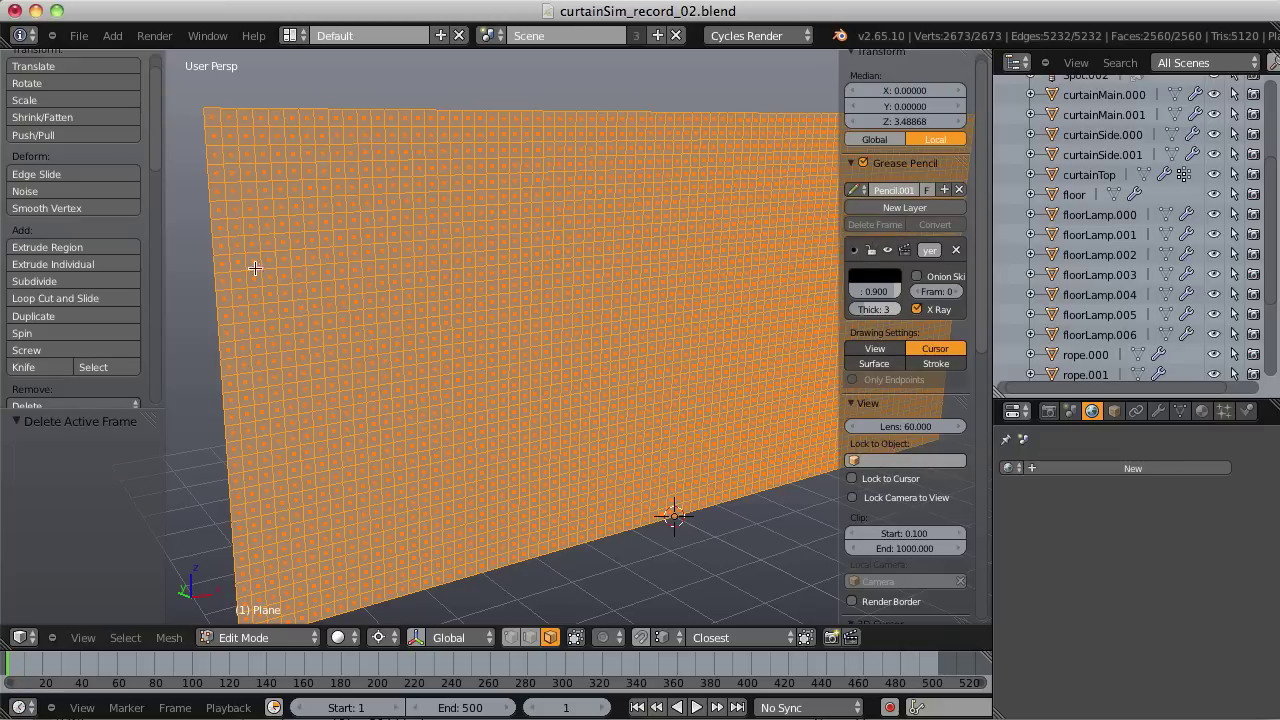
pyautogui.click(60, 281)
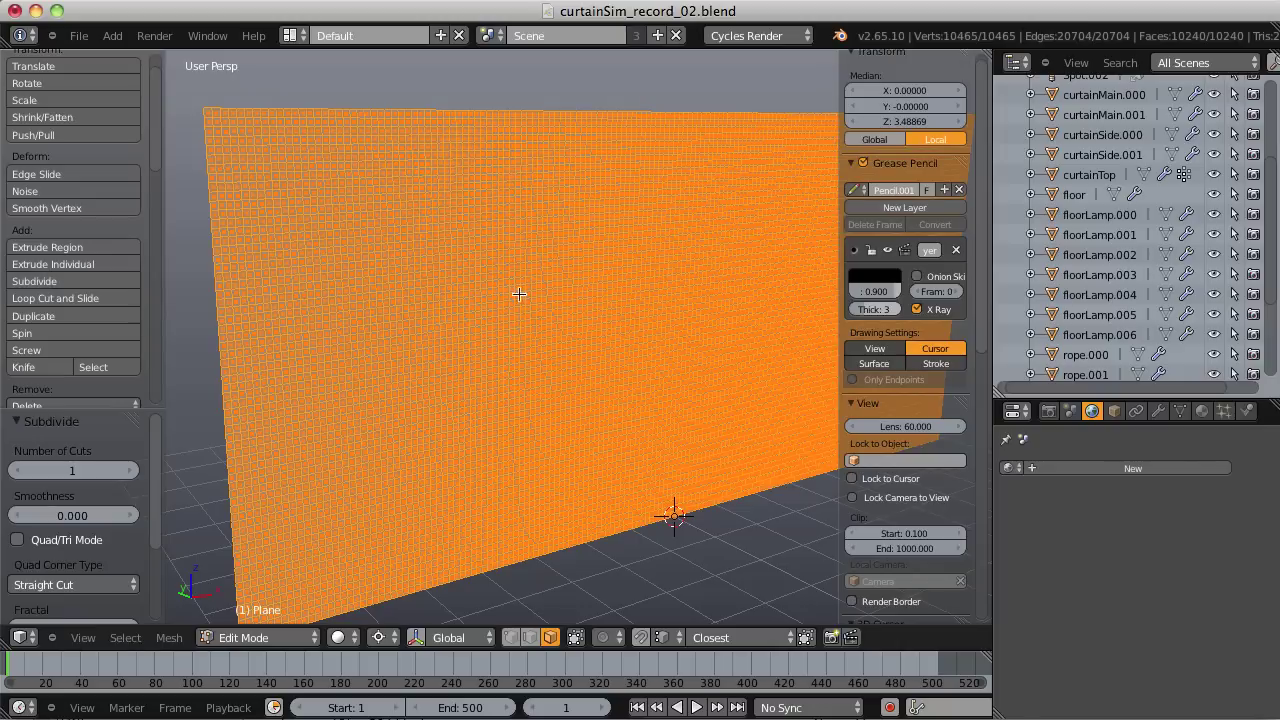
pyautogui.press('Tab')
pyautogui.scroll(-3, 571, 291)
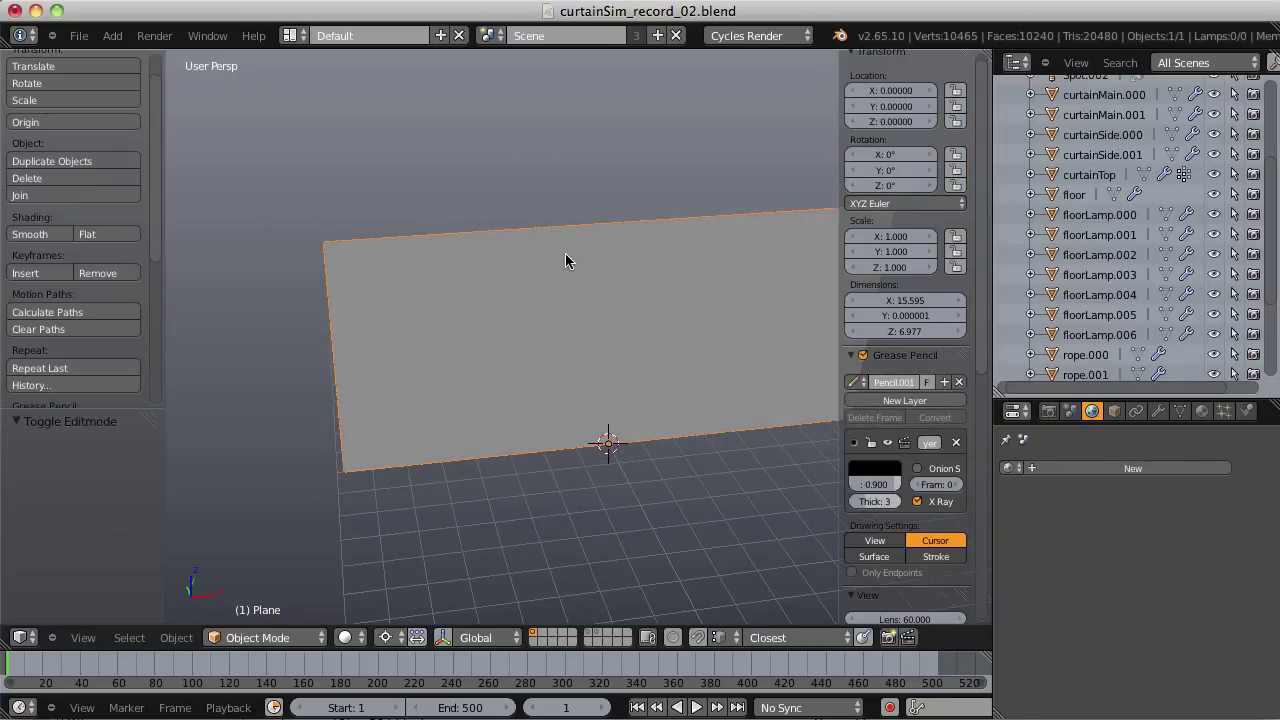
# Show the Plane.005 mesh data in Properties and re-enter Edit Mode with vertex selection.
pyautogui.moveTo(565, 261); pyautogui.dragTo(570, 266, button='middle')
pyautogui.moveTo(488, 275); pyautogui.dragTo(498, 250, button='middle')
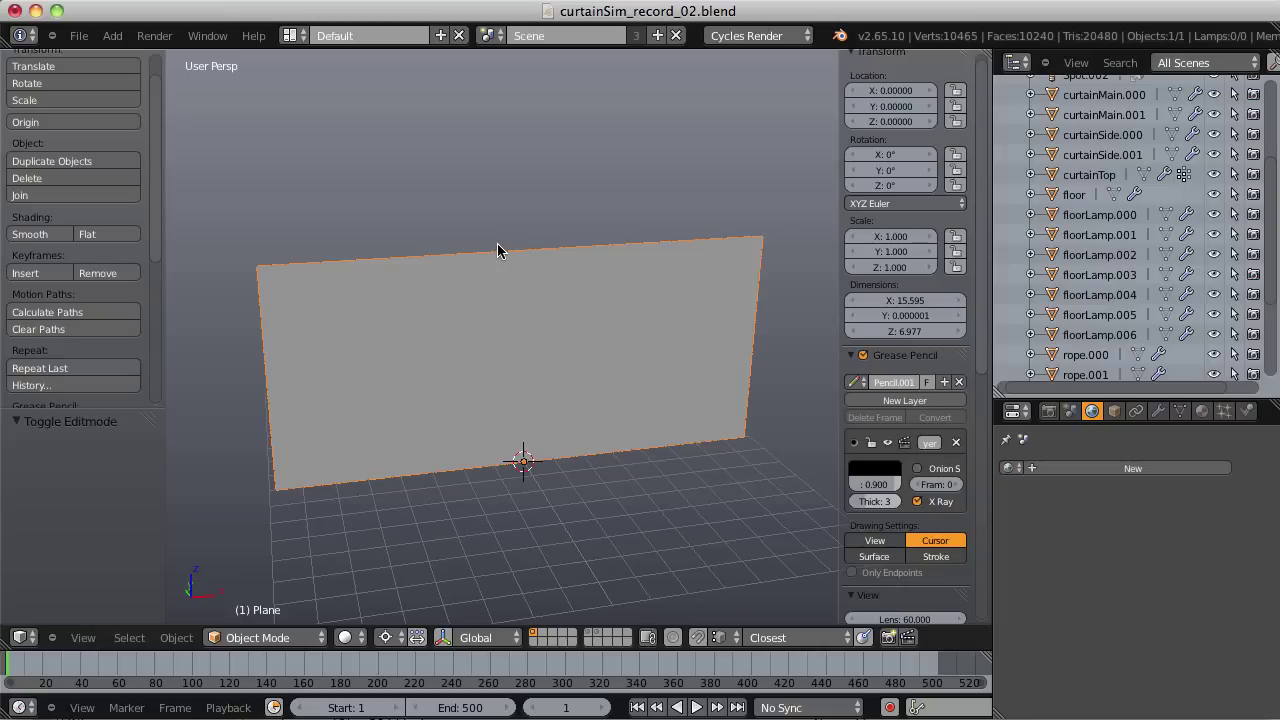
pyautogui.click(1180, 411)
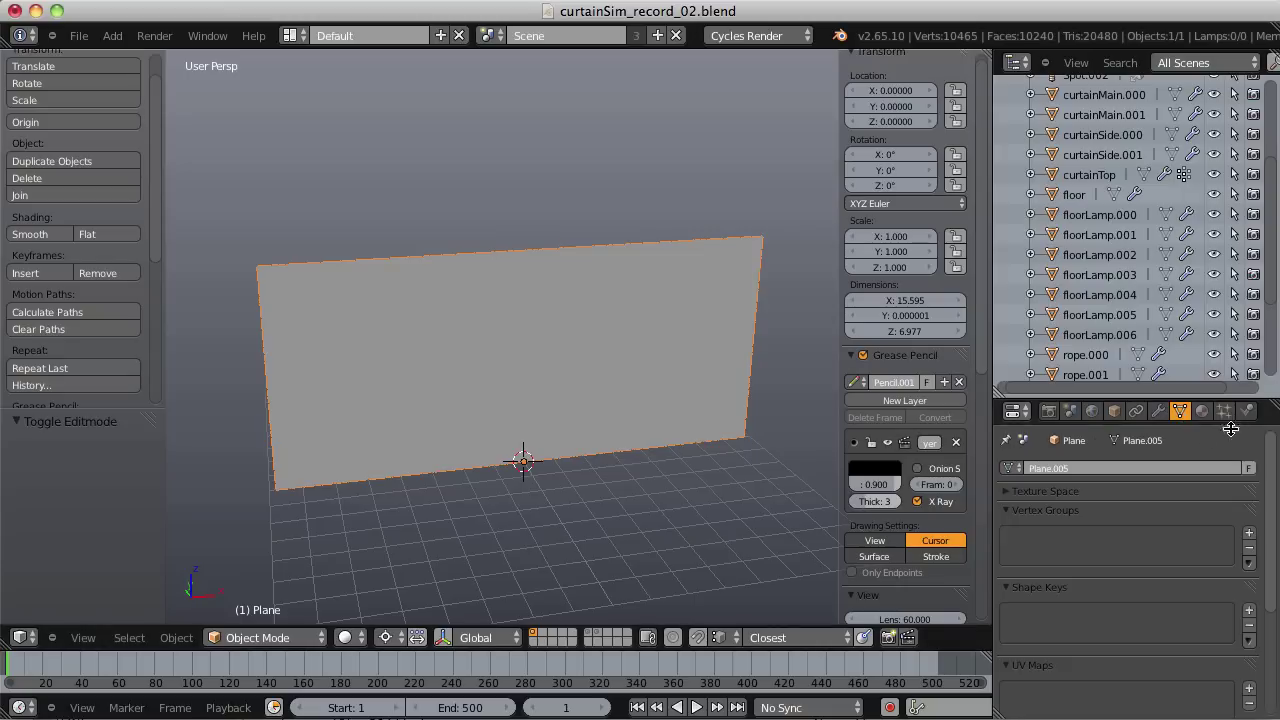
pyautogui.moveTo(580, 312); pyautogui.dragTo(606, 318, button='middle')
pyautogui.press('Tab')
pyautogui.moveTo(463, 274); pyautogui.dragTo(486, 287, button='middle')
pyautogui.hotkey('ctrl', 'Tab')
pyautogui.click(402, 248)
pyautogui.moveTo(410, 252); pyautogui.dragTo(499, 273, button='middle')
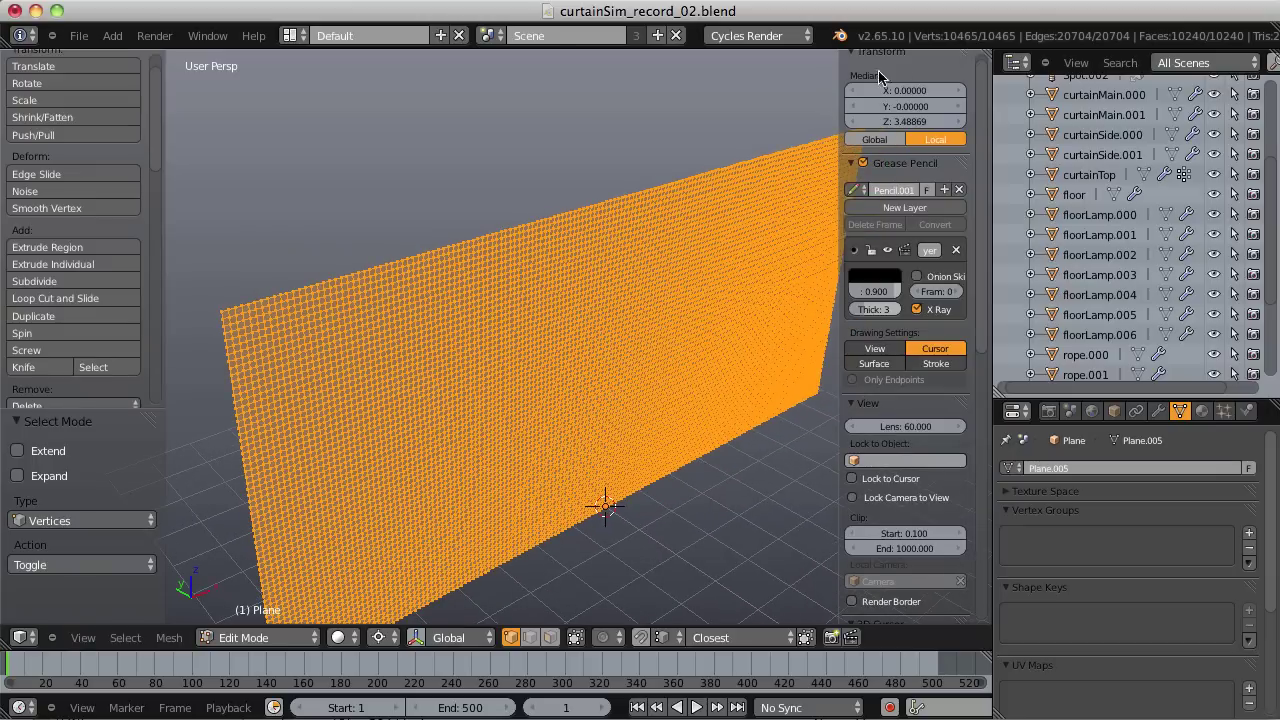
# Select the plane's top-edge vertices, starting from the top-left corner.
pyautogui.rightClick(258, 297)
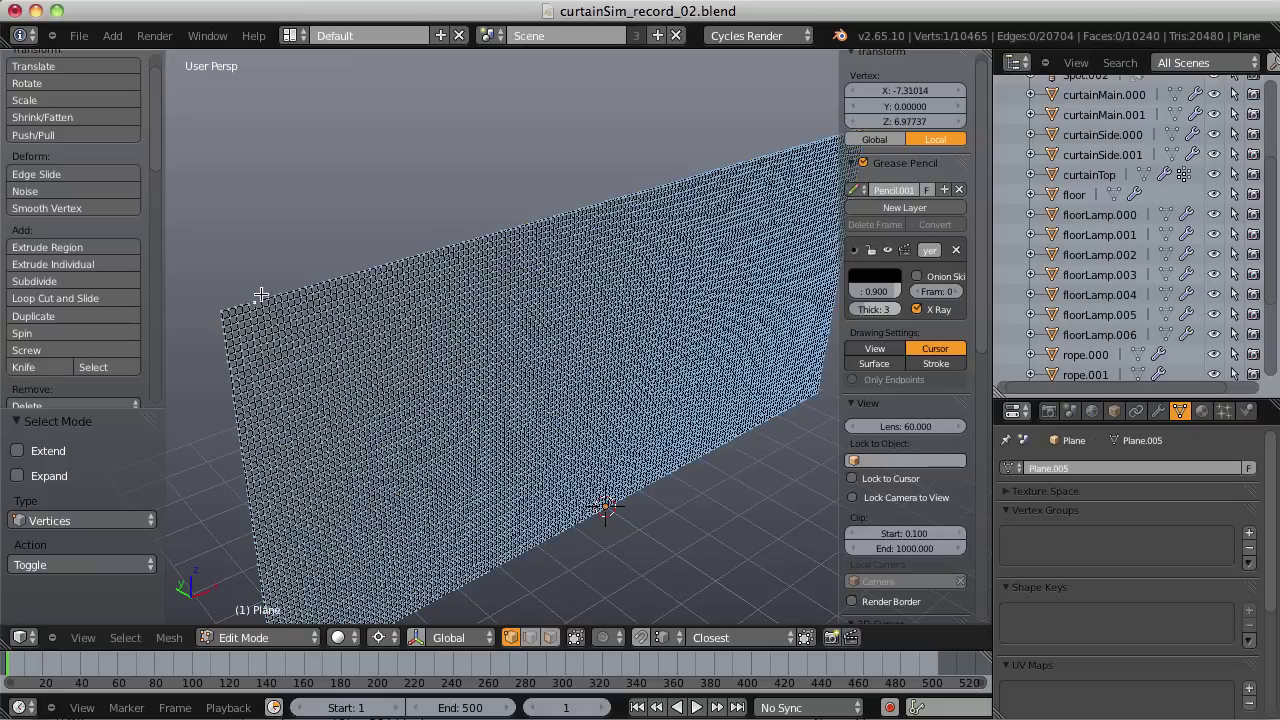
pyautogui.keyDown('shift'); pyautogui.rightClick(280, 292); pyautogui.keyUp('shift')
pyautogui.moveTo(291, 277); pyautogui.dragTo(332, 279, button='middle')
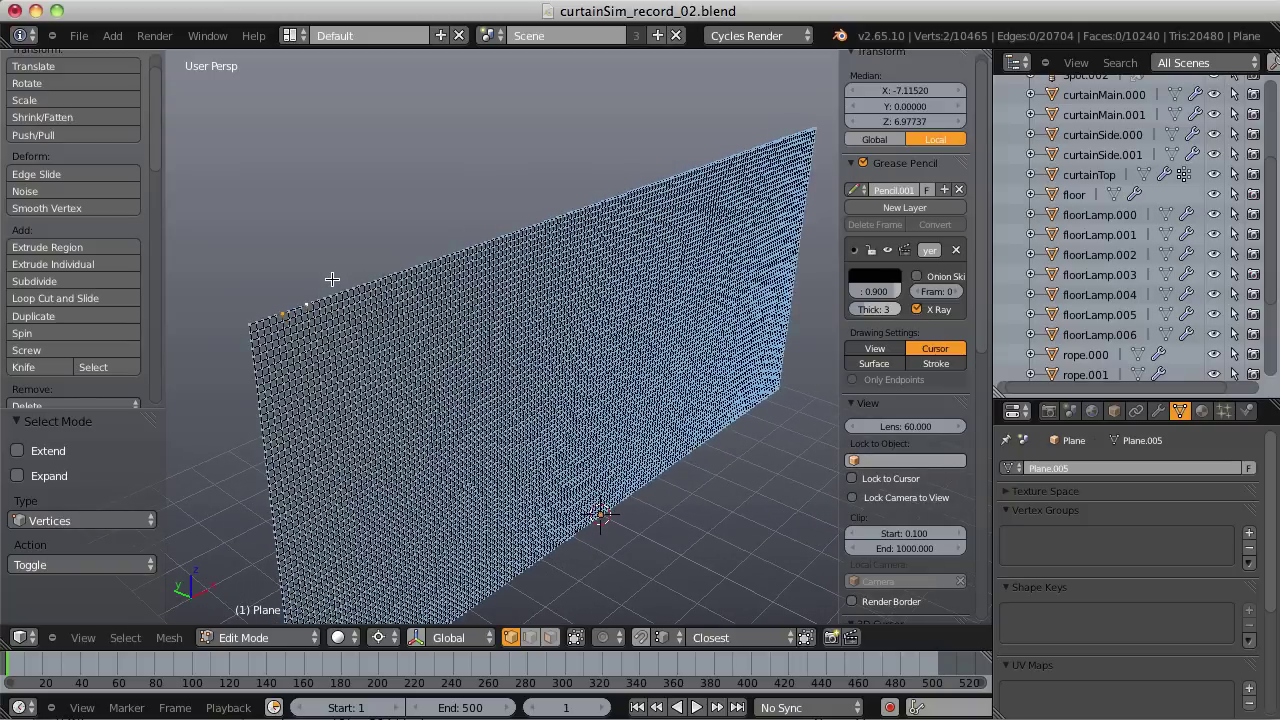
pyautogui.scroll(4, 320, 278)
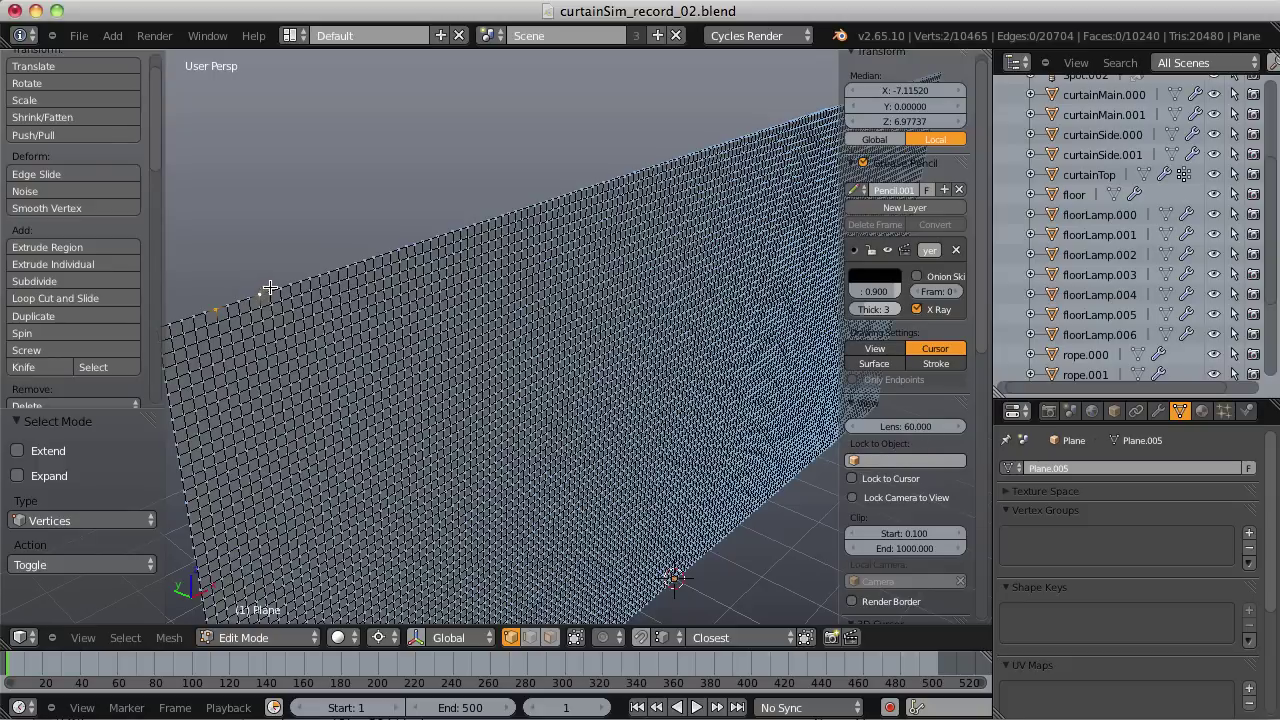
pyautogui.keyDown('shift'); pyautogui.click(297, 279); pyautogui.keyUp('shift')
pyautogui.keyDown('shift'); pyautogui.click(330, 266); pyautogui.keyUp('shift')
pyautogui.keyDown('shift'); pyautogui.click(357, 254); pyautogui.keyUp('shift')
pyautogui.moveTo(363, 247); pyautogui.dragTo(402, 212, button='middle')
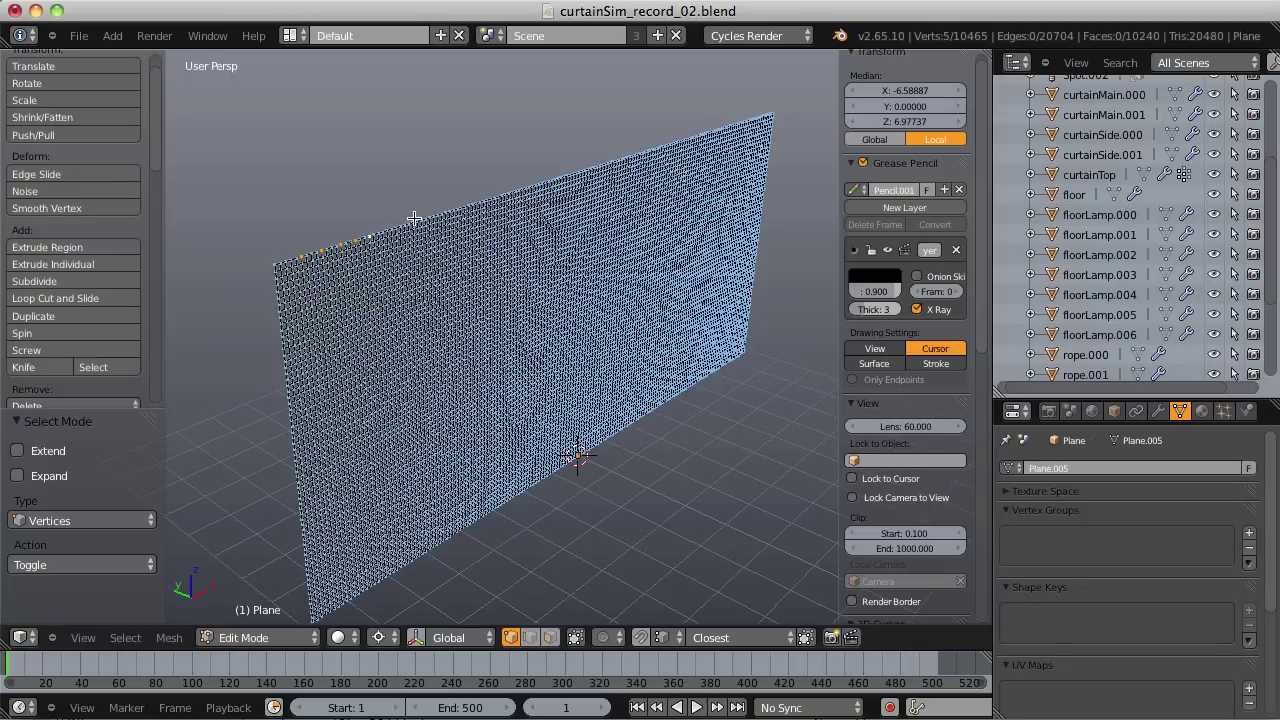
pyautogui.scroll(3, 412, 218)
pyautogui.scroll(4, 383, 237)
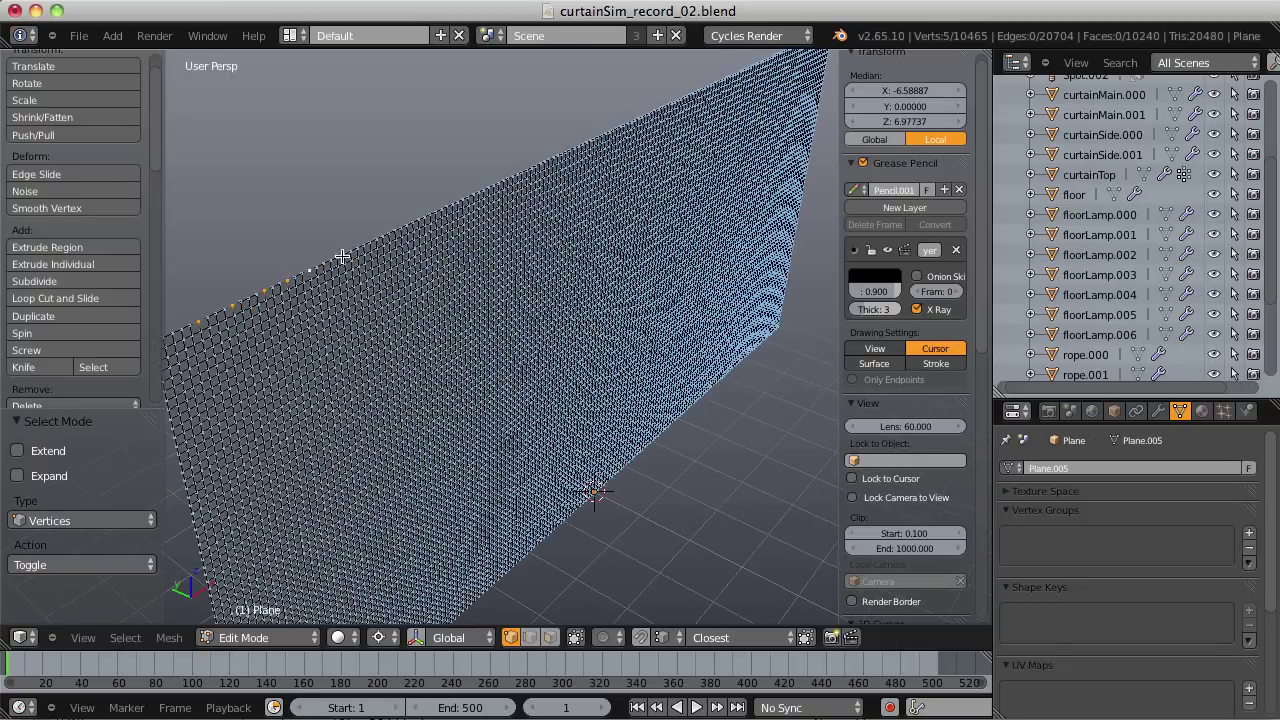
pyautogui.keyDown('shift'); pyautogui.rightClick(302, 274); pyautogui.keyUp('shift')
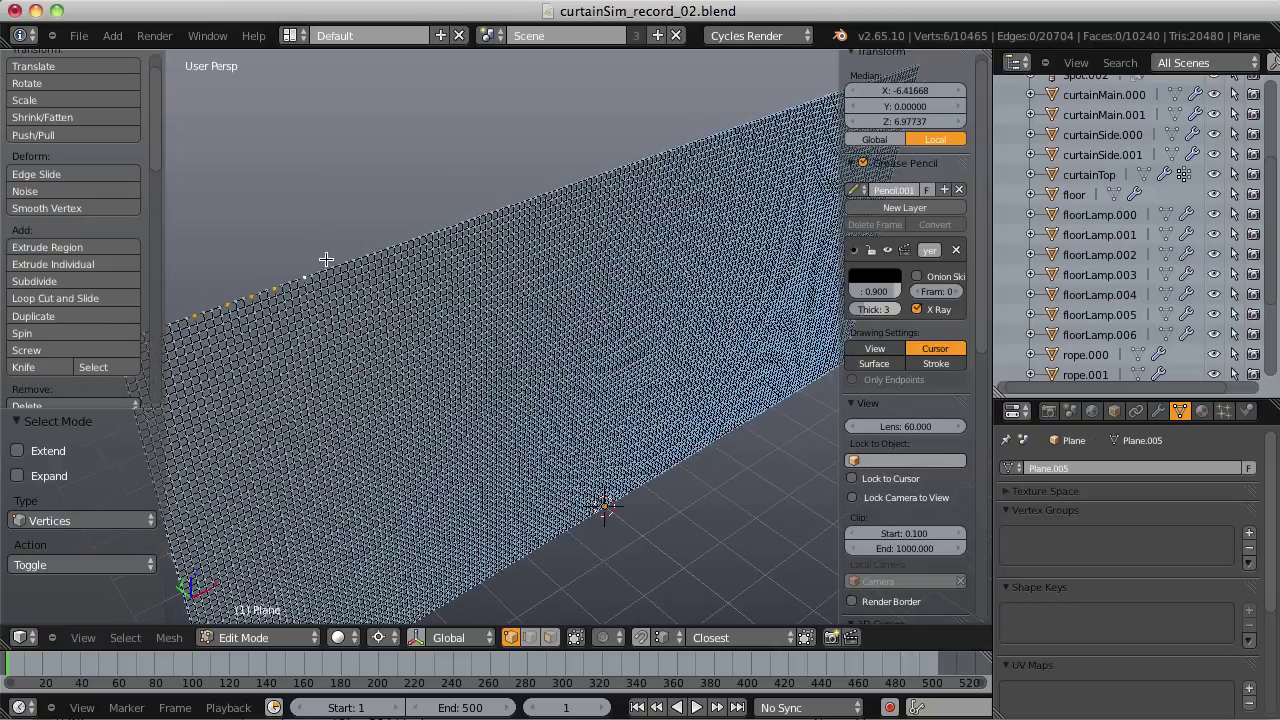
pyautogui.keyDown('shift'); pyautogui.rightClick(330, 262); pyautogui.keyUp('shift')
pyautogui.keyDown('shift'); pyautogui.rightClick(357, 254); pyautogui.keyUp('shift')
pyautogui.keyDown('shift'); pyautogui.rightClick(388, 240); pyautogui.keyUp('shift')
pyautogui.keyDown('shift'); pyautogui.rightClick(420, 222); pyautogui.keyUp('shift')
pyautogui.keyDown('shift'); pyautogui.rightClick(455, 208); pyautogui.keyUp('shift')
pyautogui.keyDown('shift'); pyautogui.rightClick(476, 211); pyautogui.keyUp('shift')
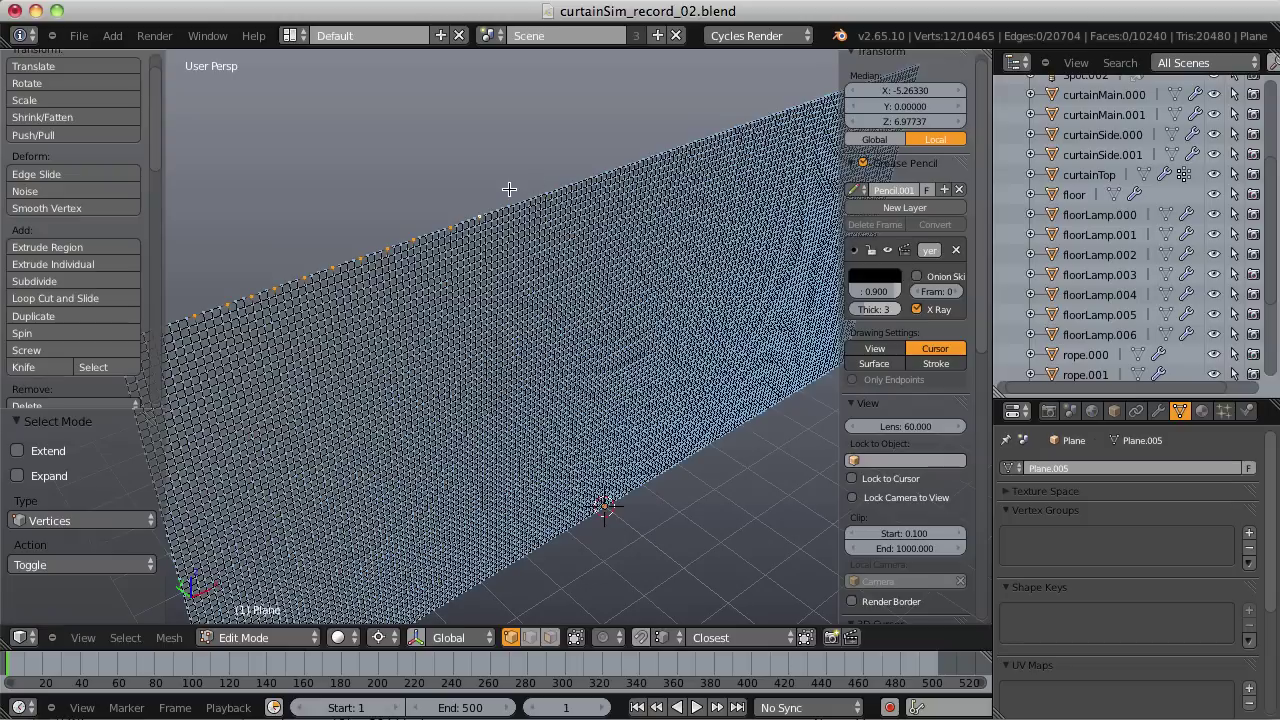
pyautogui.keyDown('shift'); pyautogui.rightClick(512, 192); pyautogui.keyUp('shift')
pyautogui.keyDown('shift'); pyautogui.rightClick(529, 187); pyautogui.keyUp('shift')
pyautogui.keyDown('shift'); pyautogui.rightClick(546, 181); pyautogui.keyUp('shift')
pyautogui.keyDown('shift'); pyautogui.rightClick(566, 169); pyautogui.keyUp('shift')
# Select the remaining top-edge vertices through the top-right corner and add a new vertex group.
pyautogui.moveTo(580, 166); pyautogui.dragTo(535, 224, button='middle')
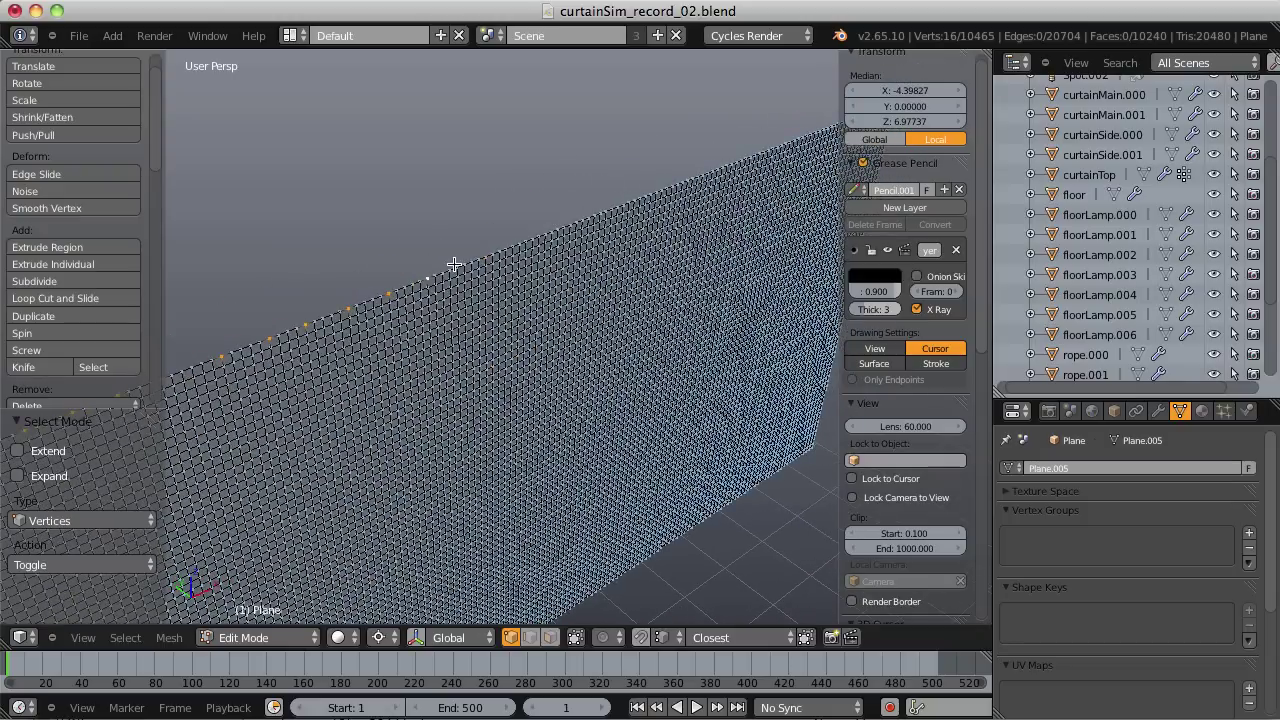
pyautogui.keyDown('shift'); pyautogui.rightClick(455, 266); pyautogui.keyUp('shift')
pyautogui.keyDown('shift'); pyautogui.rightClick(492, 254); pyautogui.keyUp('shift')
pyautogui.keyDown('shift'); pyautogui.rightClick(528, 238); pyautogui.keyUp('shift')
pyautogui.keyDown('shift'); pyautogui.rightClick(564, 227); pyautogui.keyUp('shift')
pyautogui.keyDown('shift'); pyautogui.rightClick(609, 207); pyautogui.keyUp('shift')
pyautogui.keyDown('shift'); pyautogui.rightClick(643, 194); pyautogui.keyUp('shift')
pyautogui.keyDown('shift'); pyautogui.rightClick(674, 180); pyautogui.keyUp('shift')
pyautogui.moveTo(723, 160); pyautogui.dragTo(531, 234, button='middle')
pyautogui.keyDown('shift'); pyautogui.rightClick(531, 234); pyautogui.keyUp('shift')
pyautogui.keyDown('shift'); pyautogui.rightClick(554, 220); pyautogui.keyUp('shift')
pyautogui.keyDown('shift'); pyautogui.rightClick(596, 208); pyautogui.keyUp('shift')
pyautogui.keyDown('shift'); pyautogui.rightClick(624, 192); pyautogui.keyUp('shift')
pyautogui.keyDown('shift'); pyautogui.rightClick(644, 192); pyautogui.keyUp('shift')
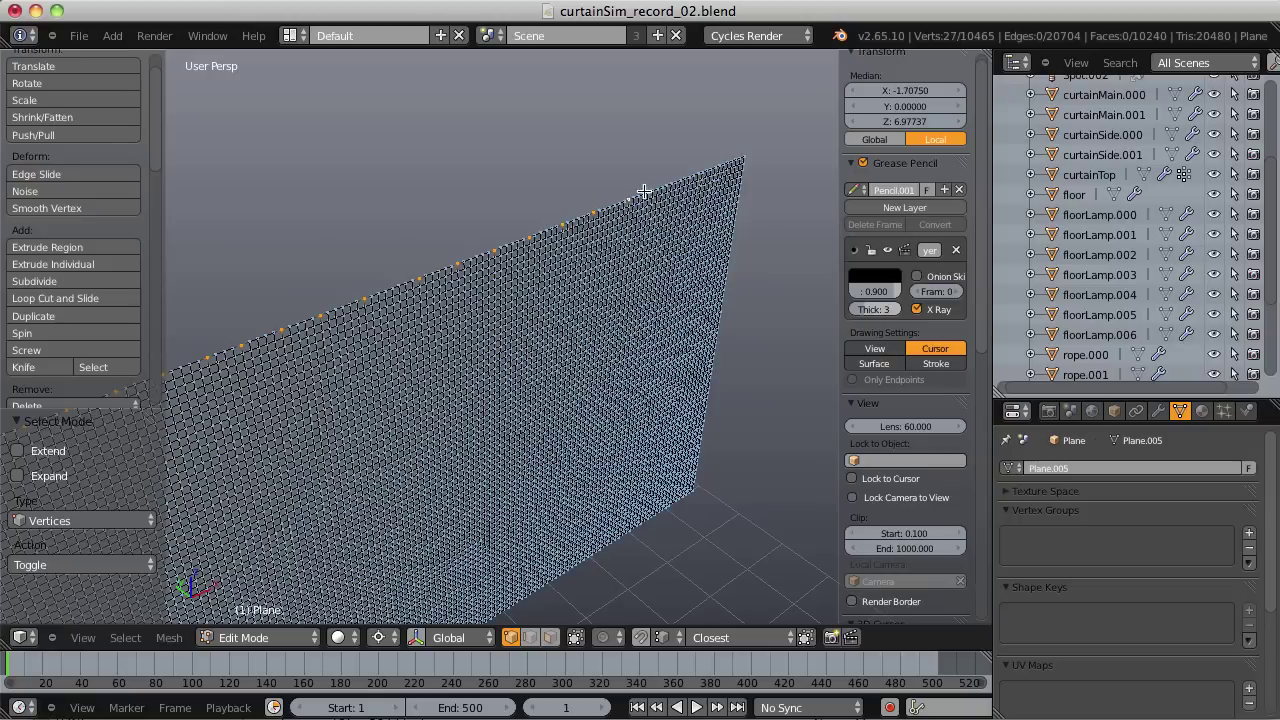
pyautogui.keyDown('shift'); pyautogui.rightClick(691, 179); pyautogui.keyUp('shift')
pyautogui.keyDown('shift'); pyautogui.rightClick(740, 154); pyautogui.keyUp('shift')
pyautogui.keyDown('shift'); pyautogui.rightClick(716, 162); pyautogui.keyUp('shift')
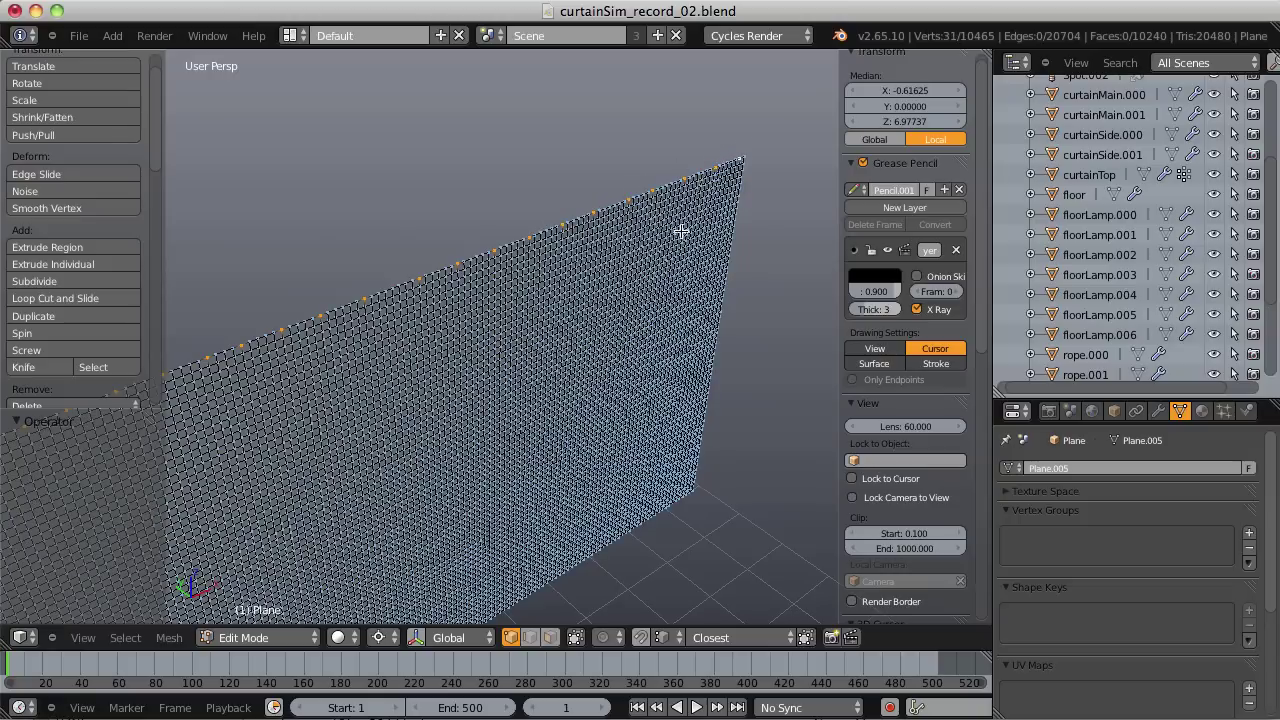
pyautogui.moveTo(680, 229); pyautogui.dragTo(703, 138, button='middle')
pyautogui.scroll(-3, 703, 138)
pyautogui.keyDown('shift'); pyautogui.rightClick(272, 340); pyautogui.keyUp('shift')
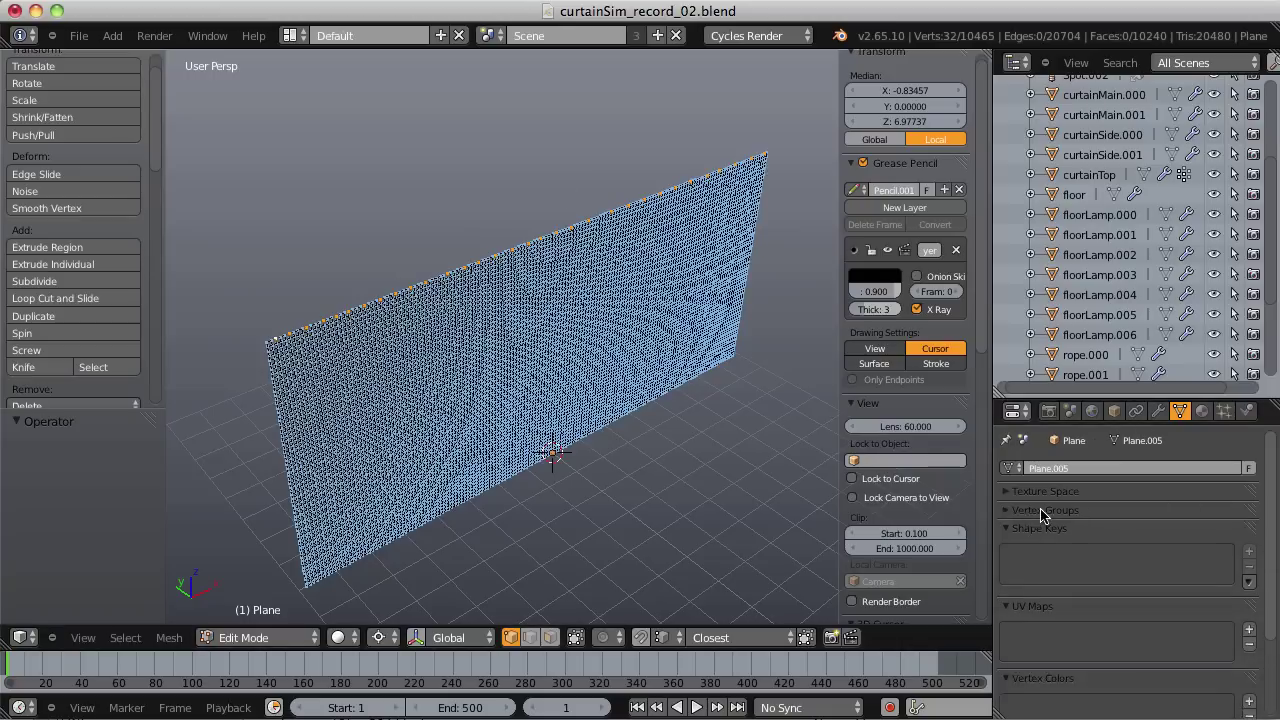
pyautogui.click(1246, 534)
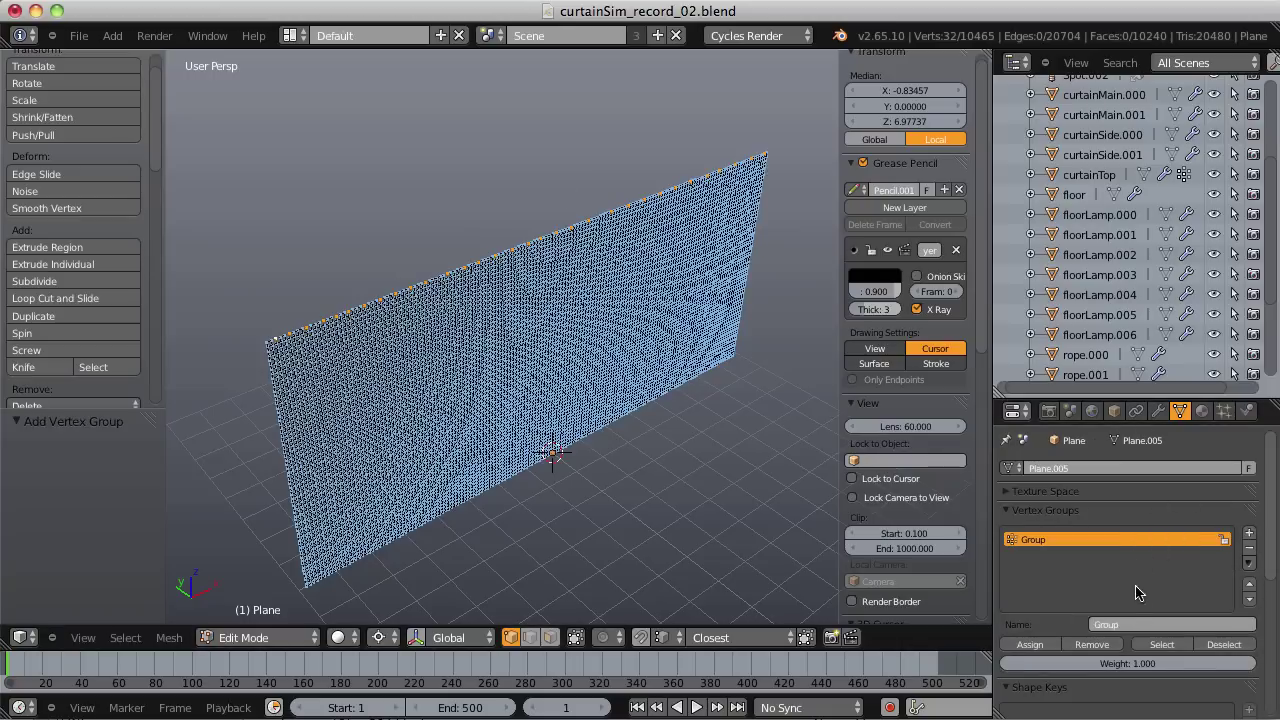
# Rename the new vertex group to pin.
pyautogui.click(1119, 624)
pyautogui.write('pln')
pyautogui.press('Return')
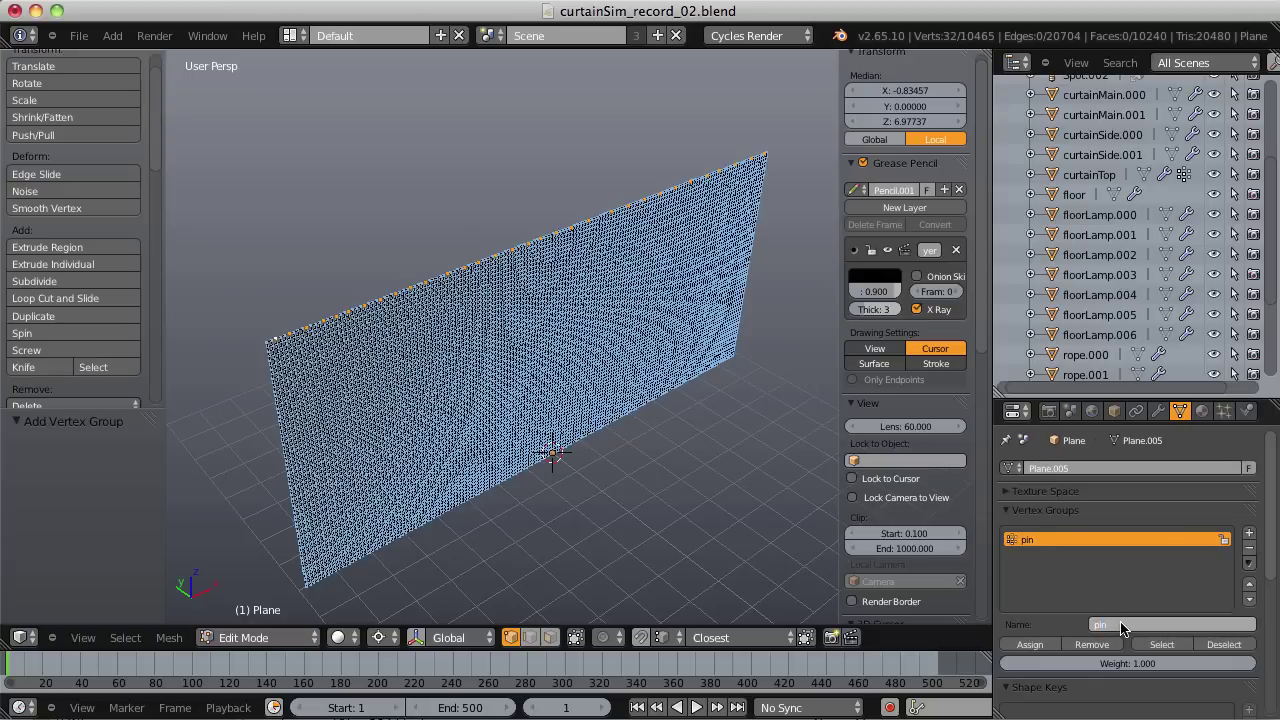
# Assign the selected top-edge vertices to pin and return to Object Mode.
pyautogui.click(1031, 645)
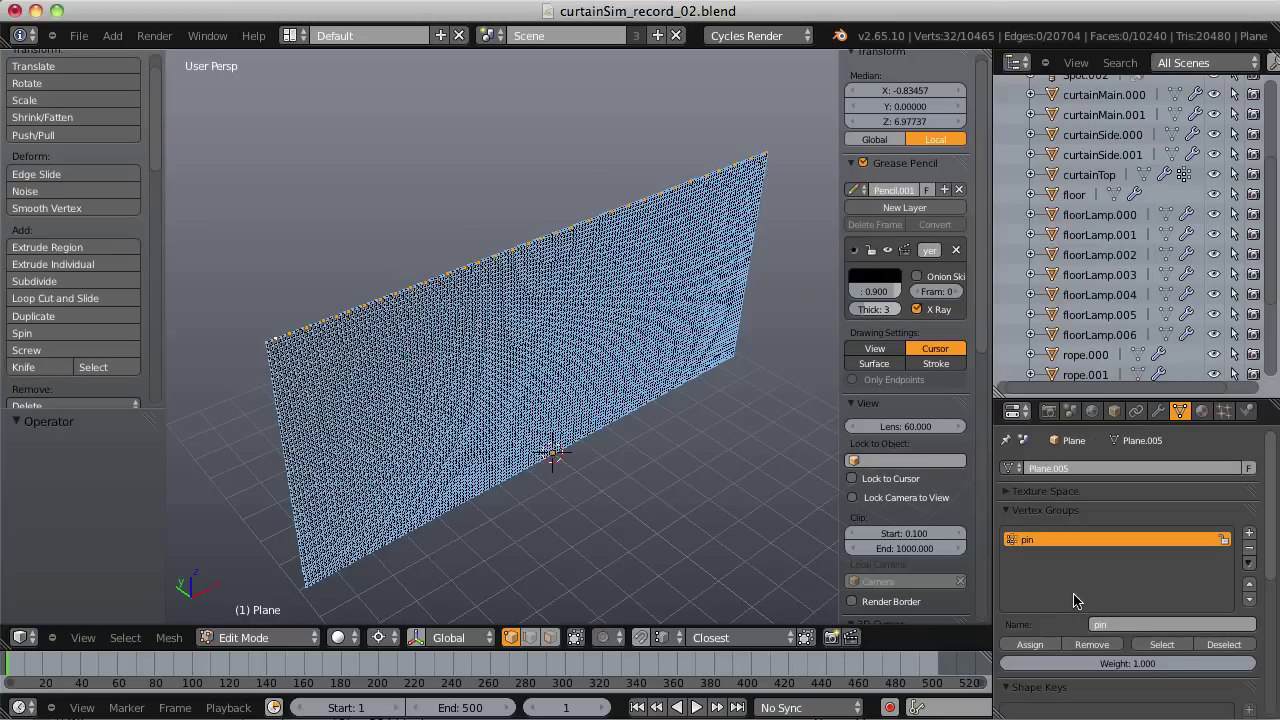
pyautogui.click(1027, 645)
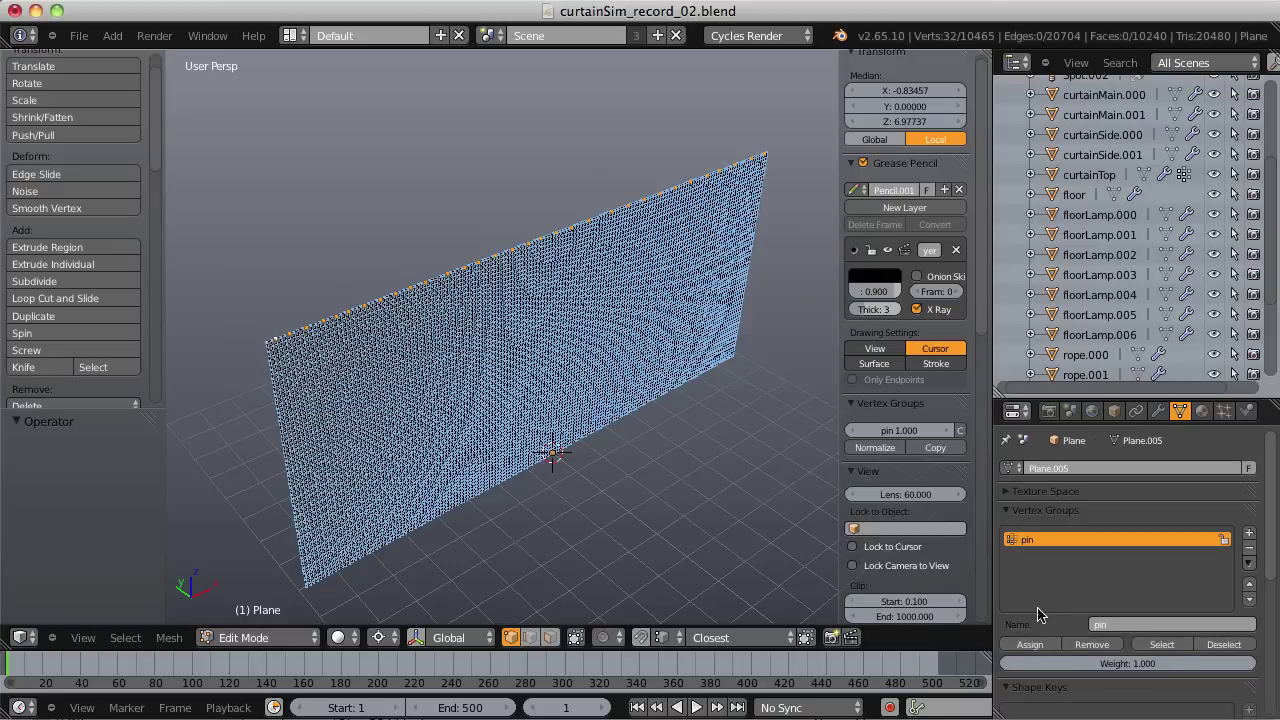
pyautogui.press('Tab')
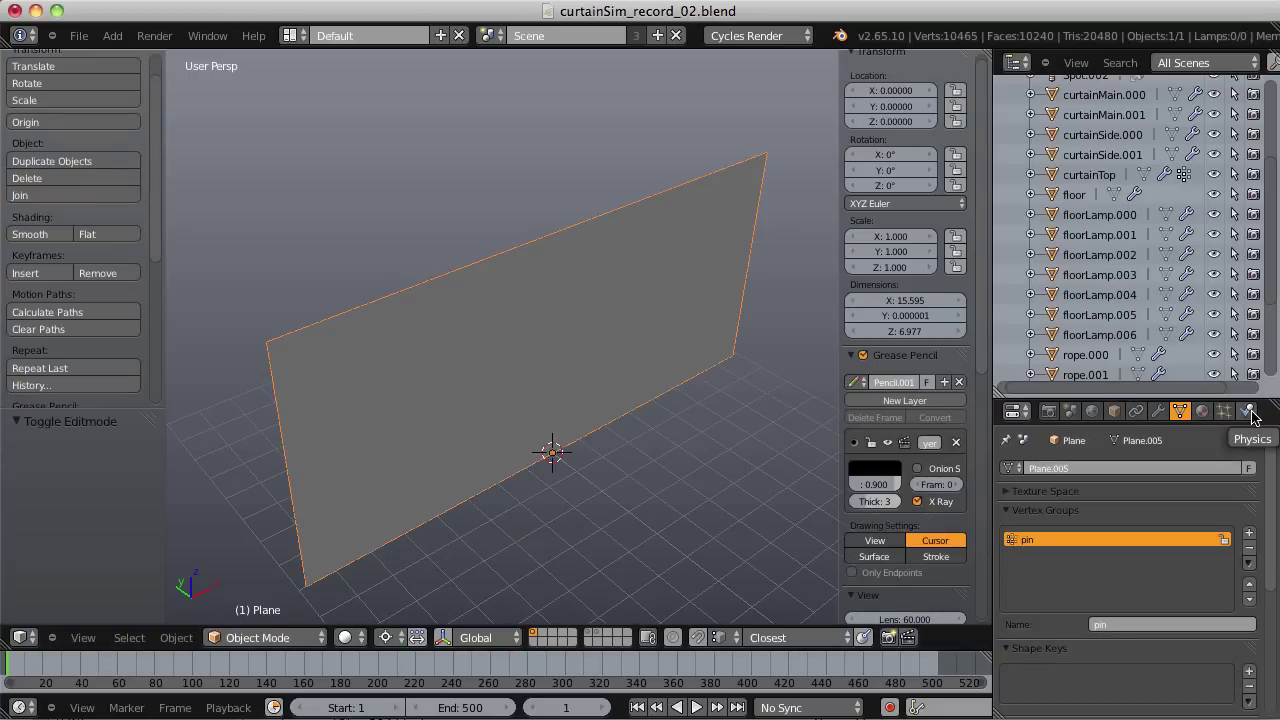
# Add Cloth physics to the plane with the Cotton preset (mass 0.300, structural 15.000, bending 0.500).
pyautogui.click(1248, 412)
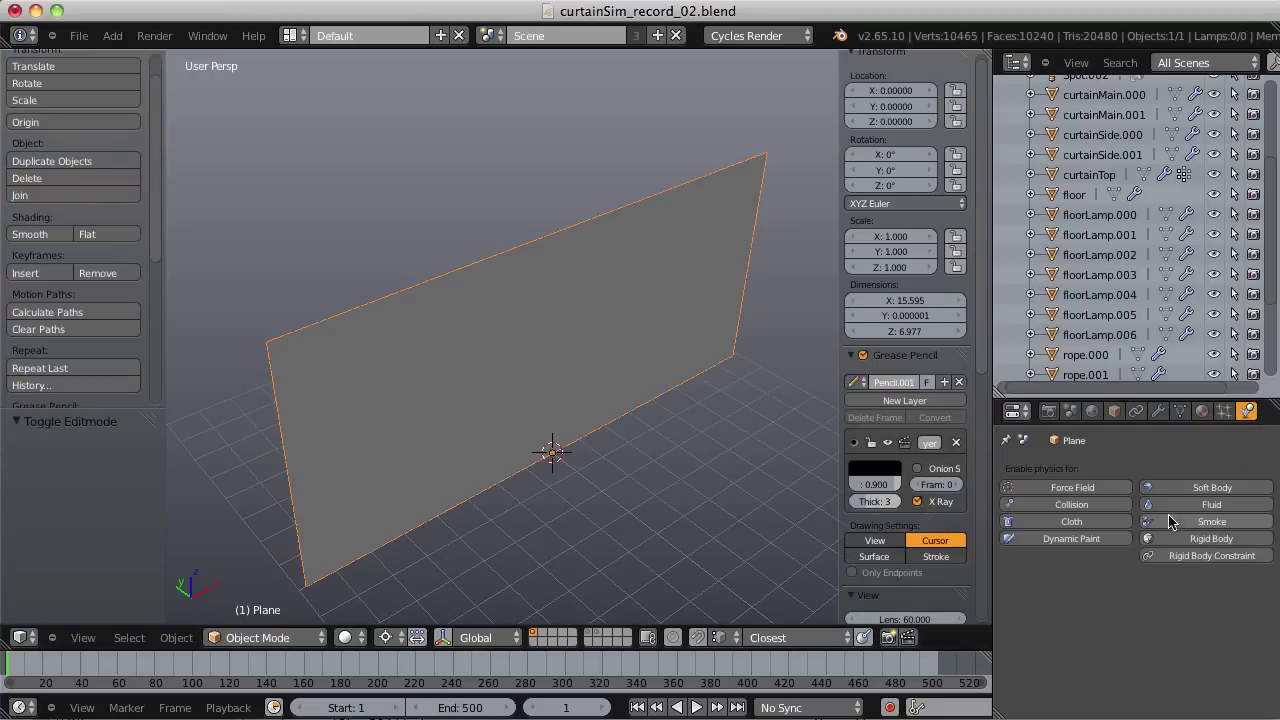
pyautogui.click(1072, 521)
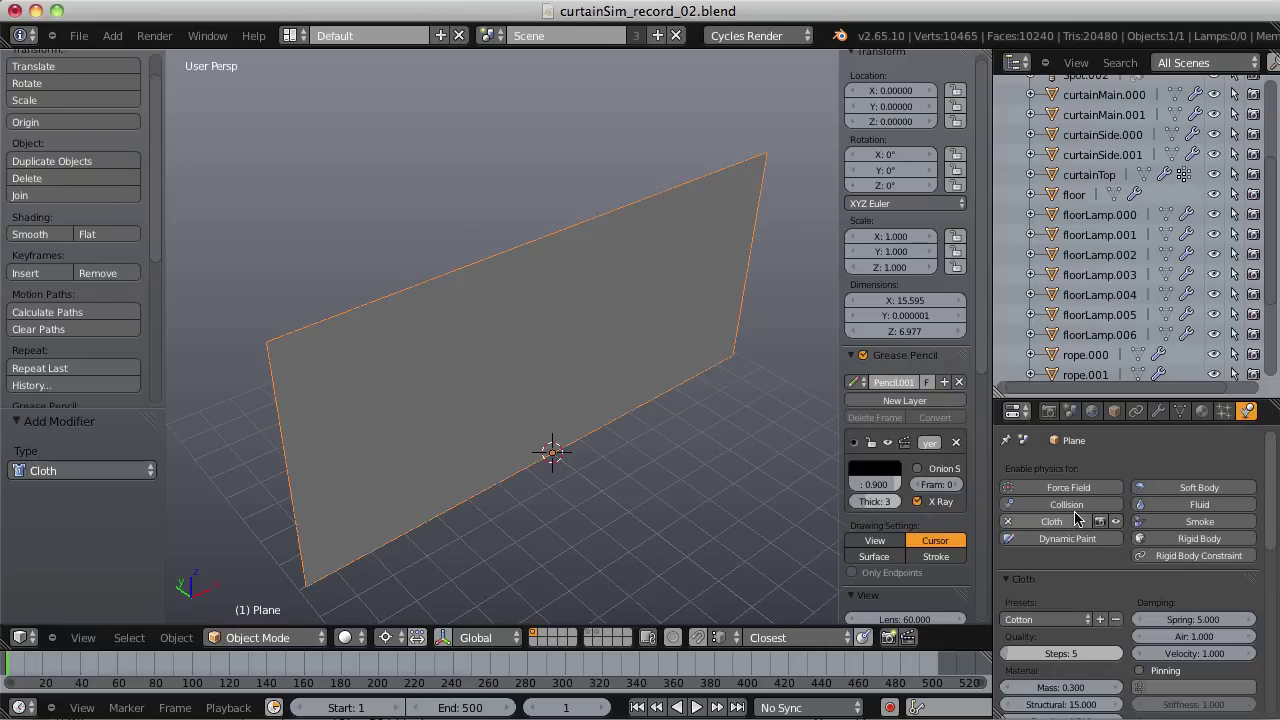
pyautogui.moveTo(1275, 465); pyautogui.dragTo(1275, 617)
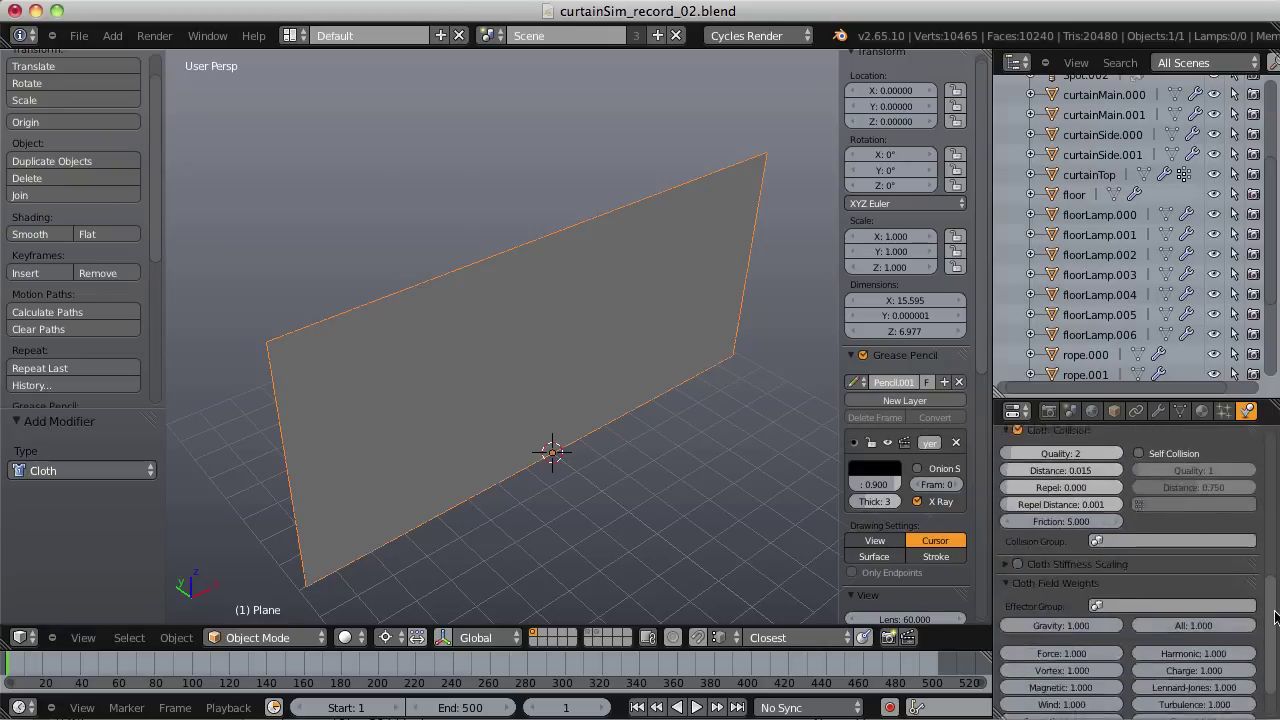
pyautogui.scroll(10, 1205, 512)
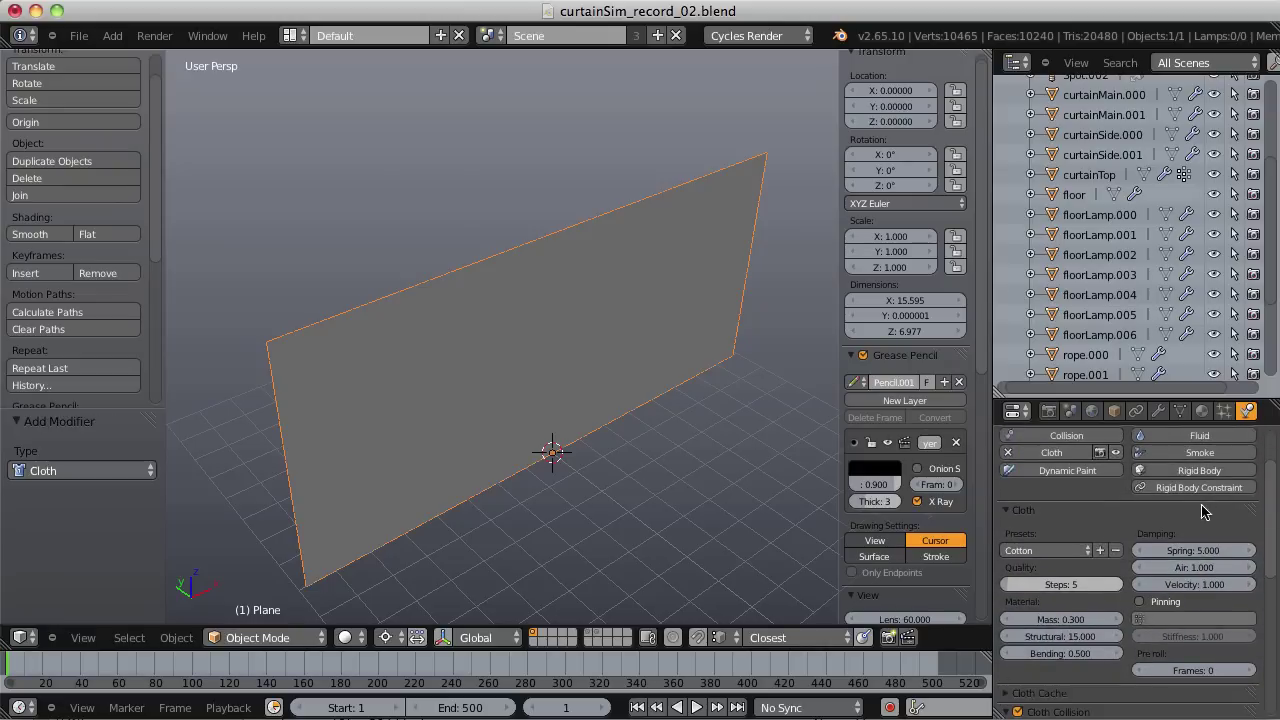
pyautogui.click(1042, 550)
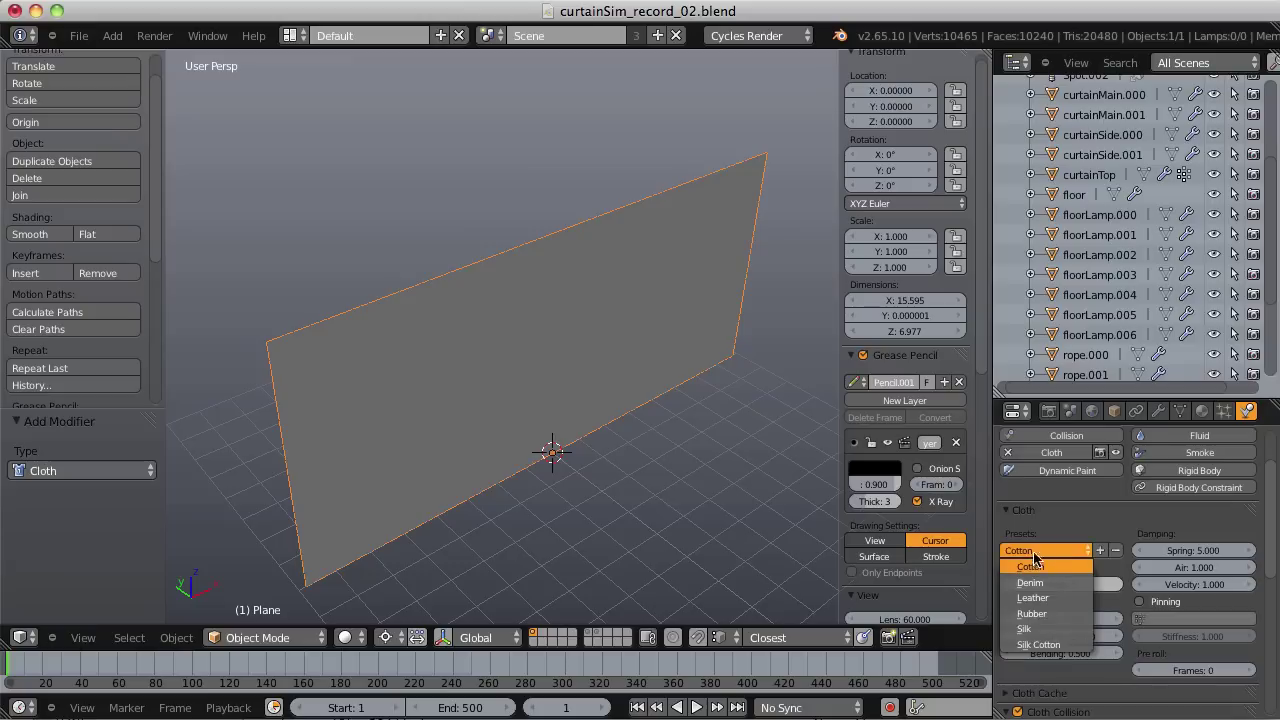
pyautogui.click(1035, 564)
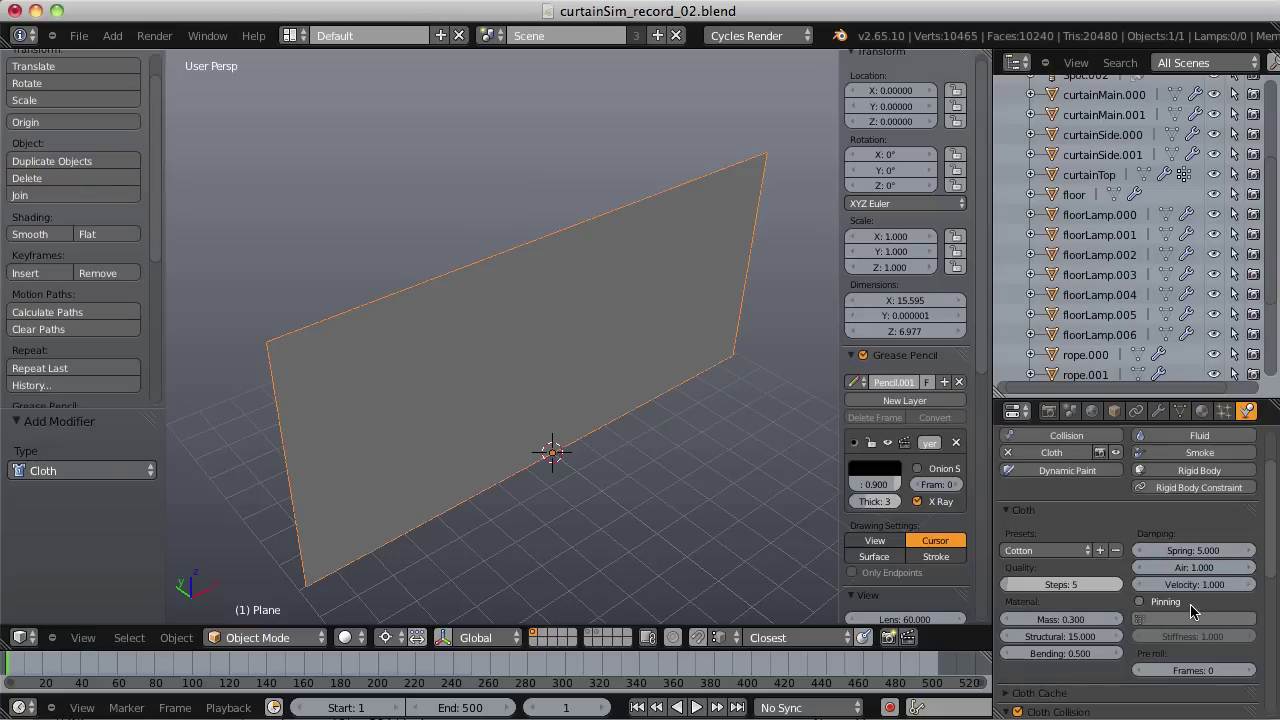
# Enable cloth Pinning using the pin vertex group at stiffness 1.000.
pyautogui.click(1143, 603)
pyautogui.click(1177, 619)
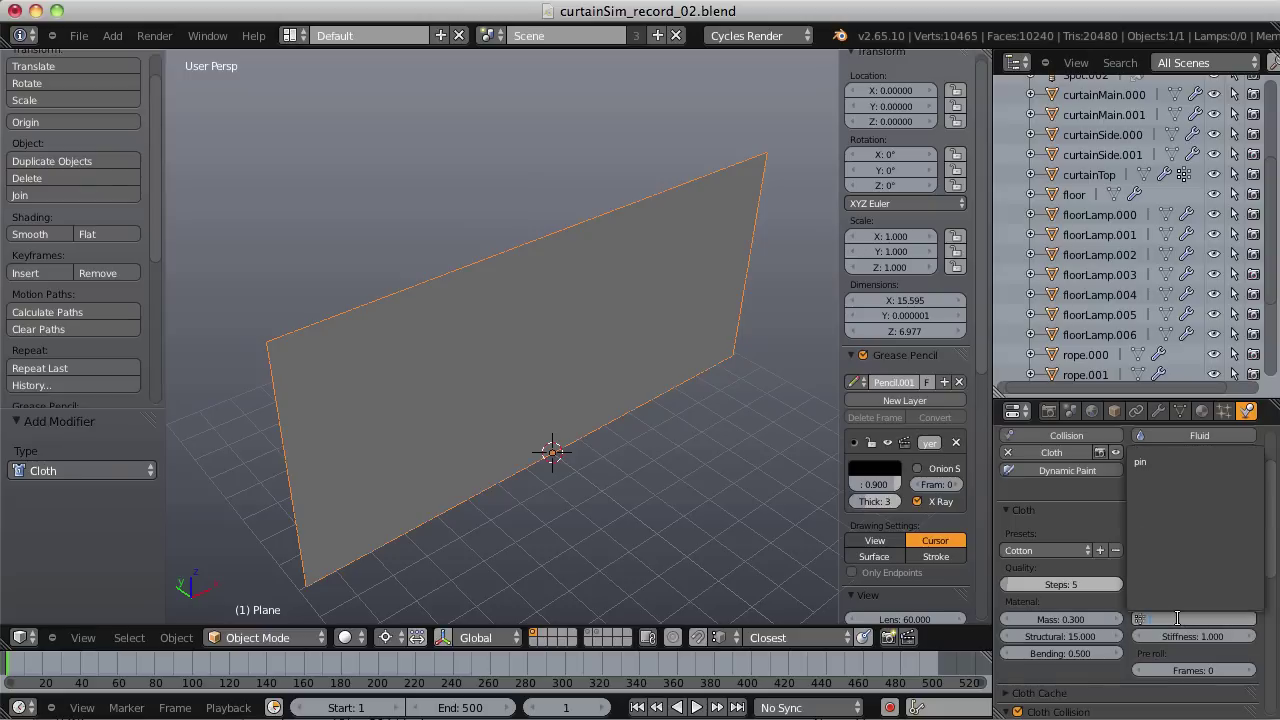
pyautogui.click(1149, 463)
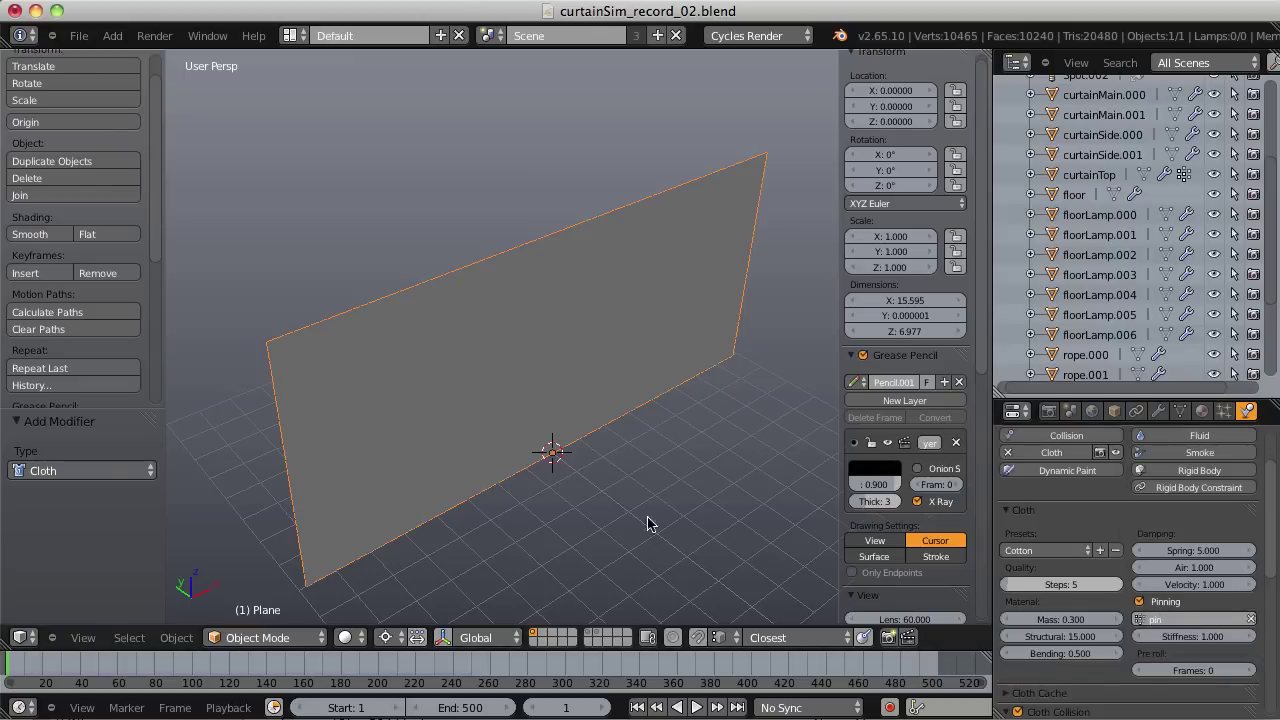
pyautogui.moveTo(649, 440); pyautogui.dragTo(627, 375, button='middle')
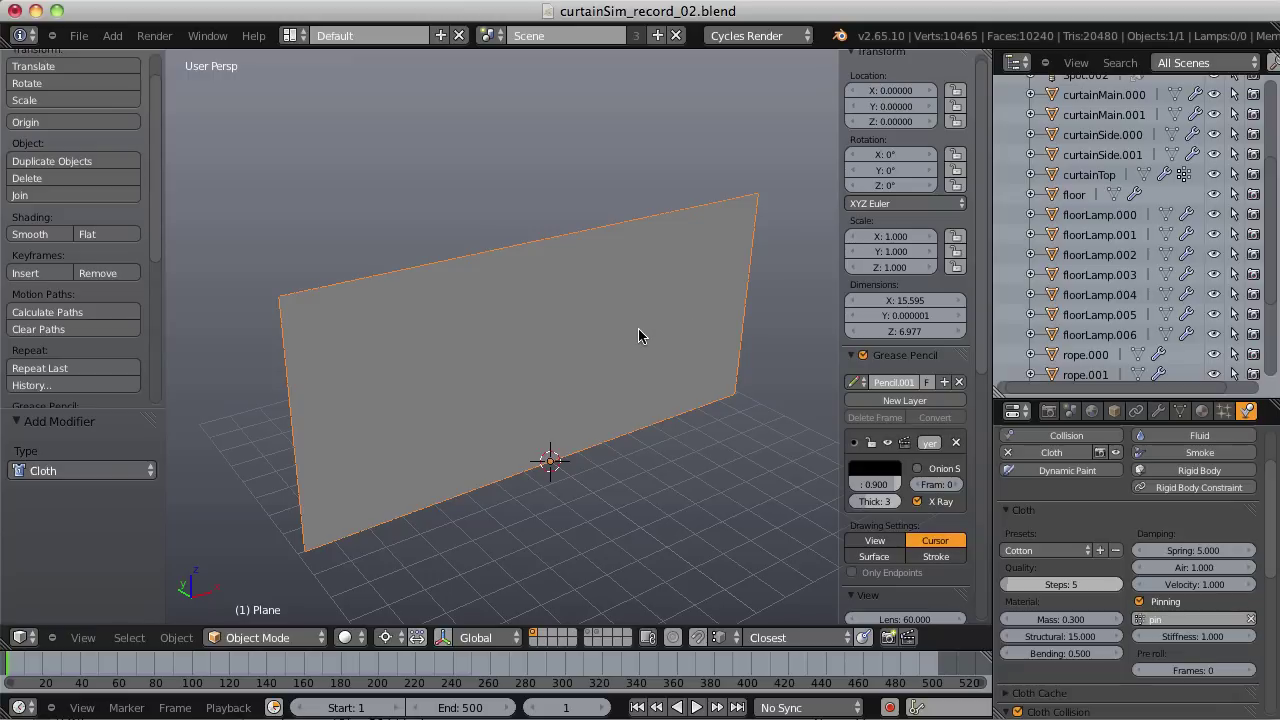
# Play the cloth simulation twice, then scrub the timeline to inspect it, ending at frame 77.
pyautogui.hotkey('alt', 'a')
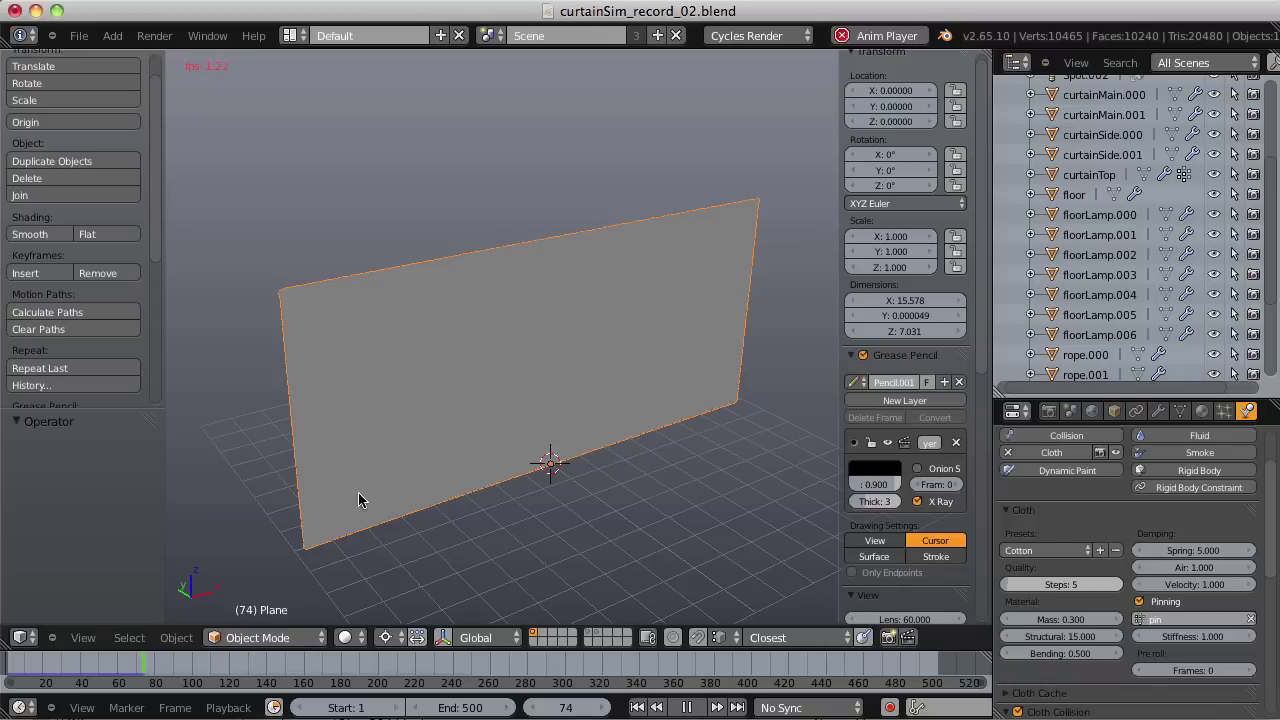
pyautogui.press('Escape')
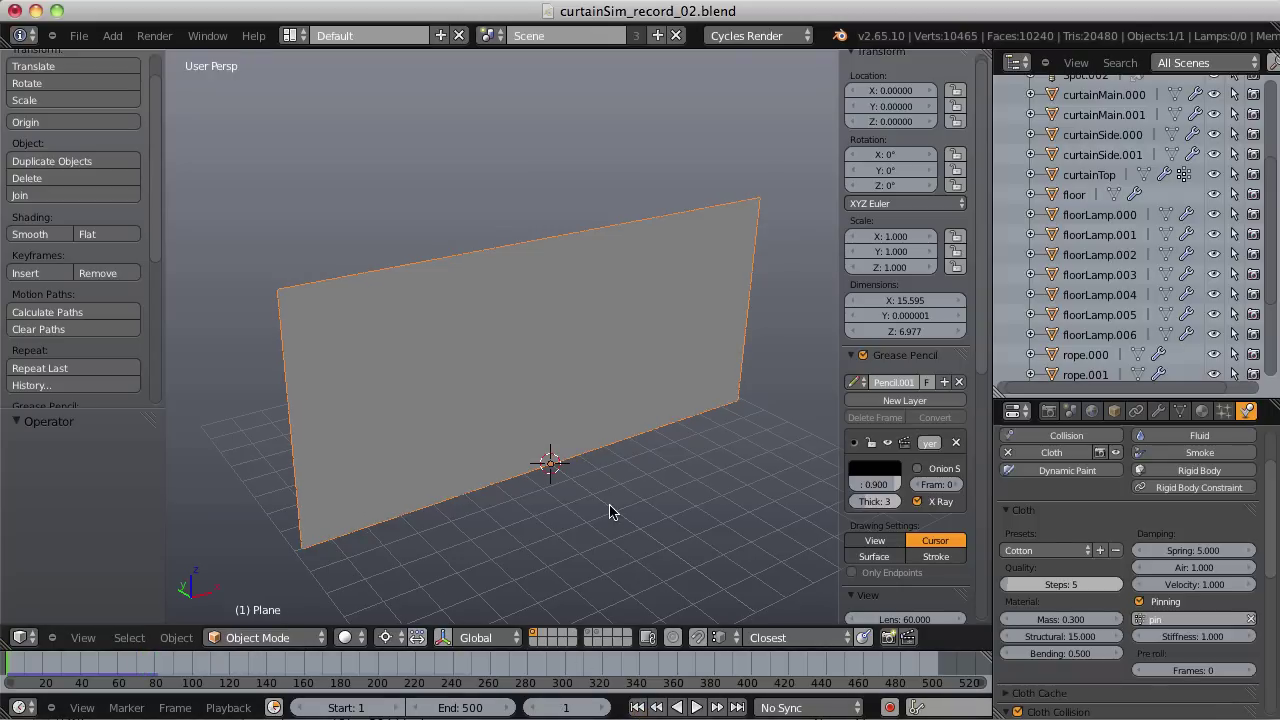
pyautogui.hotkey('alt', 'a')
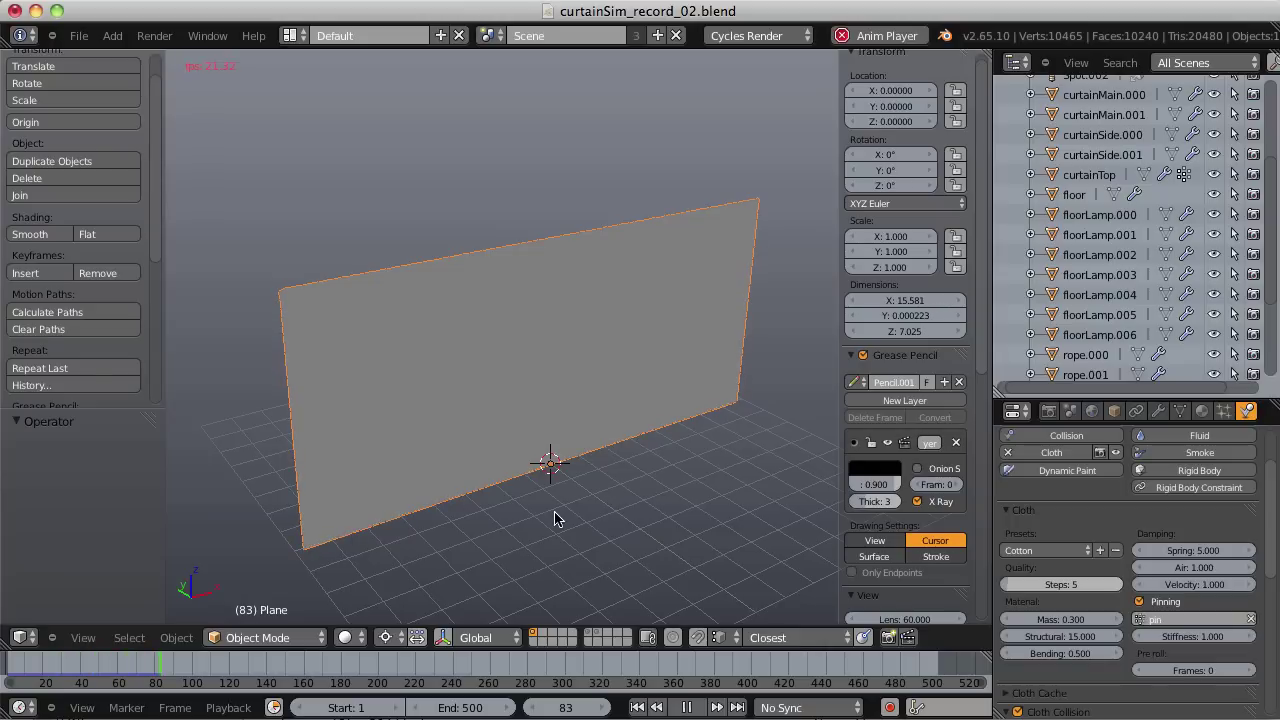
pyautogui.hotkey('alt', 'a')
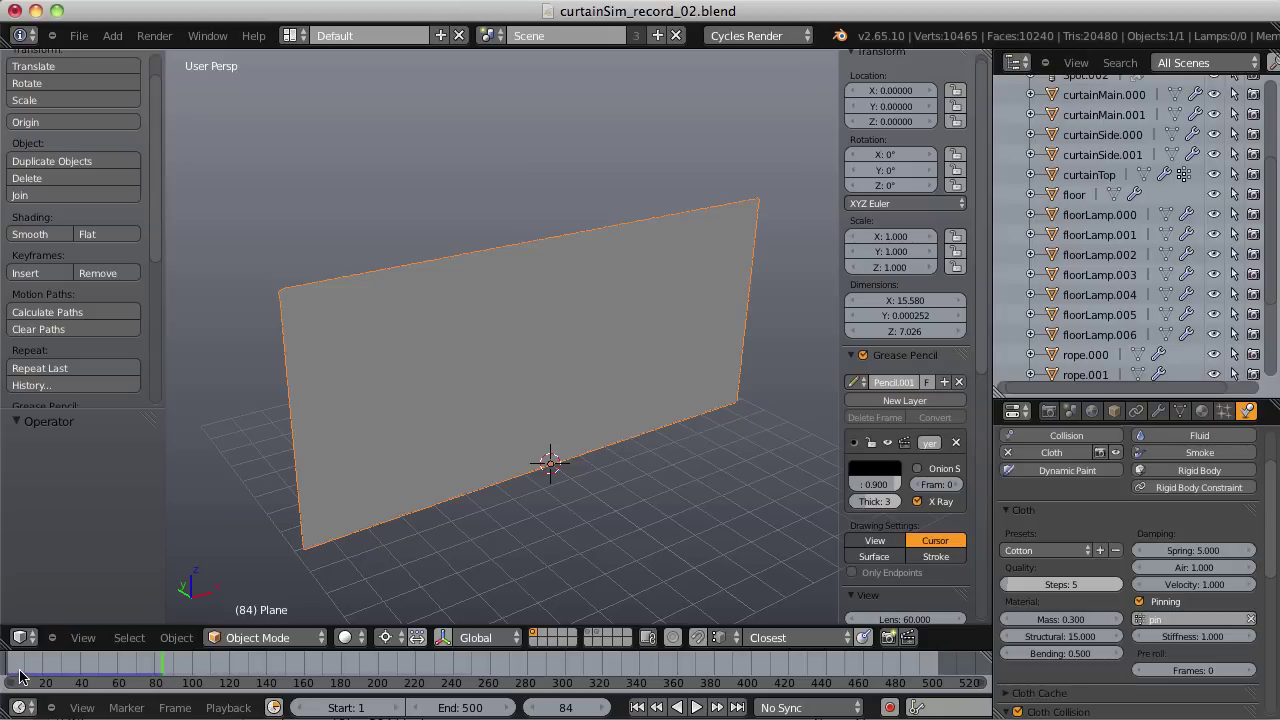
pyautogui.moveTo(130, 668)
pyautogui.mouseDown()
pyautogui.moveTo(10, 674)
pyautogui.moveTo(30, 668)
pyautogui.mouseUp()
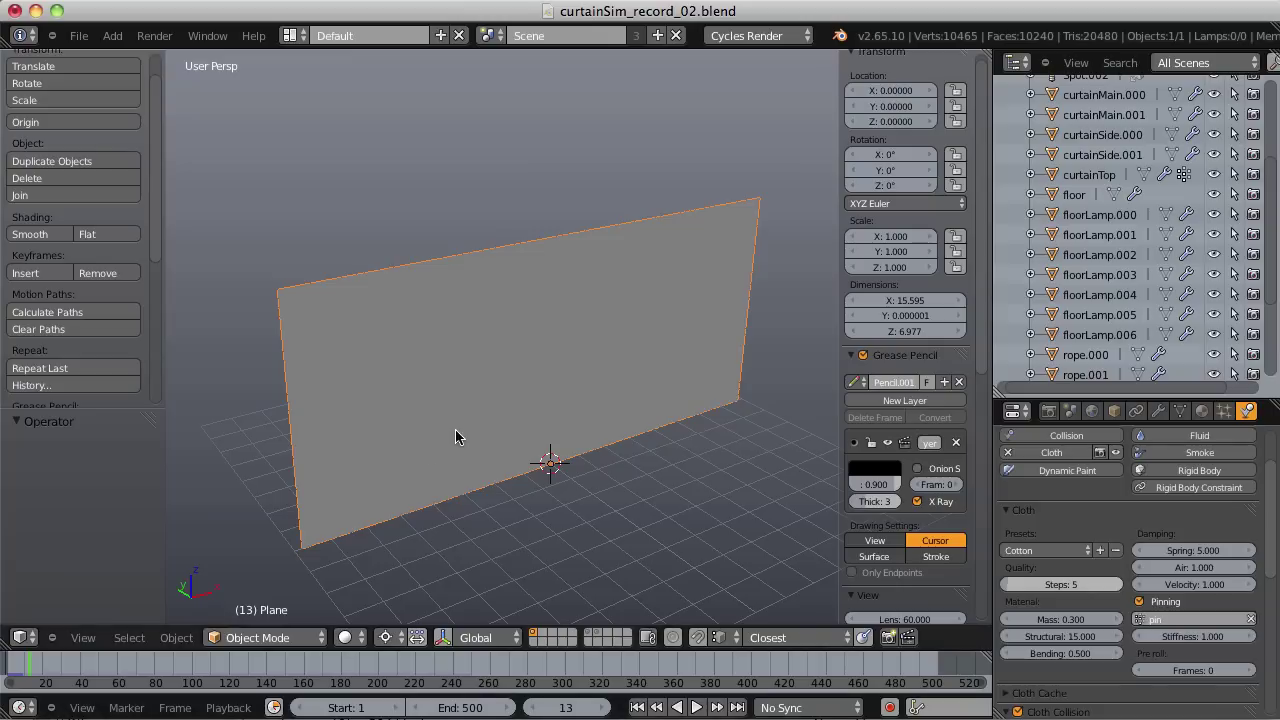
pyautogui.moveTo(30, 675); pyautogui.dragTo(150, 675)
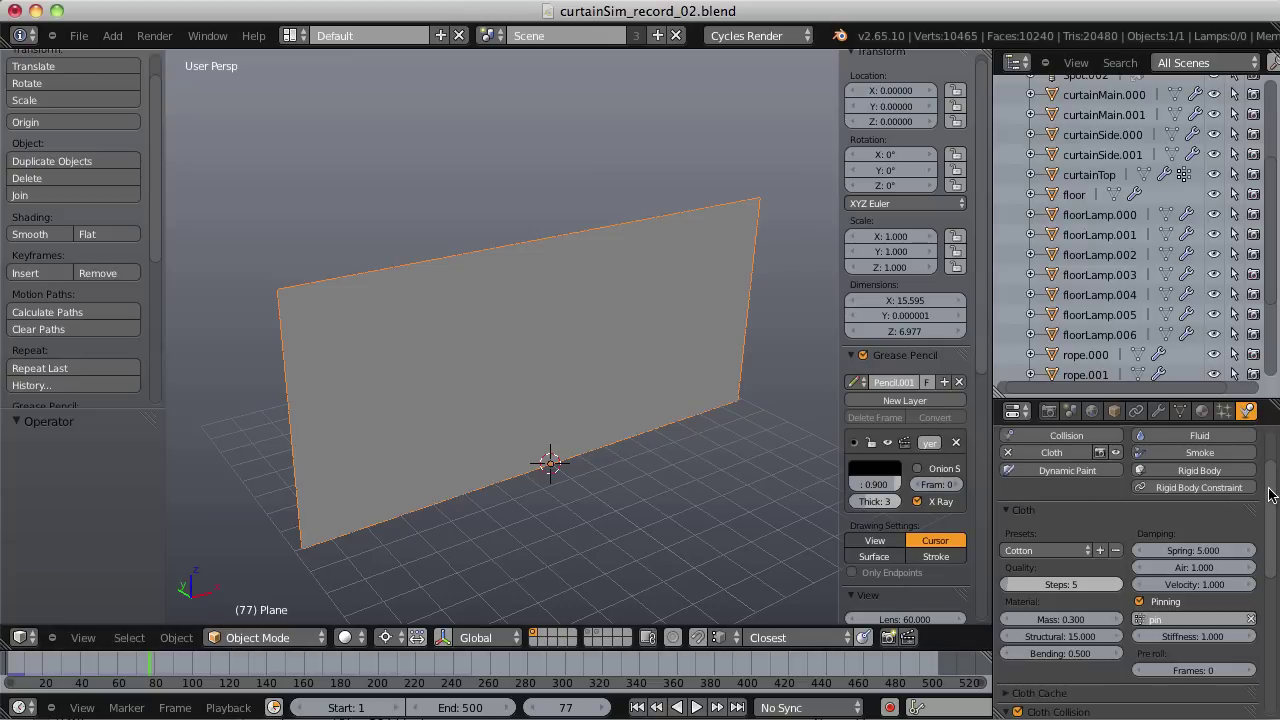
# Name the cloth cache myCache and leave Disk Cache off so it stays in memory.
pyautogui.scroll(-5, 1270, 495)
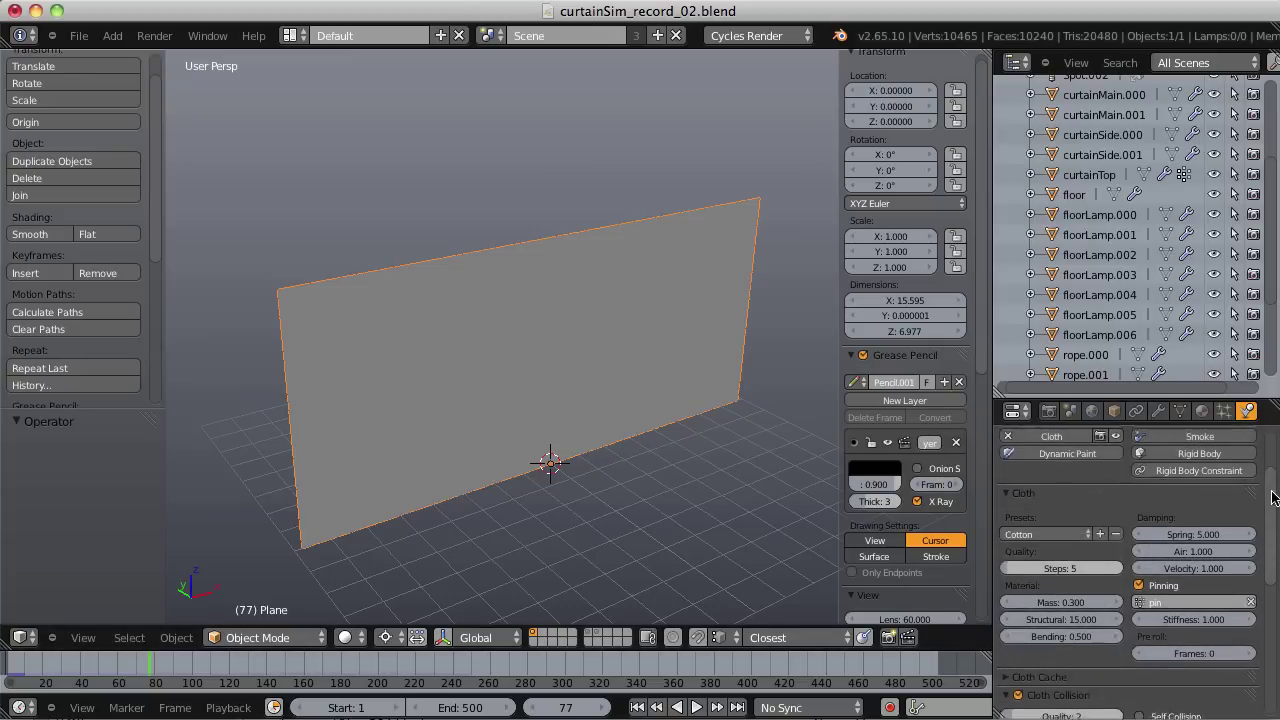
pyautogui.click(1060, 514)
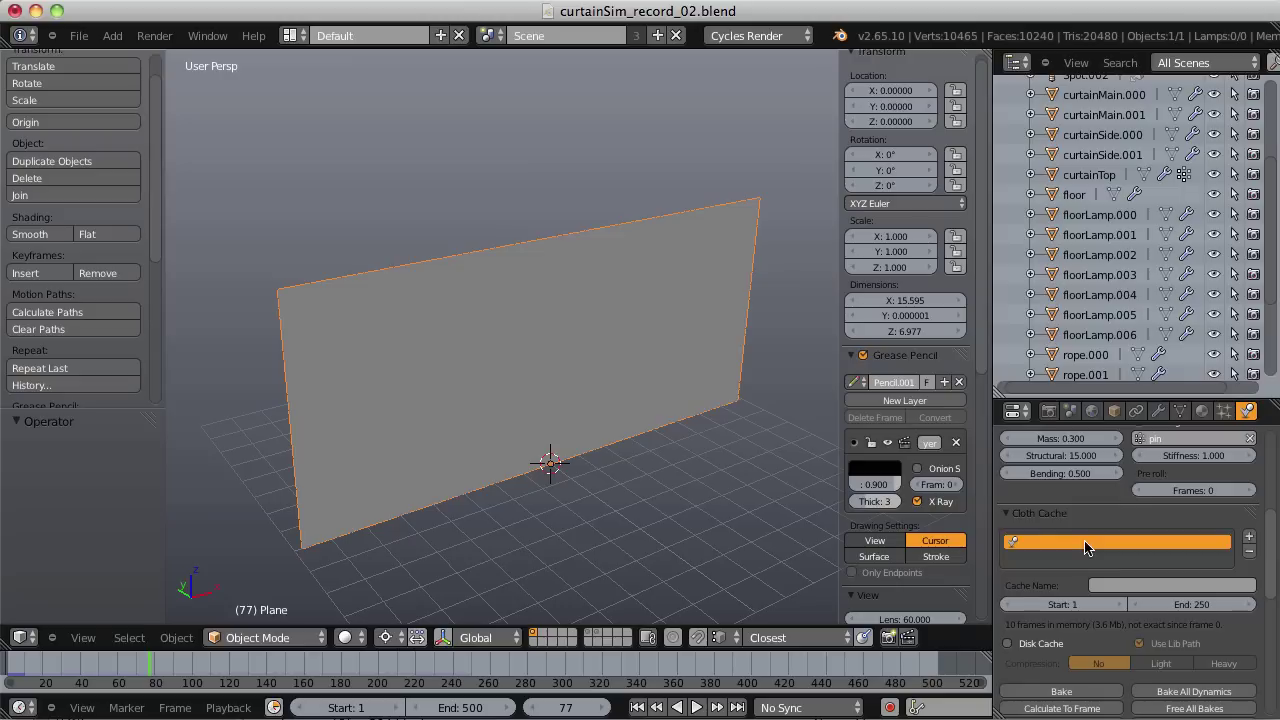
pyautogui.scroll(-2, 1088, 545)
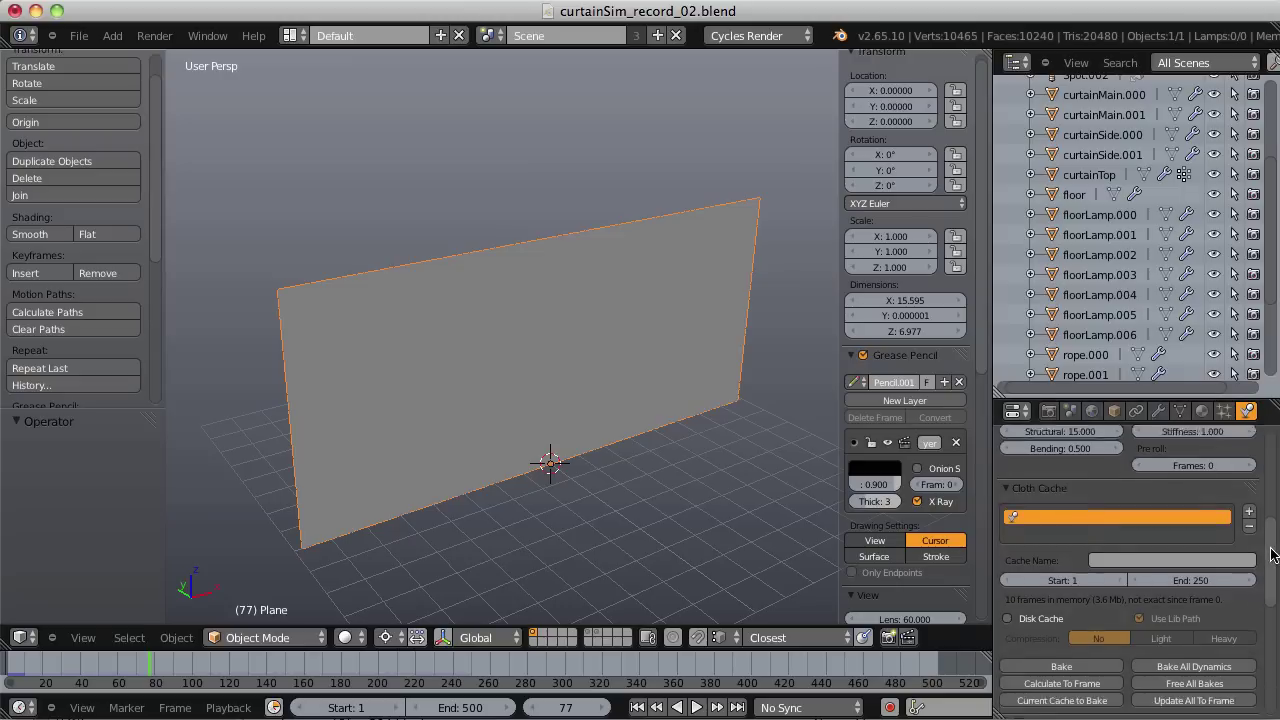
pyautogui.click(1182, 530)
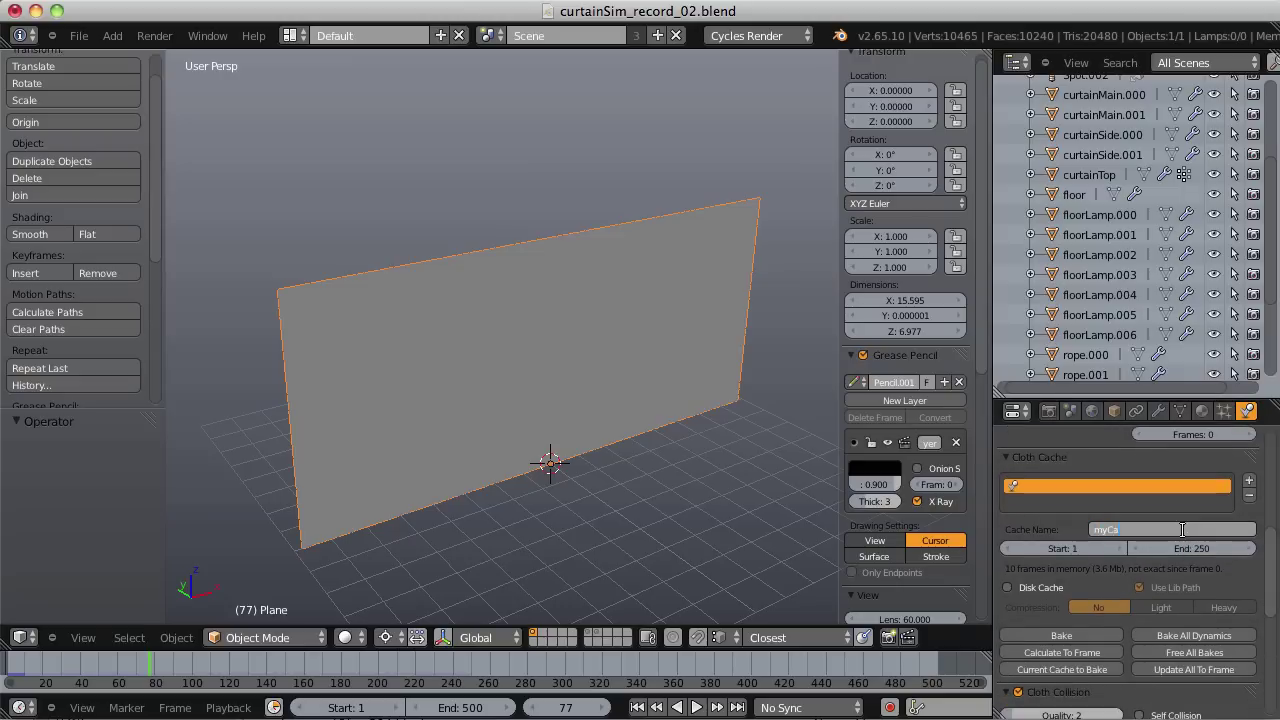
pyautogui.press('Return')
pyautogui.click(1010, 589)
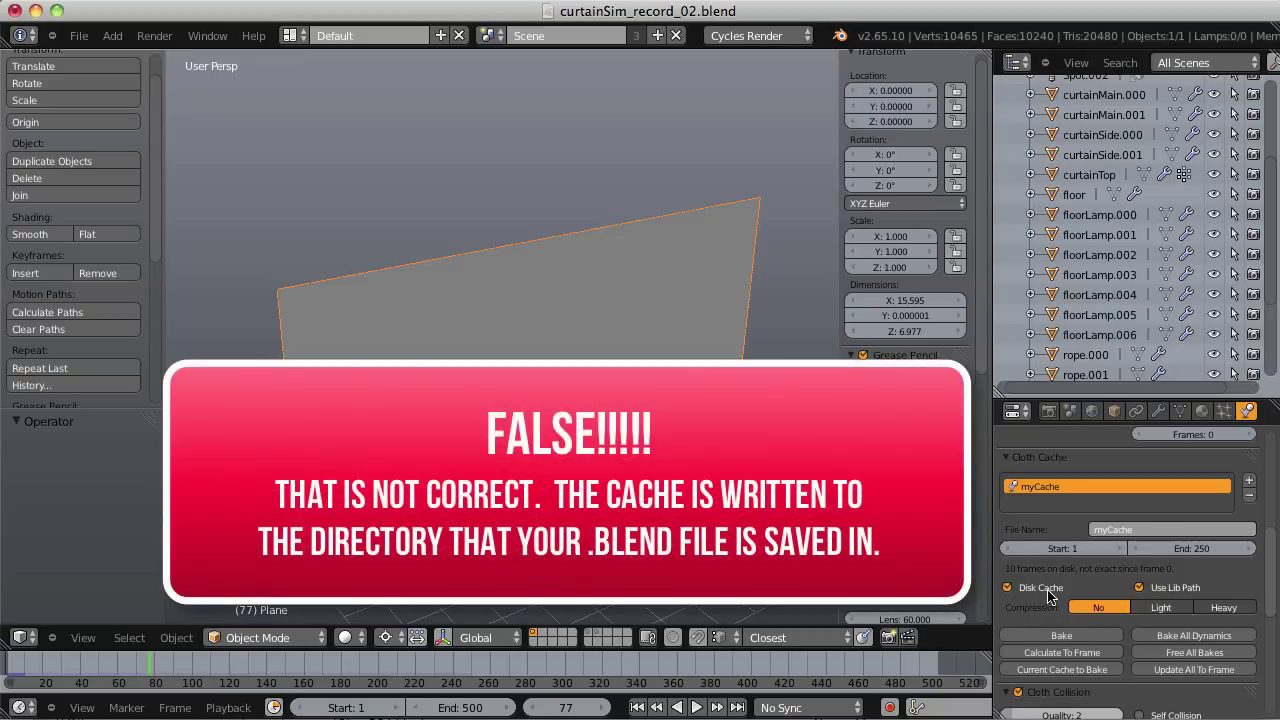
pyautogui.click(1046, 590)
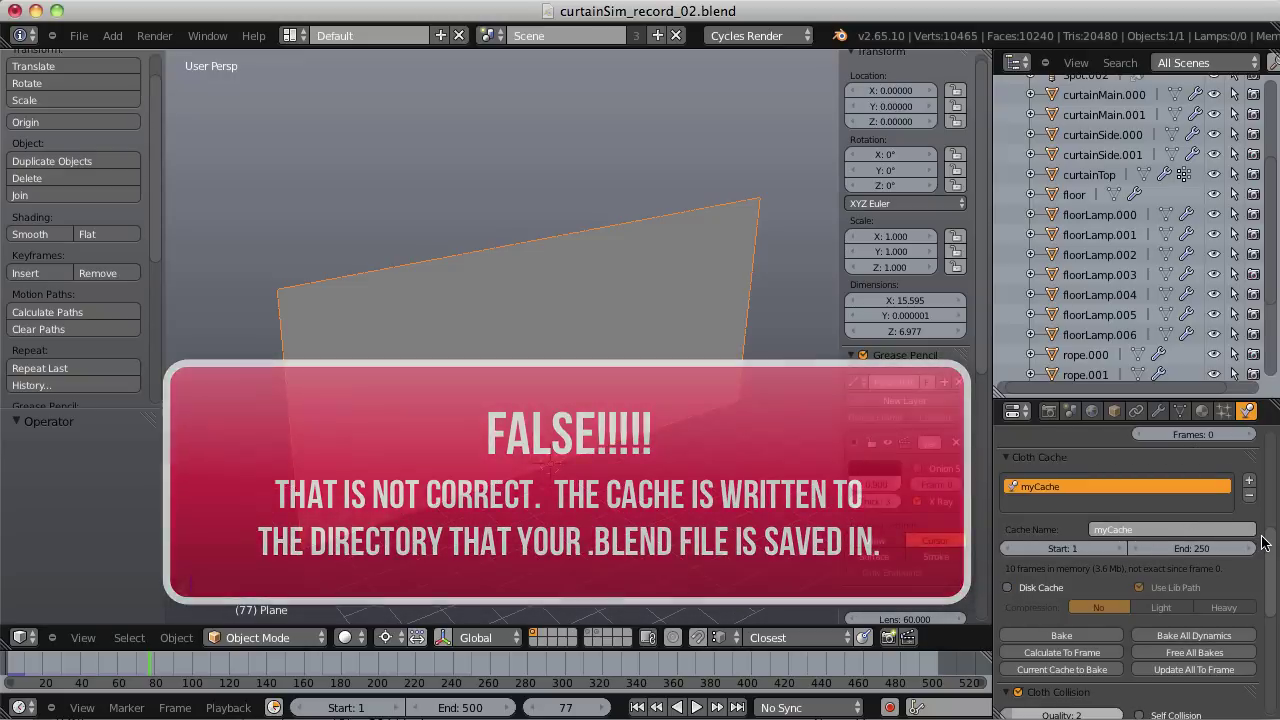
# Rewind to frame 1 and show the plane's Object Data settings with the pin group and Shape Keys.
pyautogui.click(637, 707)
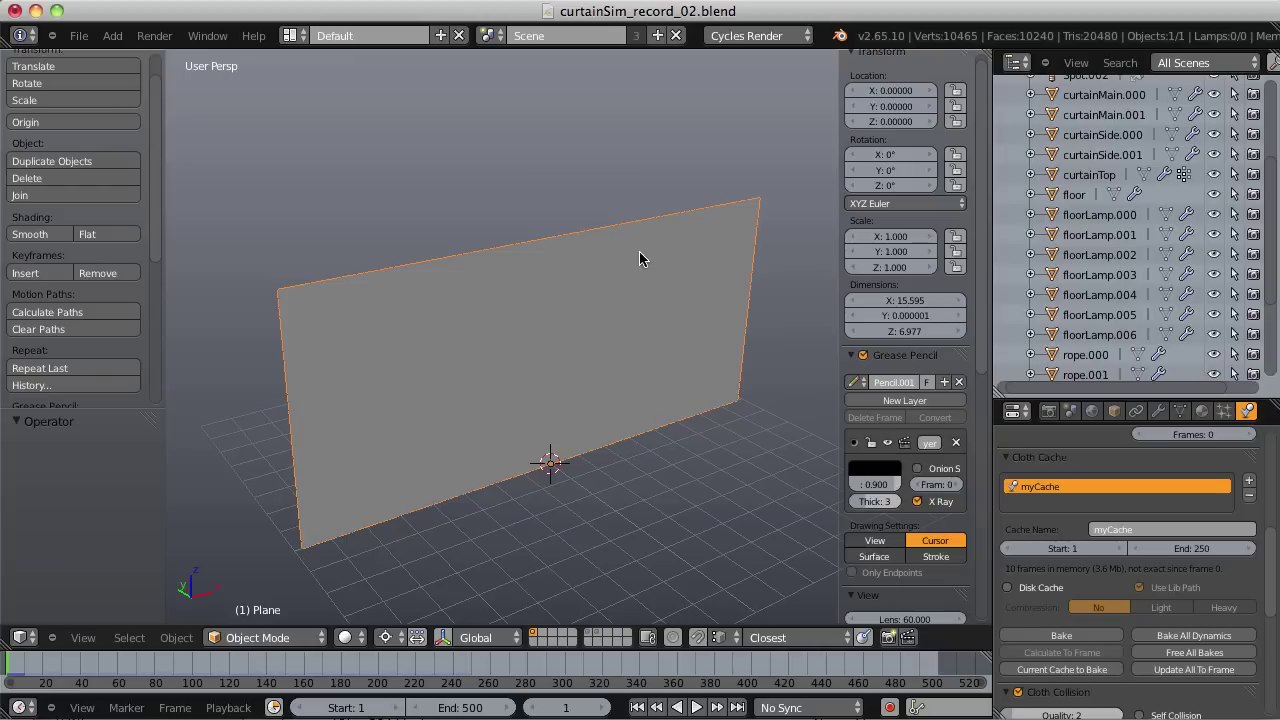
pyautogui.press('Tab')
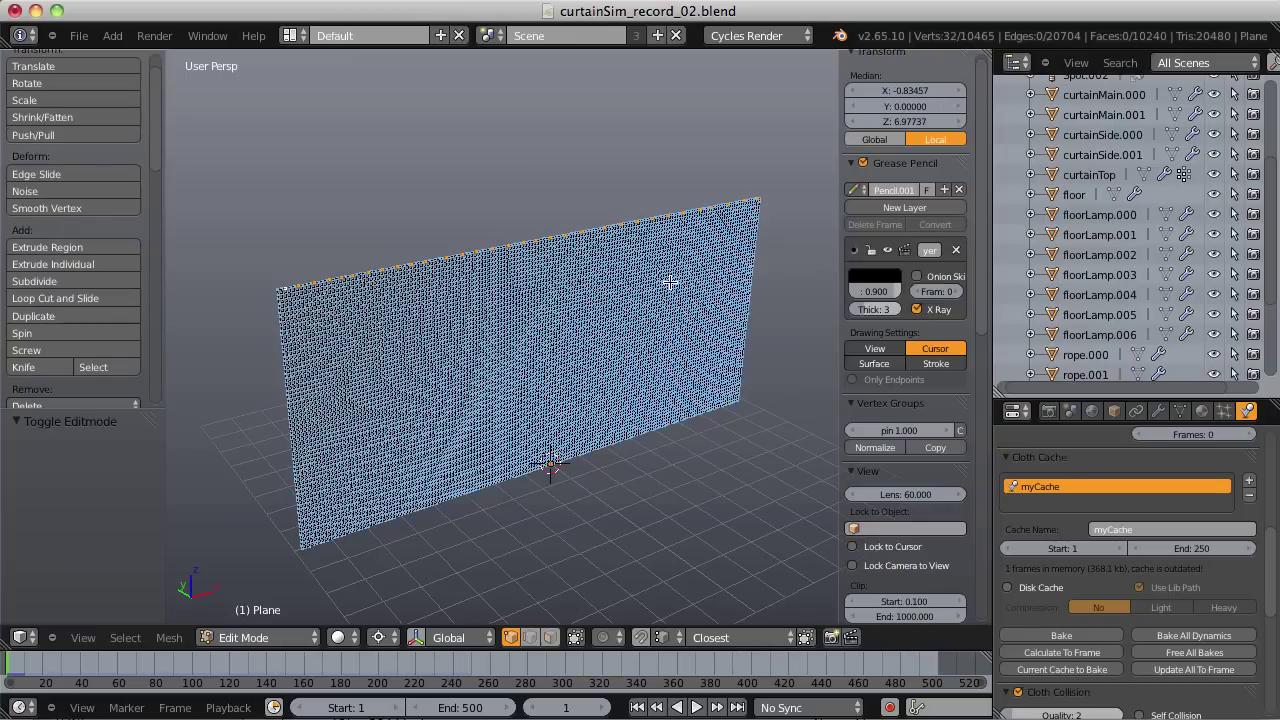
pyautogui.click(1180, 412)
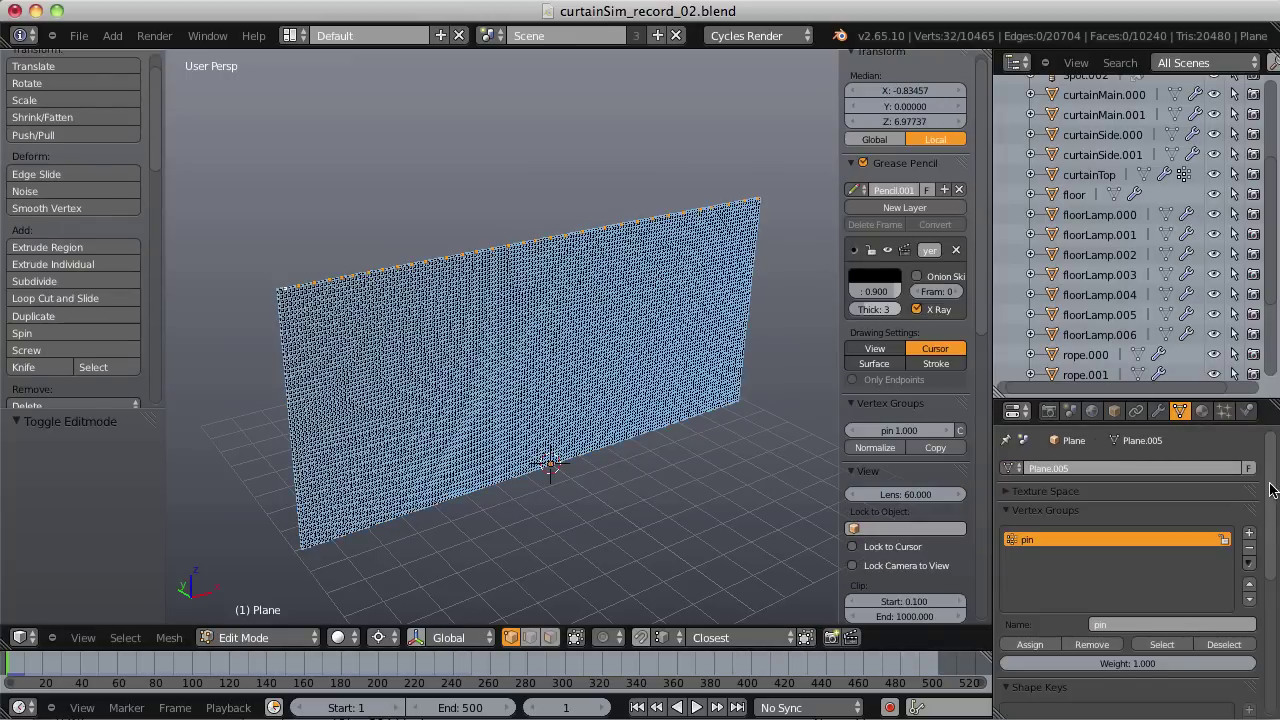
pyautogui.scroll(-4, 1268, 540)
pyautogui.scroll(-2, 1270, 572)
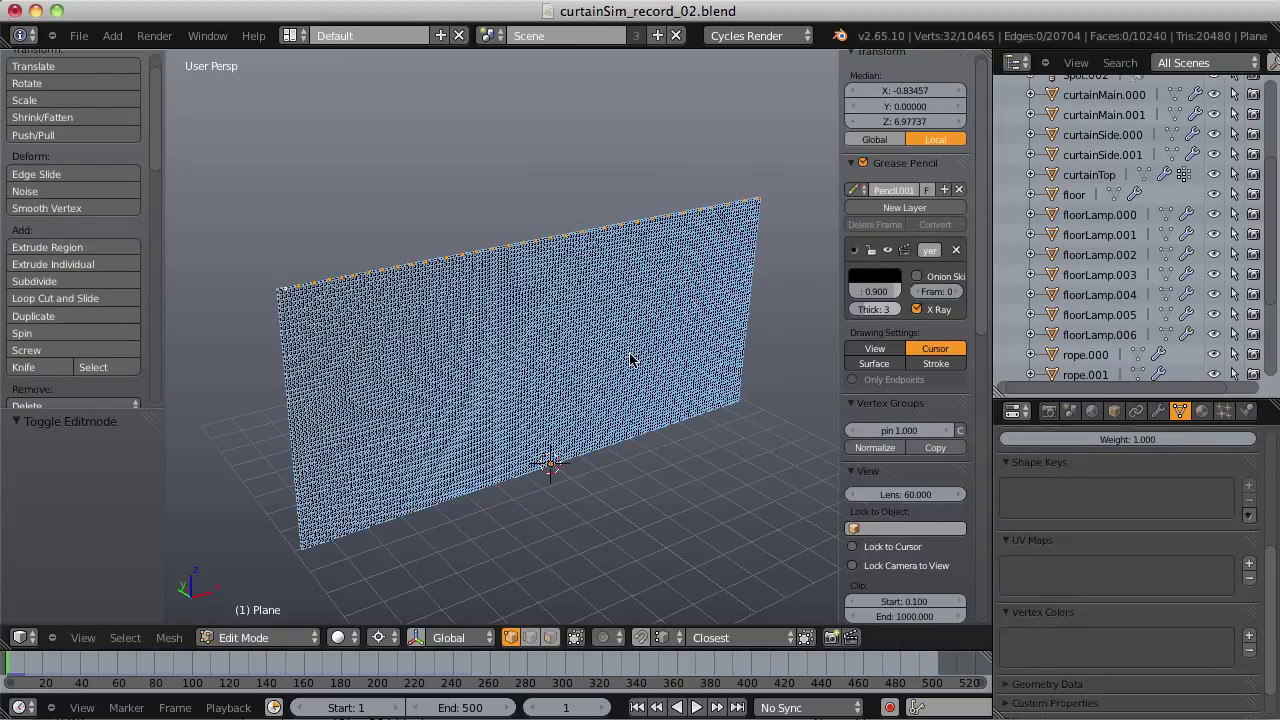
pyautogui.press('Tab')
pyautogui.scroll(3, 1169, 526)
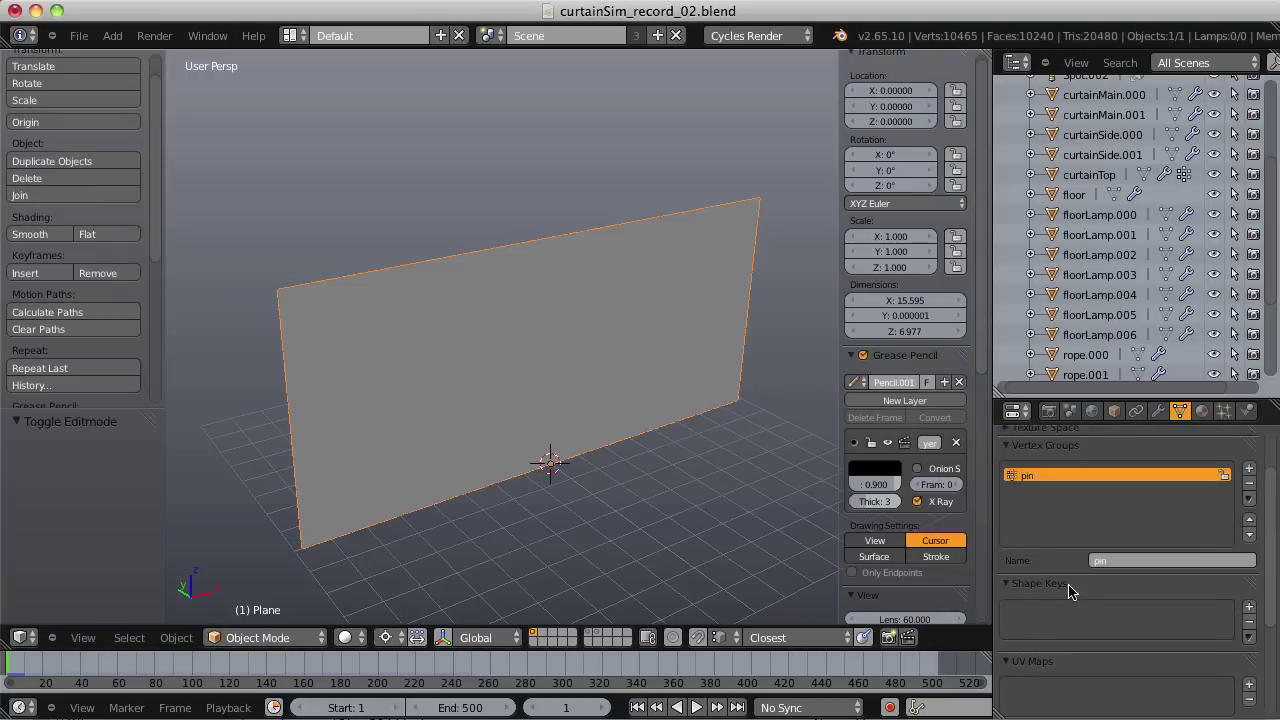
# Add Basis and Key 1 shape keys, set Key 1 to 1.000, and enter Edit Mode.
pyautogui.click(1248, 607)
pyautogui.scroll(-1, 1246, 607)
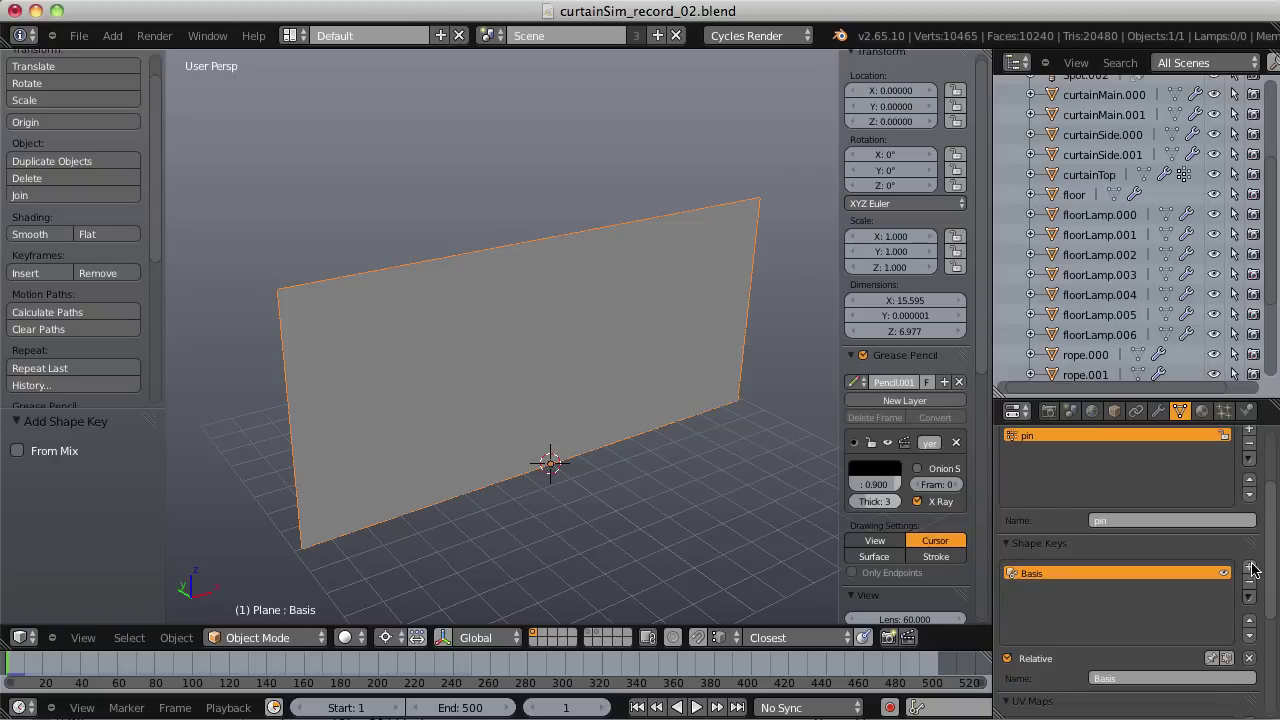
pyautogui.click(1248, 567)
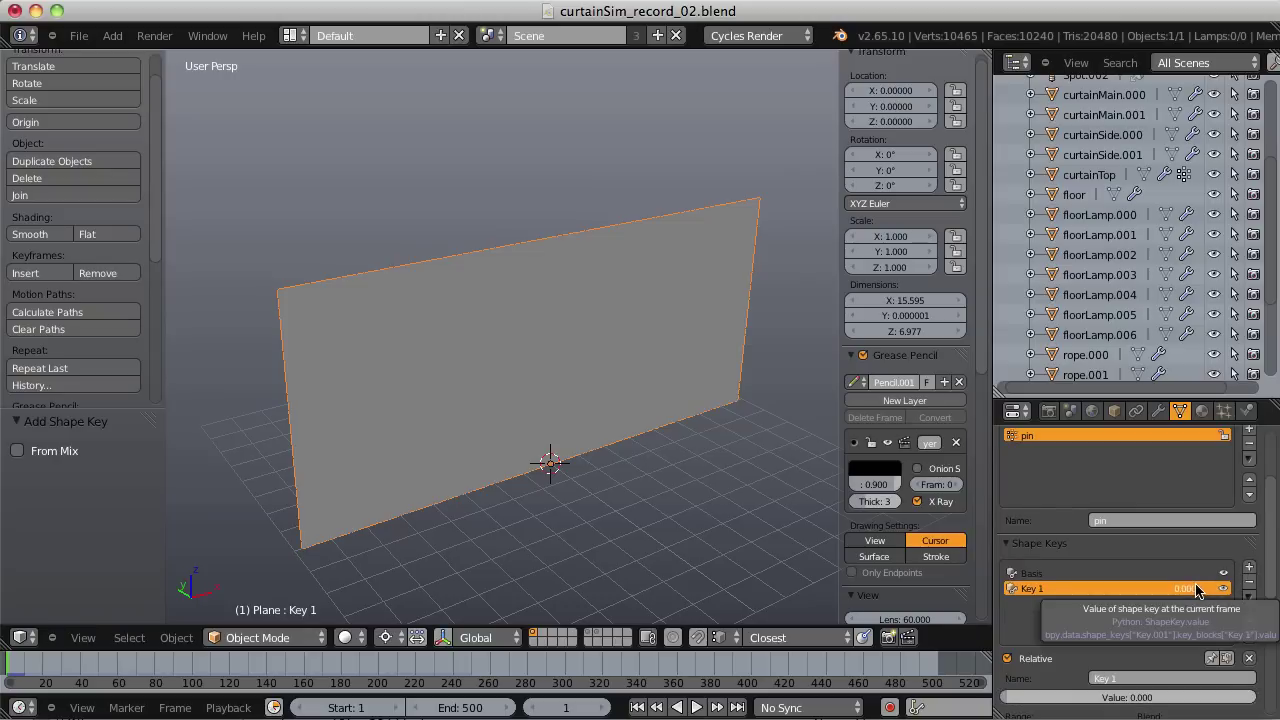
pyautogui.moveTo(1197, 590); pyautogui.dragTo(1279, 590)
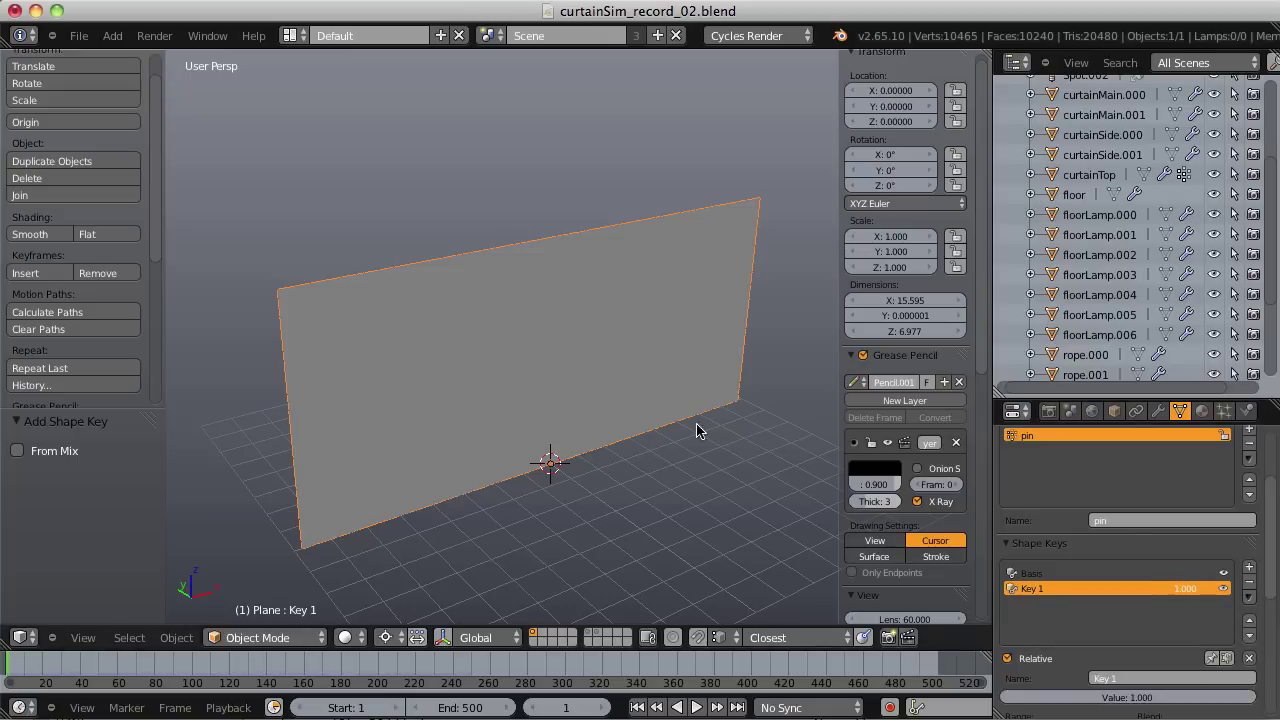
pyautogui.press('Tab')
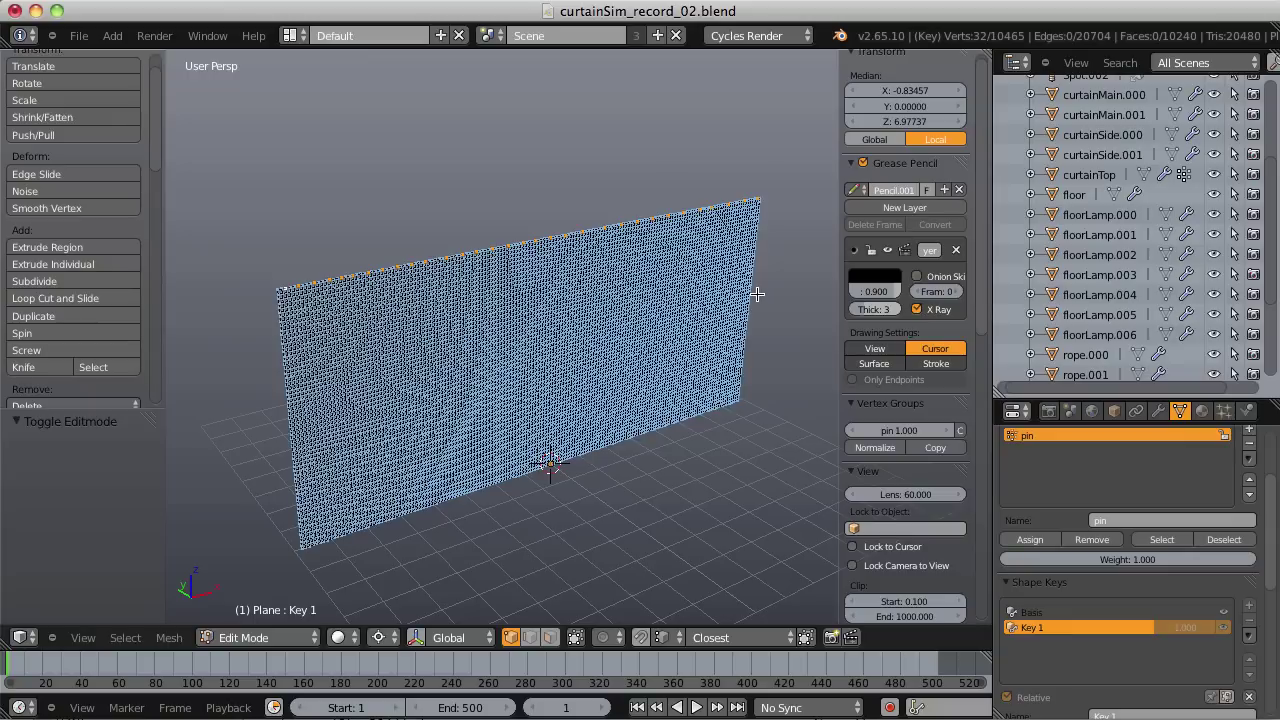
# Scale the top-edge vertices to 0.483 along X in Key 1, preview the blend, and exit Edit Mode.
pyautogui.press('s')
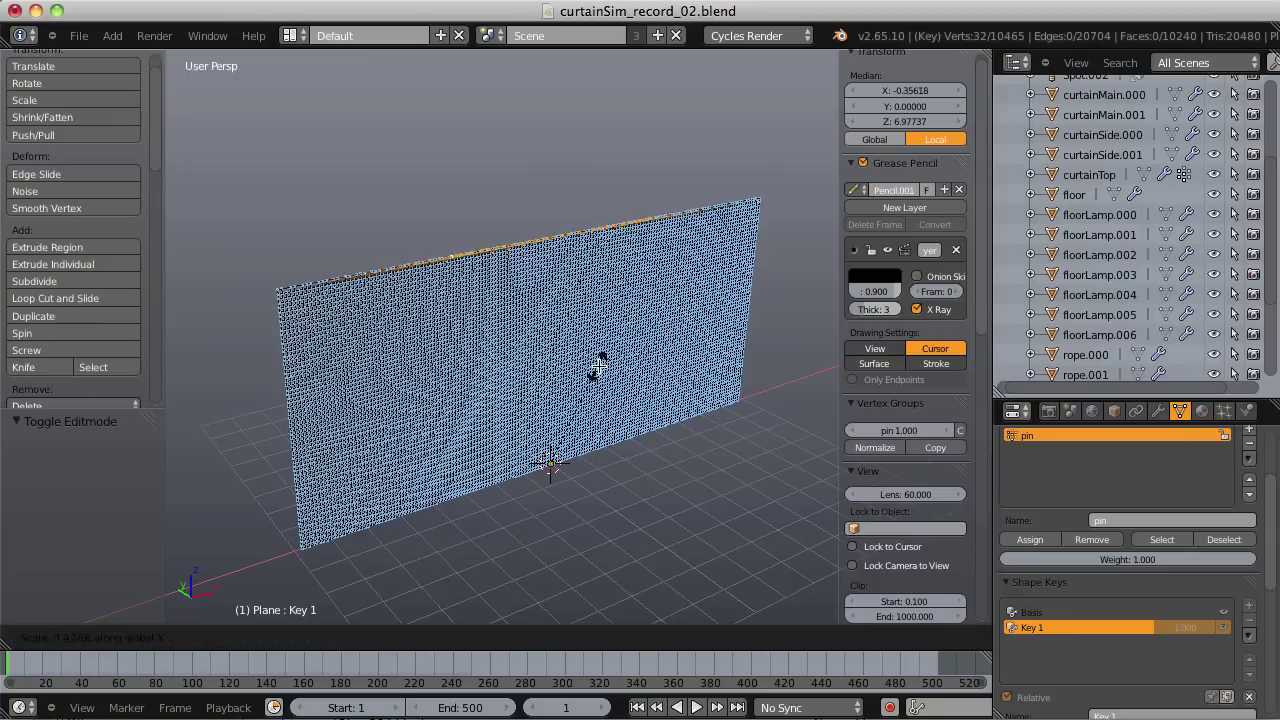
pyautogui.press('x')
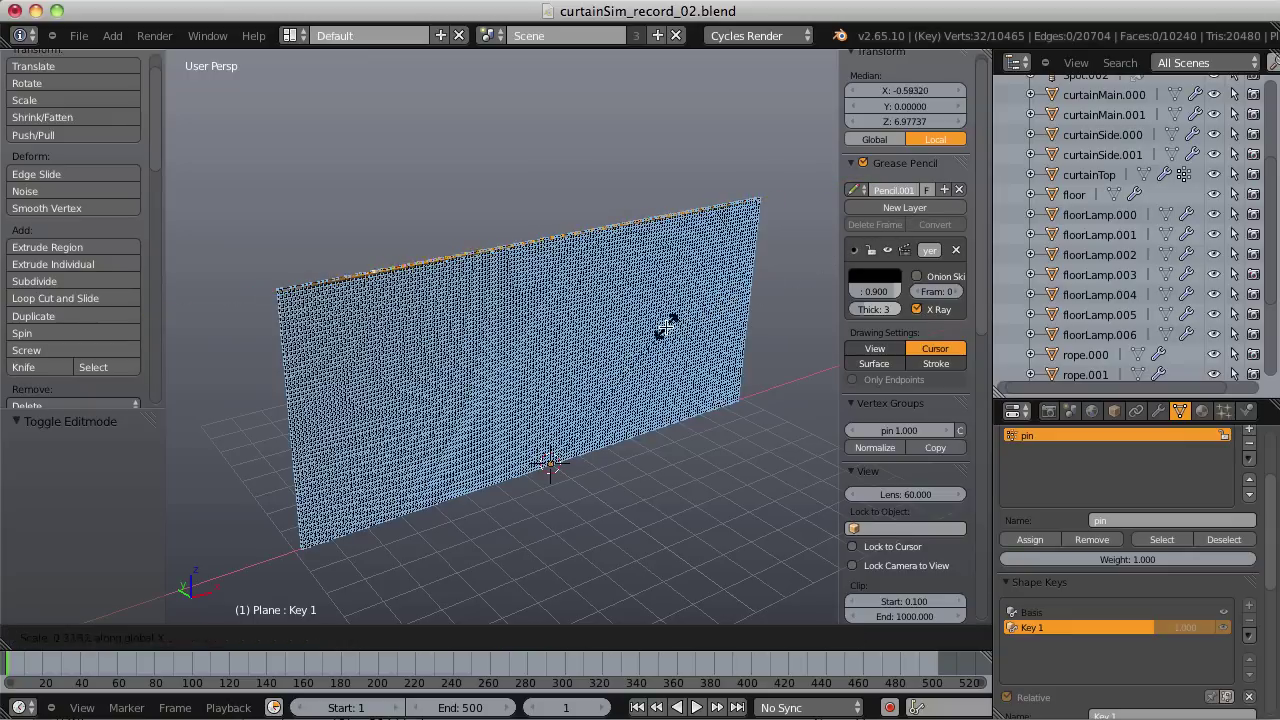
pyautogui.click(588, 348)
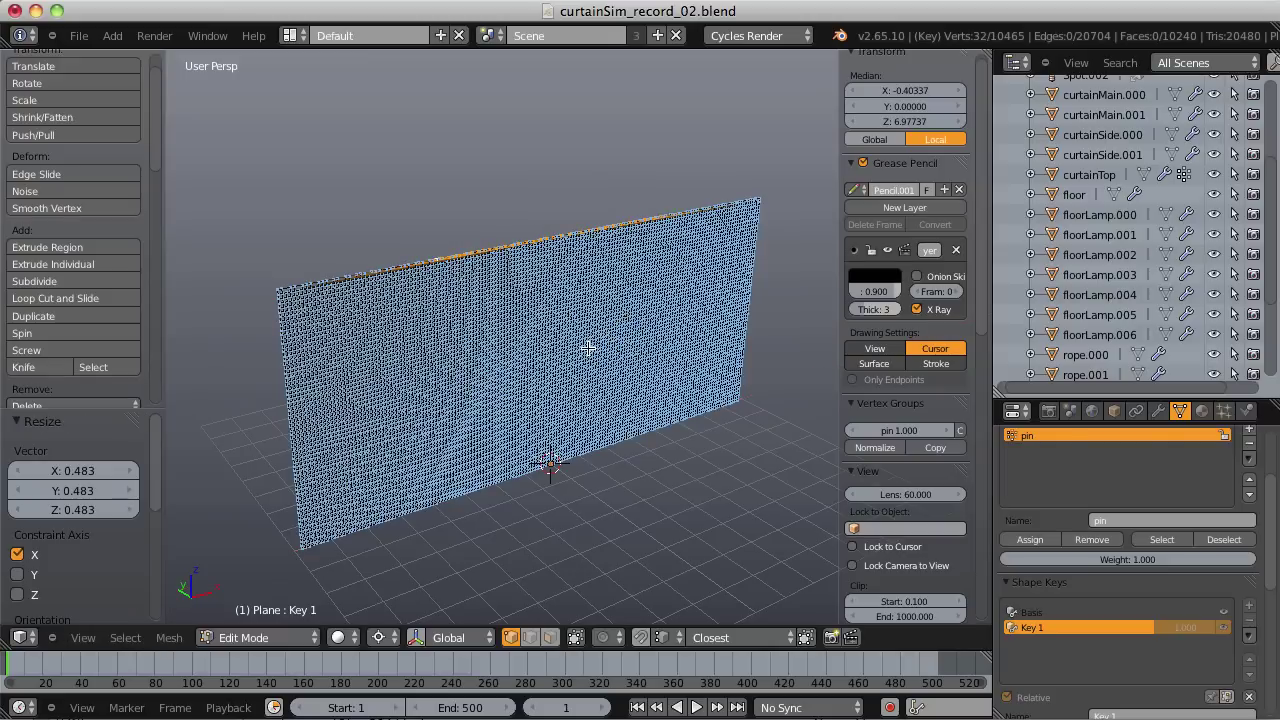
pyautogui.click(1226, 700)
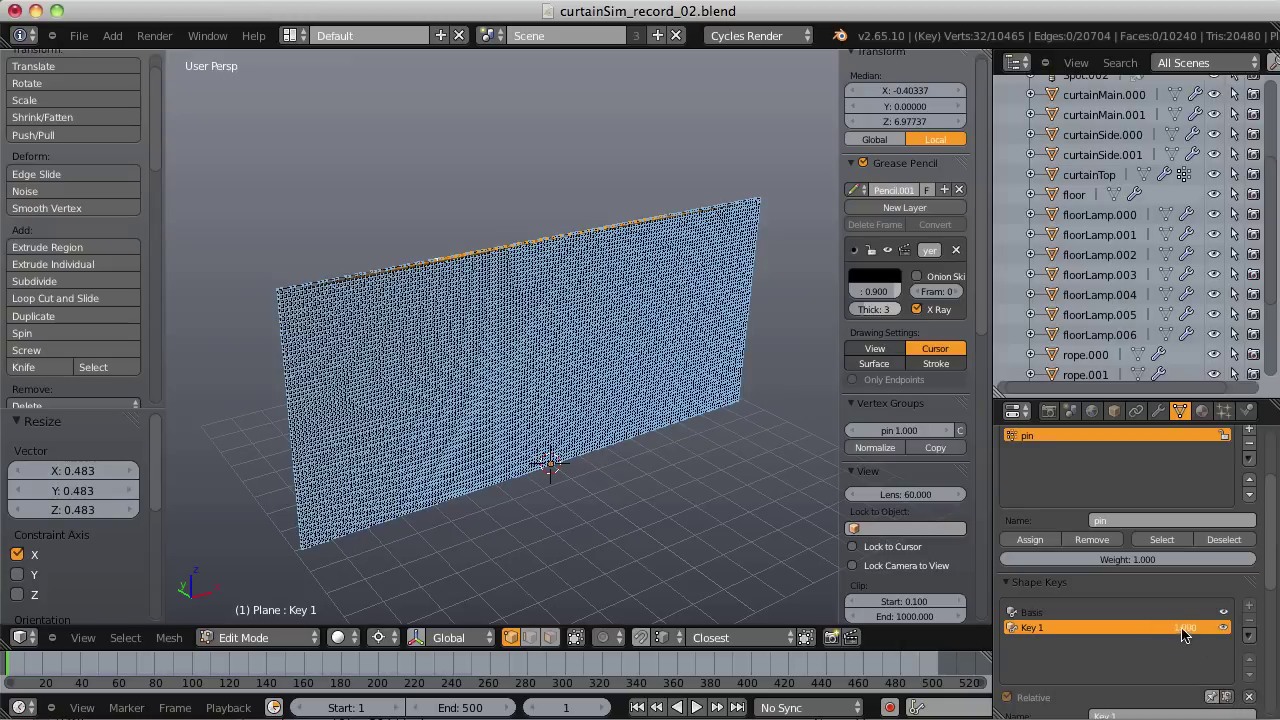
pyautogui.moveTo(1183, 632); pyautogui.dragTo(1265, 638)
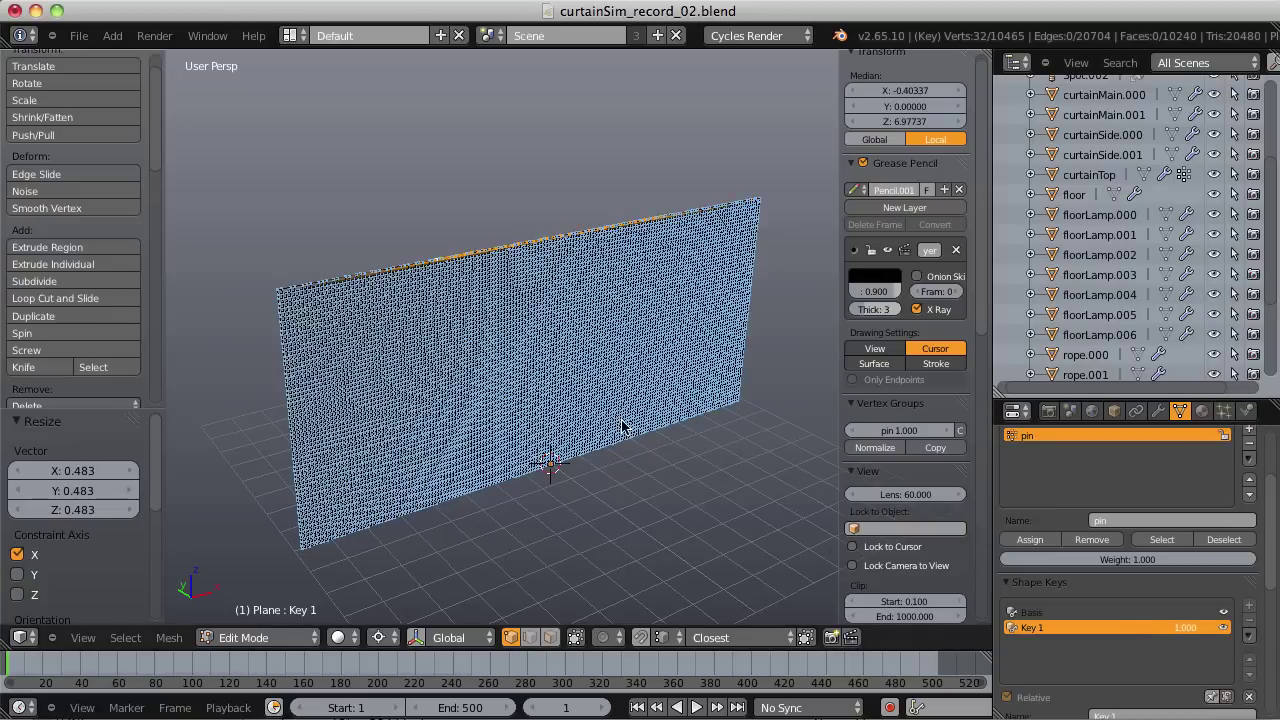
pyautogui.press('Tab')
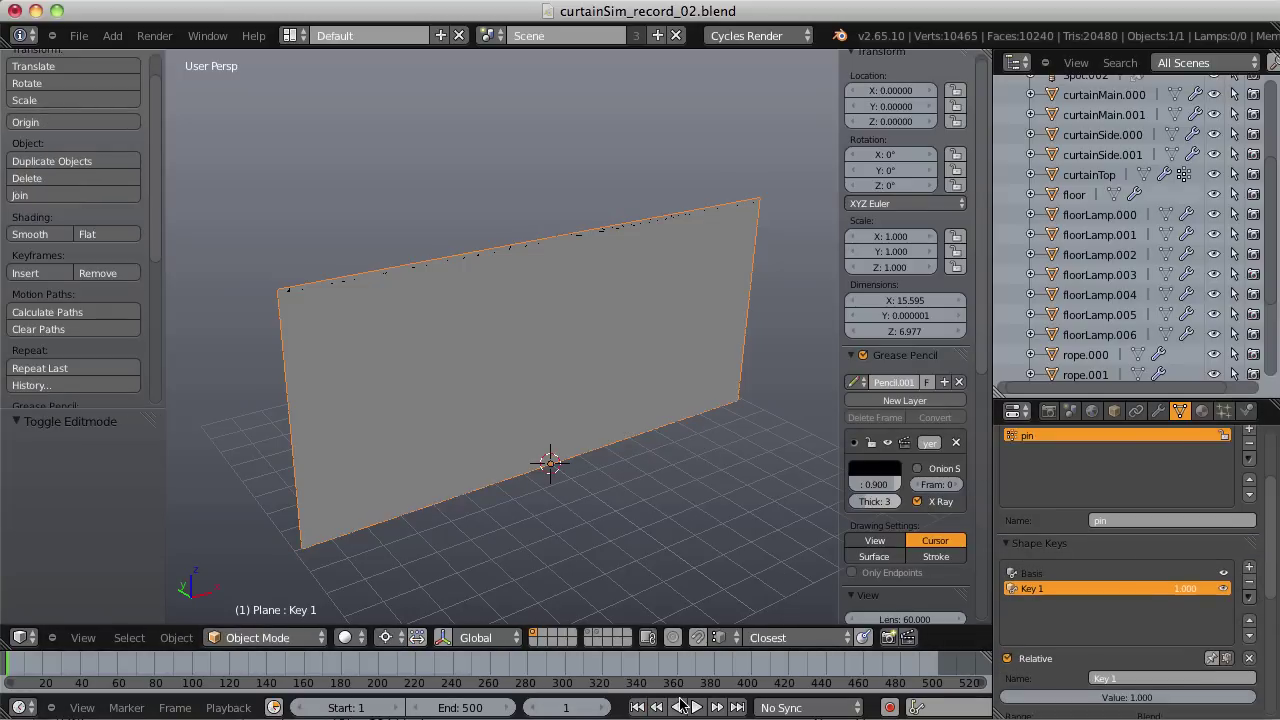
# Keyframe Key 1 at value 0 on frame 1.
pyautogui.doubleClick(1183, 588)
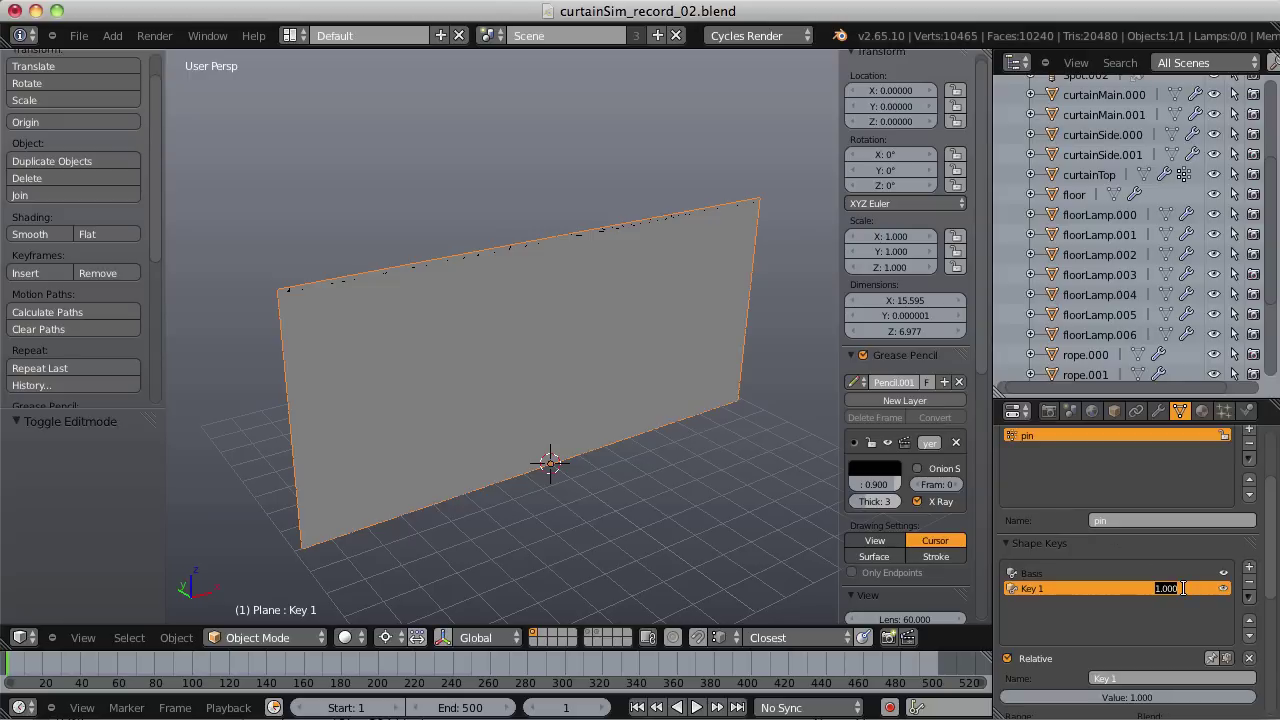
pyautogui.rightClick(1184, 590)
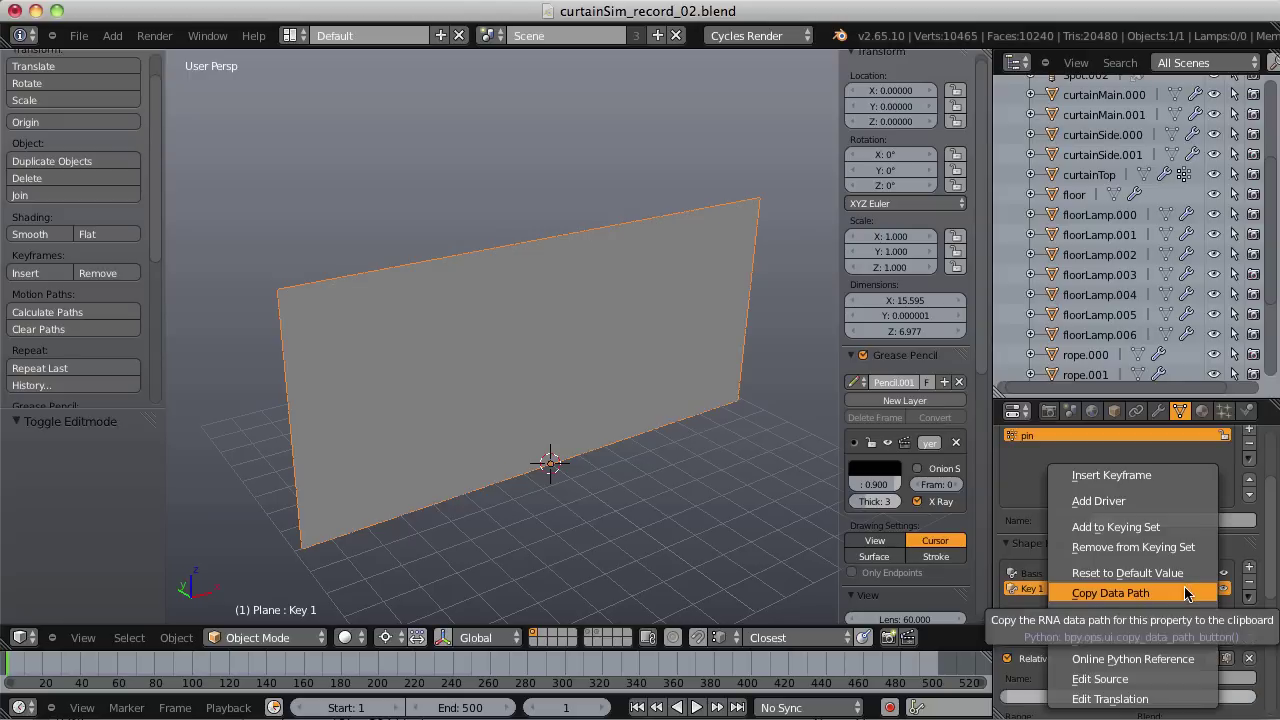
pyautogui.click(1135, 477)
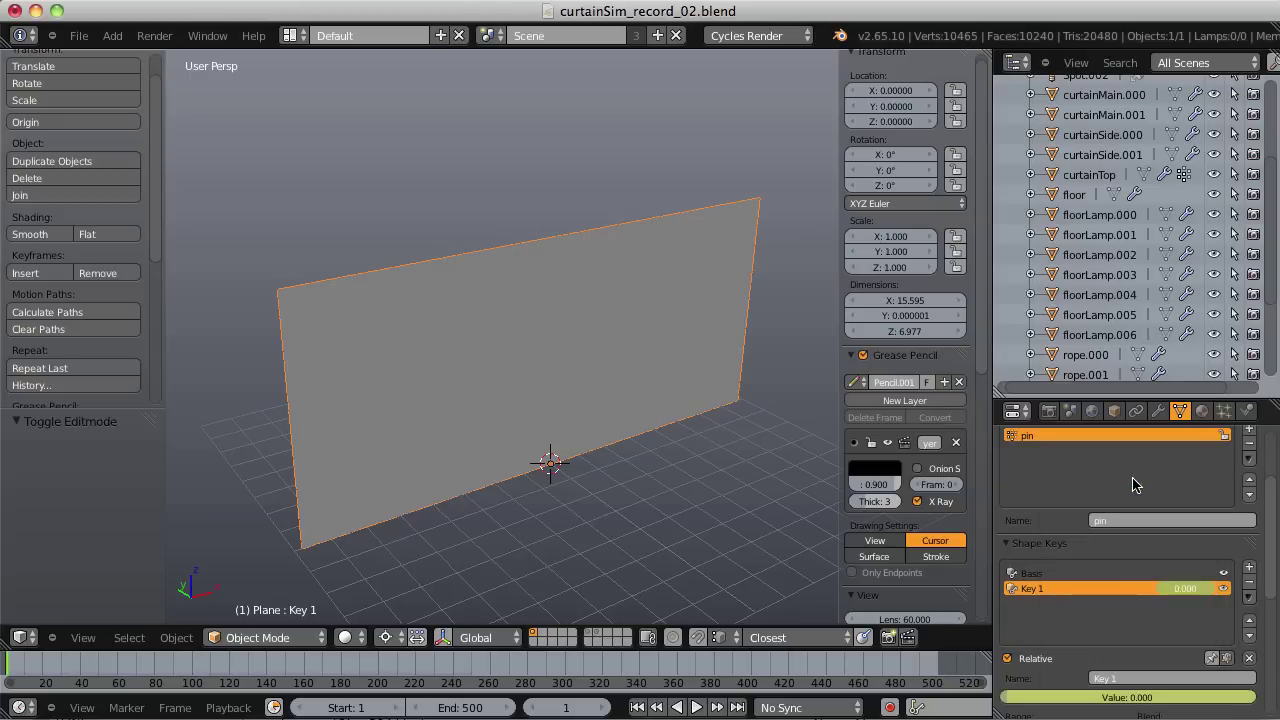
pyautogui.rightClick(1171, 587)
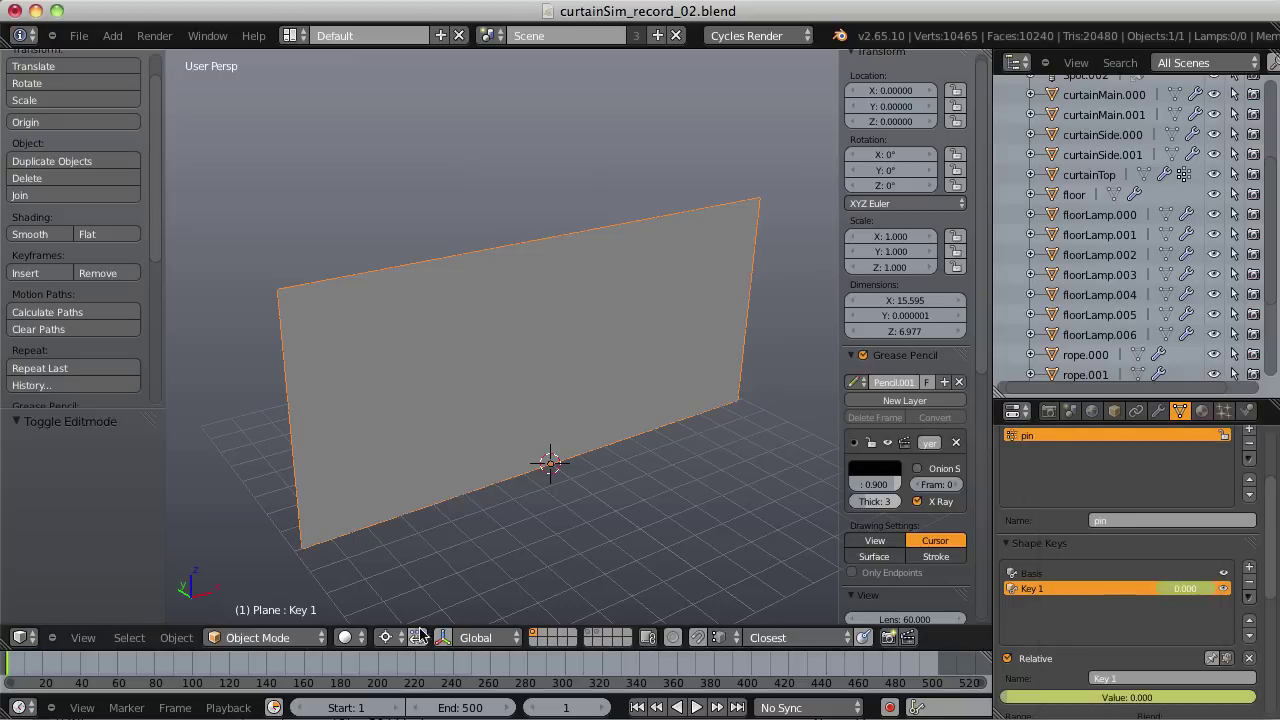
# Keyframe Key 1 at value 1.000 on frame 120.
pyautogui.click(229, 666)
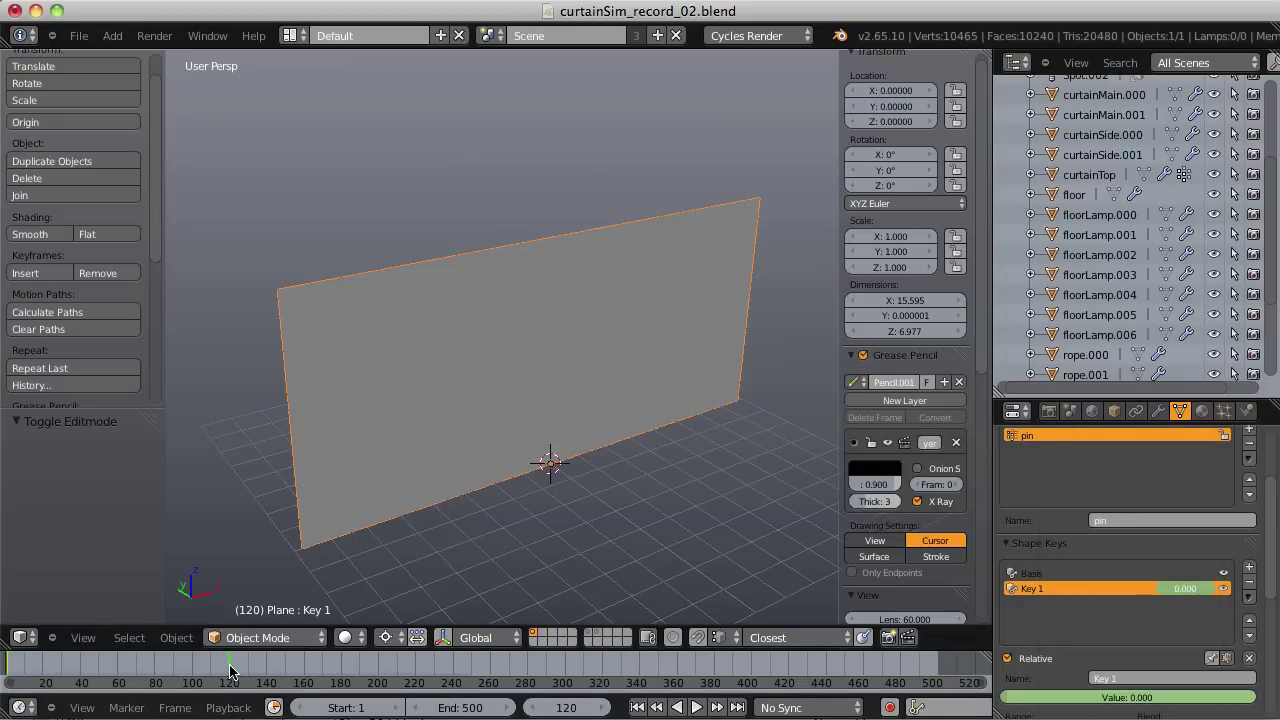
pyautogui.click(1181, 588)
pyautogui.press('Escape')
pyautogui.rightClick(1182, 588)
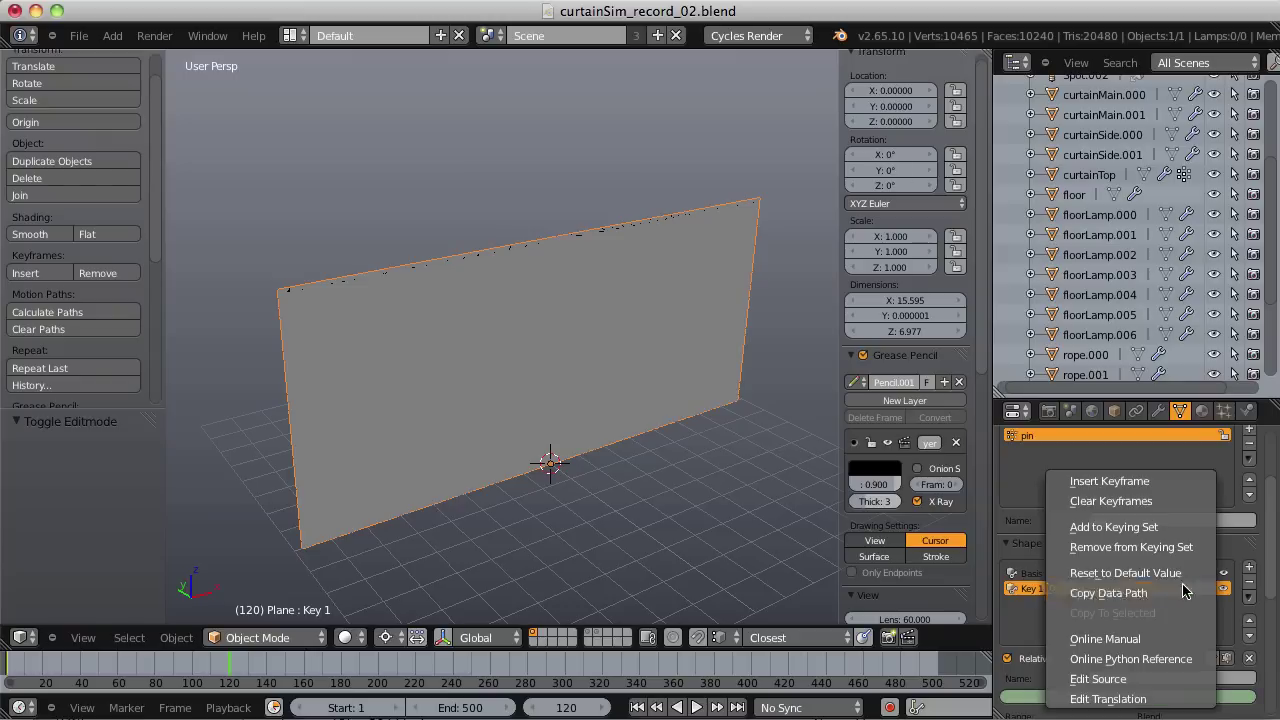
pyautogui.click(1160, 488)
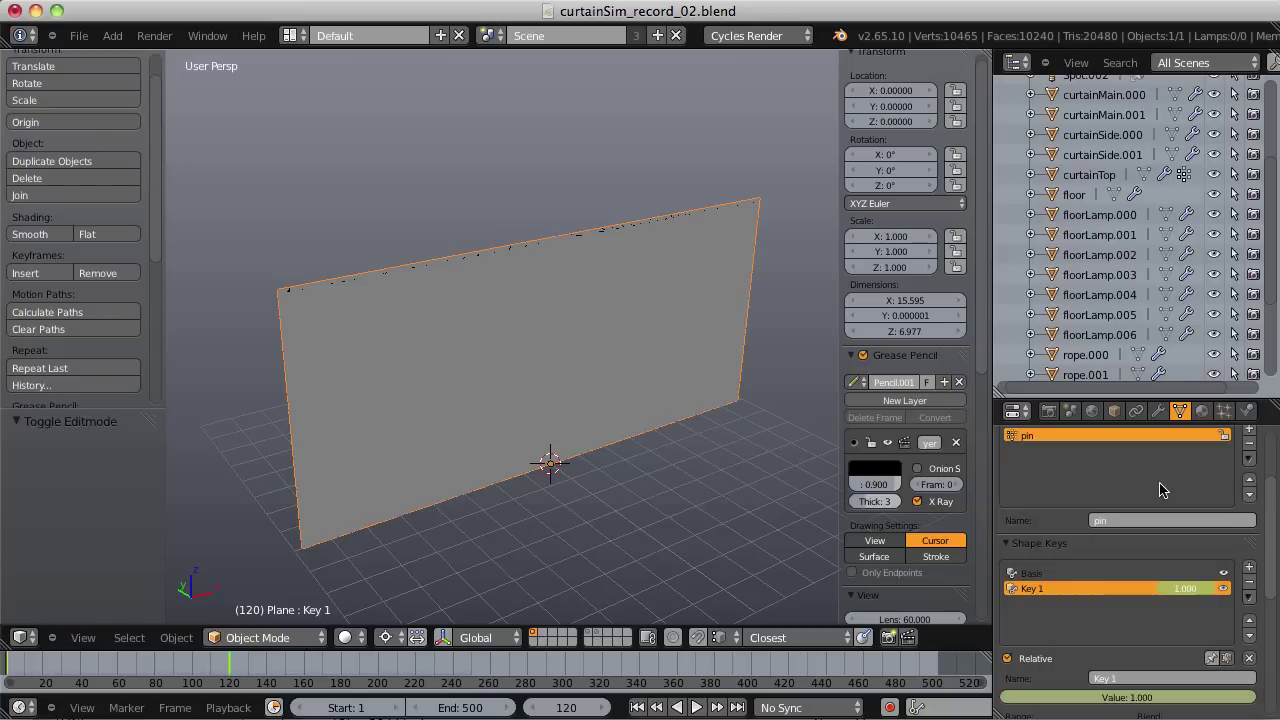
# Scrub back to check the Key 1 animation, switch to wireframe, and show the cloth physics settings.
pyautogui.moveTo(195, 660)
pyautogui.mouseDown()
pyautogui.moveTo(28, 663)
pyautogui.moveTo(192, 675)
pyautogui.moveTo(10, 673)
pyautogui.moveTo(226, 672)
pyautogui.moveTo(15, 668)
pyautogui.moveTo(228, 658)
pyautogui.mouseUp()
pyautogui.press('z')
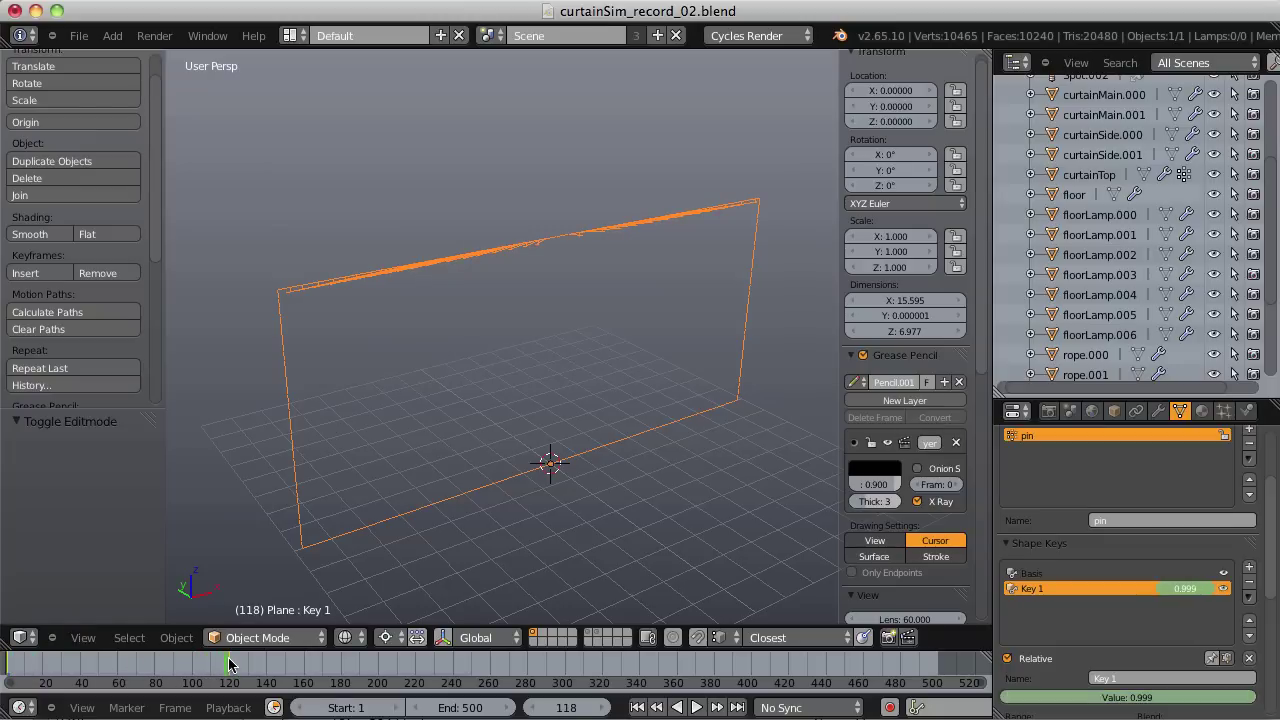
pyautogui.click(1247, 411)
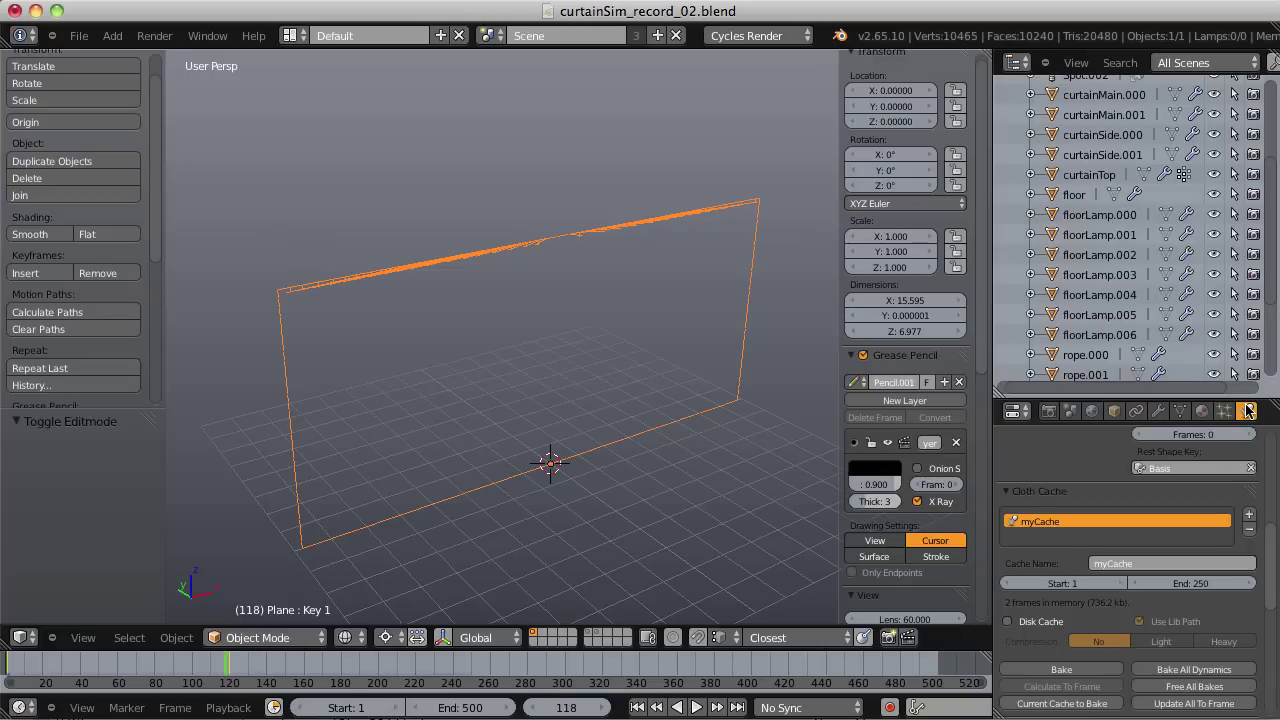
# Replay the cloth simulation from frame 1 in solid shading, caching all 250 frames.
pyautogui.click(637, 707)
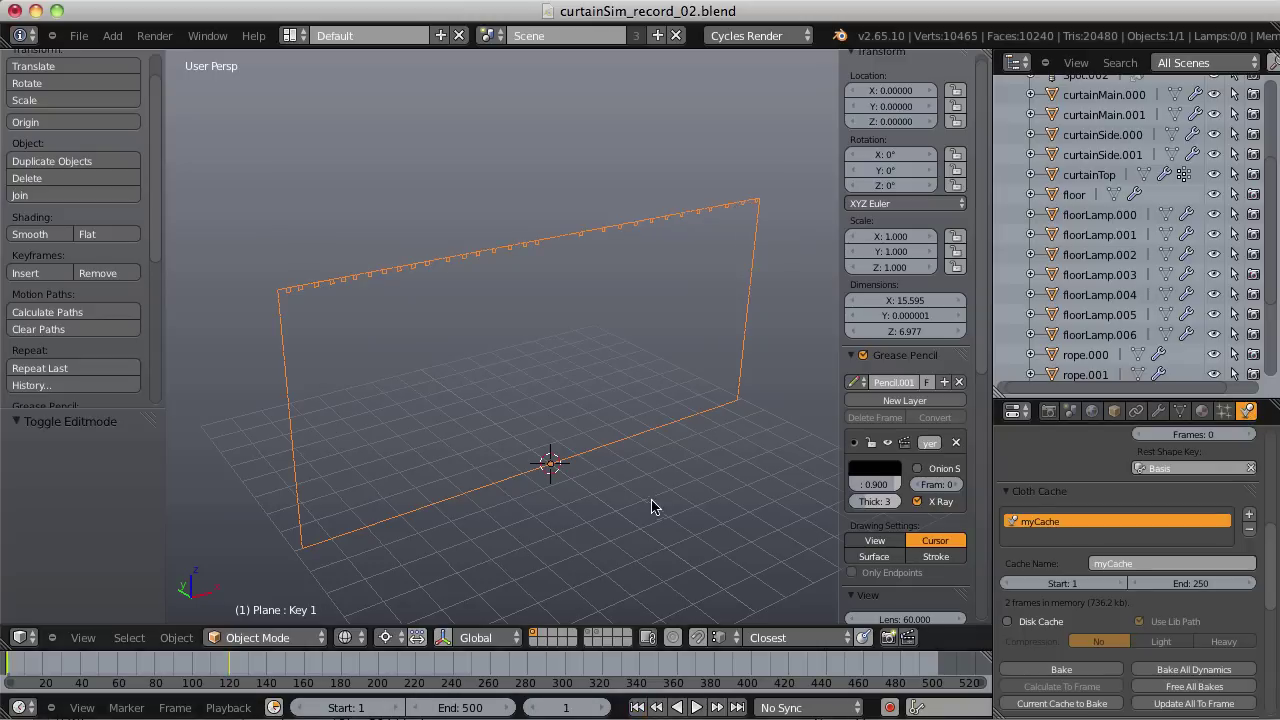
pyautogui.press('z')
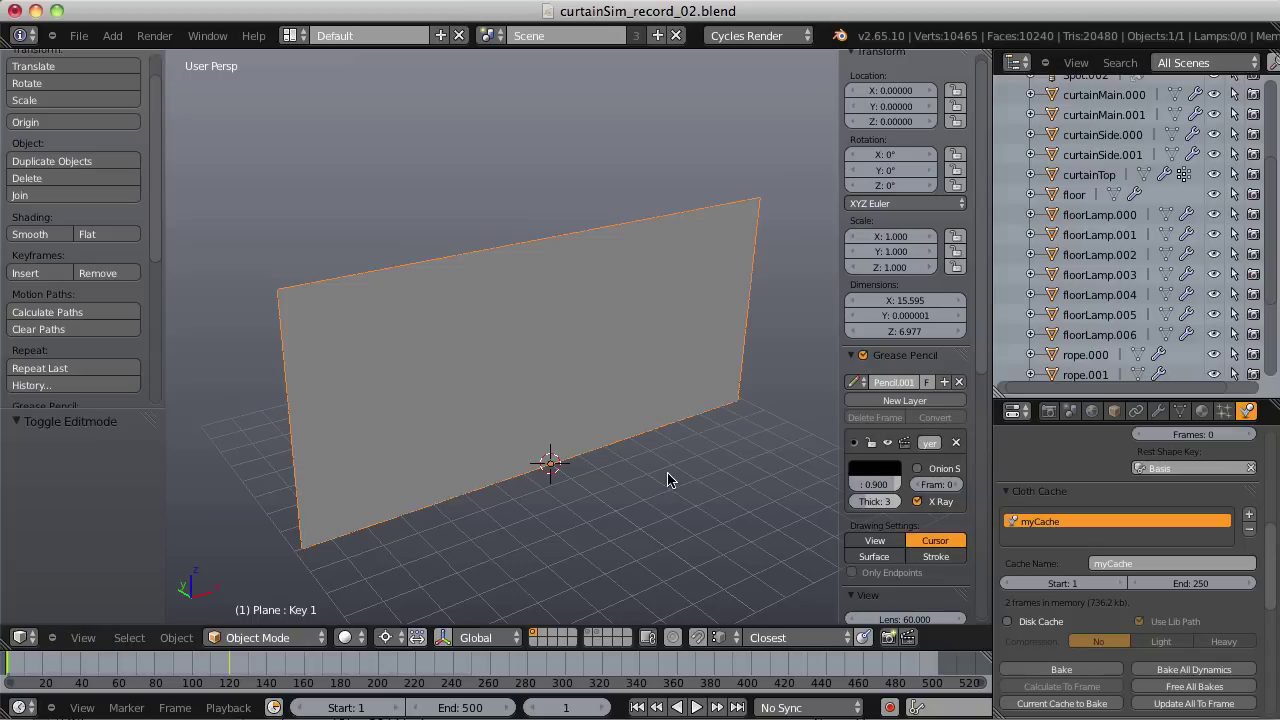
pyautogui.hotkey('alt', 'a')
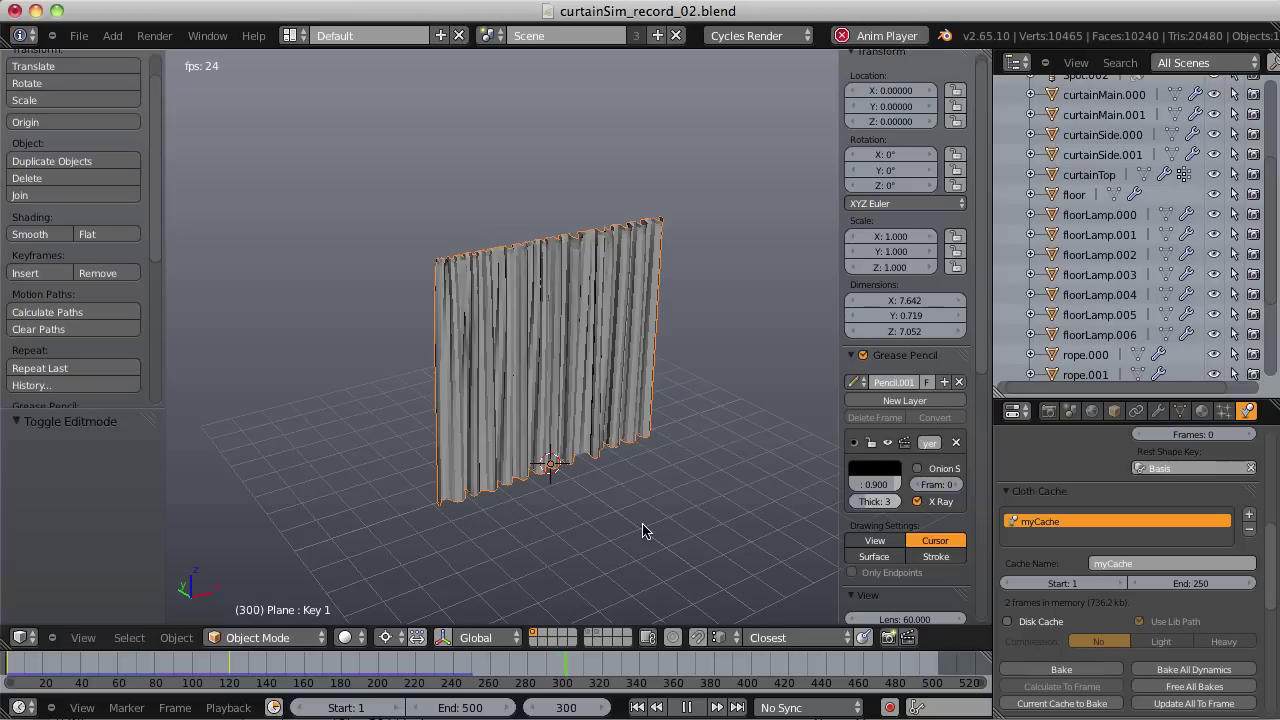
pyautogui.hotkey('alt', 'a')
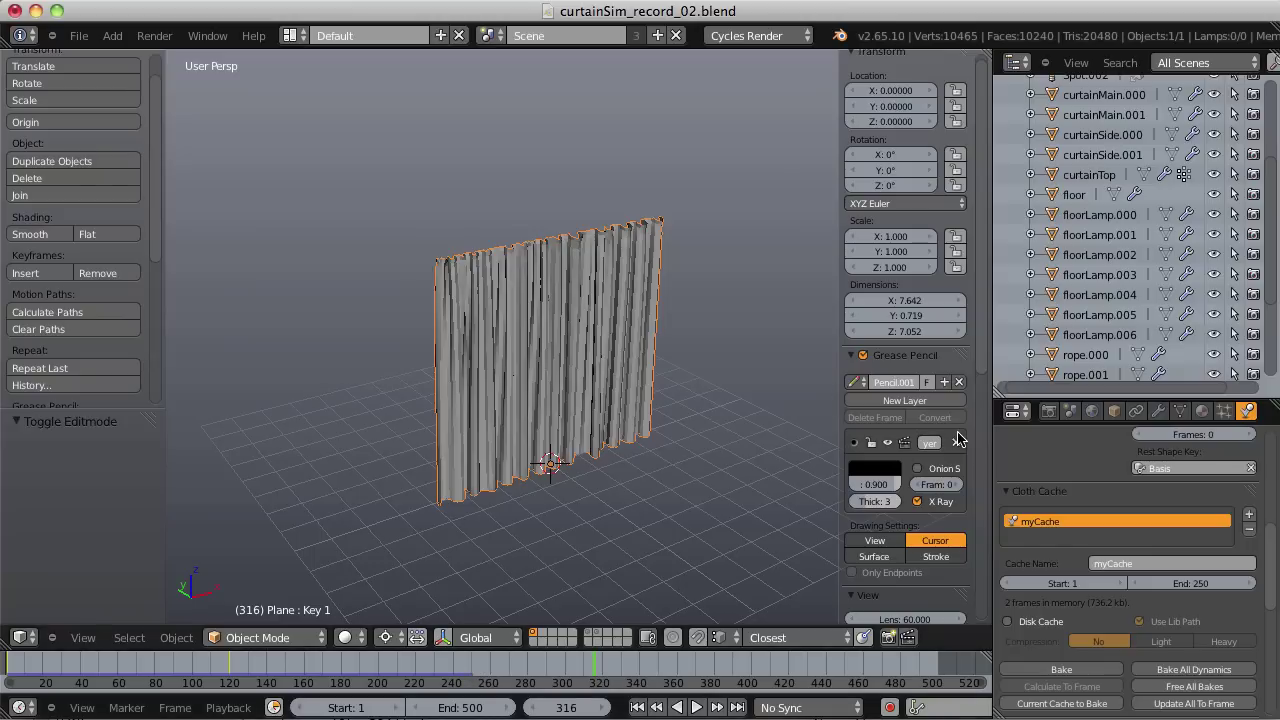
pyautogui.scroll(2, 1269, 529)
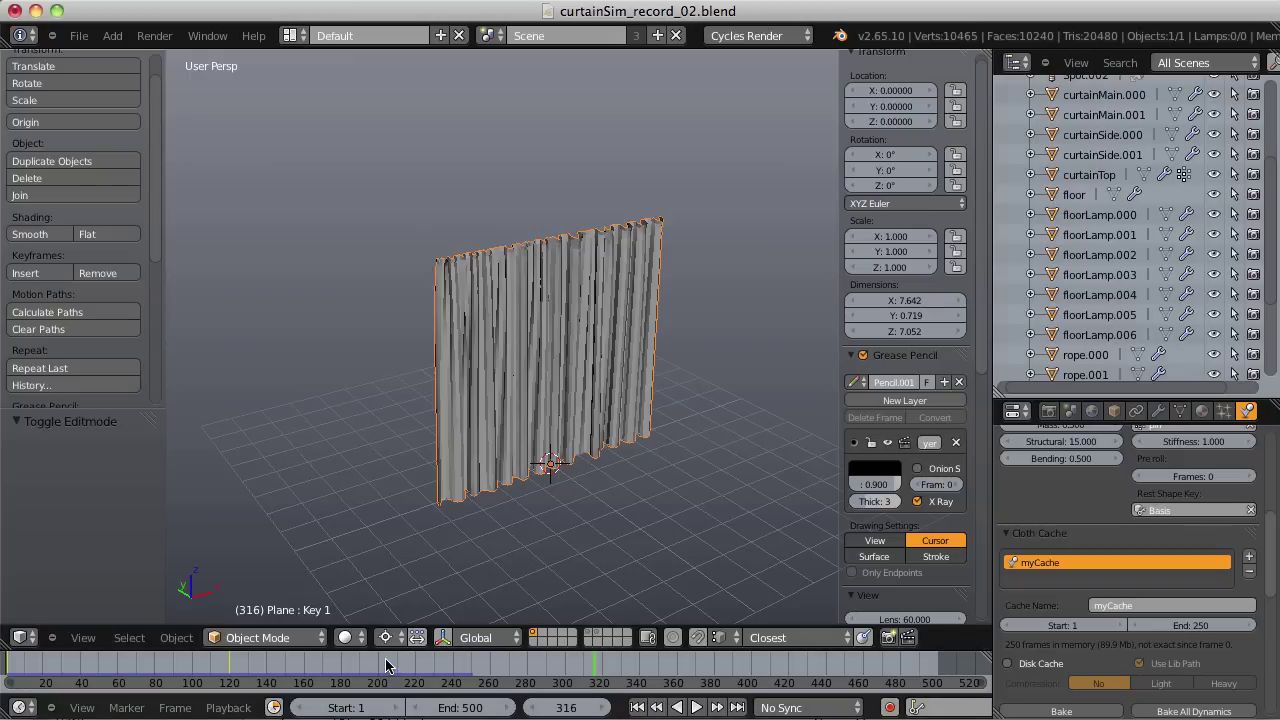
# Step the timeline back to frame 159 and enable Disk Cache for the cloth.
pyautogui.moveTo(390, 663); pyautogui.dragTo(308, 677)
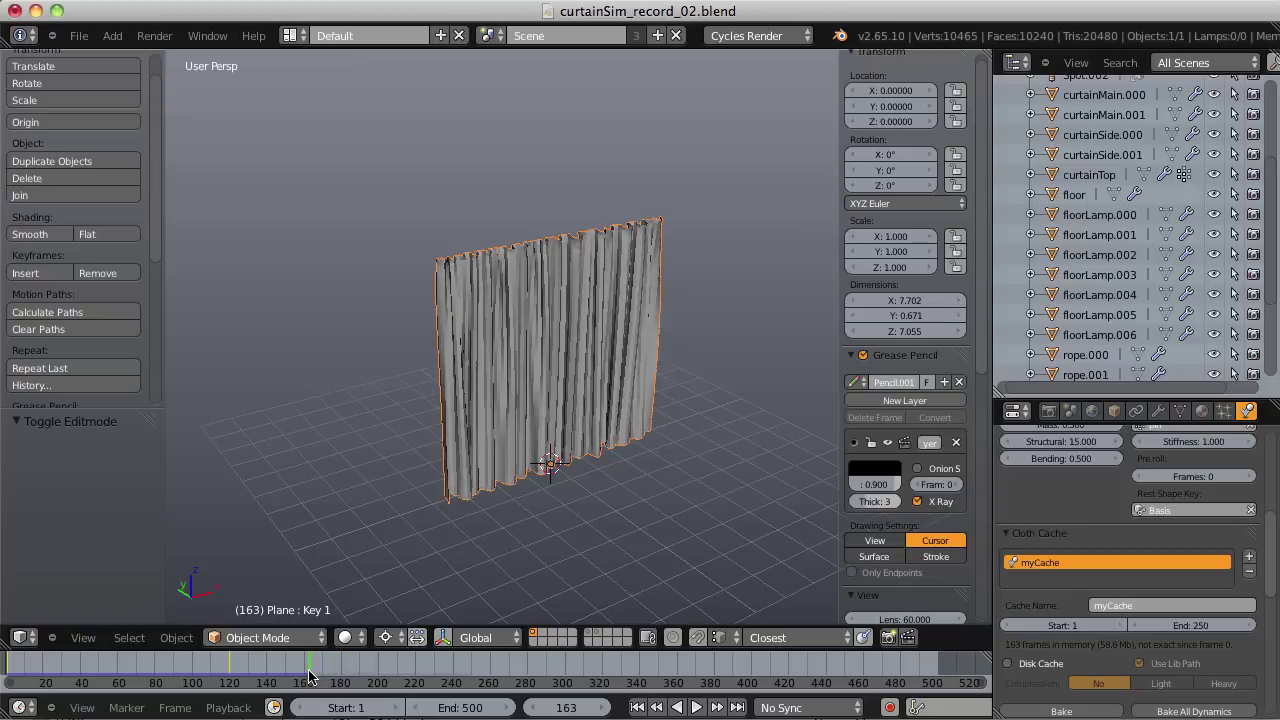
pyautogui.scroll(6, 488, 367)
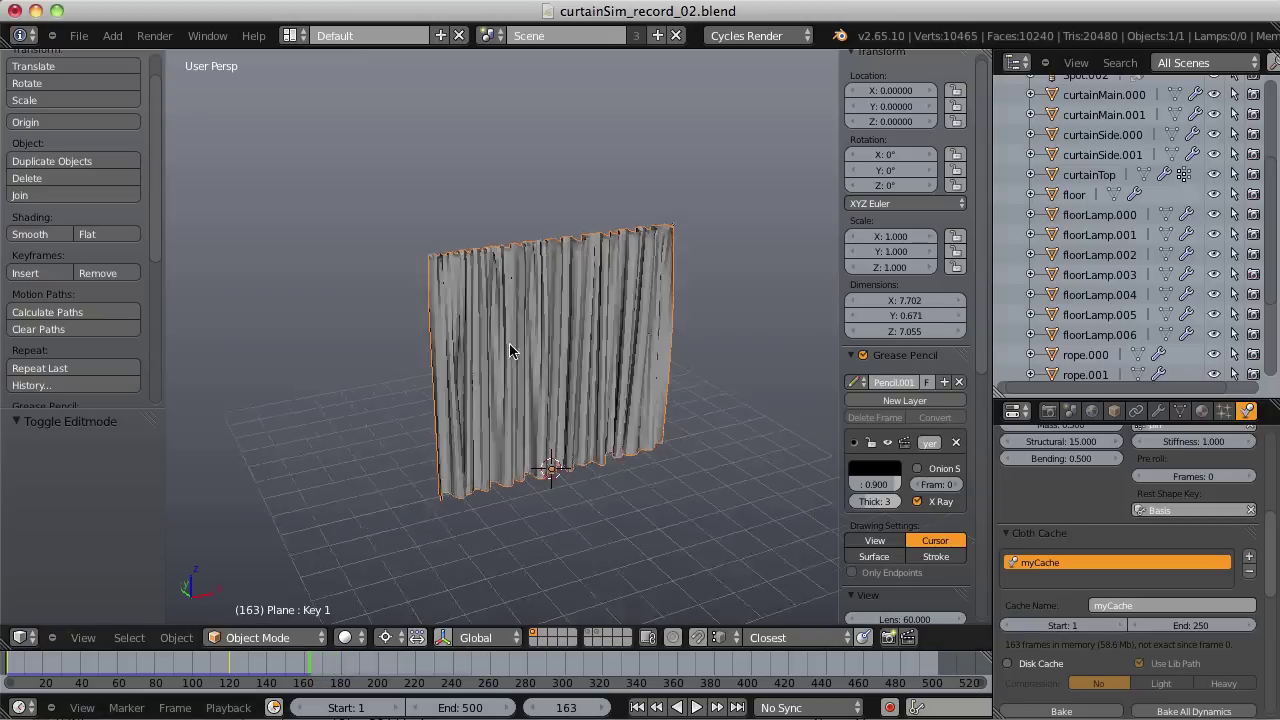
pyautogui.moveTo(444, 358); pyautogui.dragTo(444, 484, button='middle')
pyautogui.press('Left')
pyautogui.press('Left')
pyautogui.press('Left')
pyautogui.press('Left')
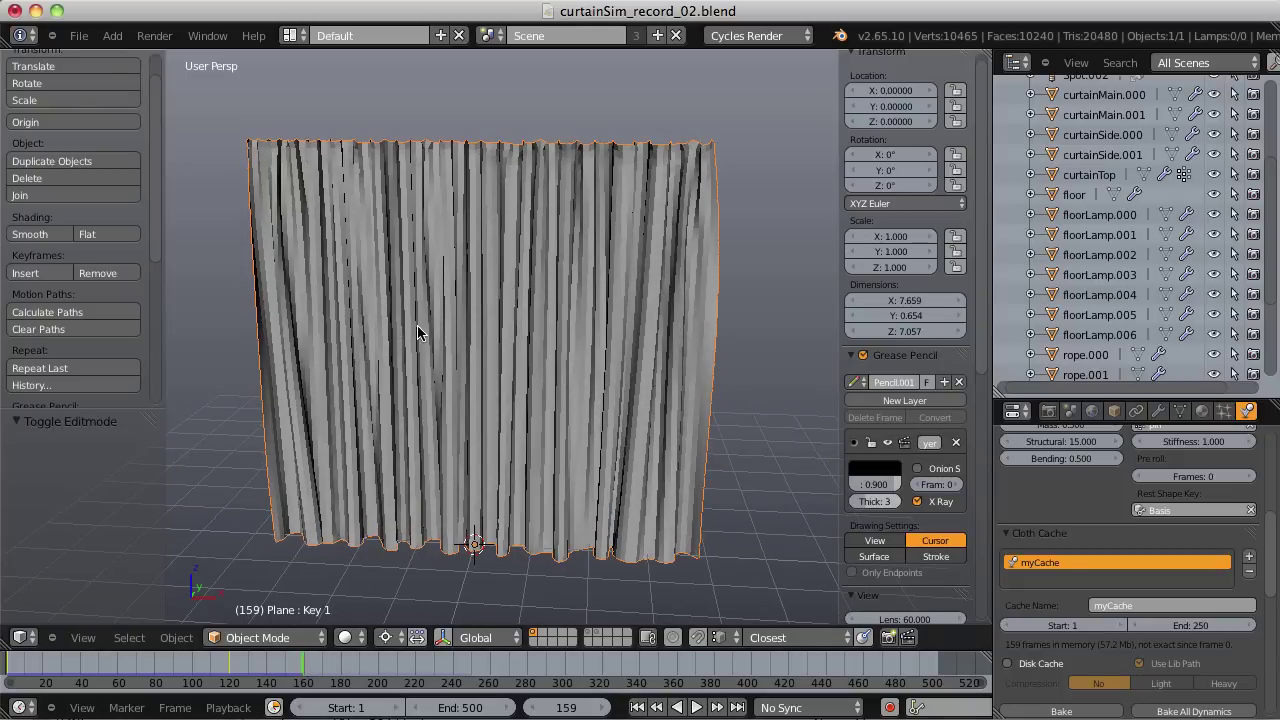
pyautogui.click(1007, 664)
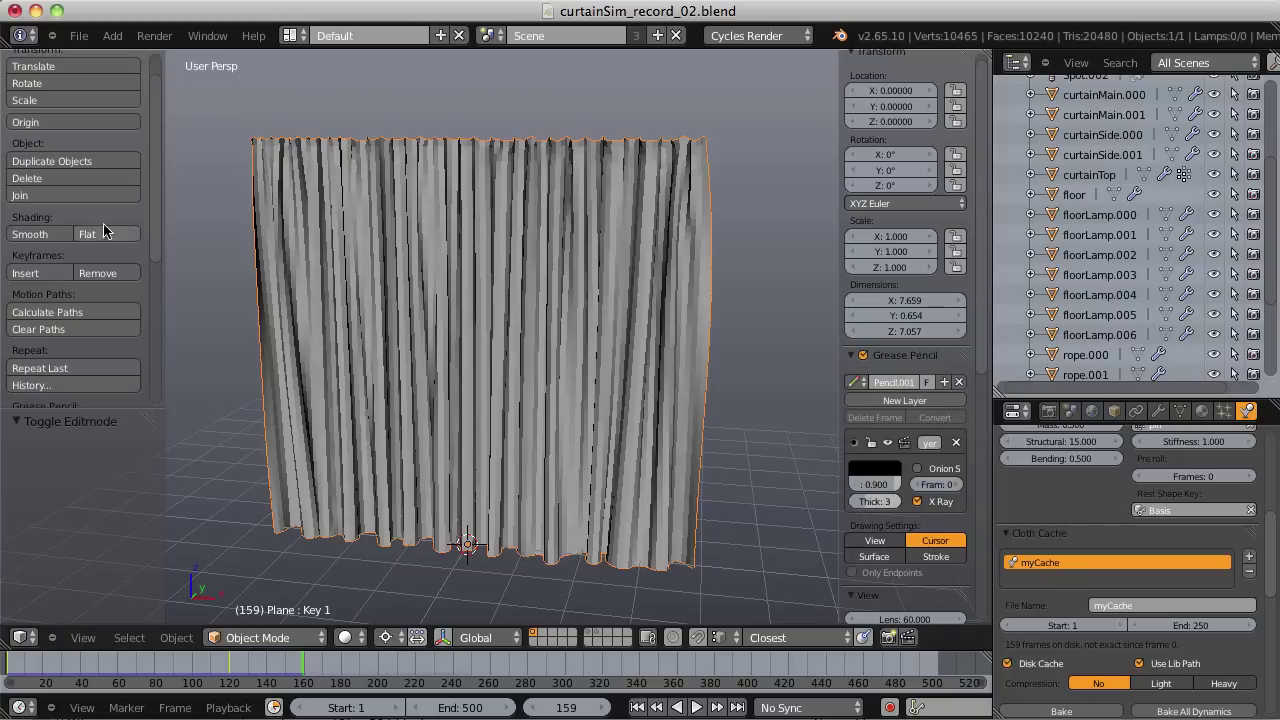
pyautogui.click(32, 234)
pyautogui.scroll(2, 585, 225)
pyautogui.moveTo(596, 222); pyautogui.dragTo(637, 365, button='middle')
pyautogui.scroll(5, 637, 372)
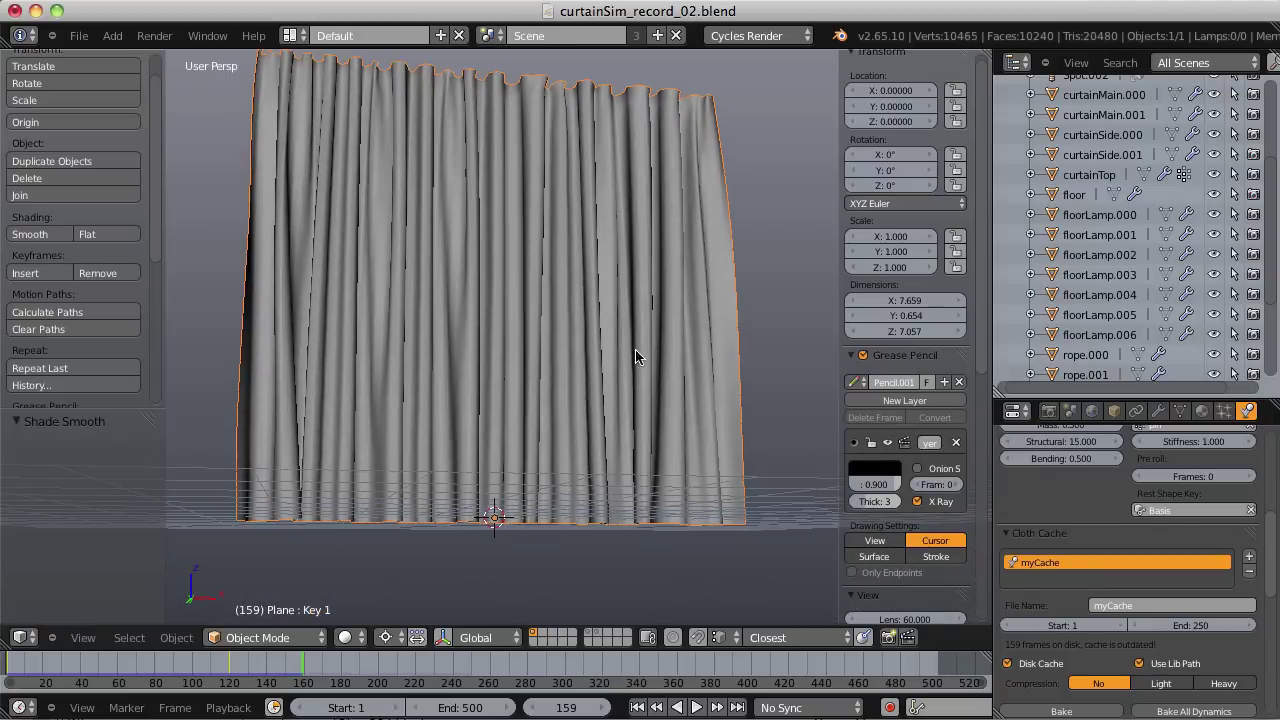
pyautogui.scroll(5, 640, 355)
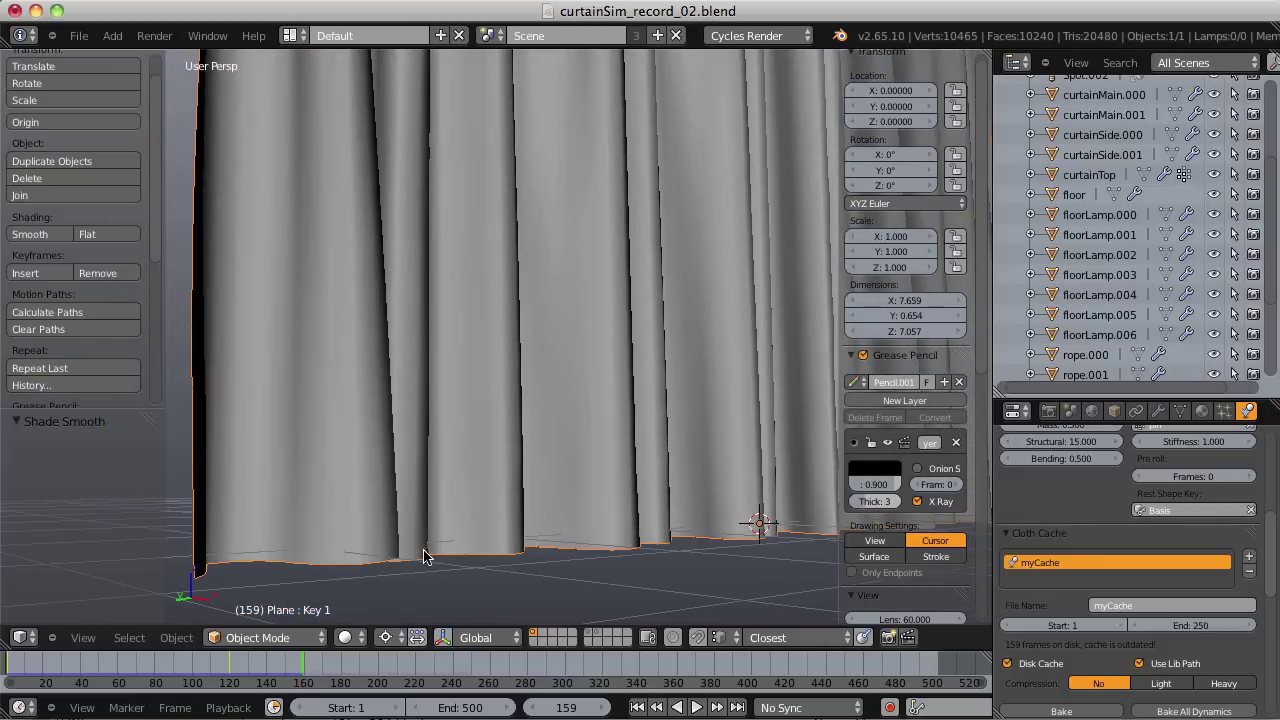
pyautogui.scroll(-10, 660, 550)
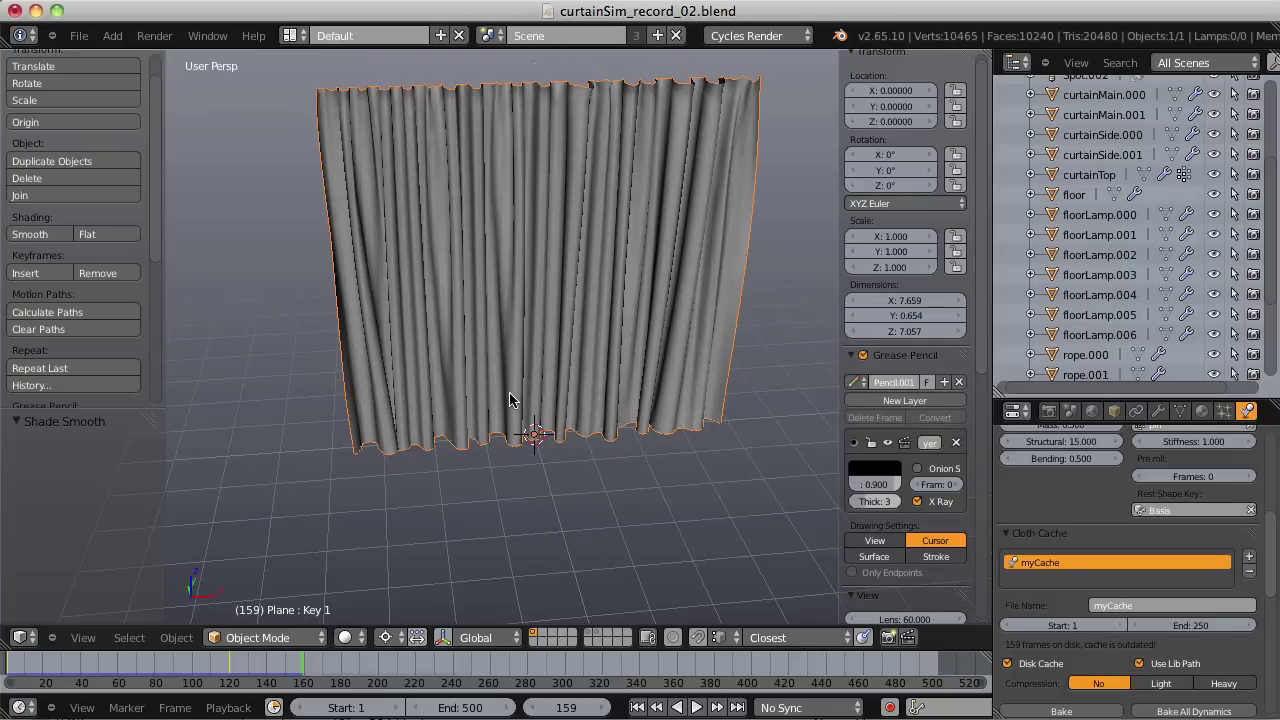
pyautogui.scroll(4, 512, 397)
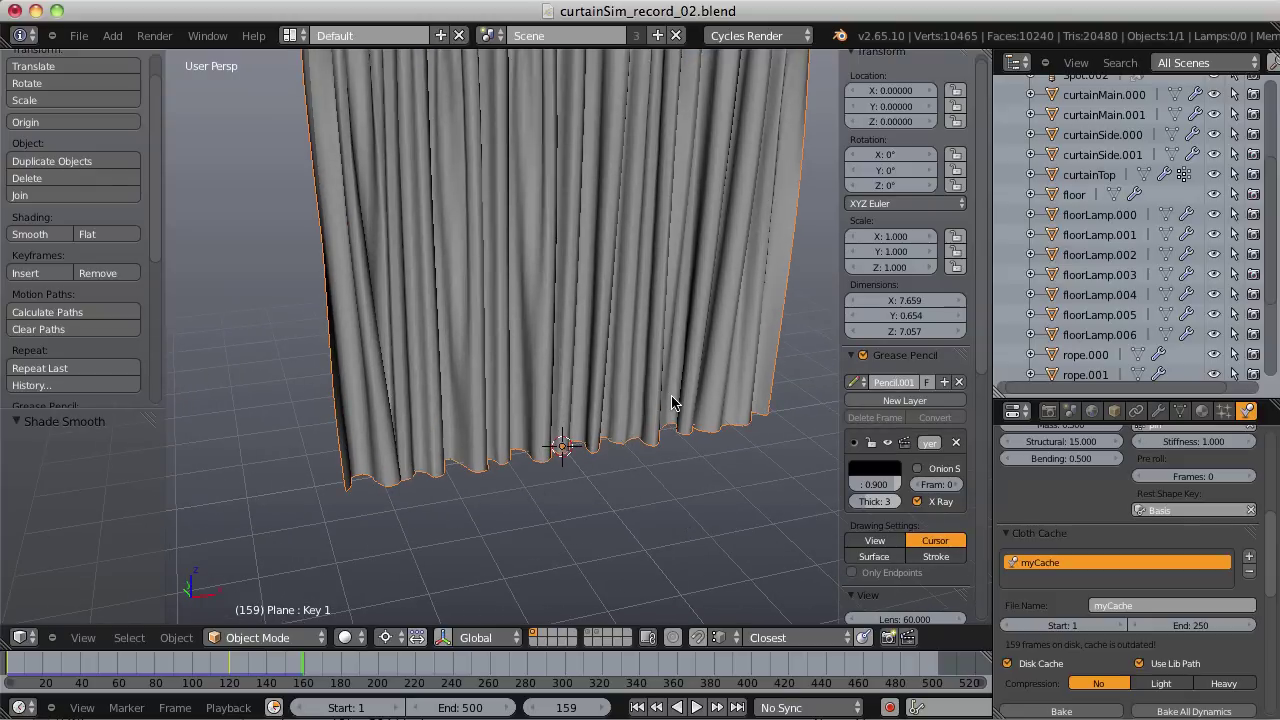
pyautogui.scroll(3, 672, 403)
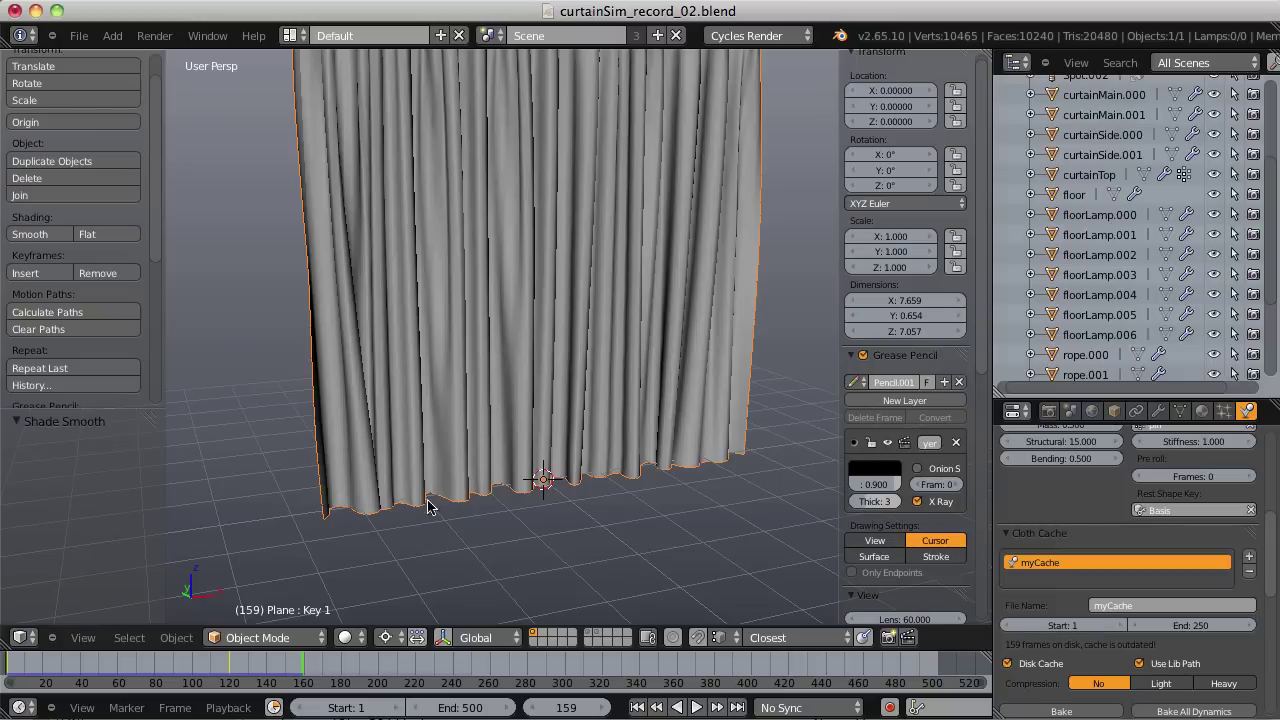
pyautogui.keyDown('shift'); pyautogui.scroll(3, 571, 329); pyautogui.keyUp('shift')
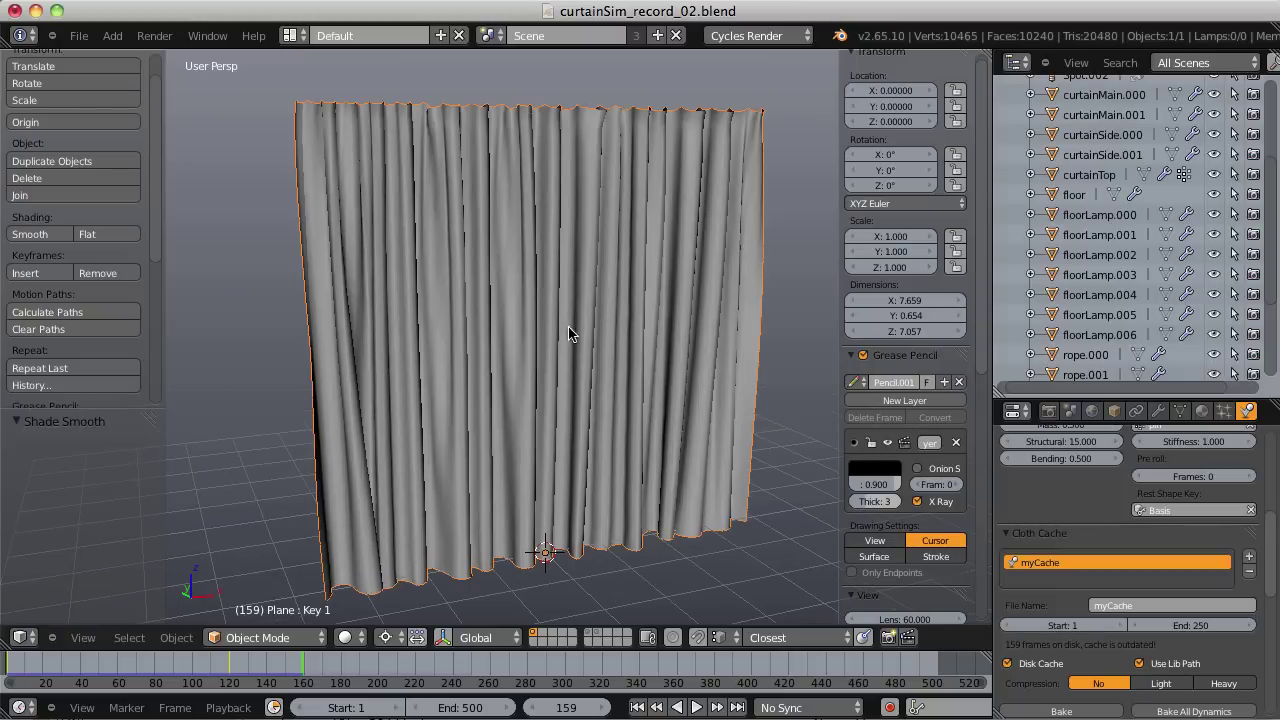
pyautogui.moveTo(628, 391); pyautogui.dragTo(560, 352, button='middle')
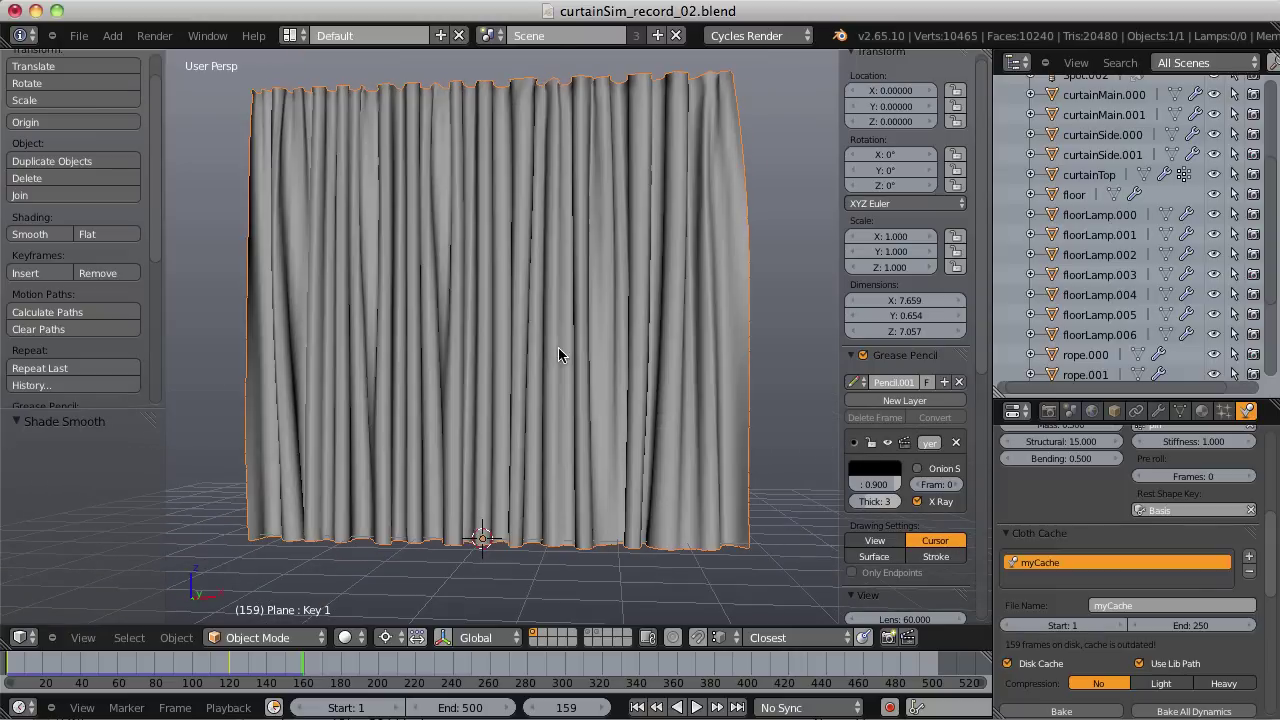
pyautogui.moveTo(528, 312); pyautogui.dragTo(686, 413, button='middle')
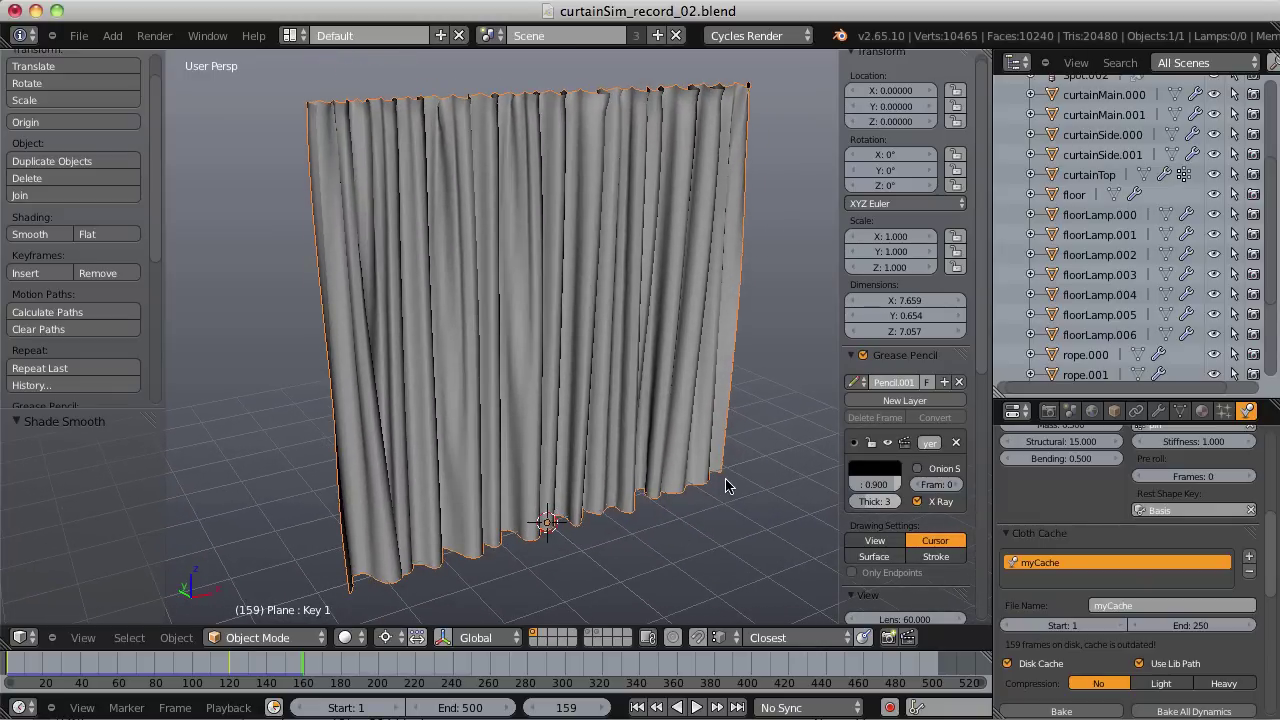
# Return to frame 1 and add a new mesh plane under the curtain.
pyautogui.click(637, 707)
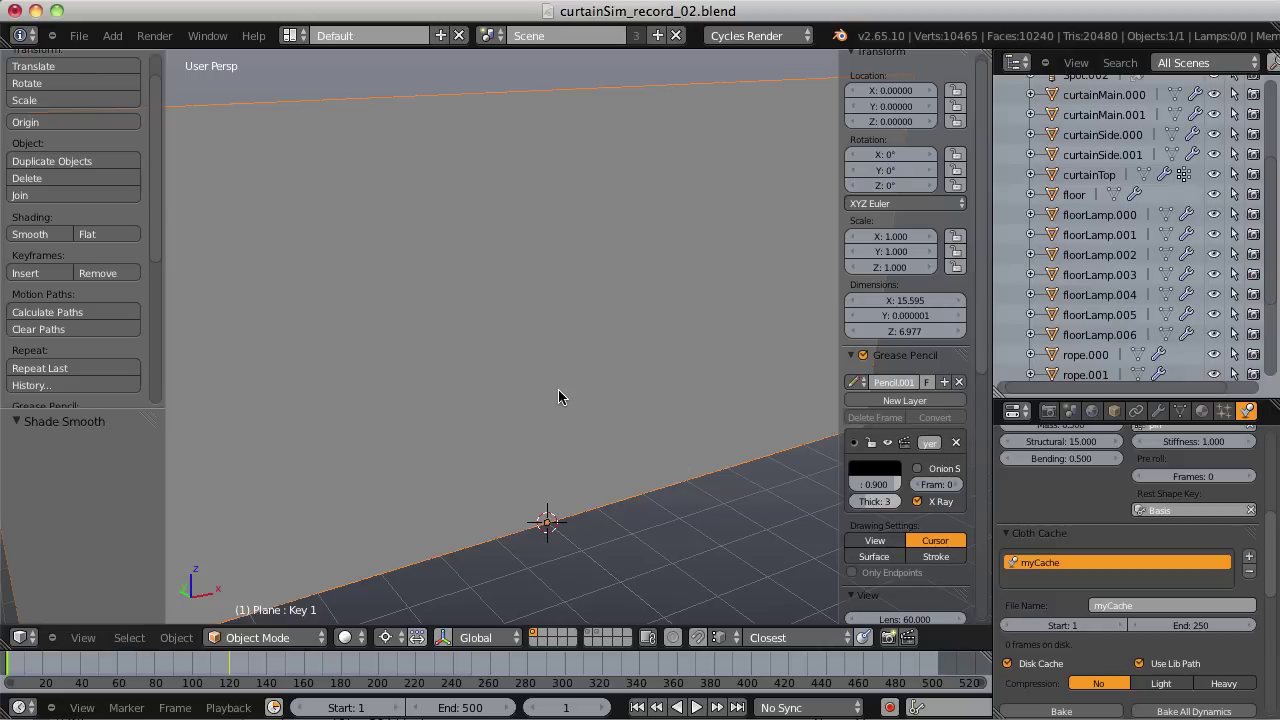
pyautogui.scroll(-5, 553, 370)
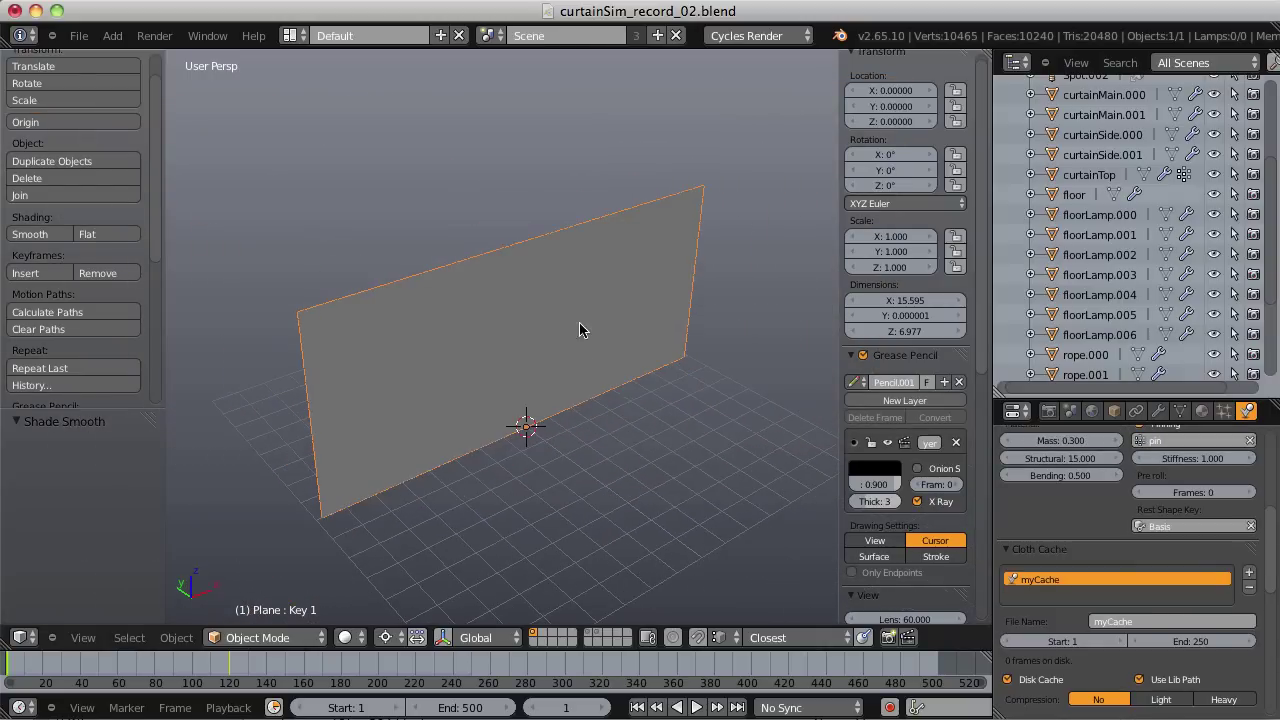
pyautogui.hotkey('shift', 'a')
pyautogui.moveTo(577, 330)
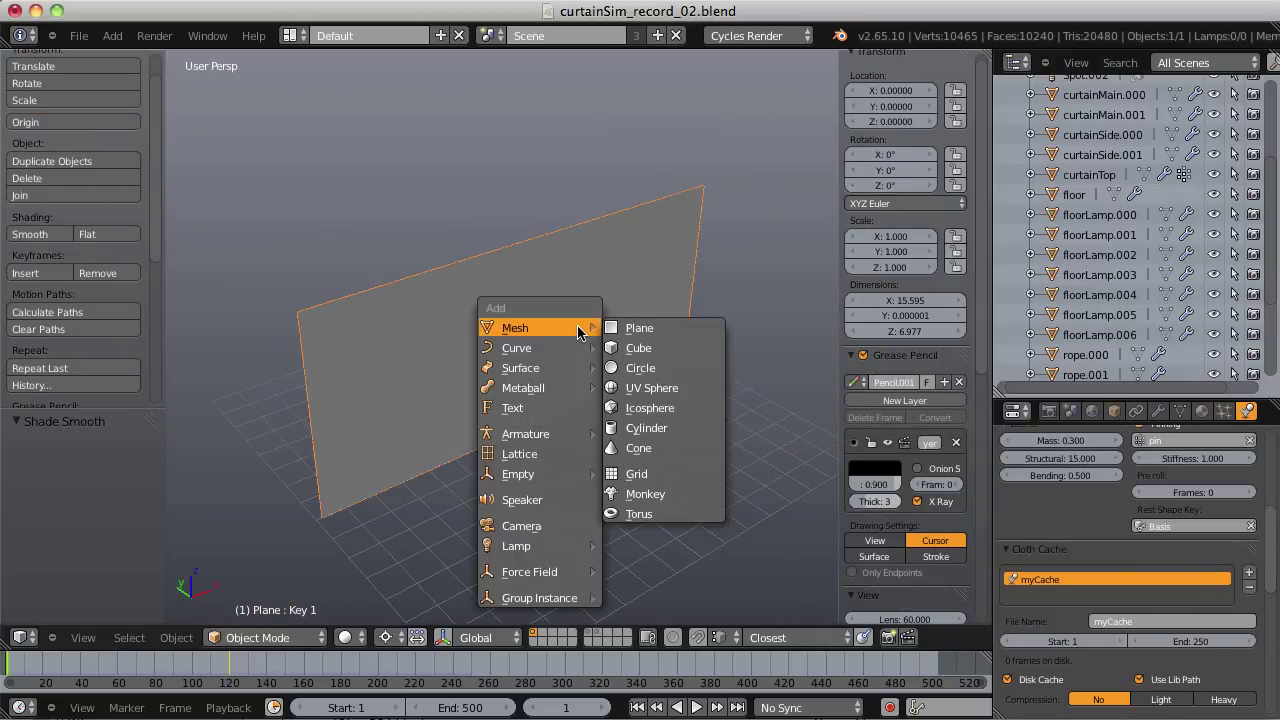
pyautogui.click(636, 330)
# Scale the plane up to about 22.3 units across and apply its scale.
pyautogui.press('s')
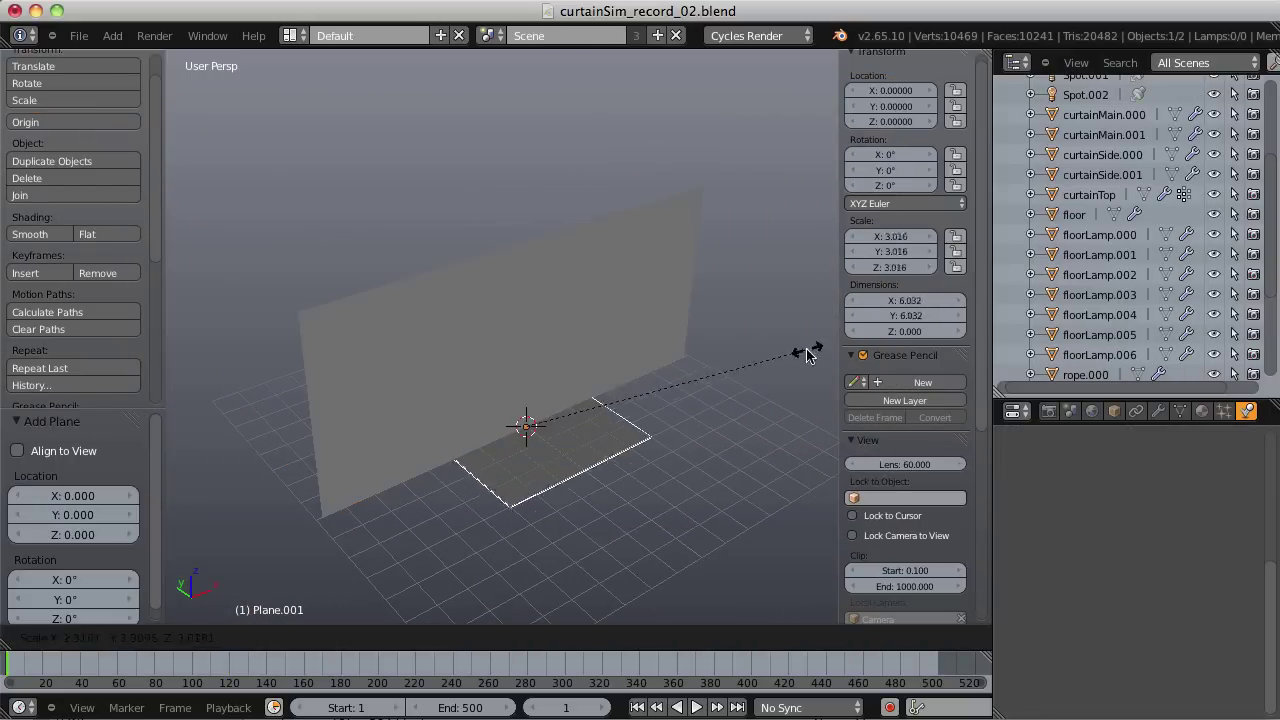
pyautogui.click(456, 390)
pyautogui.press('s')
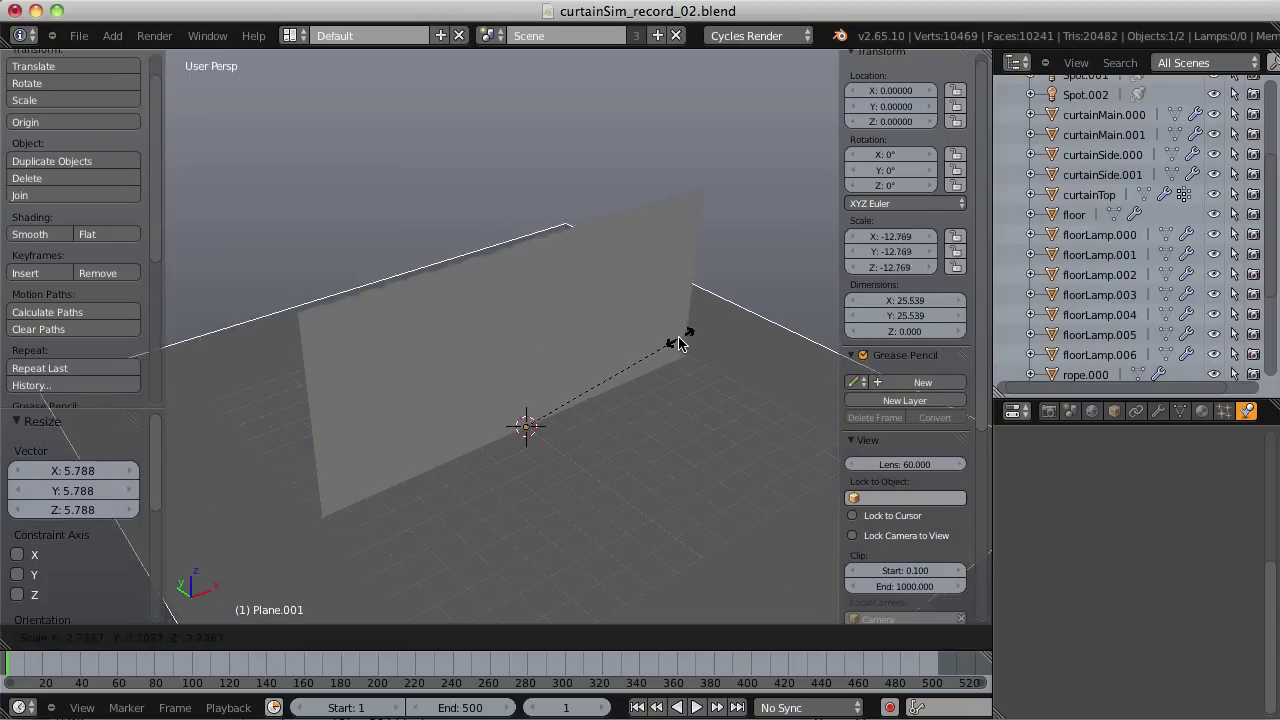
pyautogui.click(659, 348)
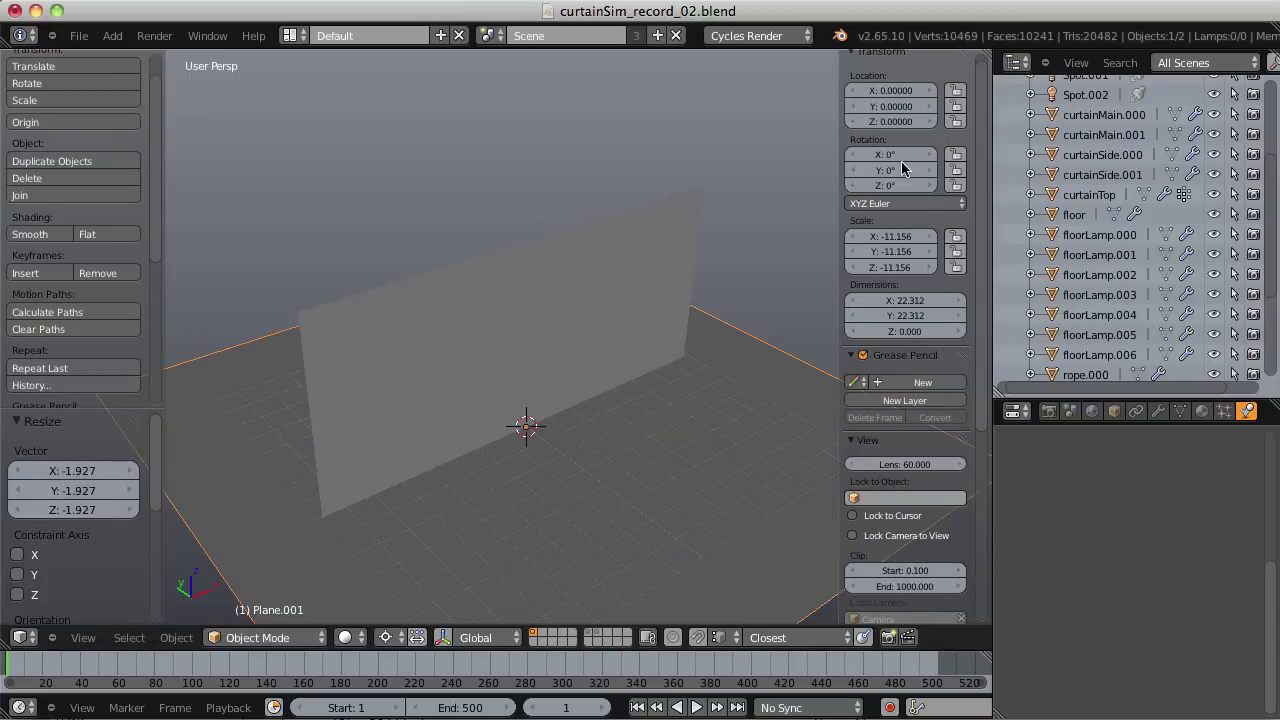
pyautogui.hotkey('ctrl', 'a')
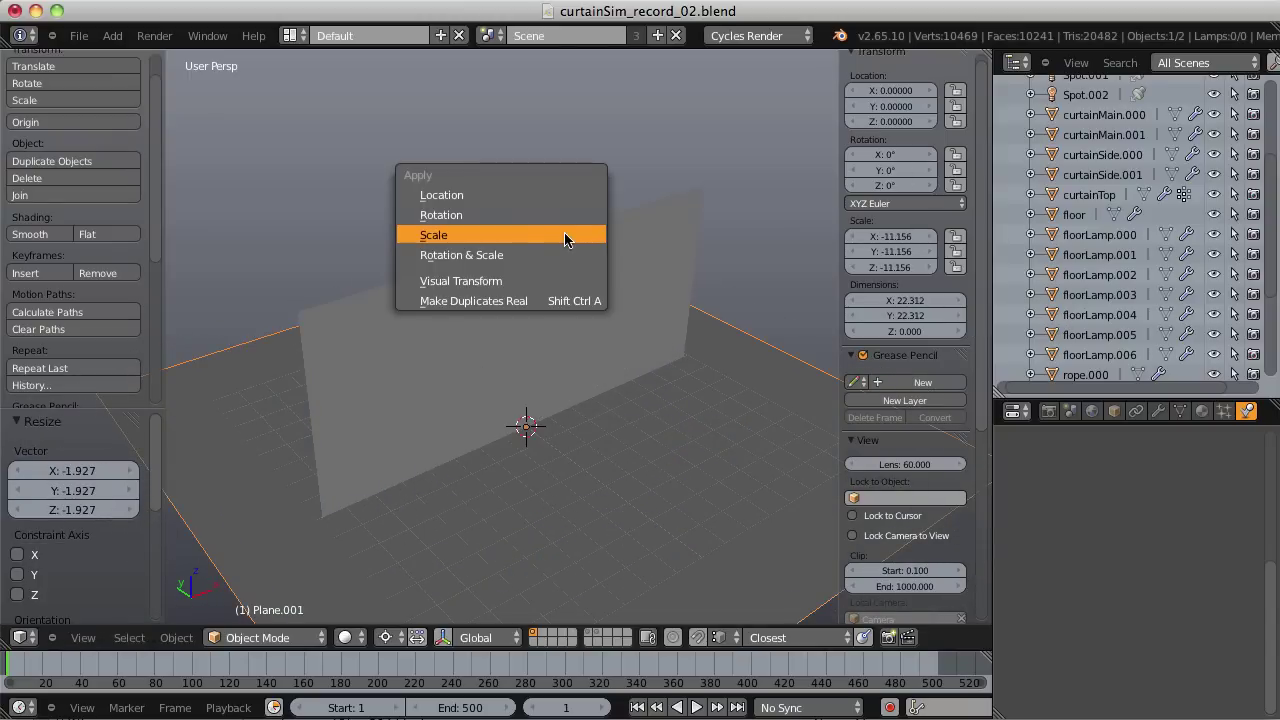
pyautogui.click(461, 238)
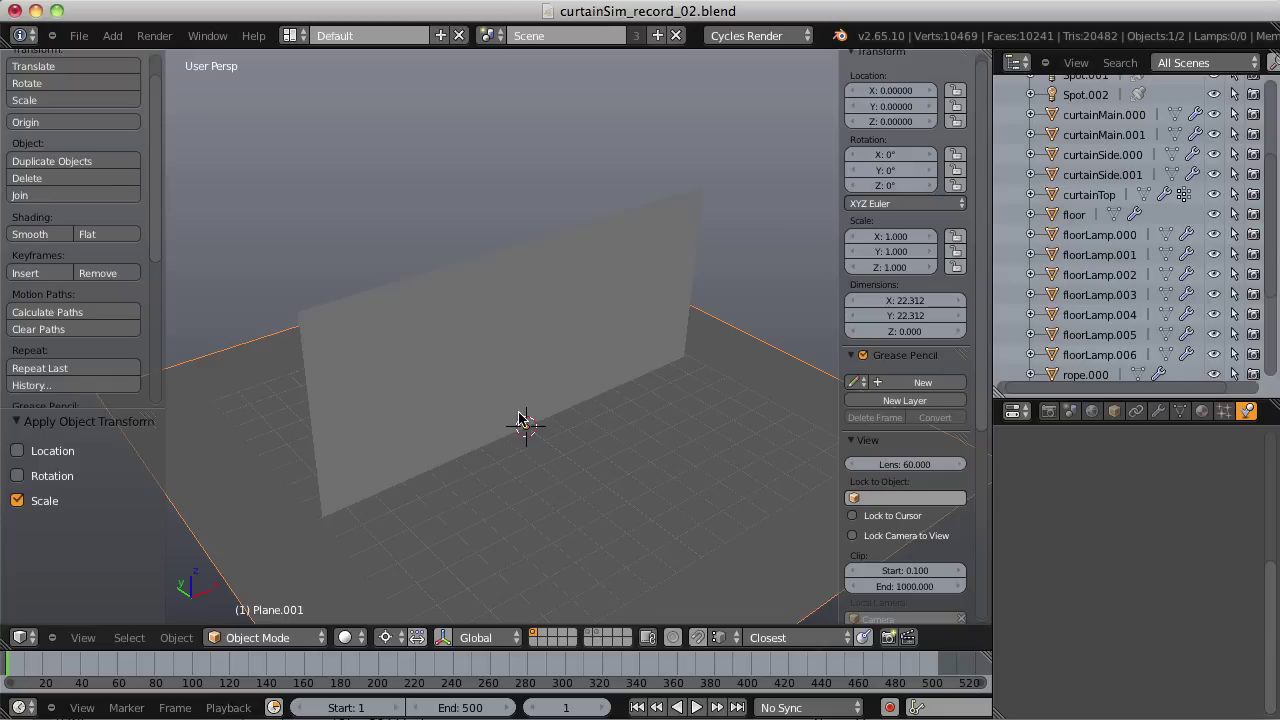
# Keyframe the floor plane's location at frame 60.
pyautogui.click(118, 667)
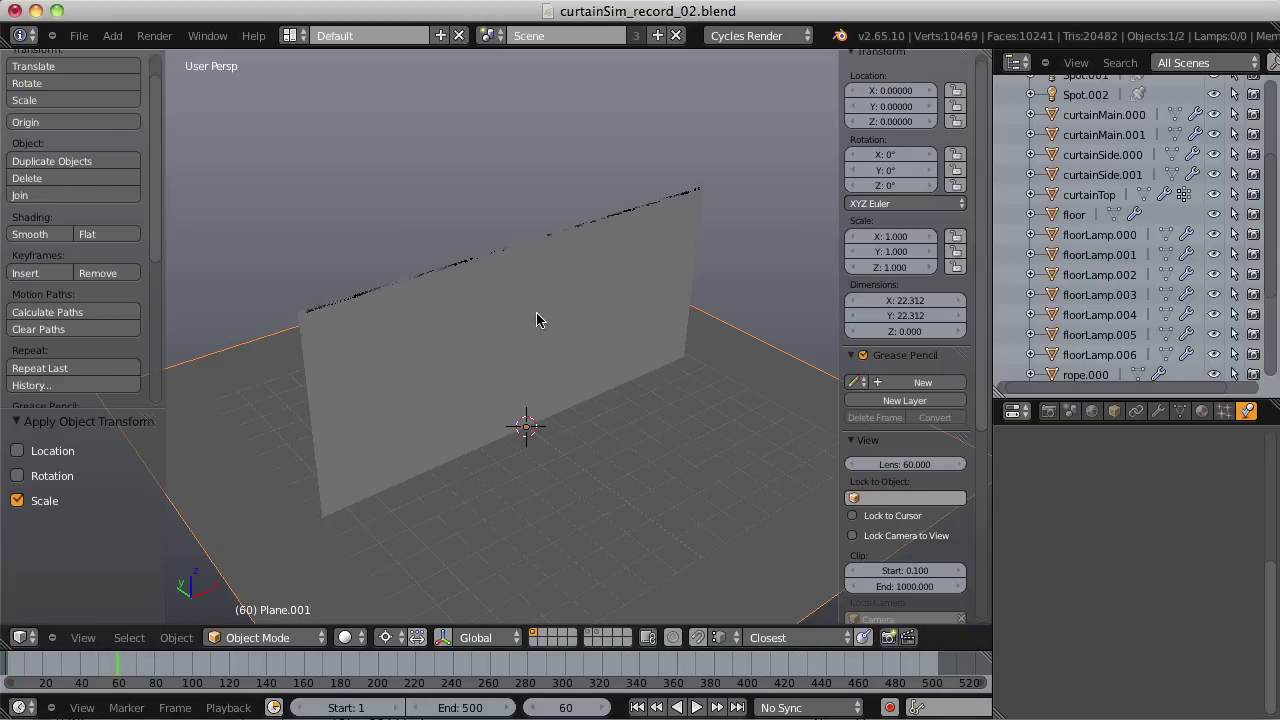
pyautogui.press('i')
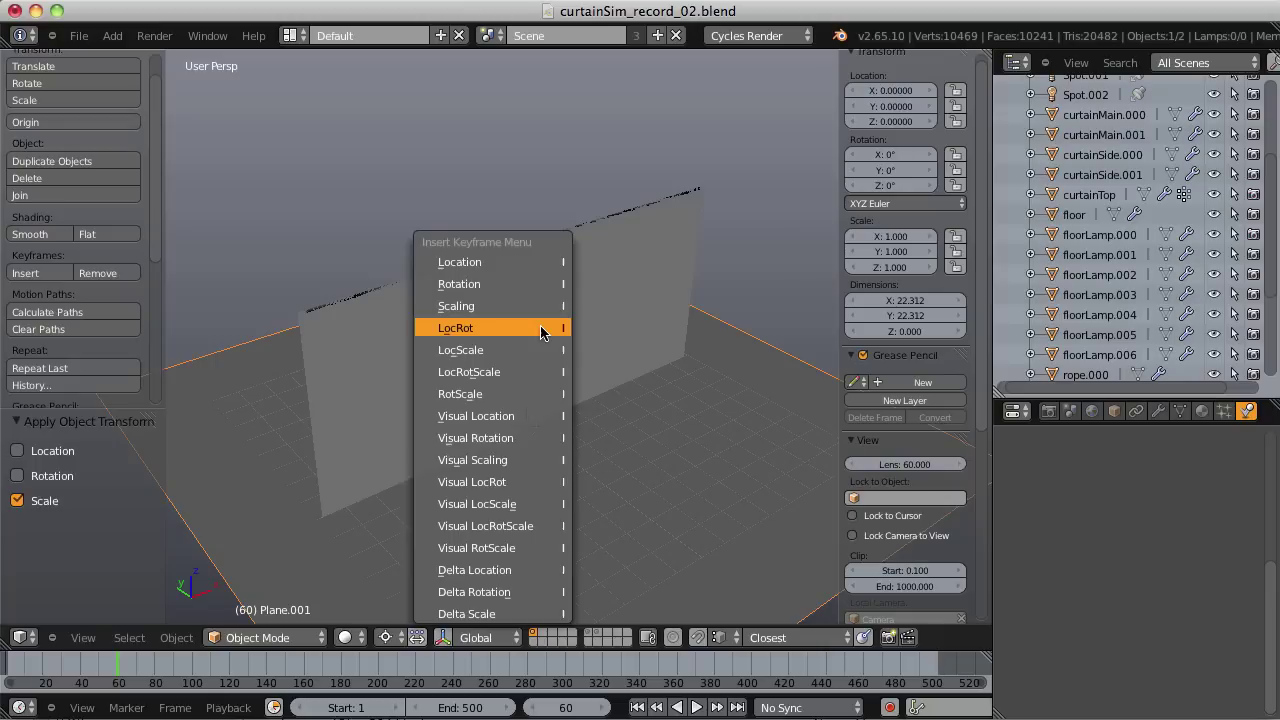
pyautogui.click(491, 264)
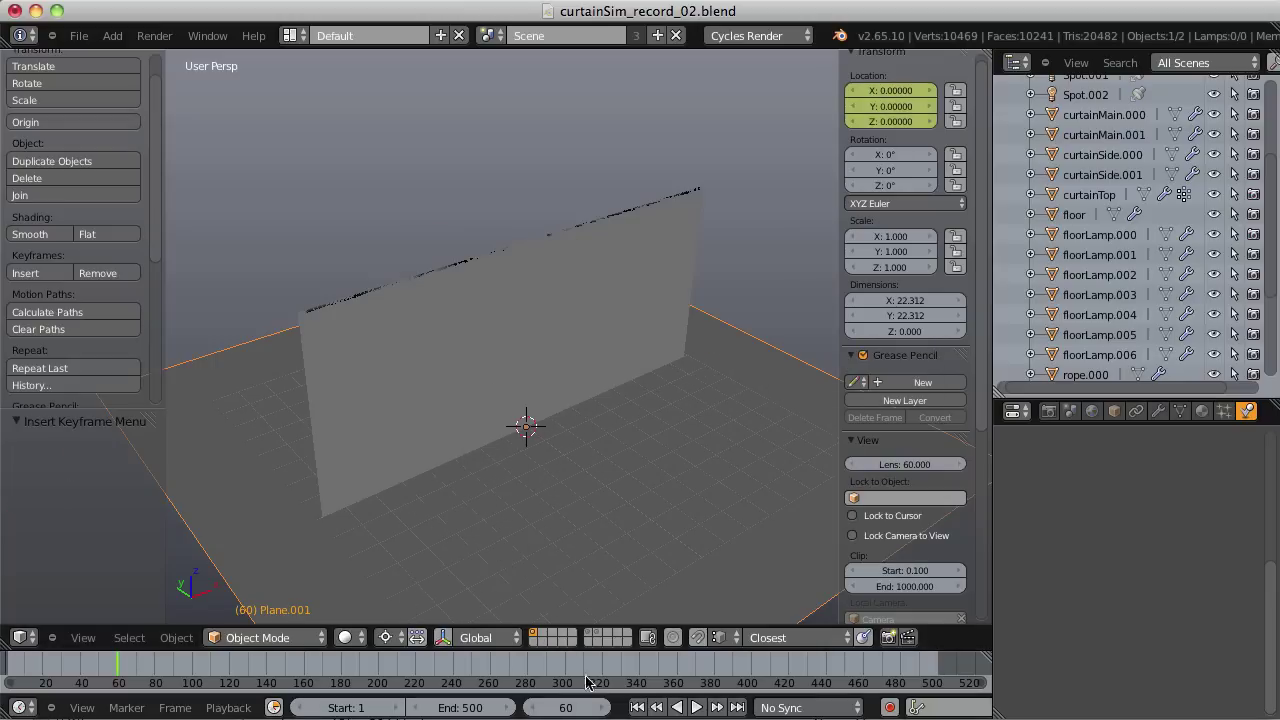
# At frame 1, lower the plane slightly on Z, keyframe it, and scrub to check it rising.
pyautogui.hotkey('shift', 'Left')
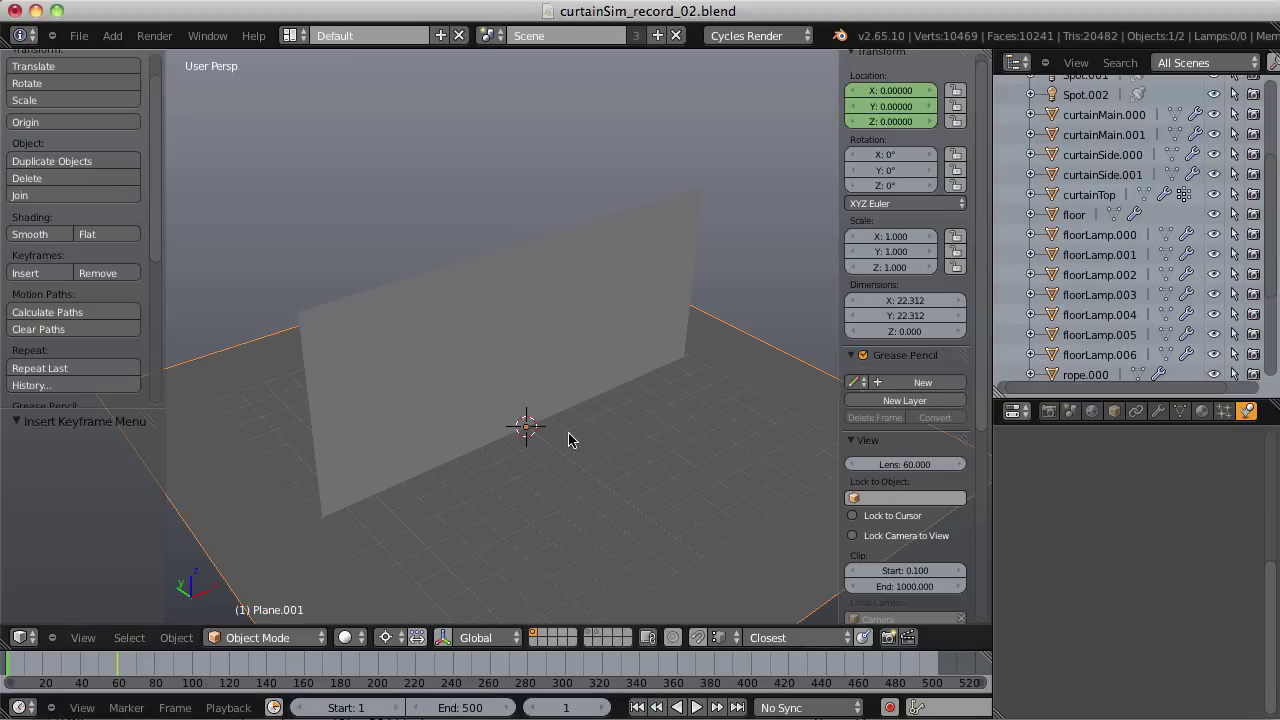
pyautogui.moveTo(568, 440); pyautogui.dragTo(539, 271, button='middle')
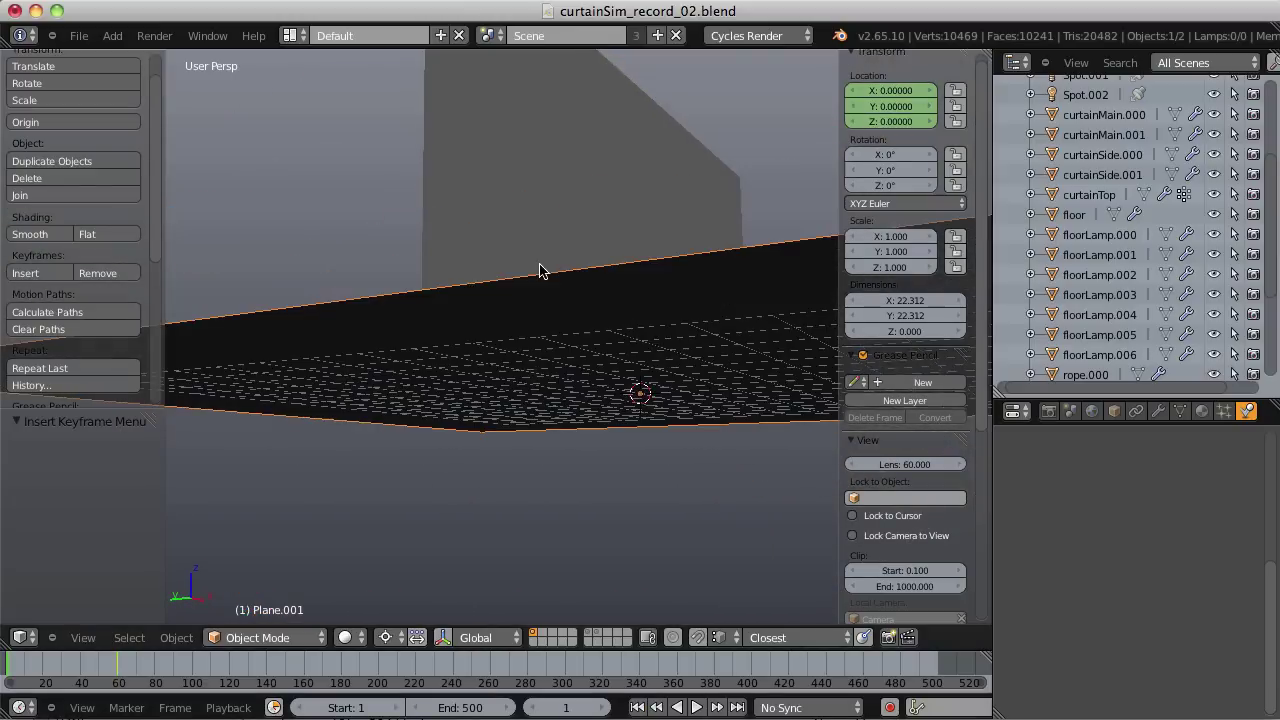
pyautogui.press('g')
pyautogui.press('z')
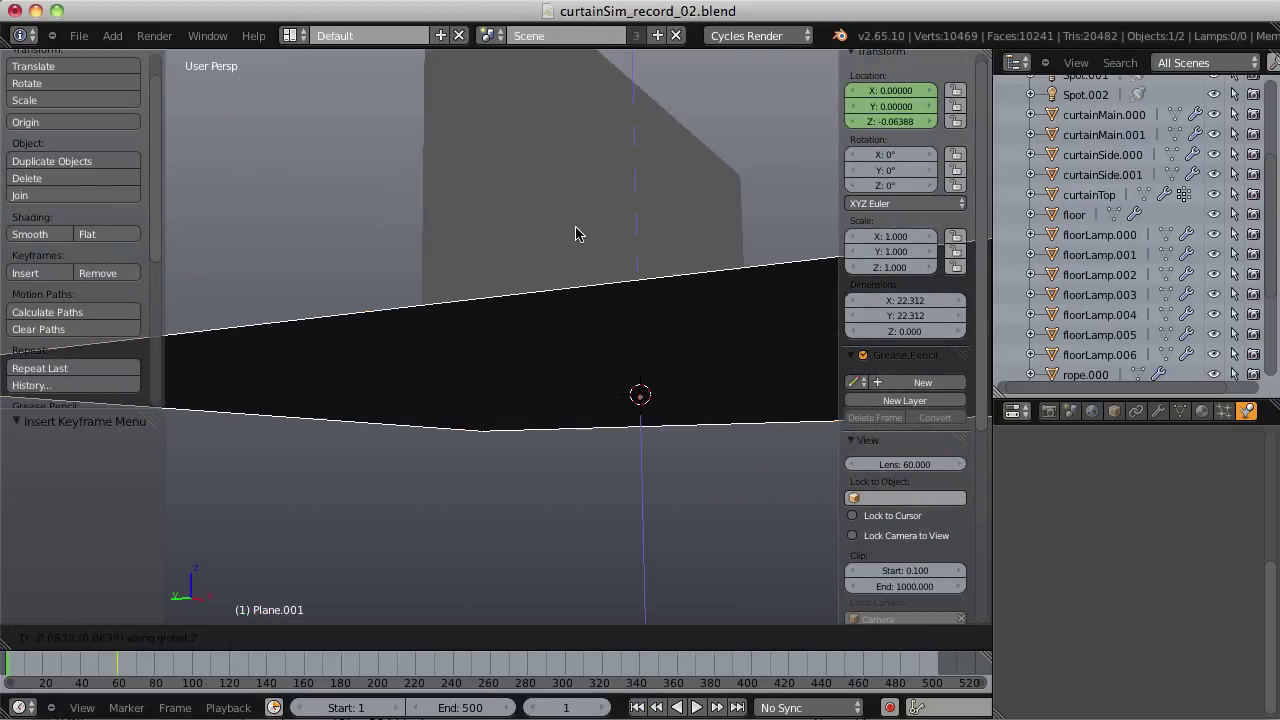
pyautogui.click(575, 237)
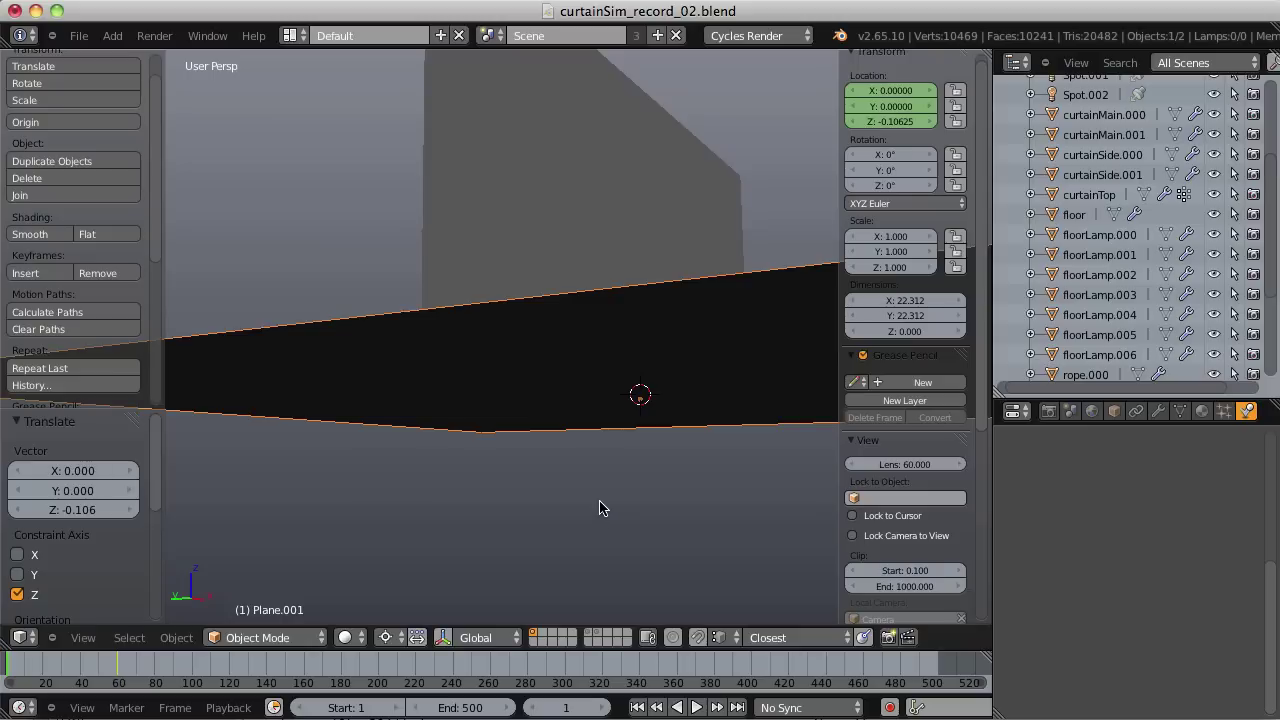
pyautogui.press('i')
pyautogui.click(545, 330)
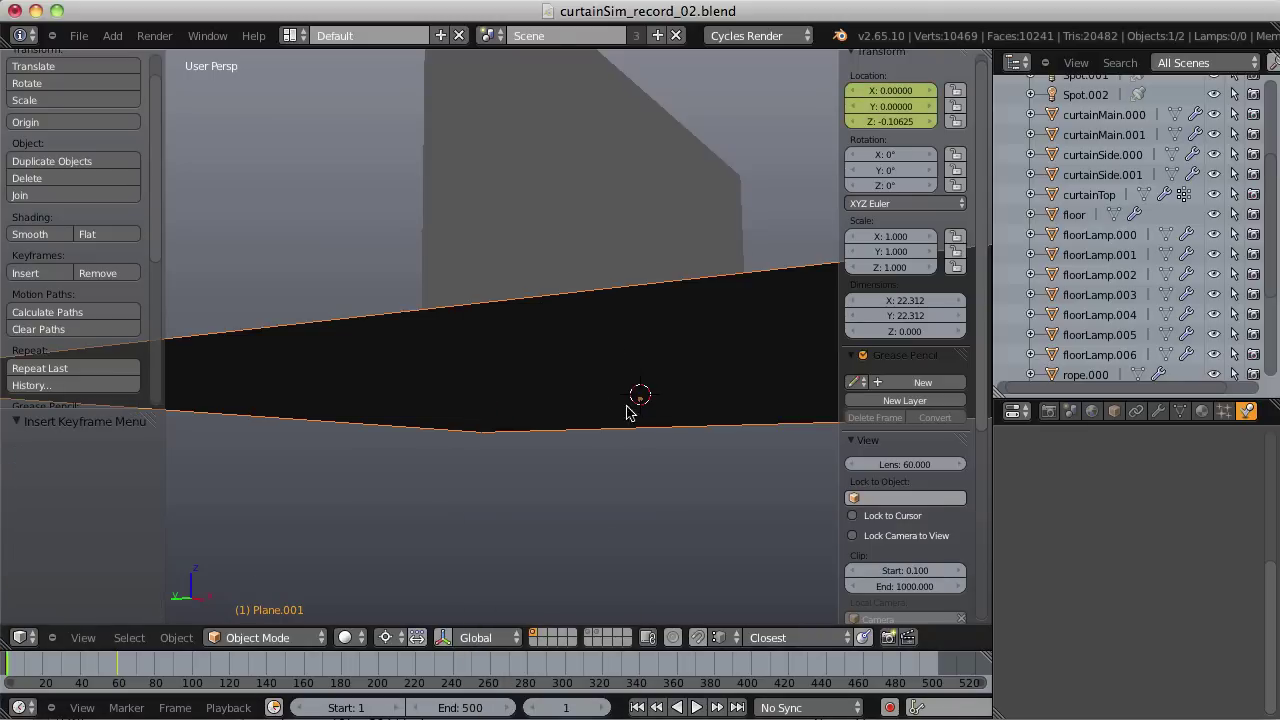
pyautogui.moveTo(629, 411)
pyautogui.mouseDown(button='middle')
pyautogui.moveTo(594, 443)
pyautogui.moveTo(606, 416)
pyautogui.mouseUp(button='middle')
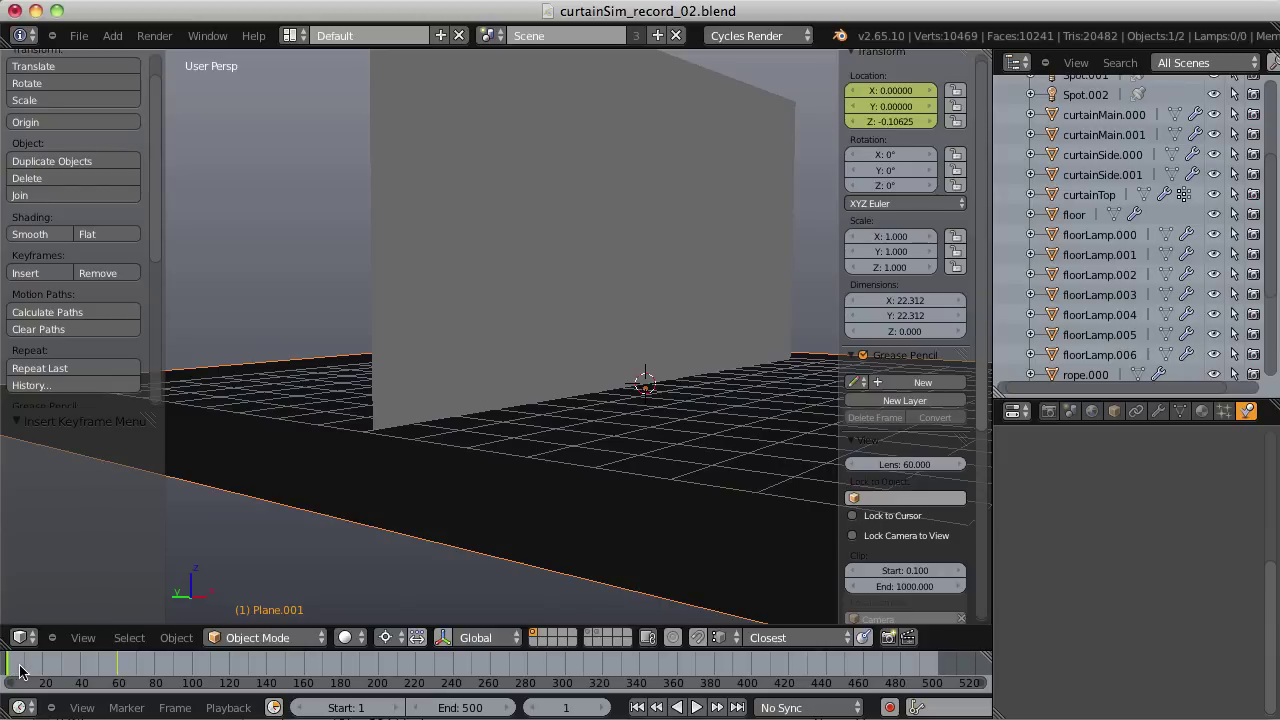
pyautogui.moveTo(22, 668); pyautogui.dragTo(175, 668)
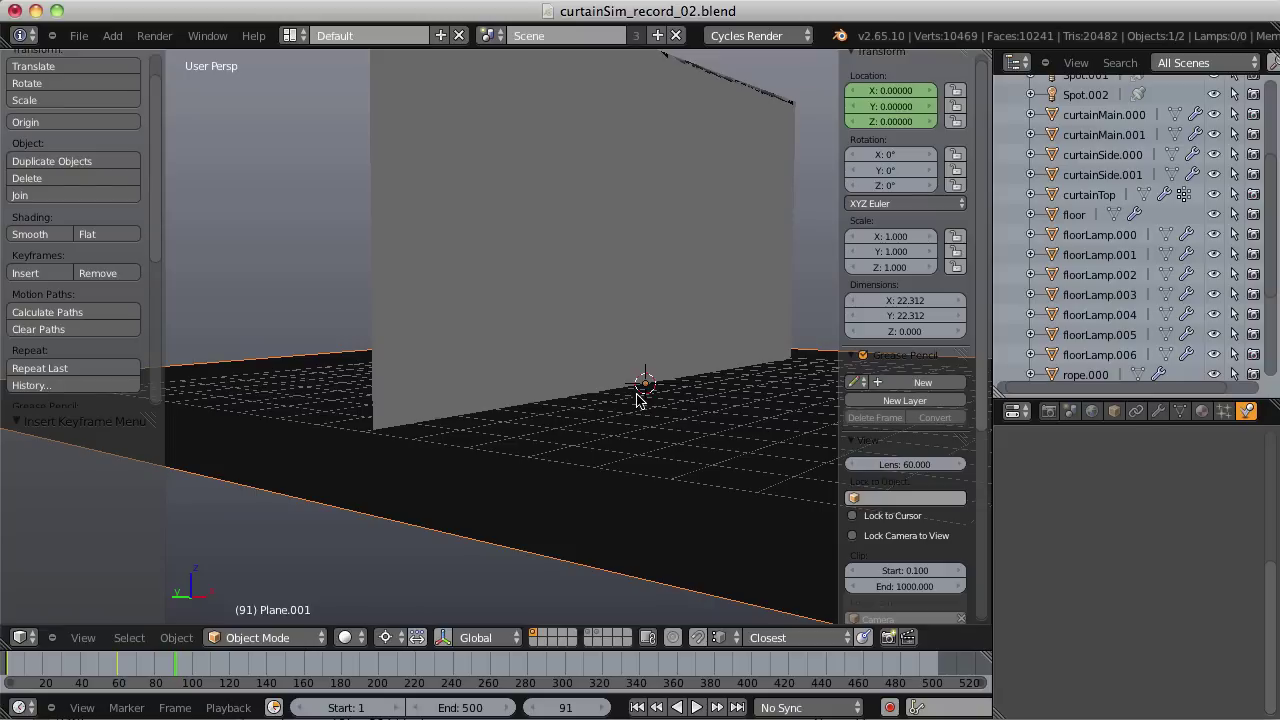
# Enable Collision physics on Plane.001 and jump back to frame 1.
pyautogui.scroll(-6, 648, 370)
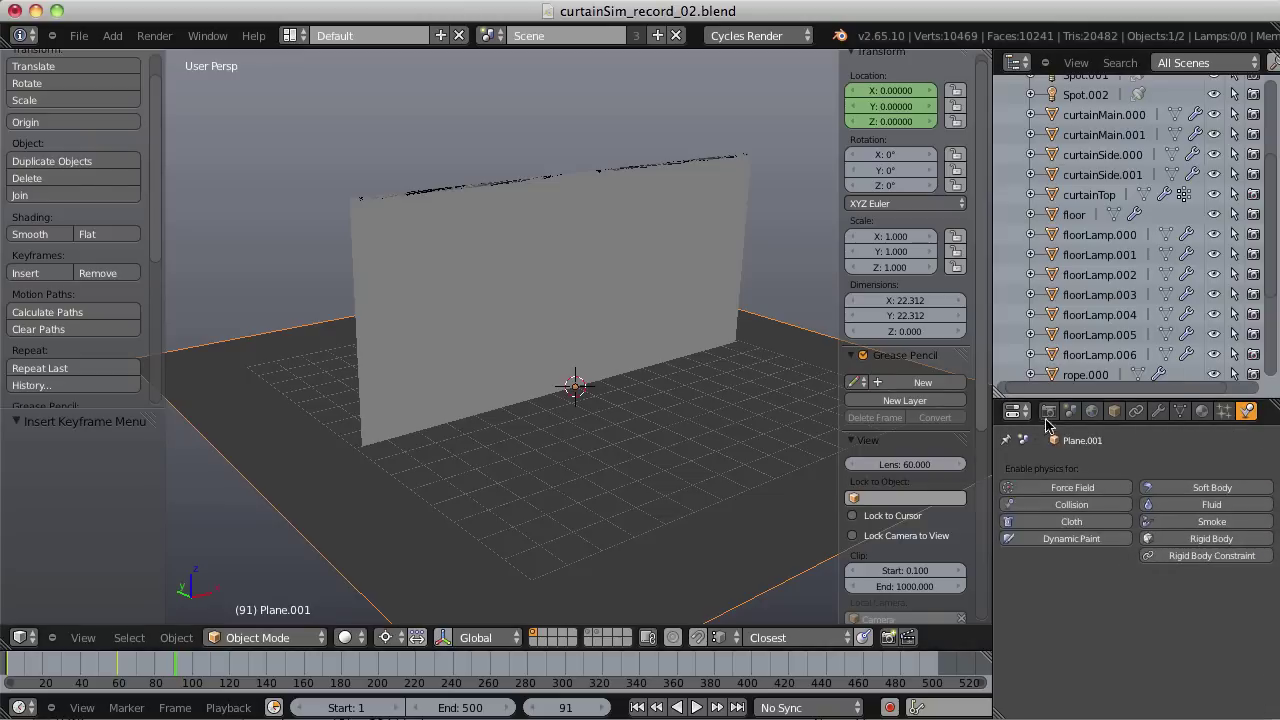
pyautogui.click(1062, 506)
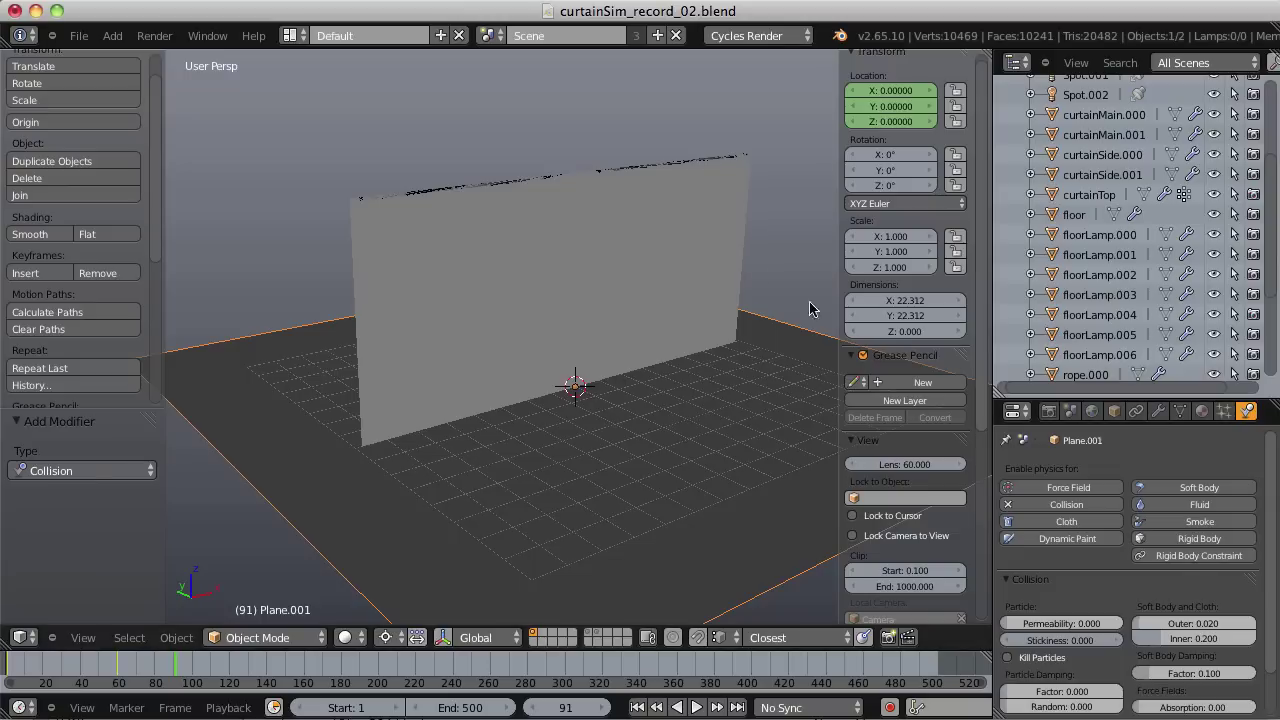
pyautogui.click(637, 707)
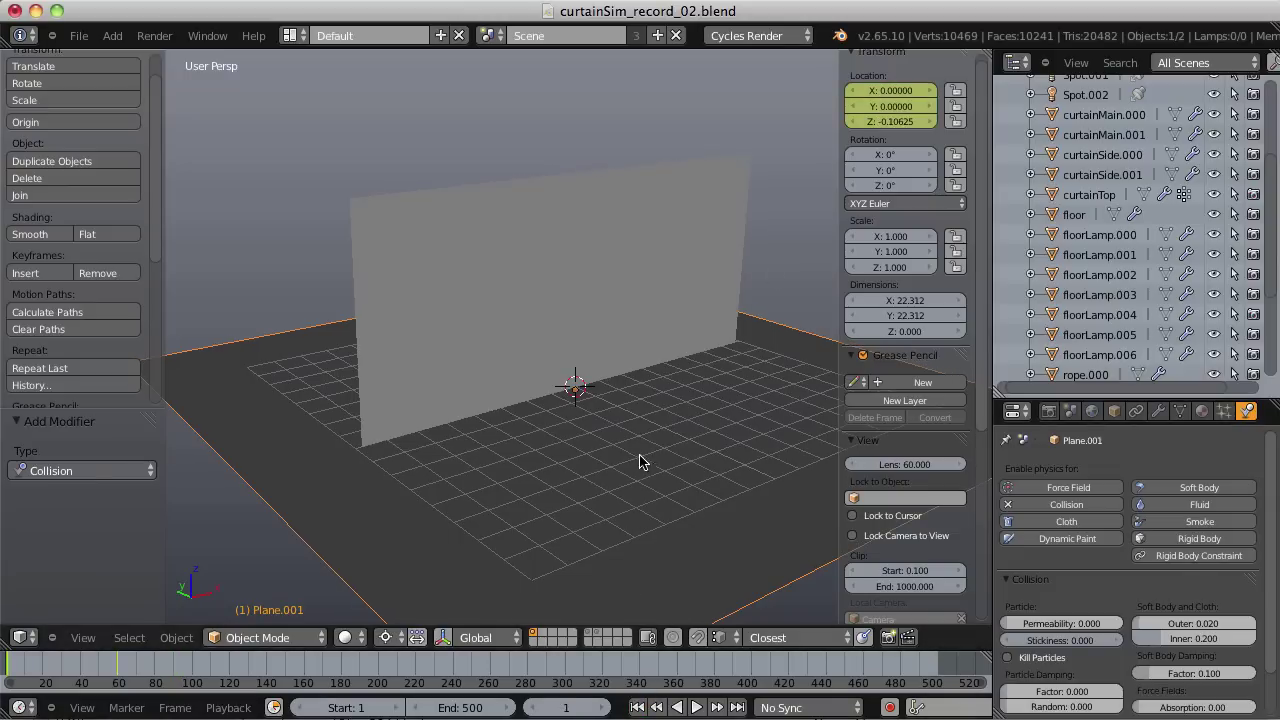
pyautogui.scroll(2, 638, 334)
# Play the cloth simulation to frame 179 and view the hem on the floor from front and left.
pyautogui.scroll(1, 638, 356)
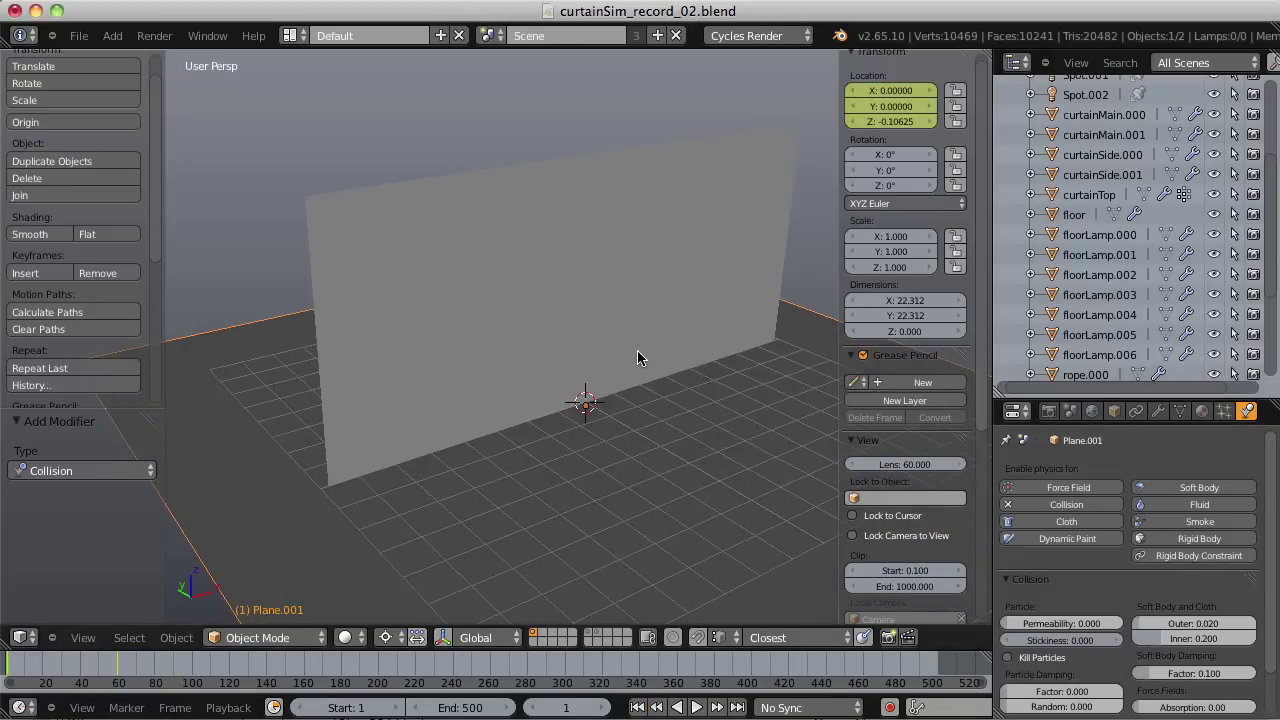
pyautogui.hotkey('alt', 'a')
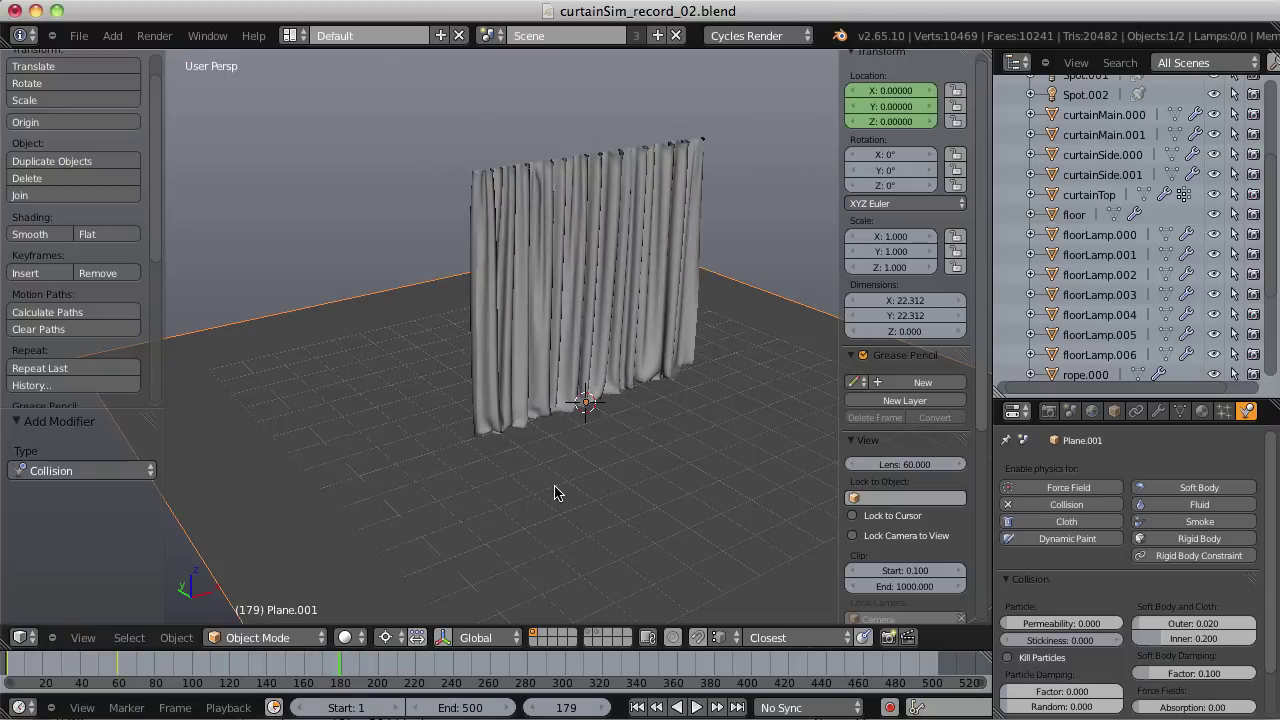
pyautogui.scroll(5, 643, 357)
pyautogui.moveTo(643, 357); pyautogui.dragTo(391, 437, button='middle')
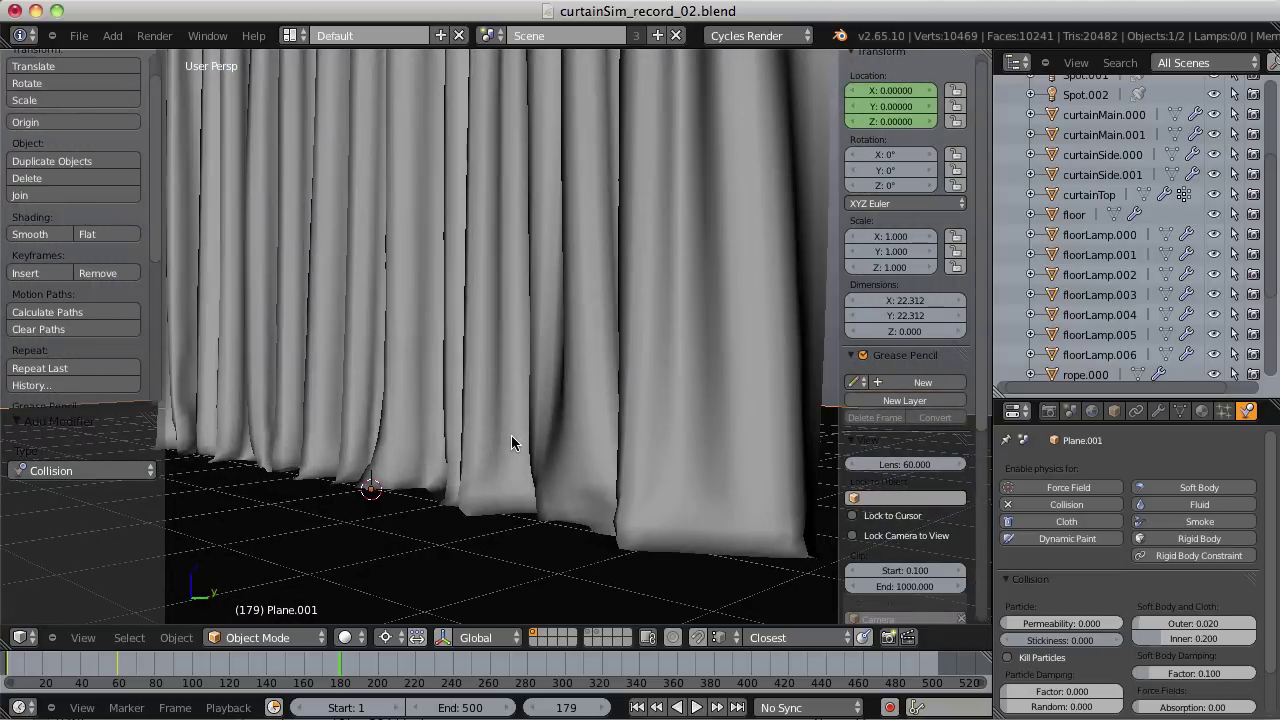
pyautogui.moveTo(511, 436); pyautogui.dragTo(519, 348, button='middle')
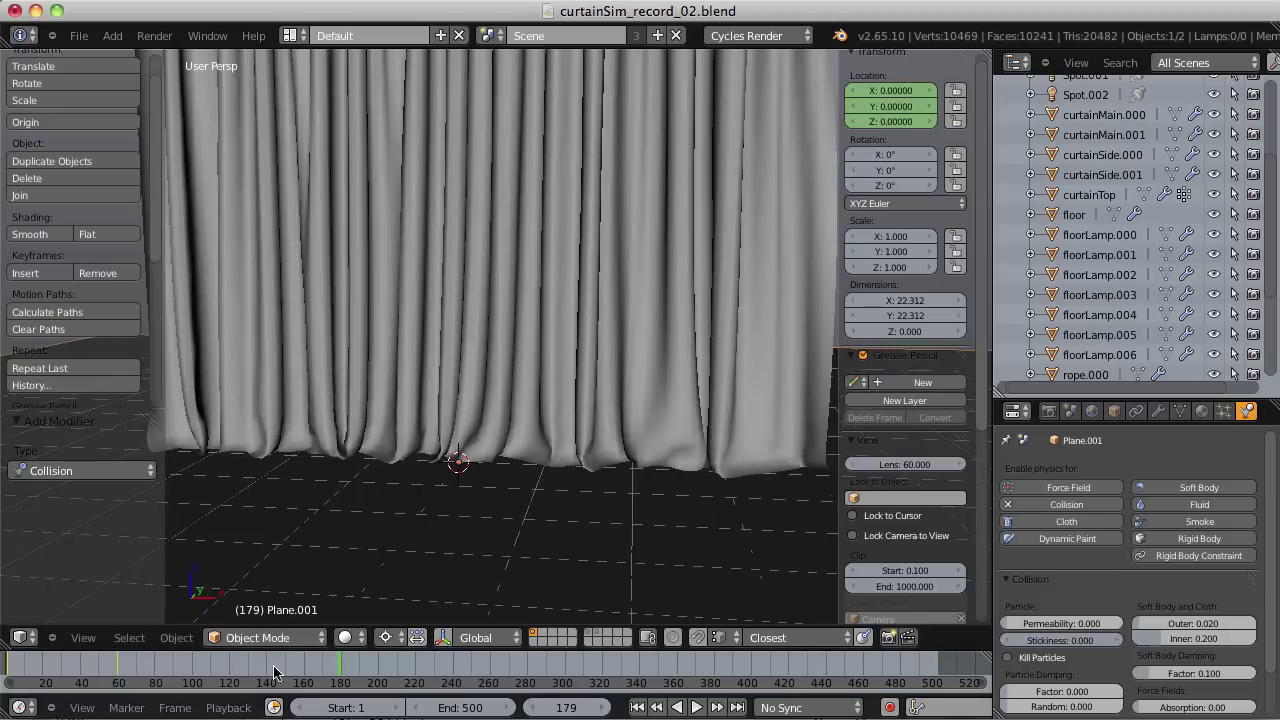
pyautogui.moveTo(580, 449); pyautogui.dragTo(793, 480, button='middle')
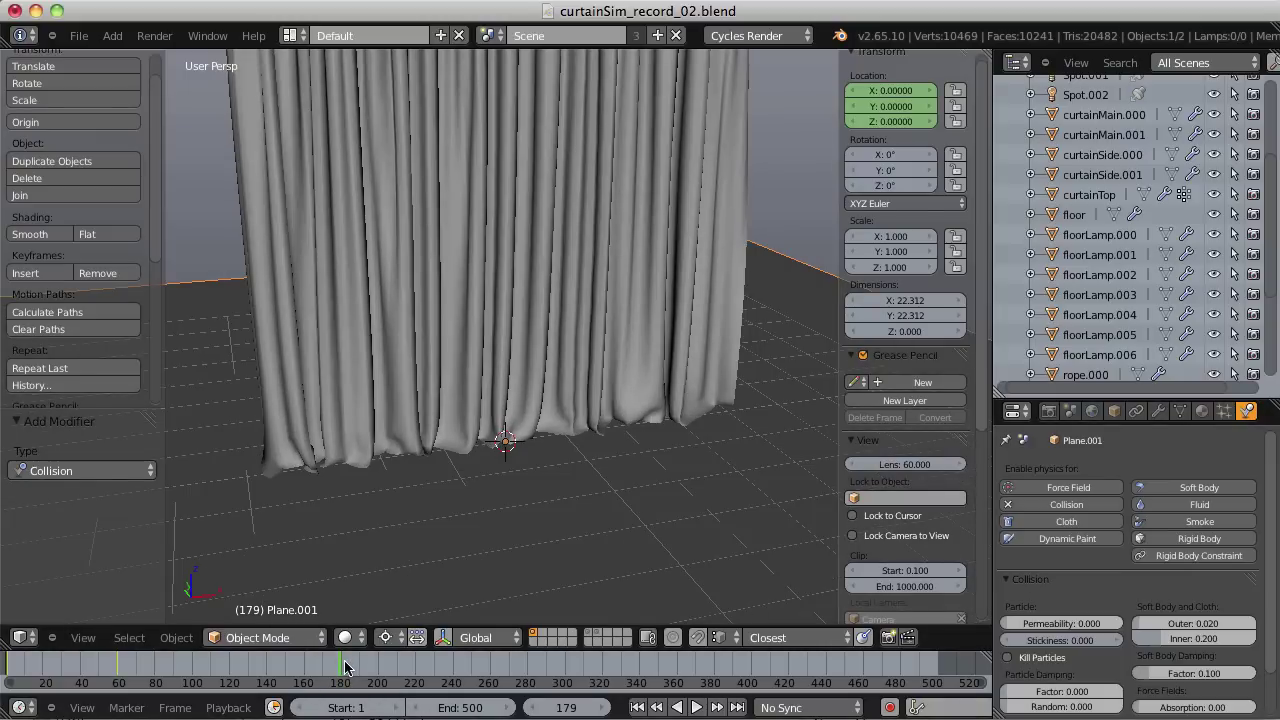
# Scrub back to frame 123 and orbit in closer to the pleated curtain.
pyautogui.moveTo(344, 667); pyautogui.dragTo(237, 669)
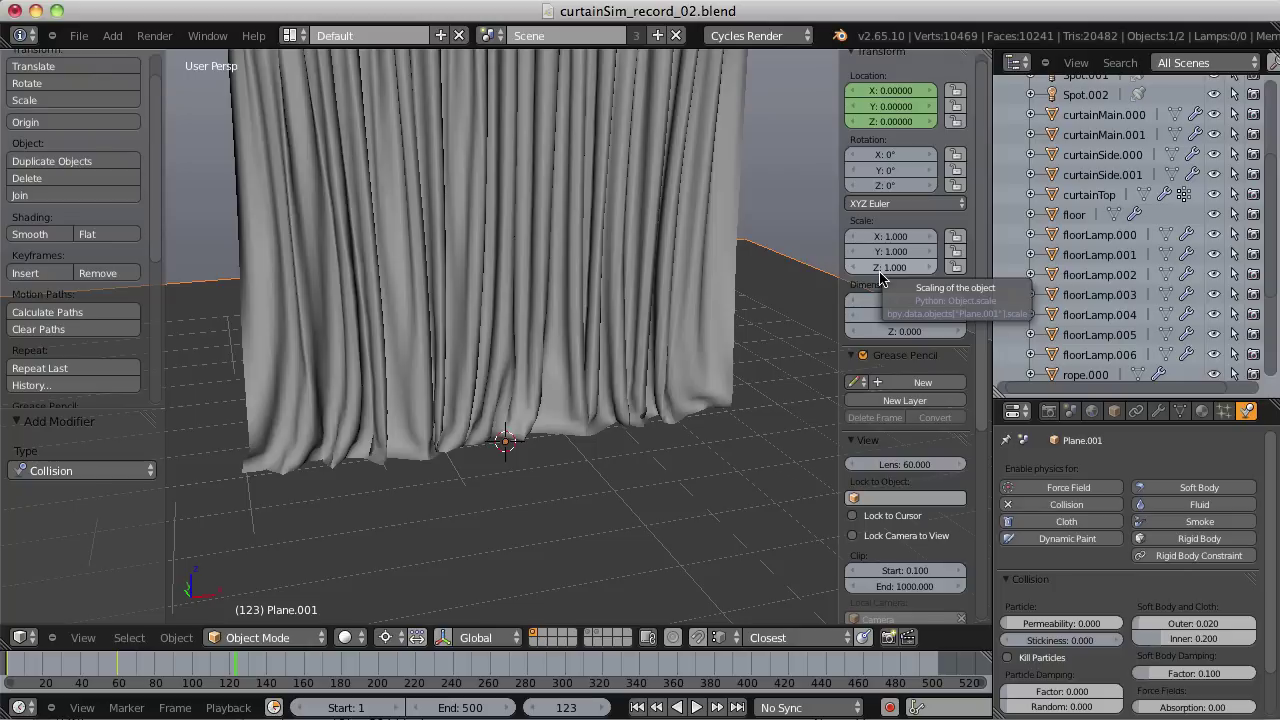
pyautogui.moveTo(760, 262); pyautogui.dragTo(585, 249, button='middle')
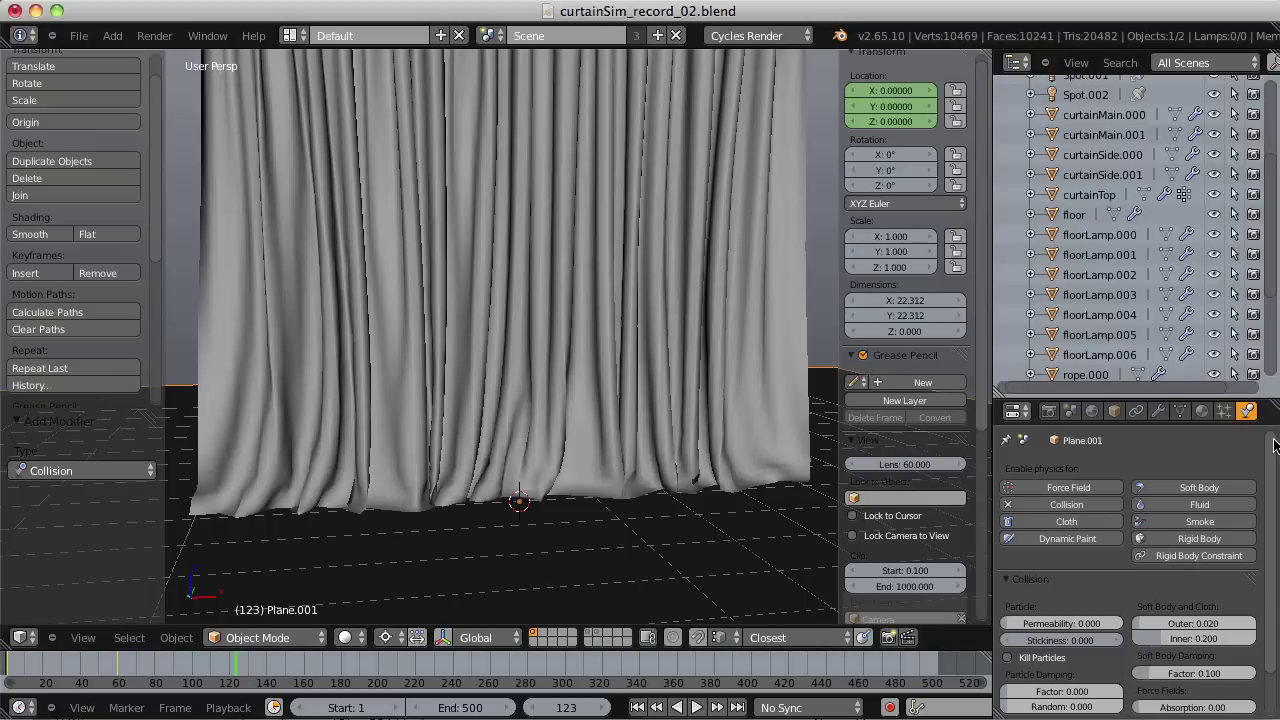
# Select the curtain Plane and apply the Denim cloth preset (structural 40, bending 10).
pyautogui.rightClick(739, 310)
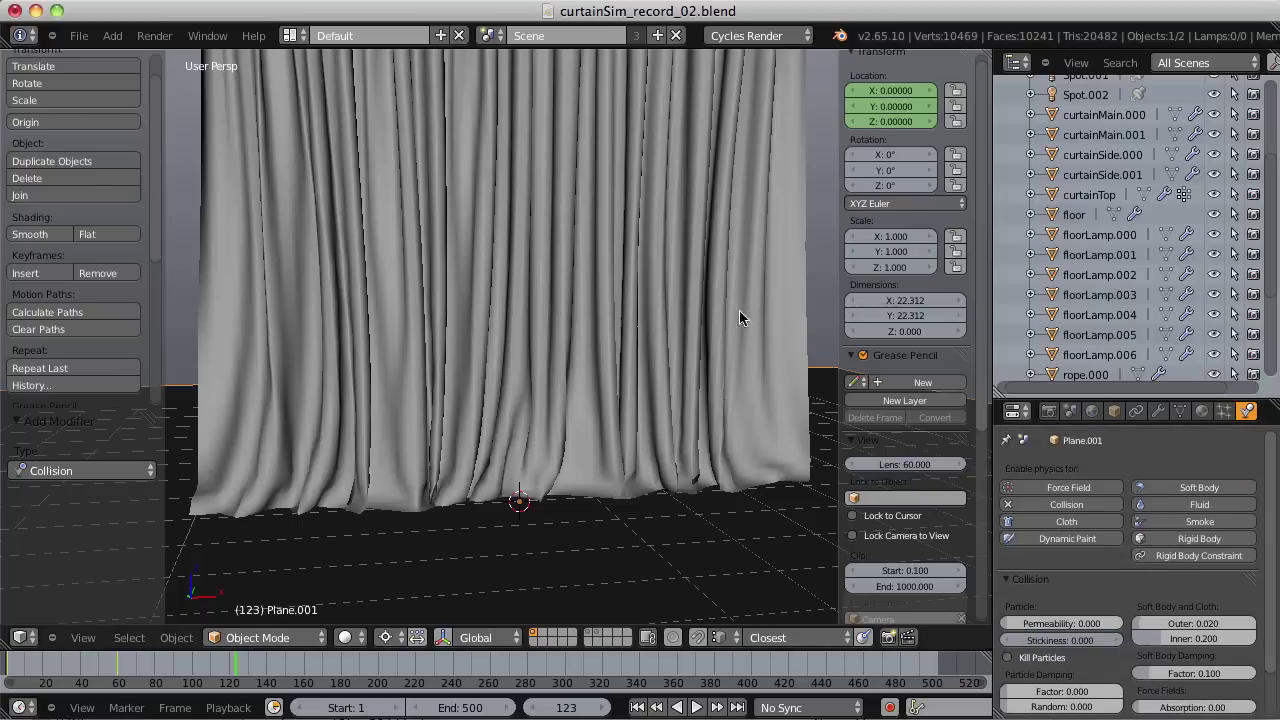
pyautogui.scroll(-3, 1130, 560)
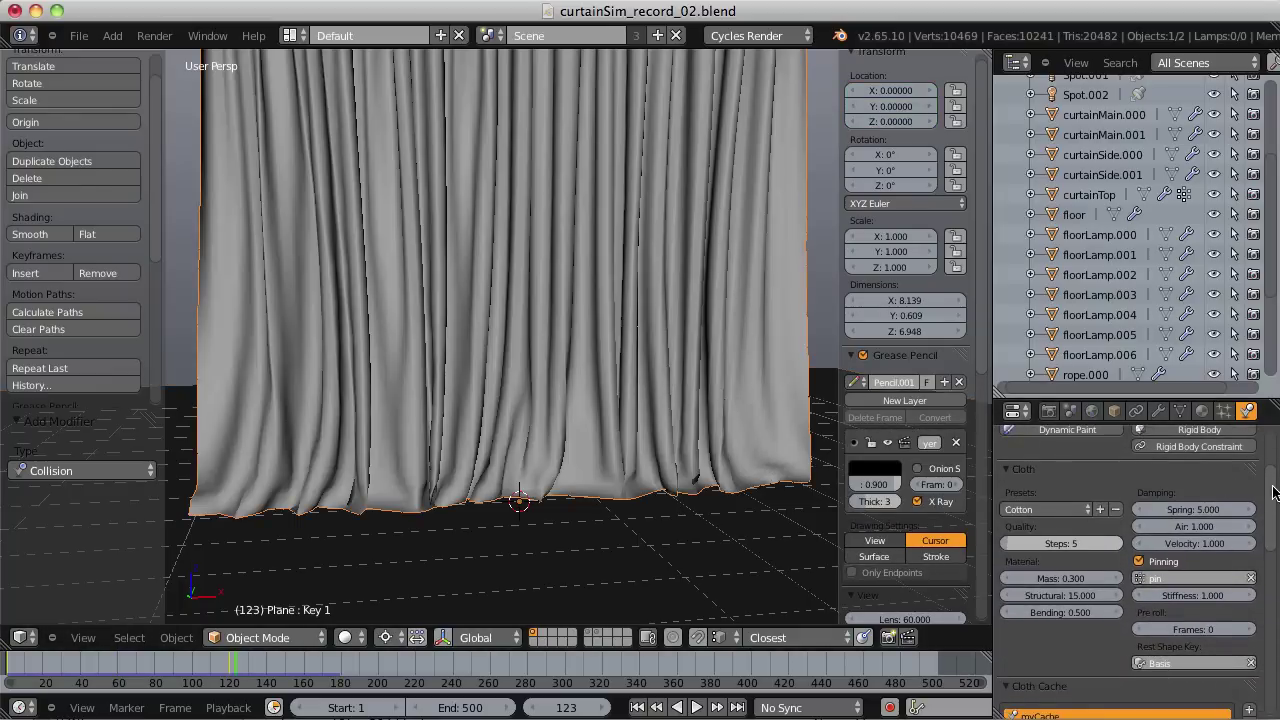
pyautogui.scroll(-1, 1273, 493)
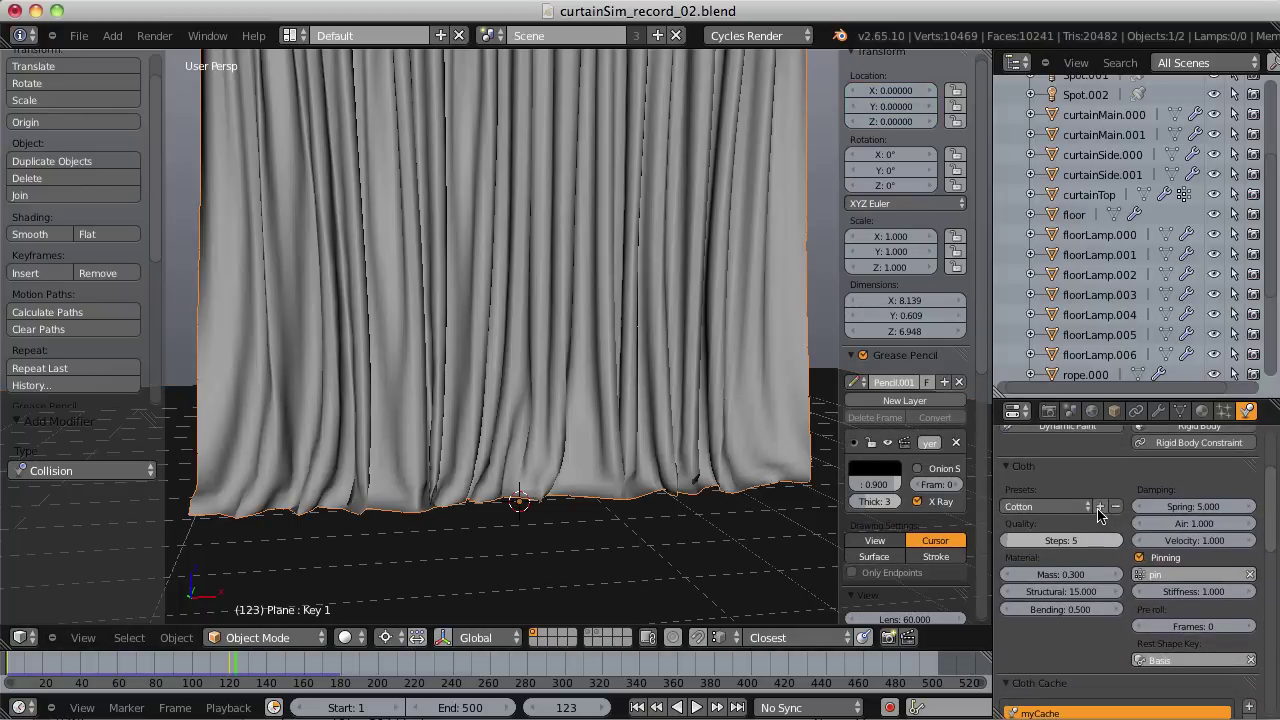
pyautogui.click(1066, 507)
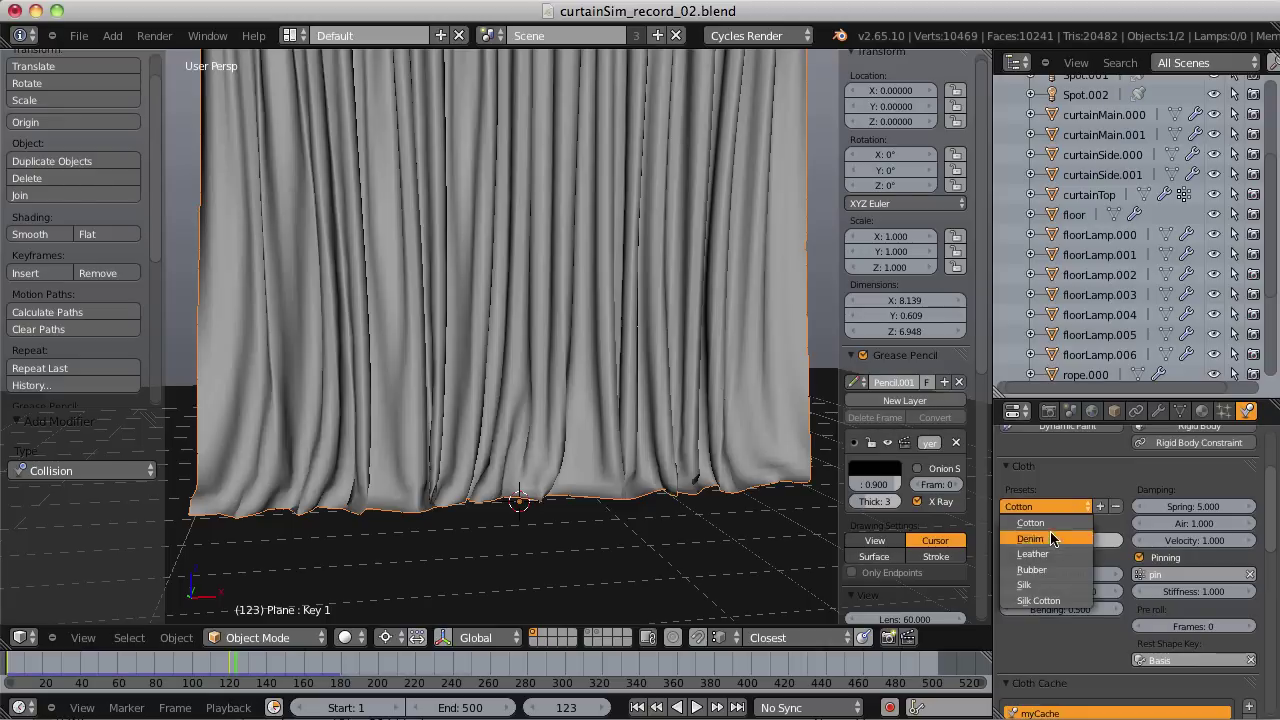
pyautogui.click(1050, 519)
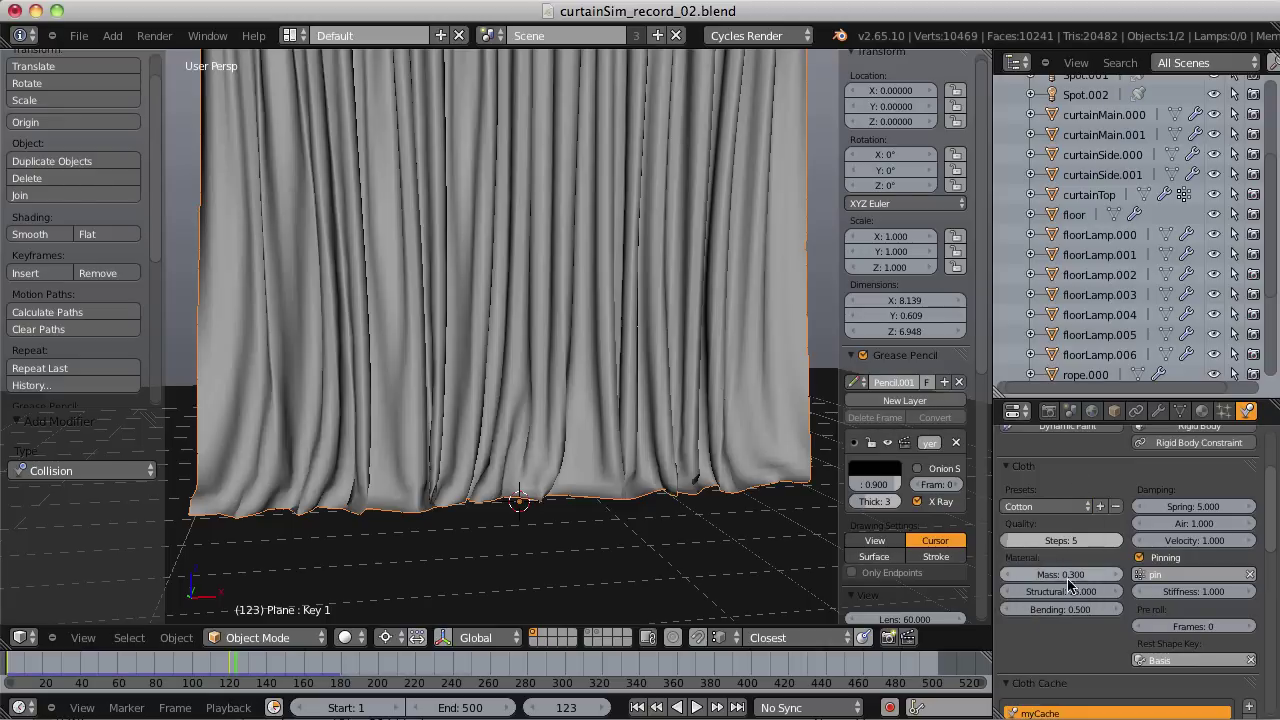
pyautogui.click(1075, 508)
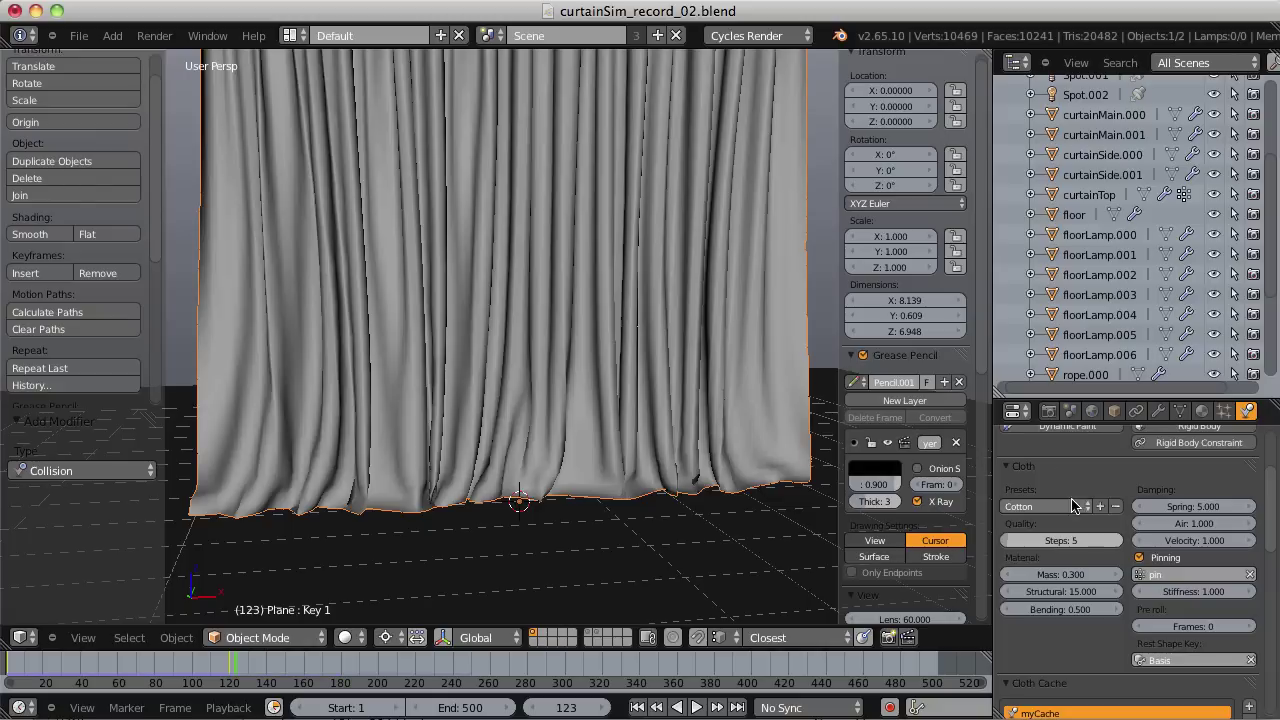
pyautogui.click(1062, 506)
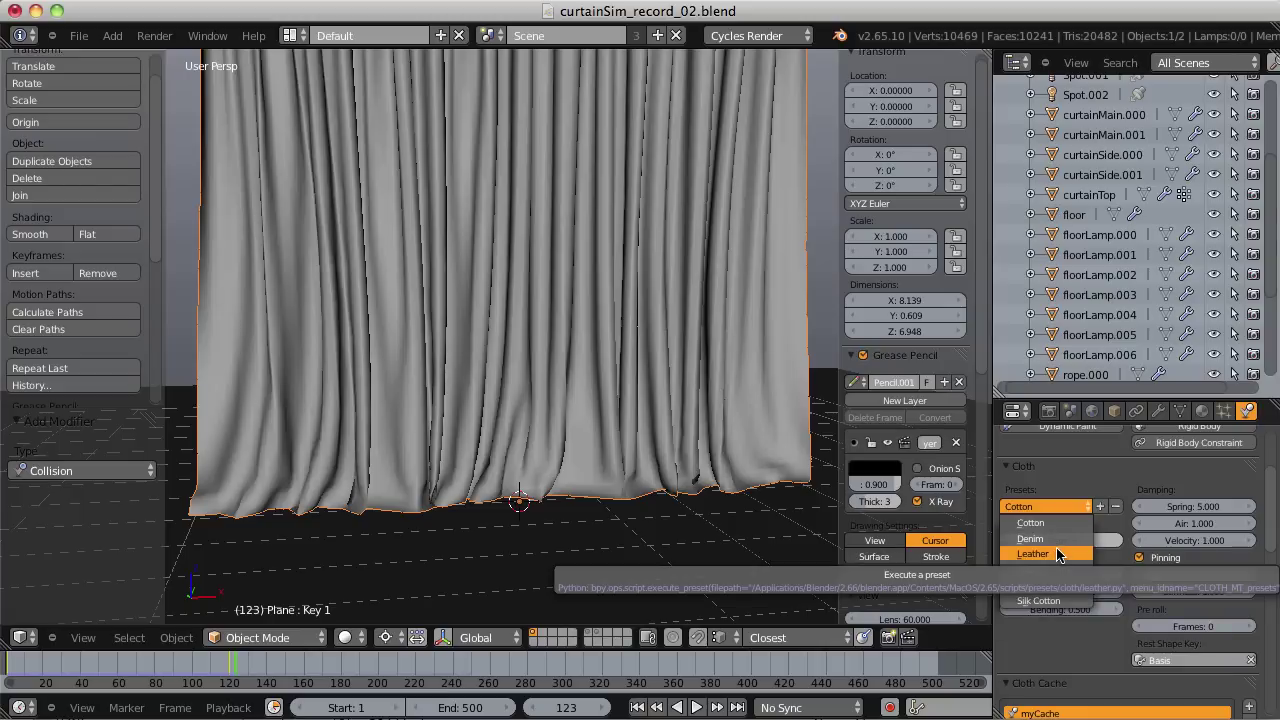
pyautogui.click(1056, 539)
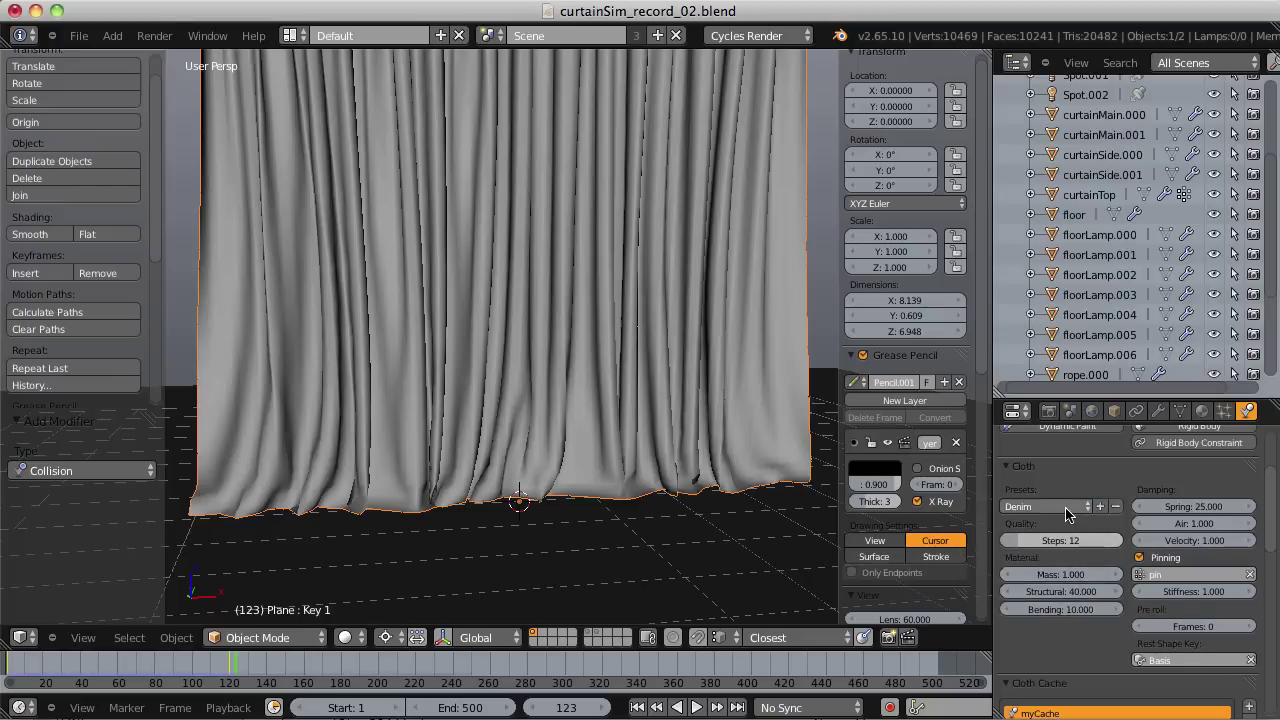
# Apply the Silk cloth preset (mass 0.150, structural 5, bending 0.050).
pyautogui.click(1062, 507)
pyautogui.click(1033, 584)
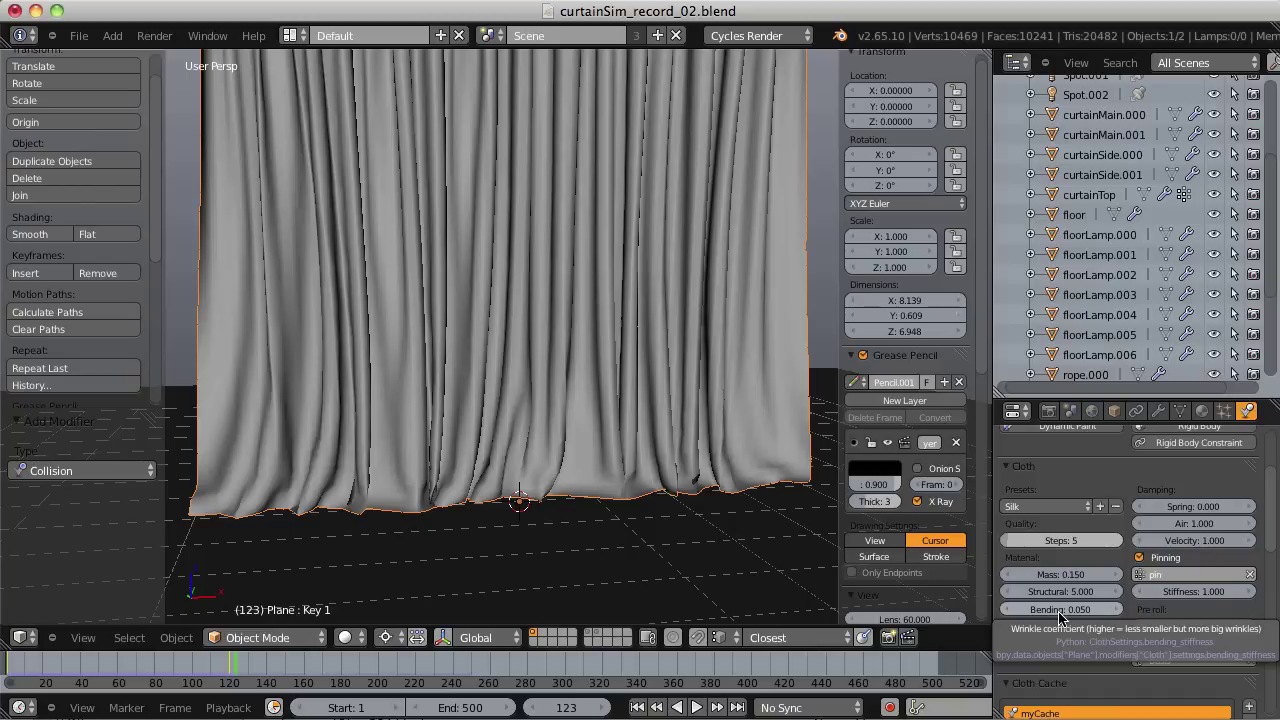
# Pick Leather from the cloth Presets list, then reopen the list.
pyautogui.click(1050, 507)
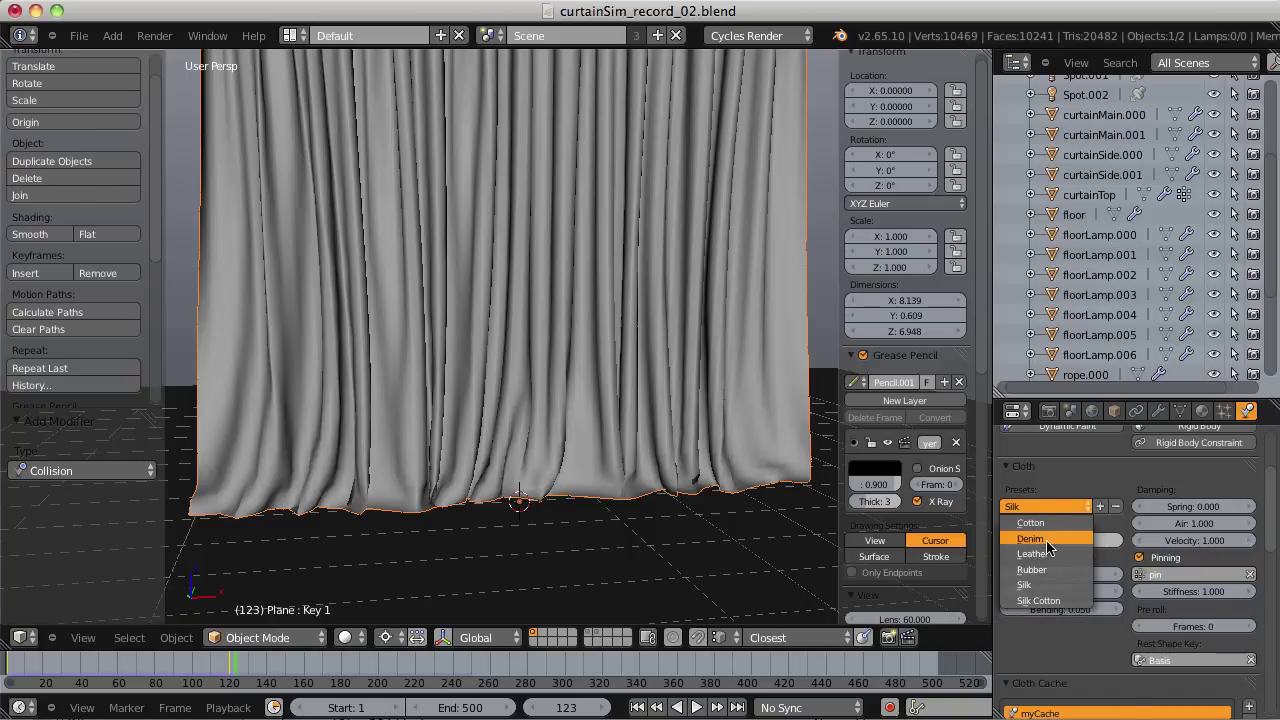
pyautogui.click(1034, 554)
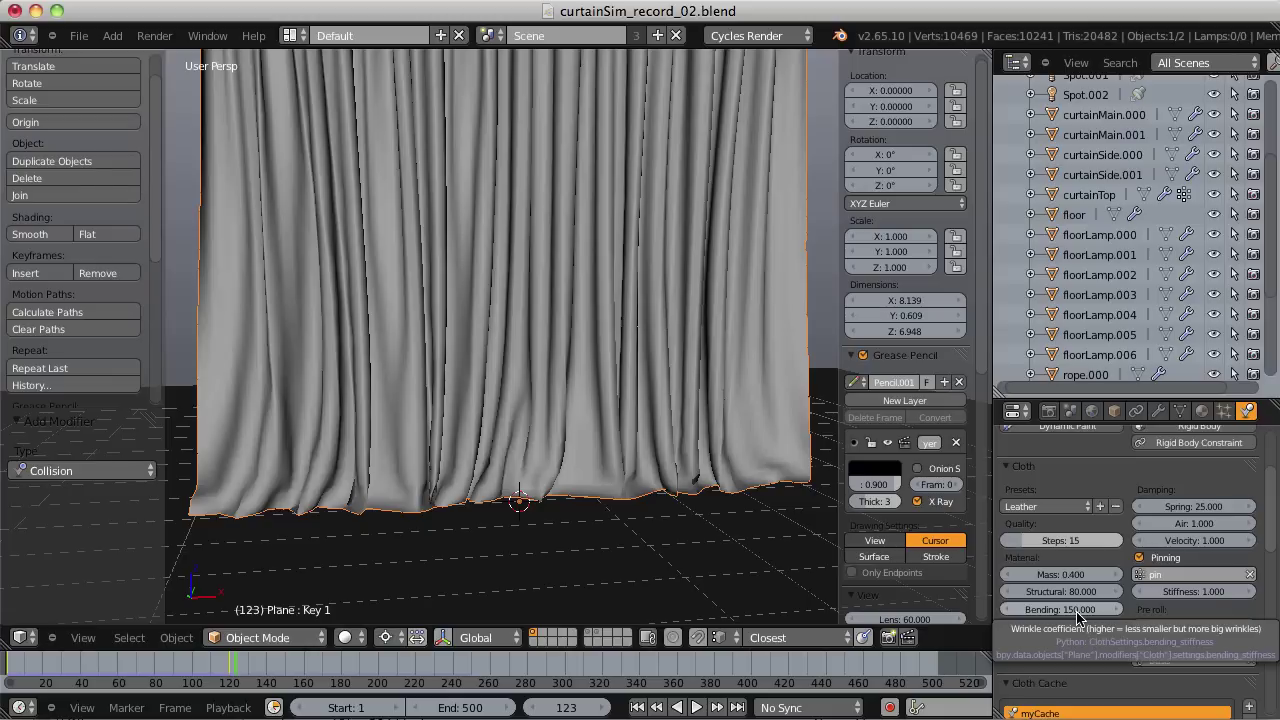
pyautogui.click(1047, 506)
# Choose the Cotton entry from the curtain's Cloth Presets dropdown.
pyautogui.click(1050, 530)
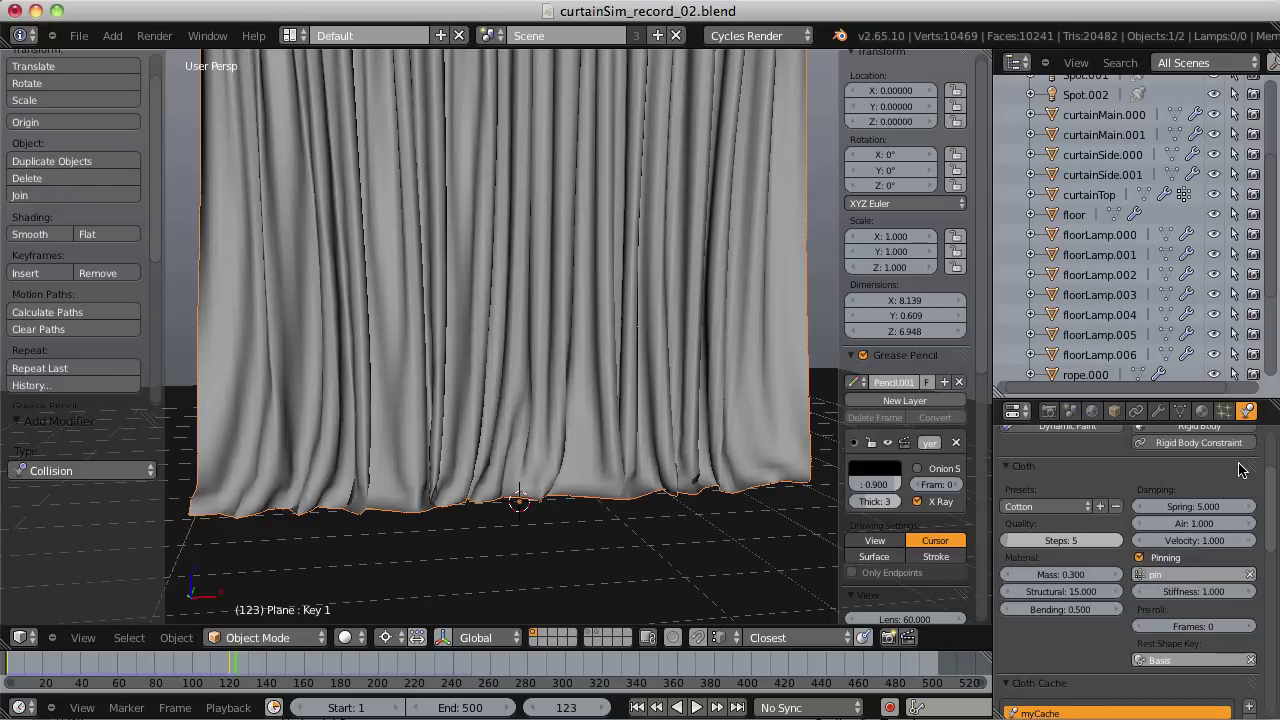
# Orbit and zoom the viewport to inspect the curtain's lower folds and hem.
pyautogui.moveTo(715, 336); pyautogui.dragTo(580, 177, button='middle')
pyautogui.scroll(5, 589, 240)
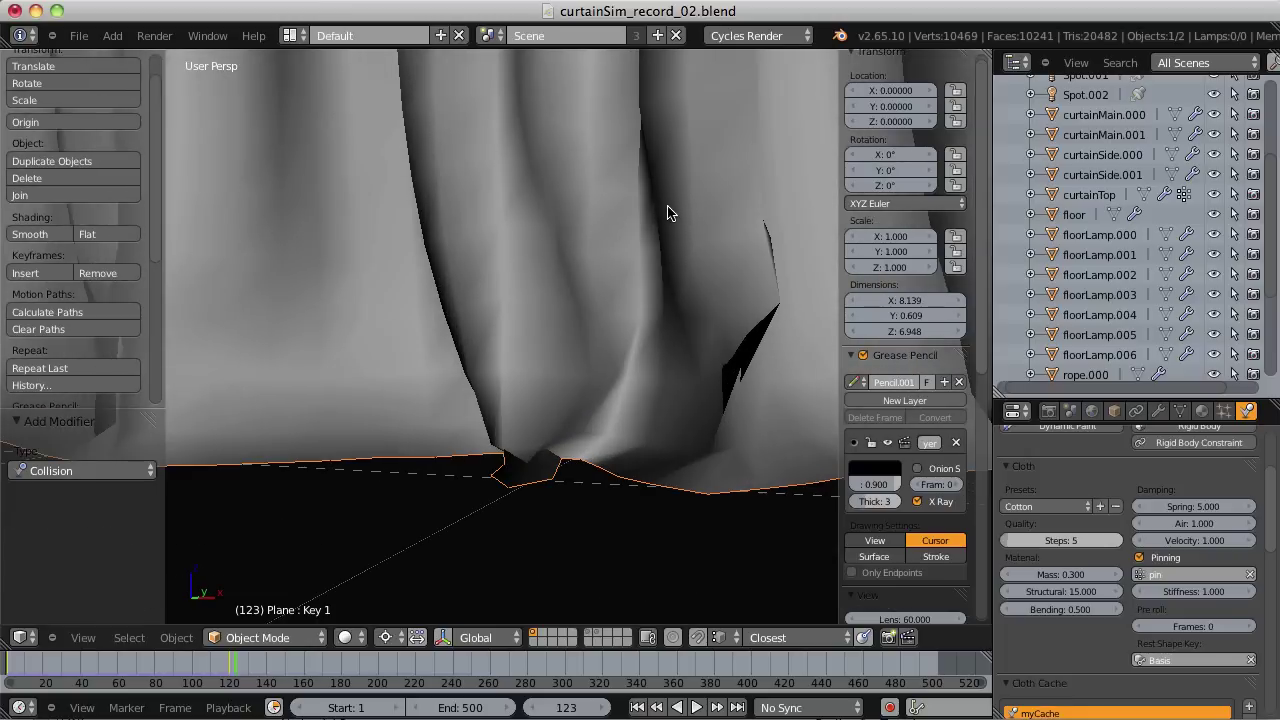
pyautogui.moveTo(663, 209); pyautogui.dragTo(644, 220, button='middle')
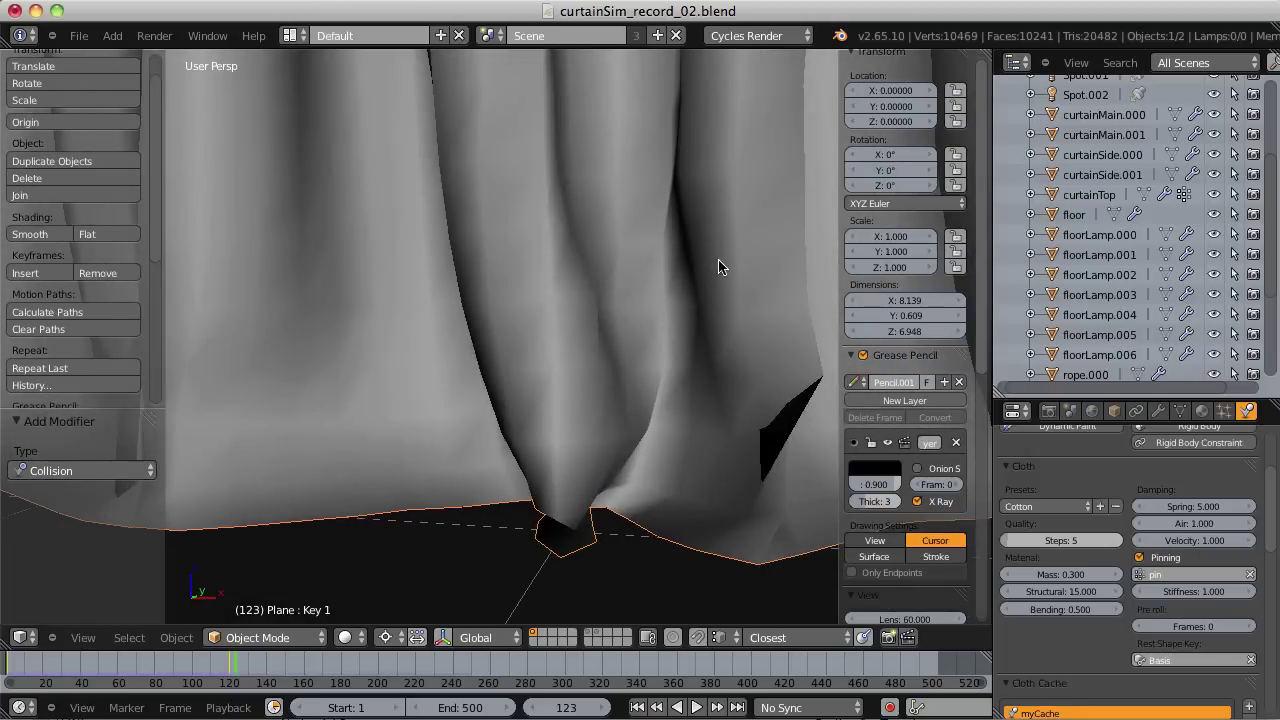
pyautogui.moveTo(720, 266); pyautogui.dragTo(786, 262, button='middle')
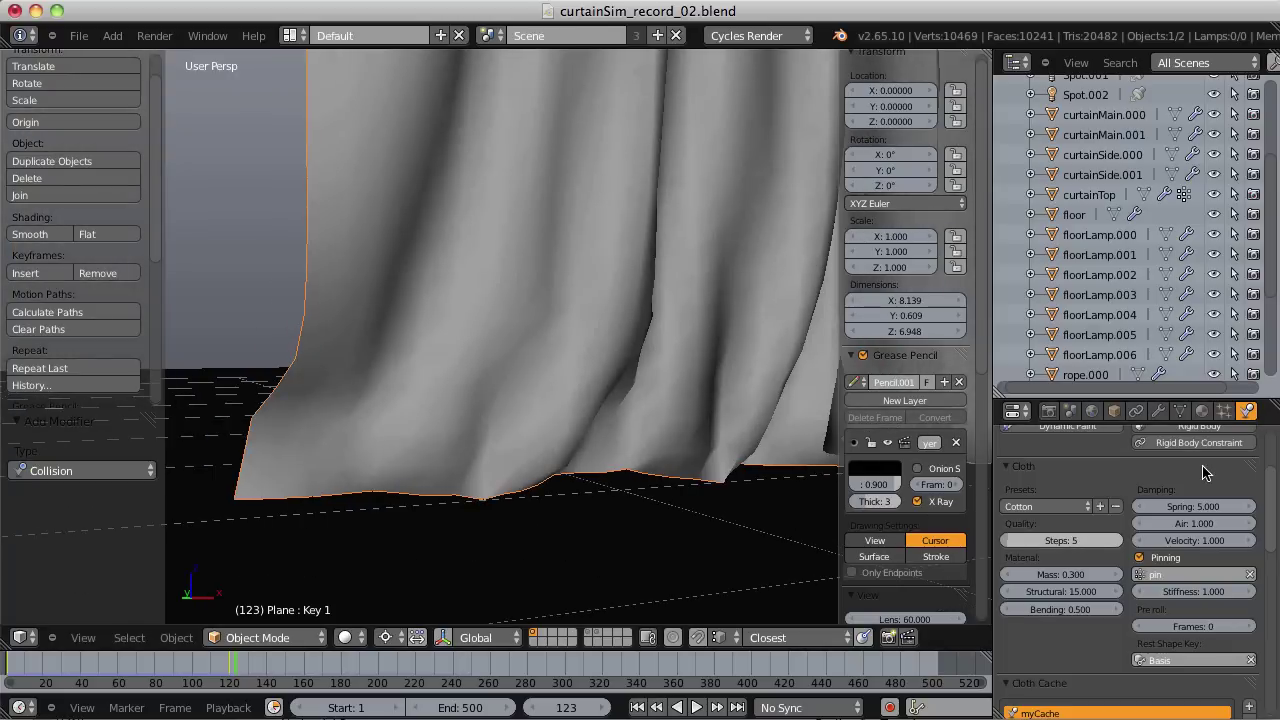
# Collapse the Cloth Cache panel so the Cloth Collision settings are visible.
pyautogui.moveTo(1268, 487); pyautogui.dragTo(1270, 510)
pyautogui.scroll(-4, 1074, 457)
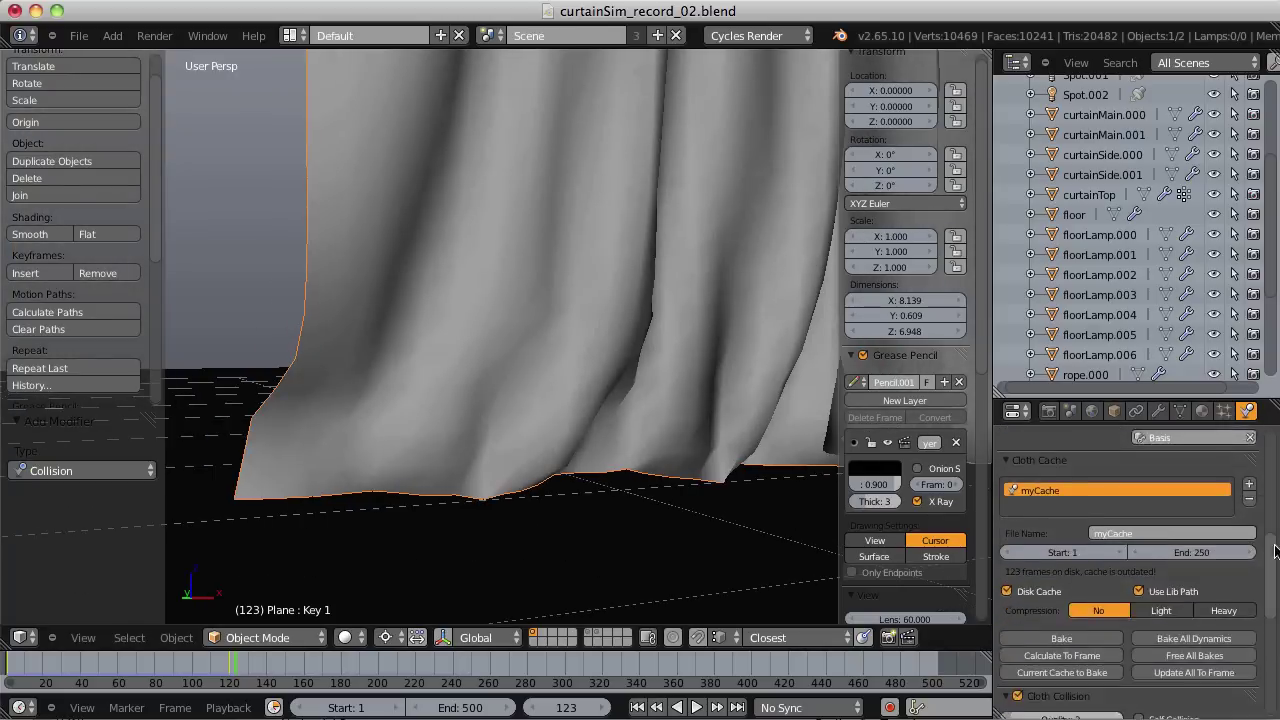
pyautogui.click(1055, 432)
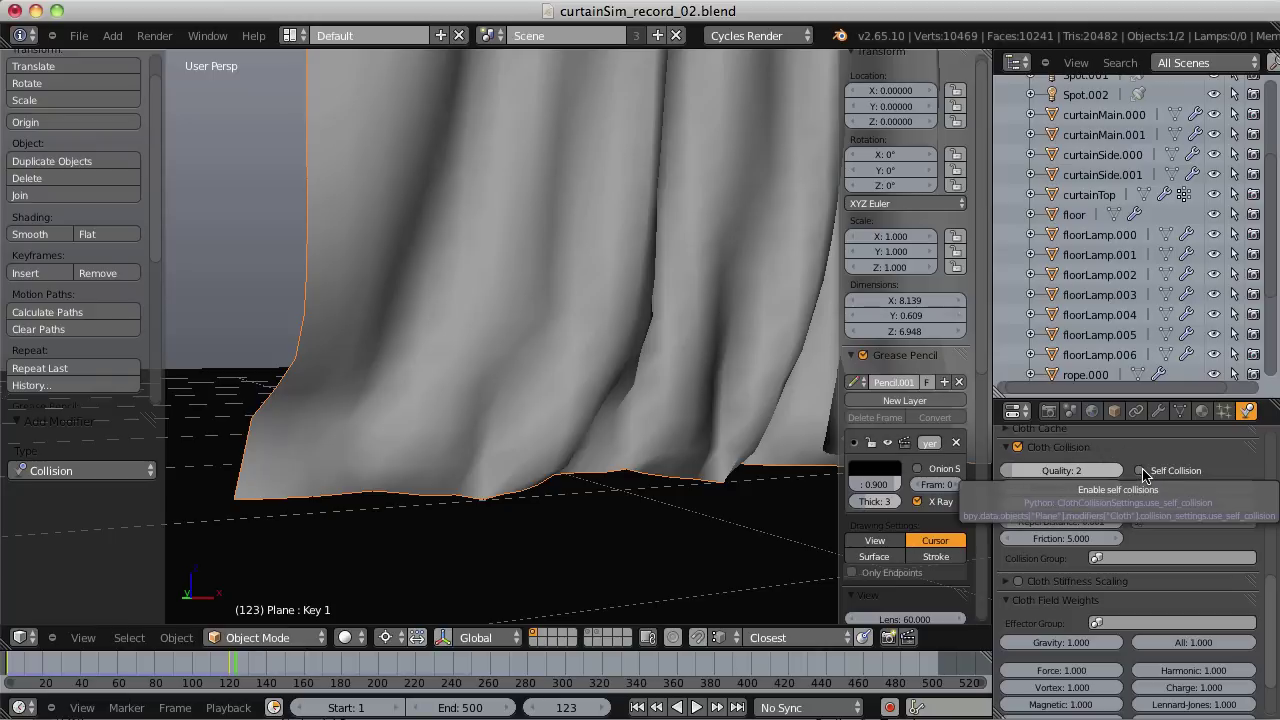
pyautogui.moveTo(689, 230); pyautogui.dragTo(619, 284, button='middle')
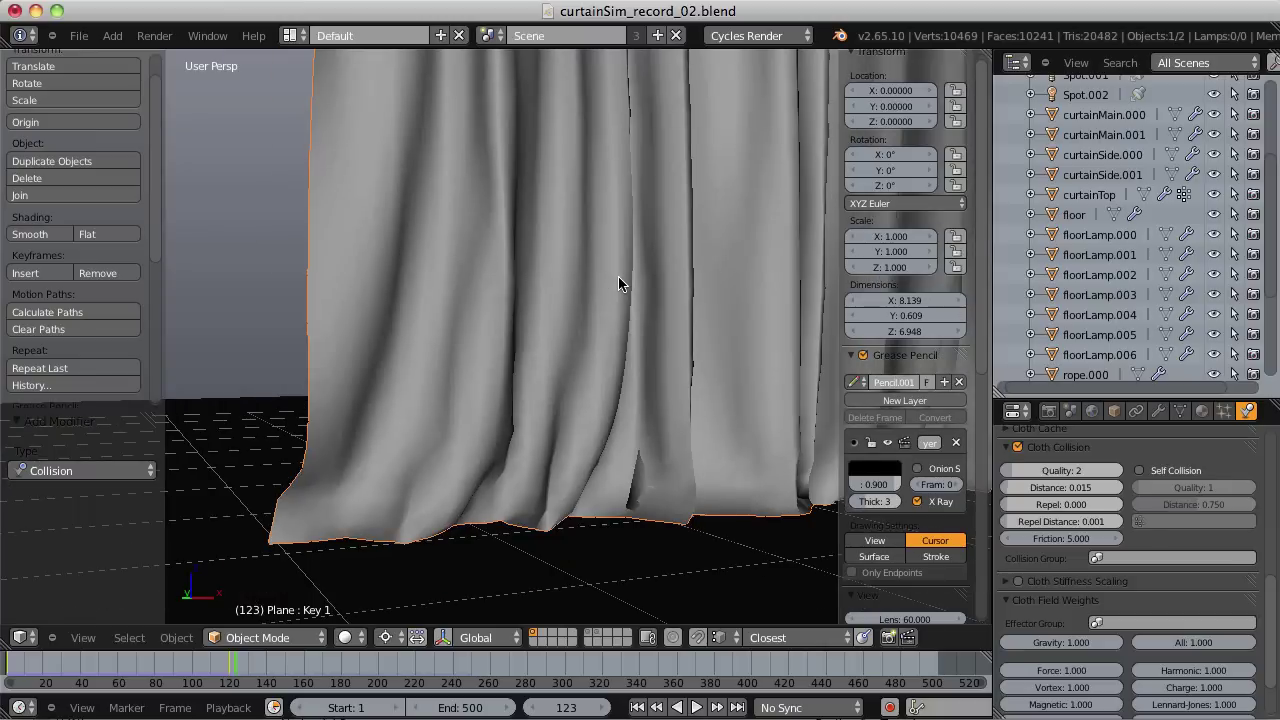
pyautogui.moveTo(660, 327); pyautogui.dragTo(557, 514, button='middle')
pyautogui.moveTo(629, 457); pyautogui.dragTo(617, 432, button='middle')
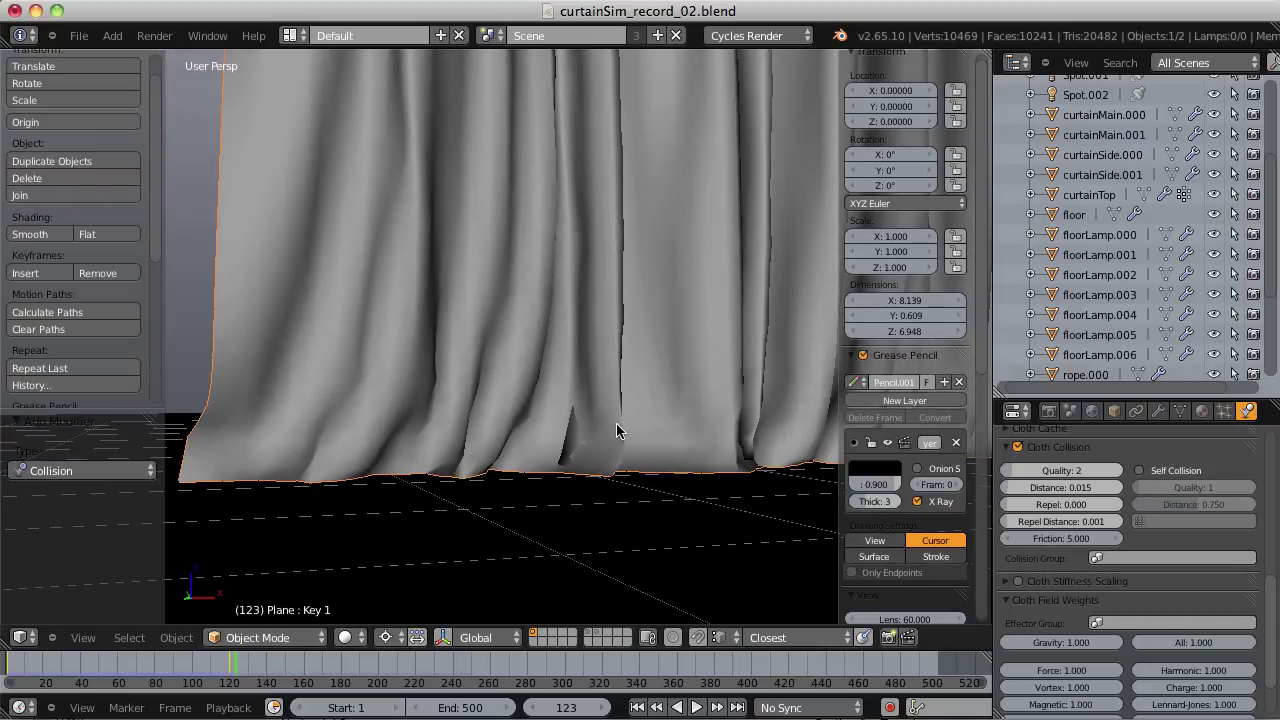
pyautogui.moveTo(663, 414); pyautogui.dragTo(653, 358, button='middle')
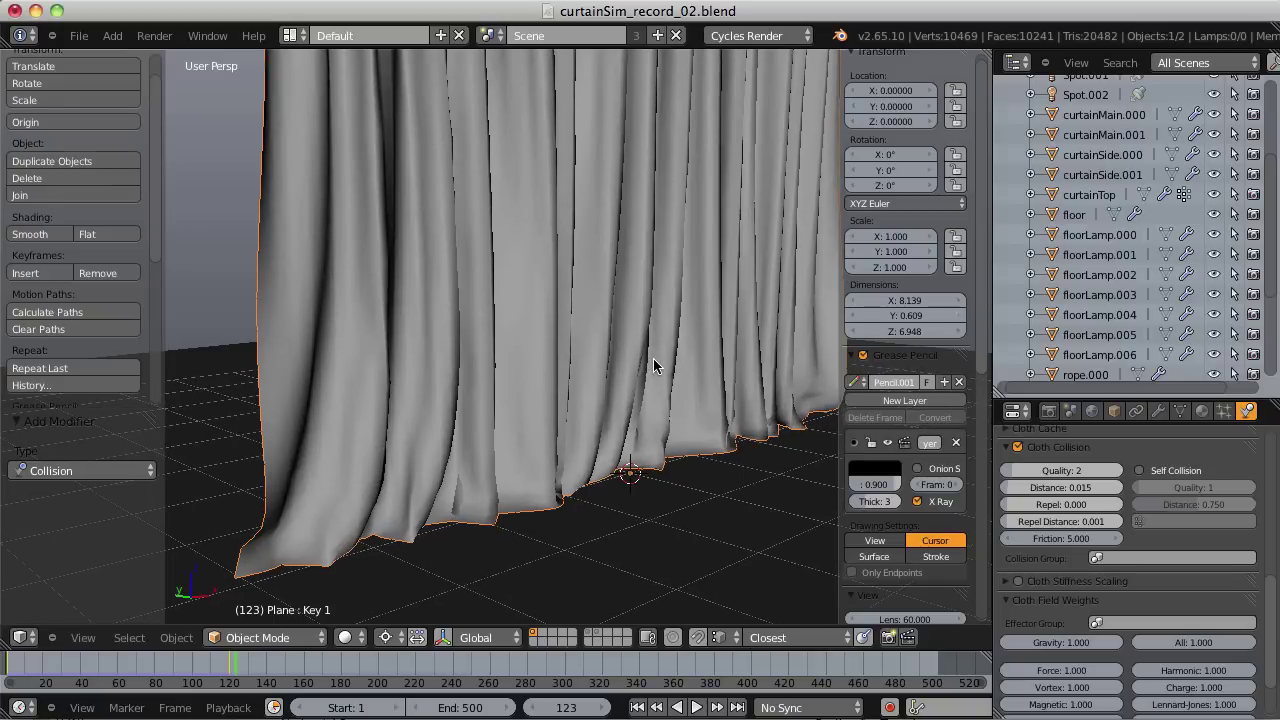
# Tick Self Collision in the curtain's Cloth Collision panel.
pyautogui.click(1139, 470)
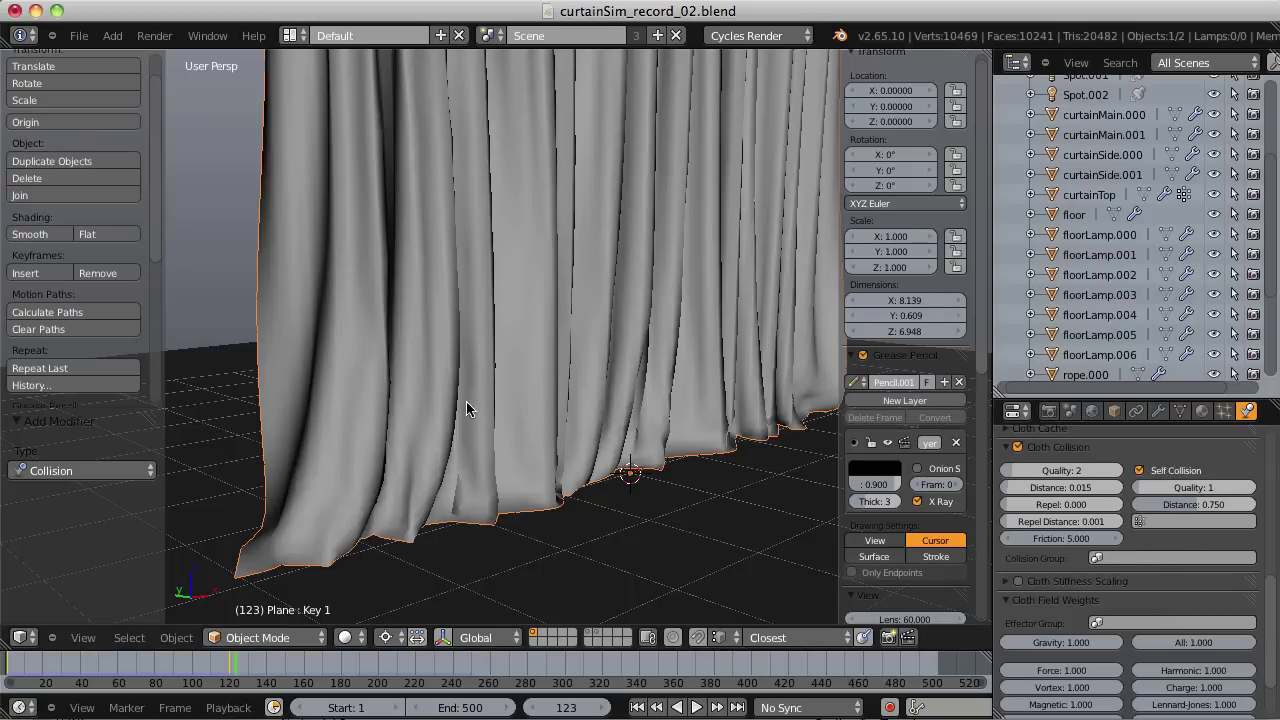
# Replay the cloth simulation from frame 1 and stop it at frame 144.
pyautogui.scroll(-5, 535, 390)
pyautogui.moveTo(520, 420); pyautogui.dragTo(577, 371, button='middle')
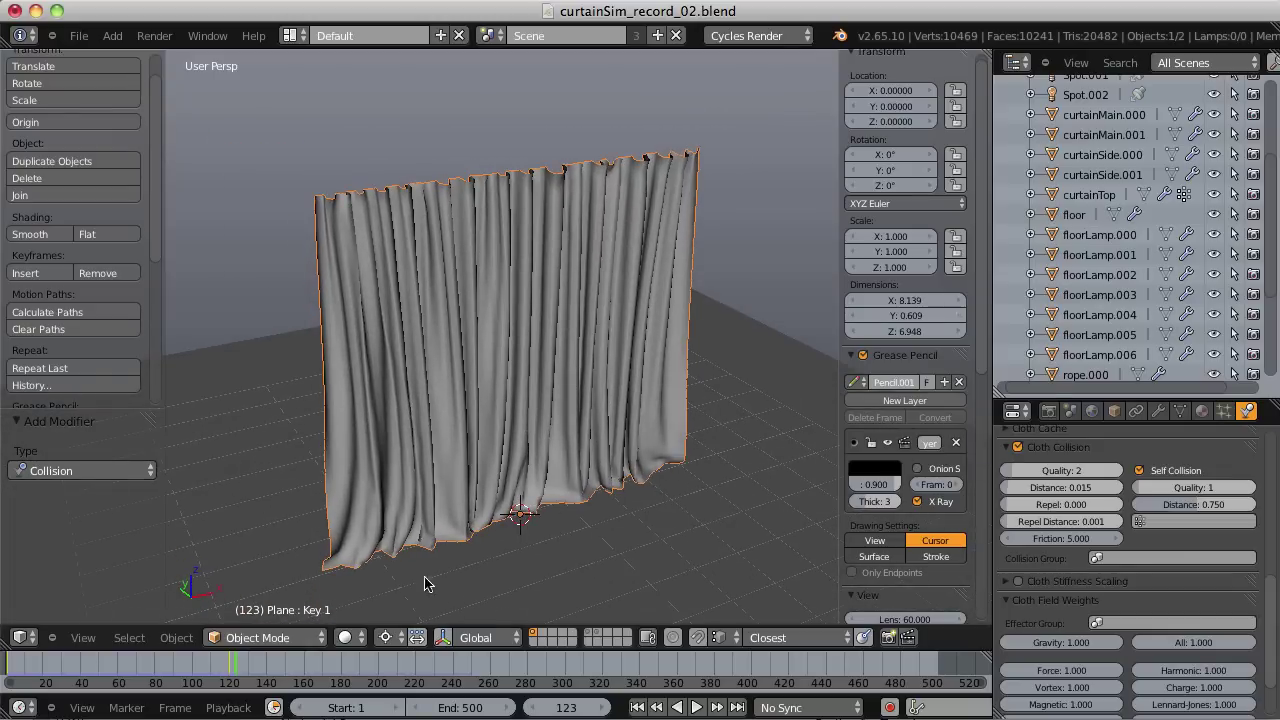
pyautogui.hotkey('shift', 'Left')
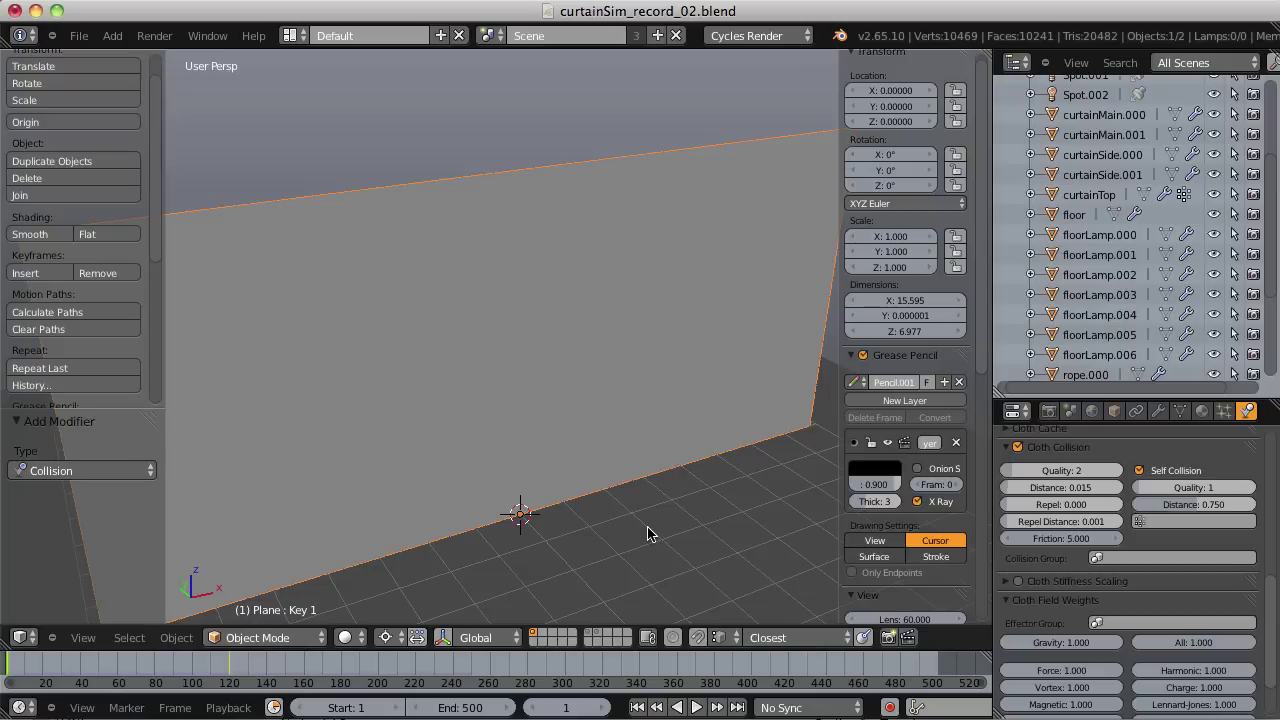
pyautogui.hotkey('alt', 'a')
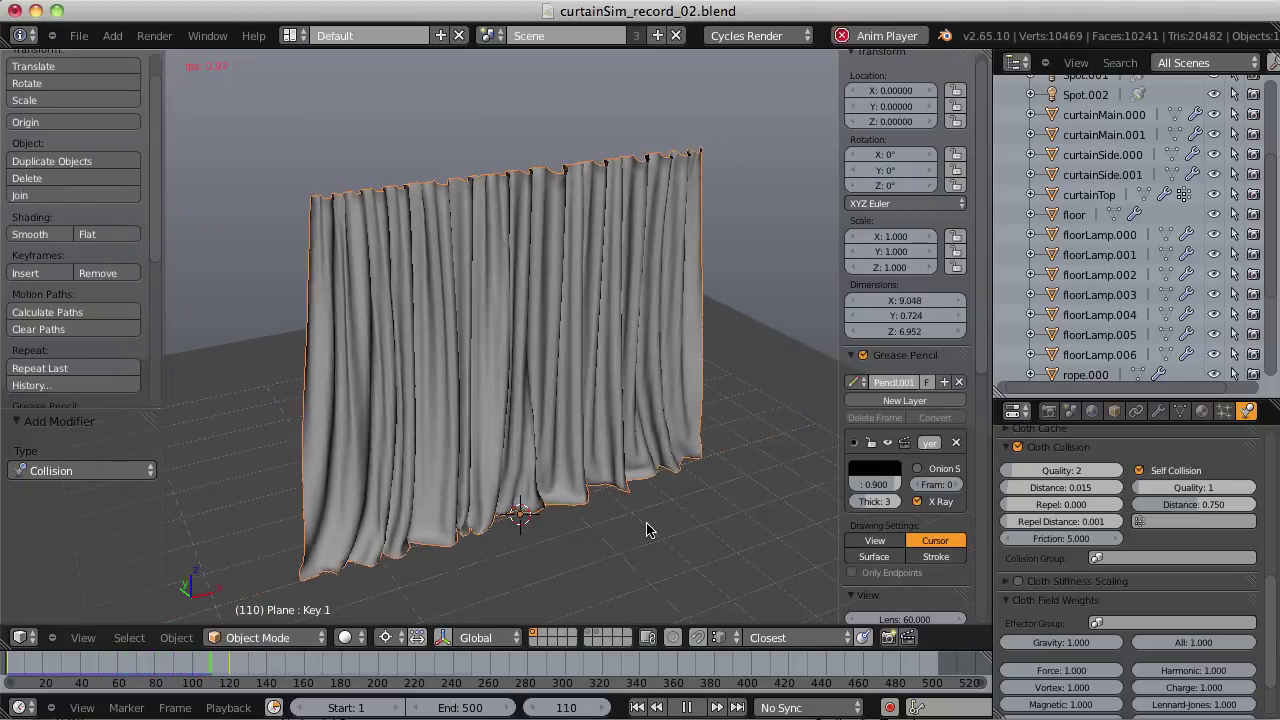
pyautogui.hotkey('alt', 'a')
# Orbit around the curtain to inspect its self-colliding pleats from above and the front.
pyautogui.moveTo(646, 530); pyautogui.dragTo(520, 372, button='middle')
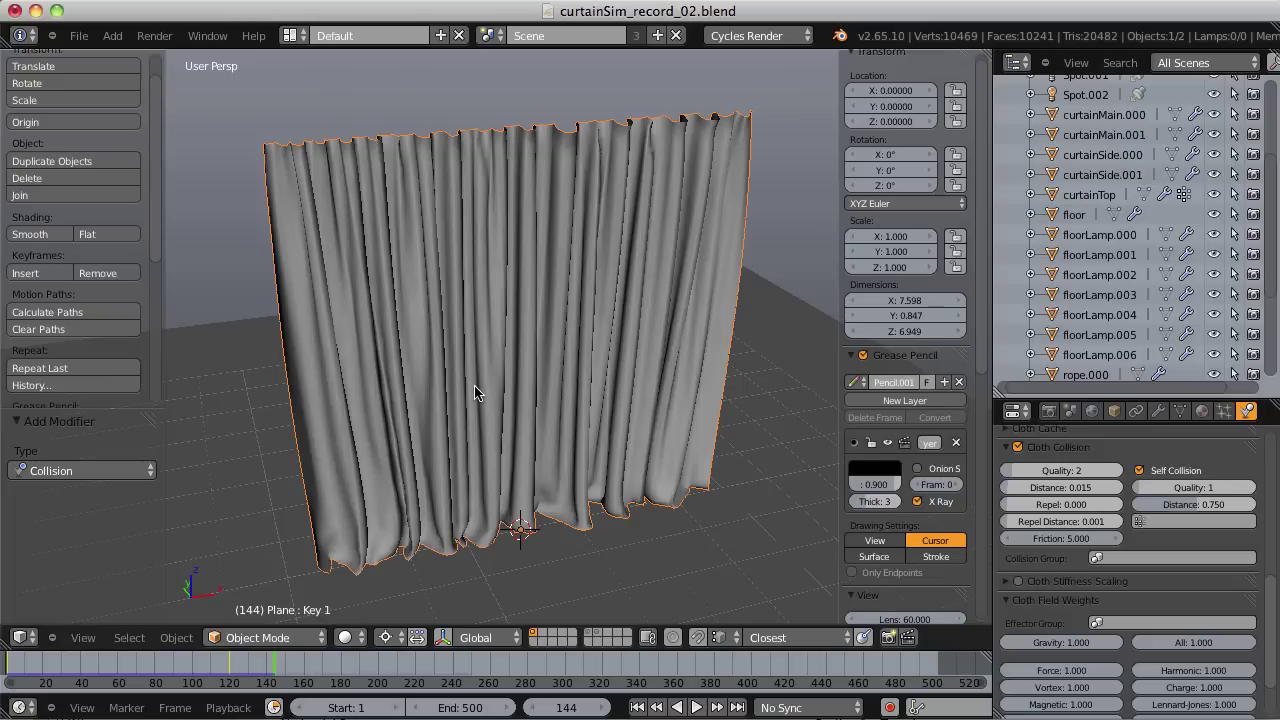
pyautogui.moveTo(475, 392); pyautogui.dragTo(546, 486, button='middle')
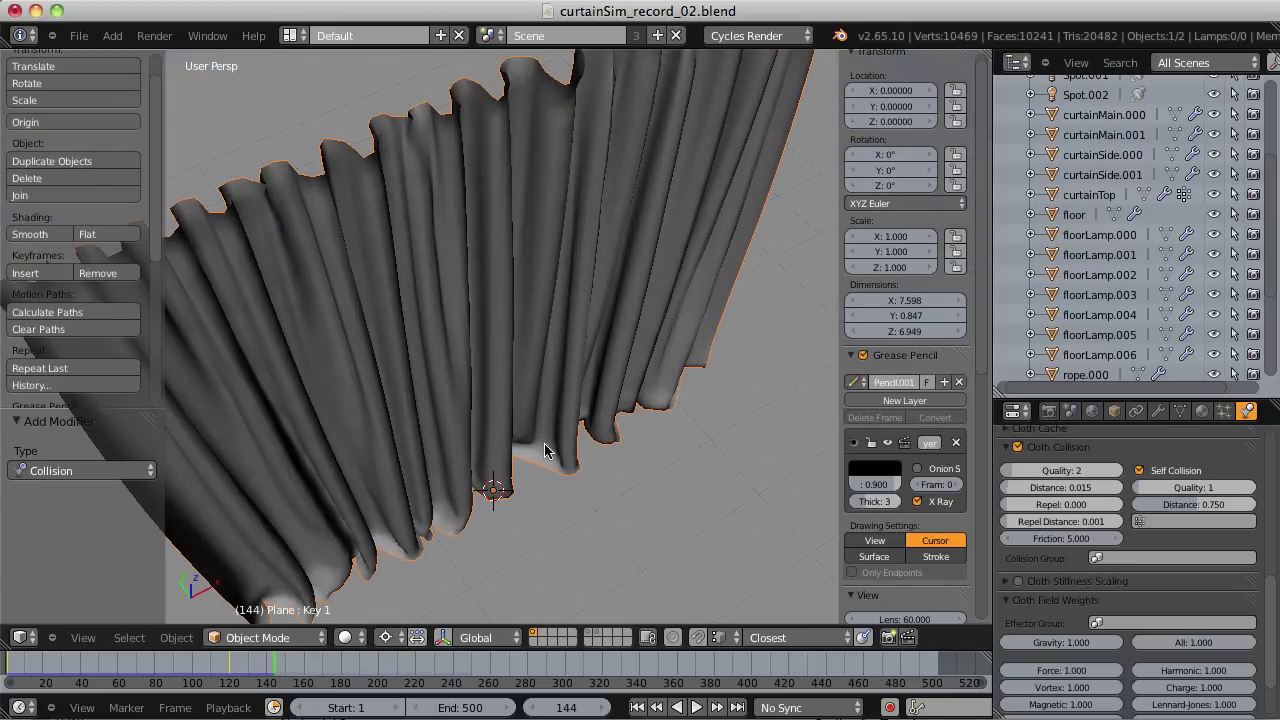
pyautogui.moveTo(551, 457); pyautogui.dragTo(516, 325, button='middle')
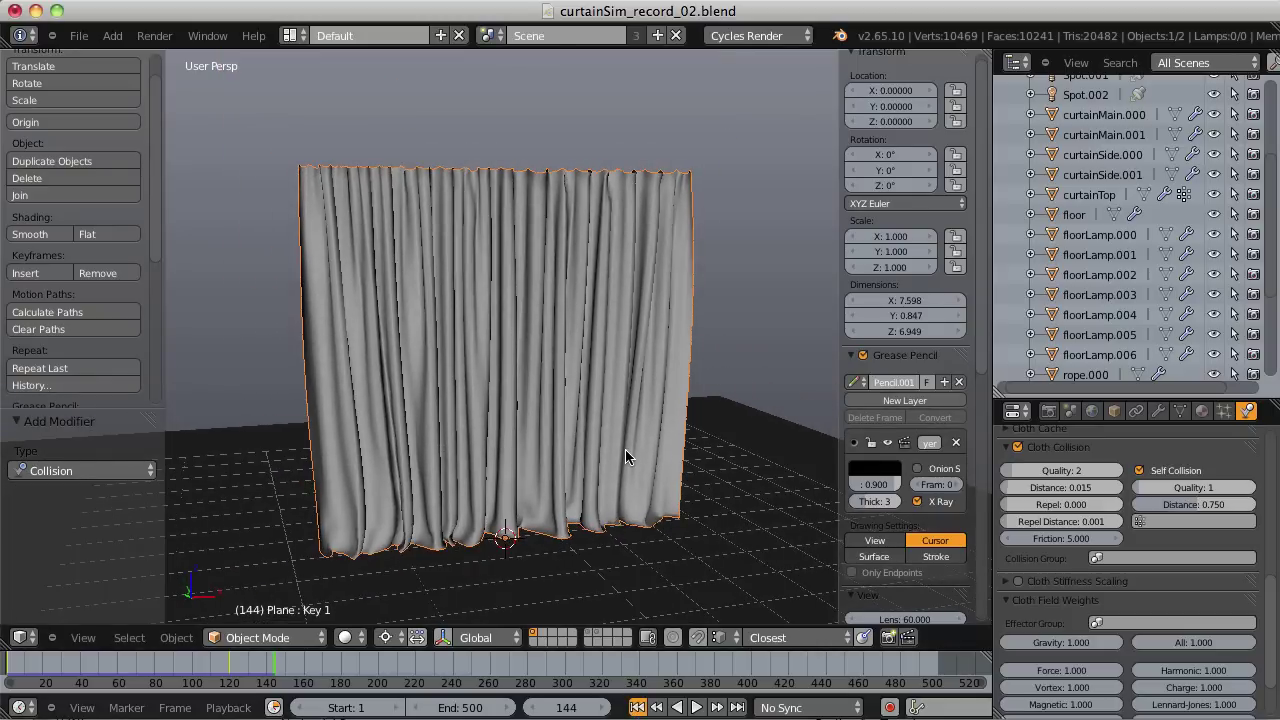
# Return to frame 1 and add a Turbulence force field.
pyautogui.hotkey('shift', 'Left')
pyautogui.moveTo(625, 449); pyautogui.dragTo(611, 380, button='middle')
pyautogui.hotkey('shift', 'a')
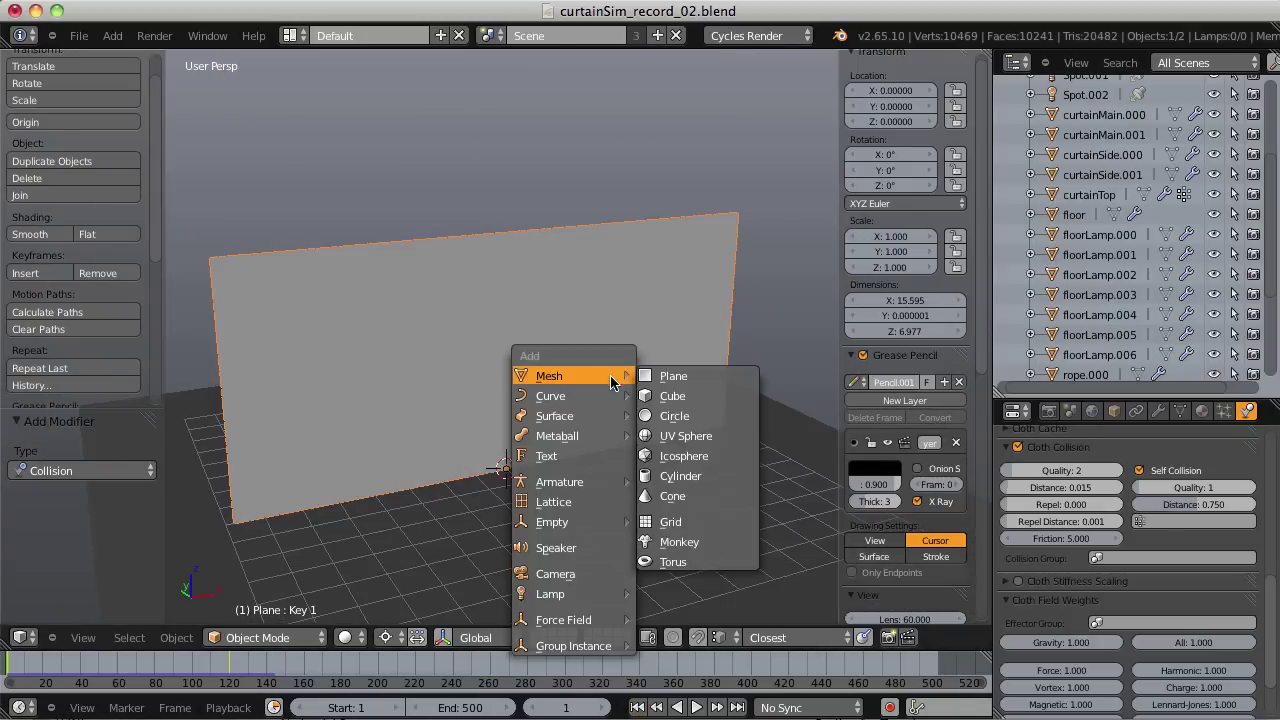
pyautogui.moveTo(587, 622)
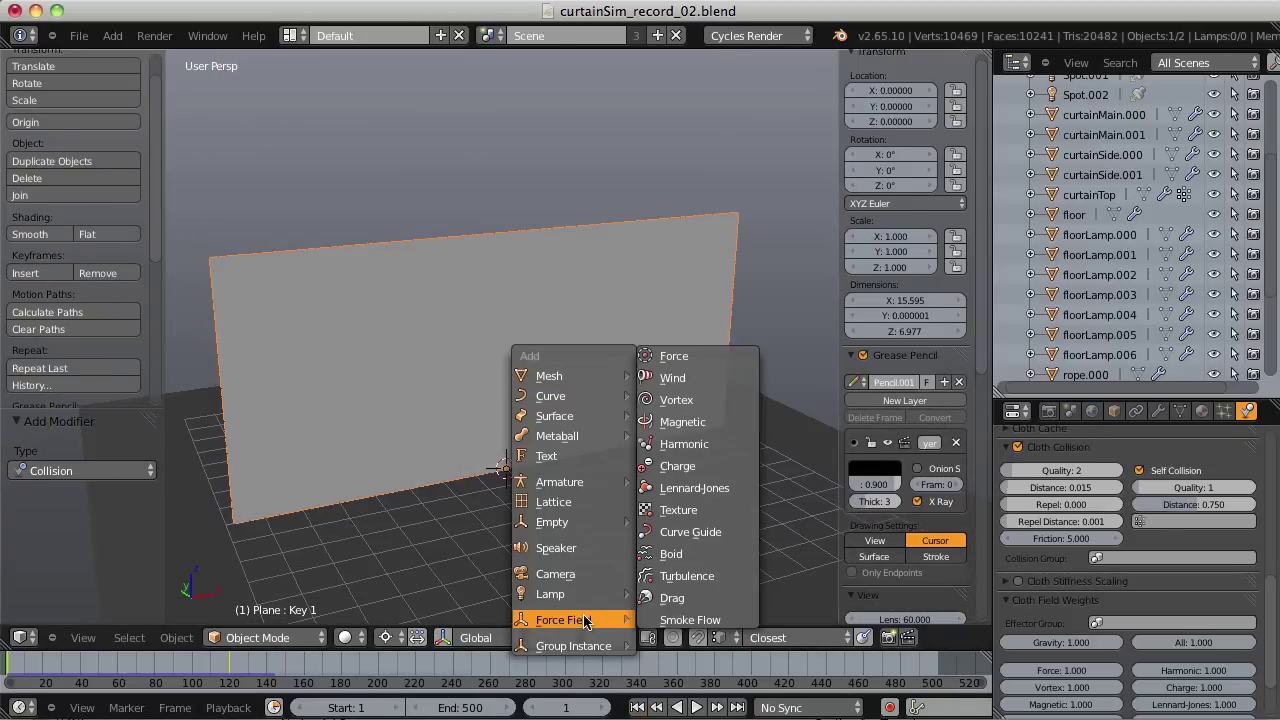
pyautogui.click(670, 576)
# Raise the new field along Z to about 8.12 above the curtain.
pyautogui.press('g')
pyautogui.press('z')
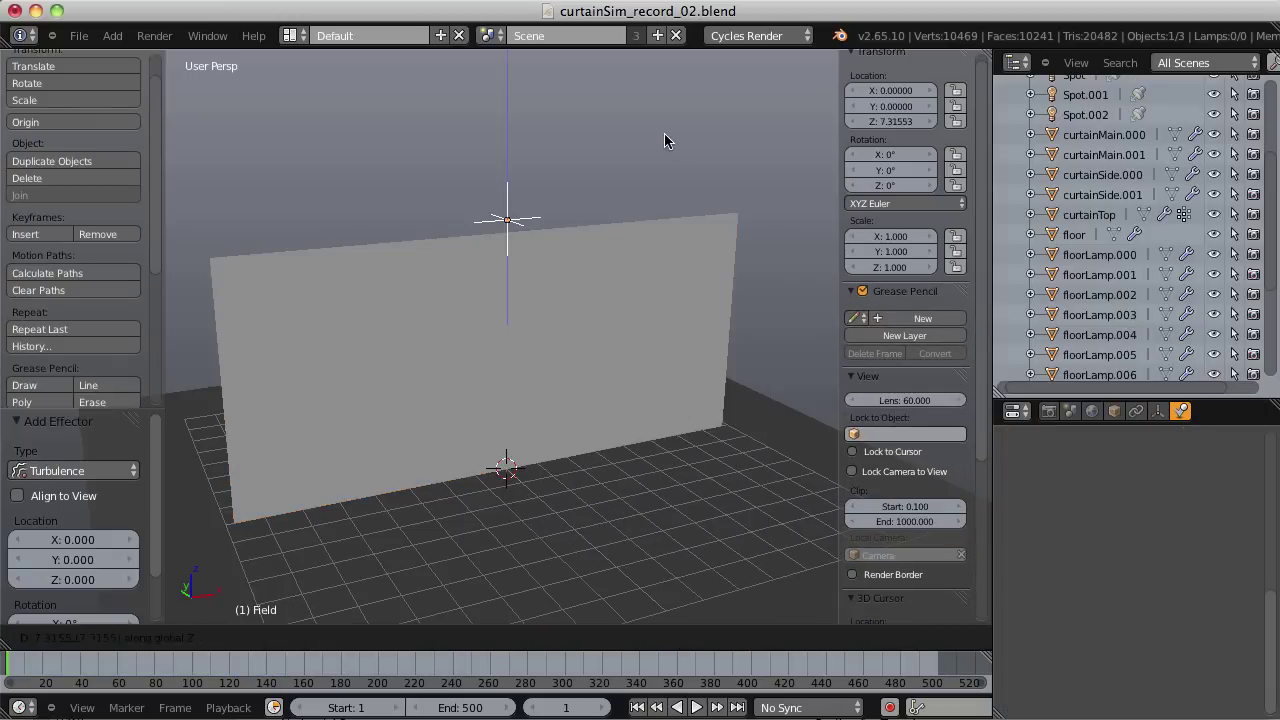
pyautogui.click(659, 124)
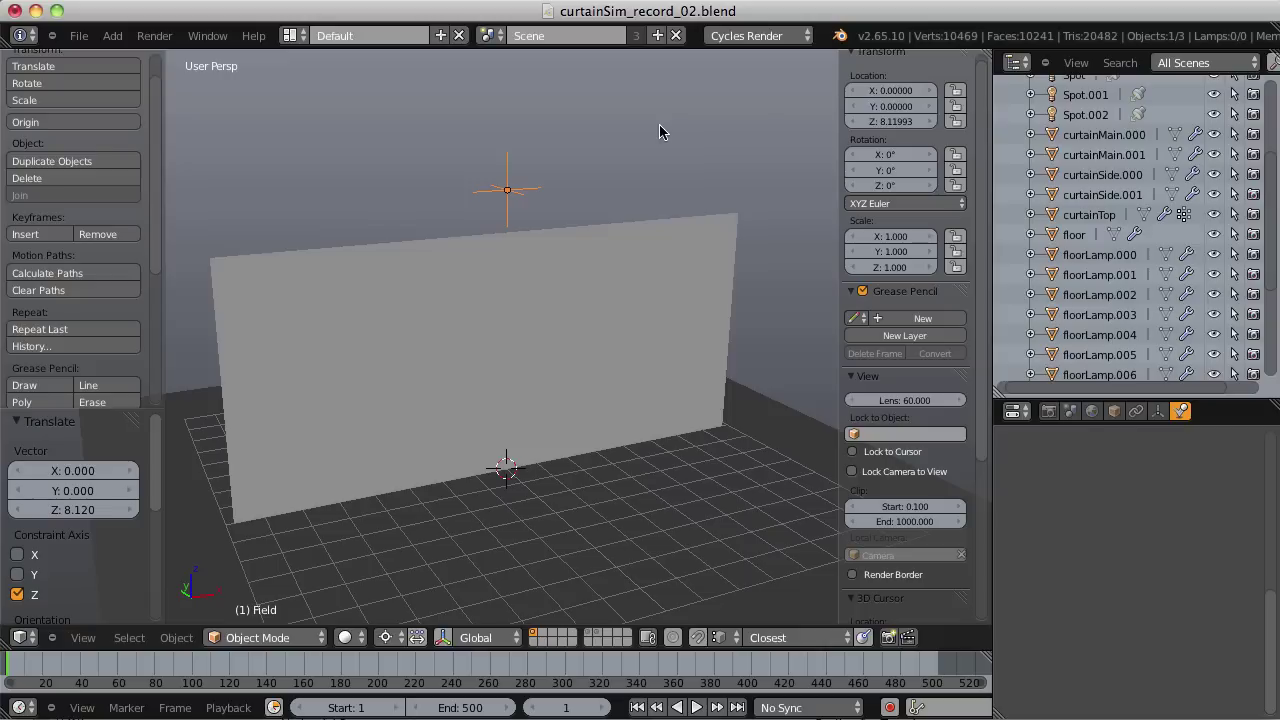
pyautogui.click(1159, 411)
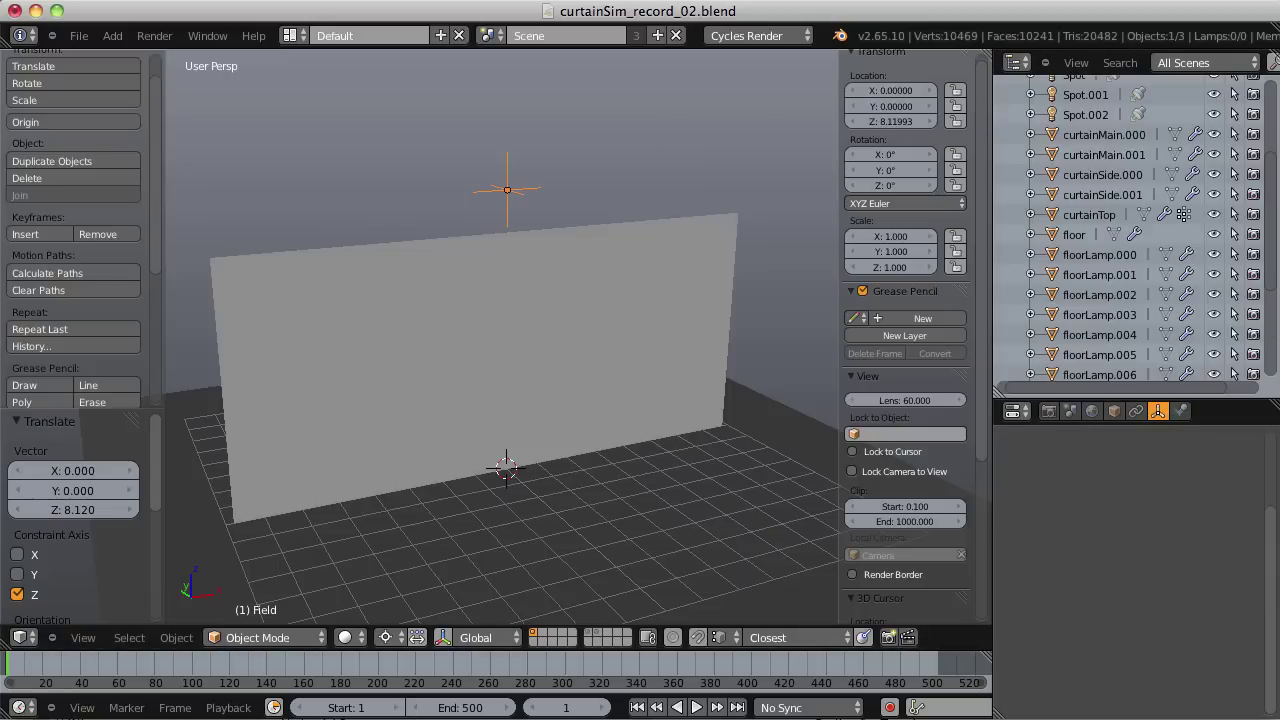
# Set the force field type to Turbulence with a Strength of 30.
pyautogui.click(1181, 411)
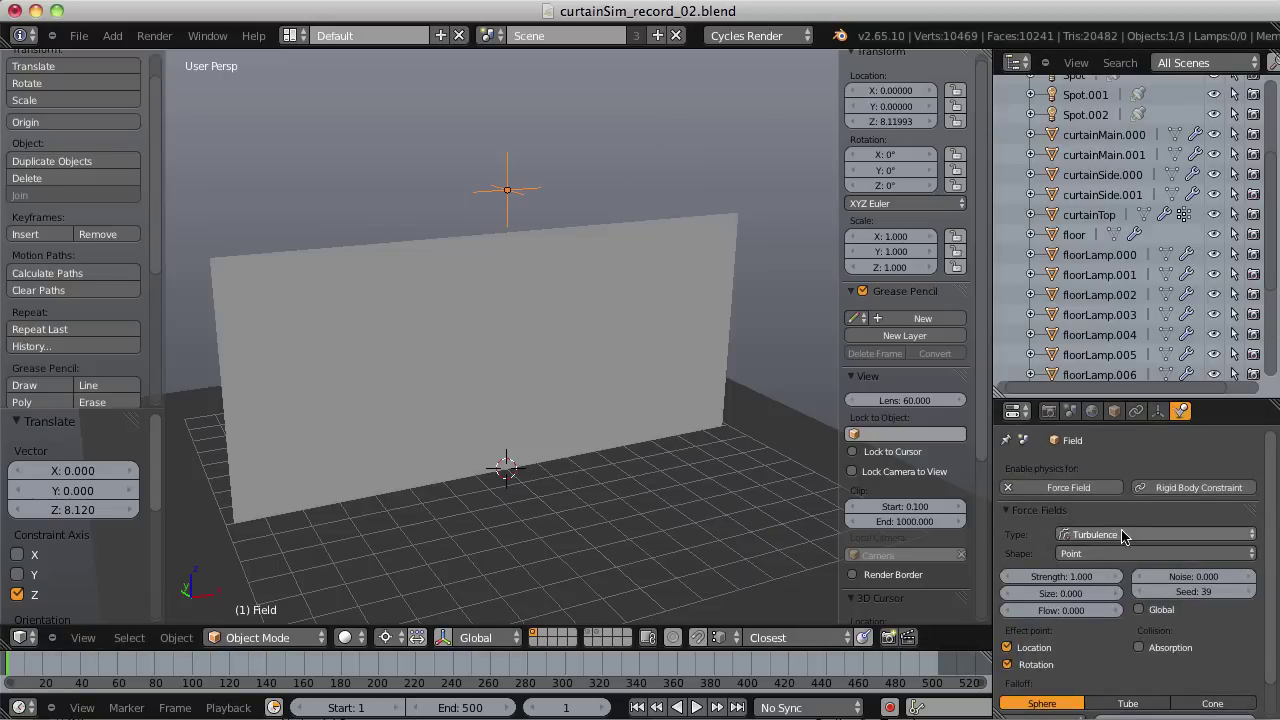
pyautogui.click(1127, 537)
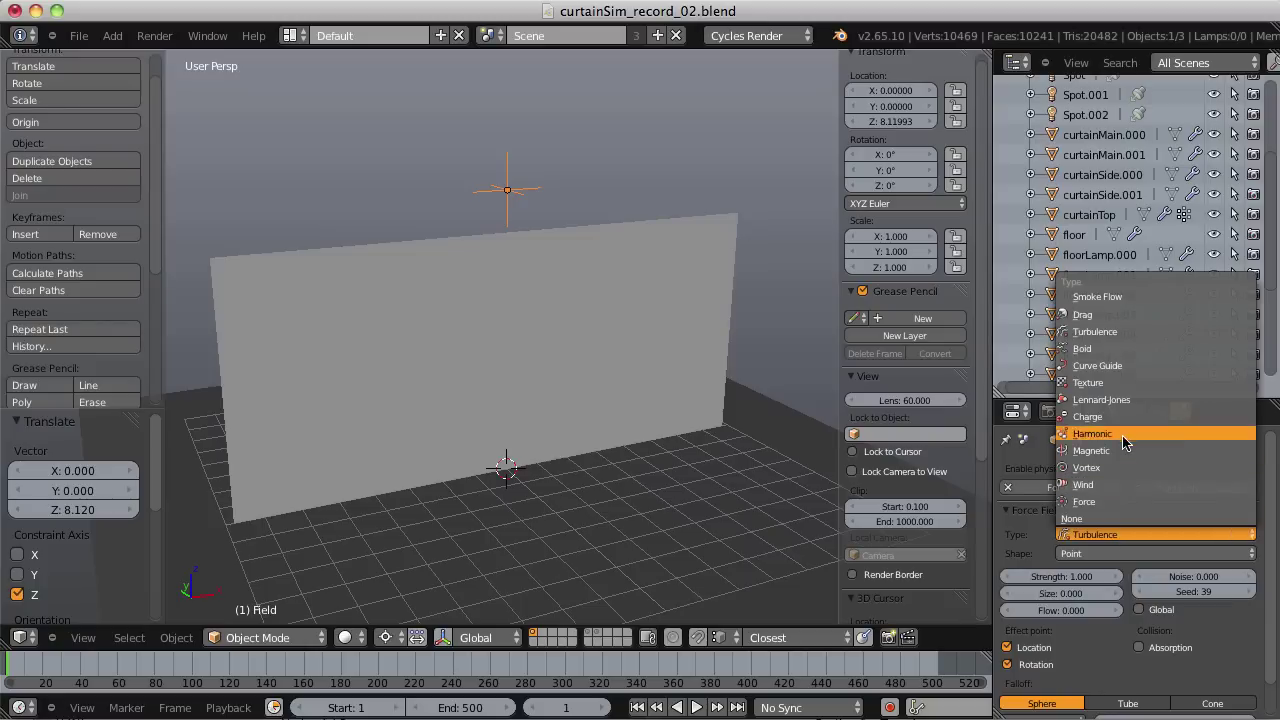
pyautogui.click(1106, 485)
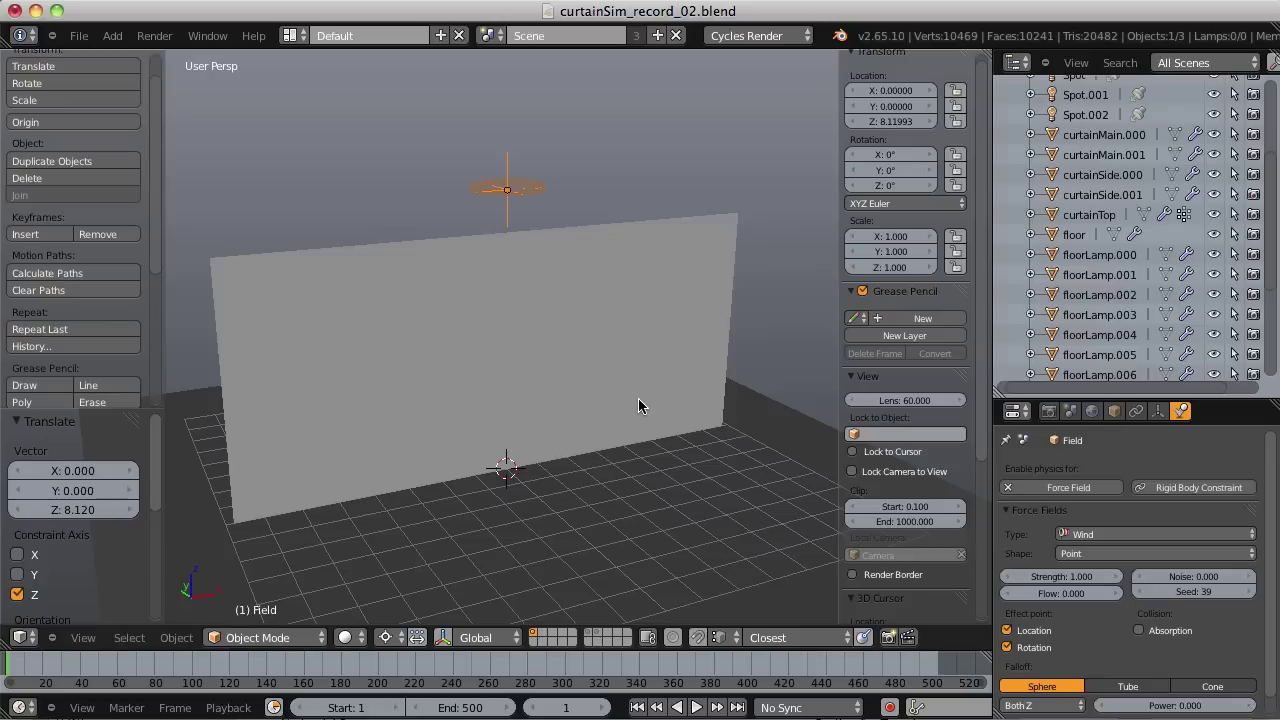
pyautogui.click(1114, 534)
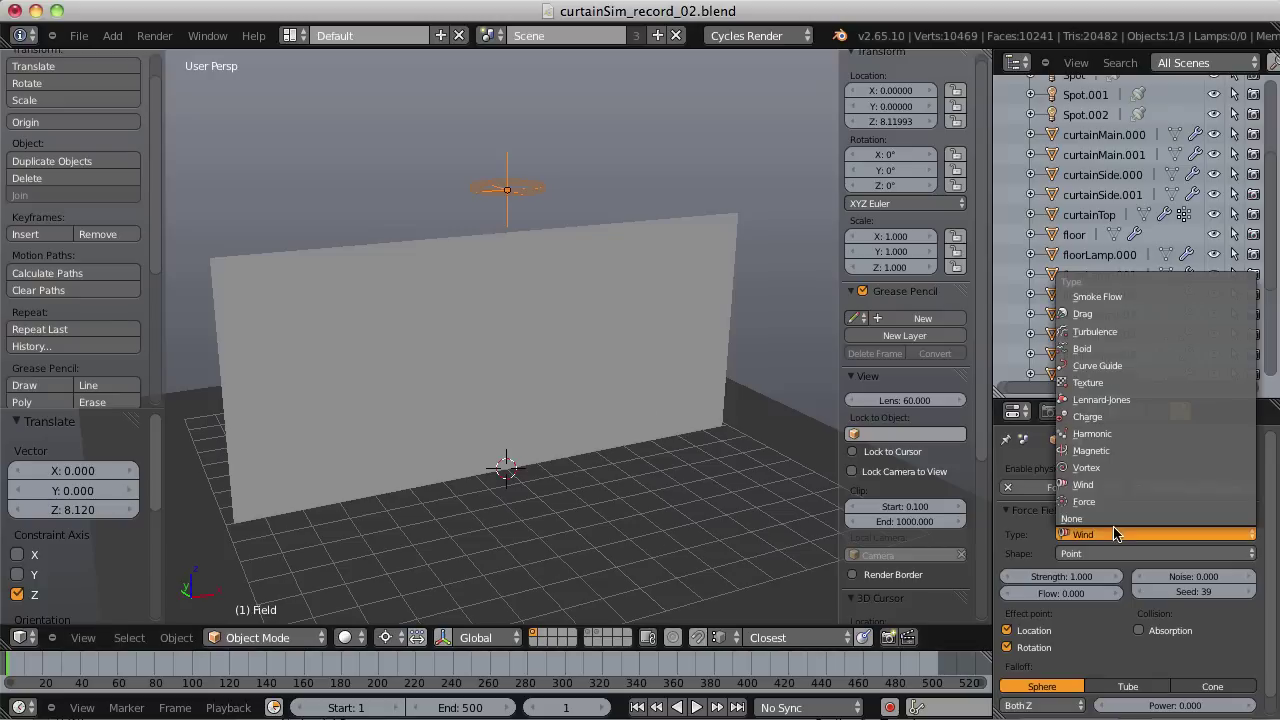
pyautogui.click(1116, 333)
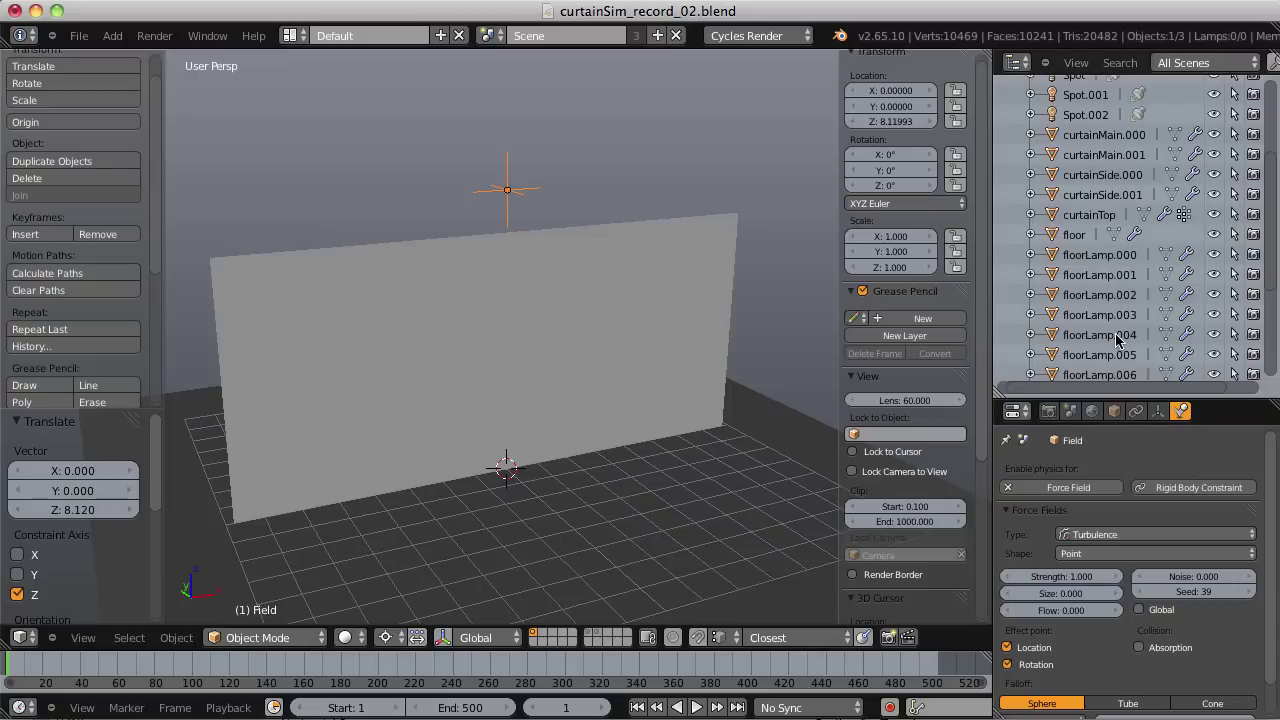
pyautogui.click(1056, 577)
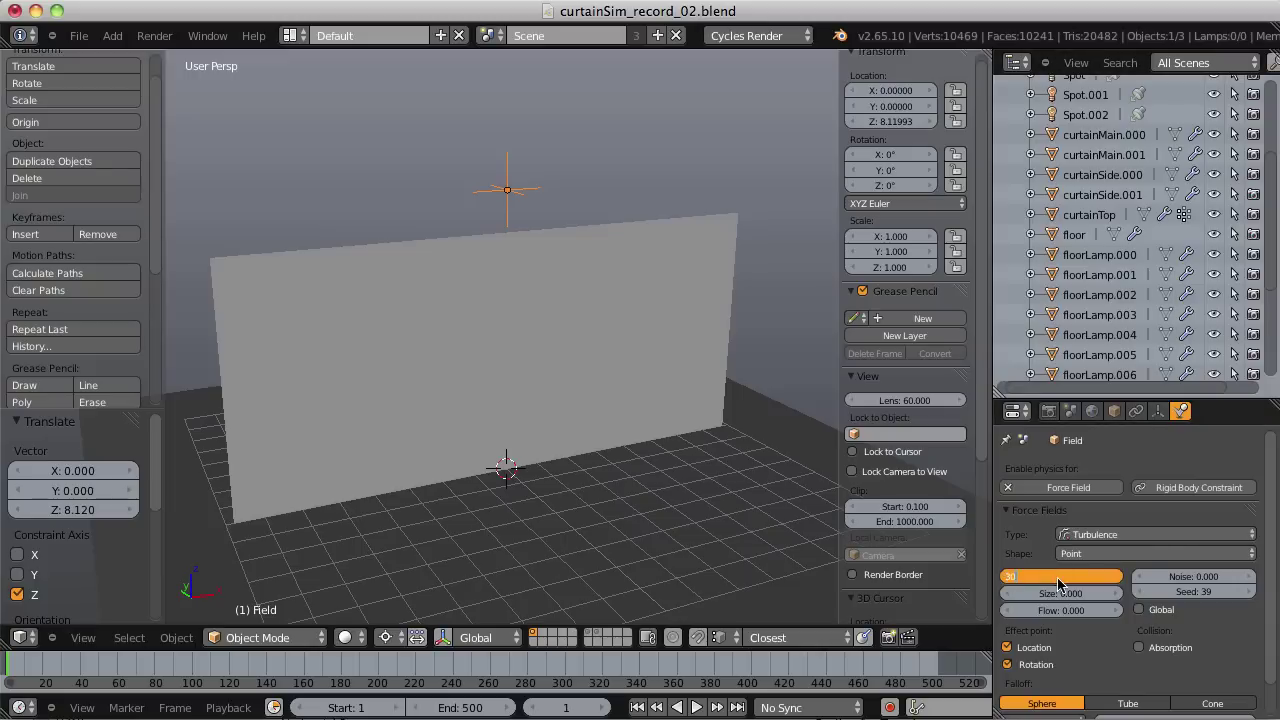
pyautogui.press('Return')
# Play the cloth simulation, then scrub the timeline from frame 68 to 87.
pyautogui.hotkey('alt', 'a')
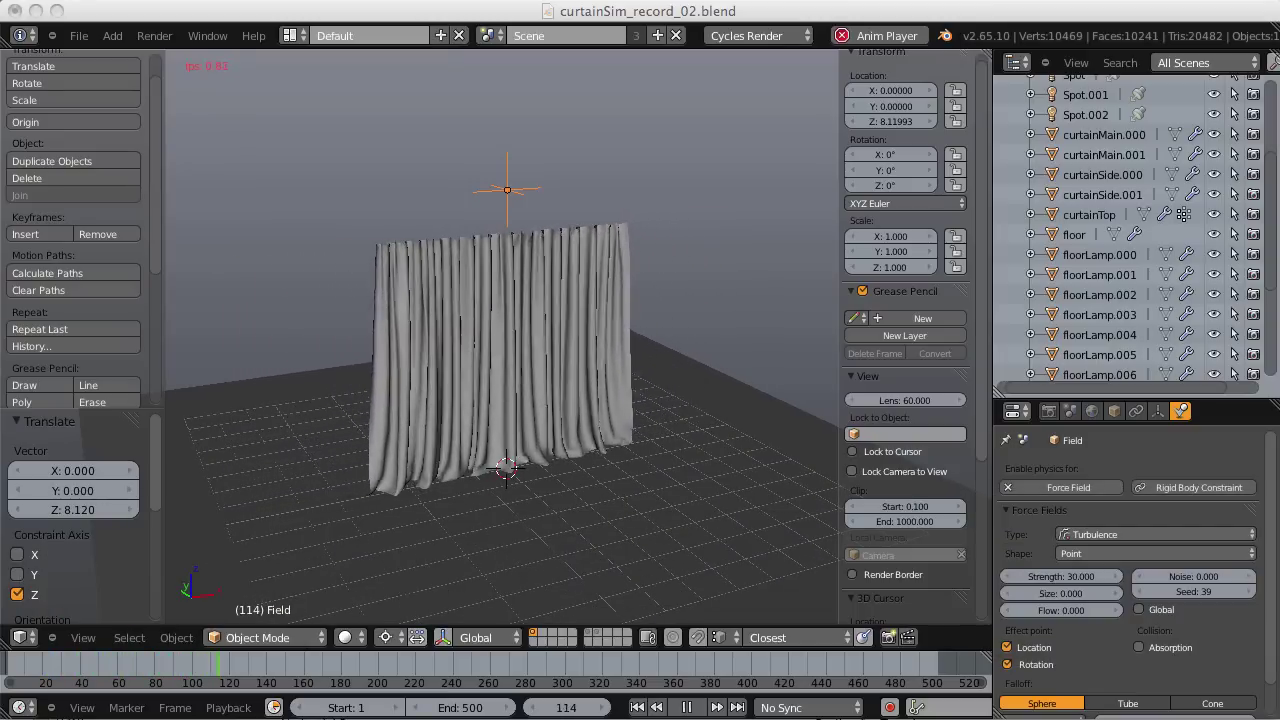
pyautogui.hotkey('alt', 'a')
pyautogui.click(131, 668)
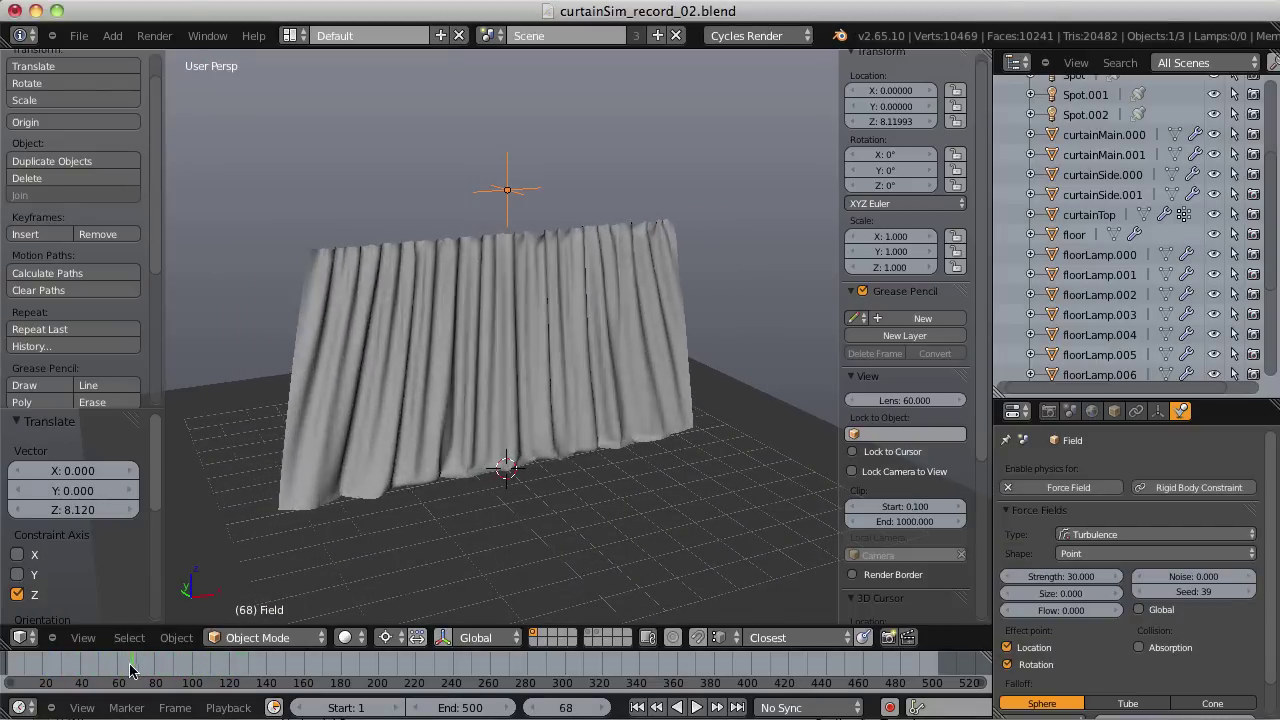
pyautogui.moveTo(131, 668); pyautogui.dragTo(237, 661)
# Apply the curtain's Cloth modifier as a new shape key.
pyautogui.rightClick(410, 485)
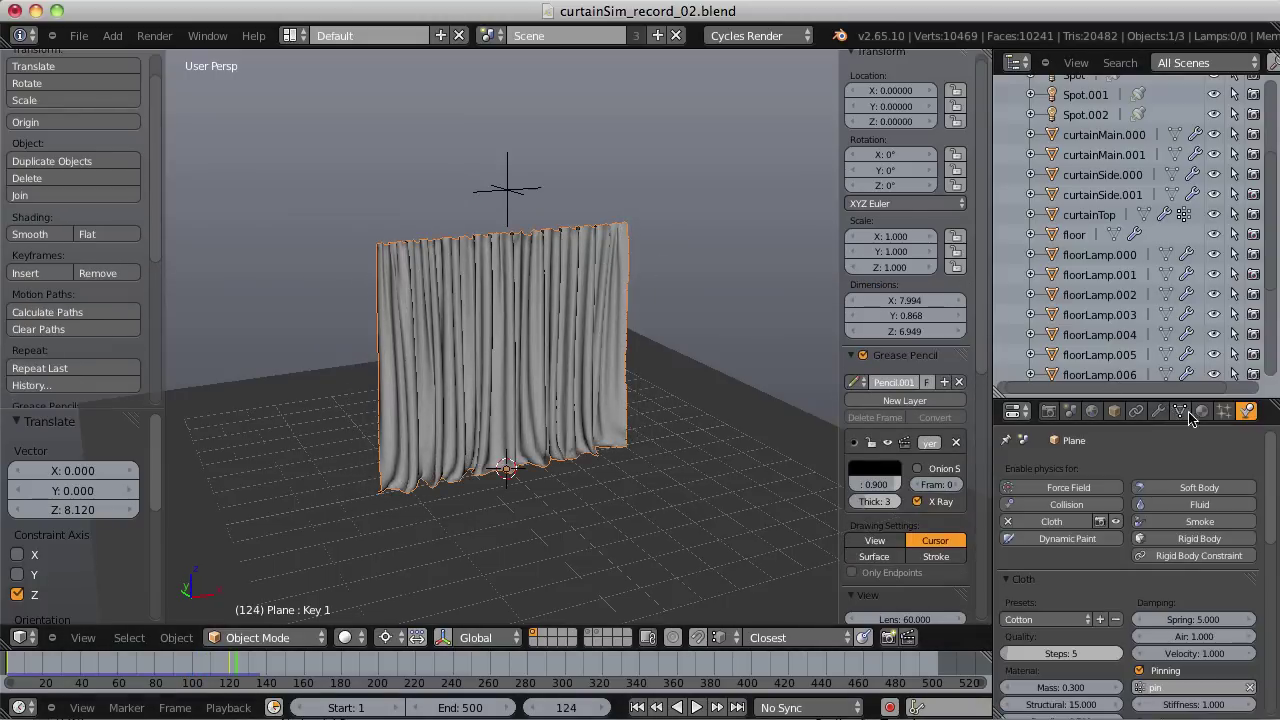
pyautogui.click(1180, 411)
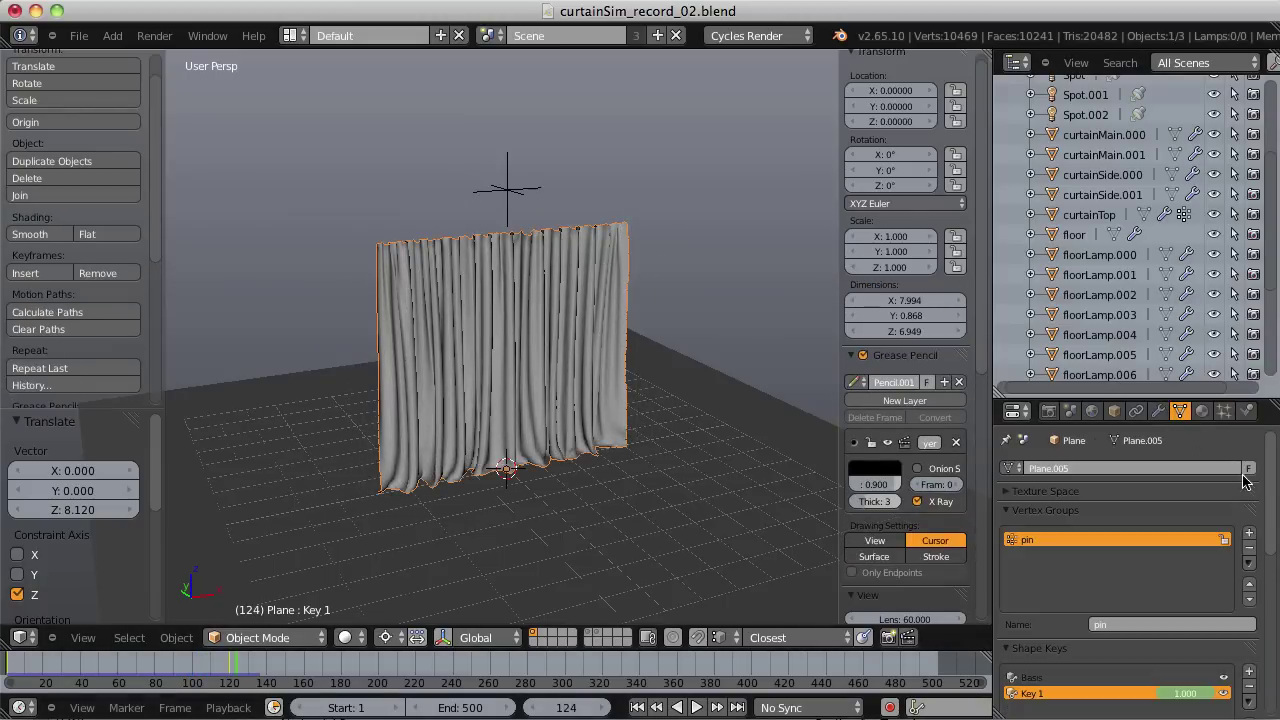
pyautogui.click(1160, 412)
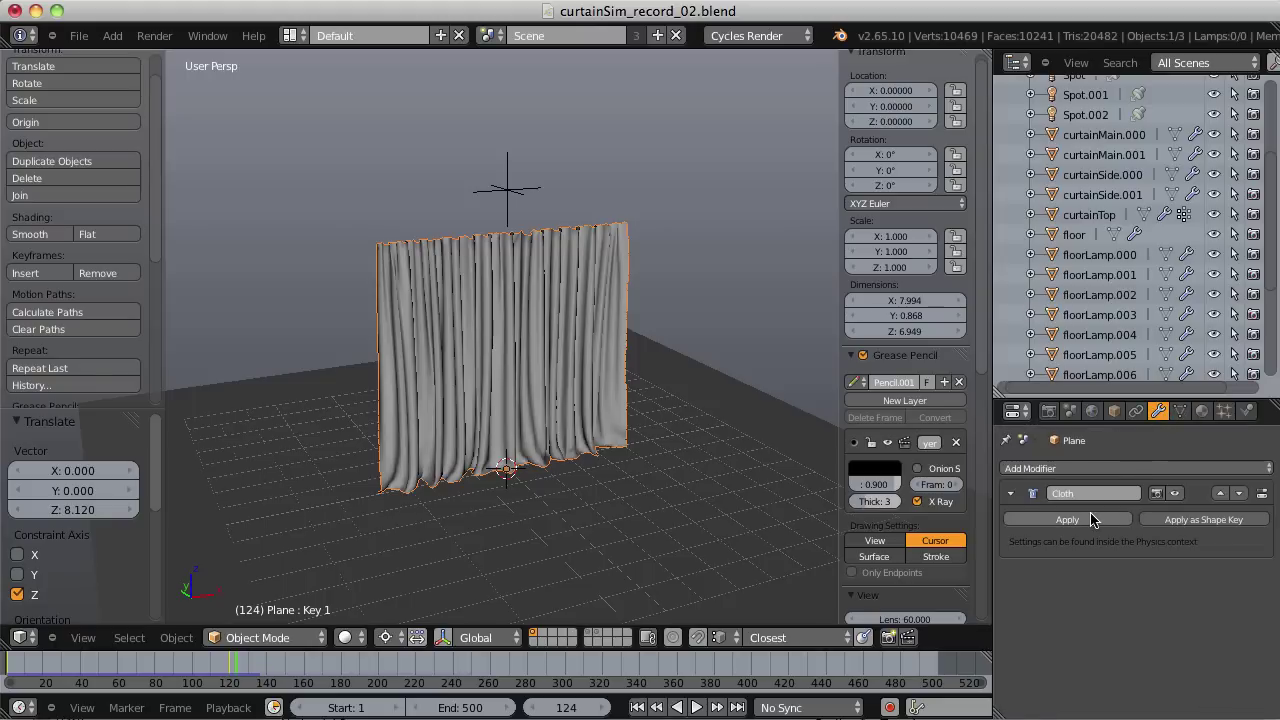
pyautogui.click(1203, 526)
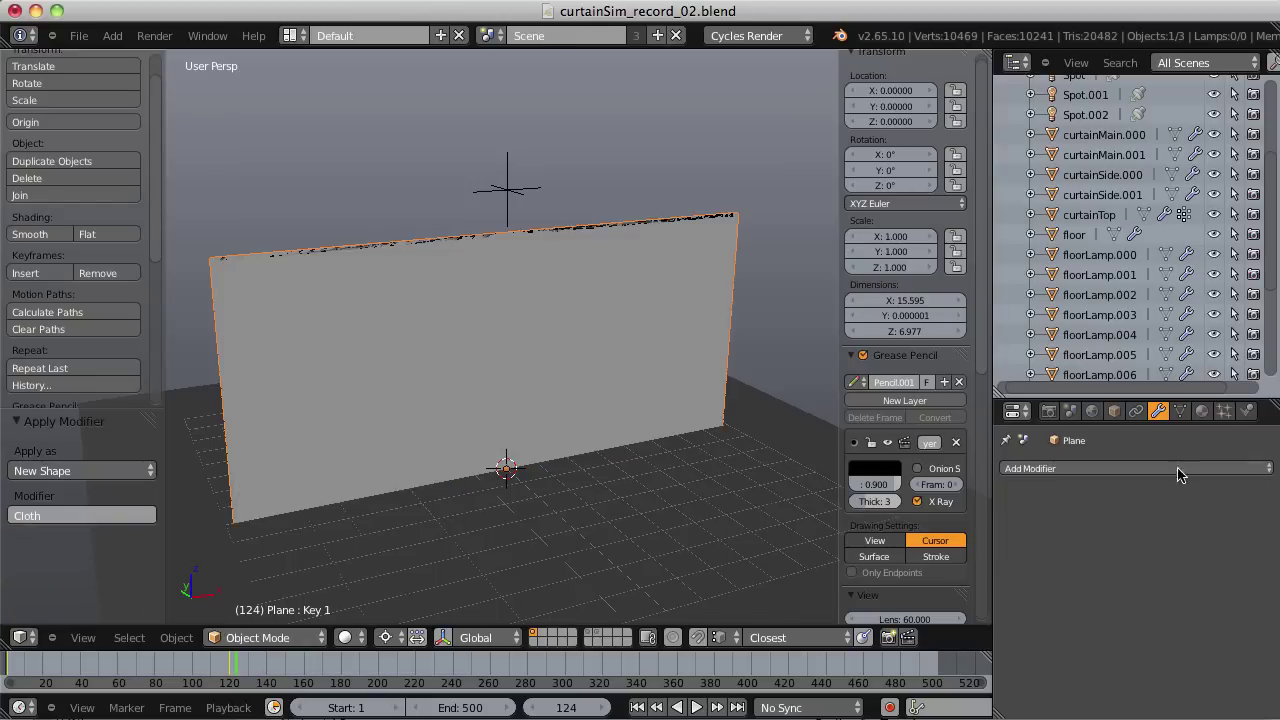
pyautogui.click(1180, 411)
# Mute Key 1 and raise the Cloth shape key value to 1.0.
pyautogui.scroll(-3, 1268, 510)
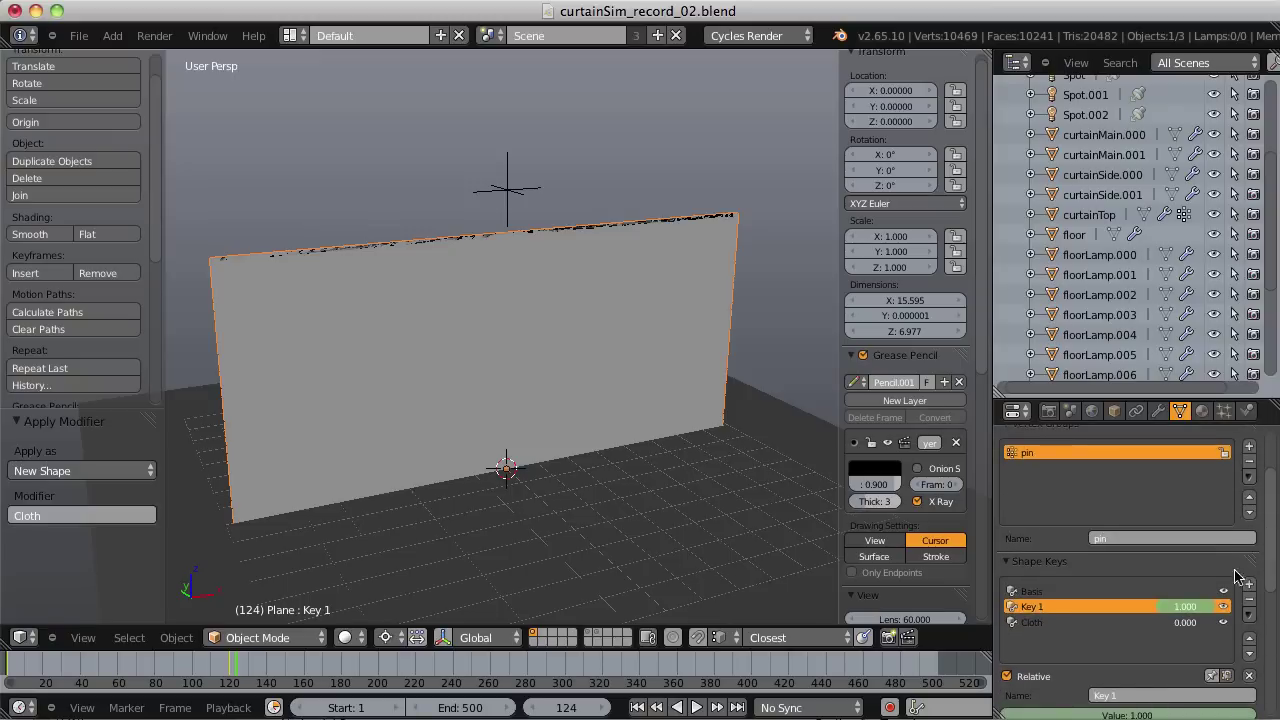
pyautogui.click(1223, 606)
pyautogui.click(1100, 624)
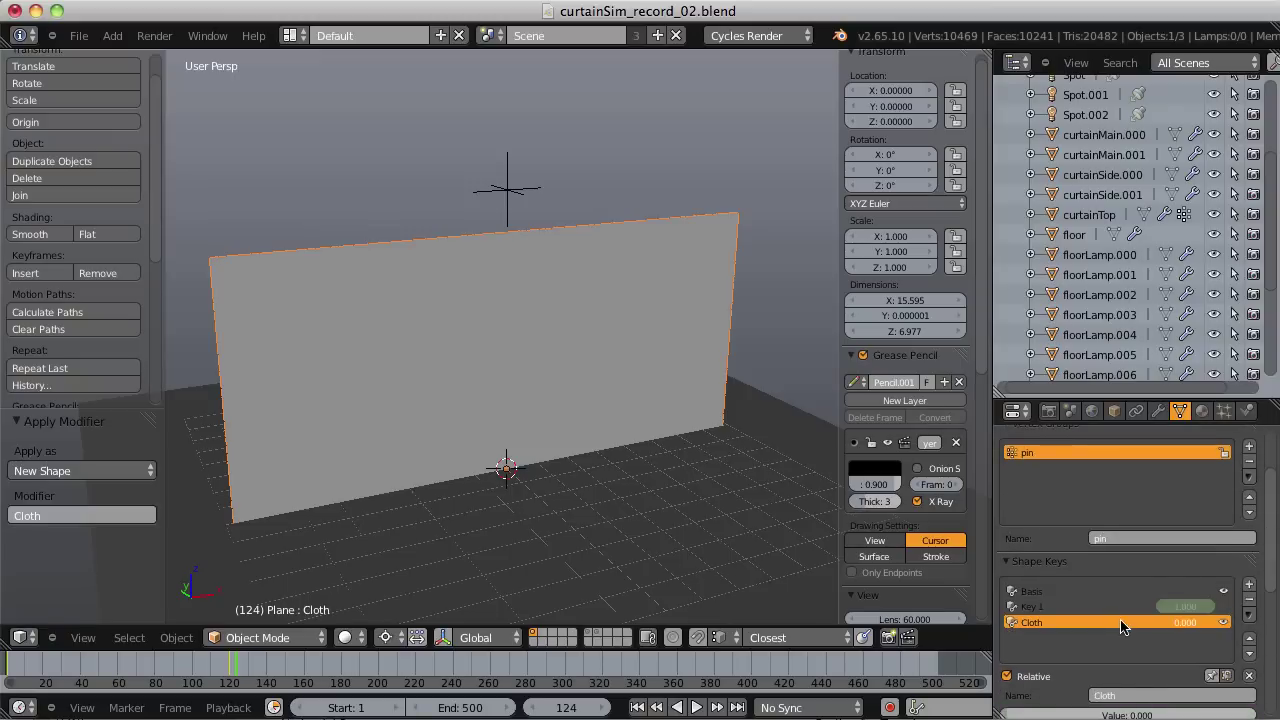
pyautogui.moveTo(1178, 624); pyautogui.dragTo(1260, 622)
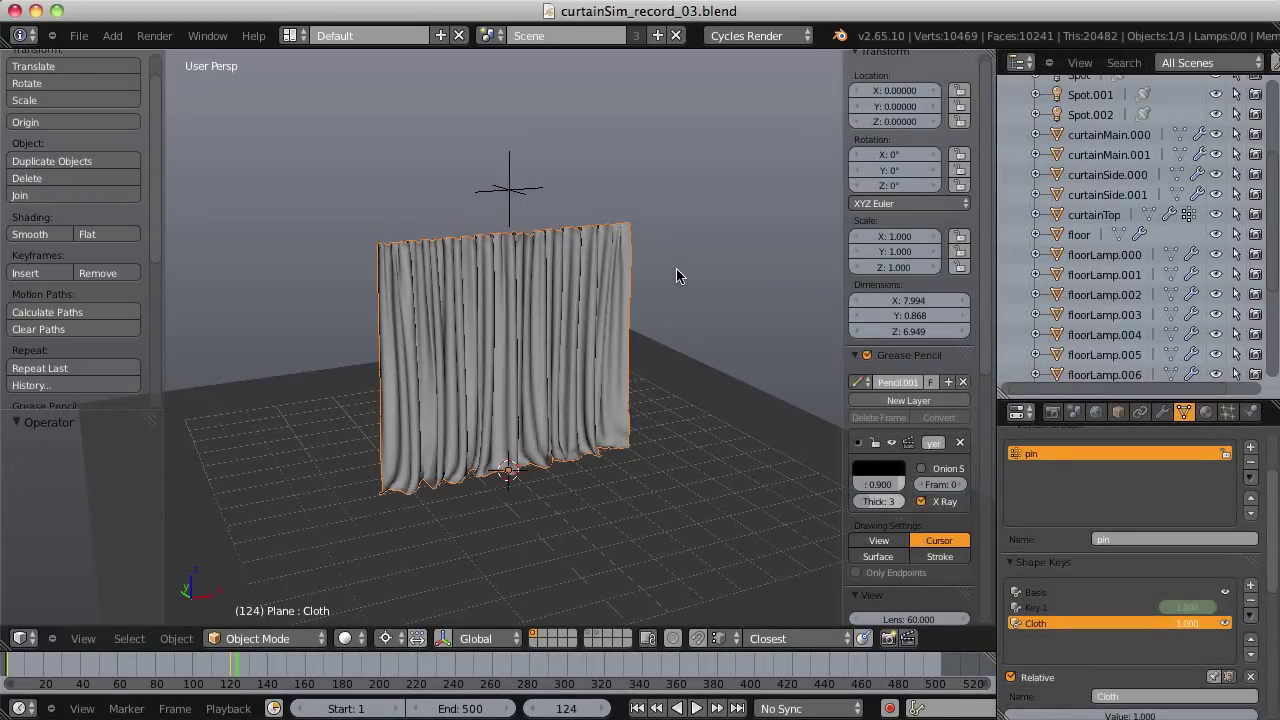
# Slide the draped curtain left along X.
pyautogui.scroll(5, 668, 282)
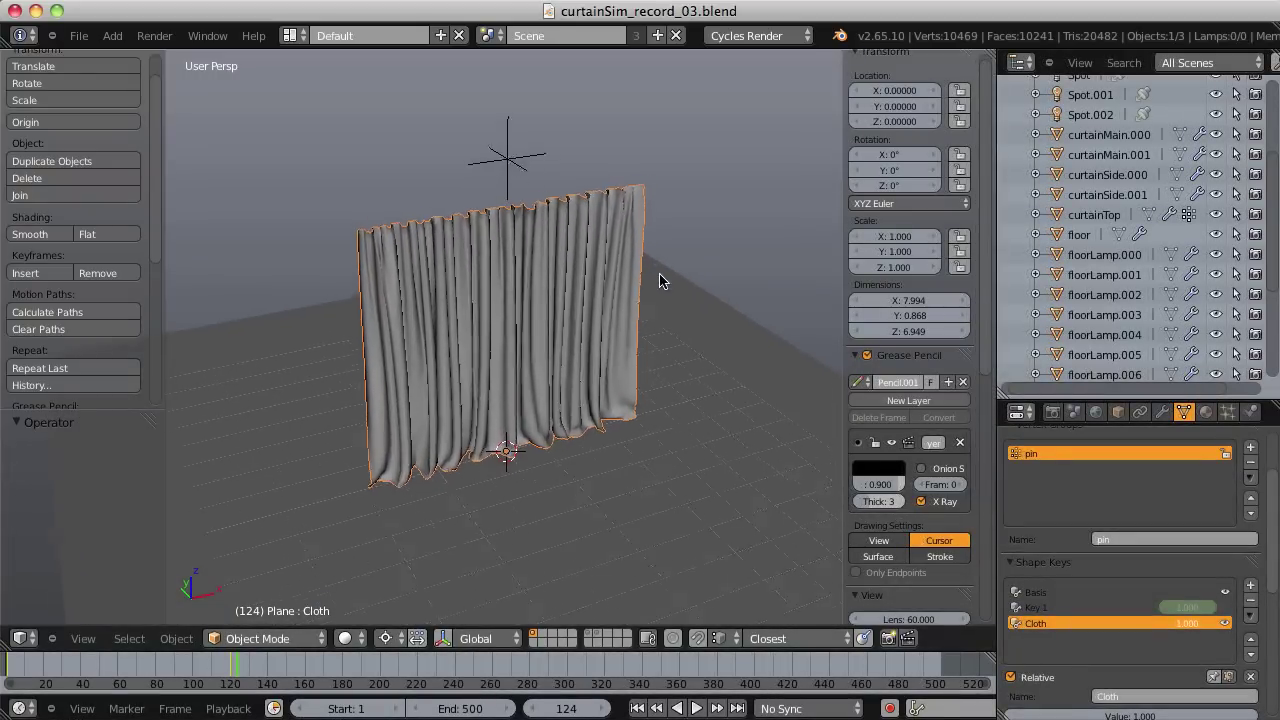
pyautogui.scroll(-2, 660, 285)
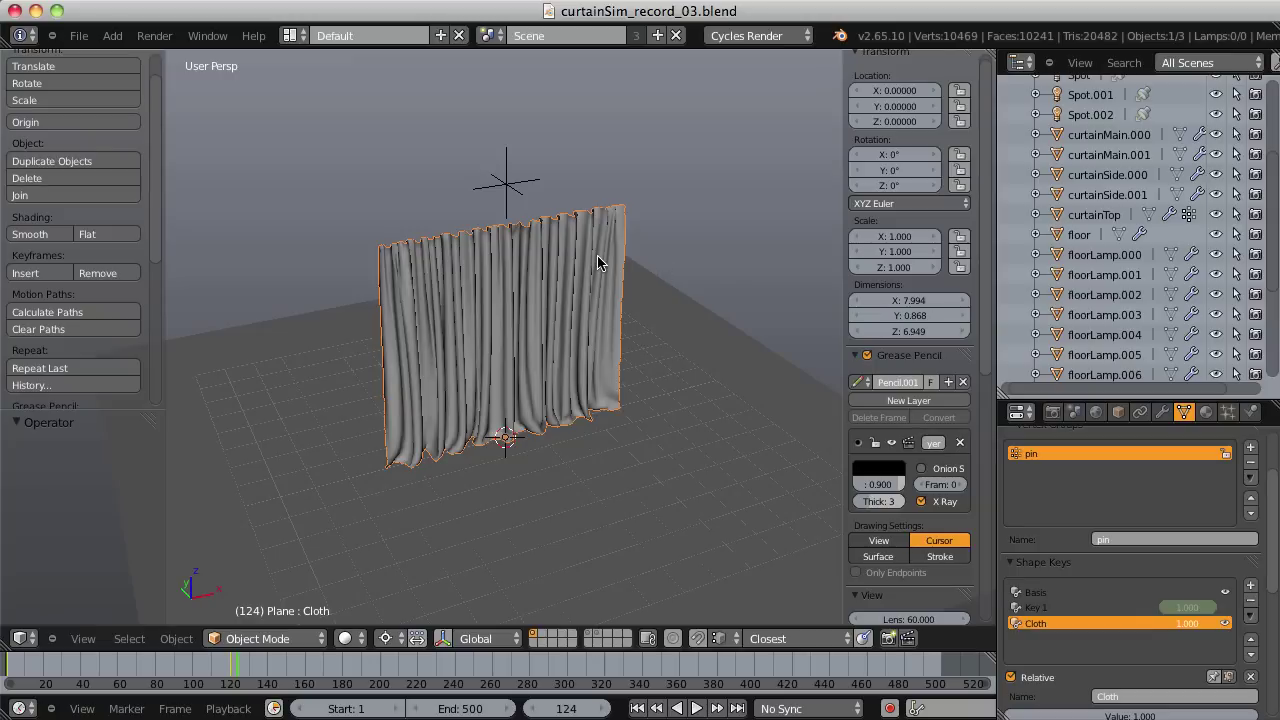
pyautogui.press('g')
pyautogui.press('x')
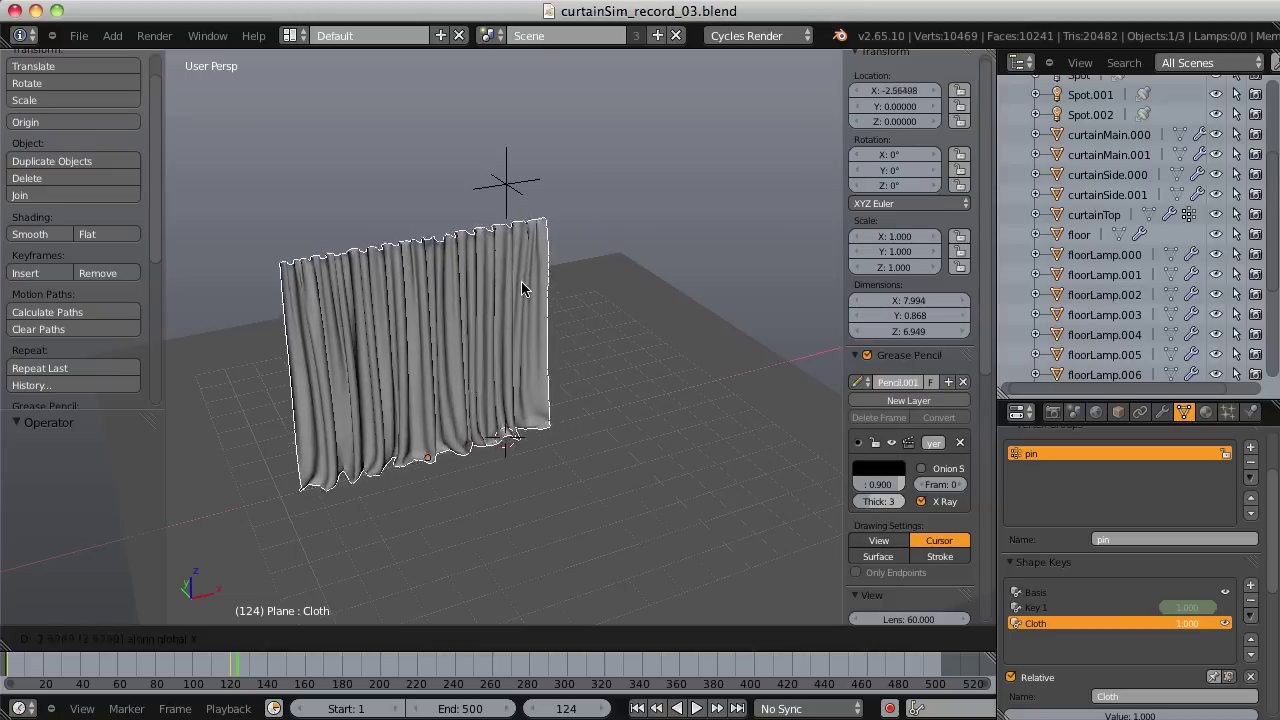
pyautogui.click(505, 288)
# Duplicate the curtain, rotate the copy 180° about Z, and move it 8.6 along X.
pyautogui.hotkey('shift', 'd')
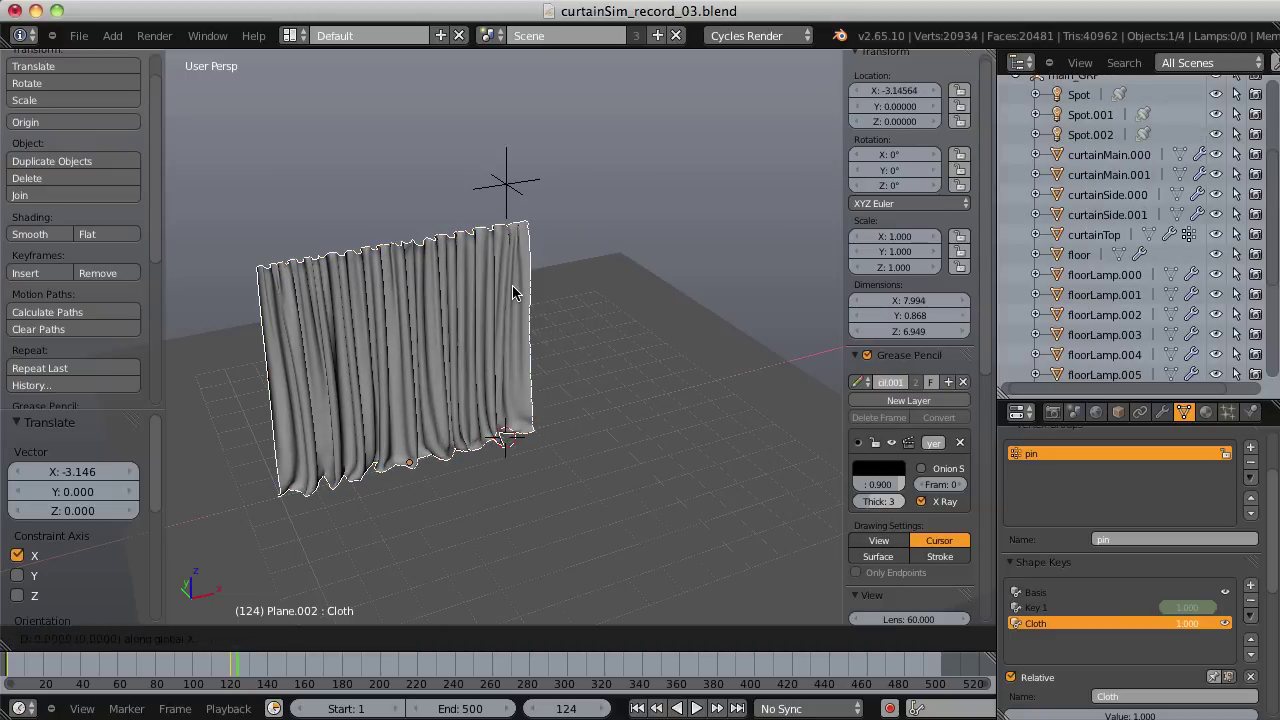
pyautogui.press('x')
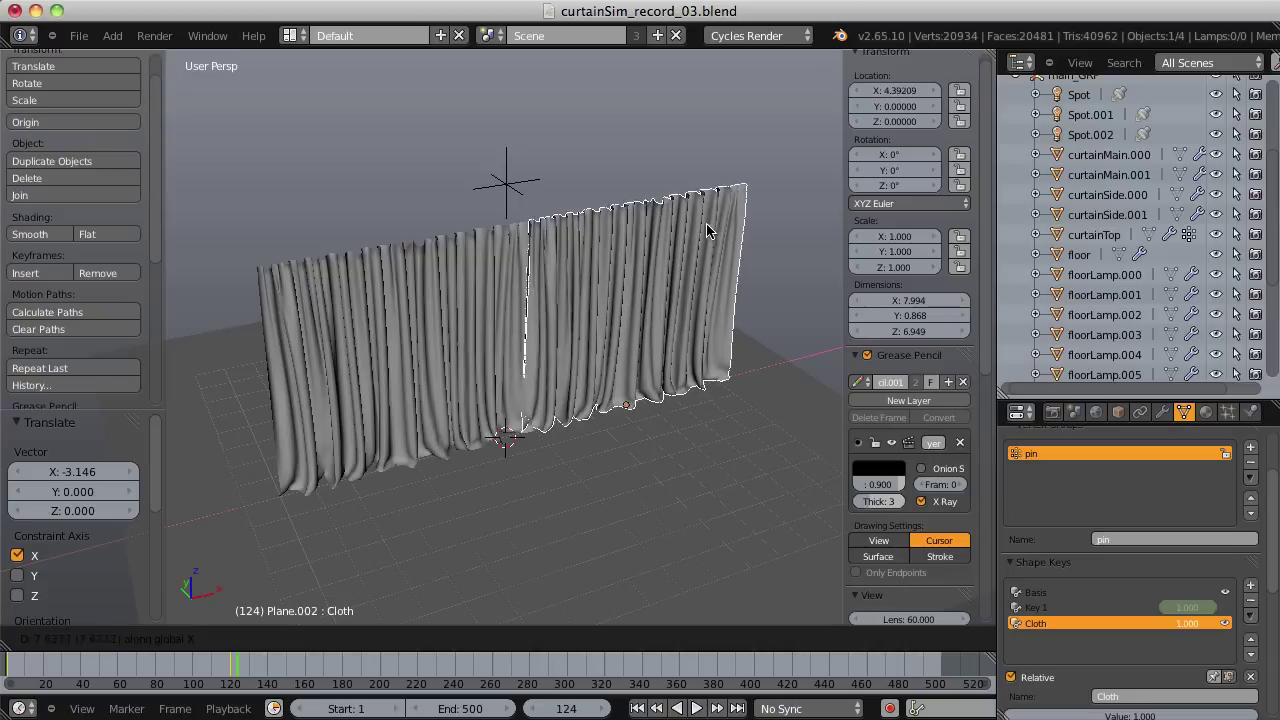
pyautogui.click(700, 230)
pyautogui.write('rz')
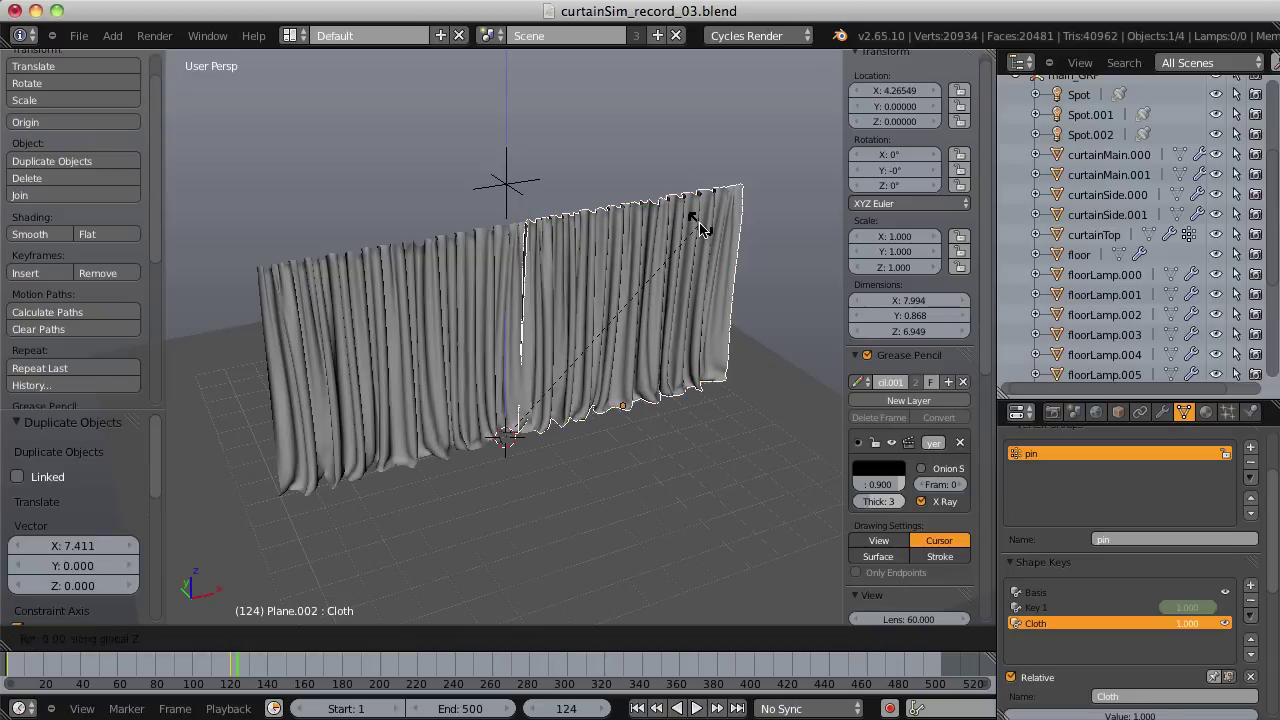
pyautogui.write('180')
pyautogui.press('Return')
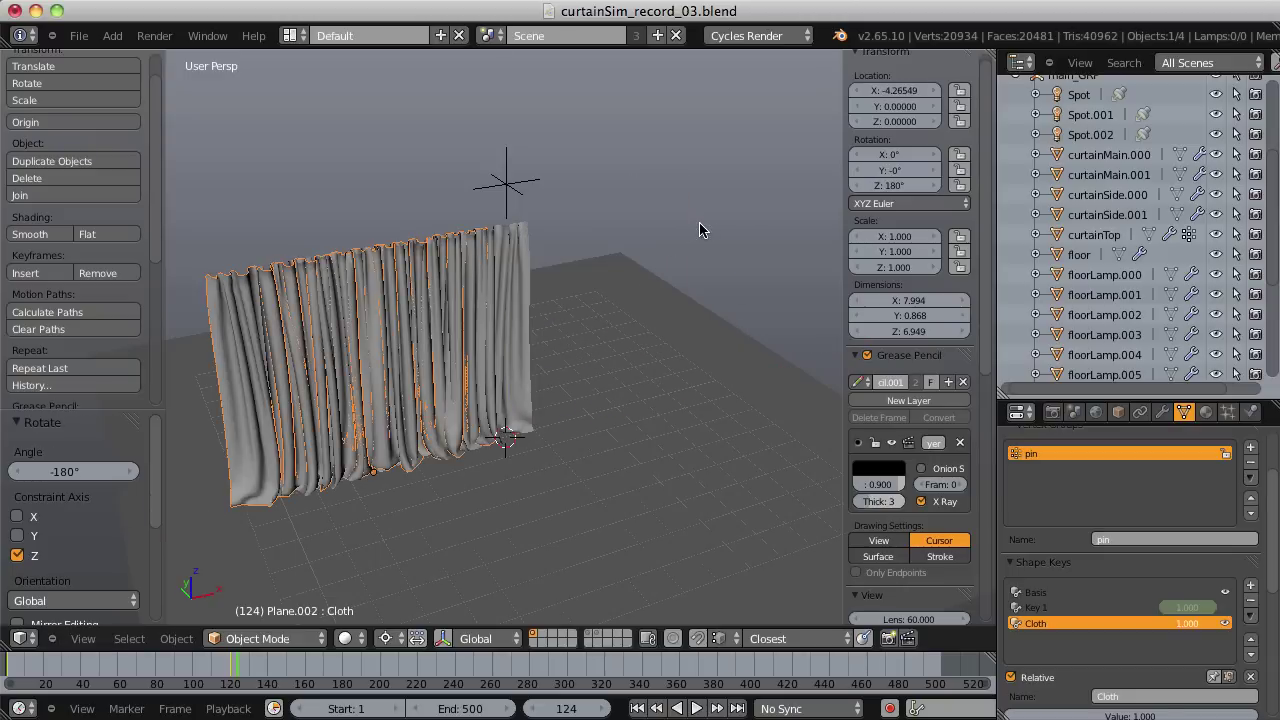
pyautogui.write('gx8.6')
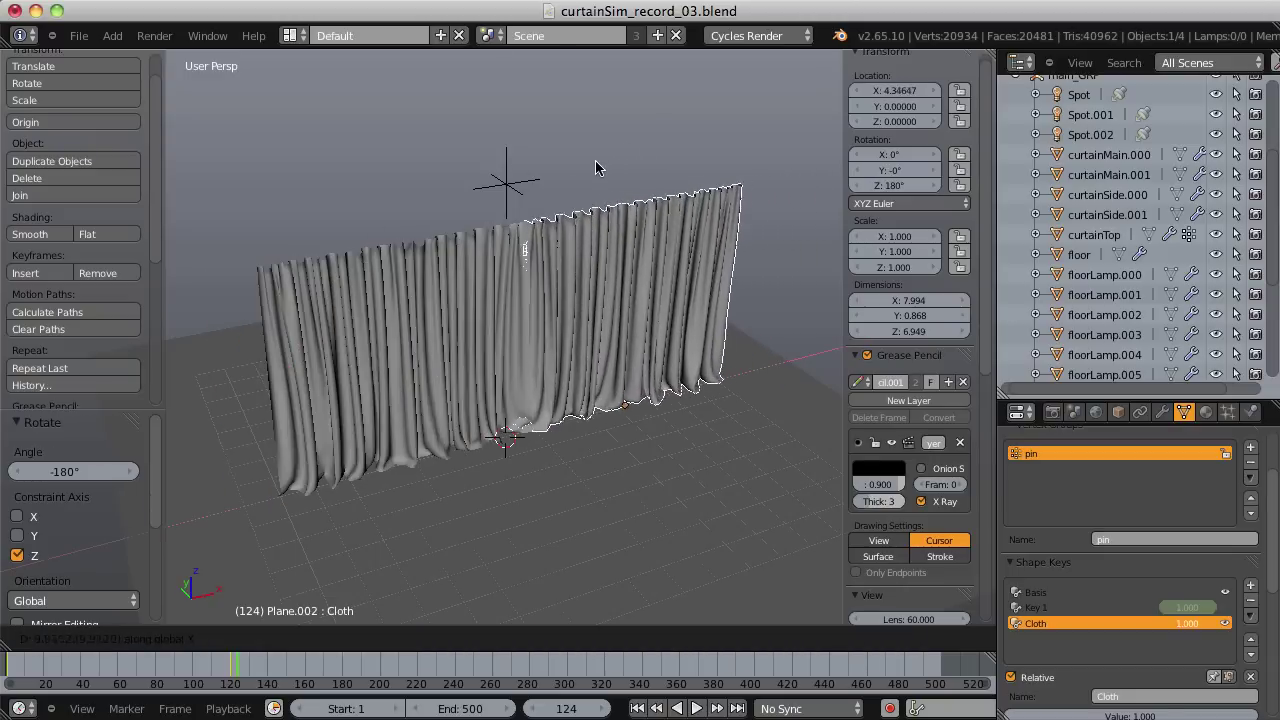
pyautogui.press('Return')
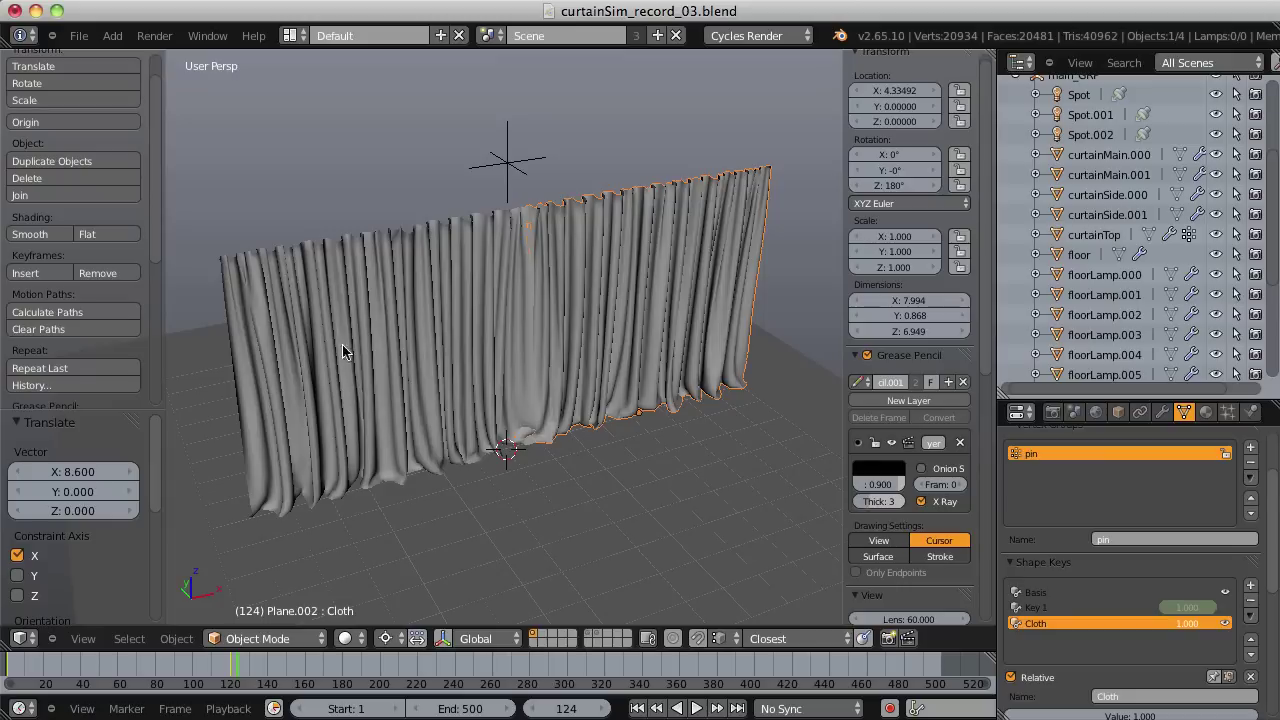
pyautogui.moveTo(557, 297); pyautogui.dragTo(477, 326, button='middle')
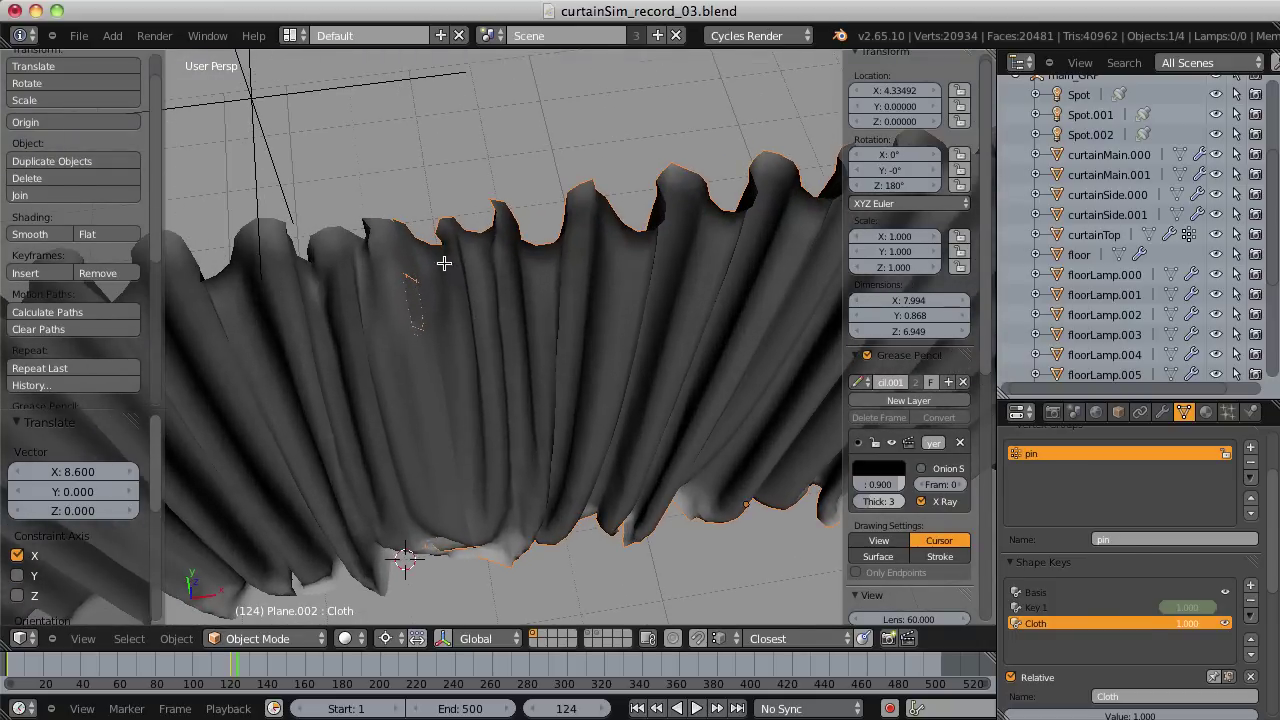
# In Edit Mode, push the selected curtain edge along Y with proportional editing on.
pyautogui.press('Tab')
pyautogui.moveTo(426, 250)
pyautogui.mouseDown(button='middle')
pyautogui.moveTo(380, 277)
pyautogui.moveTo(575, 256)
pyautogui.moveTo(587, 276)
pyautogui.mouseUp(button='middle')
pyautogui.keyDown('alt'); pyautogui.rightClick(366, 266); pyautogui.keyUp('alt')
pyautogui.press('z')
pyautogui.press('o')
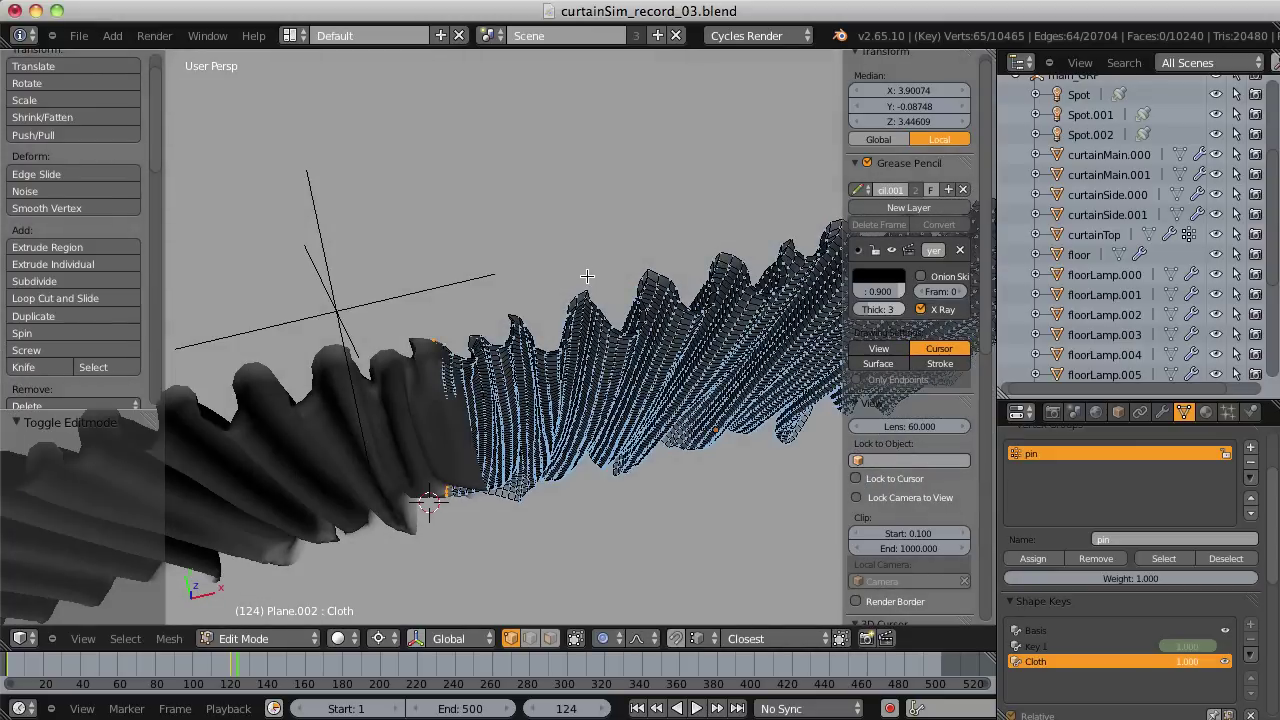
pyautogui.press('g')
pyautogui.press('y')
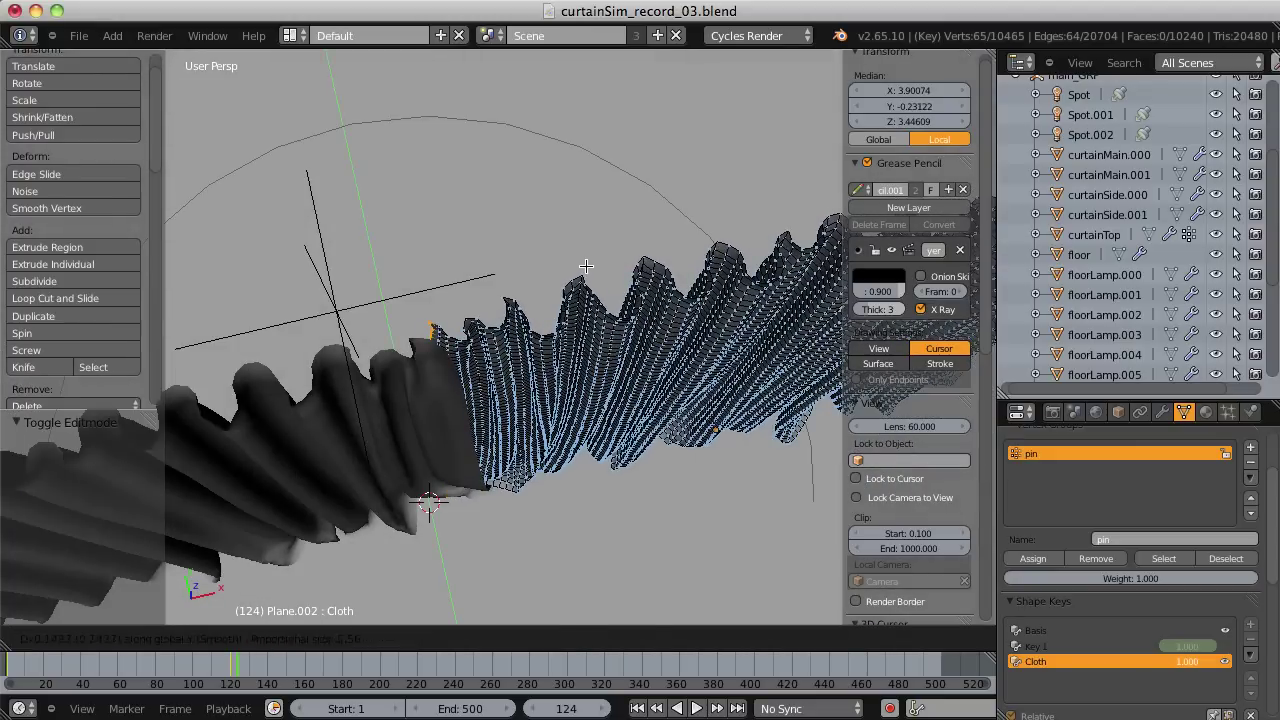
pyautogui.click(586, 266)
# Move a hem vertex along Y with soft falloff, then return to Object Mode.
pyautogui.moveTo(586, 266); pyautogui.dragTo(534, 298, button='middle')
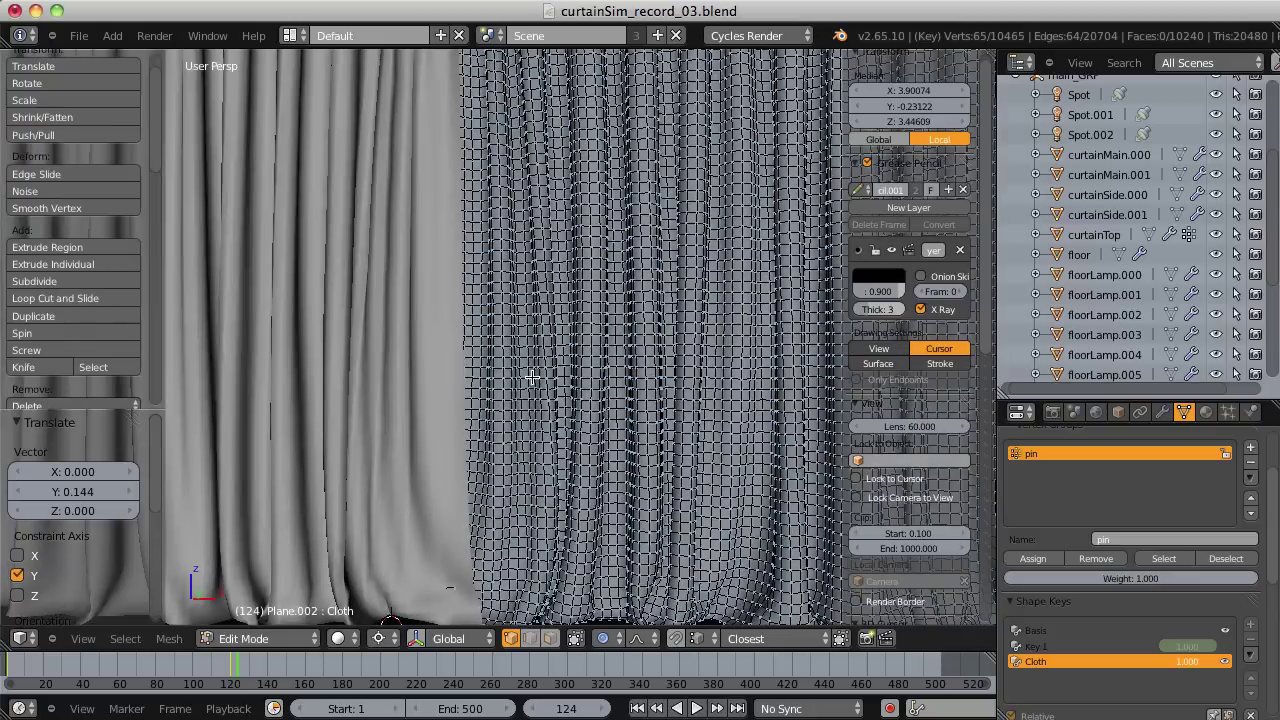
pyautogui.moveTo(531, 377); pyautogui.dragTo(518, 344, button='middle')
pyautogui.rightClick(503, 391)
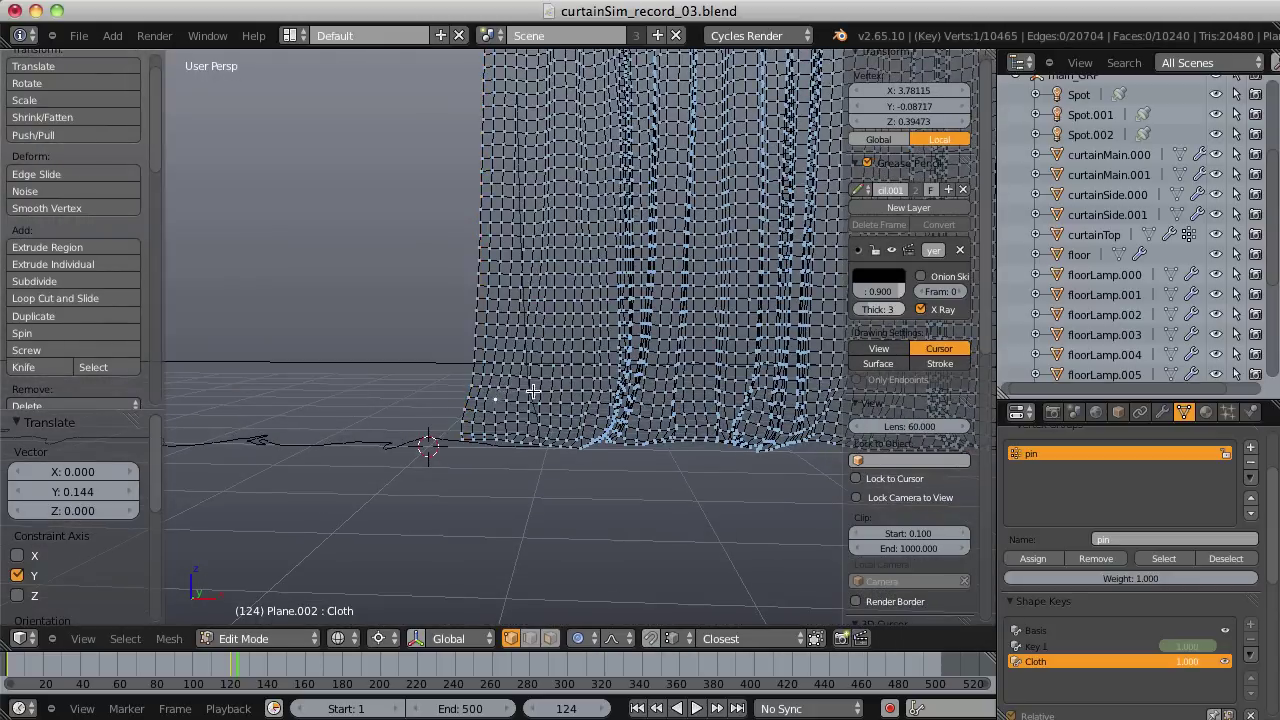
pyautogui.press('KP_Divide')
pyautogui.press('g')
pyautogui.press('y')
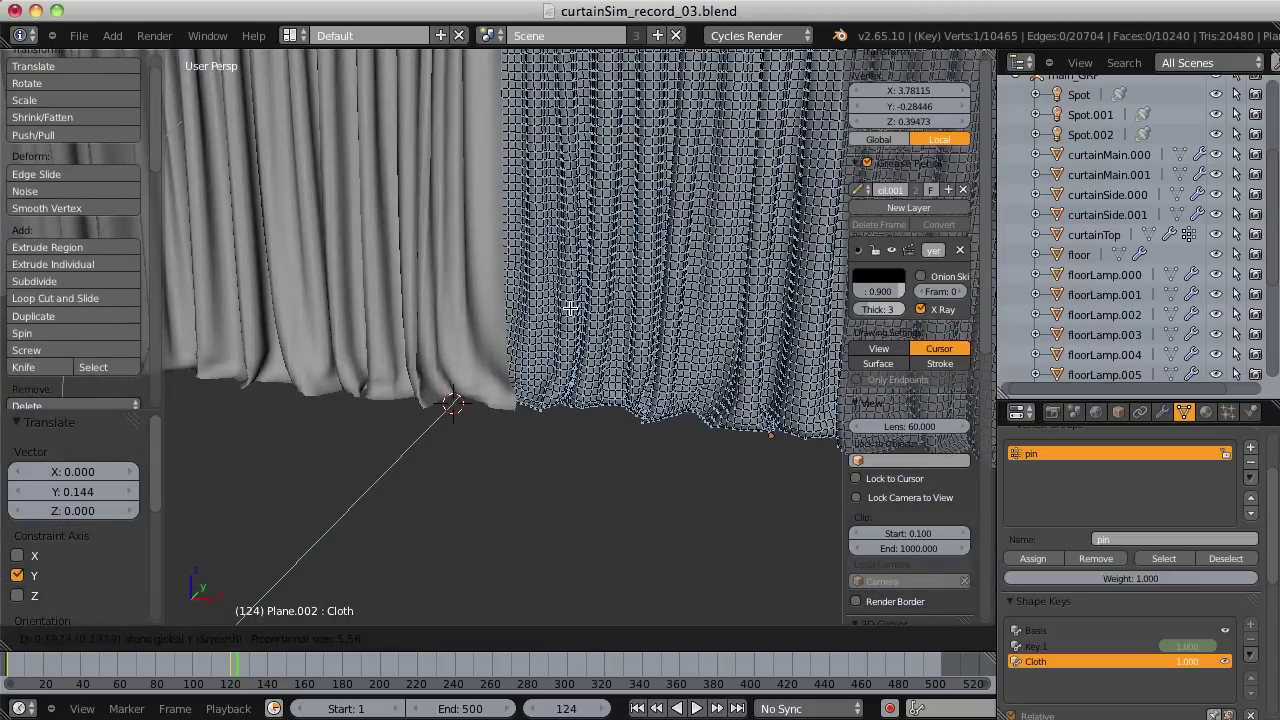
pyautogui.click(570, 310)
pyautogui.press('Tab')
pyautogui.scroll(-5, 600, 315)
pyautogui.moveTo(627, 319); pyautogui.dragTo(566, 220, button='middle')
# Duplicate the left curtain as Plane.003, offset along Y.
pyautogui.rightClick(514, 223)
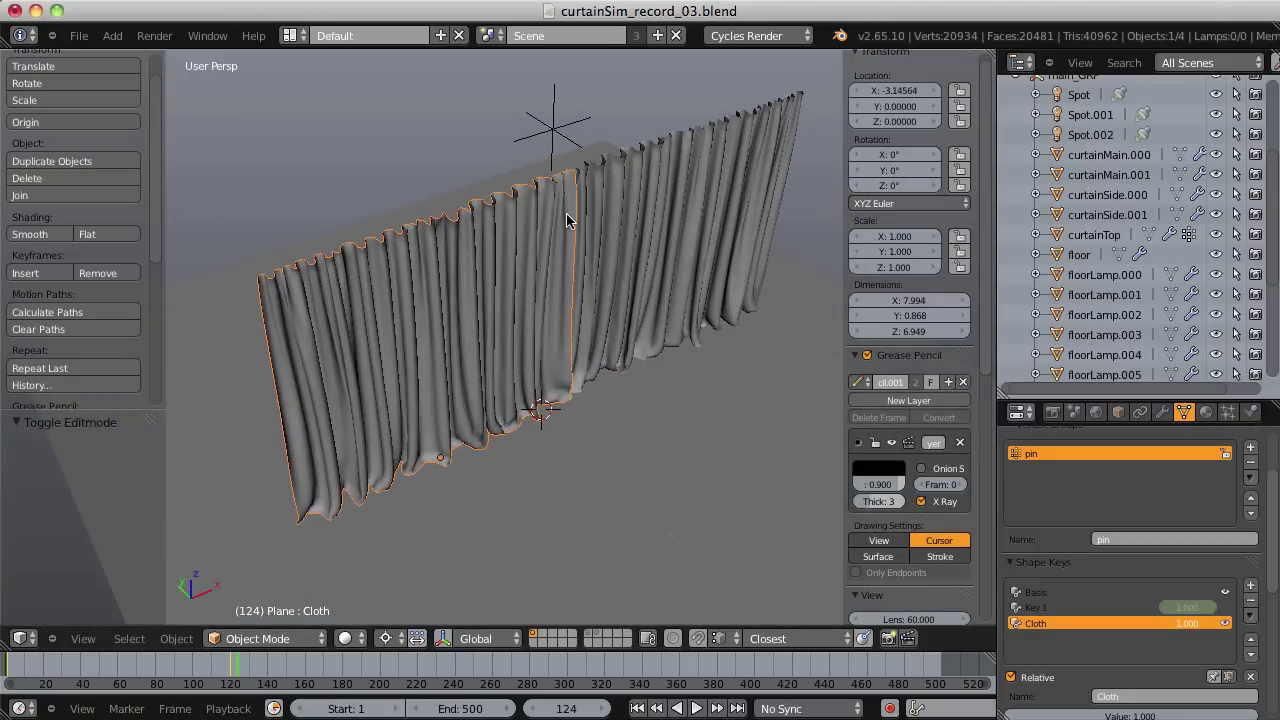
pyautogui.hotkey('shift', 'd')
pyautogui.press('y')
pyautogui.click(585, 230)
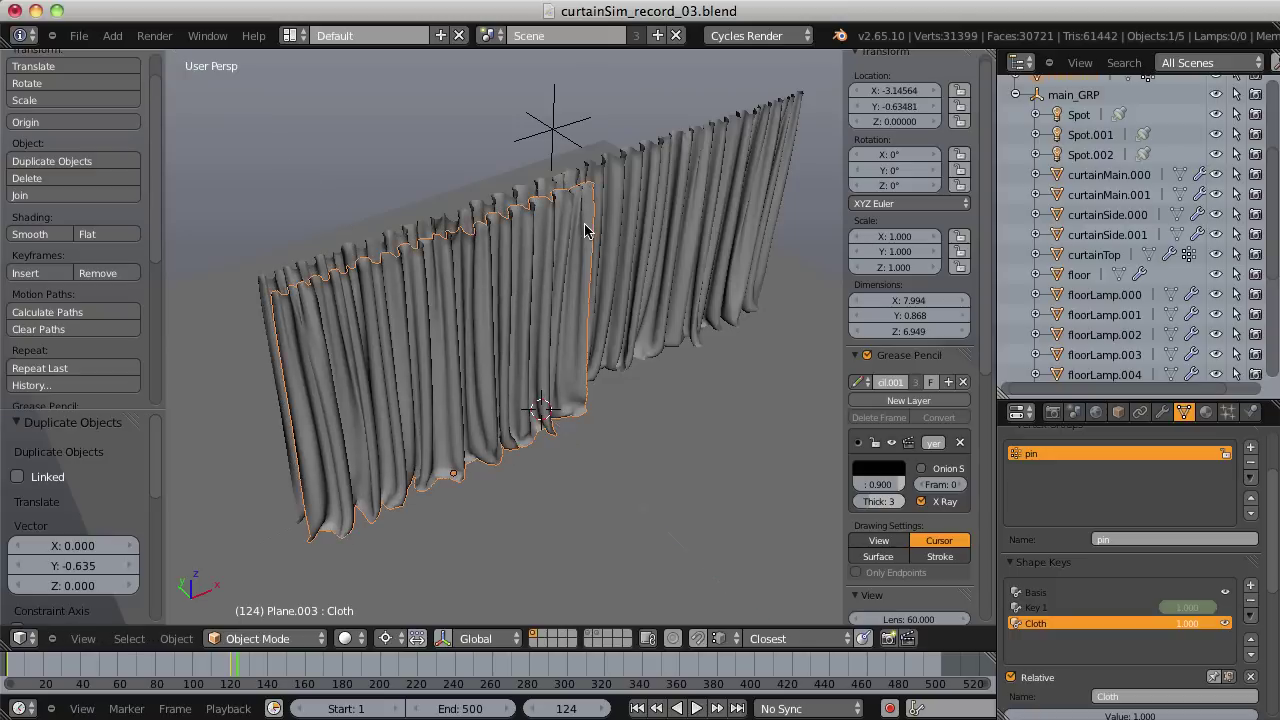
# Move Plane.003 to its own layer and display that layer alone.
pyautogui.press('m')
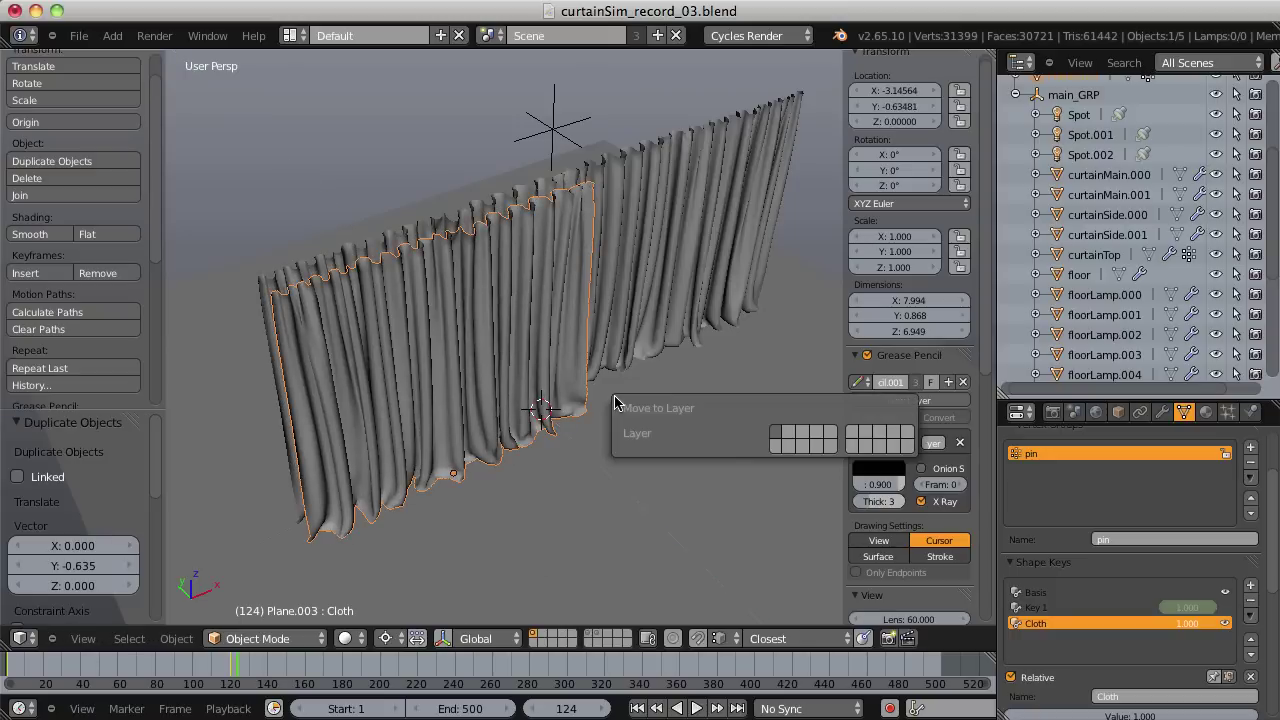
pyautogui.click(791, 436)
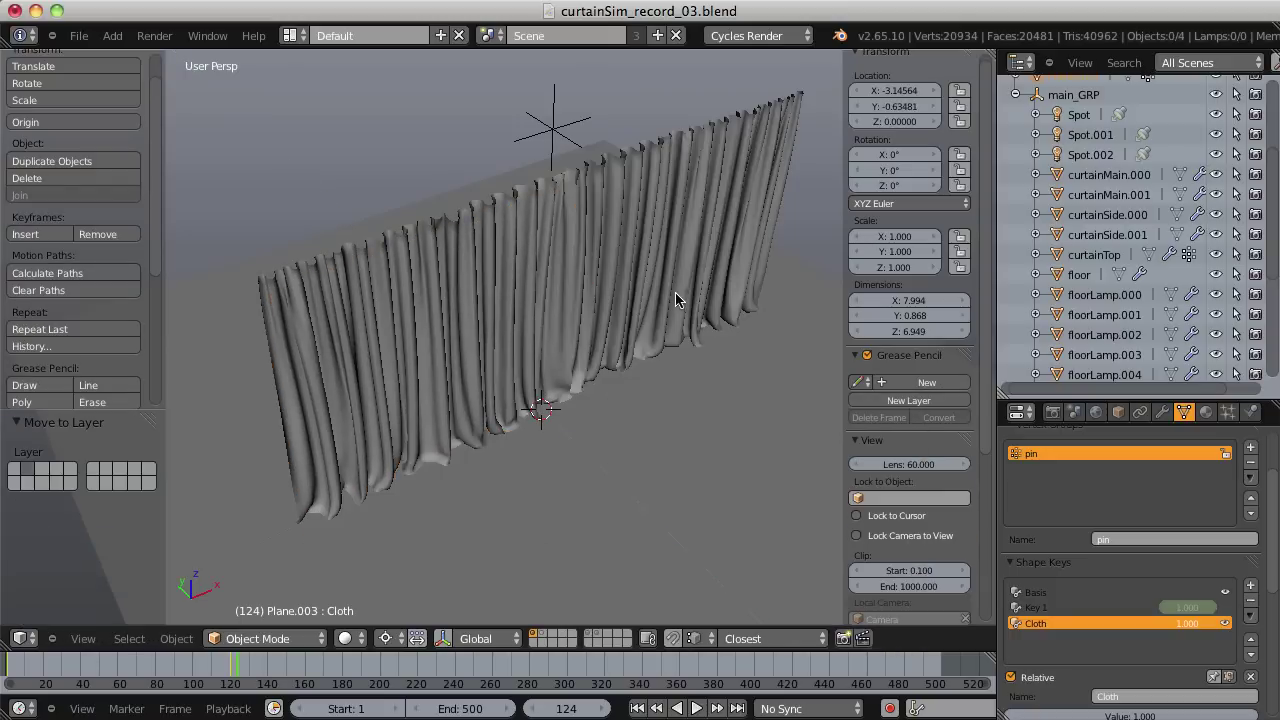
pyautogui.click(541, 638)
pyautogui.moveTo(597, 343)
pyautogui.mouseDown(button='middle')
pyautogui.moveTo(586, 346)
pyautogui.moveTo(620, 277)
pyautogui.moveTo(597, 336)
pyautogui.mouseUp(button='middle')
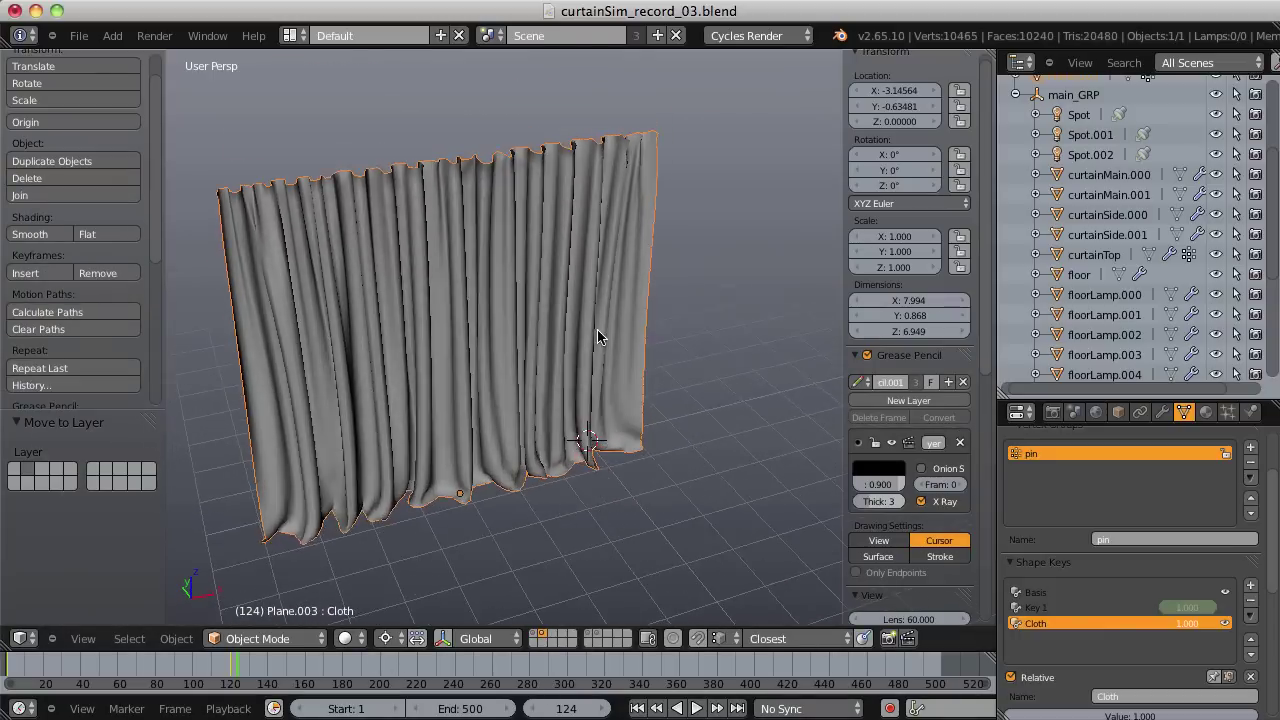
# Delete the Cloth and Key 1 shape keys, leaving Plane.003 a flat Basis-only plane.
pyautogui.click(1251, 603)
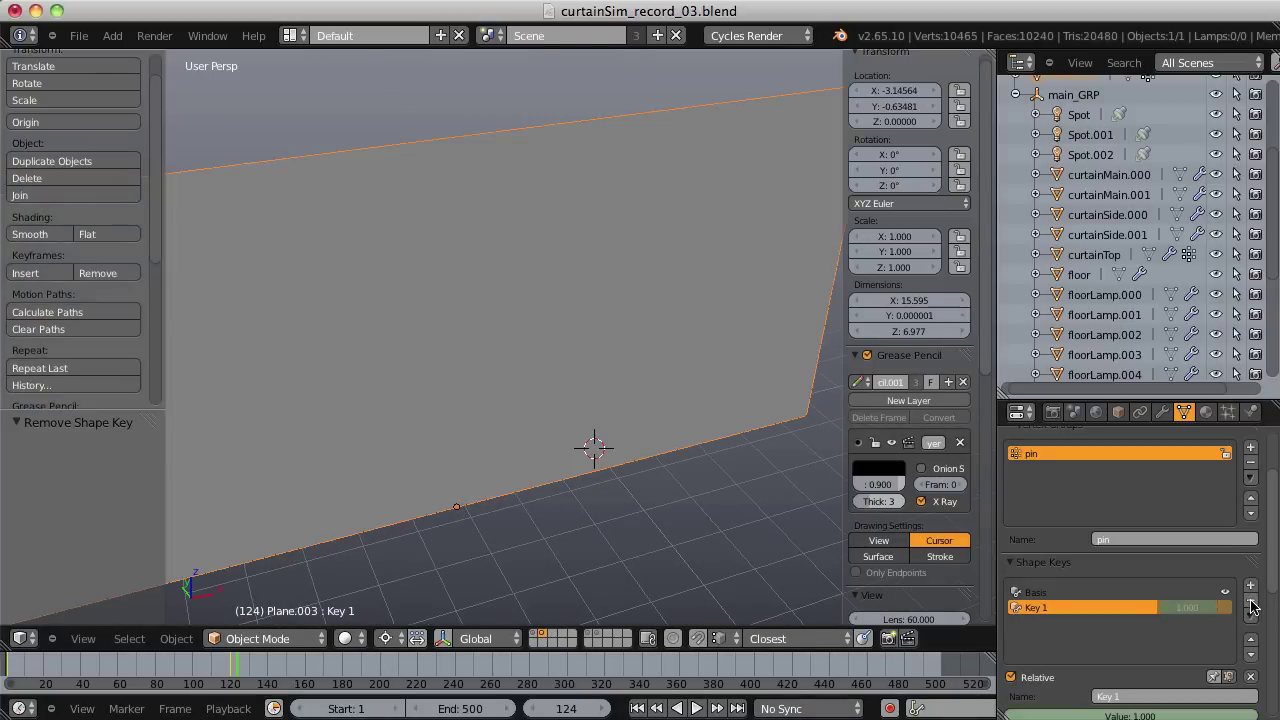
pyautogui.click(1251, 603)
pyautogui.moveTo(669, 460); pyautogui.dragTo(625, 340, button='middle')
pyautogui.press('Tab')
pyautogui.press('Tab')
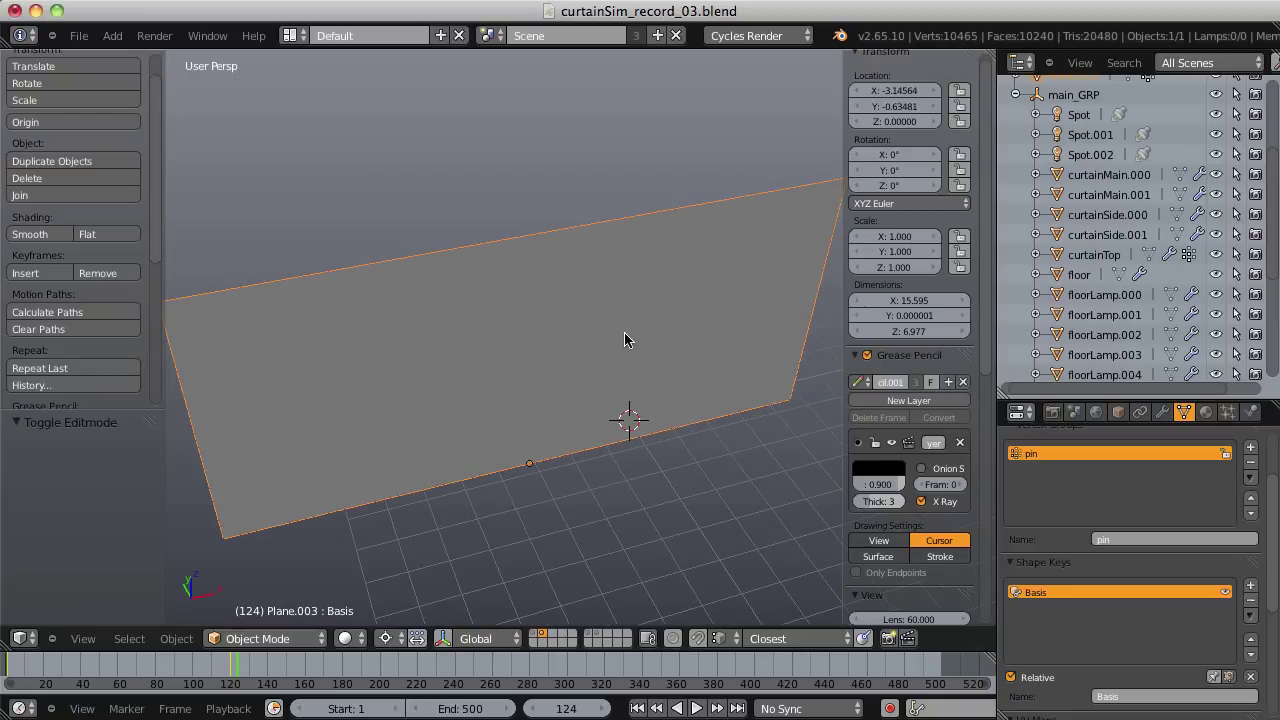
pyautogui.moveTo(440, 246); pyautogui.dragTo(495, 231, button='middle')
# In Edit Mode, delete a vertex column and the entire right piece of the plane.
pyautogui.press('Tab')
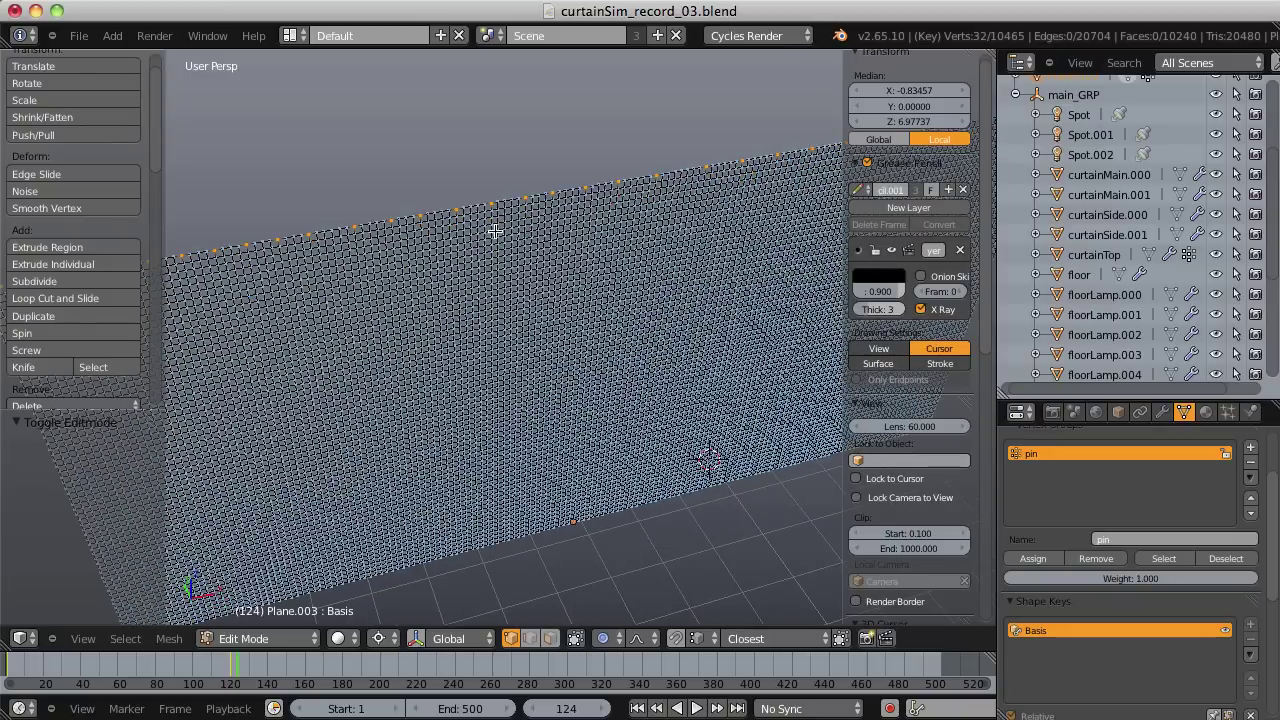
pyautogui.keyDown('alt'); pyautogui.rightClick(507, 217); pyautogui.keyUp('alt')
pyautogui.press('x')
pyautogui.click(491, 213)
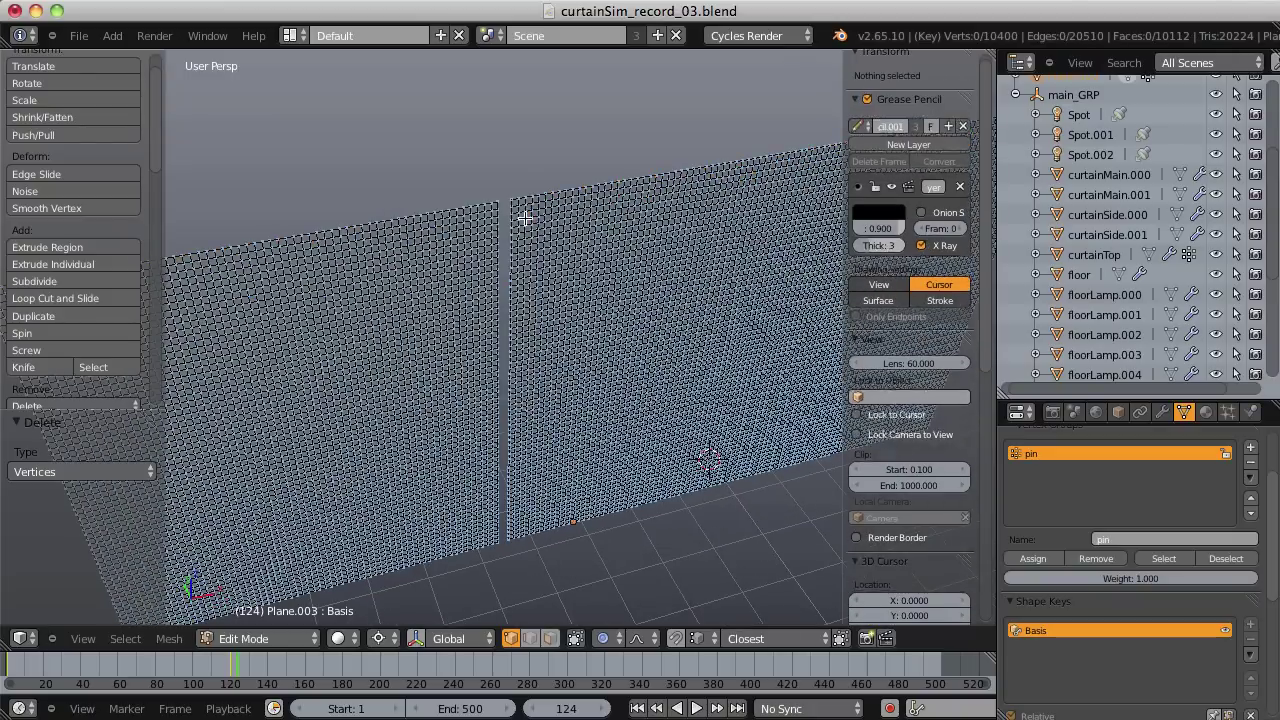
pyautogui.press('l')
pyautogui.press('x')
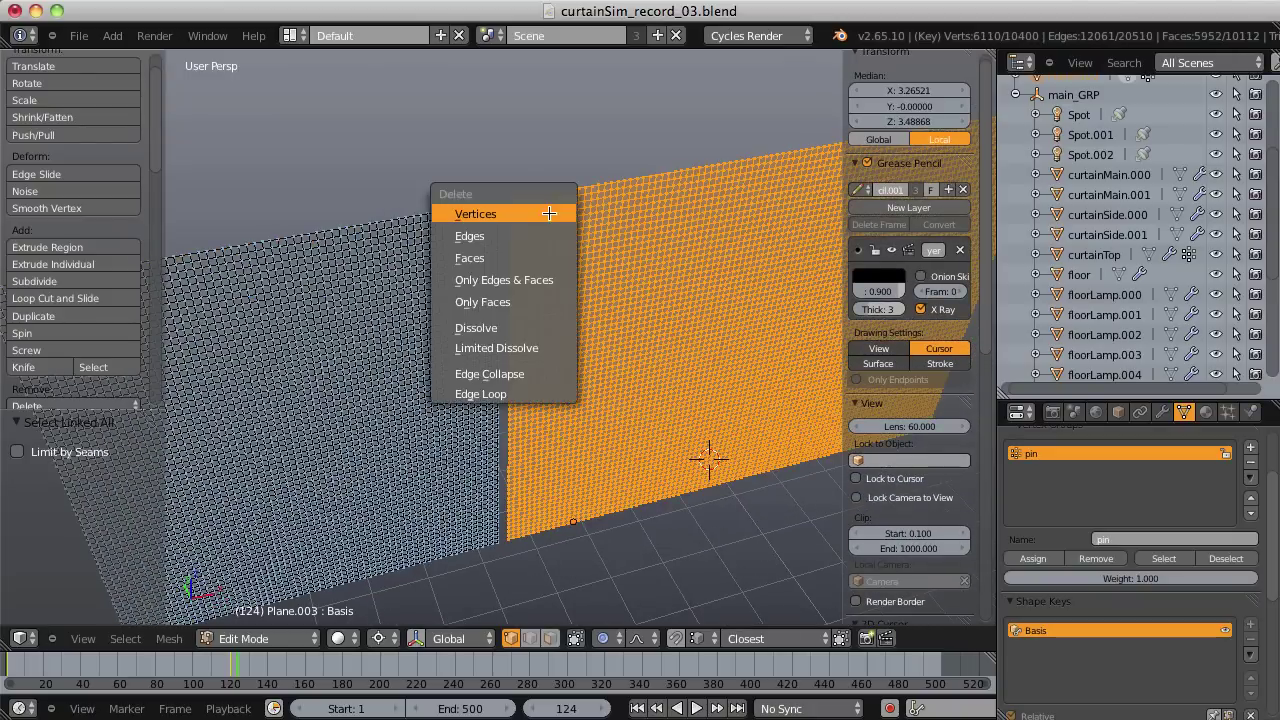
pyautogui.click(505, 216)
pyautogui.scroll(-5, 560, 197)
# Move the remaining 6.335-wide panel along X and return to Object Mode.
pyautogui.press('Tab')
pyautogui.press('Tab')
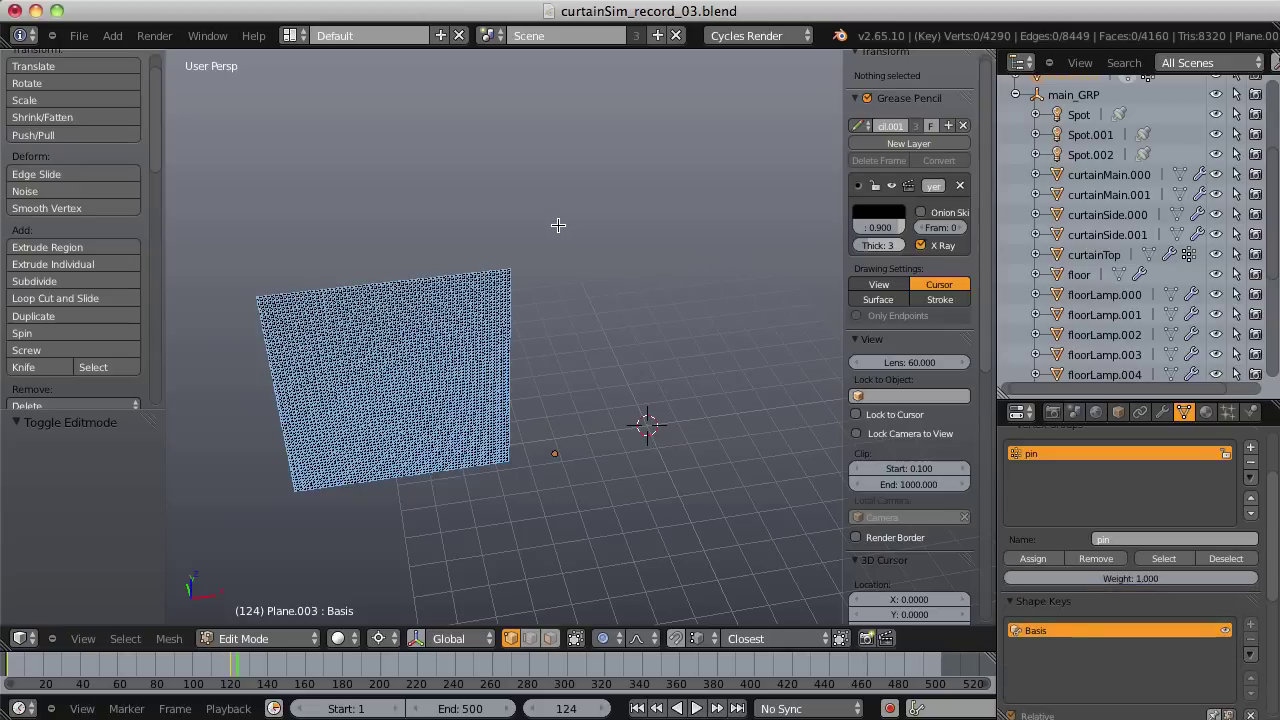
pyautogui.press('a')
pyautogui.press('g')
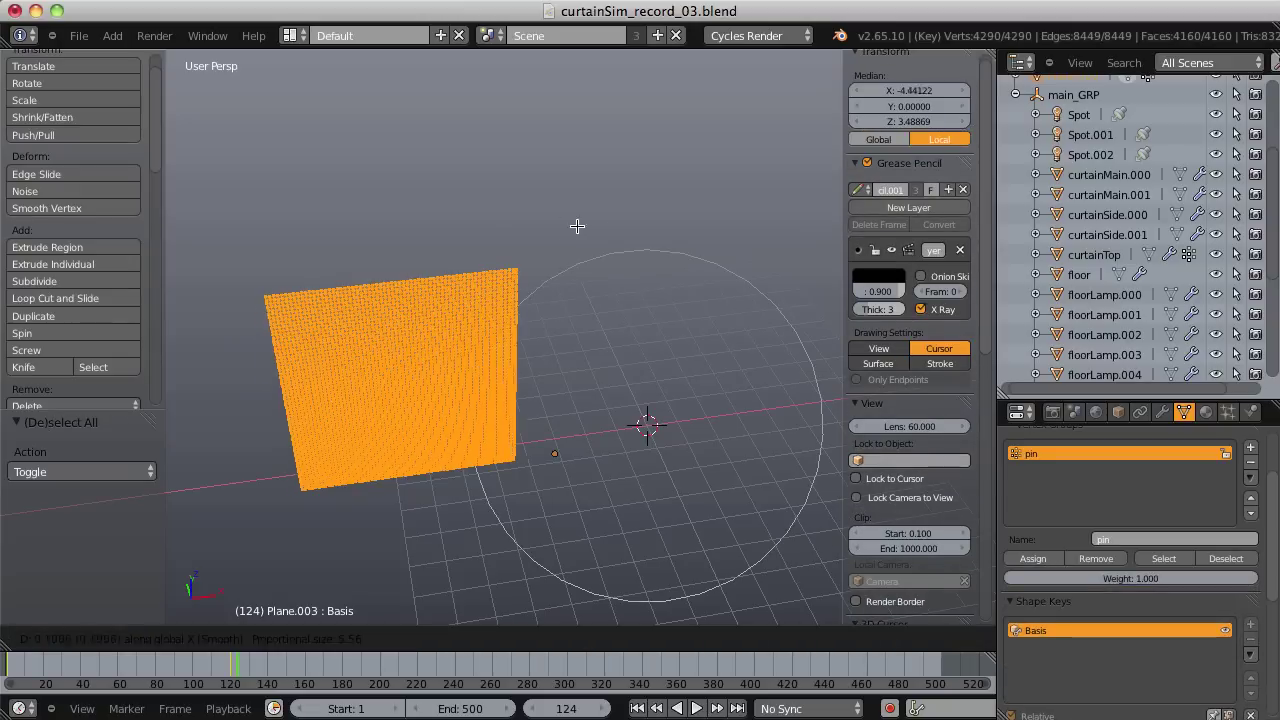
pyautogui.press('x')
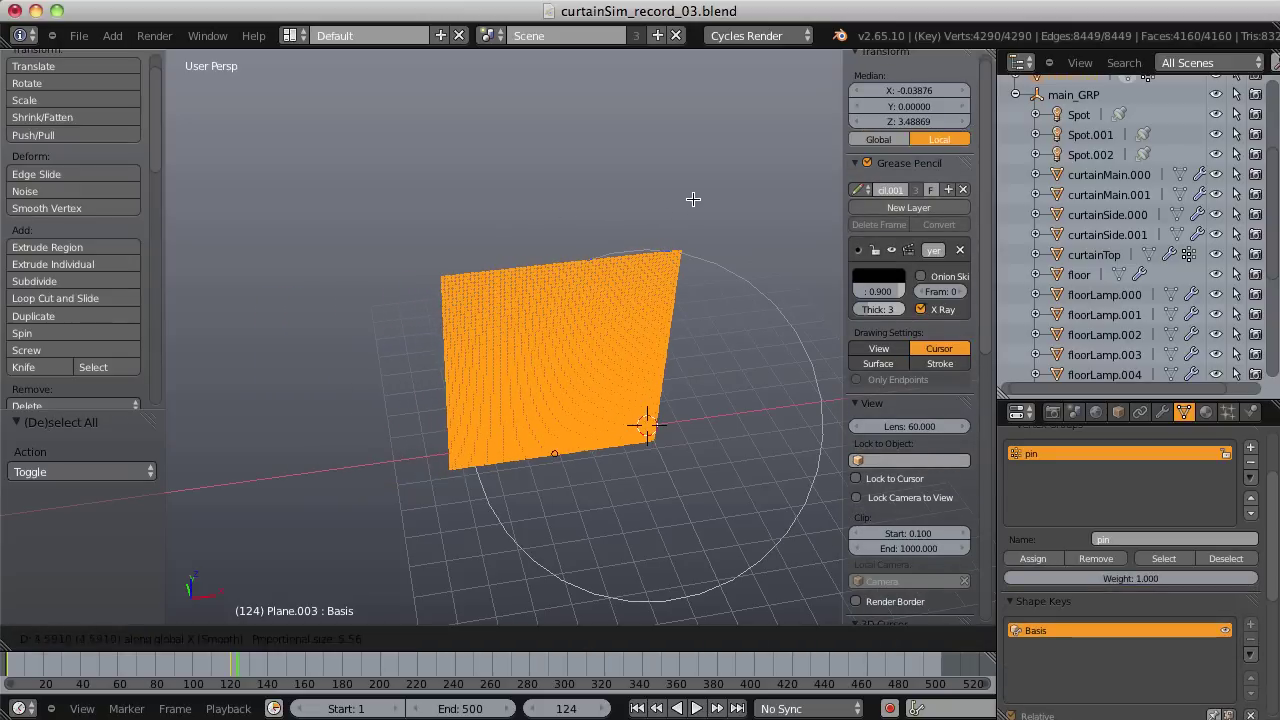
pyautogui.click(686, 230)
pyautogui.press('Tab')
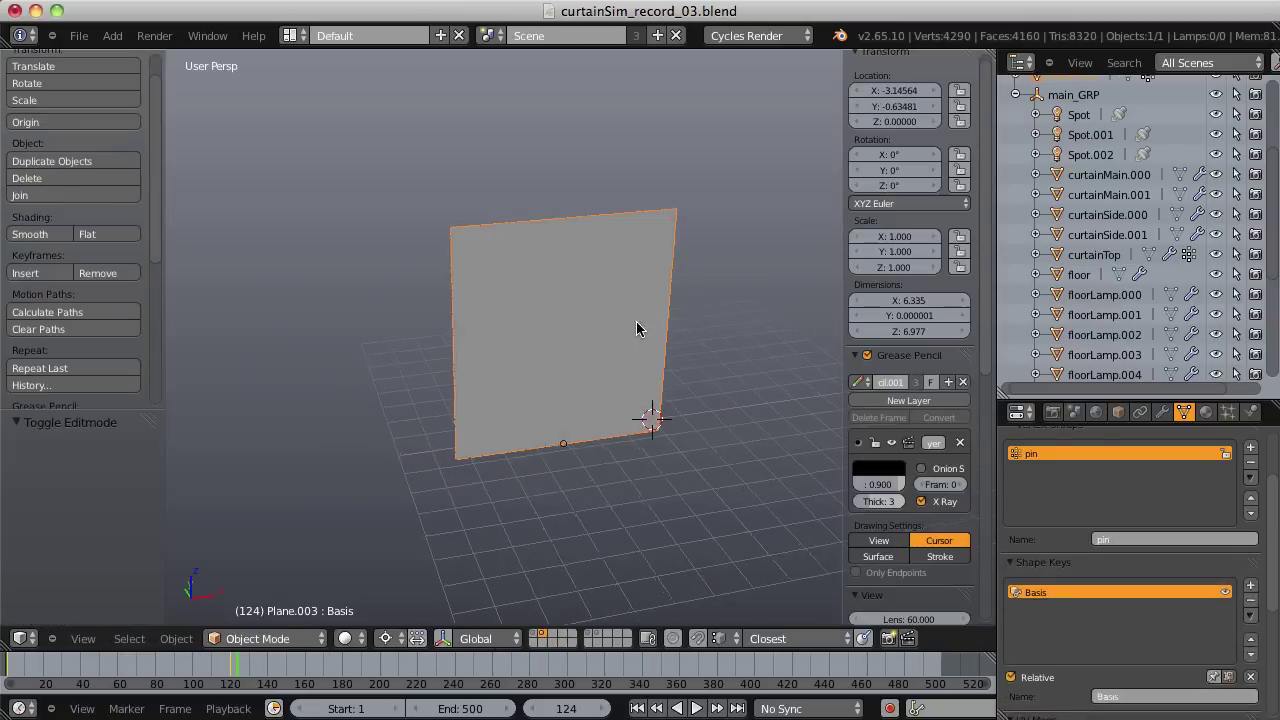
pyautogui.moveTo(637, 326); pyautogui.dragTo(669, 340, button='middle')
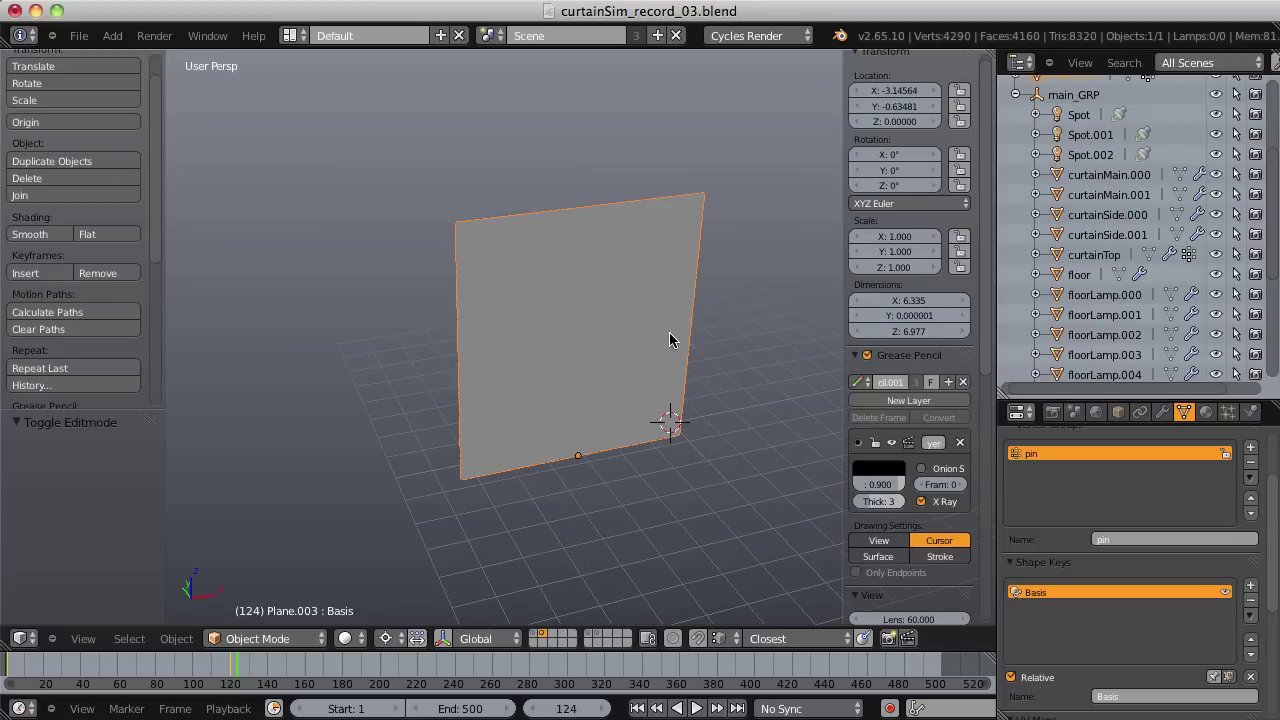
# Switch the main area to the UV/Image Editor and zoom in on refsheet.jpg's curtain photo.
pyautogui.click(22, 640)
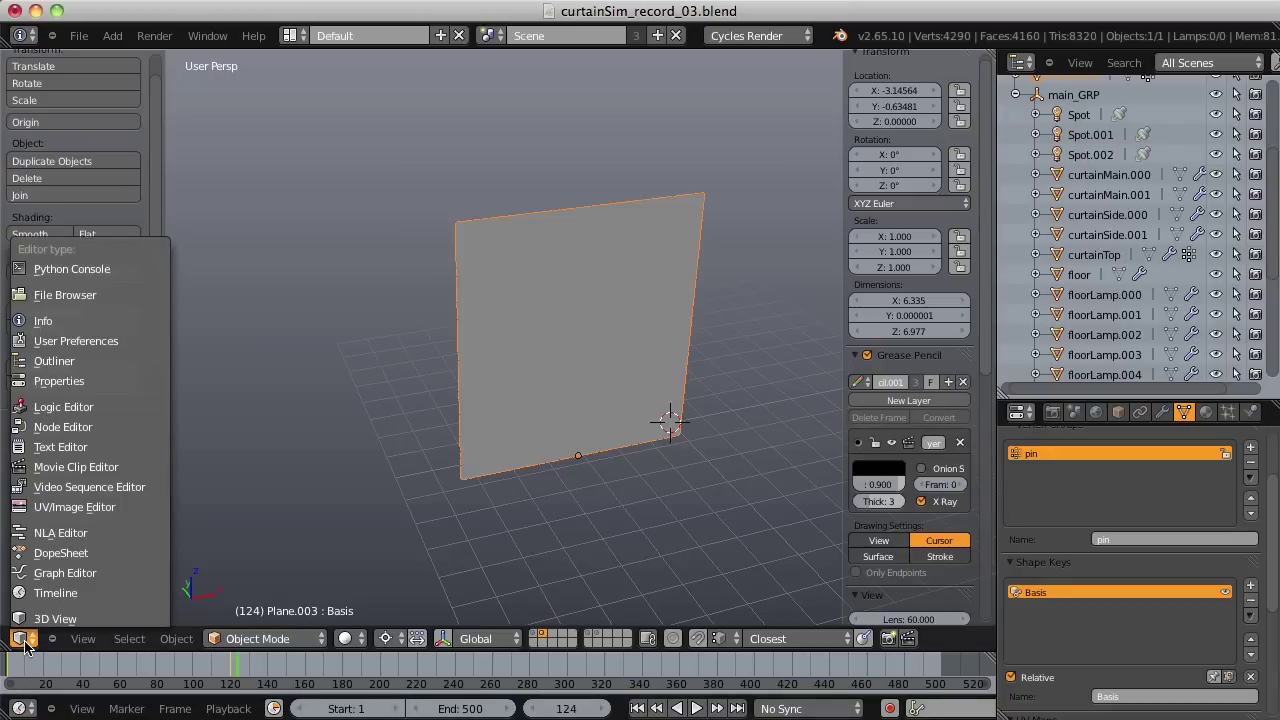
pyautogui.click(22, 640)
pyautogui.click(74, 507)
pyautogui.scroll(5, 580, 309)
pyautogui.moveTo(574, 357); pyautogui.dragTo(417, 207, button='middle')
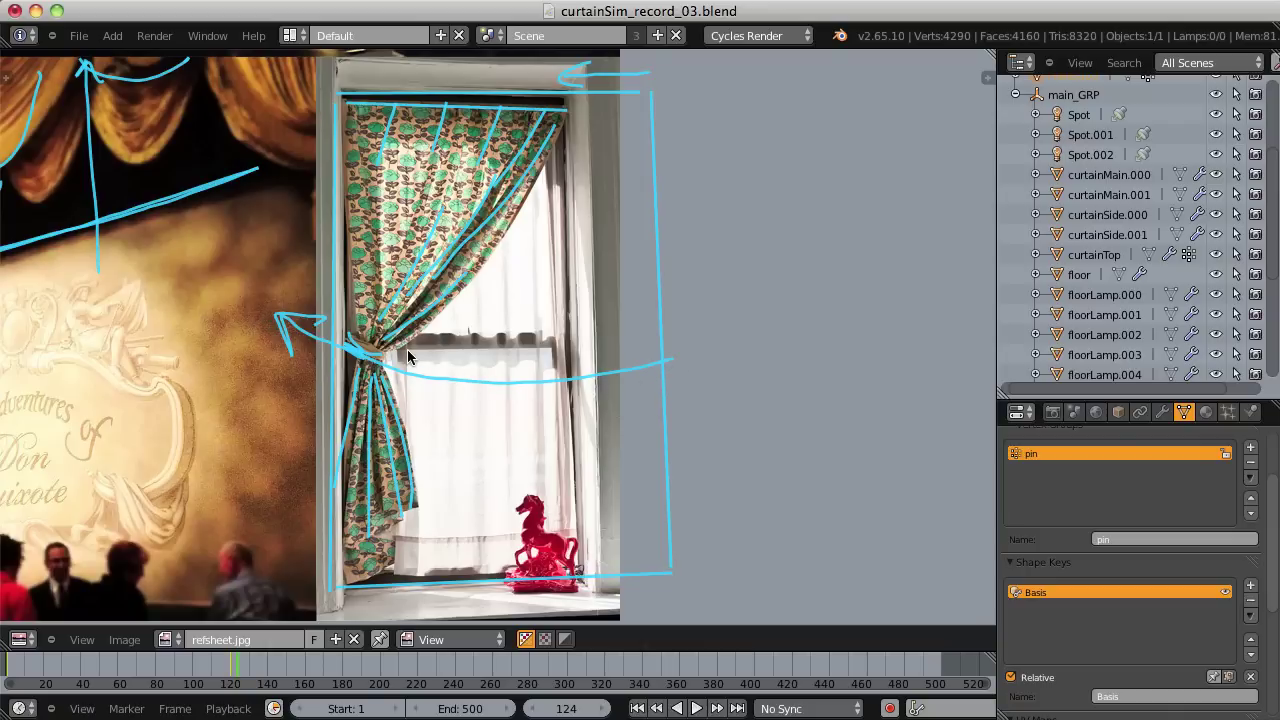
# Turn the bottom-left reference photo pane into a 3D View facing the curtain plane.
pyautogui.click(19, 639)
pyautogui.click(55, 613)
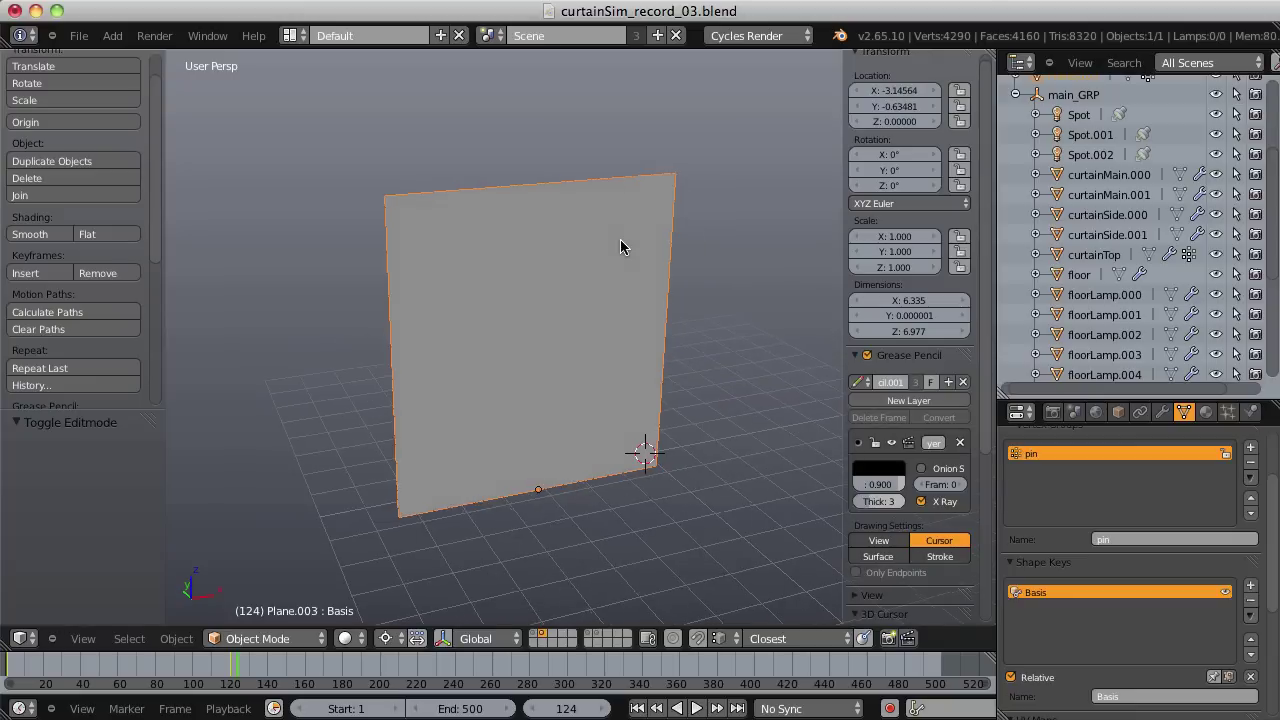
pyautogui.moveTo(620, 239)
pyautogui.mouseDown(button='middle')
pyautogui.moveTo(617, 226)
pyautogui.moveTo(614, 254)
pyautogui.mouseUp(button='middle')
# In Edit Mode, select the pin vertex group to check that the plane's top row is pinned.
pyautogui.press('Tab')
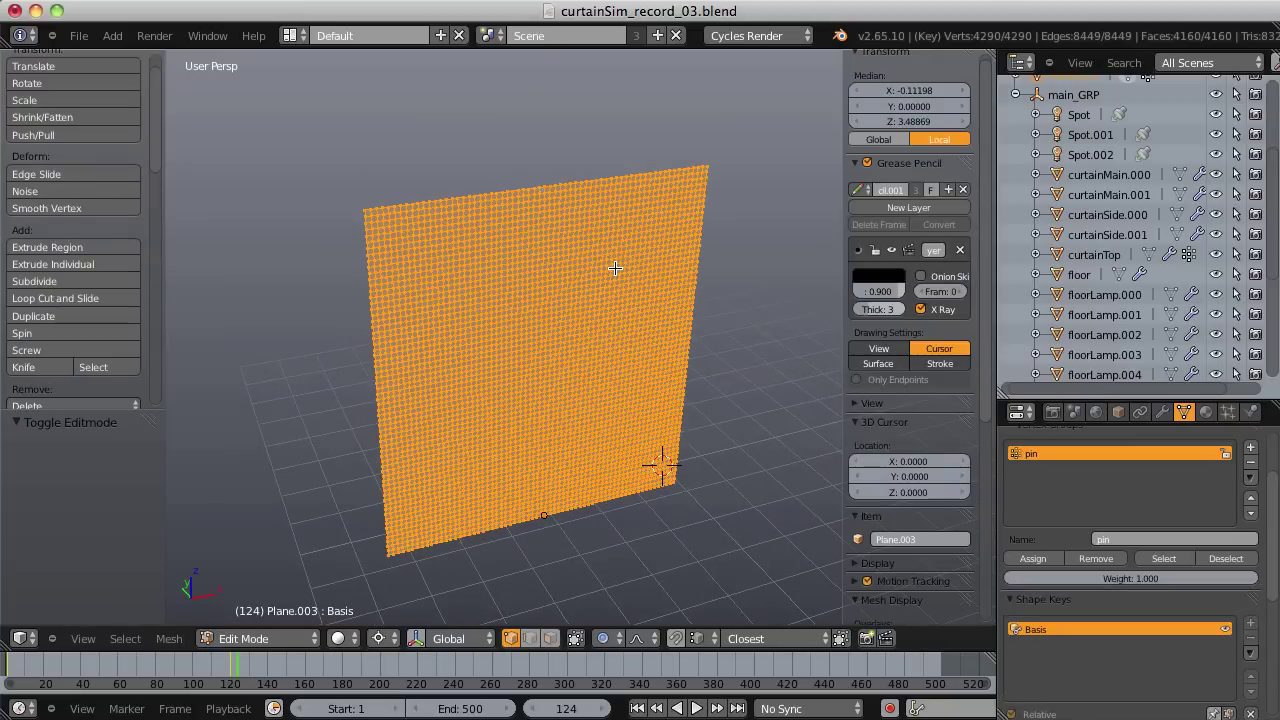
pyautogui.press('a')
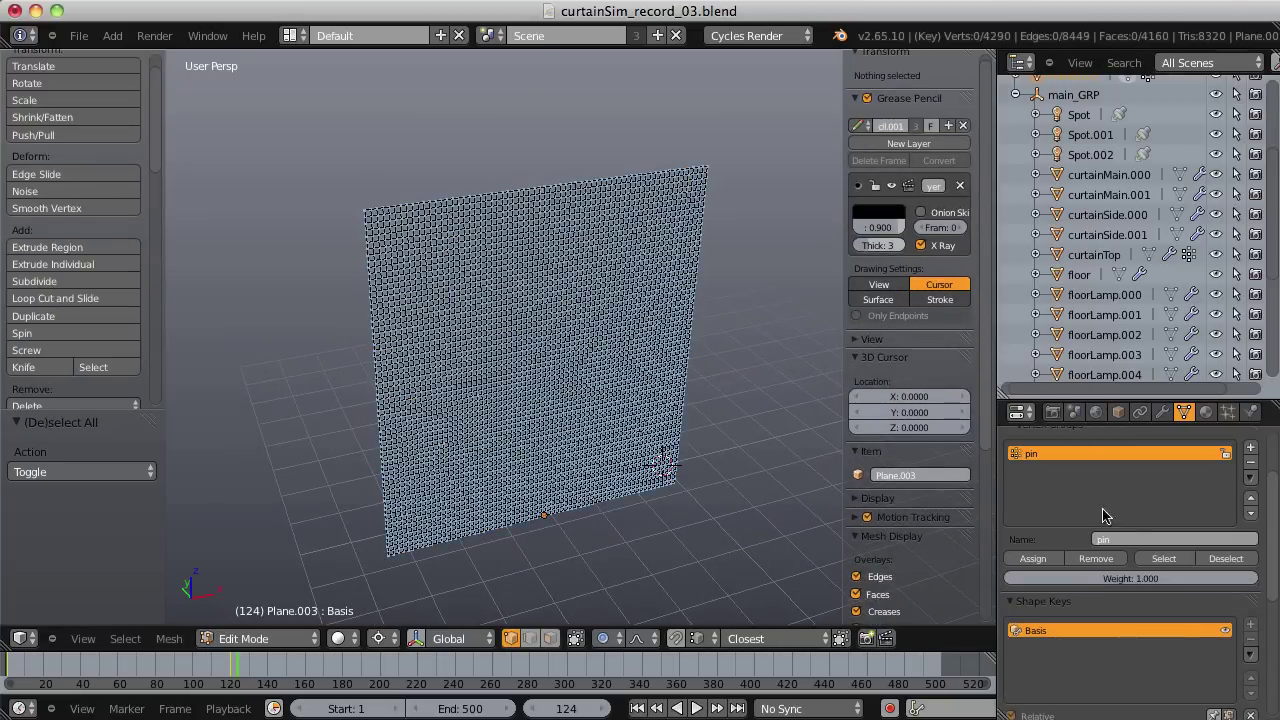
pyautogui.click(1163, 558)
pyautogui.scroll(4, 453, 180)
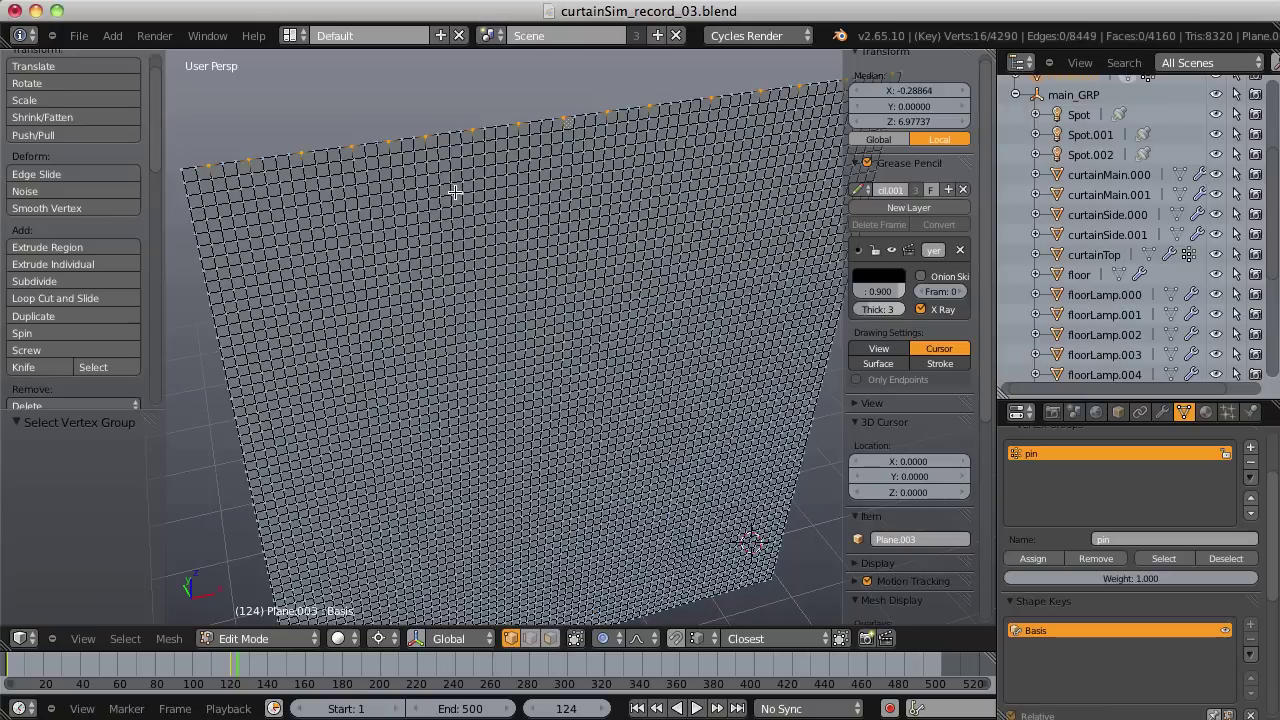
pyautogui.moveTo(454, 191); pyautogui.dragTo(586, 163, button='middle')
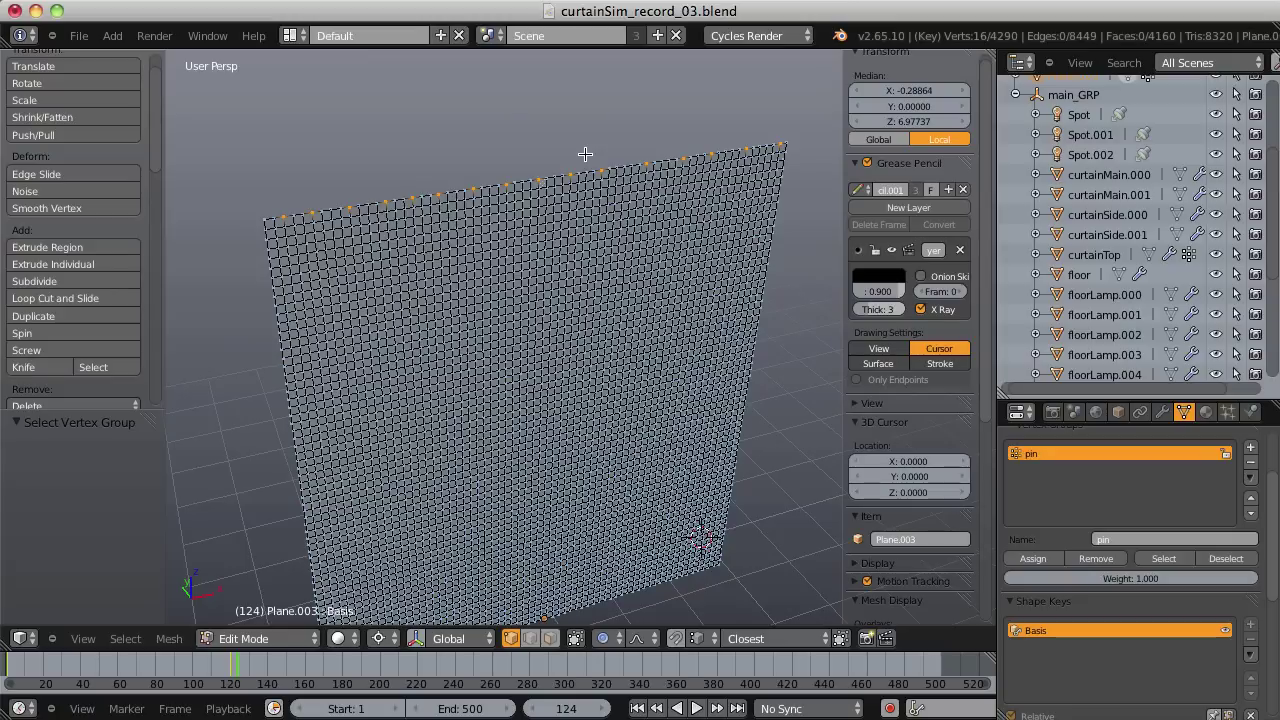
pyautogui.press('Tab')
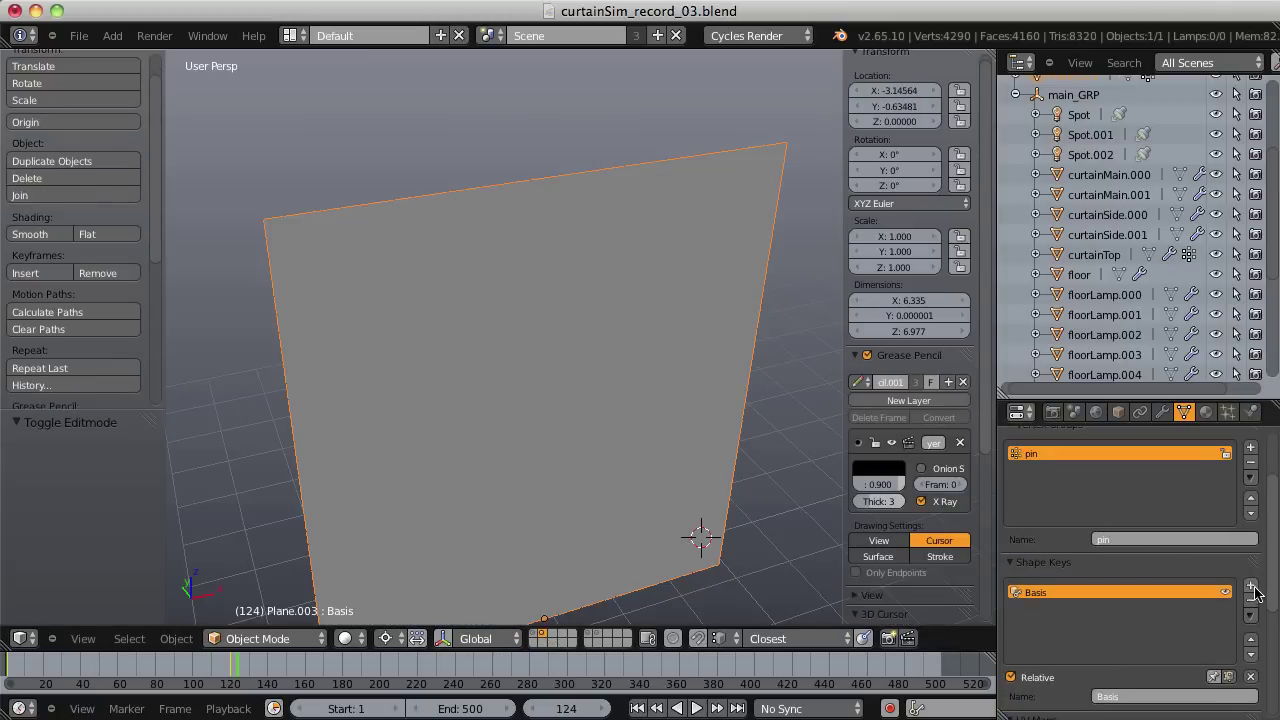
# Add shape key Key 1 at influence 1.000 and move to frame 120.
pyautogui.click(1250, 587)
pyautogui.moveTo(1172, 607); pyautogui.dragTo(1272, 612)
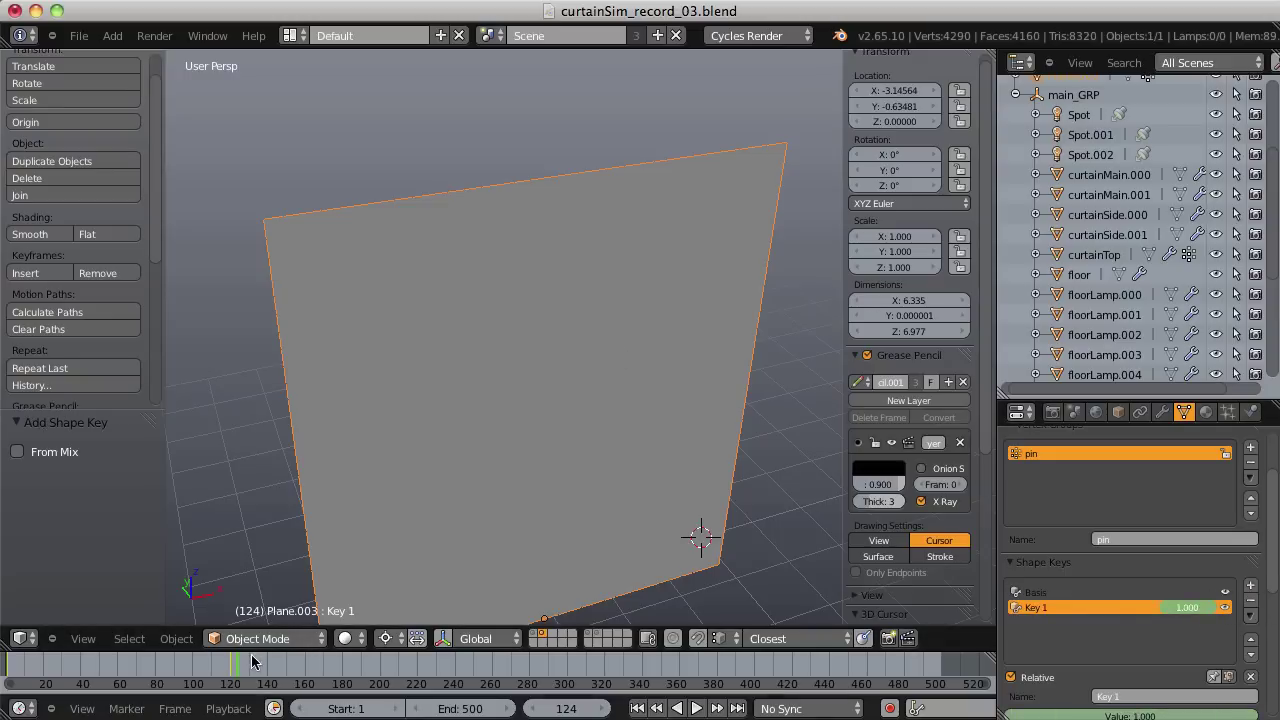
pyautogui.moveTo(236, 666); pyautogui.dragTo(230, 670)
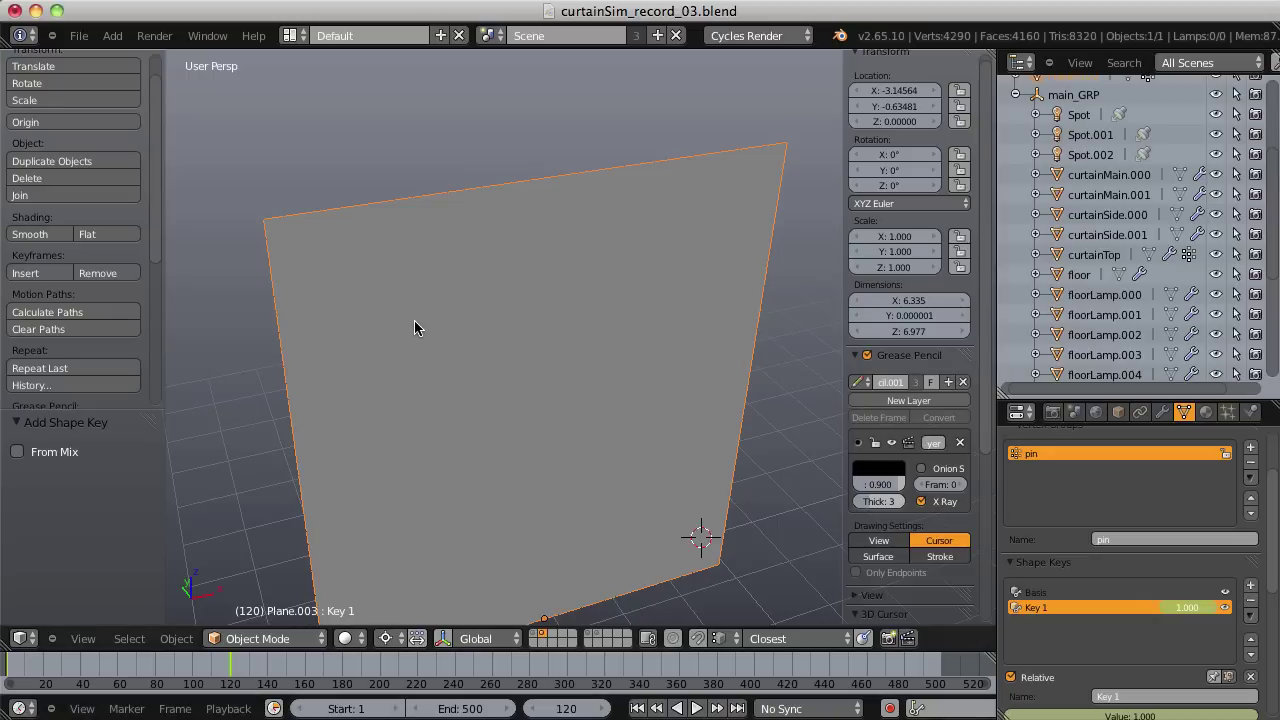
# Scale the pinned top row to 0.37 along X around the active corner vertex, proportional editing off.
pyautogui.press('Tab')
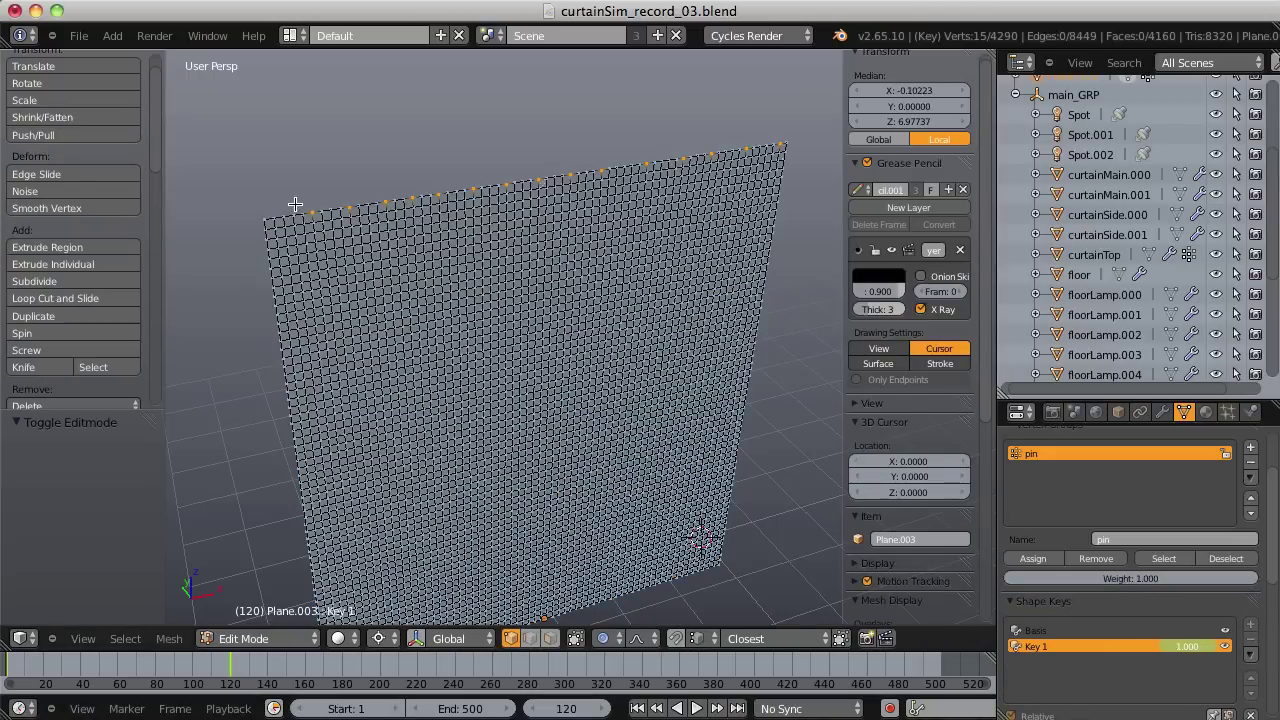
pyautogui.keyDown('shift'); pyautogui.rightClick(281, 214); pyautogui.keyUp('shift')
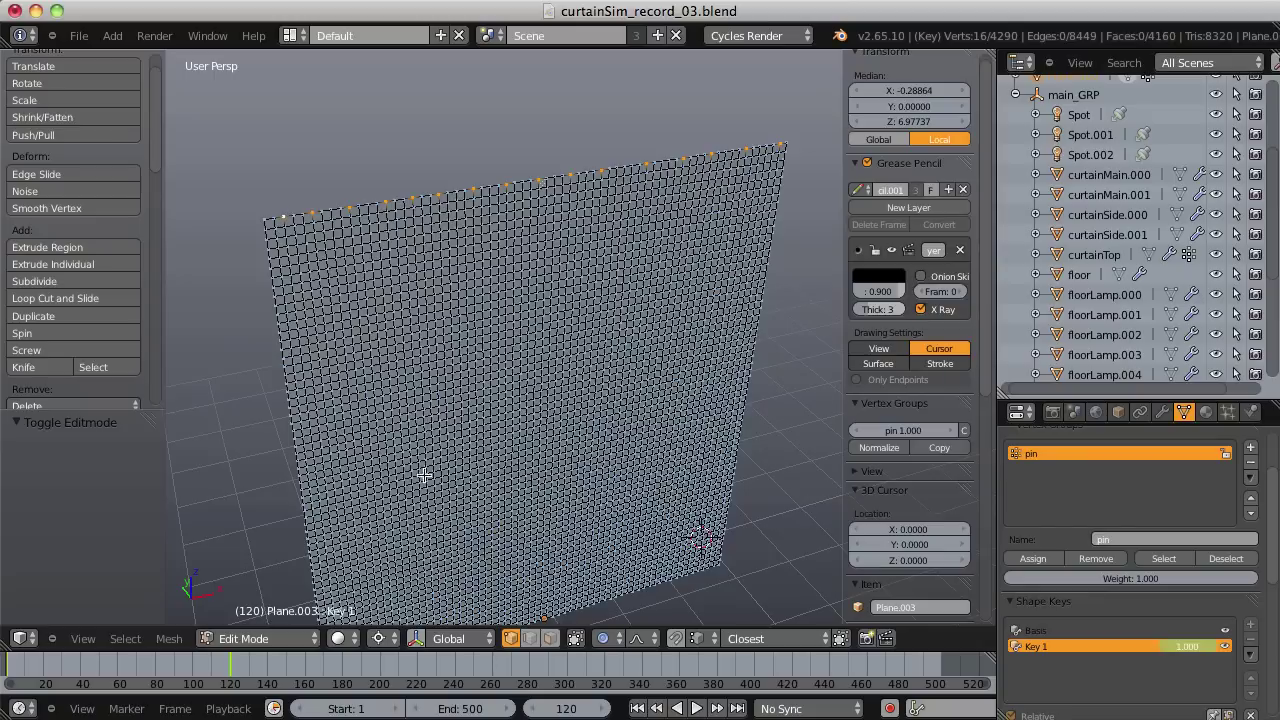
pyautogui.click(381, 639)
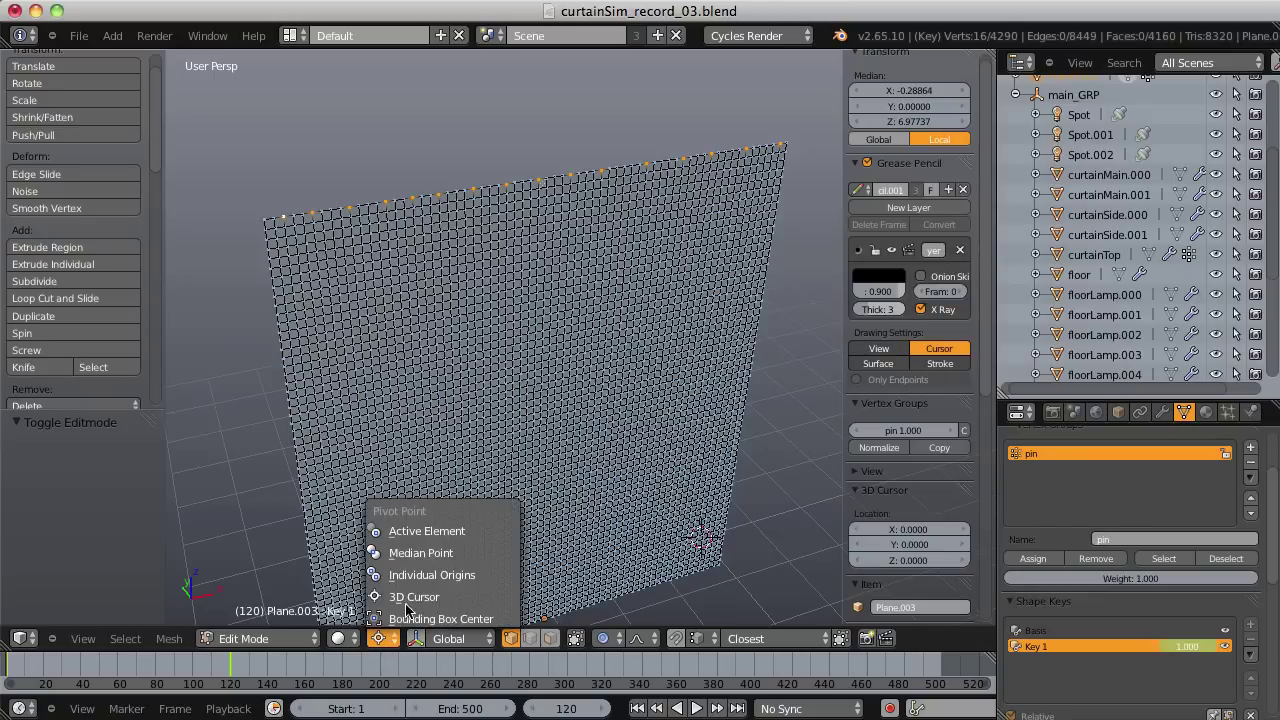
pyautogui.click(410, 536)
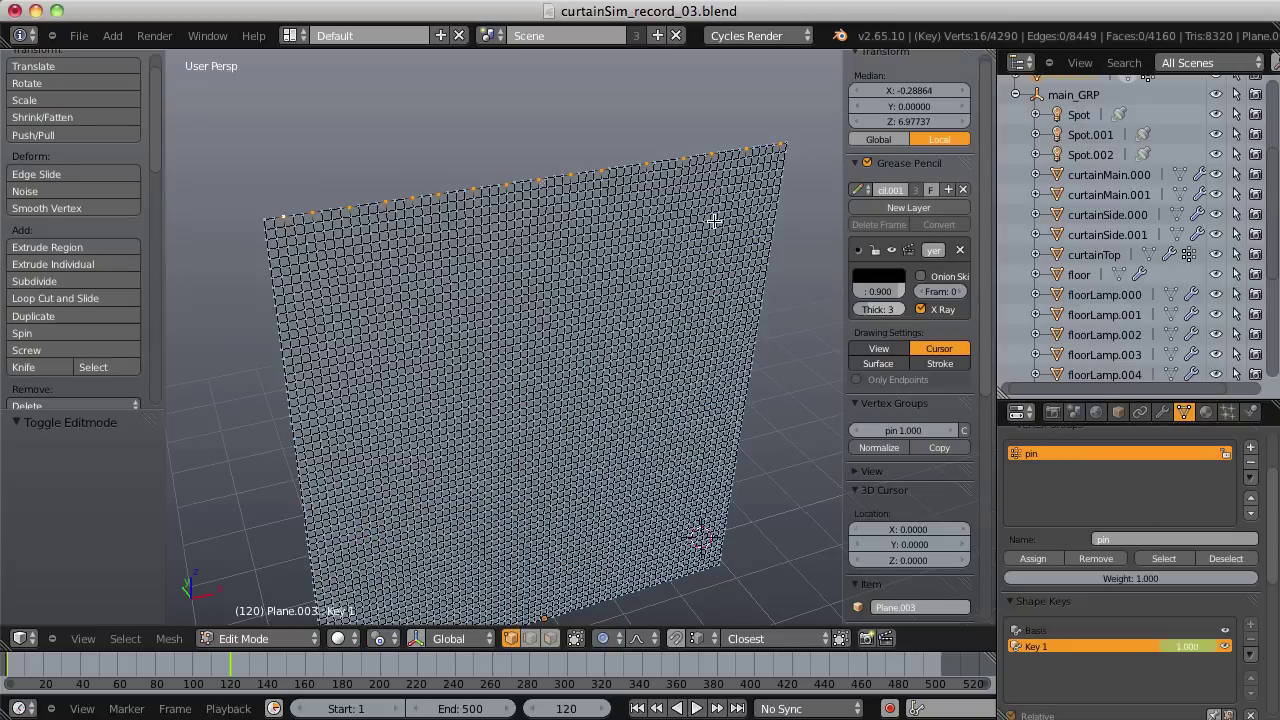
pyautogui.press('s')
pyautogui.press('x')
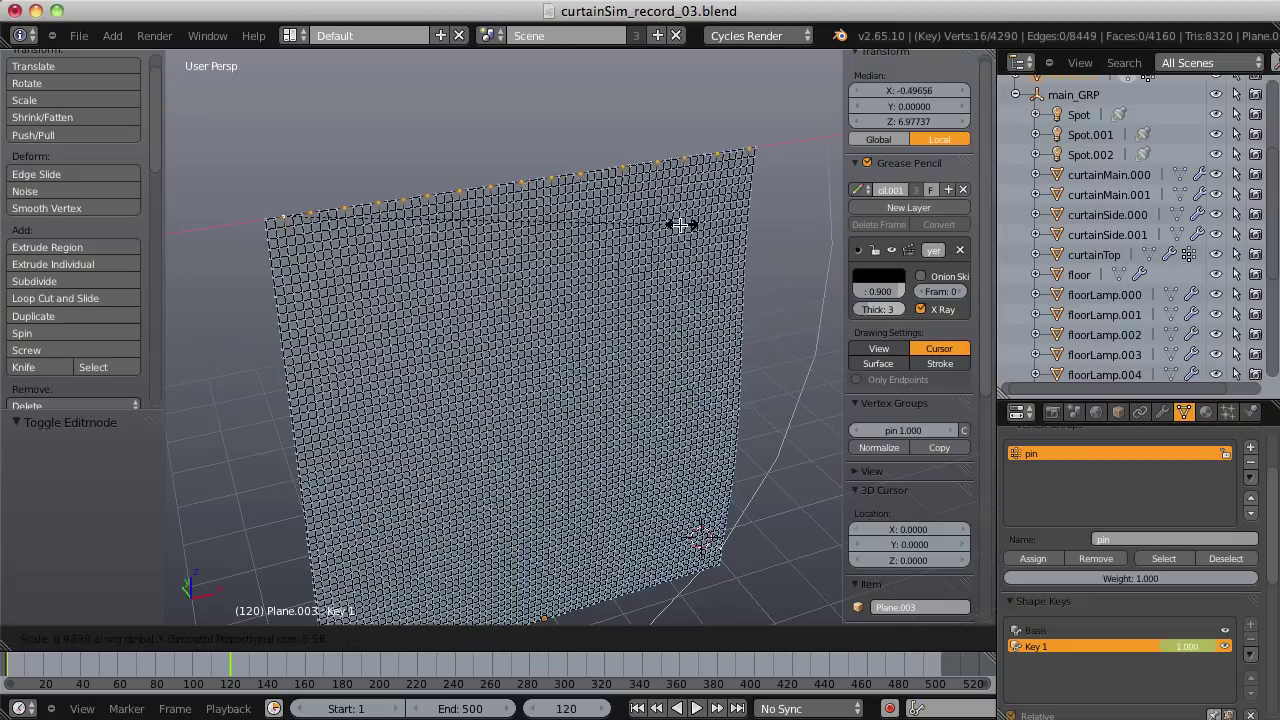
pyautogui.press('Escape')
pyautogui.press('o')
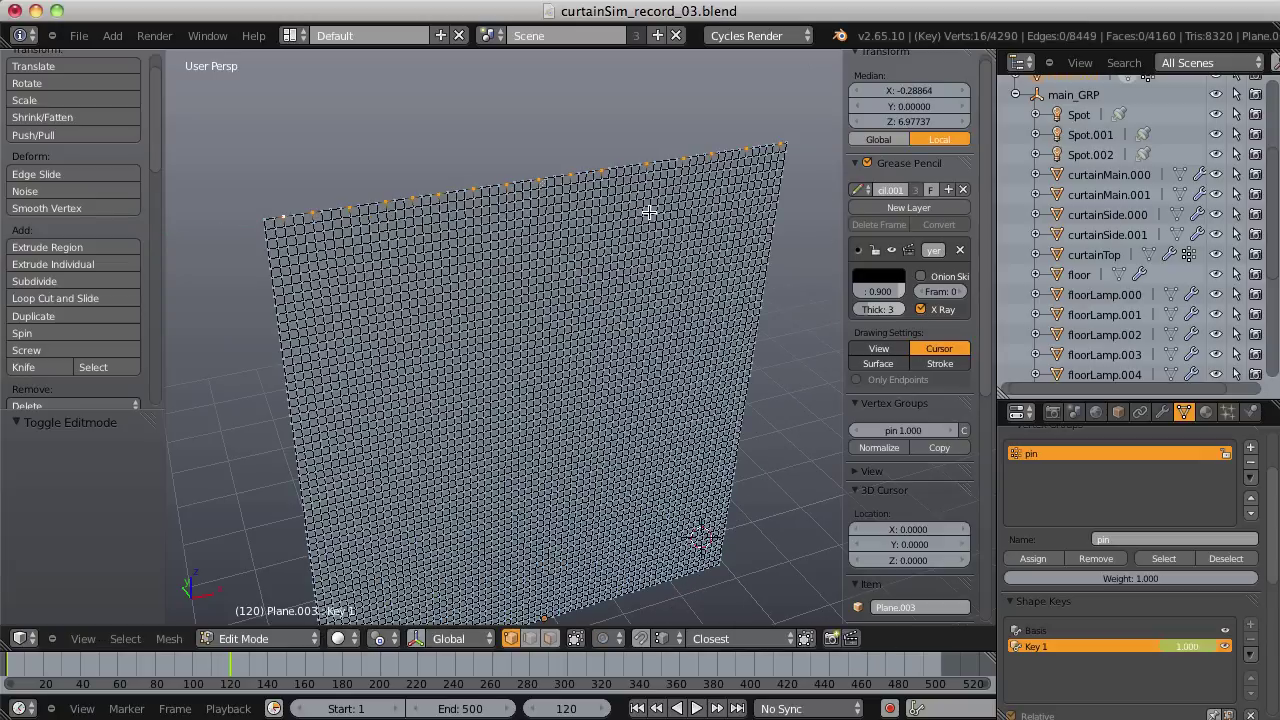
pyautogui.press('s')
pyautogui.press('x')
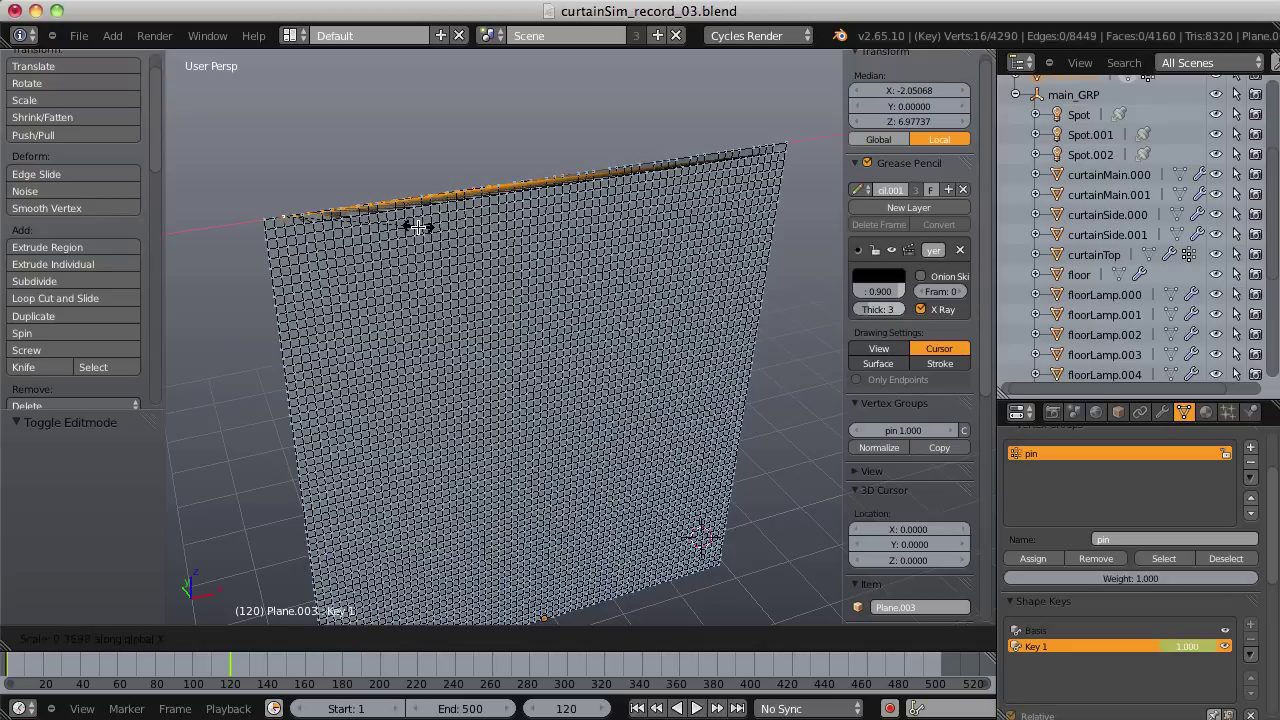
pyautogui.click(418, 228)
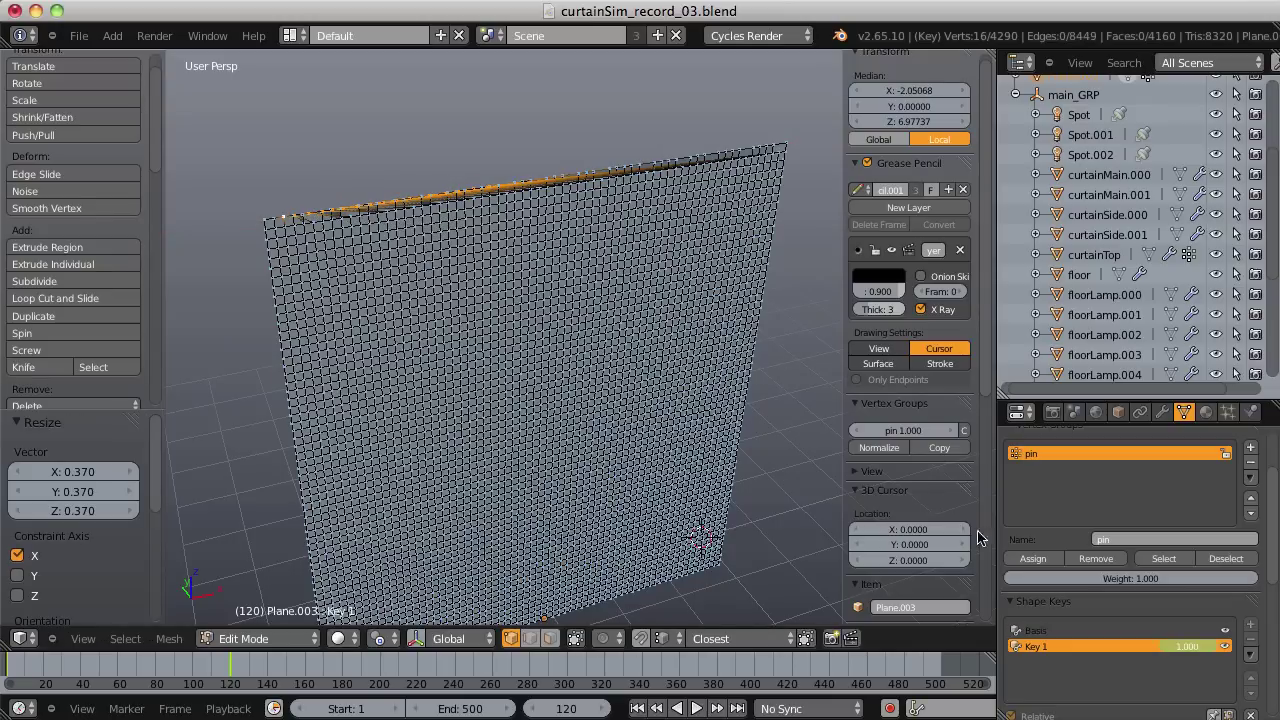
# Test Key 1 at partial and full strength, scrub the frames, and return to frame 1.
pyautogui.moveTo(1190, 647); pyautogui.dragTo(1113, 628)
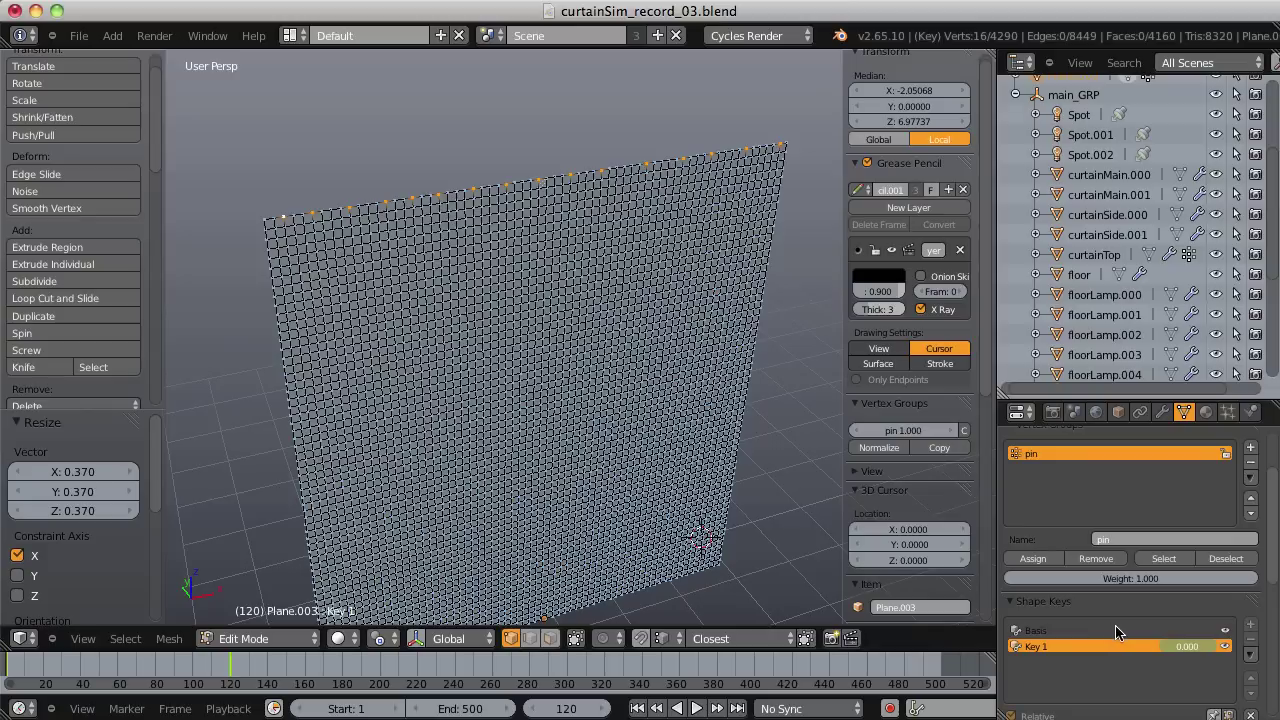
pyautogui.moveTo(1117, 632); pyautogui.dragTo(1215, 640)
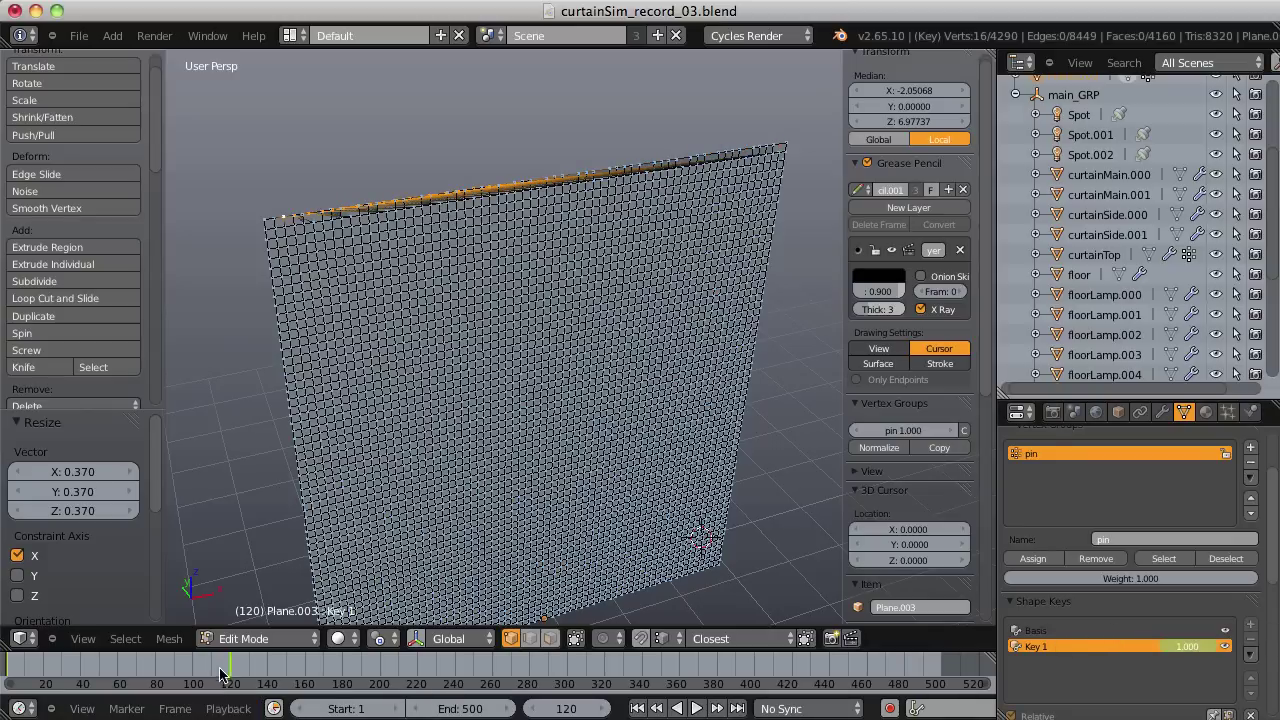
pyautogui.moveTo(226, 667)
pyautogui.mouseDown()
pyautogui.moveTo(15, 672)
pyautogui.moveTo(234, 679)
pyautogui.moveTo(145, 679)
pyautogui.moveTo(219, 679)
pyautogui.mouseUp()
pyautogui.click(637, 708)
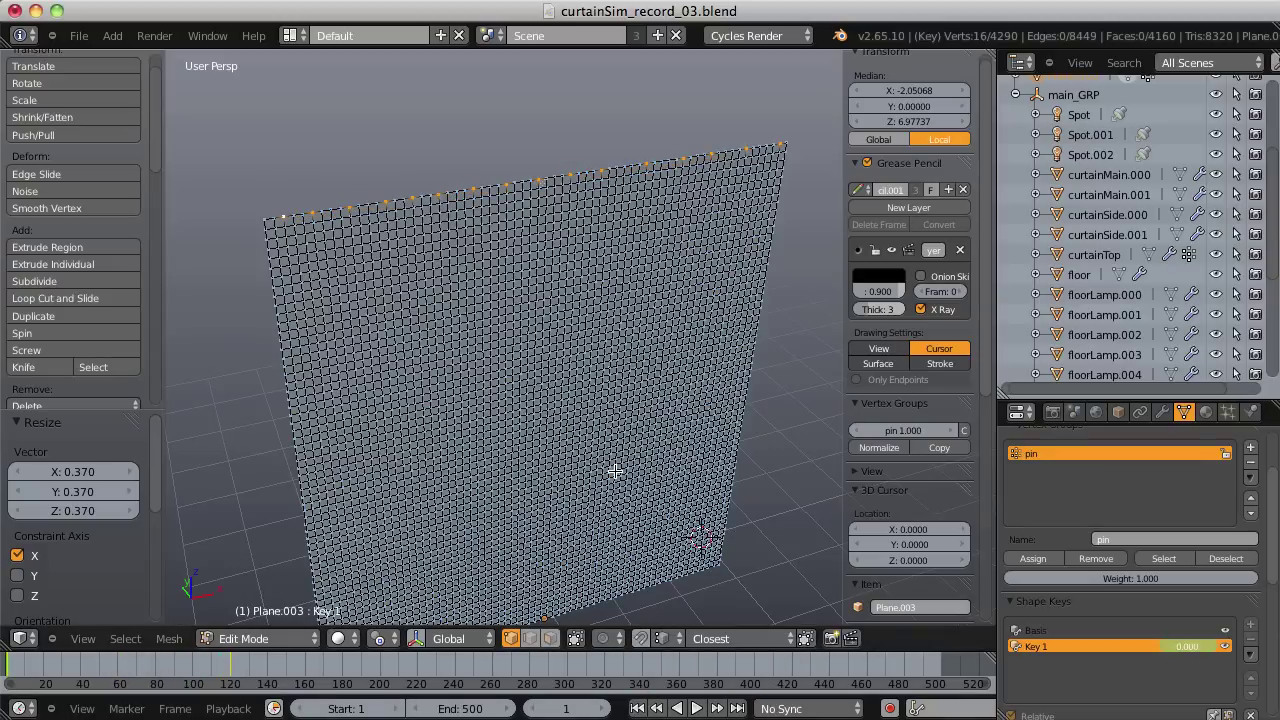
# Return to Object Mode and add a Torus mesh at the origin.
pyautogui.press('Tab')
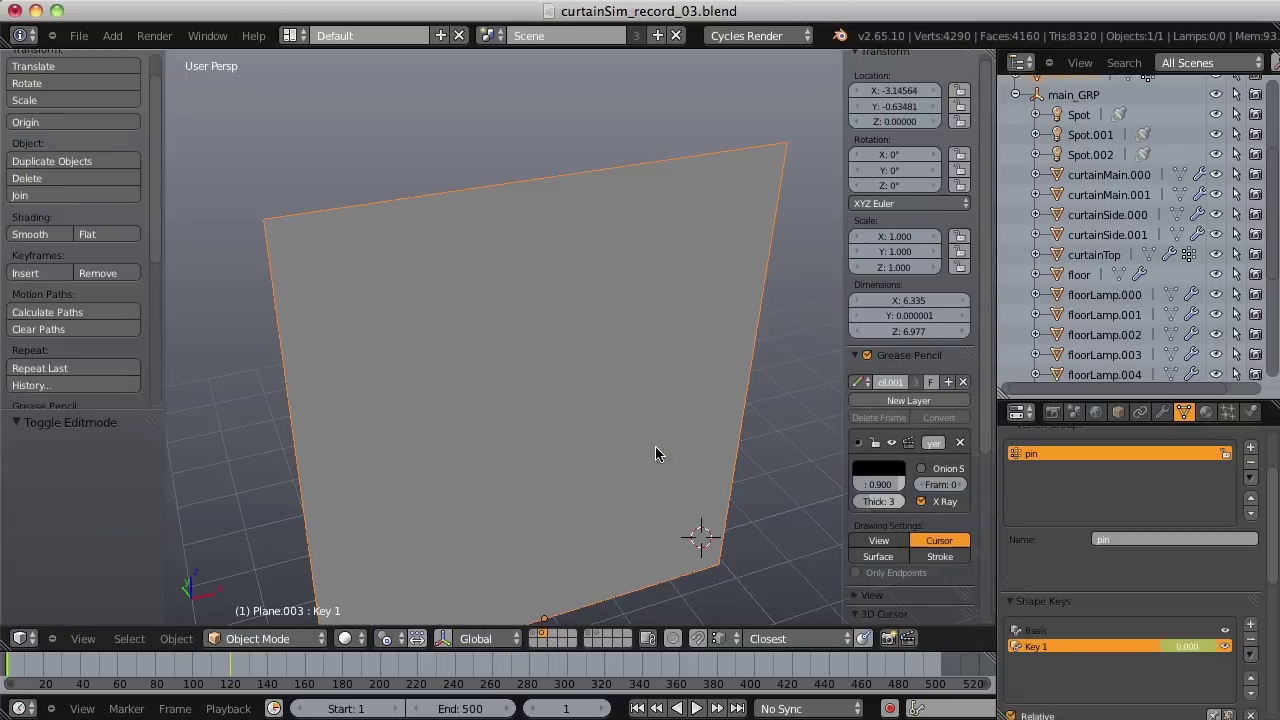
pyautogui.scroll(-2, 683, 463)
pyautogui.moveTo(653, 391); pyautogui.dragTo(631, 377, button='middle')
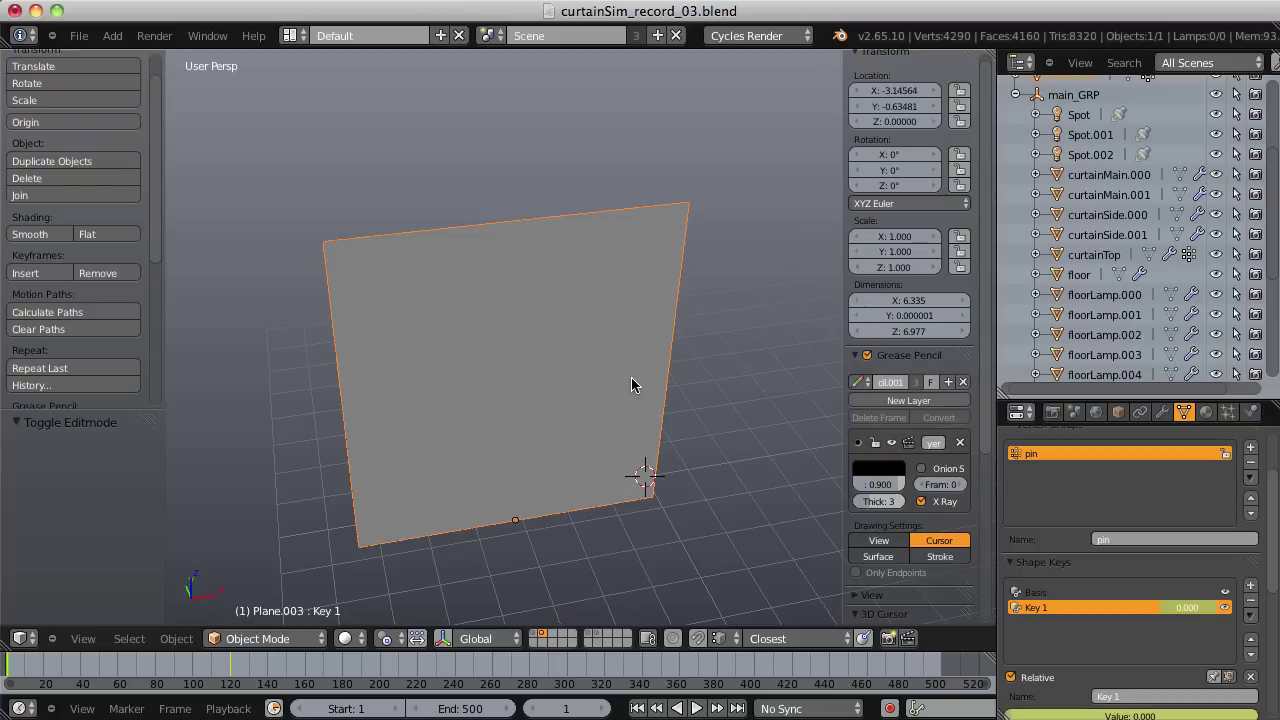
pyautogui.hotkey('shift', 'a')
pyautogui.moveTo(684, 365)
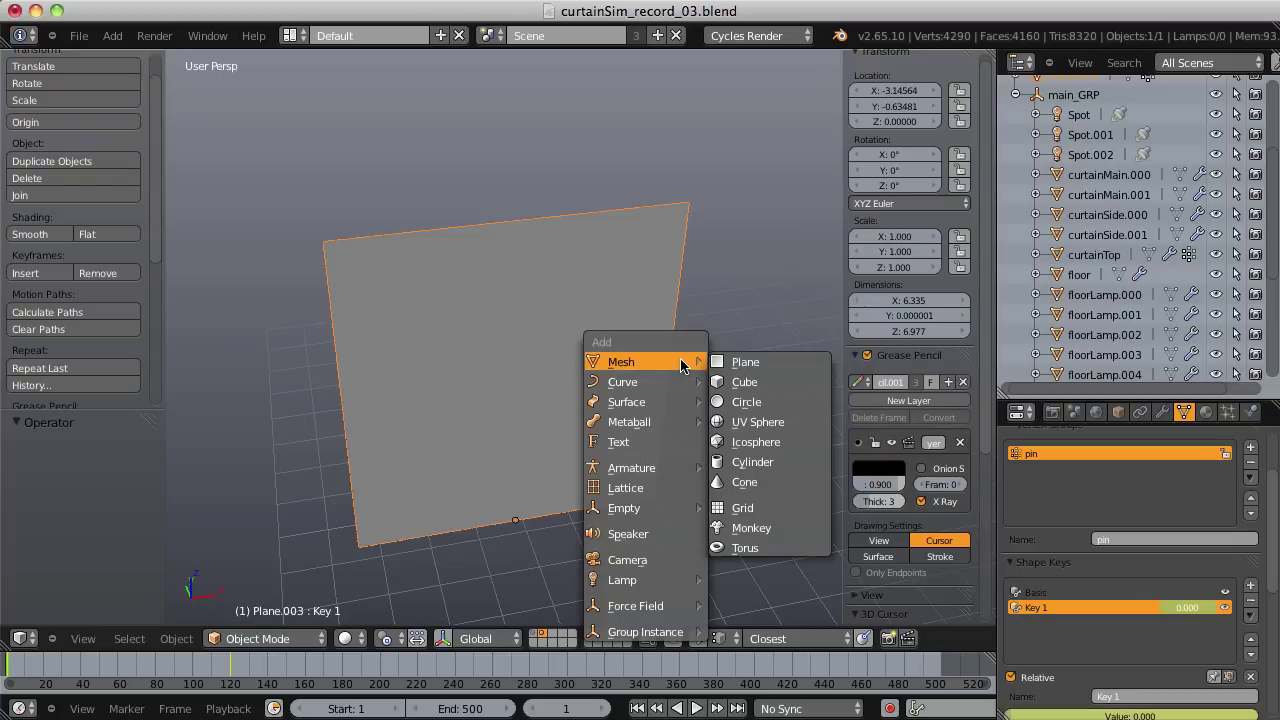
pyautogui.click(770, 548)
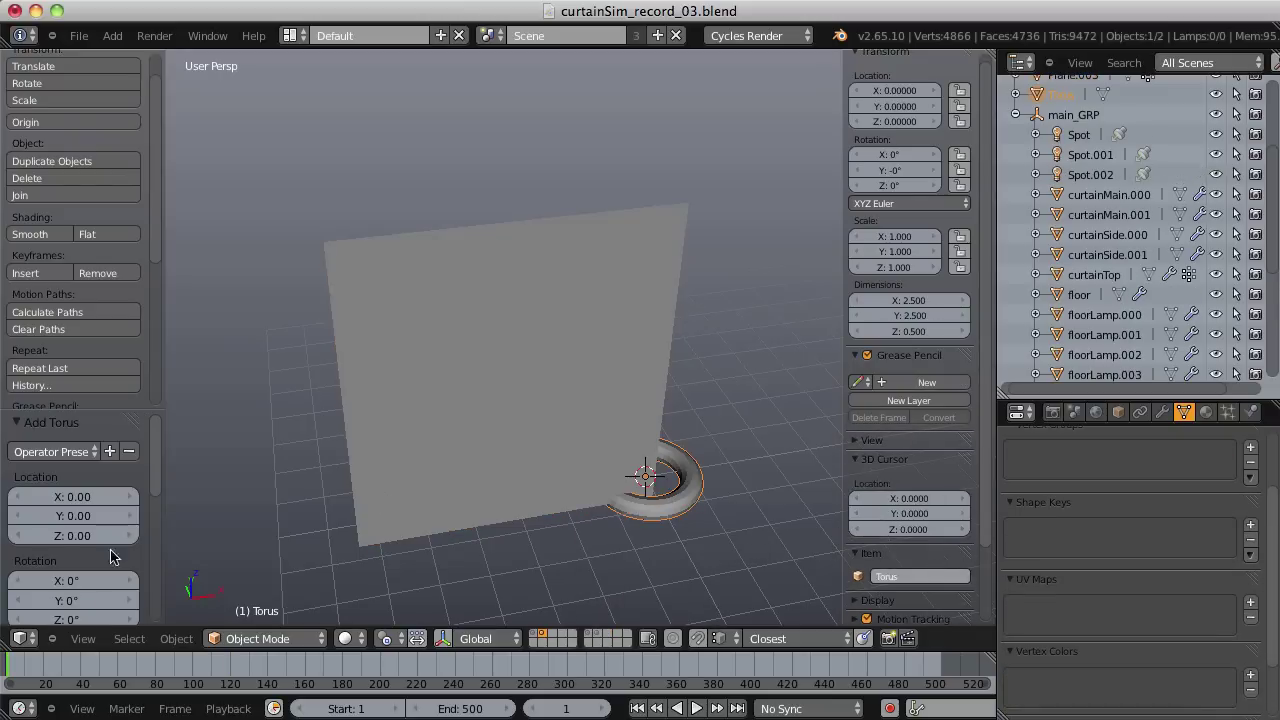
# Set the torus to 8 major segments and 4 minor segments.
pyautogui.scroll(-5, 110, 555)
pyautogui.scroll(5, 140, 480)
pyautogui.scroll(-8, 155, 500)
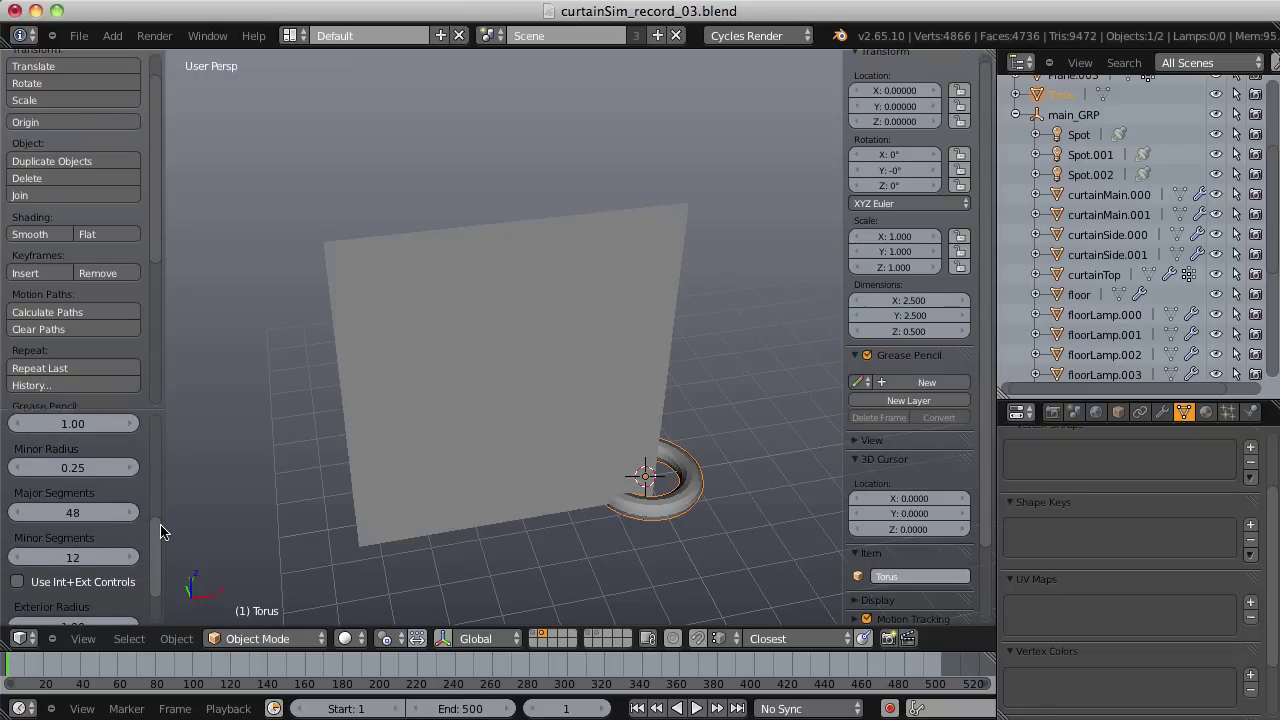
pyautogui.click(66, 507)
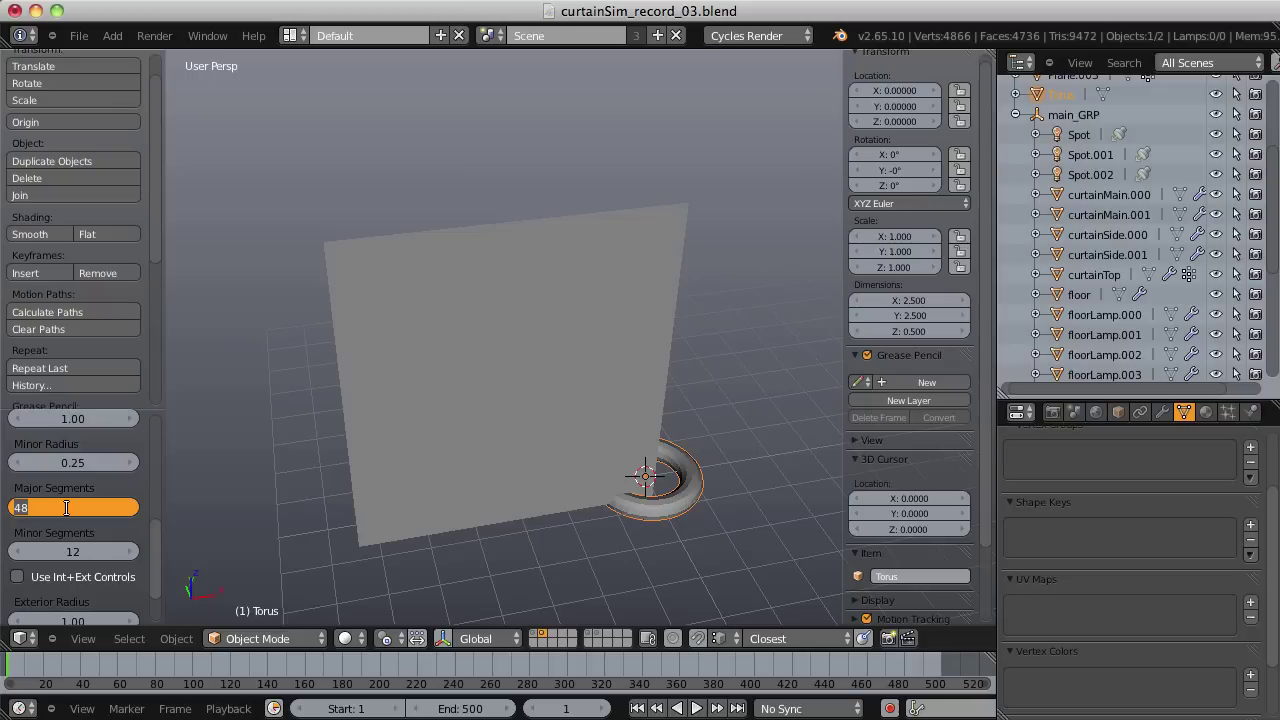
pyautogui.press('Tab')
pyautogui.write('4')
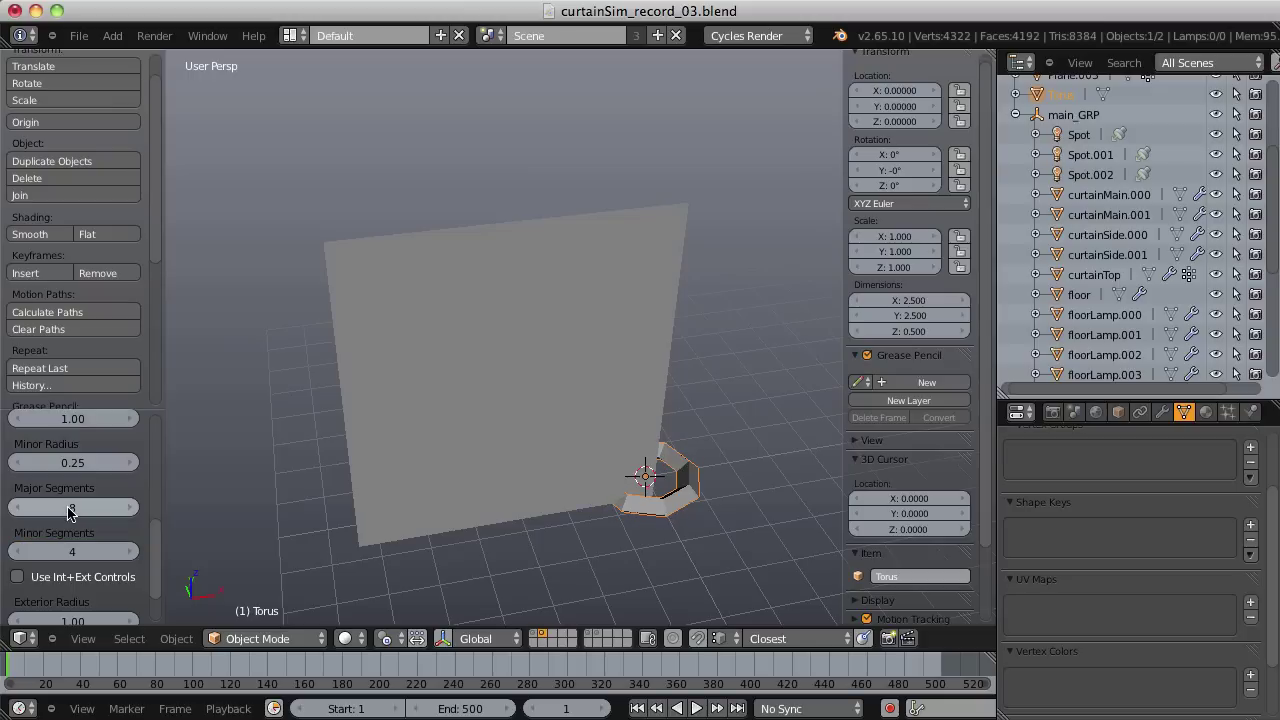
pyautogui.write('8')
pyautogui.press('Return')
# In wireframe Edit Mode, box-select and delete the left half of the torus.
pyautogui.press('z')
pyautogui.press('KP_Decimal')
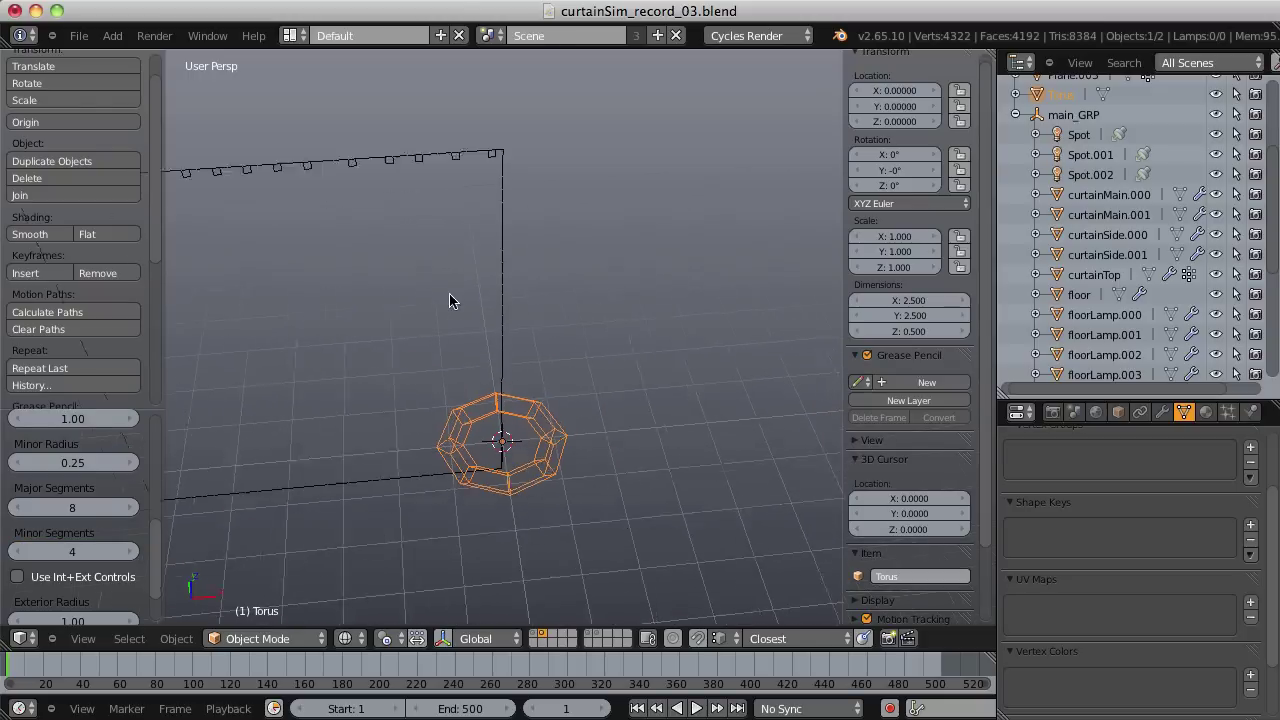
pyautogui.press('Tab')
pyautogui.press('a')
pyautogui.press('b')
pyautogui.moveTo(390, 340); pyautogui.dragTo(484, 491)
pyautogui.press('x')
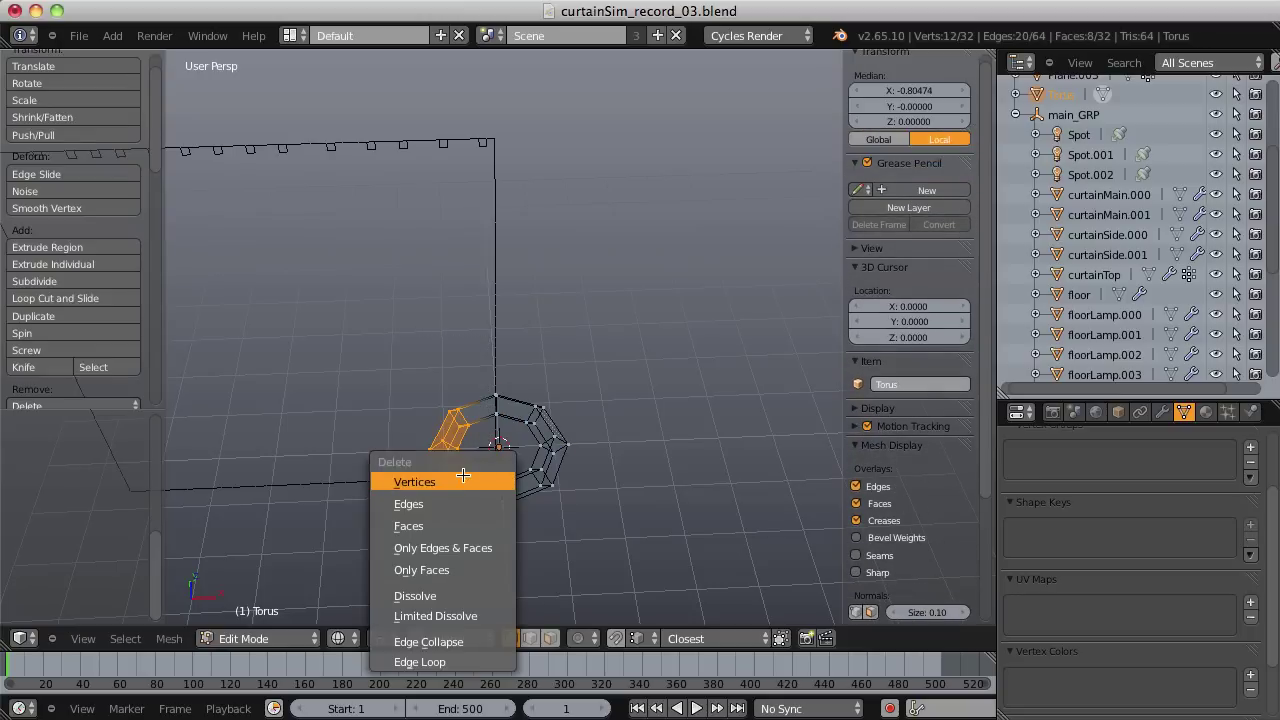
pyautogui.click(463, 478)
# Extrude the two cut-end loops along X into straight arms and adjust their length.
pyautogui.moveTo(491, 391); pyautogui.dragTo(498, 346, button='middle')
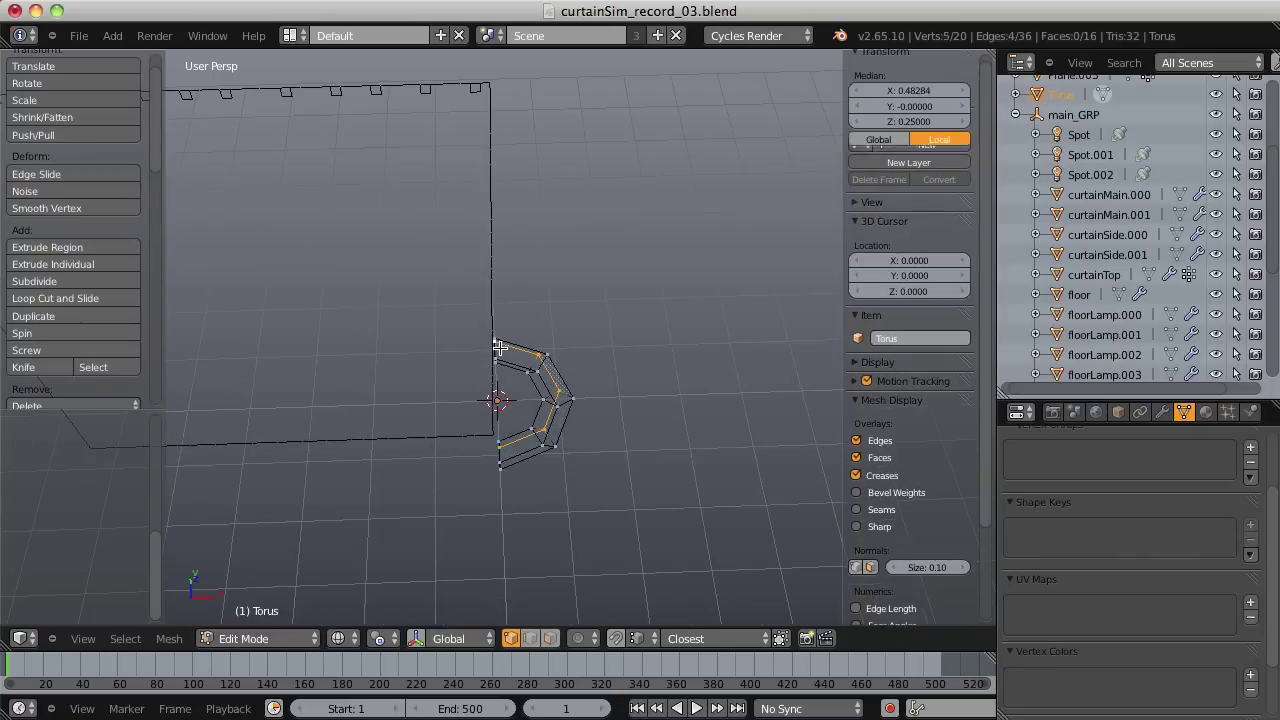
pyautogui.keyDown('alt'); pyautogui.rightClick(493, 355); pyautogui.keyUp('alt')
pyautogui.keyDown('alt'); pyautogui.keyDown('shift'); pyautogui.rightClick(502, 452); pyautogui.keyUp('shift'); pyautogui.keyUp('alt')
pyautogui.moveTo(584, 434); pyautogui.dragTo(591, 398, button='middle')
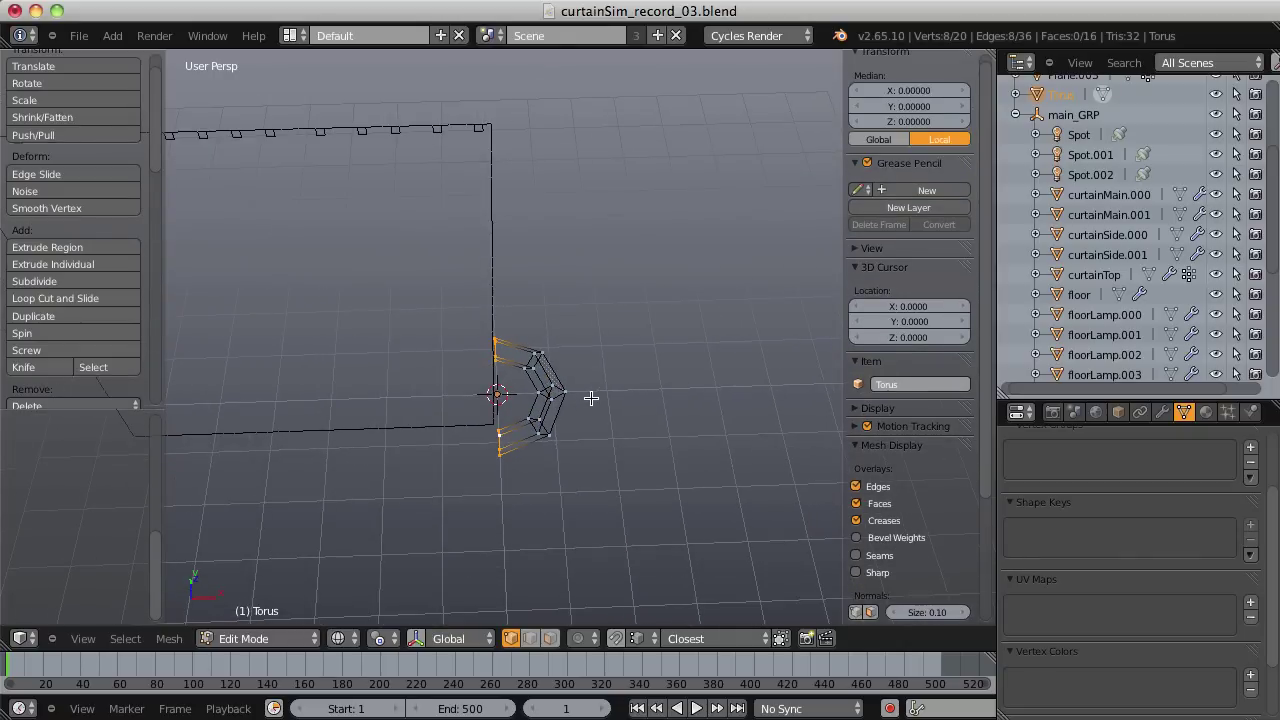
pyautogui.press('e')
pyautogui.press('x')
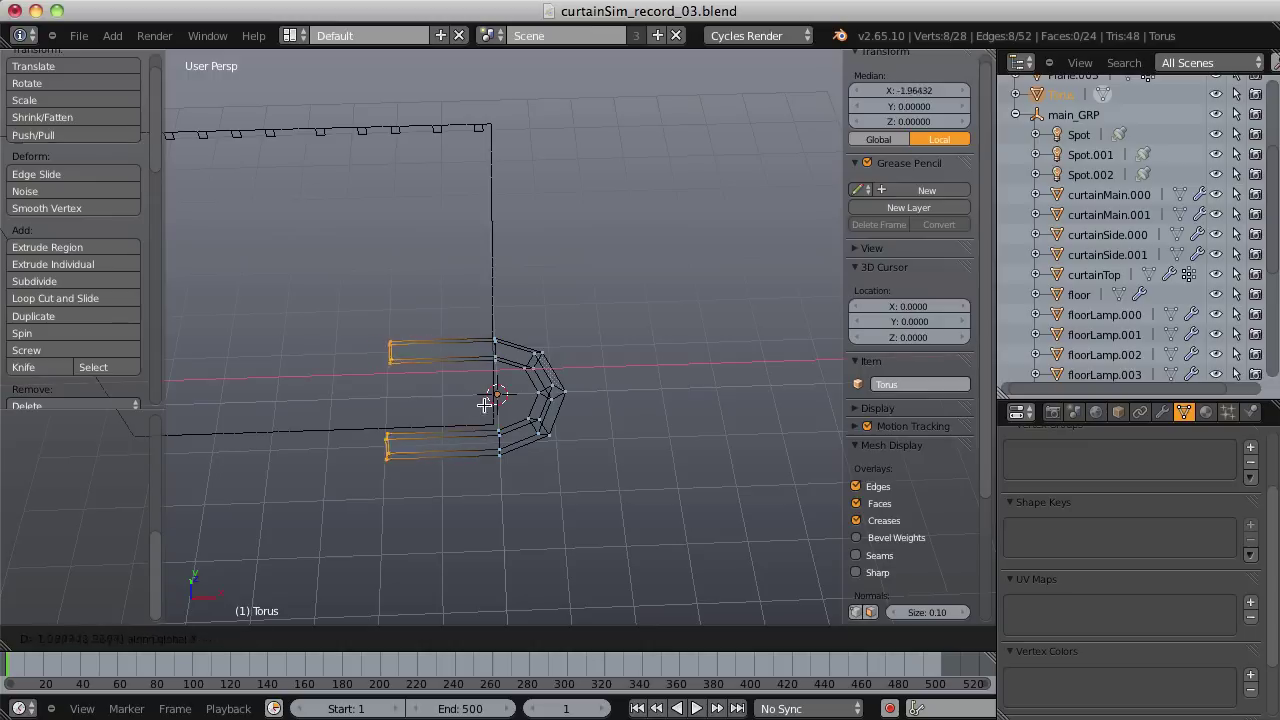
pyautogui.click(213, 427)
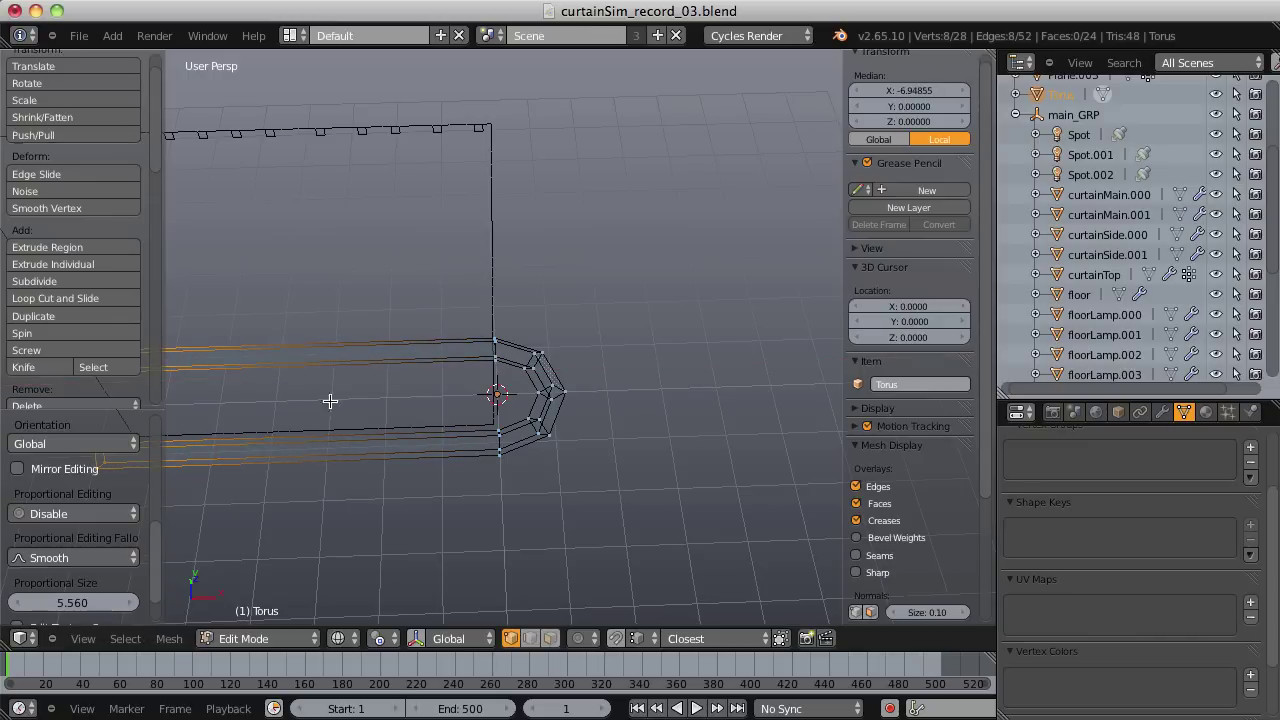
pyautogui.moveTo(332, 402); pyautogui.dragTo(546, 370, button='middle')
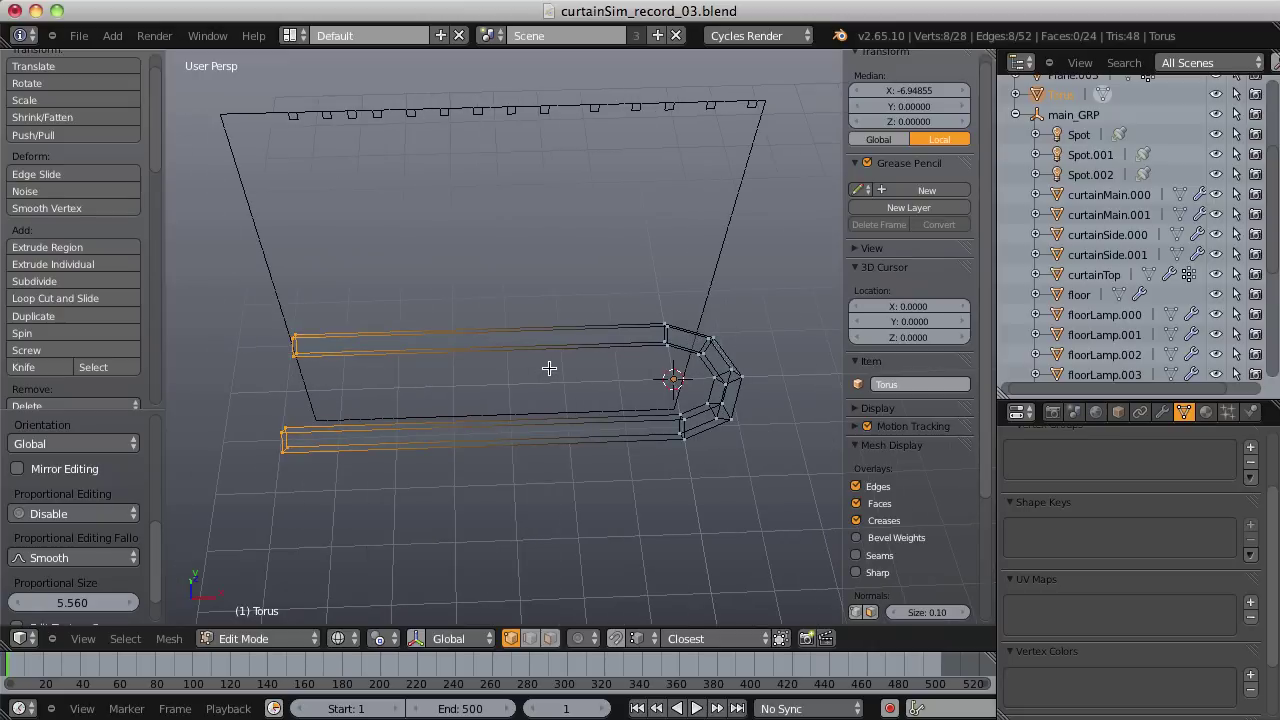
pyautogui.press('g')
pyautogui.press('x')
pyautogui.click(641, 348)
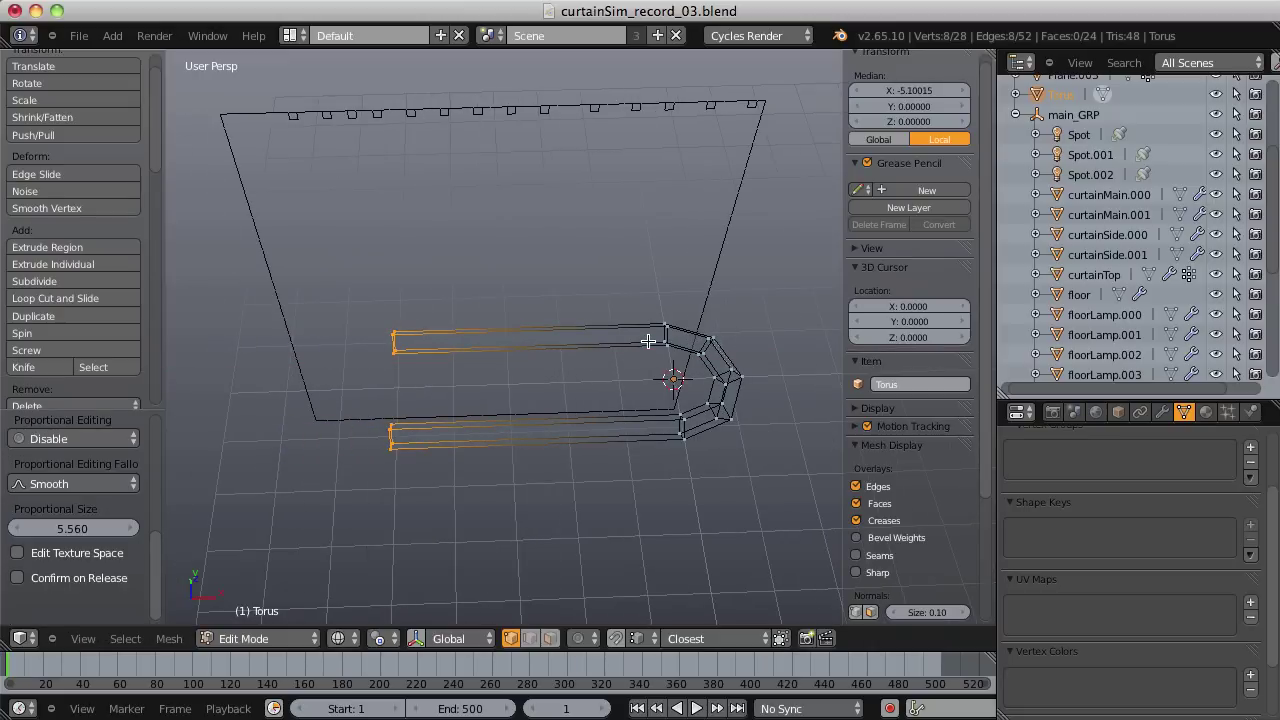
# Move the left leg along Y and straighten its upper section.
pyautogui.moveTo(648, 340); pyautogui.dragTo(432, 259, button='middle')
pyautogui.press('a')
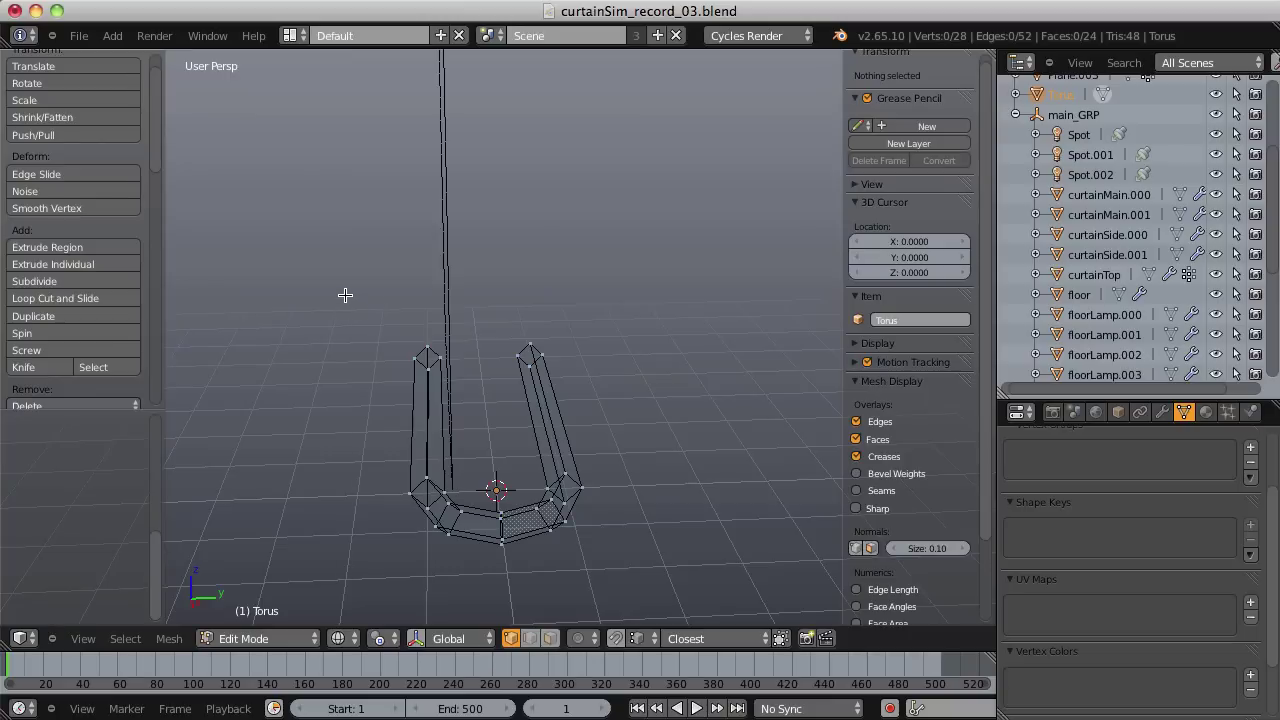
pyautogui.press('b')
pyautogui.moveTo(345, 295); pyautogui.dragTo(468, 550)
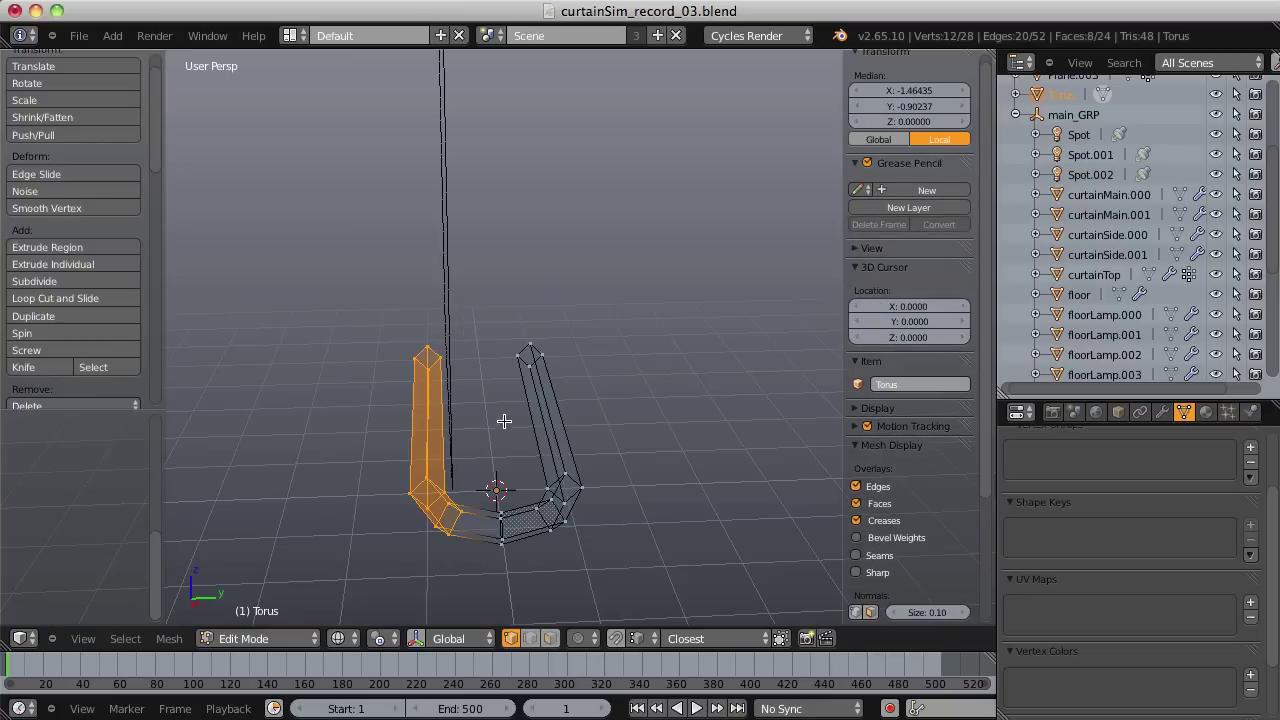
pyautogui.press('g')
pyautogui.press('x')
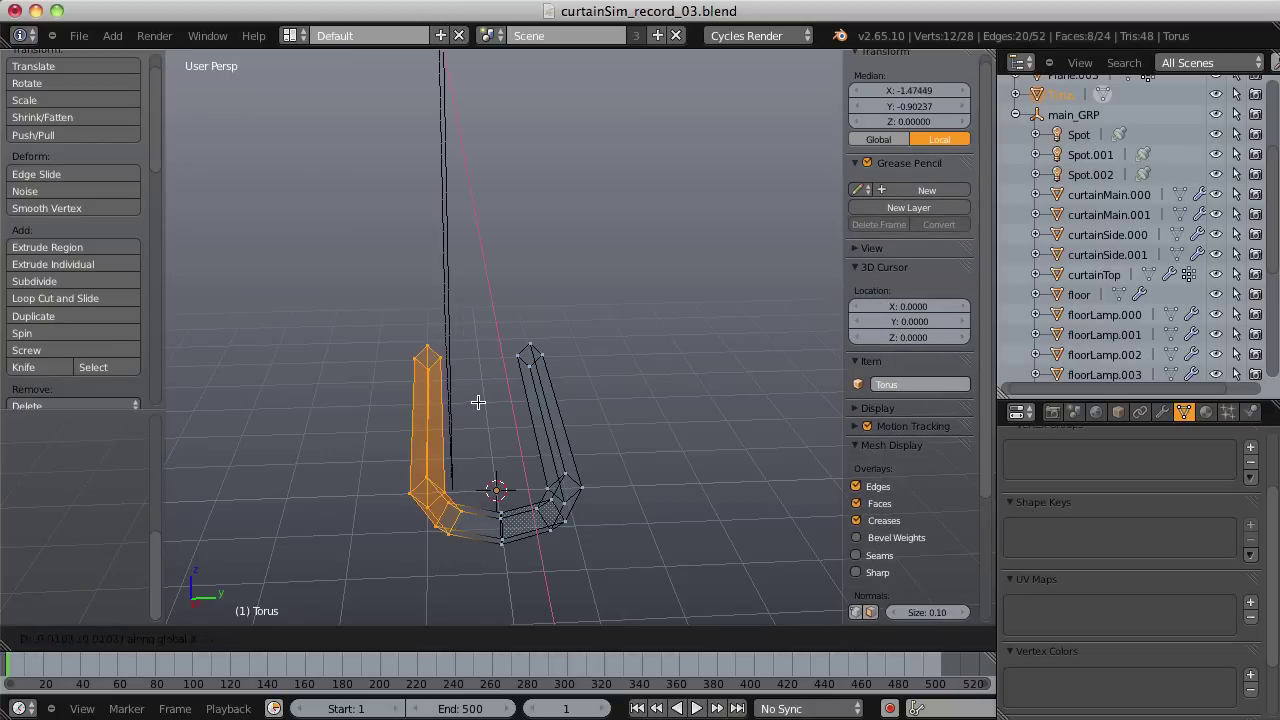
pyautogui.press('y')
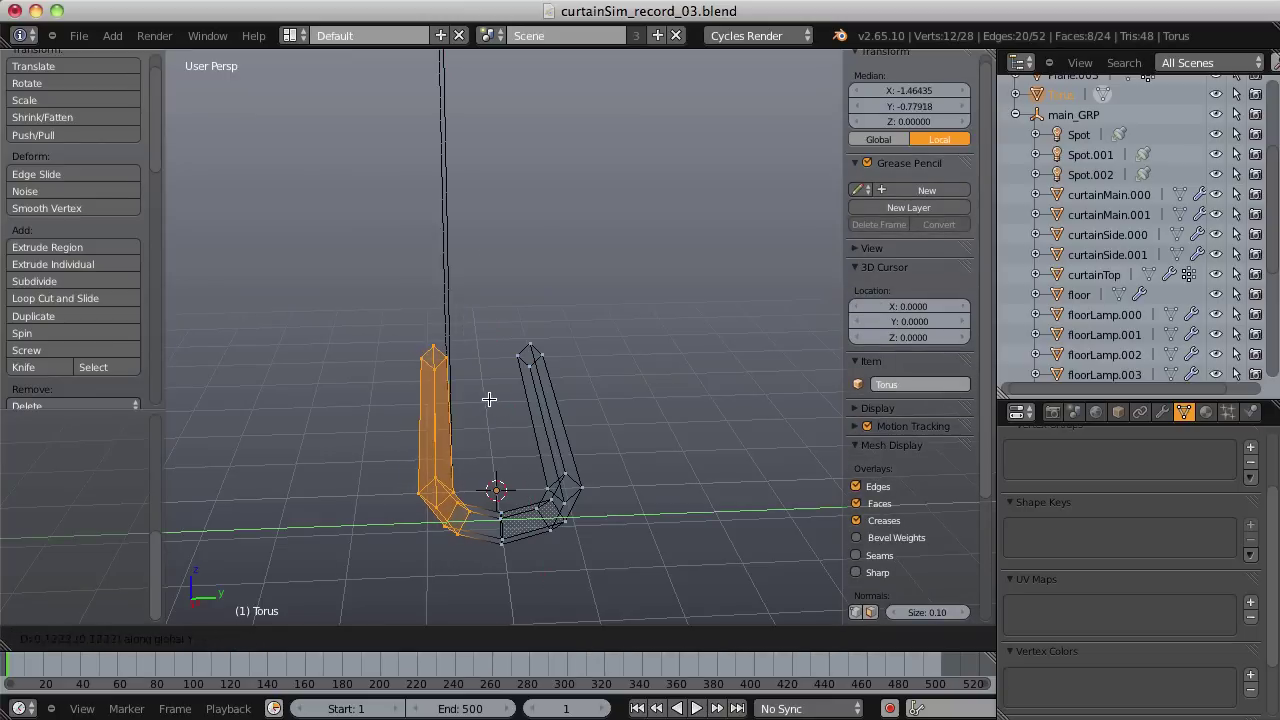
pyautogui.click(498, 396)
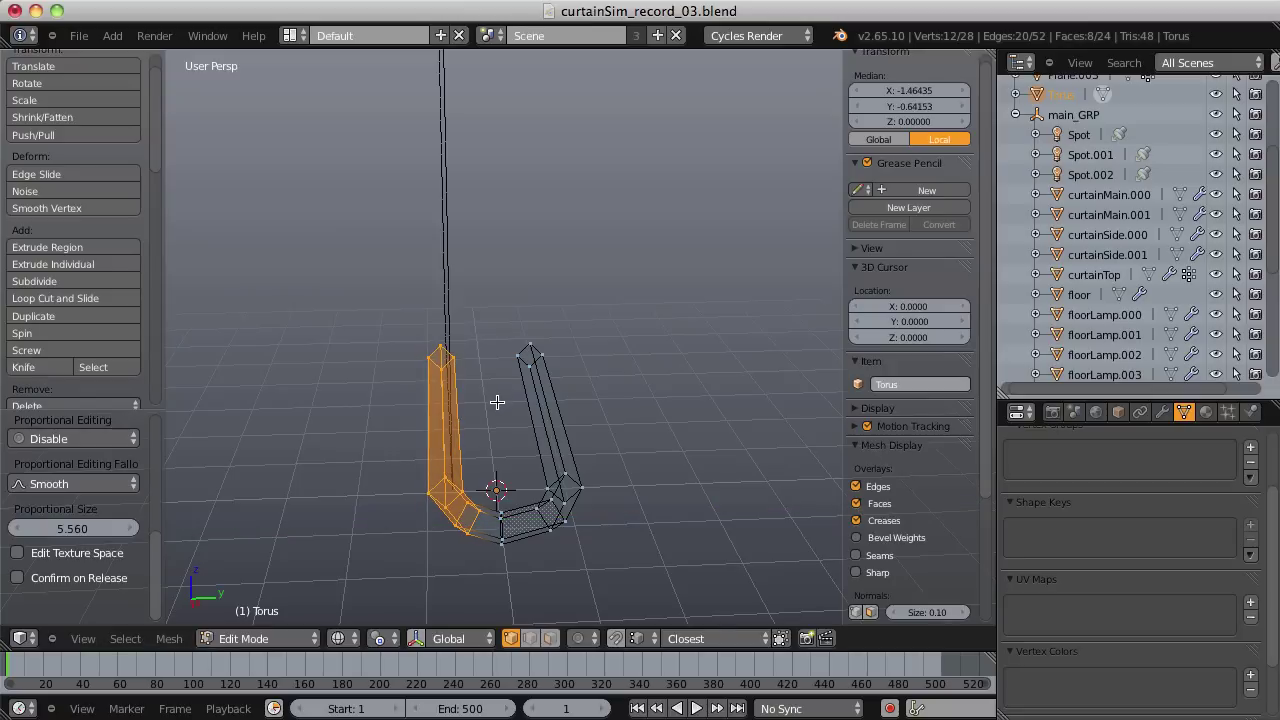
pyautogui.press('ctrl+KP_Subtract')
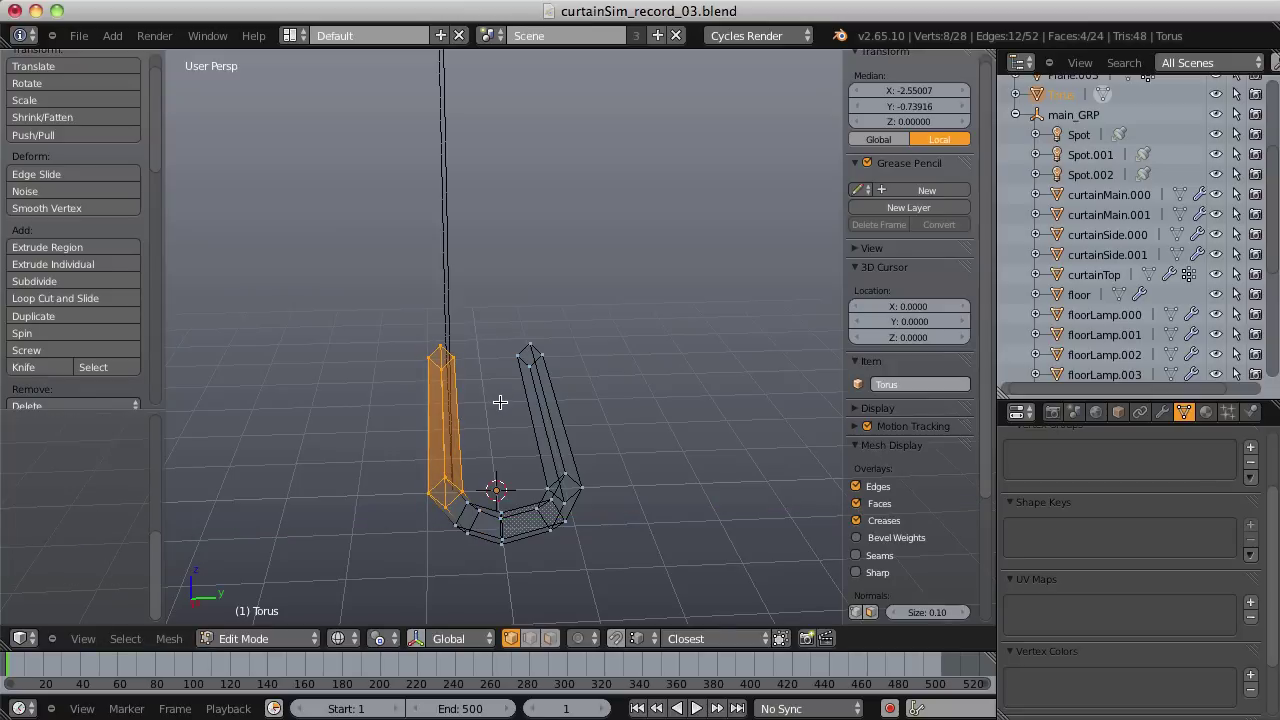
pyautogui.press('g')
pyautogui.press('y')
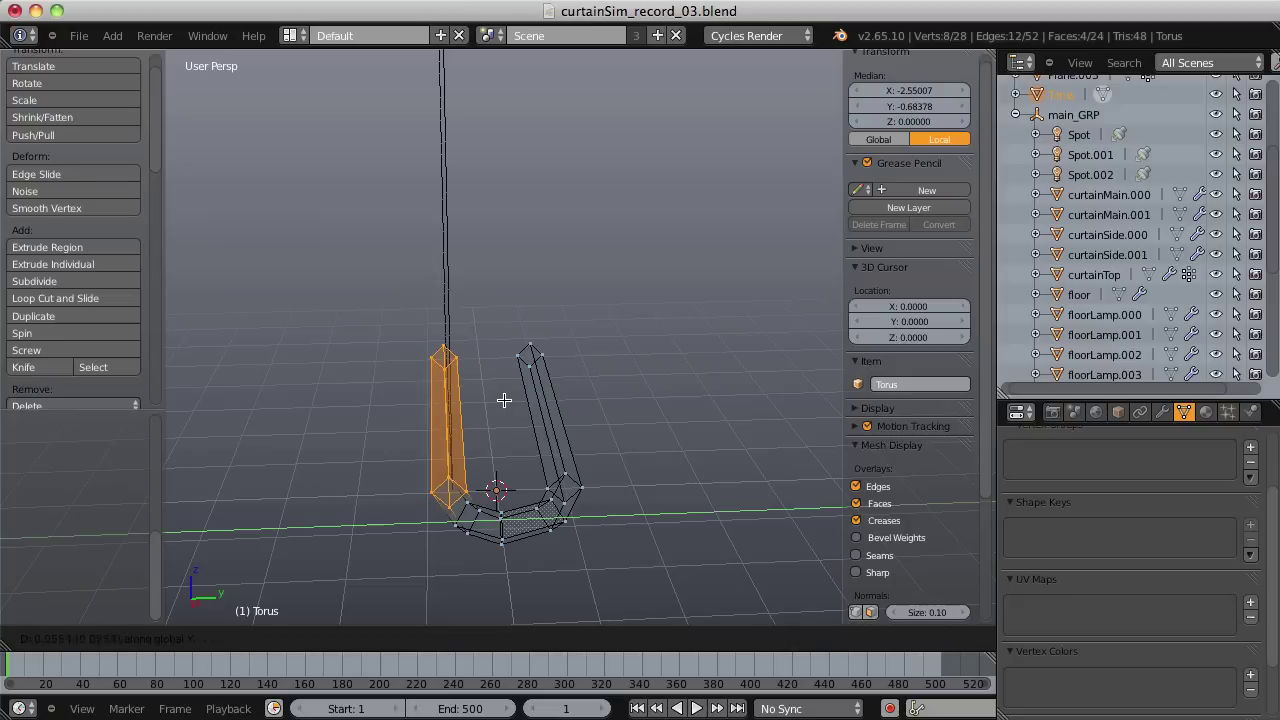
pyautogui.click(512, 395)
# Move the right leg into position and nudge it along Y.
pyautogui.hscroll(6, 540, 432)
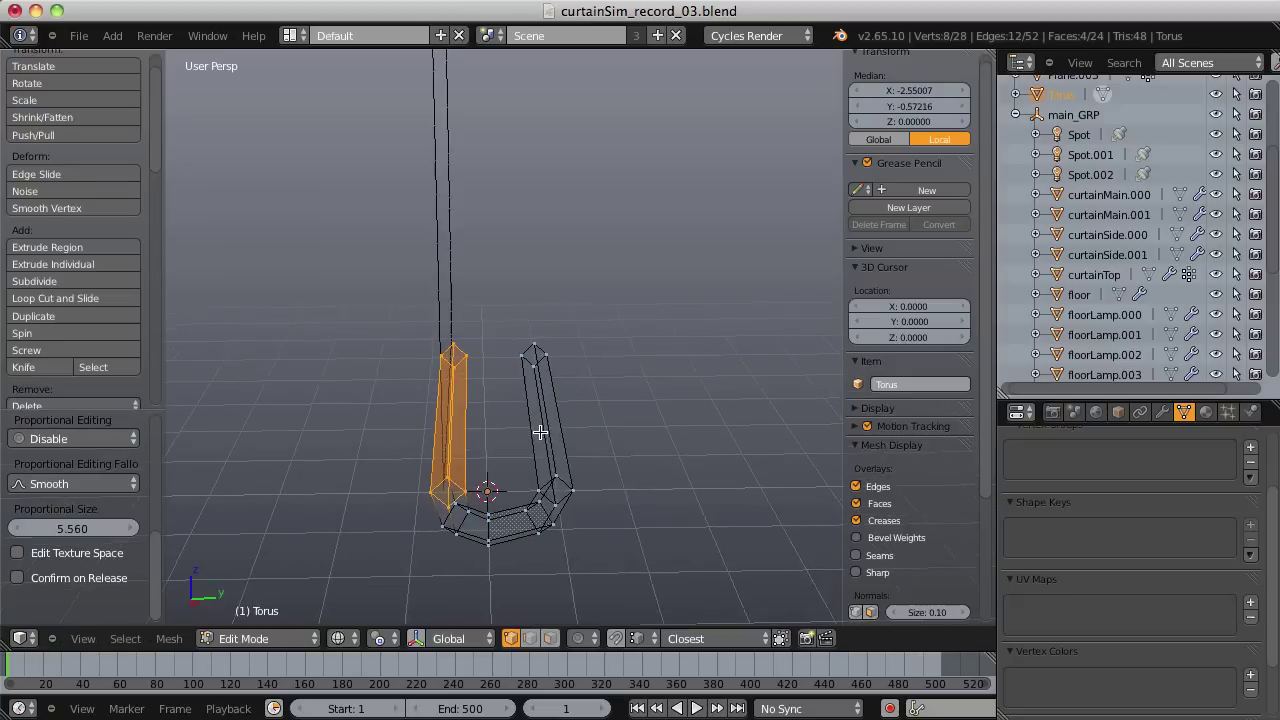
pyautogui.press('a')
pyautogui.press('b')
pyautogui.moveTo(494, 336); pyautogui.dragTo(606, 560)
pyautogui.press('g')
pyautogui.click(620, 499)
pyautogui.press('g')
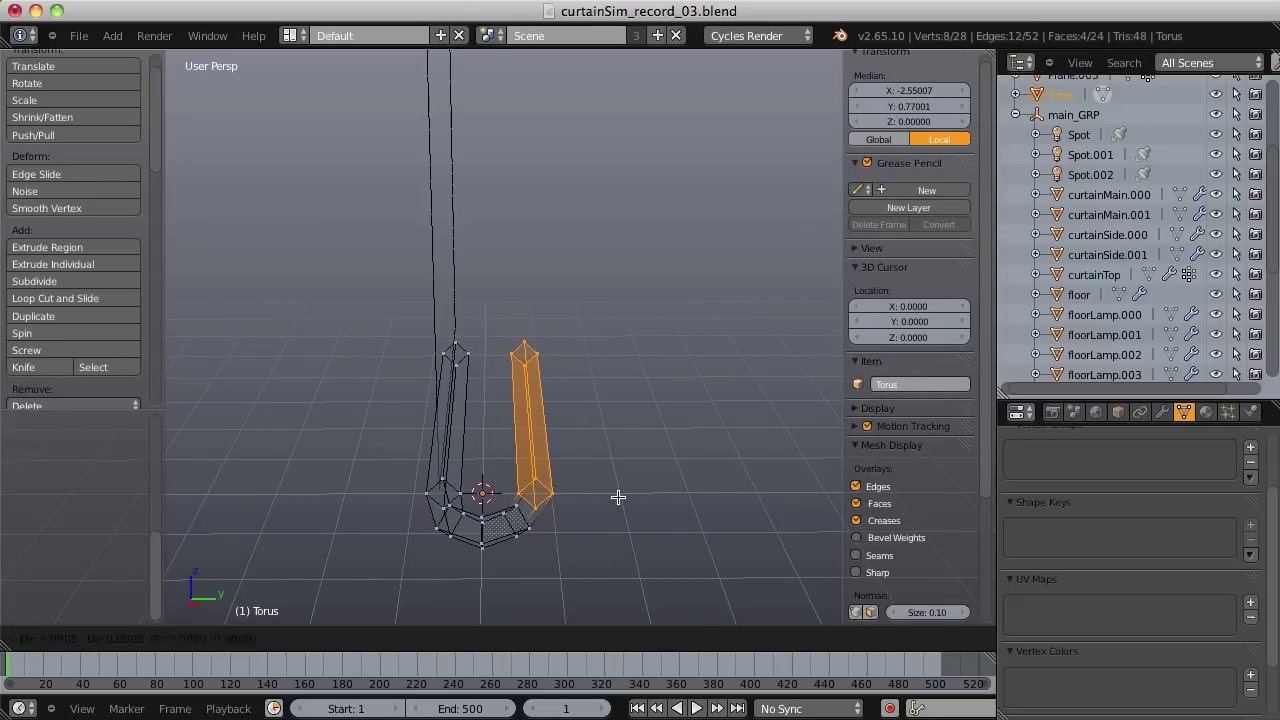
pyautogui.click(609, 500)
# Back in solid Object Mode, raise the U-shaped Torus upward.
pyautogui.press('z')
pyautogui.moveTo(497, 394); pyautogui.dragTo(560, 416, button='middle')
pyautogui.press('Tab')
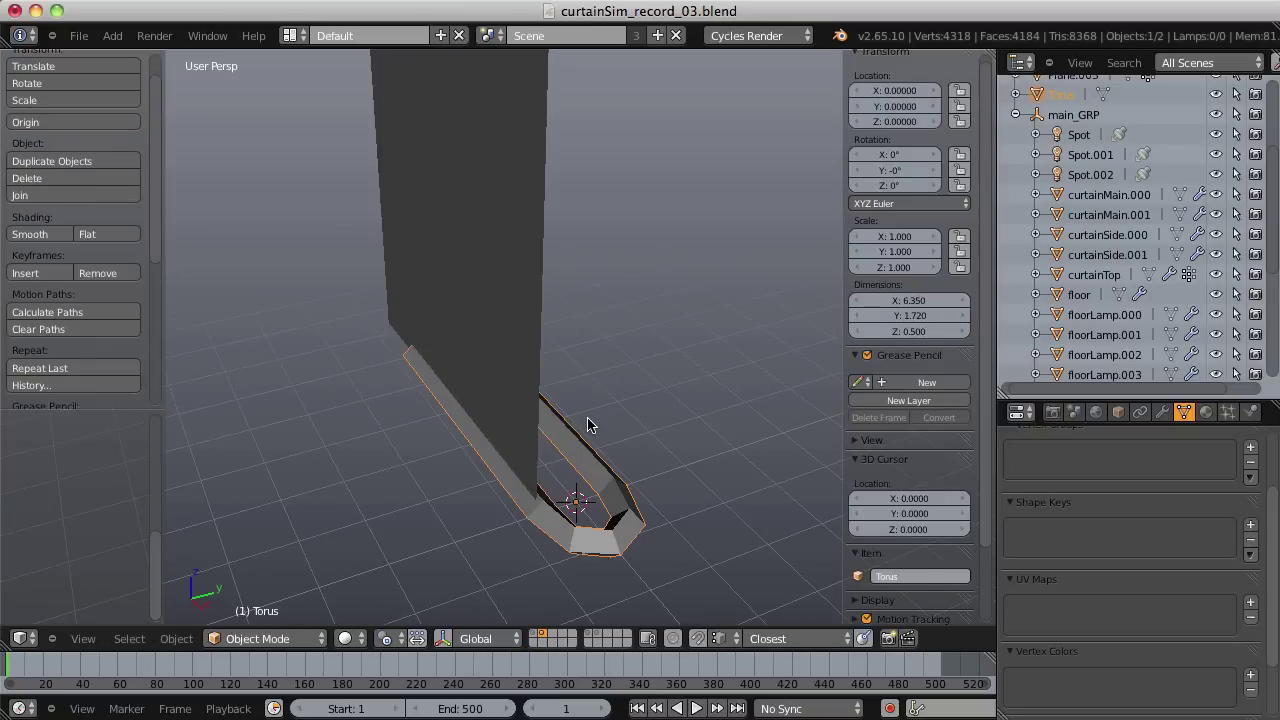
pyautogui.moveTo(600, 421)
pyautogui.mouseDown(button='middle')
pyautogui.moveTo(671, 426)
pyautogui.moveTo(617, 374)
pyautogui.moveTo(594, 399)
pyautogui.mouseUp(button='middle')
pyautogui.press('g')
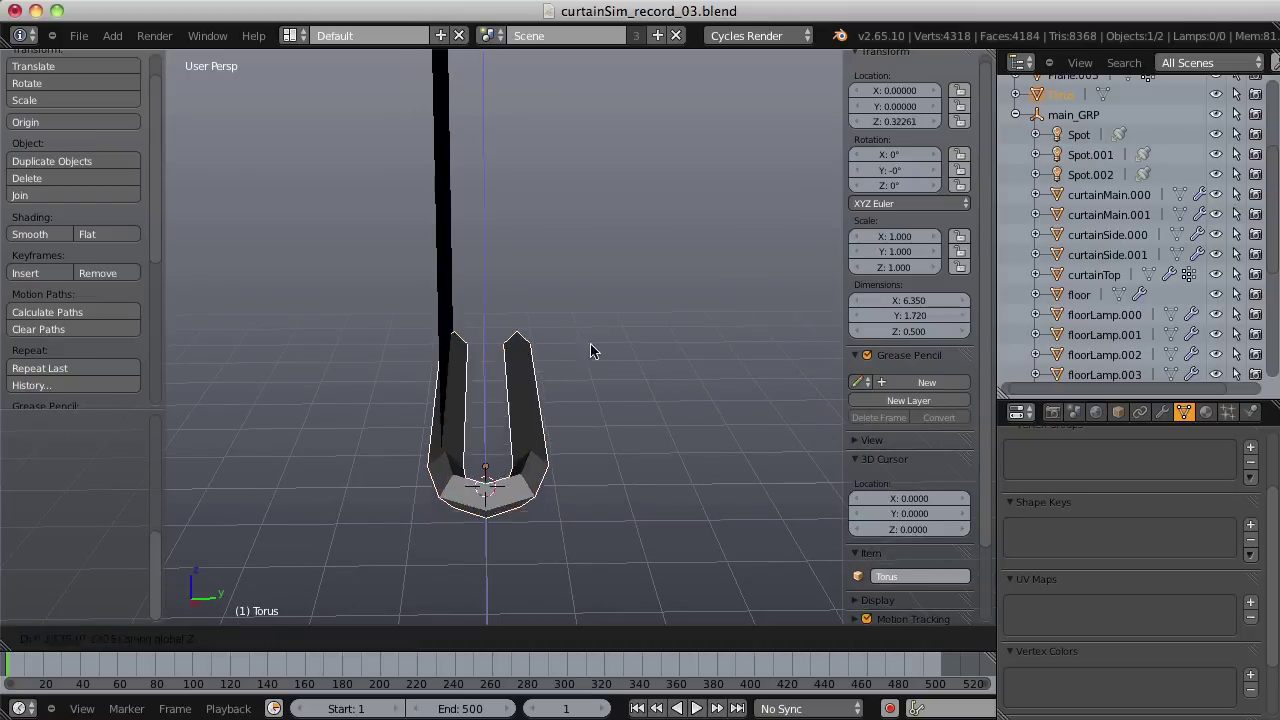
pyautogui.click(584, 165)
# Adjust the Torus along Y so it sits at the curtain plane's top edge.
pyautogui.press('g')
pyautogui.press('z')
pyautogui.press('y')
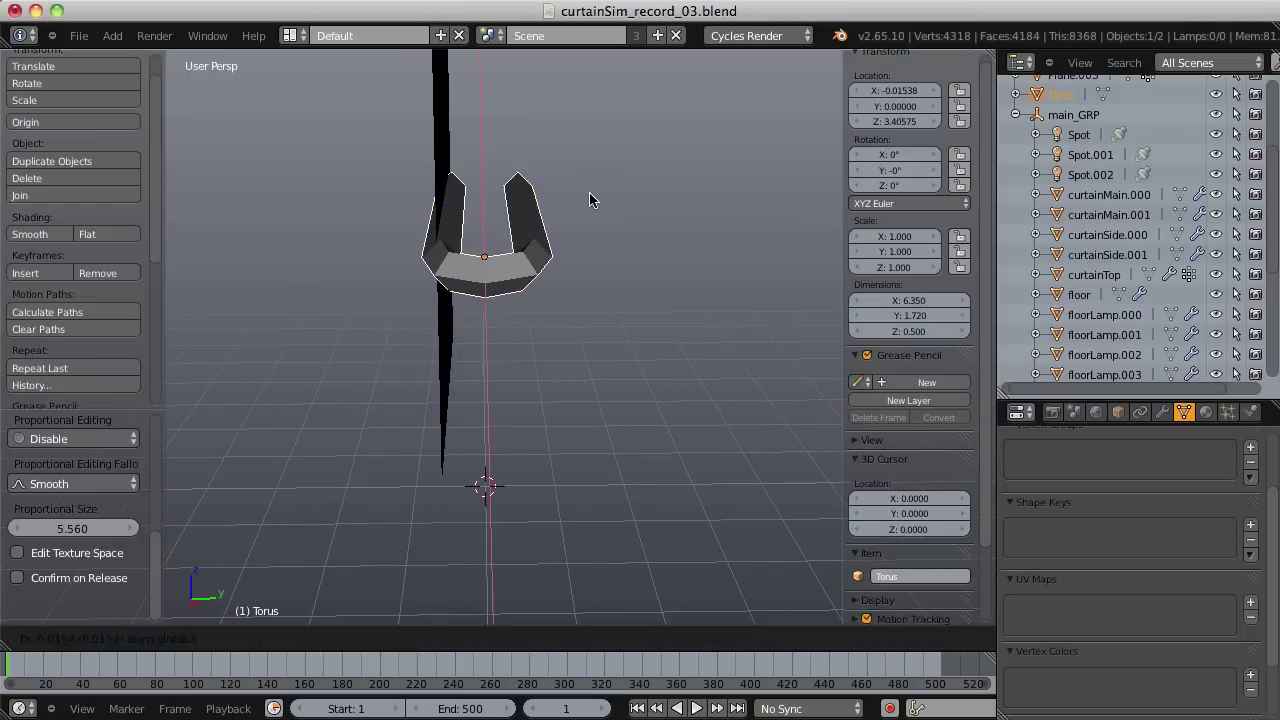
pyautogui.click(556, 201)
pyautogui.moveTo(556, 201); pyautogui.dragTo(579, 306, button='middle')
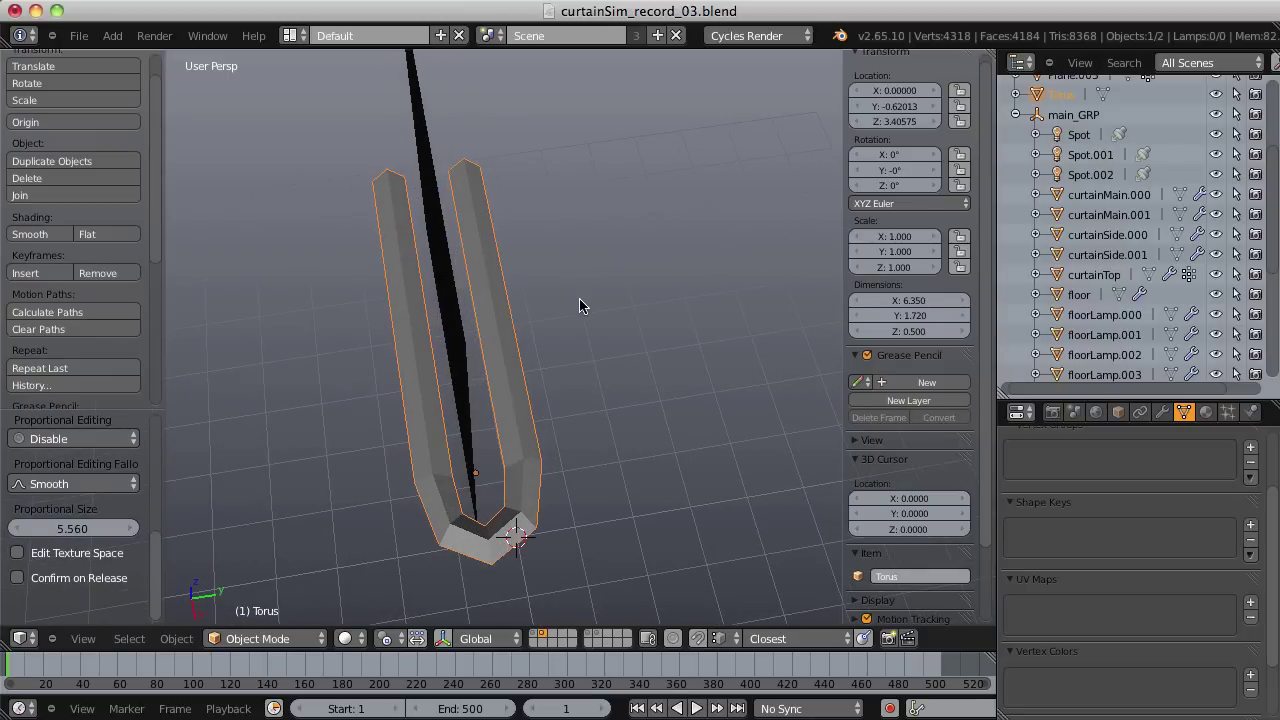
pyautogui.press('g')
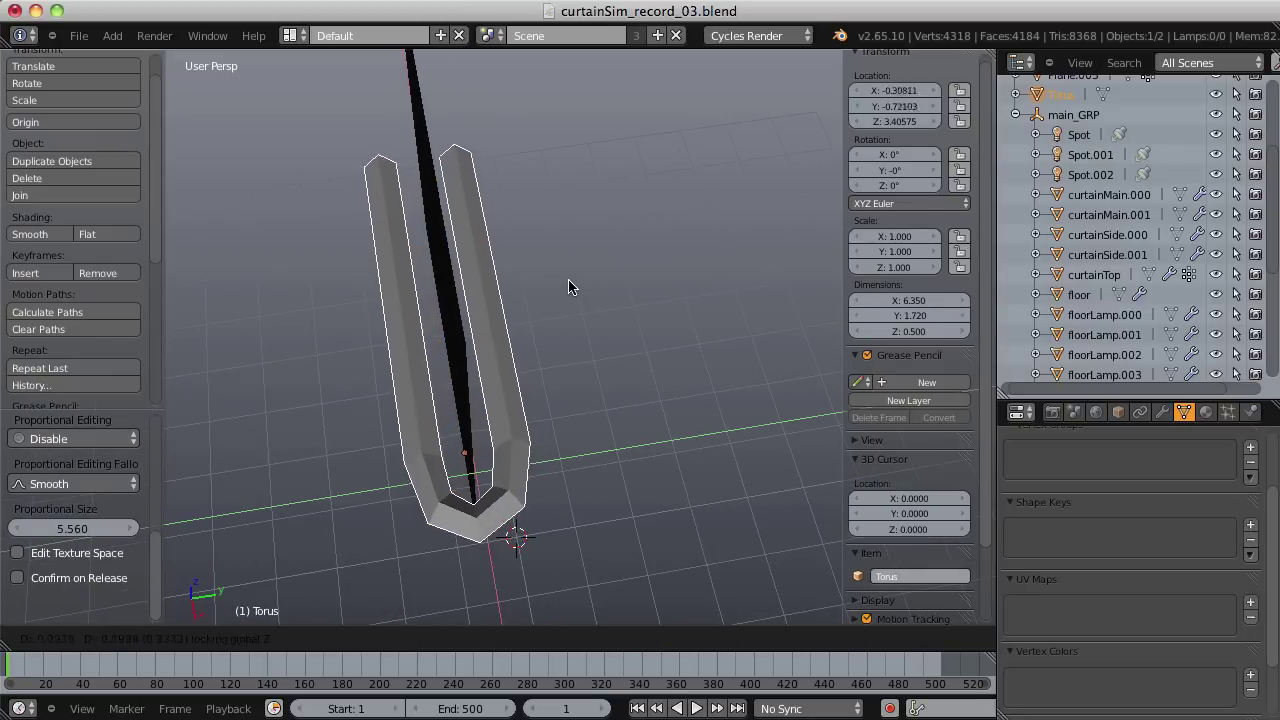
pyautogui.click(543, 309)
pyautogui.moveTo(543, 309); pyautogui.dragTo(681, 249, button='middle')
# Lower the Torus slightly on Z and keyframe its location and rotation at frame 1.
pyautogui.press('g')
pyautogui.press('z')
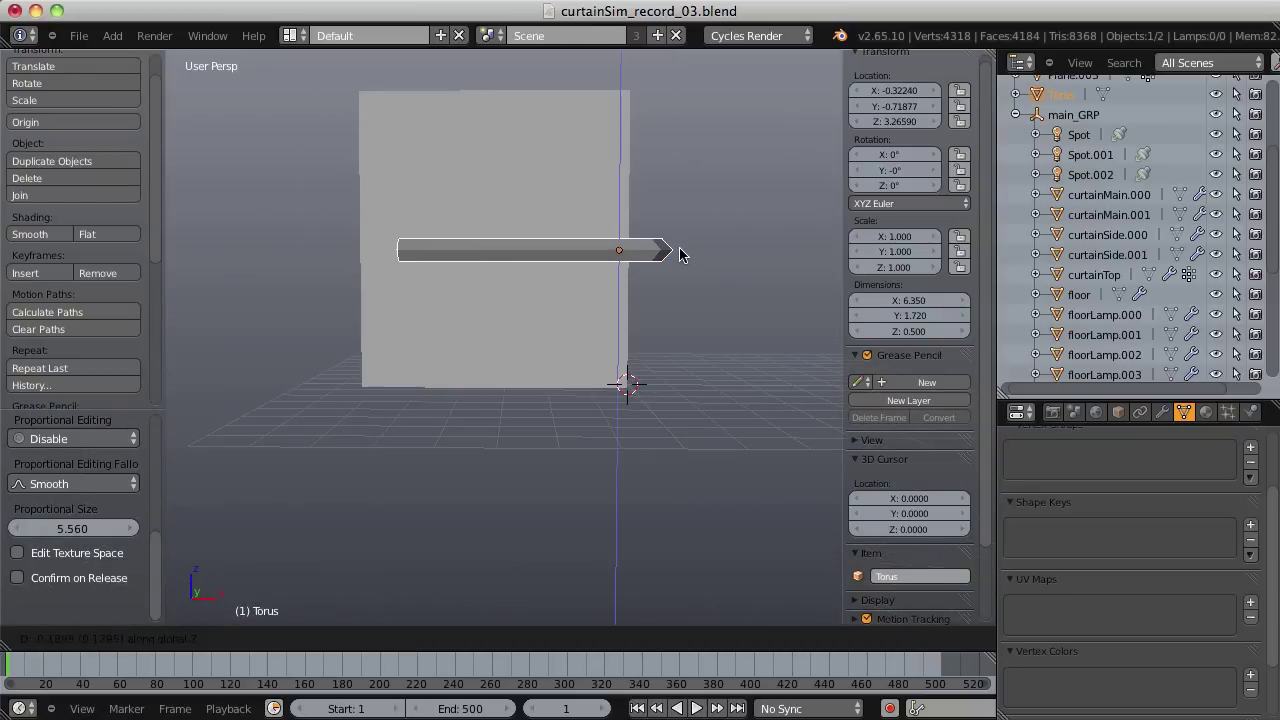
pyautogui.click(679, 255)
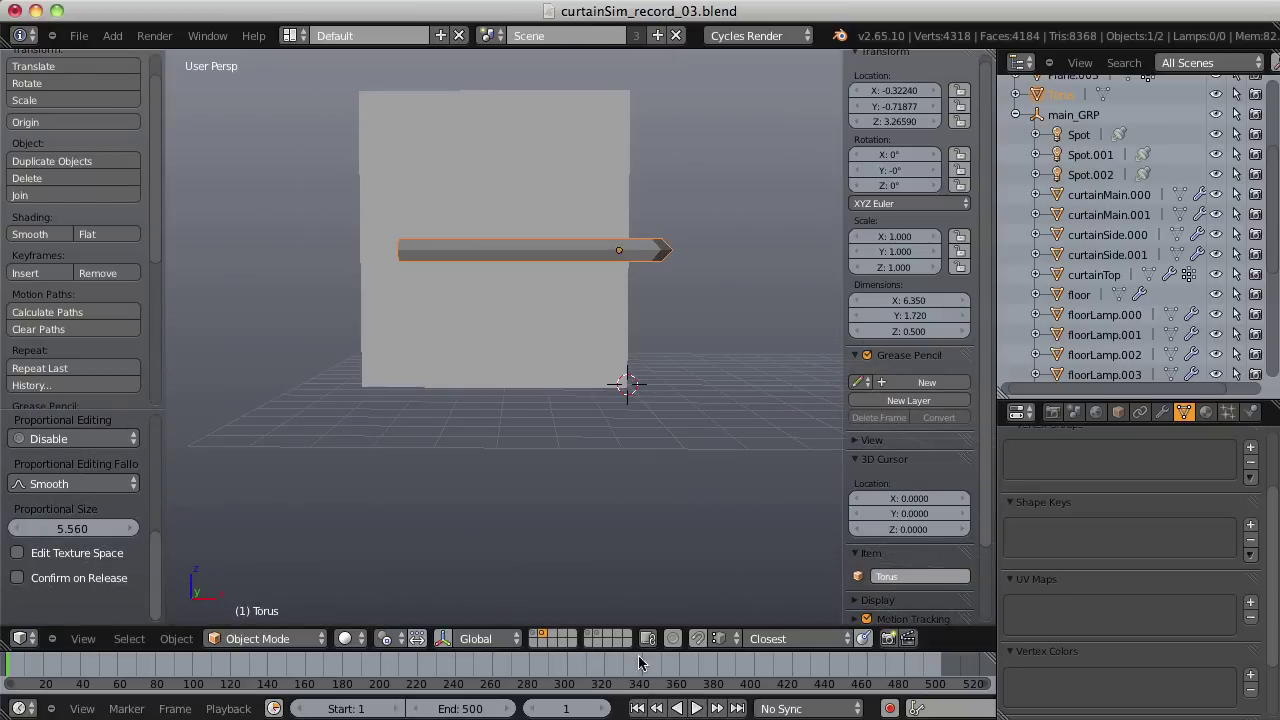
pyautogui.press('i')
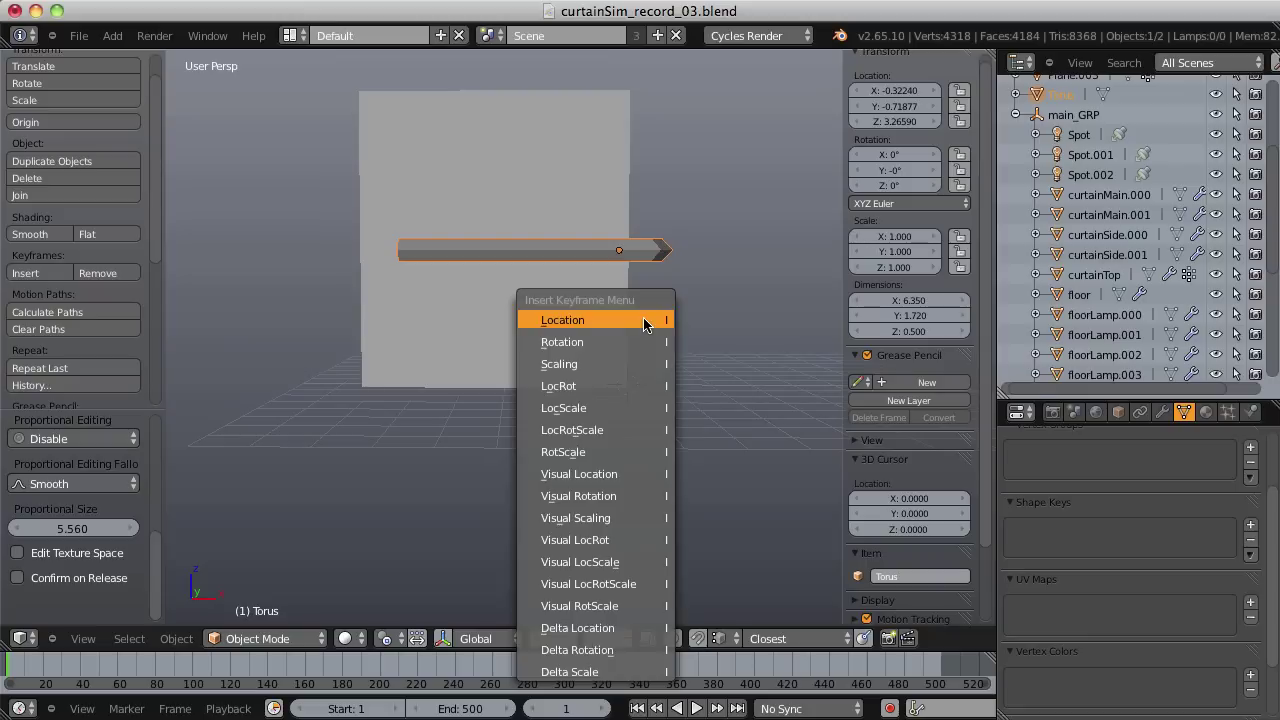
pyautogui.click(617, 388)
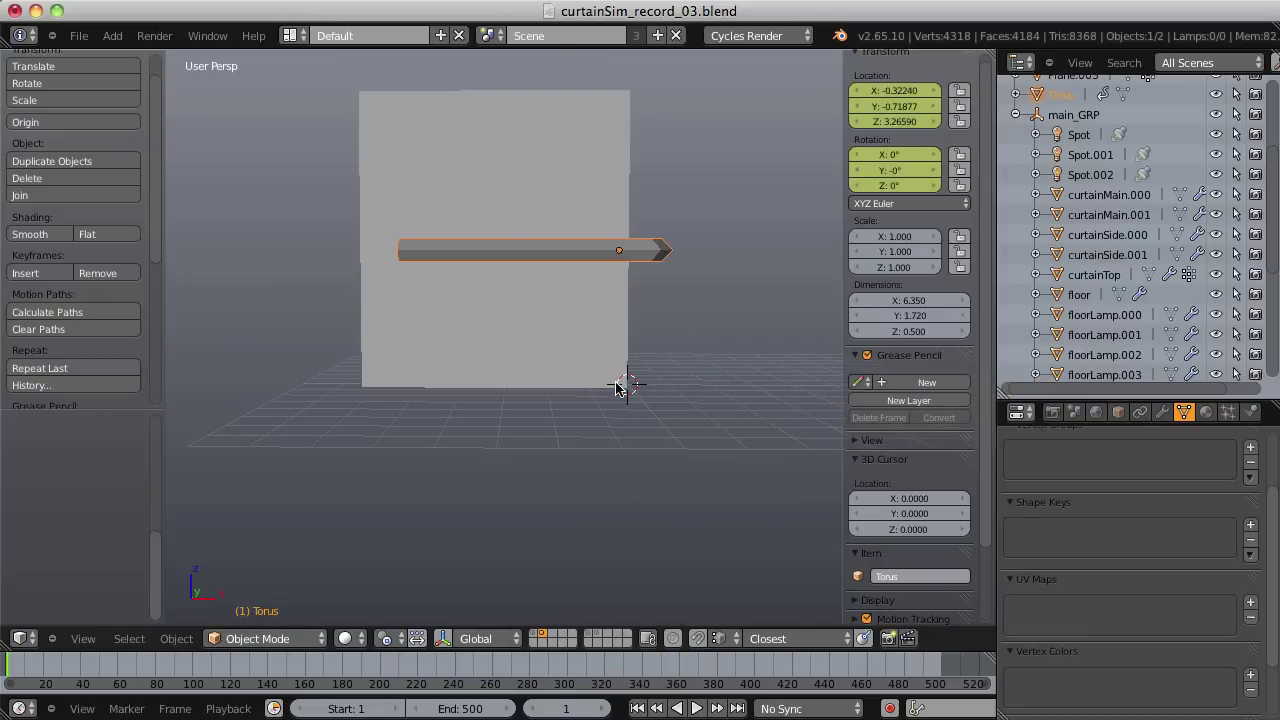
# At a later frame, slide the Torus to X −6.04, tilt it 14.089° on Y, and keyframe it.
pyautogui.moveTo(110, 672); pyautogui.dragTo(305, 668)
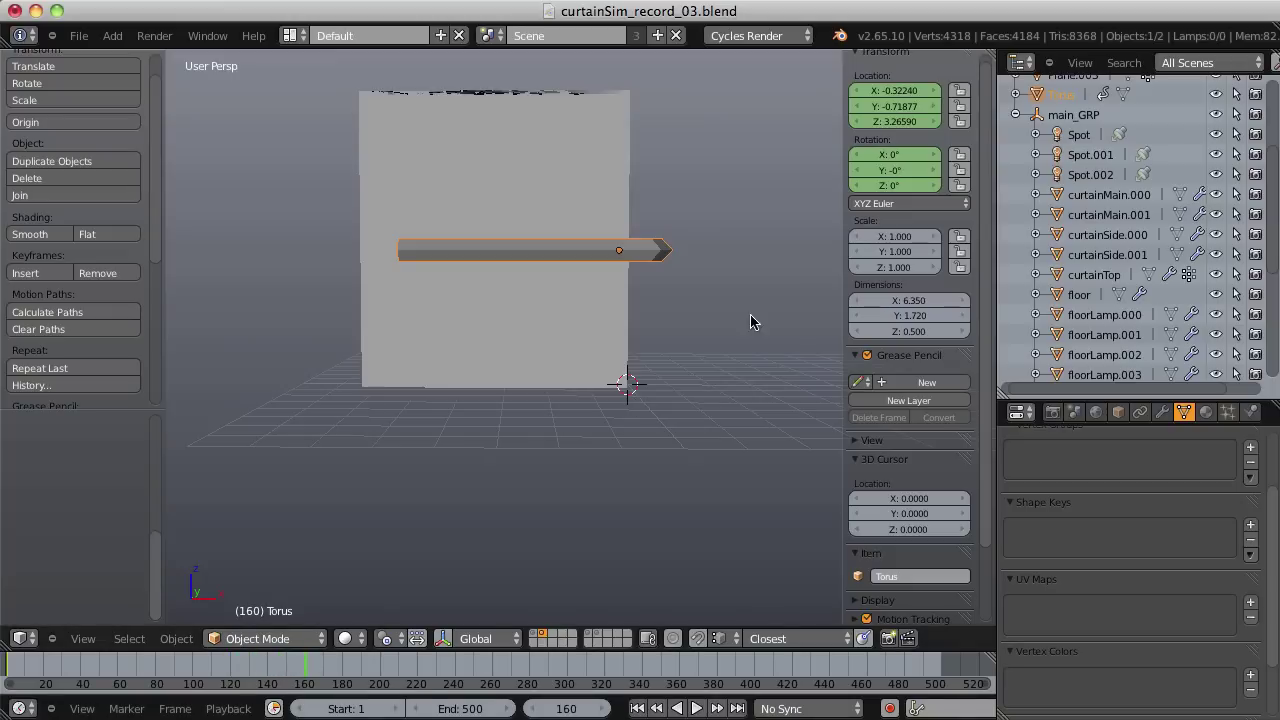
pyautogui.press('g')
pyautogui.press('x')
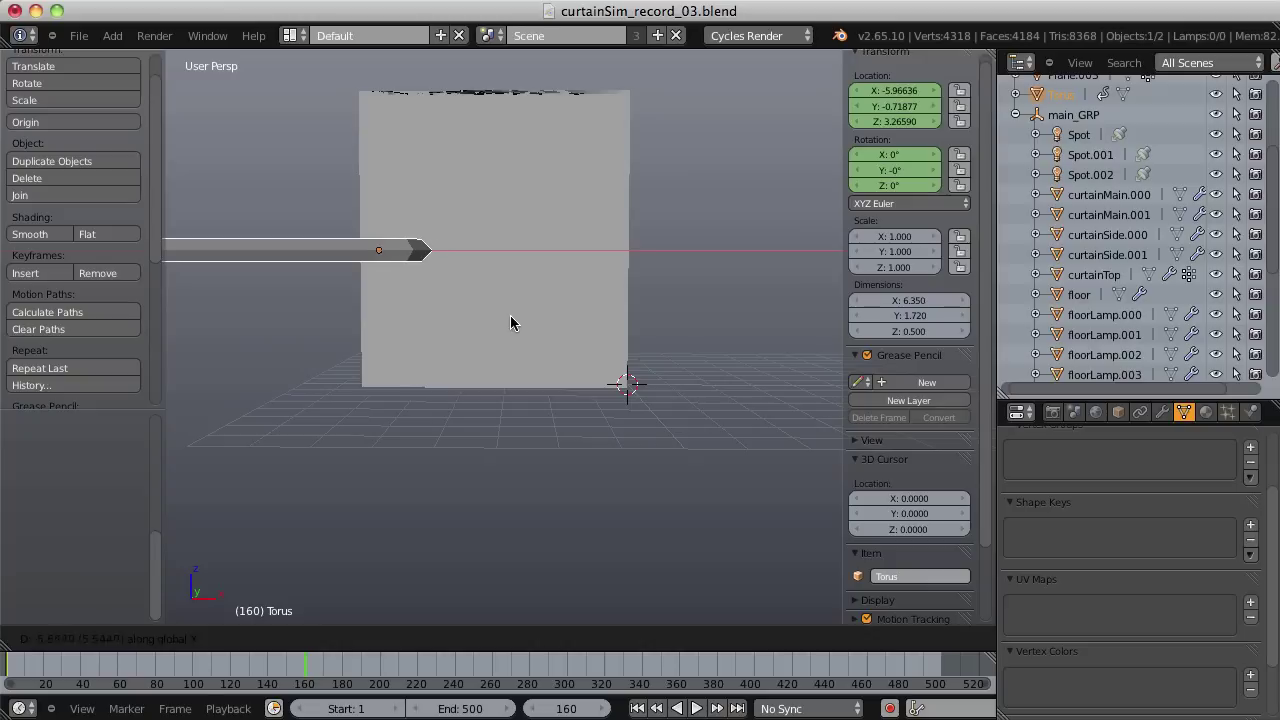
pyautogui.click(507, 315)
pyautogui.press('r')
pyautogui.press('y')
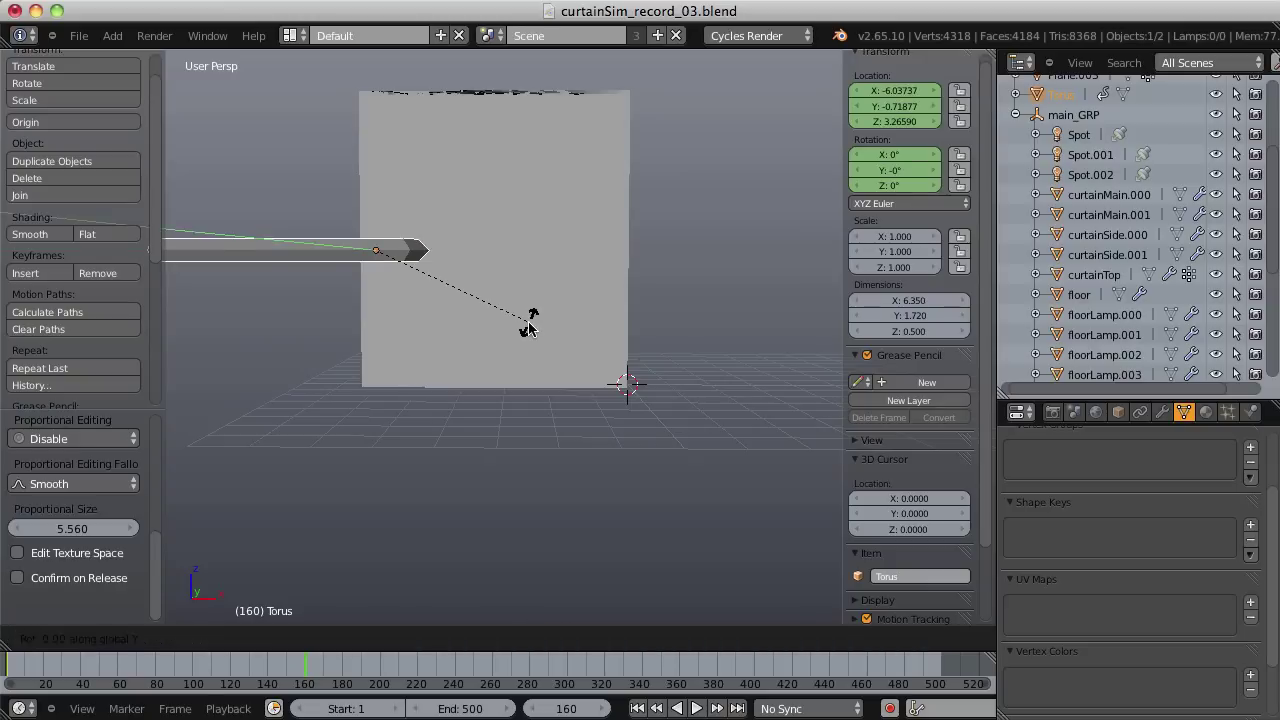
pyautogui.click(530, 378)
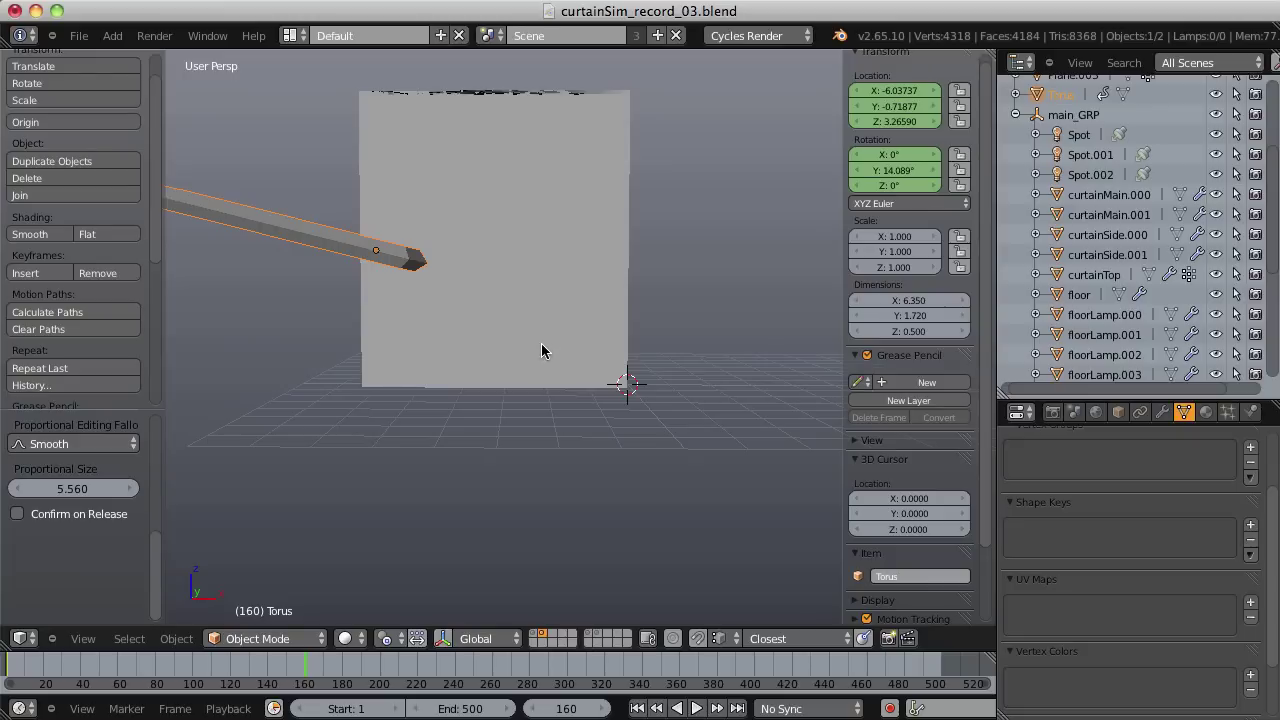
pyautogui.press('i')
pyautogui.click(491, 298)
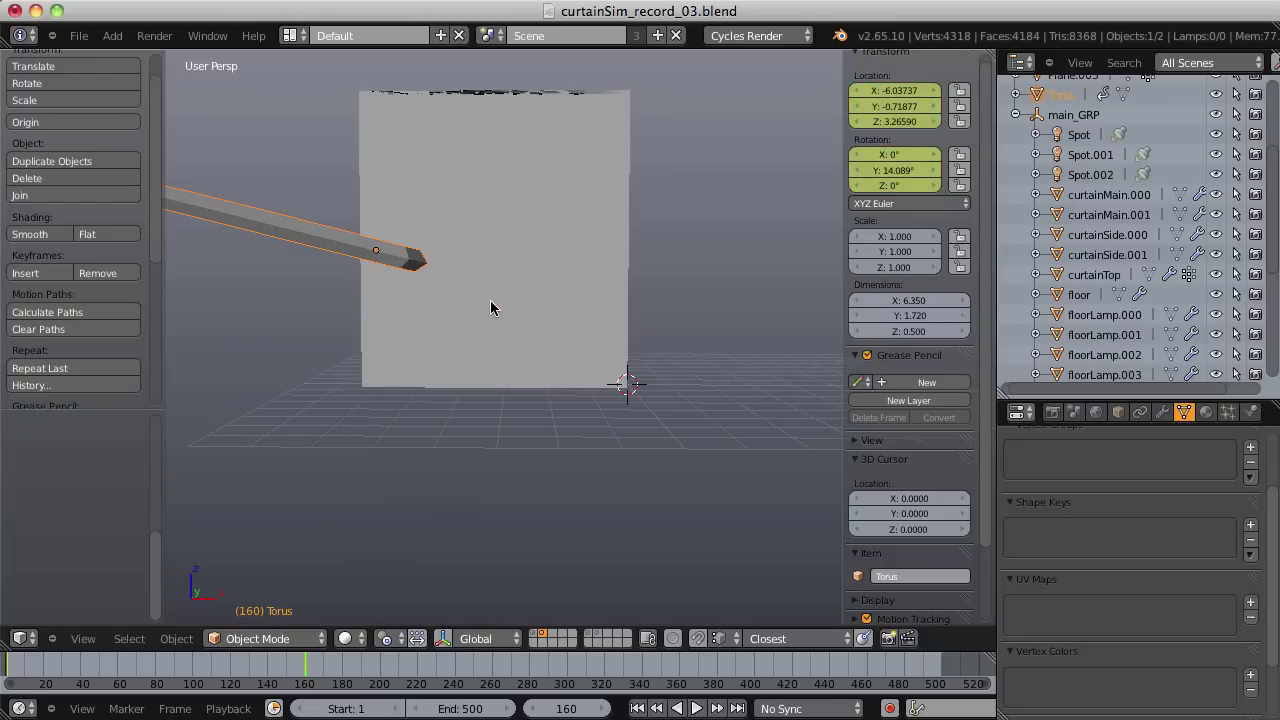
# Play the rod's animation from the start, pause it, and rewind to frame 1.
pyautogui.click(637, 708)
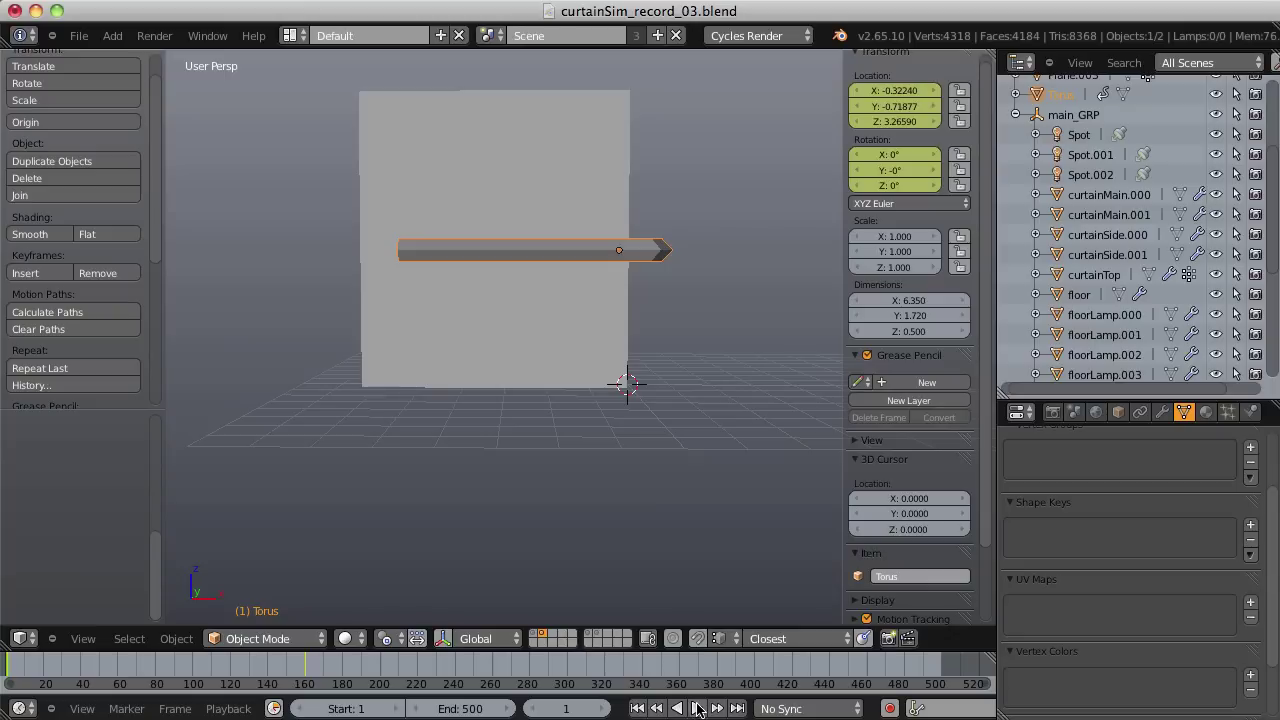
pyautogui.click(698, 708)
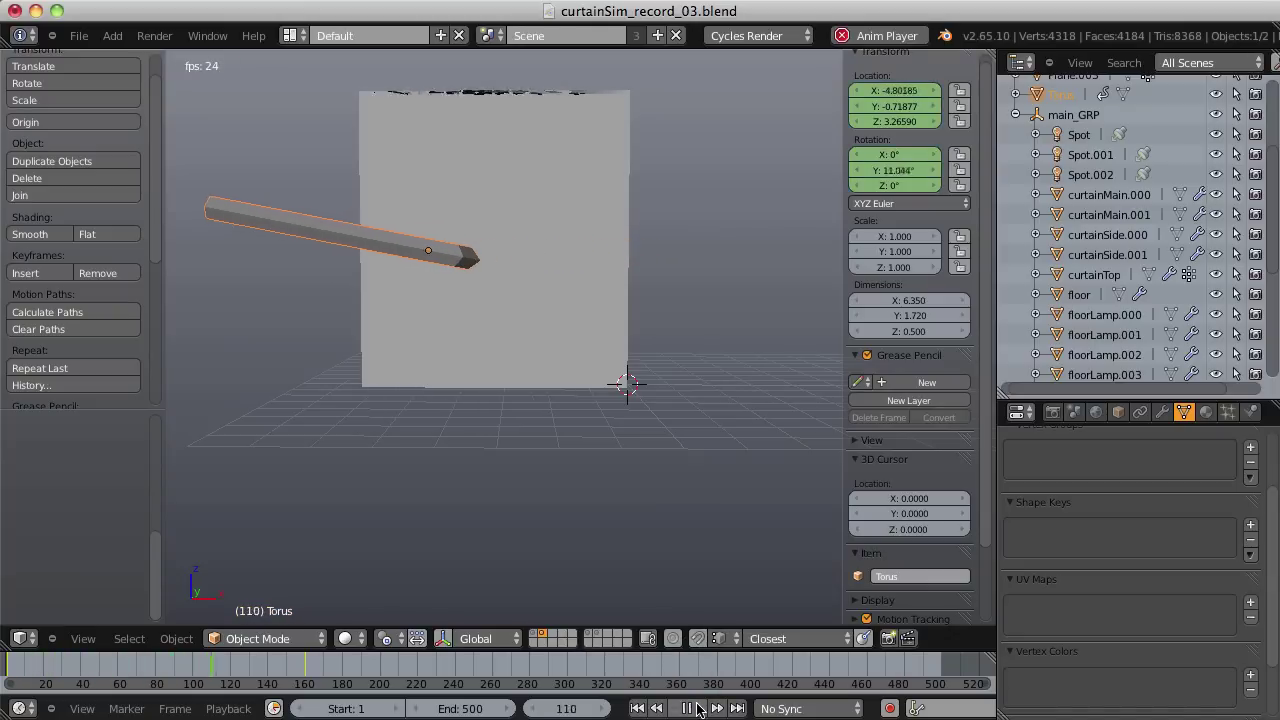
pyautogui.click(689, 708)
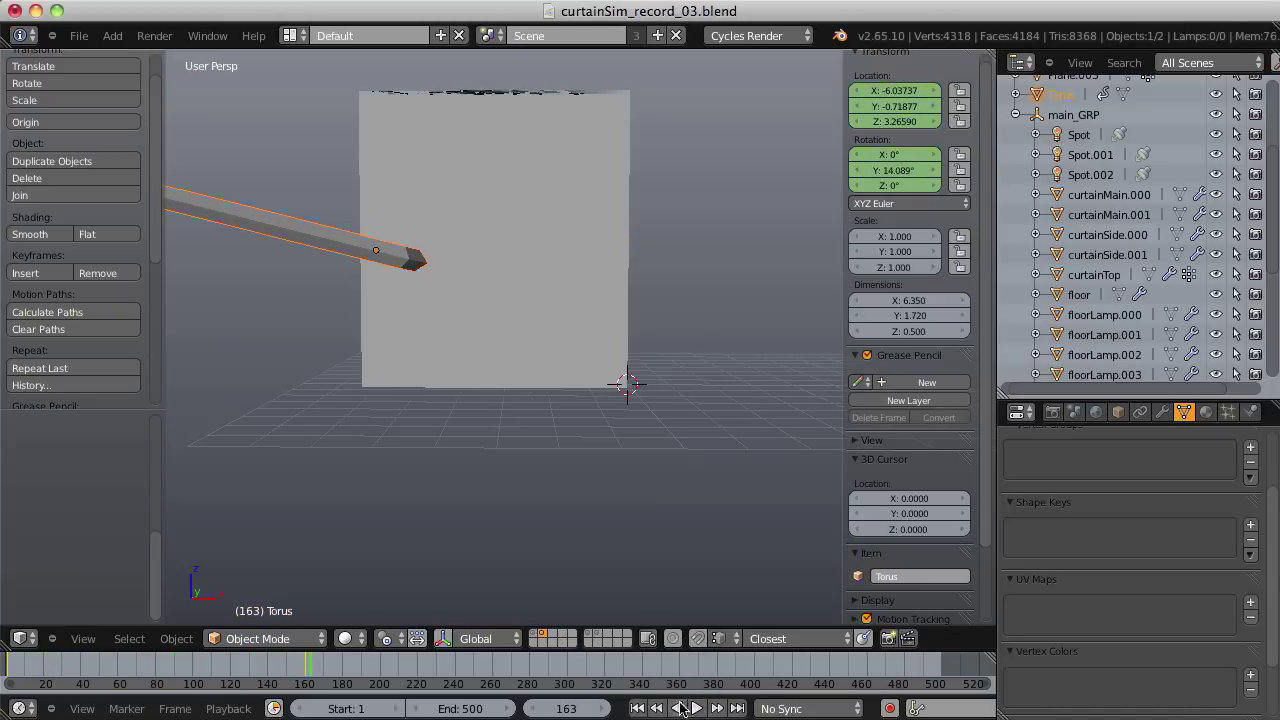
pyautogui.click(637, 708)
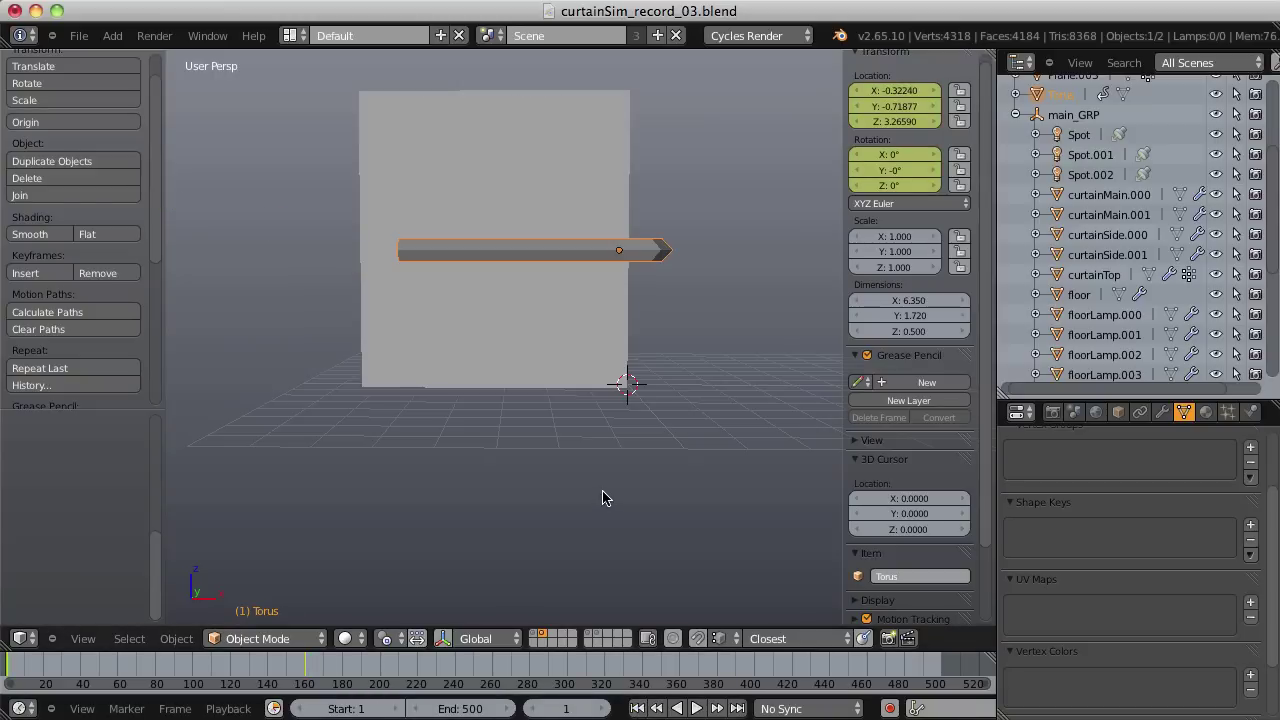
# Give Plane.003 Cloth physics with the Cotton preset and Self Collision enabled.
pyautogui.rightClick(622, 137)
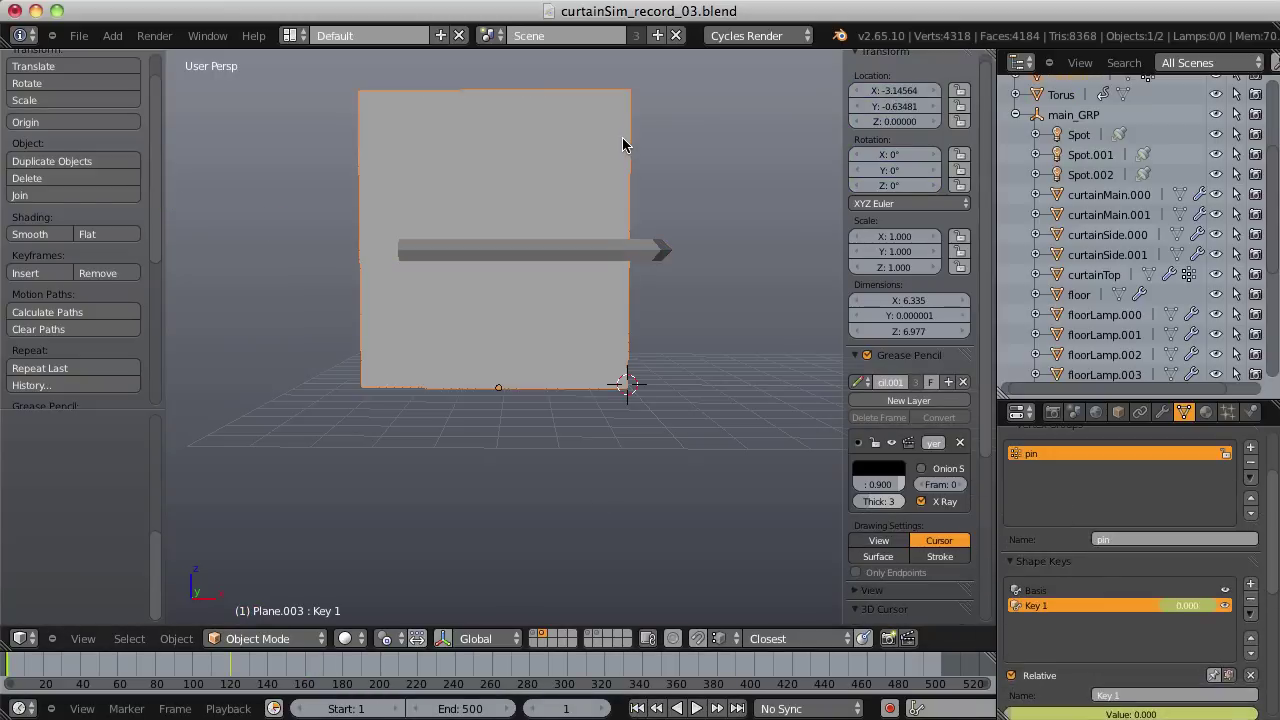
pyautogui.click(1250, 412)
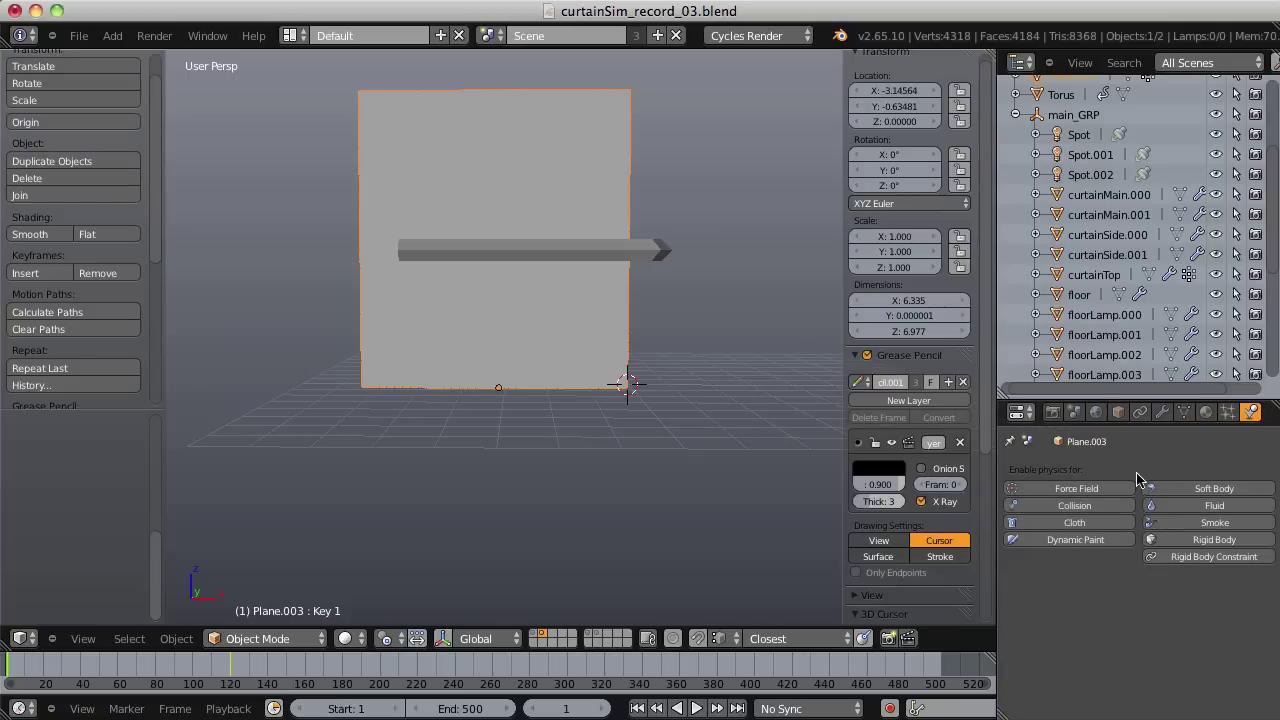
pyautogui.click(1074, 522)
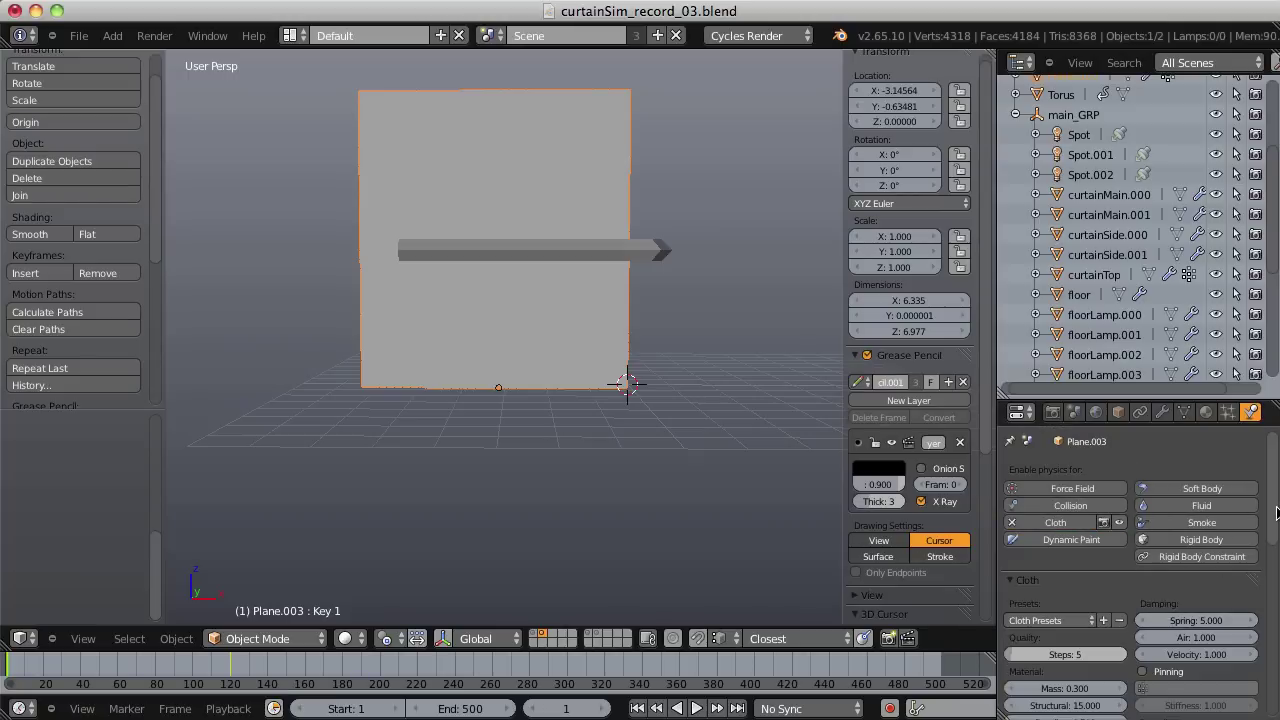
pyautogui.scroll(-3, 1157, 617)
pyautogui.click(1032, 508)
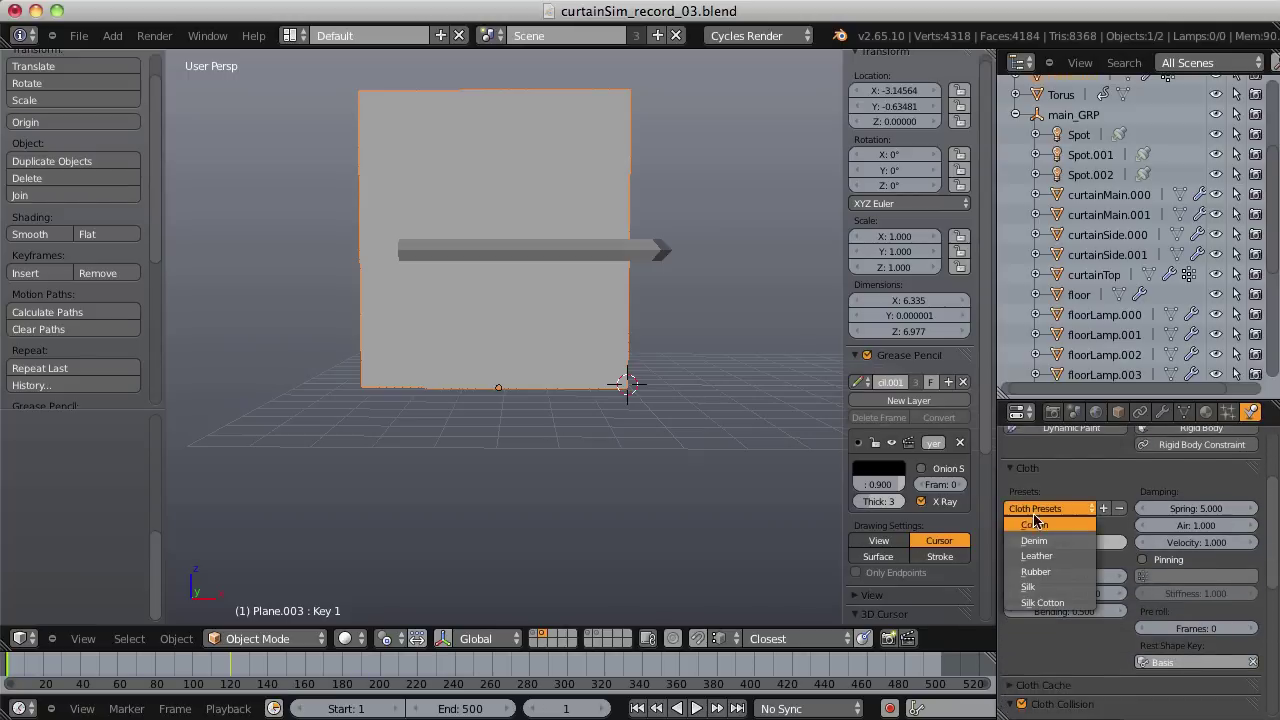
pyautogui.click(1037, 524)
pyautogui.scroll(-3, 1090, 485)
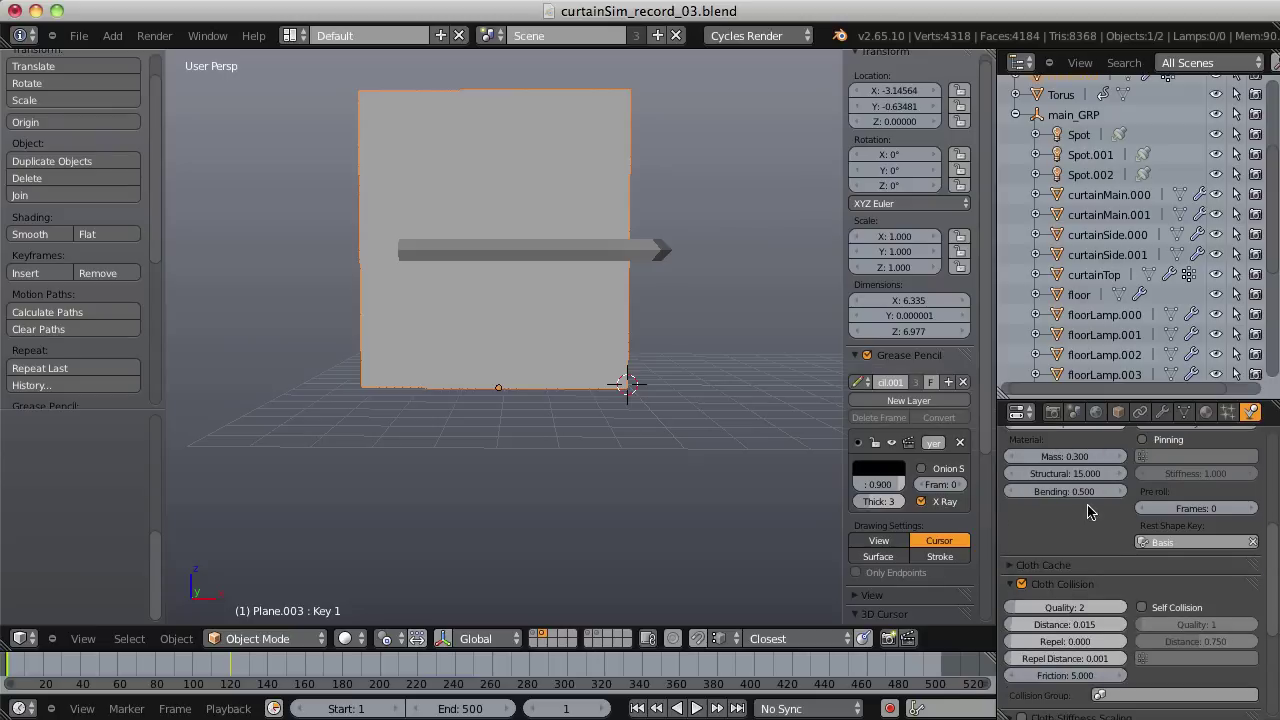
pyautogui.click(1142, 607)
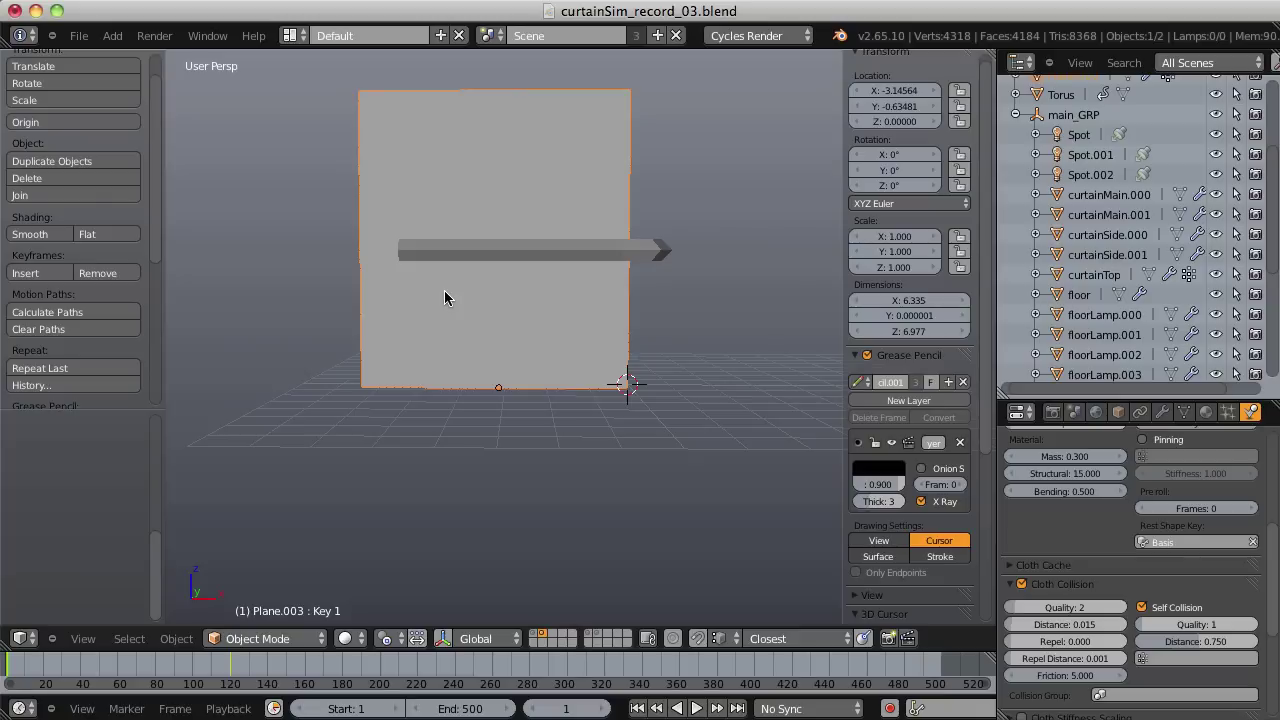
# Test the cloth simulation with Alt+A, then return to frame 1.
pyautogui.moveTo(451, 265); pyautogui.dragTo(519, 309, button='middle')
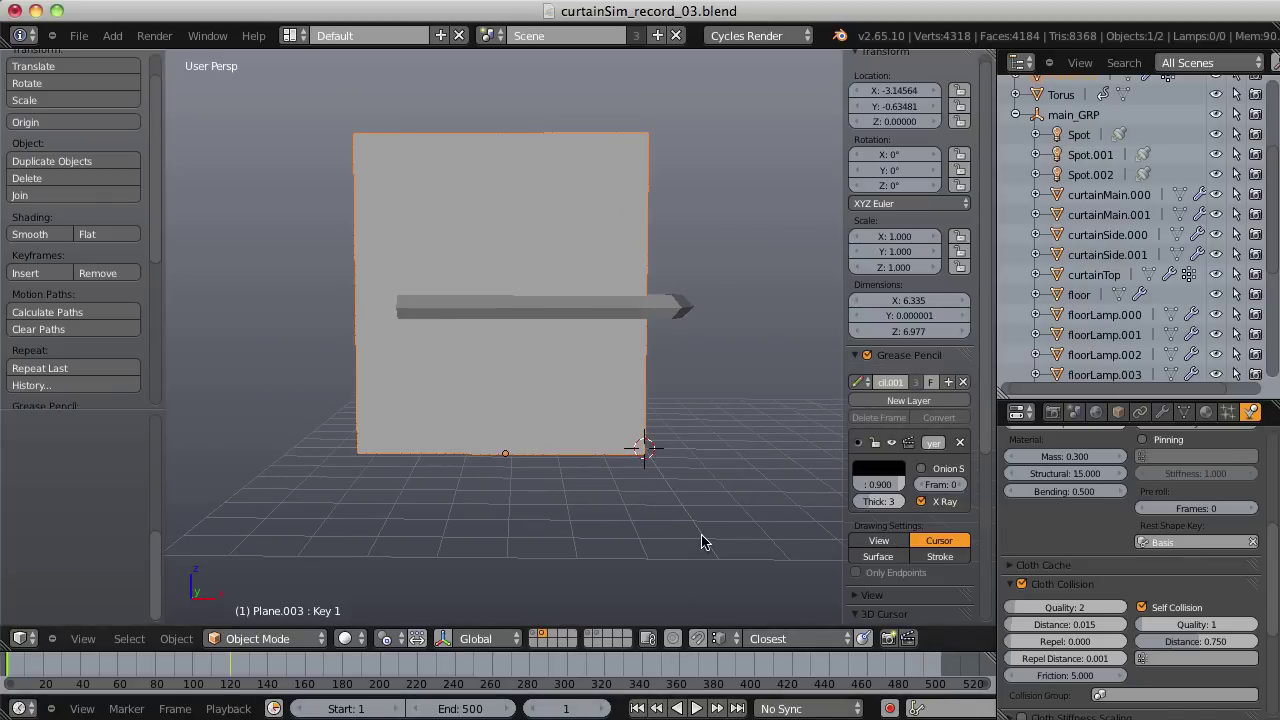
pyautogui.hotkey('alt', 'a')
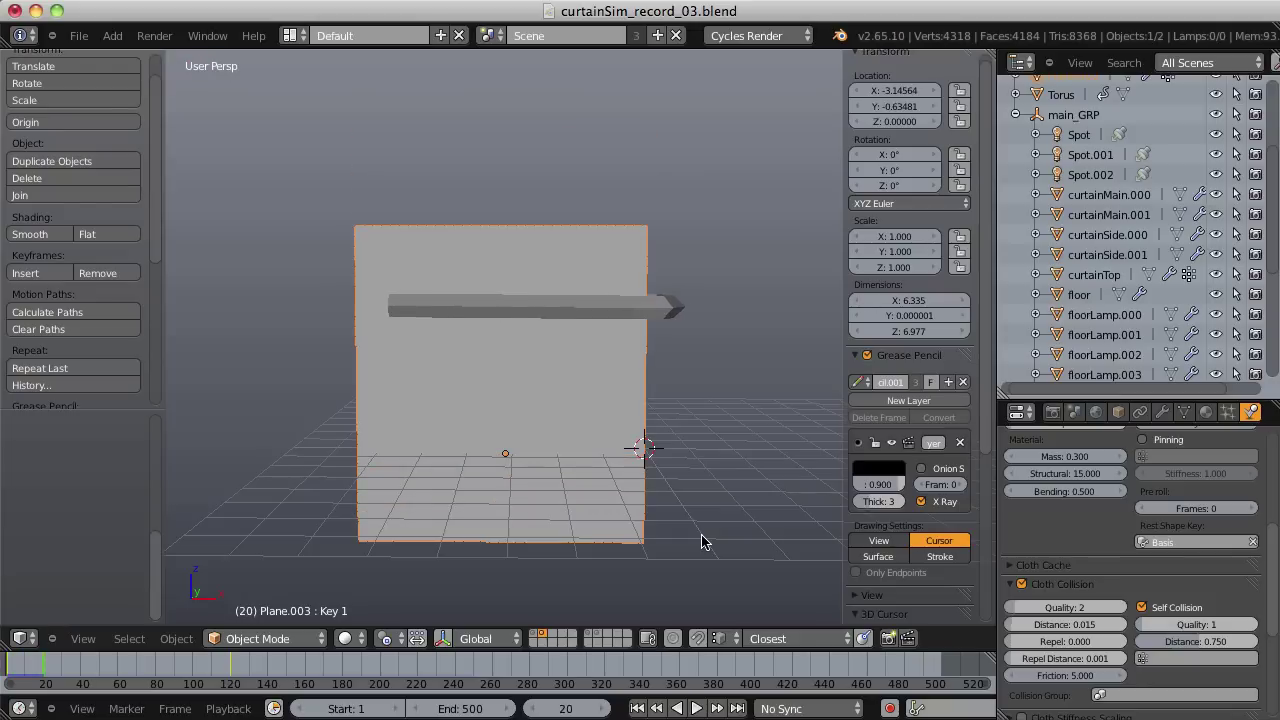
pyautogui.hotkey('alt', 'a')
pyautogui.click(637, 708)
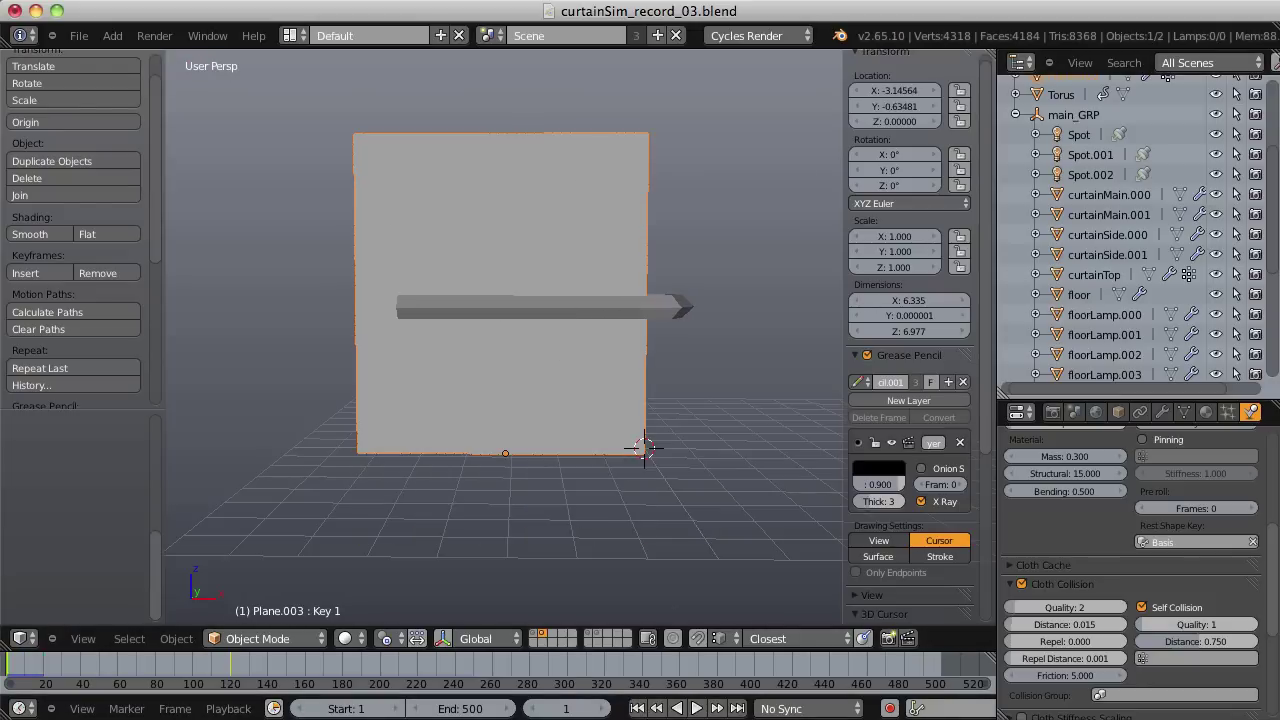
# Enable cloth pinning using the pin vertex group.
pyautogui.scroll(5, 1270, 490)
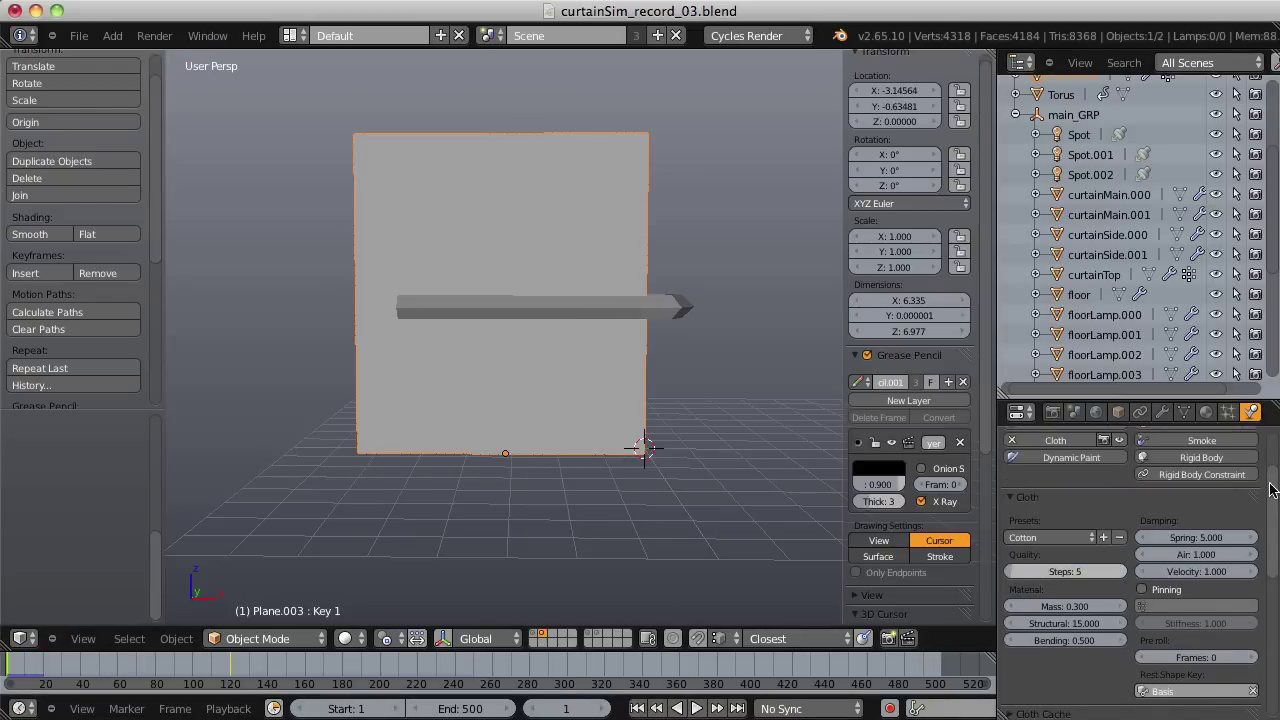
pyautogui.click(1143, 590)
pyautogui.click(1178, 604)
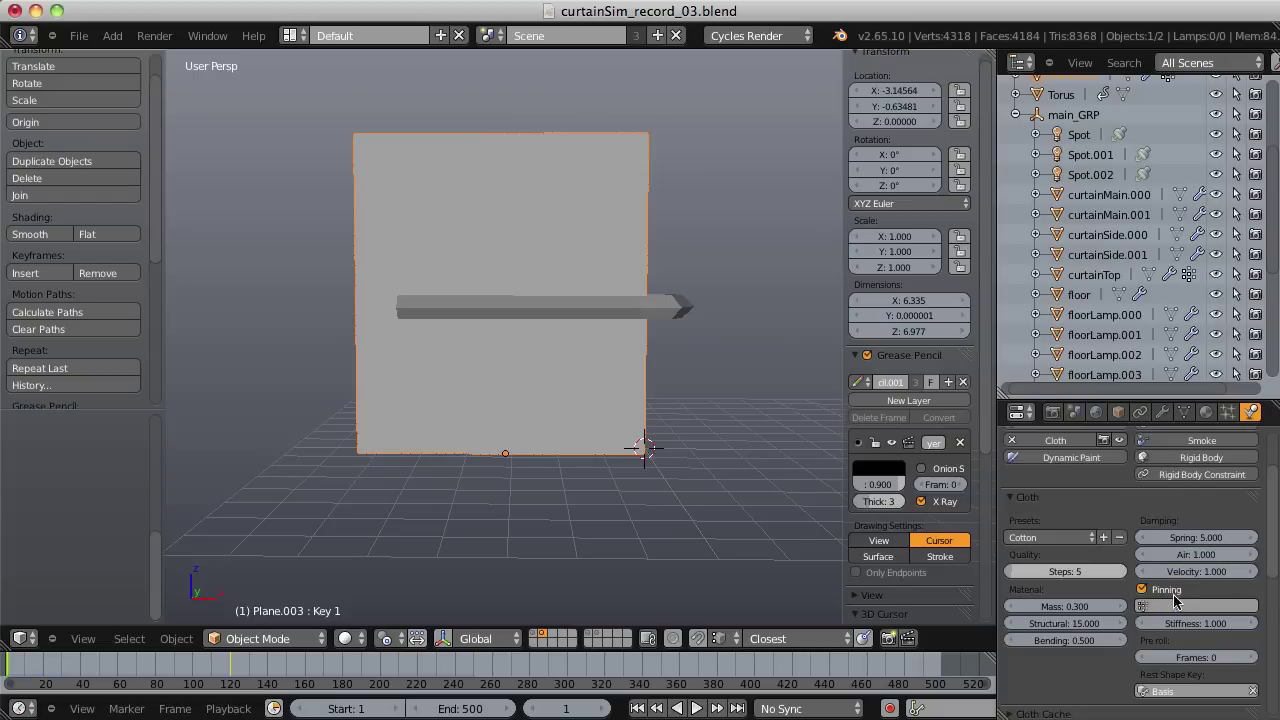
pyautogui.click(1157, 448)
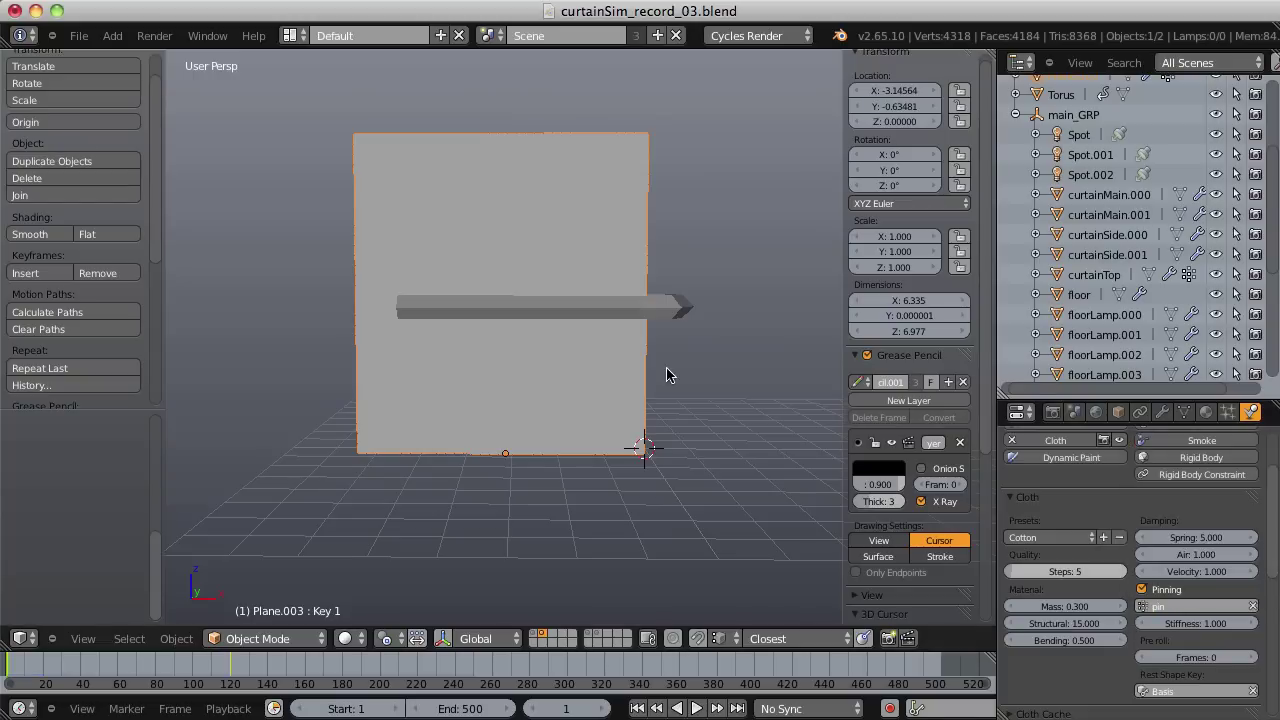
pyautogui.rightClick(673, 313)
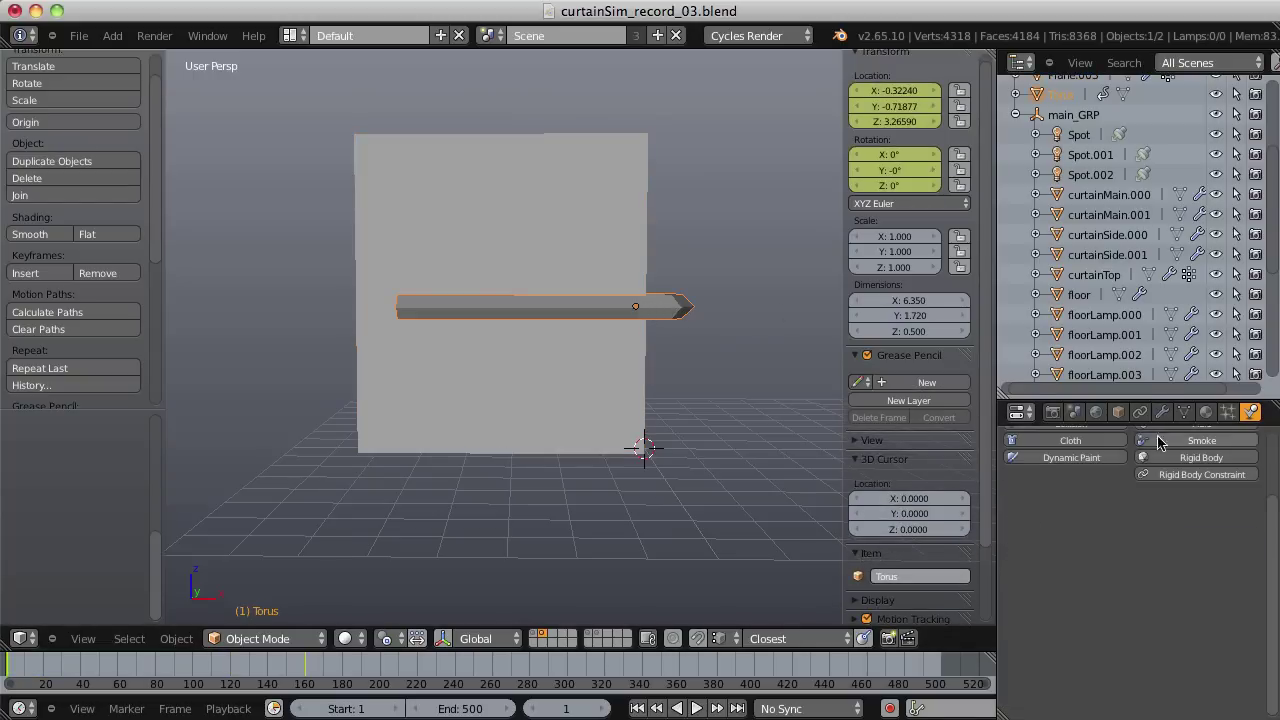
# Enable Collision physics on the Torus rod and play the simulation to review the drape.
pyautogui.scroll(3, 1168, 457)
pyautogui.click(1076, 506)
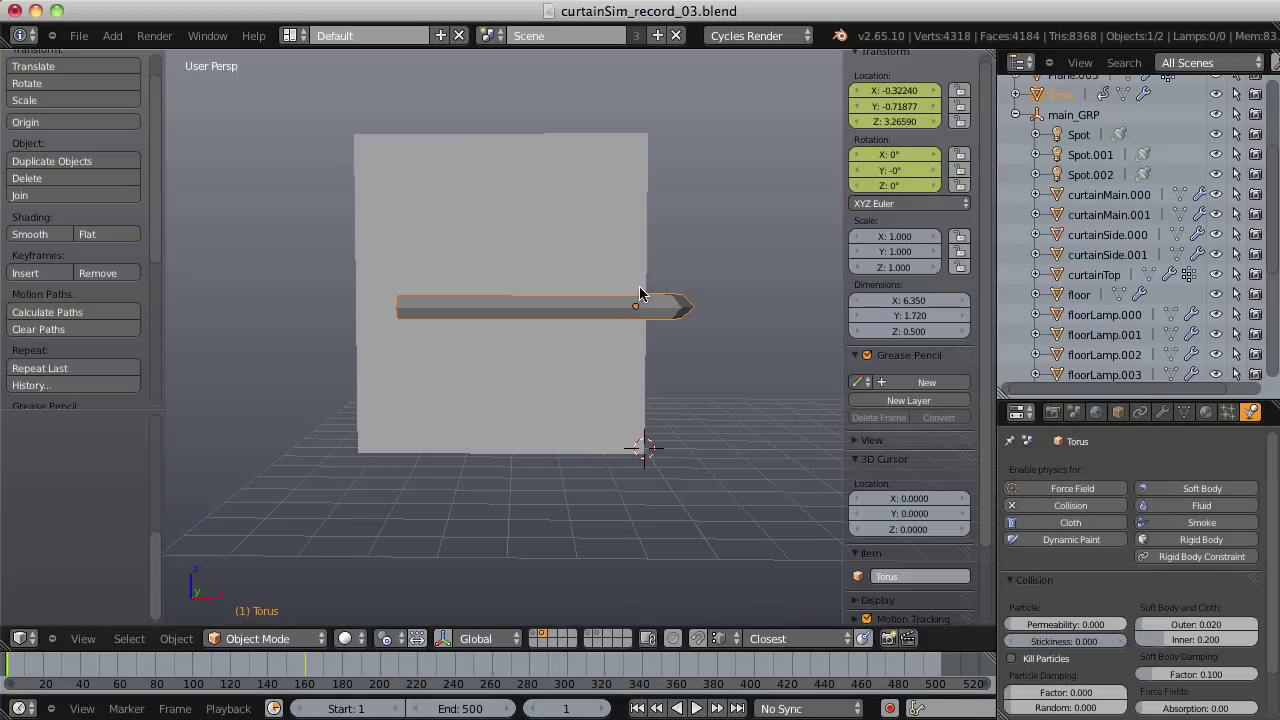
pyautogui.hotkey('alt', 'a')
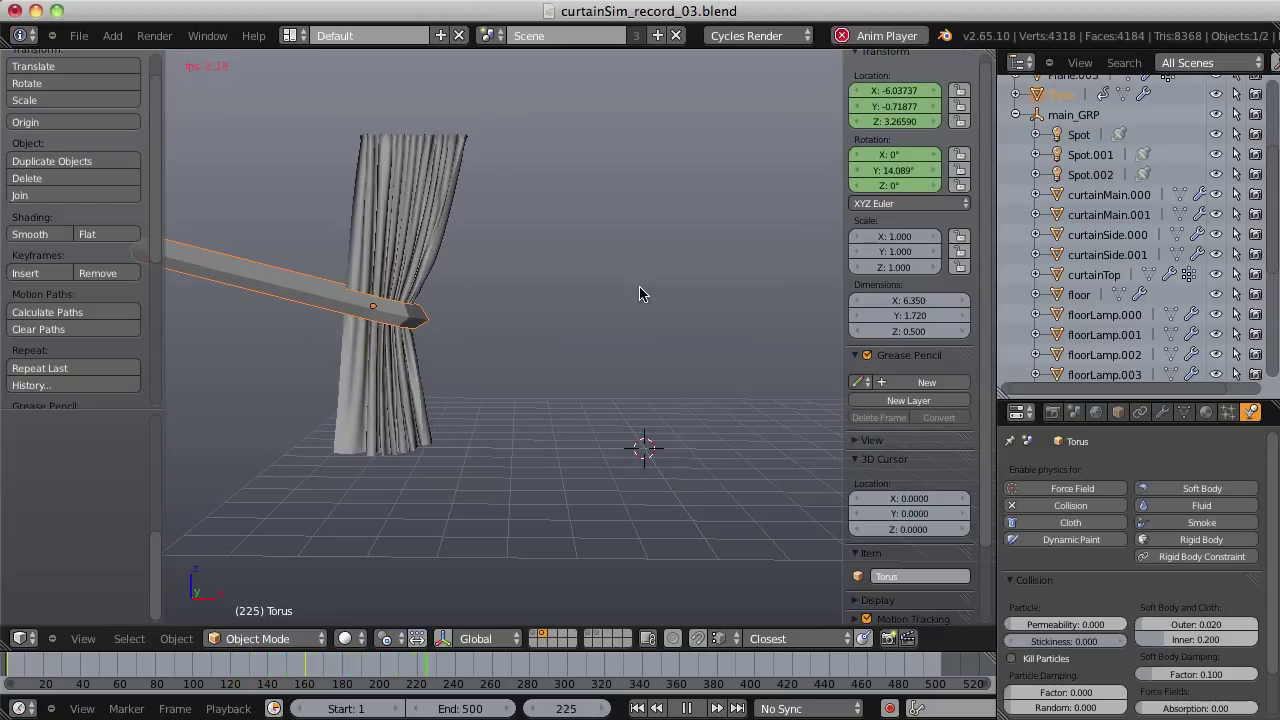
pyautogui.hotkey('alt', 'a')
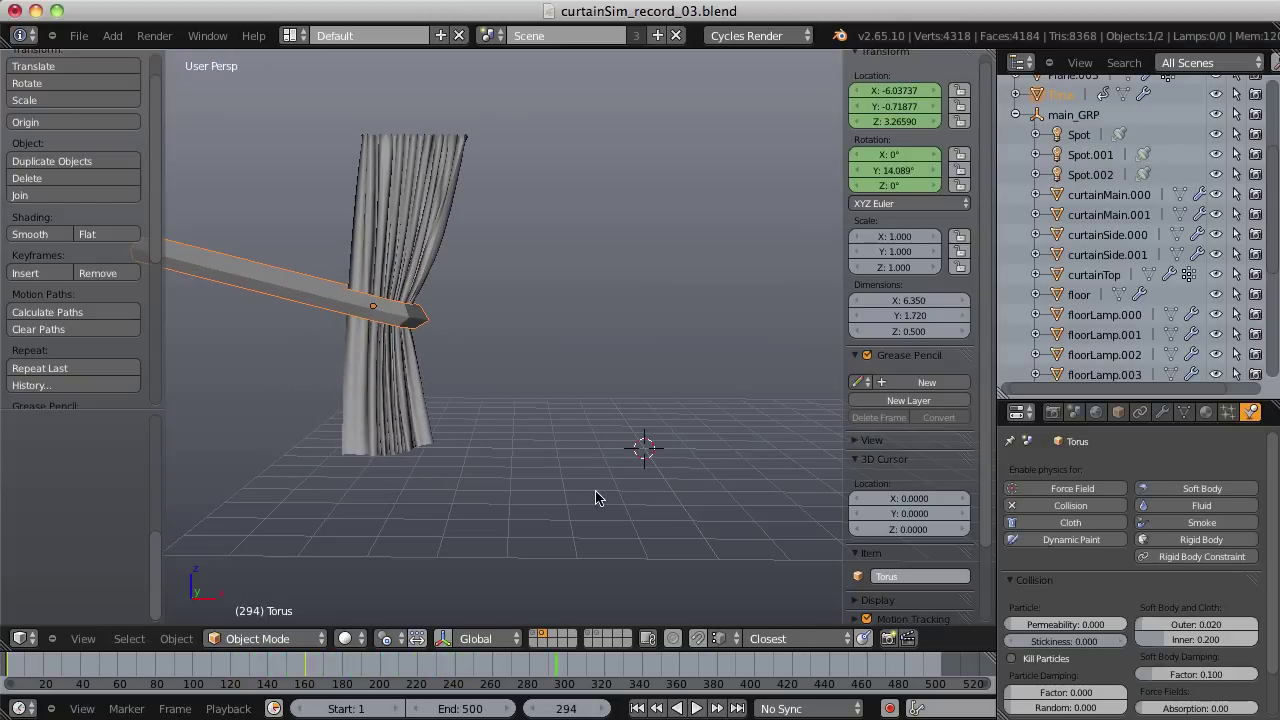
pyautogui.moveTo(531, 680); pyautogui.dragTo(458, 680)
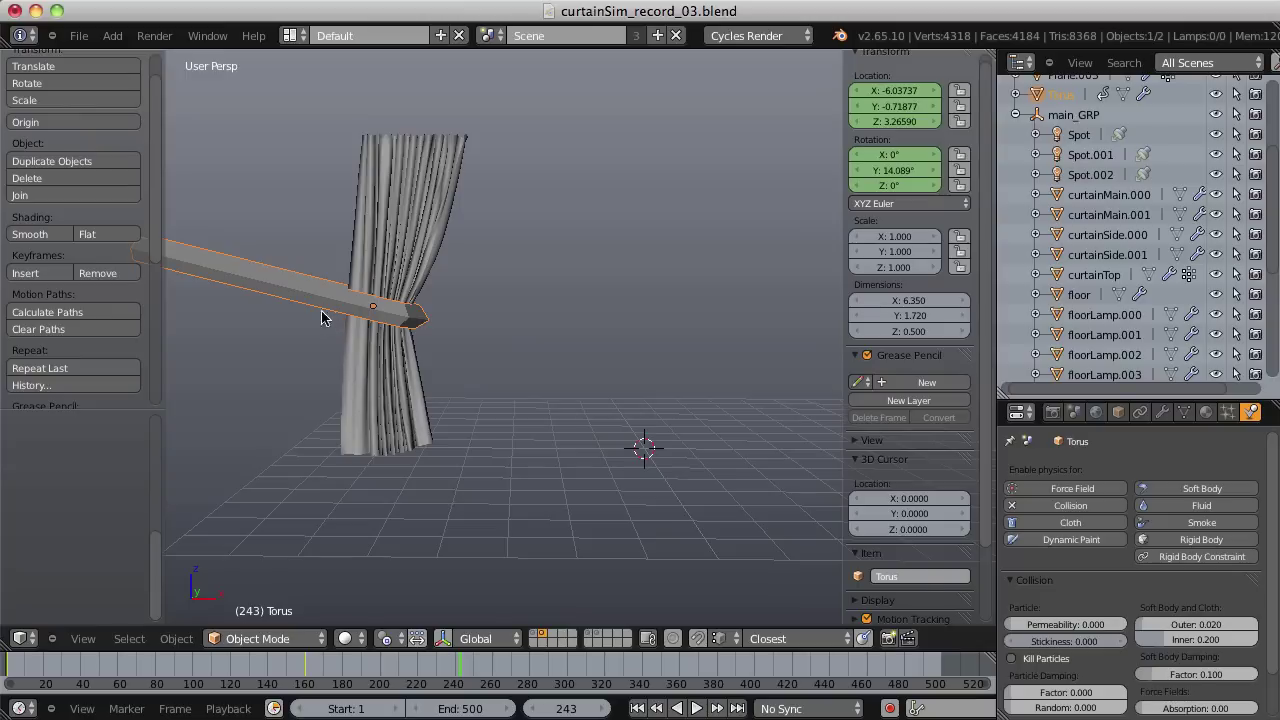
# Sketch annotation strokes around the gathered curtain and rod, erase them, and rewind to frame 1.
pyautogui.moveTo(321, 317)
pyautogui.mouseDown()
pyautogui.moveTo(445, 308)
pyautogui.moveTo(433, 451)
pyautogui.moveTo(339, 465)
pyautogui.moveTo(330, 309)
pyautogui.mouseUp()
pyautogui.moveTo(508, 297)
pyautogui.mouseDown()
pyautogui.moveTo(420, 307)
pyautogui.moveTo(430, 330)
pyautogui.moveTo(251, 287)
pyautogui.moveTo(335, 313)
pyautogui.moveTo(323, 305)
pyautogui.mouseUp()
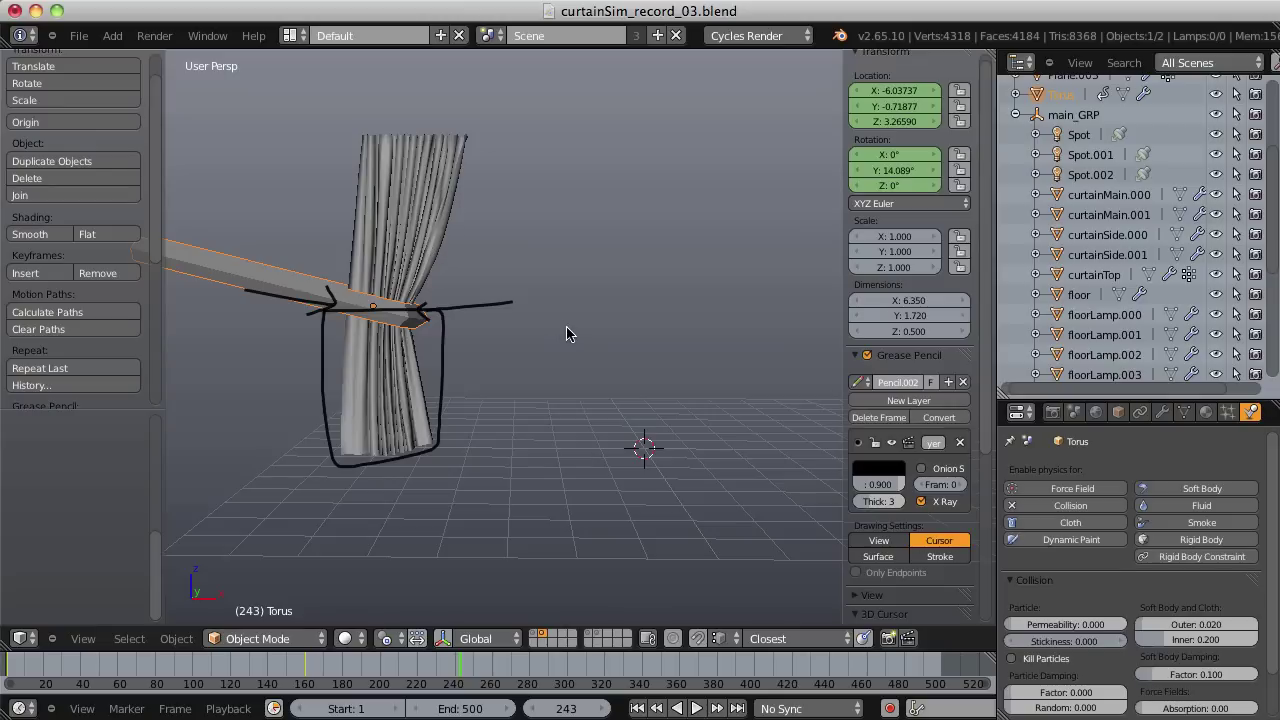
pyautogui.click(880, 417)
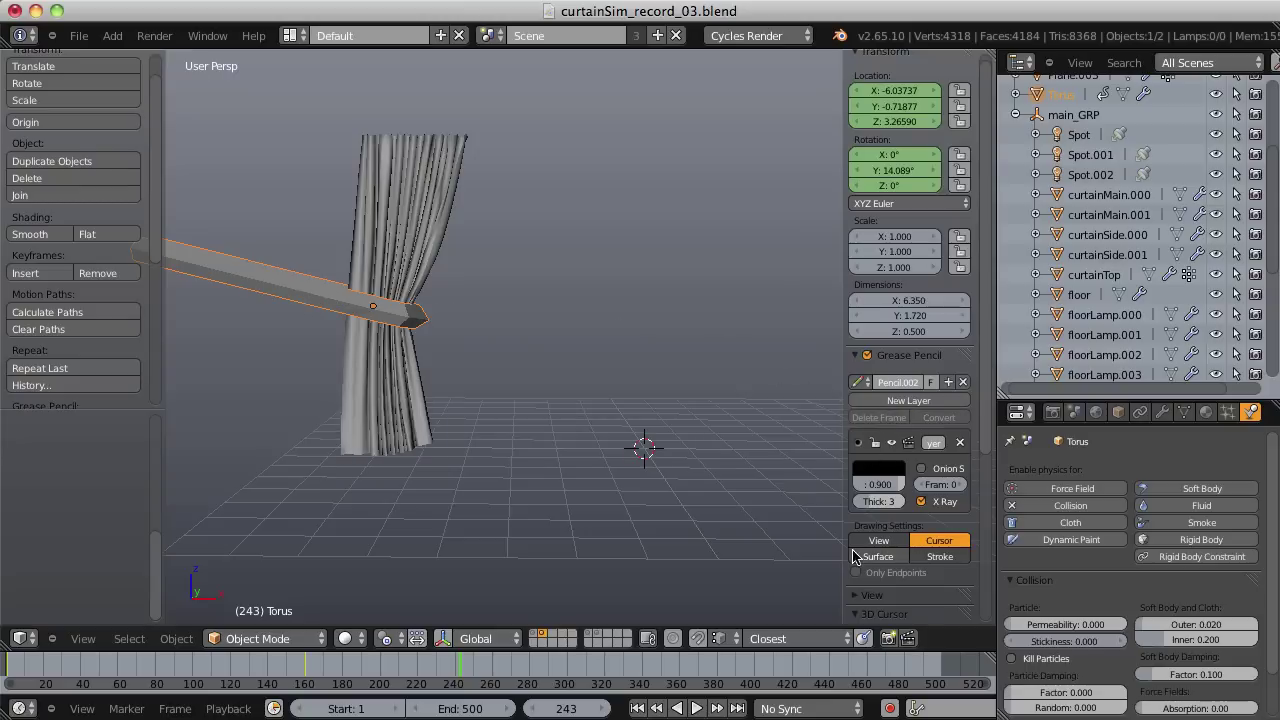
pyautogui.click(637, 708)
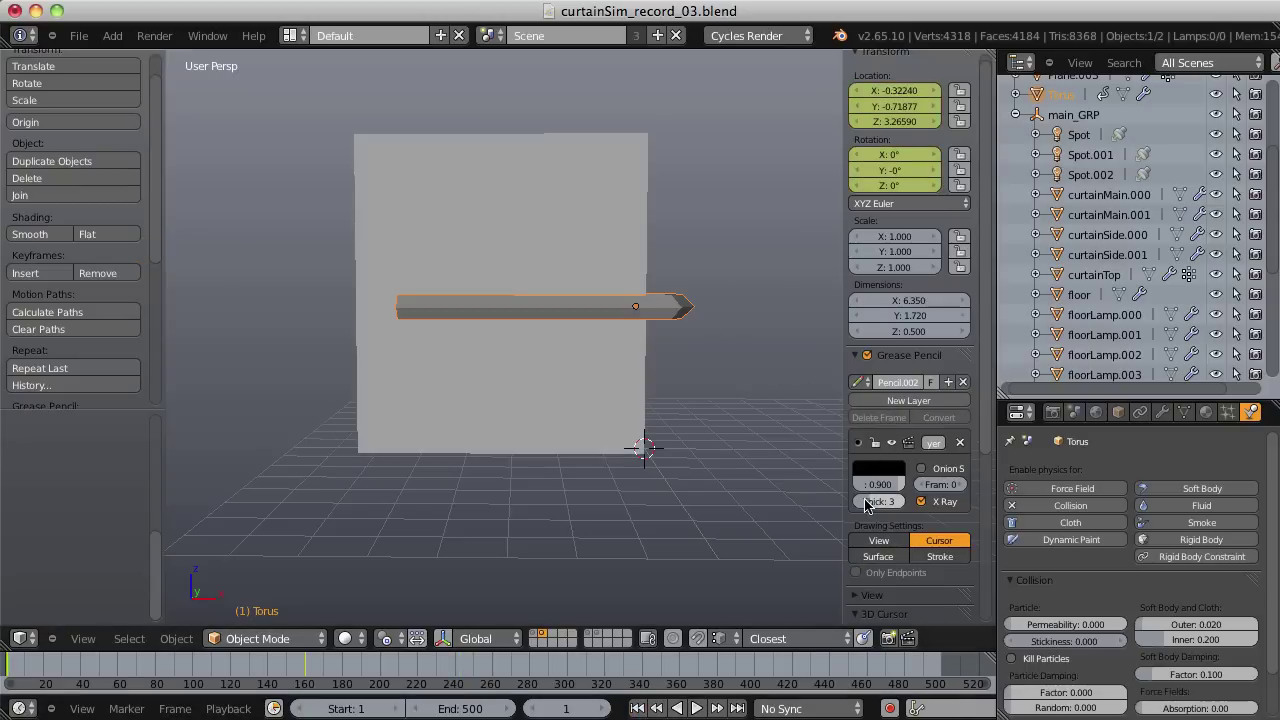
# Switch the curtain's cloth to the Silk preset and simulate it to about frame 352.
pyautogui.rightClick(533, 186)
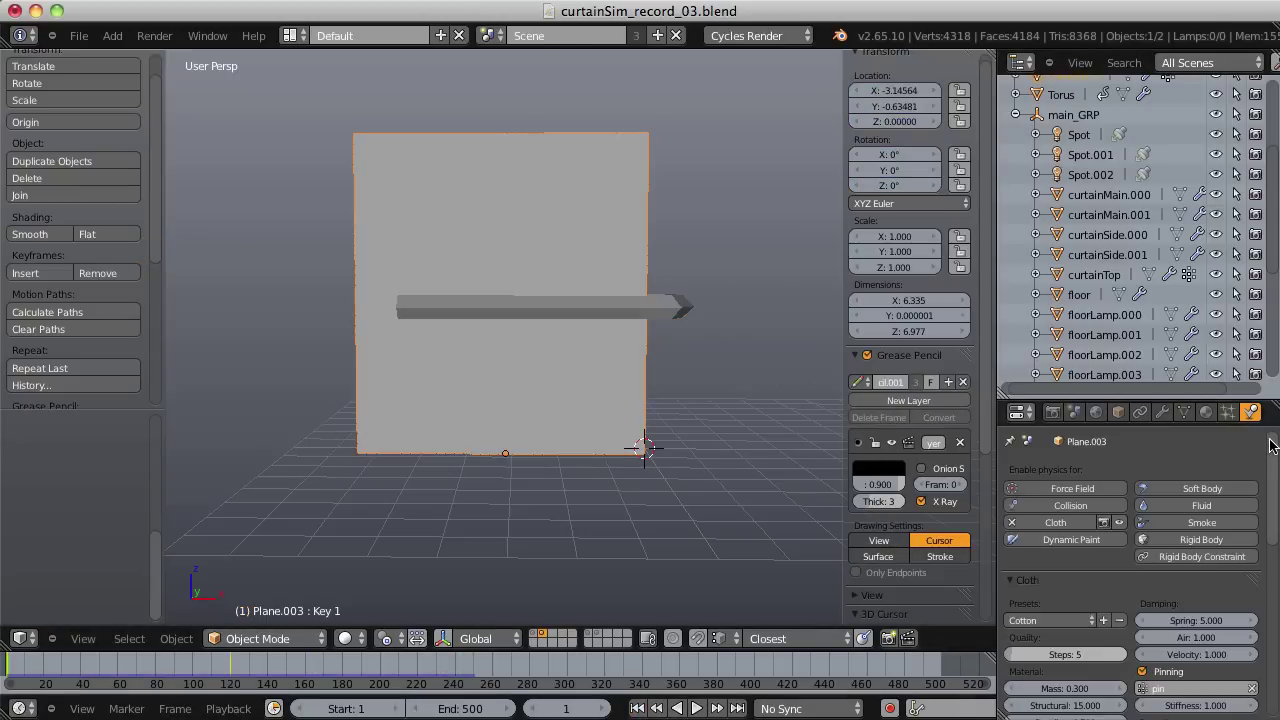
pyautogui.scroll(-2, 1097, 543)
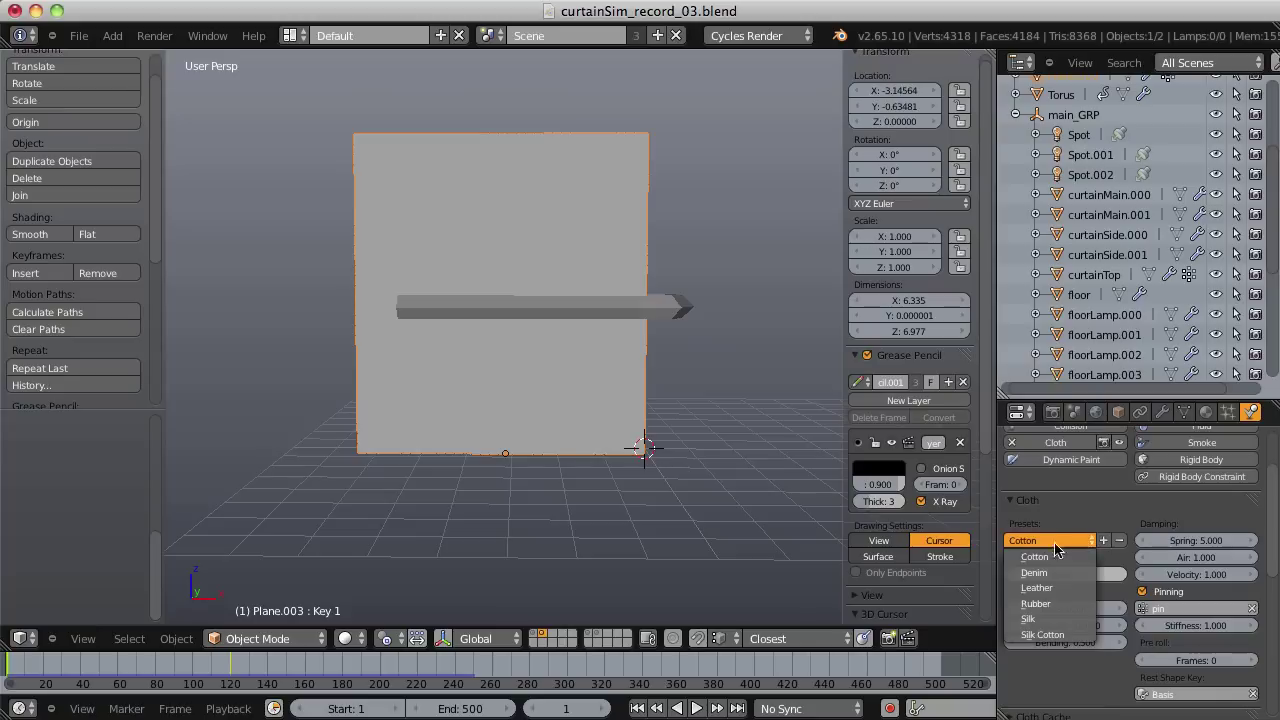
pyautogui.click(1030, 618)
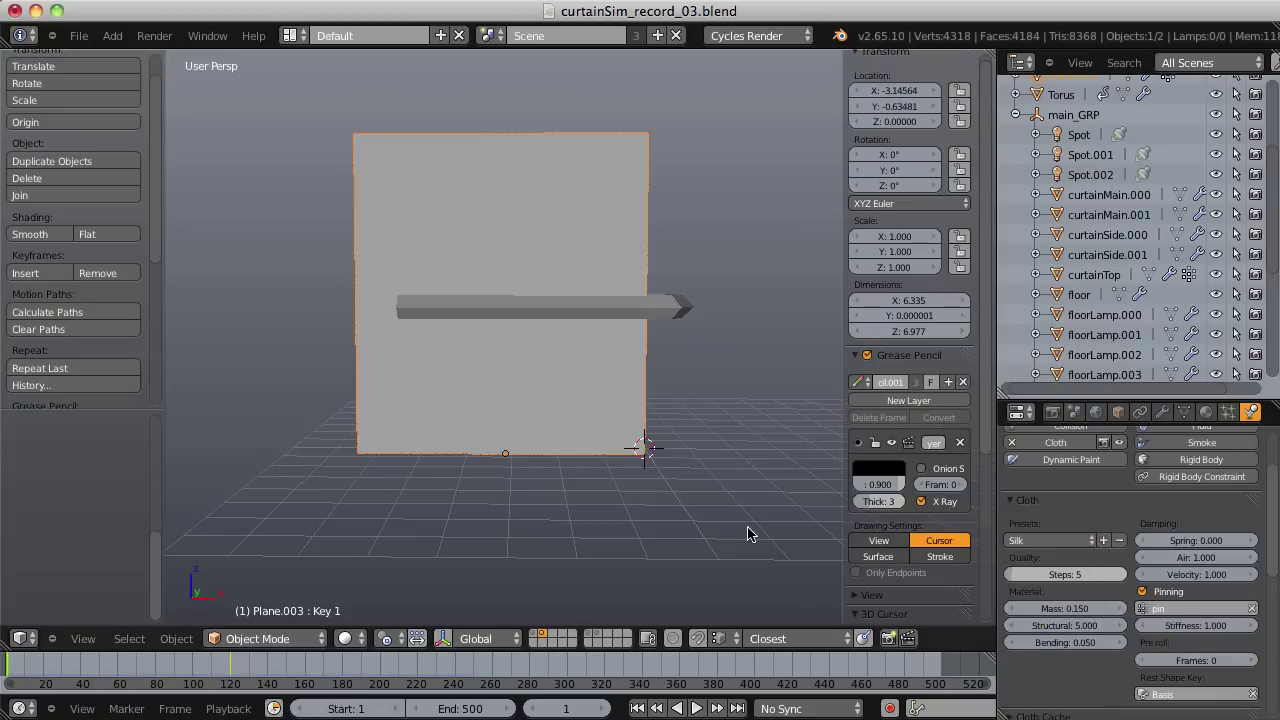
pyautogui.hotkey('alt', 'a')
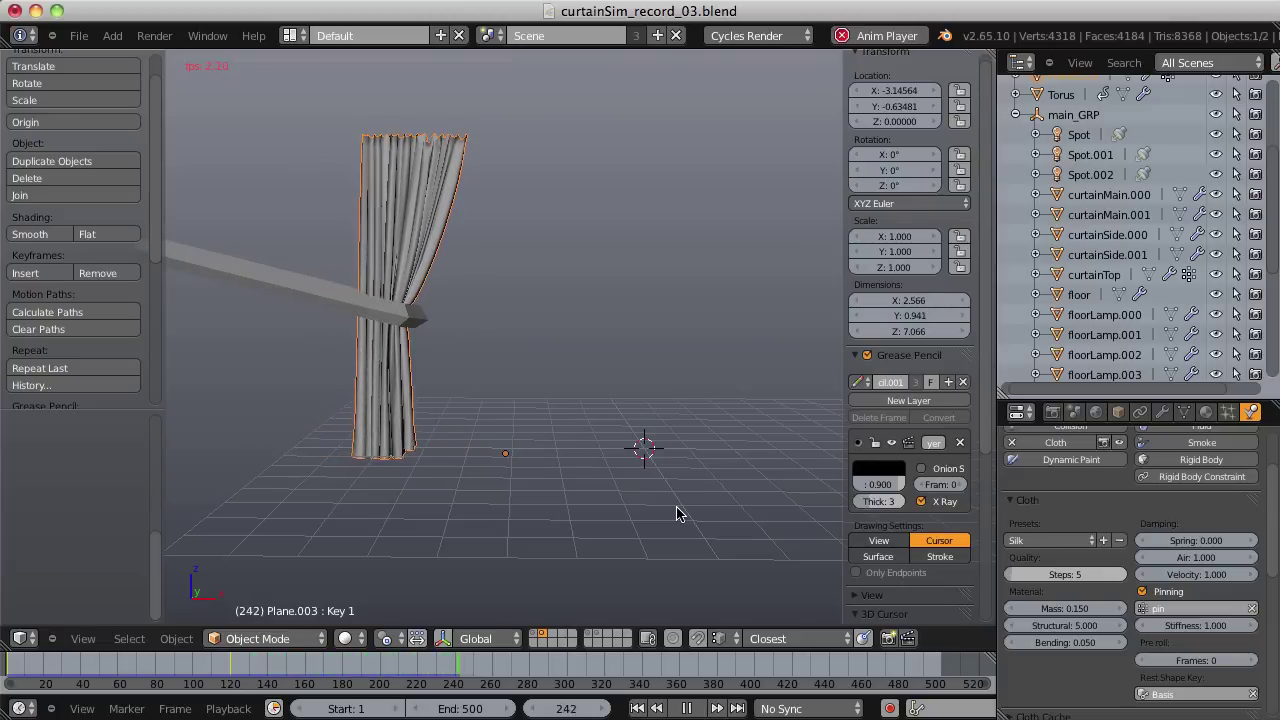
pyautogui.hotkey('alt', 'a')
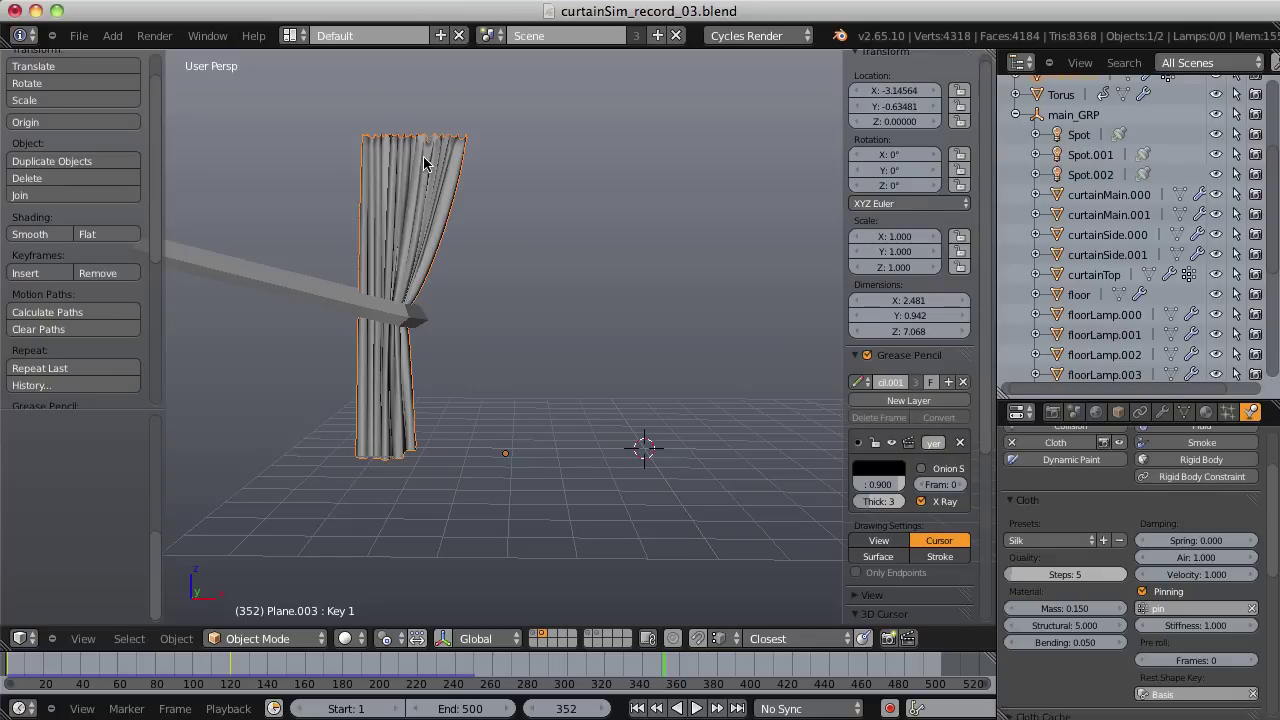
pyautogui.moveTo(377, 249); pyautogui.dragTo(572, 313, button='middle')
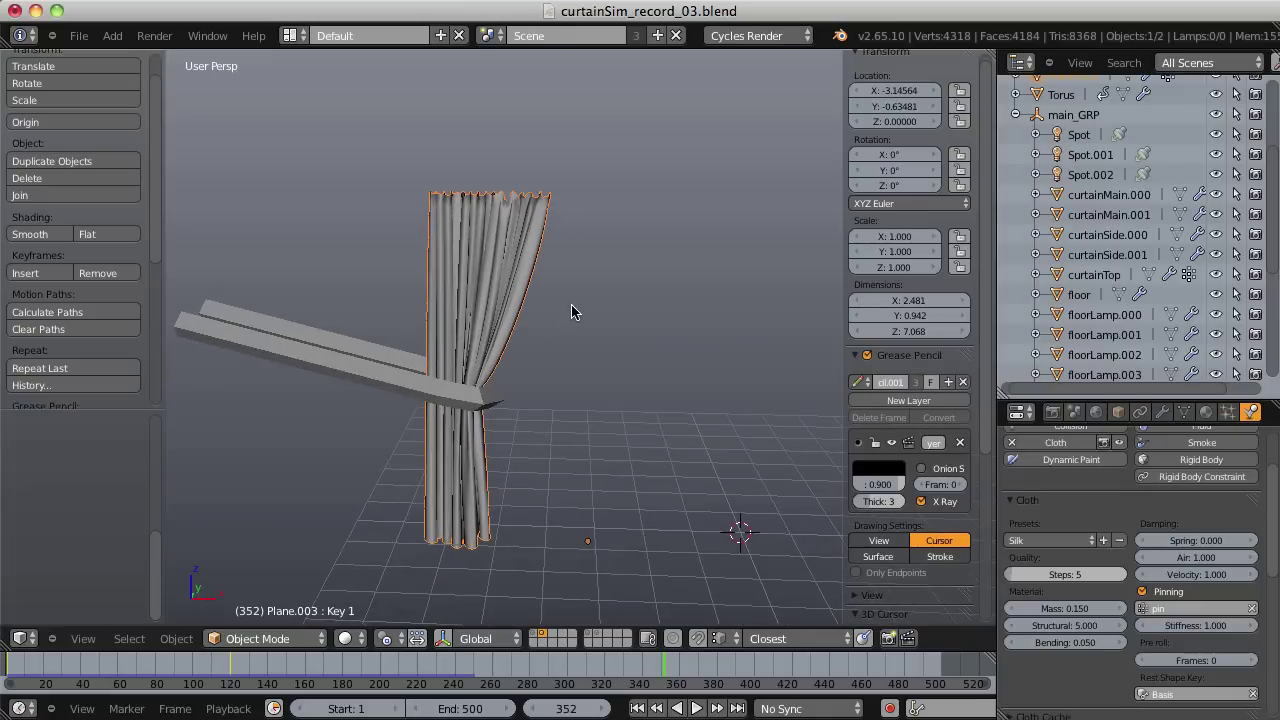
# Slide the tie-back rod along X at frame 160 and insert a LocRot keyframe.
pyautogui.click(637, 708)
pyautogui.rightClick(784, 386)
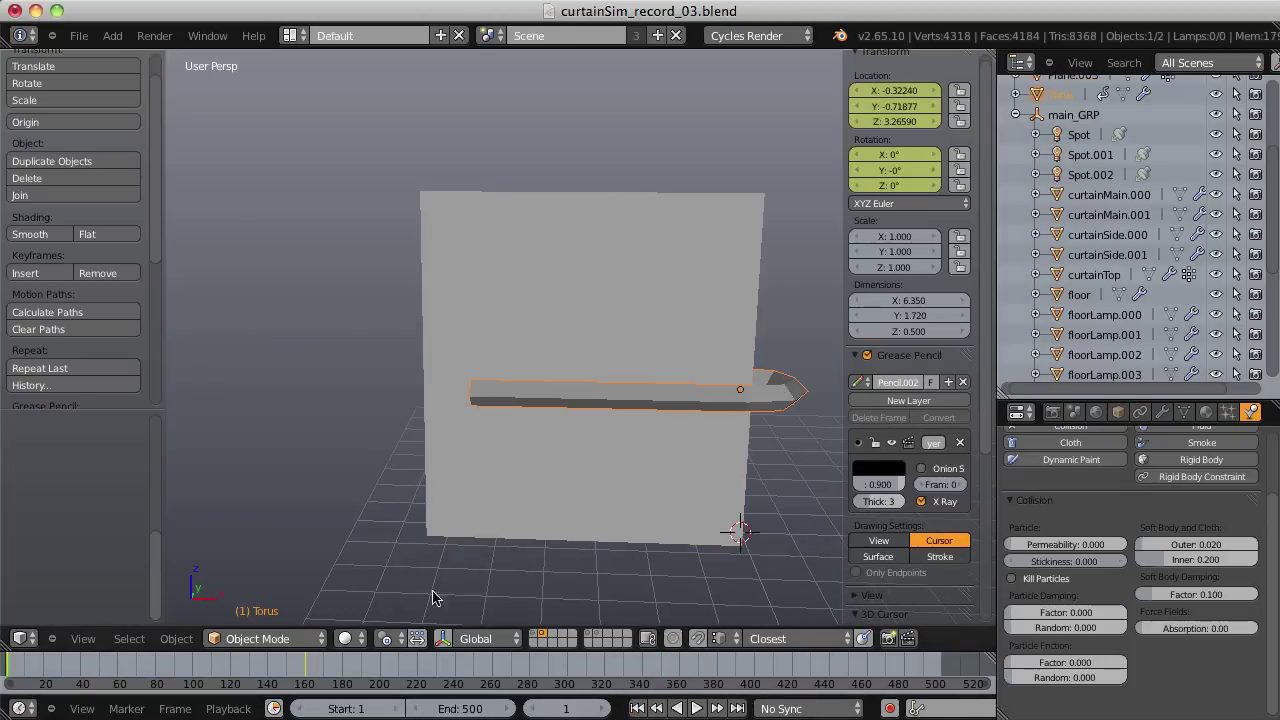
pyautogui.moveTo(268, 677); pyautogui.dragTo(305, 677)
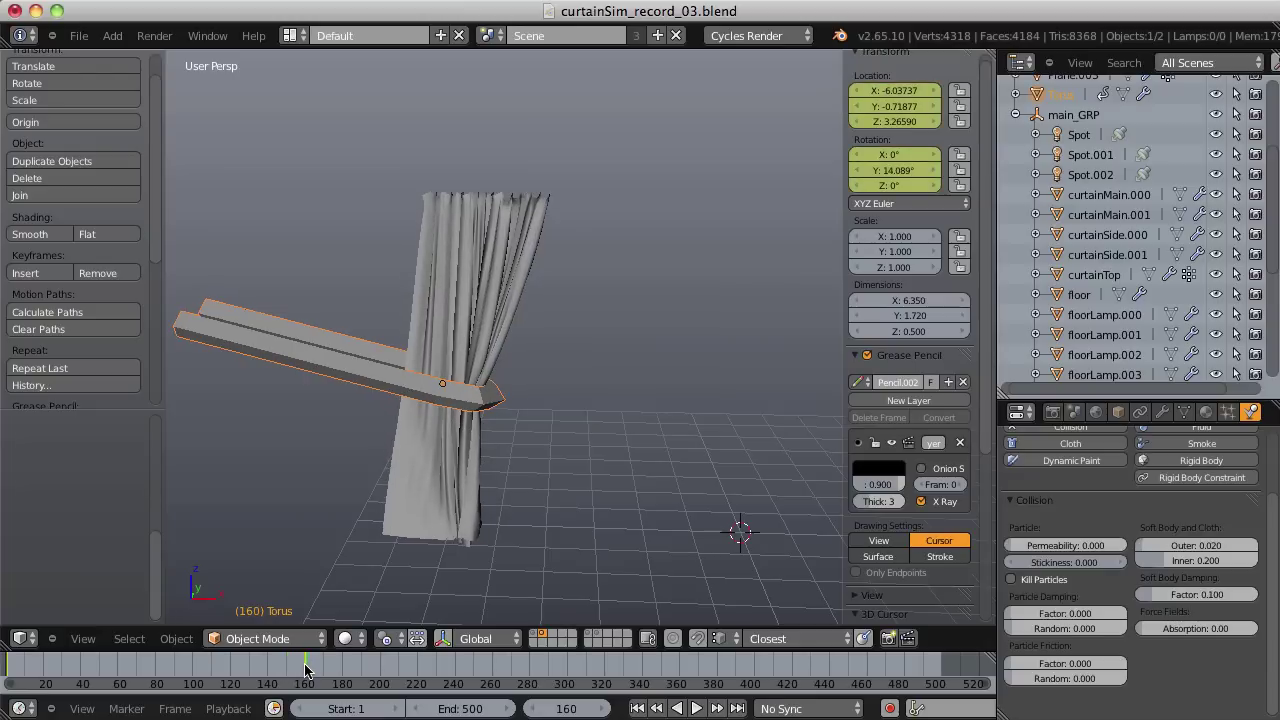
pyautogui.press('g')
pyautogui.press('x')
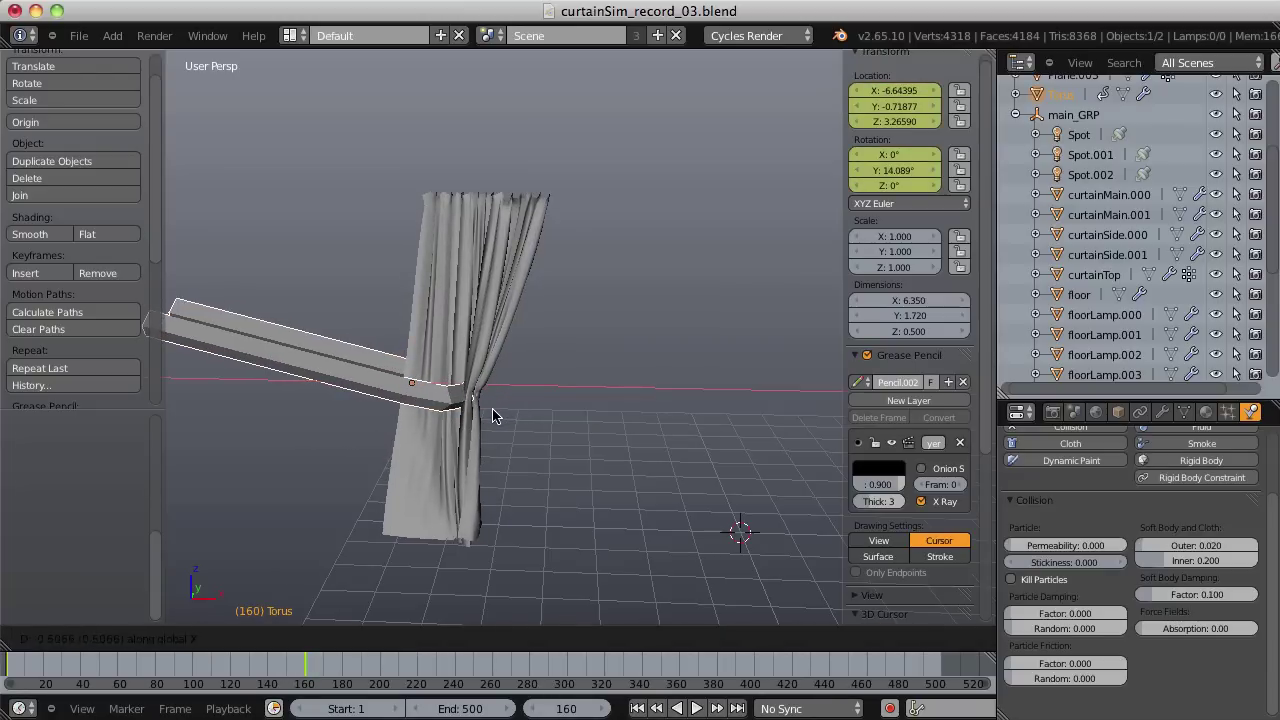
pyautogui.click(497, 414)
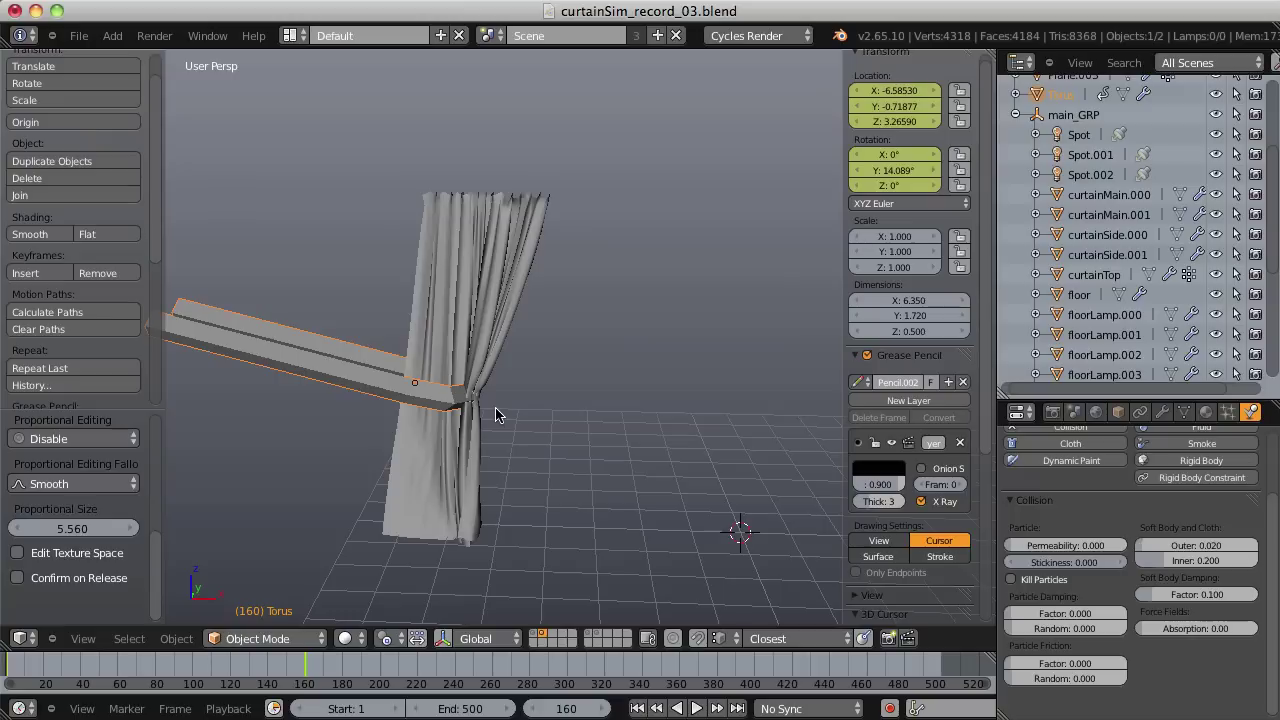
pyautogui.press('i')
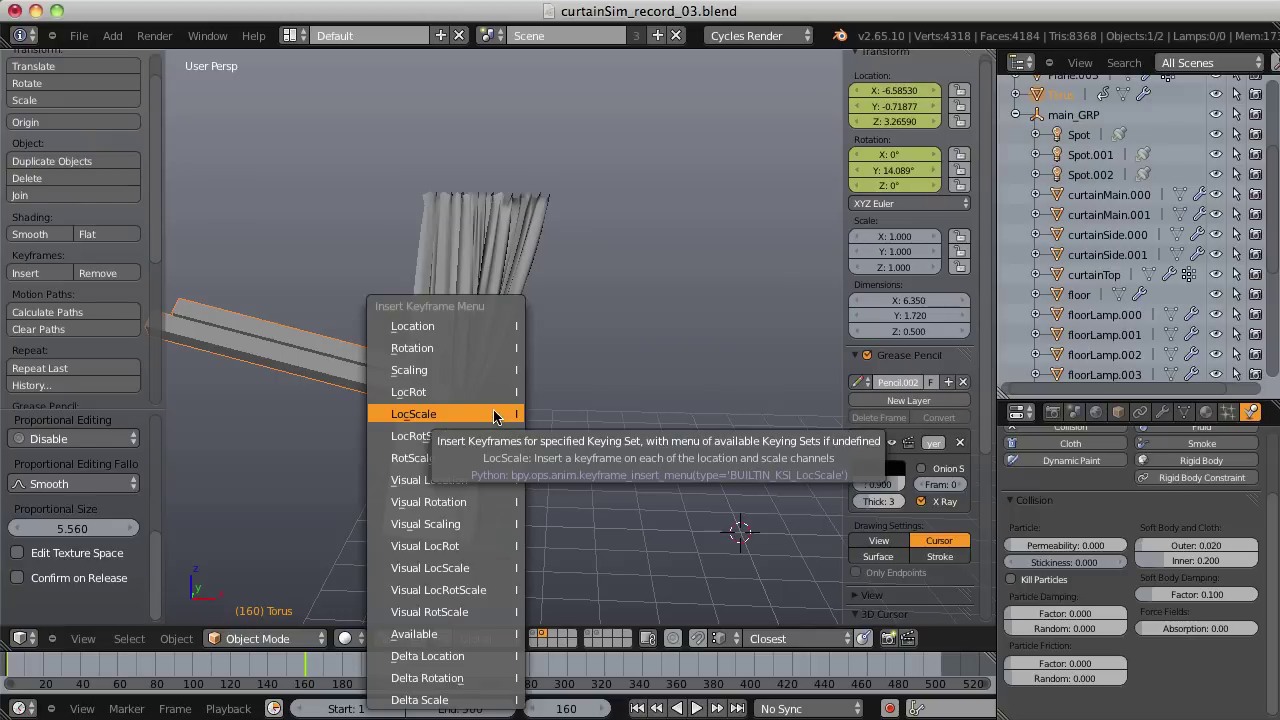
pyautogui.click(497, 381)
# Reselect the curtain plane and set the timeline to frame 120.
pyautogui.rightClick(484, 457)
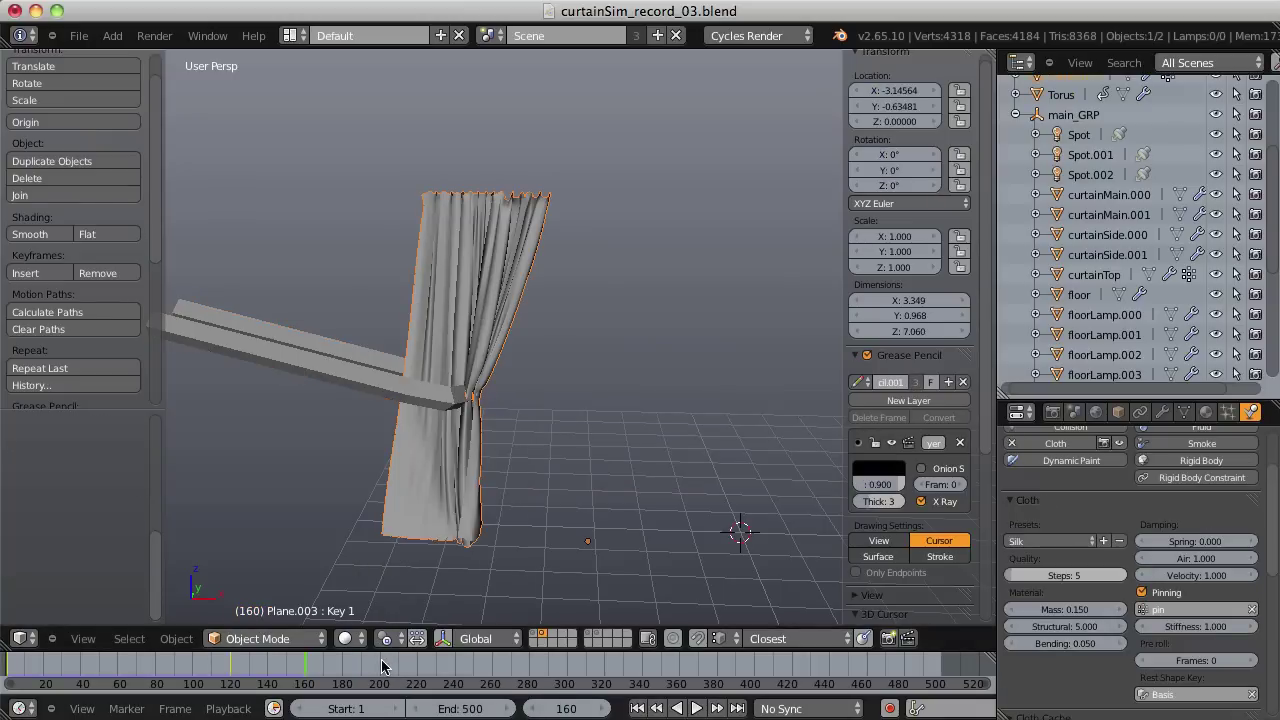
pyautogui.hotkey('ctrl', 'z')
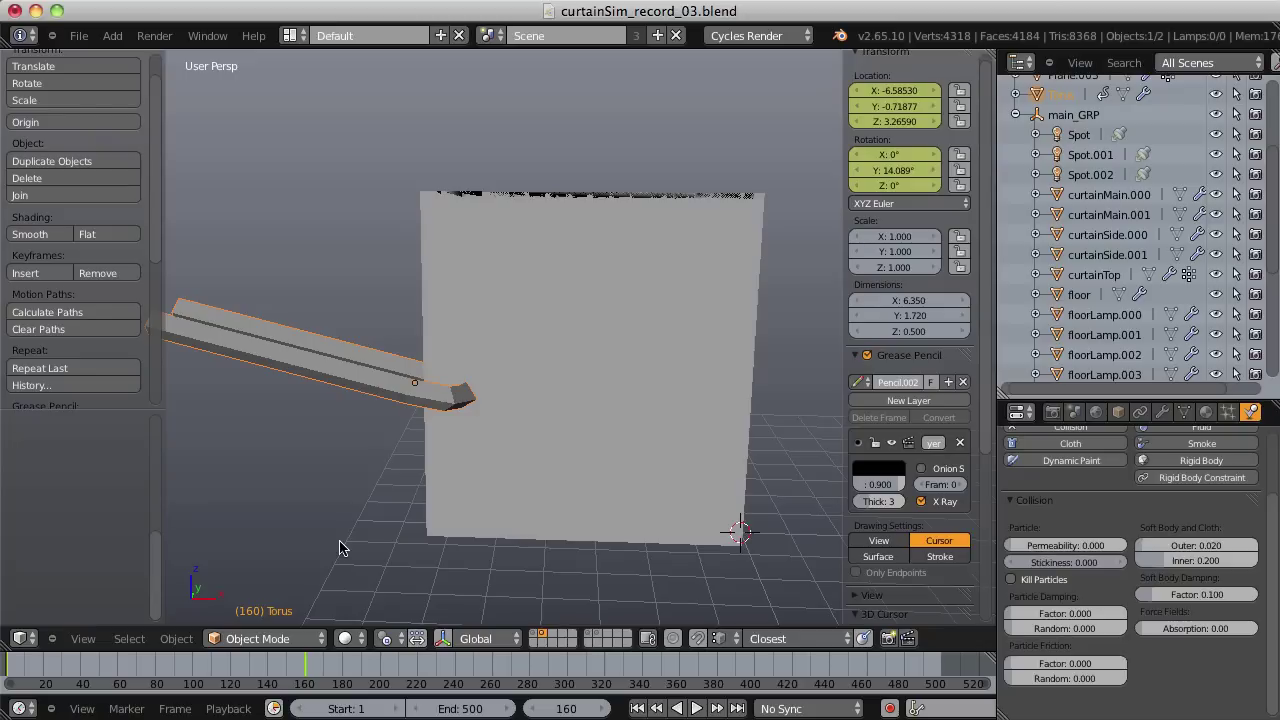
pyautogui.rightClick(534, 218)
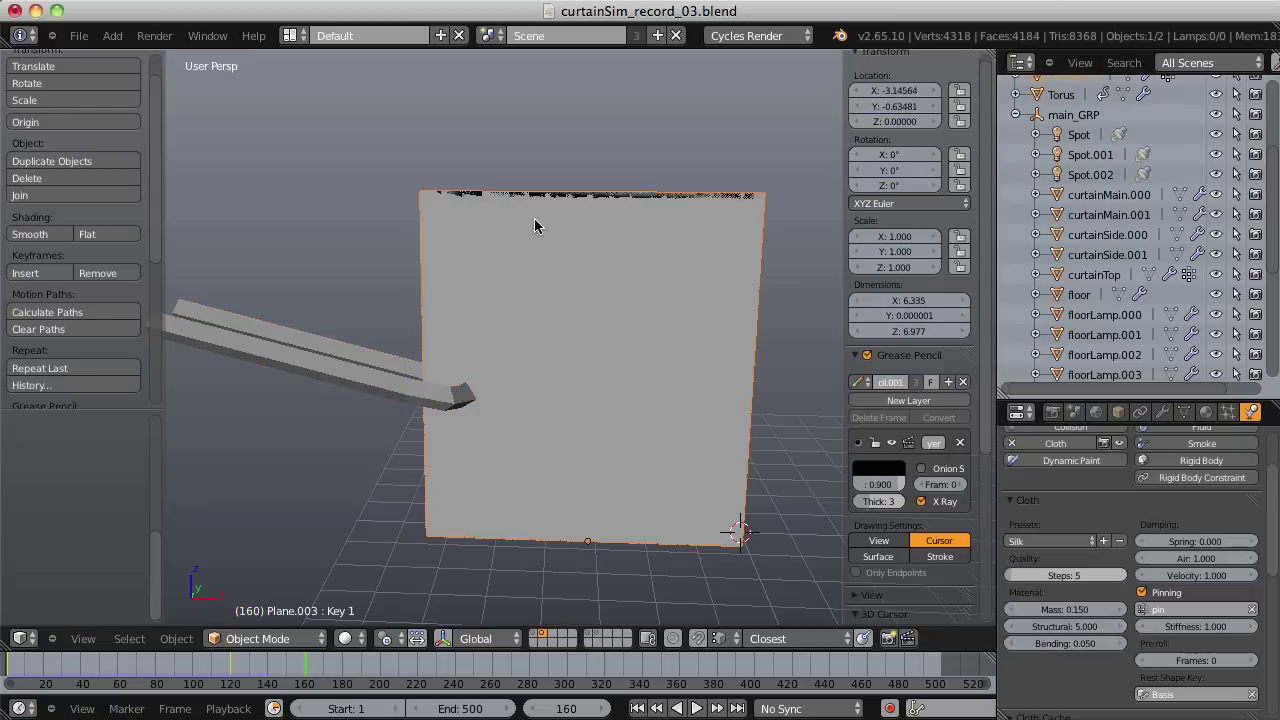
pyautogui.rightClick(420, 418)
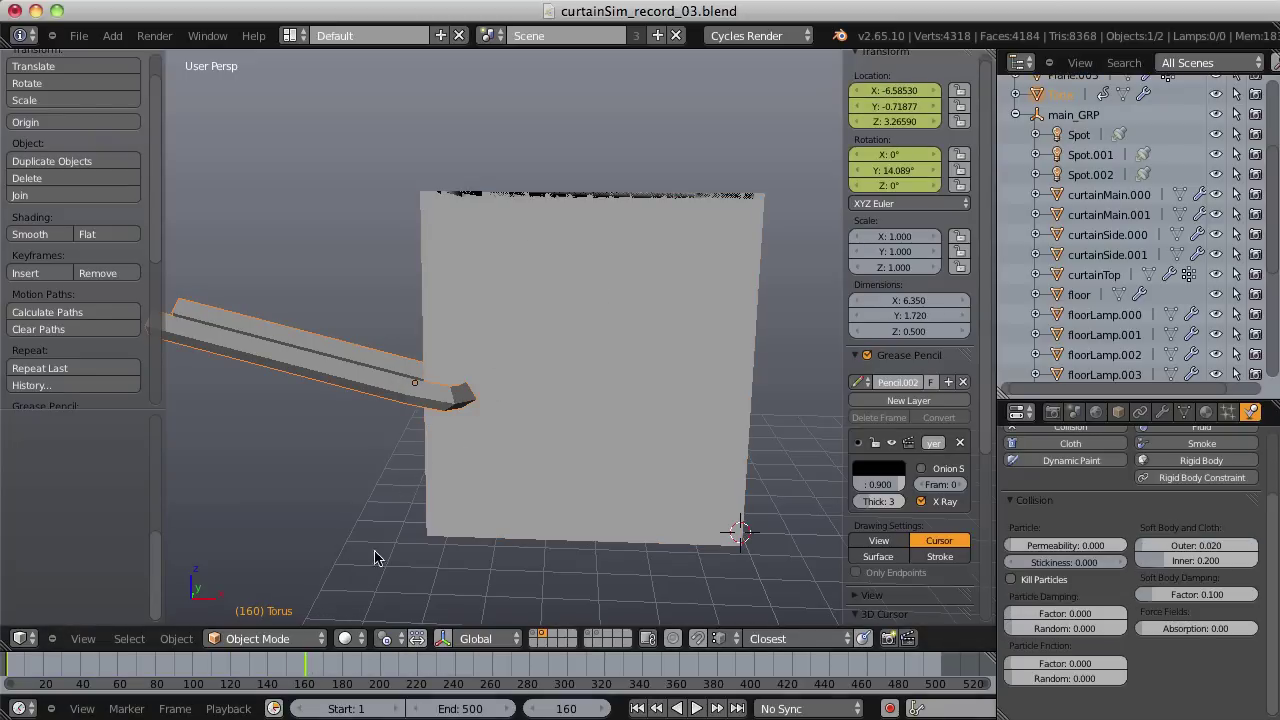
pyautogui.rightClick(534, 224)
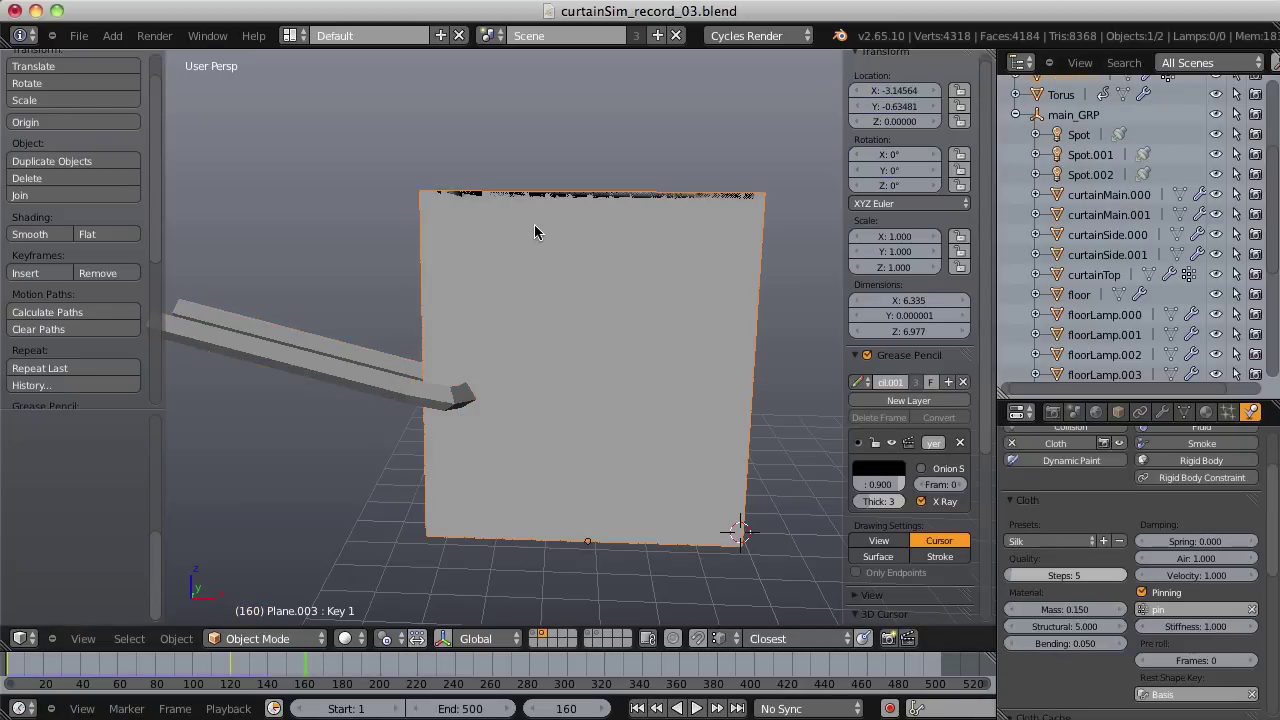
pyautogui.click(230, 668)
# Scale the curtain's top-edge vertices wider along X on the Key 1 shape key in Edit Mode.
pyautogui.press('Tab')
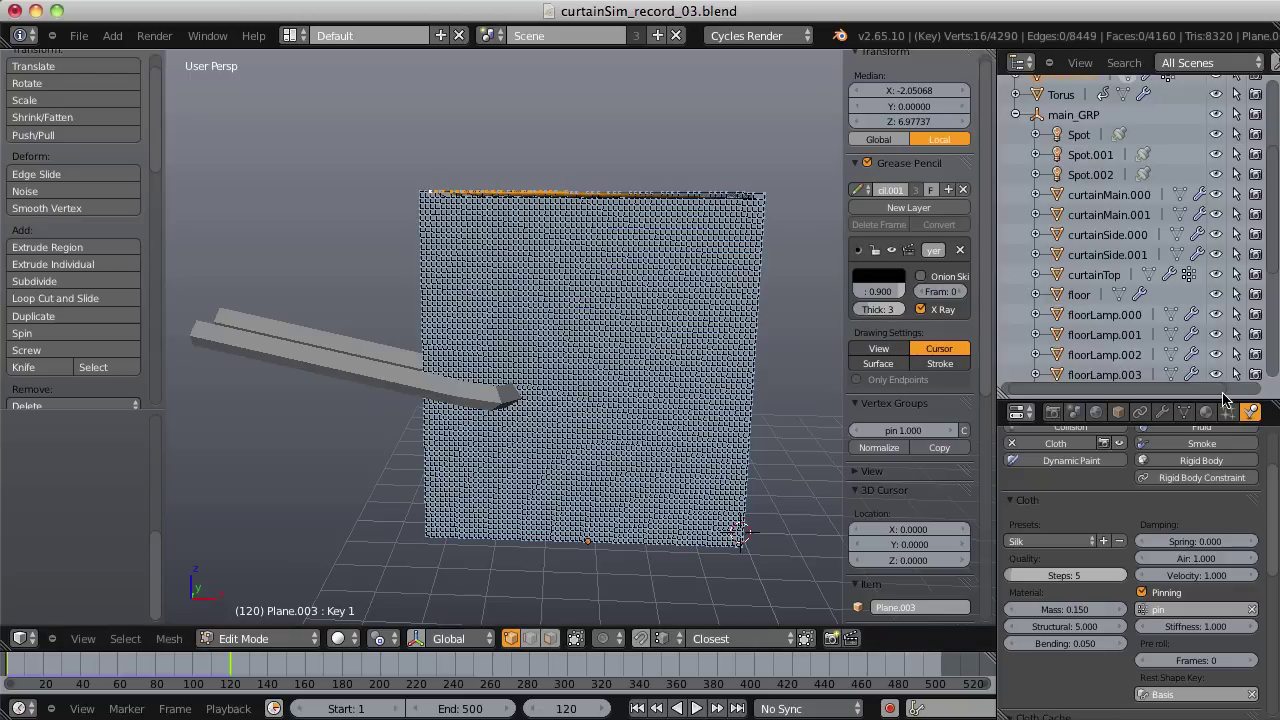
pyautogui.click(1183, 414)
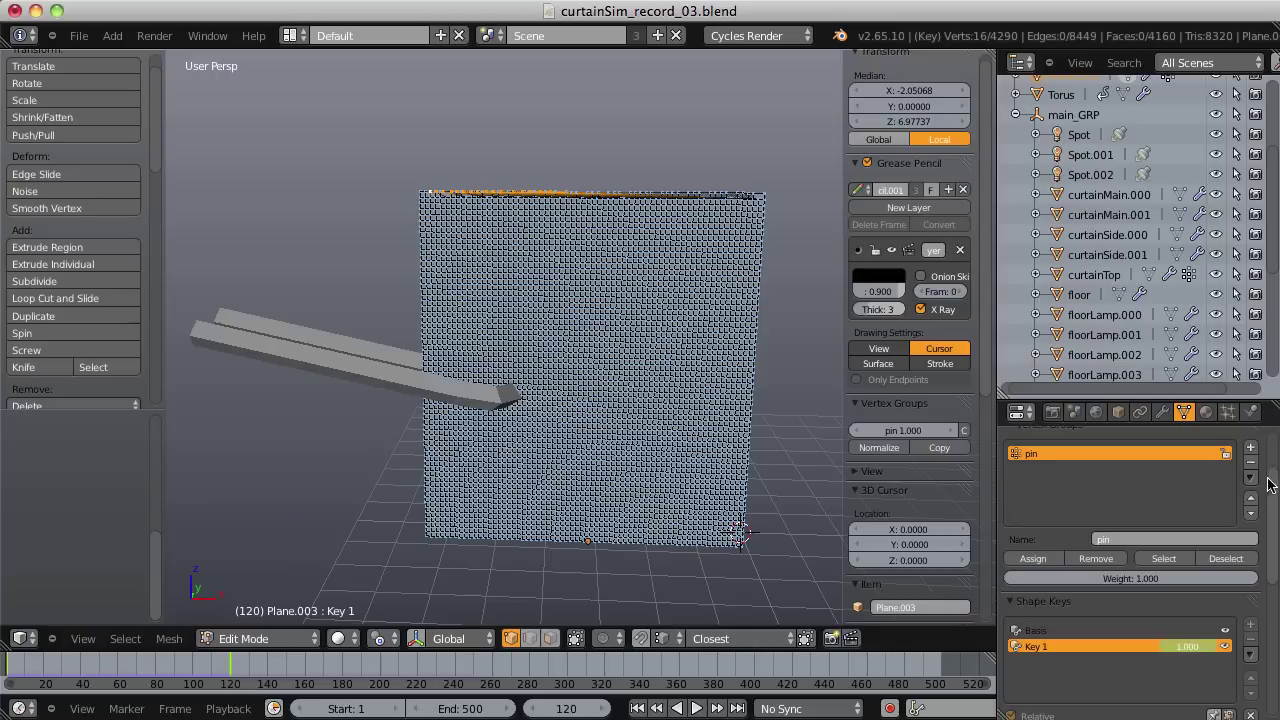
pyautogui.moveTo(1268, 484); pyautogui.dragTo(1272, 524)
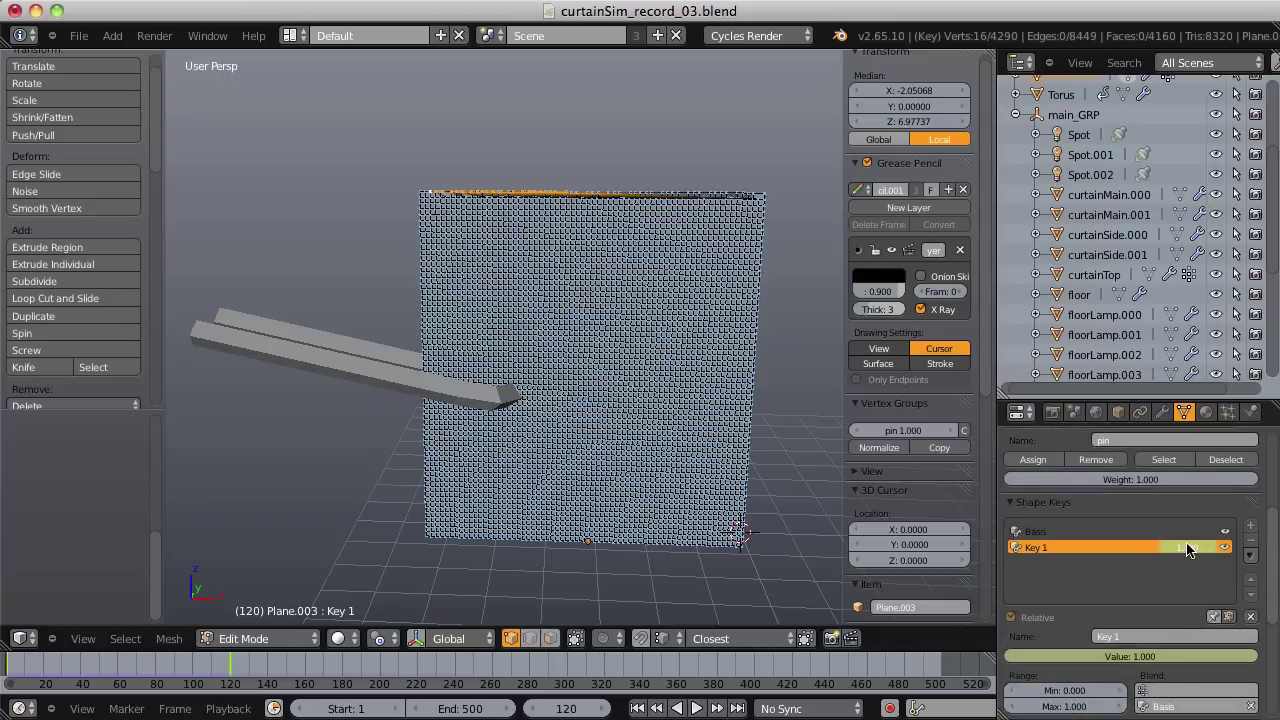
pyautogui.press('s')
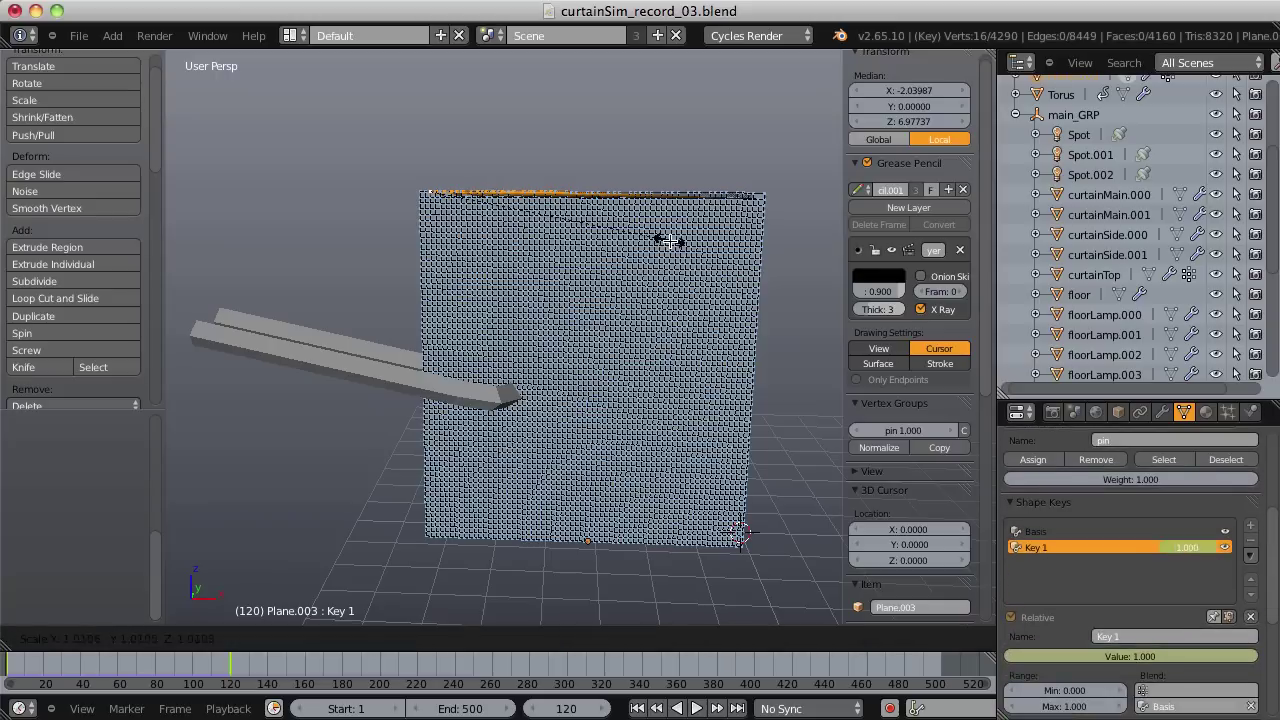
pyautogui.press('Escape')
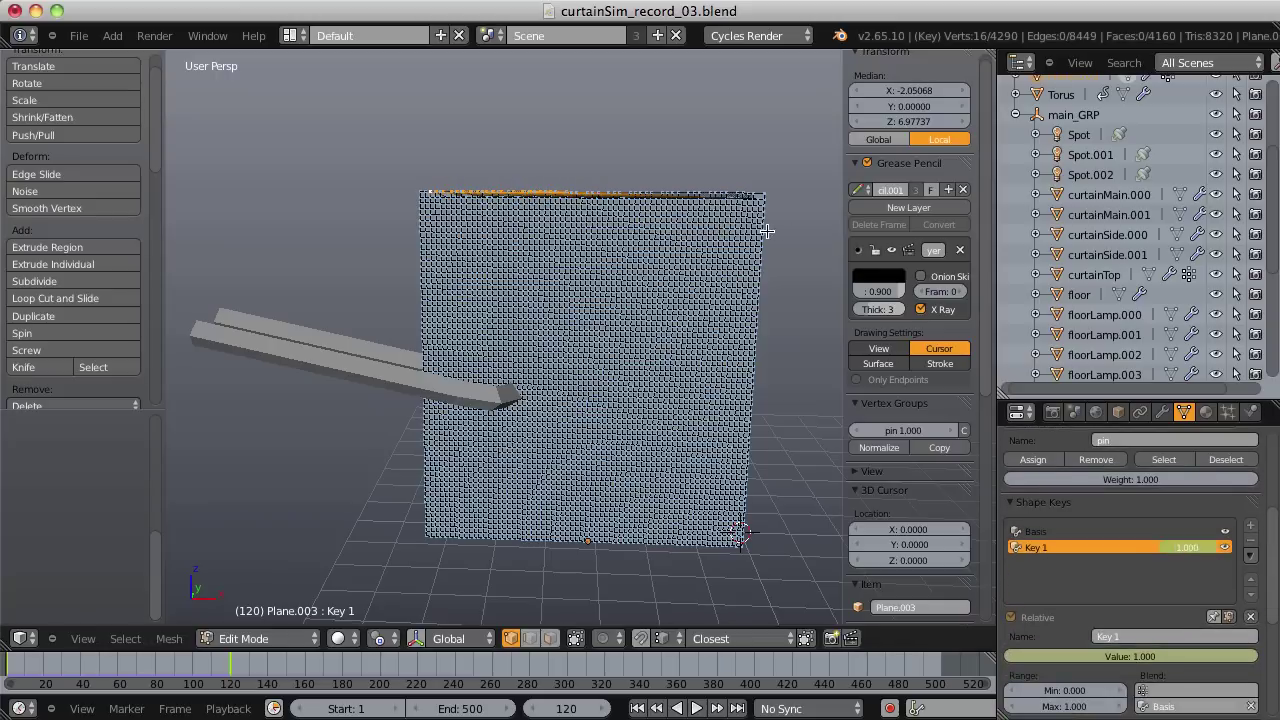
pyautogui.click(390, 639)
pyautogui.press('s')
pyautogui.press('x')
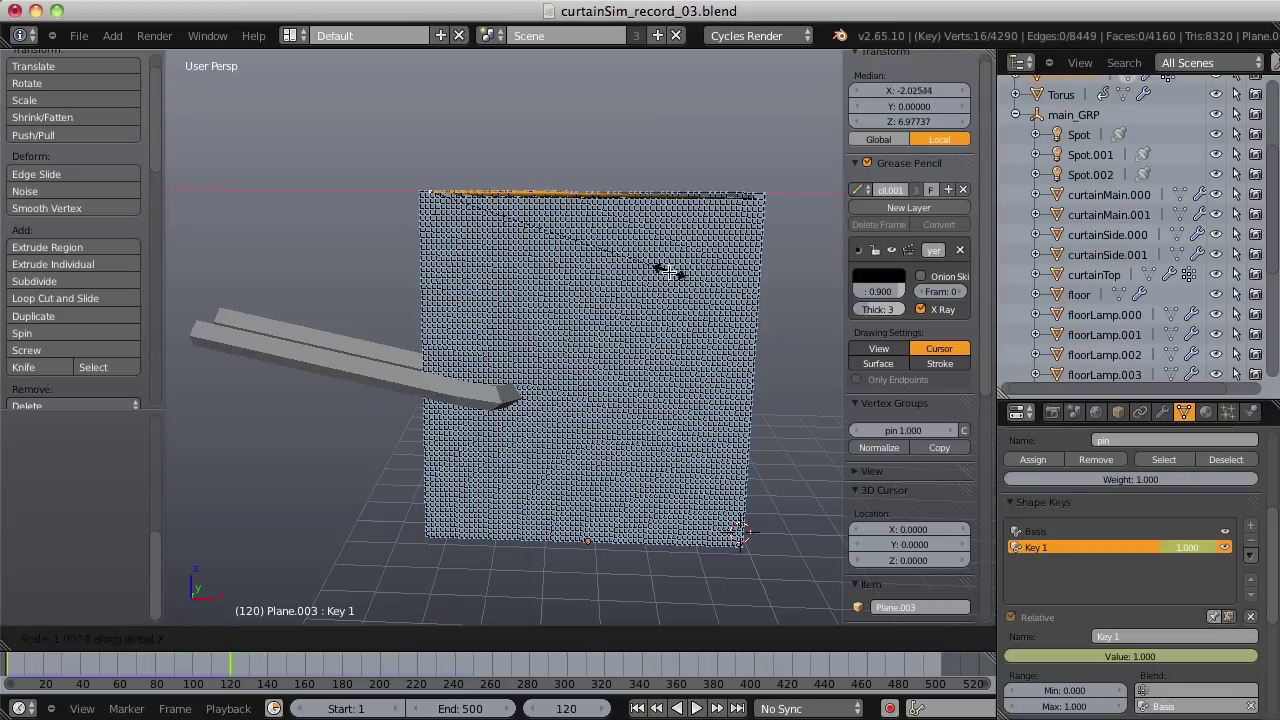
pyautogui.click(758, 262)
pyautogui.press('Tab')
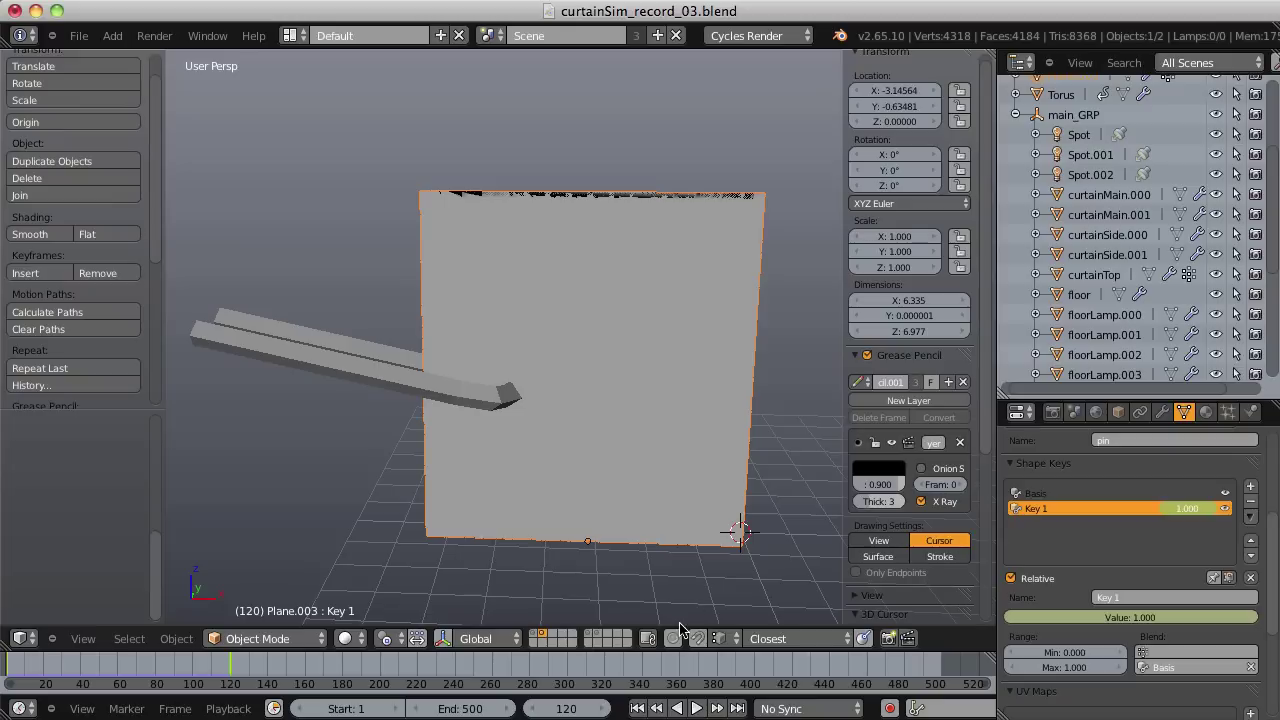
# Replay the cloth simulation from frame 1 to about frame 379 and inspect the tie-back gathering.
pyautogui.click(637, 708)
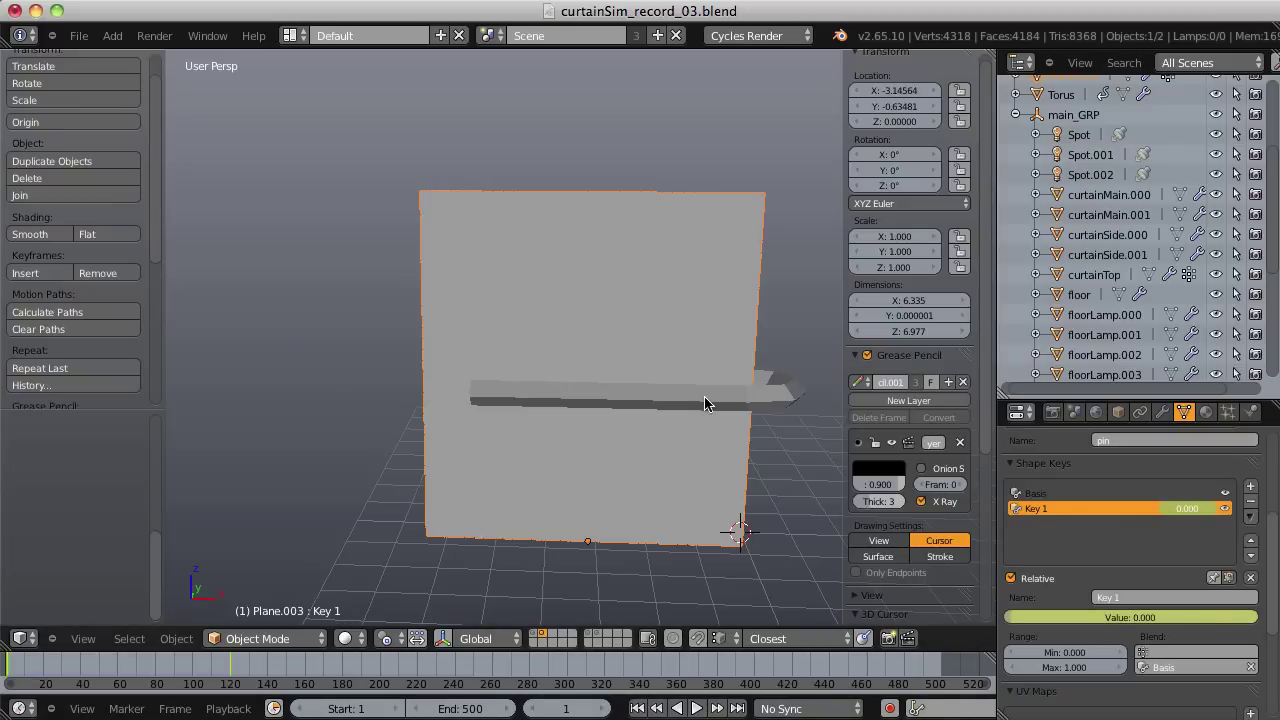
pyautogui.hotkey('alt', 'a')
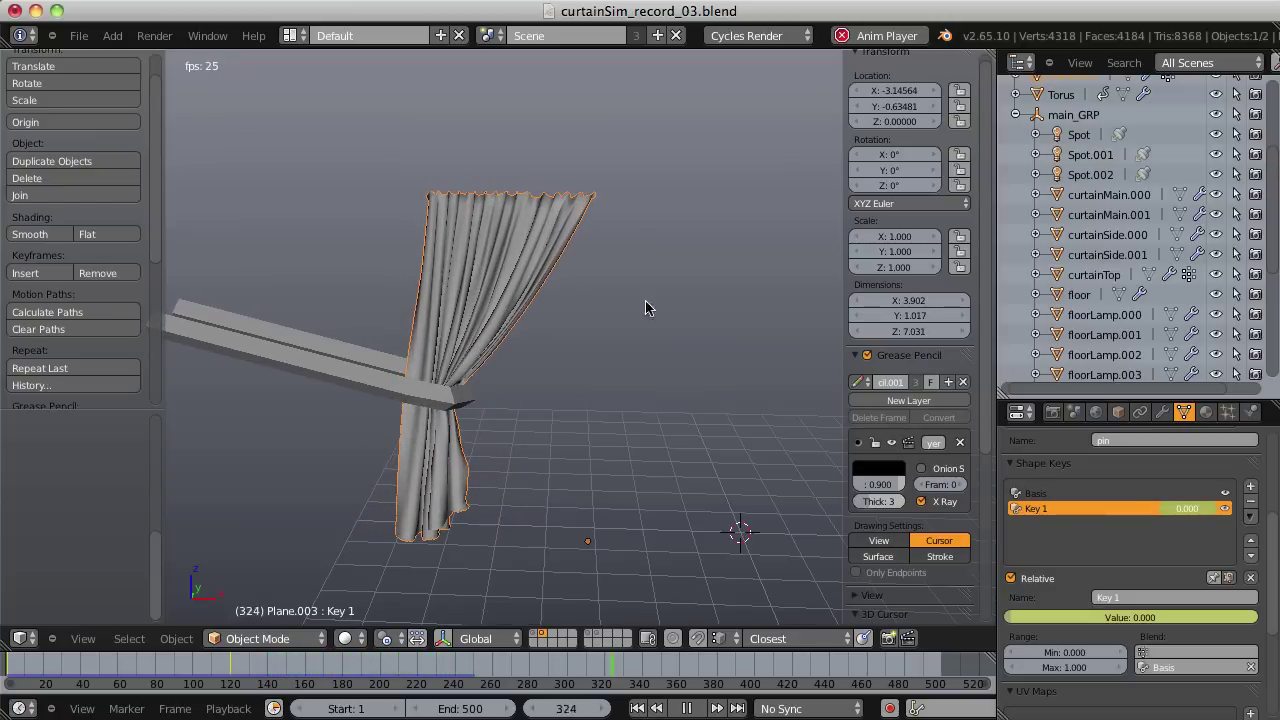
pyautogui.scroll(2, 660, 303)
pyautogui.moveTo(660, 303); pyautogui.dragTo(534, 229, button='middle')
pyautogui.scroll(5, 500, 280)
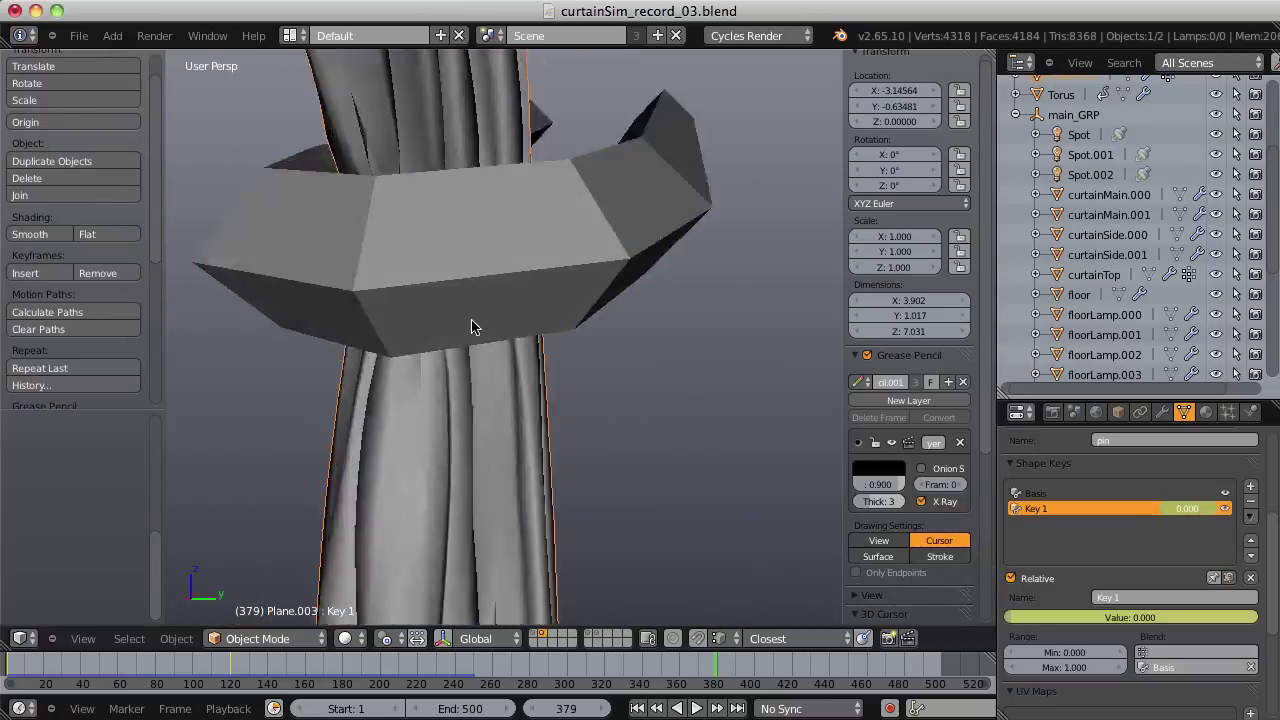
pyautogui.moveTo(471, 319); pyautogui.dragTo(608, 251, button='middle')
pyautogui.scroll(-3, 463, 206)
pyautogui.scroll(-3, 706, 277)
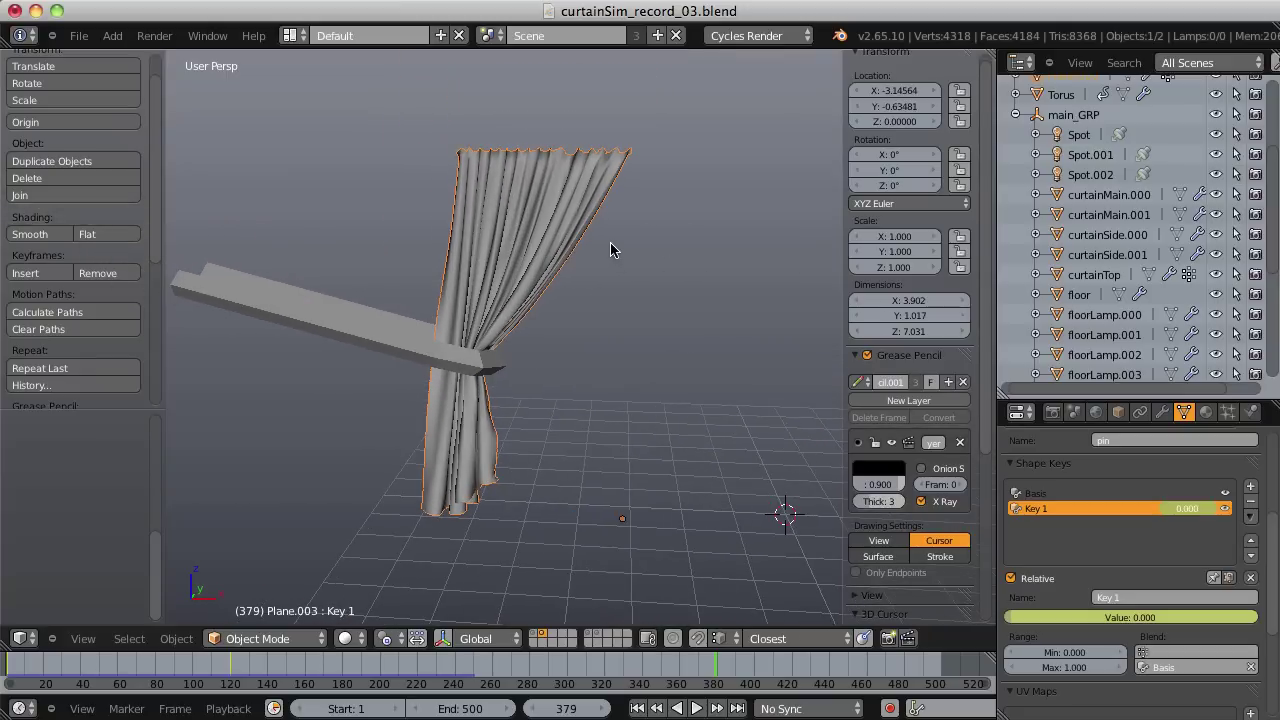
# Apply the Cloth modifier as a shape key, mute Key 1, and set Cloth to 1.0.
pyautogui.click(1162, 412)
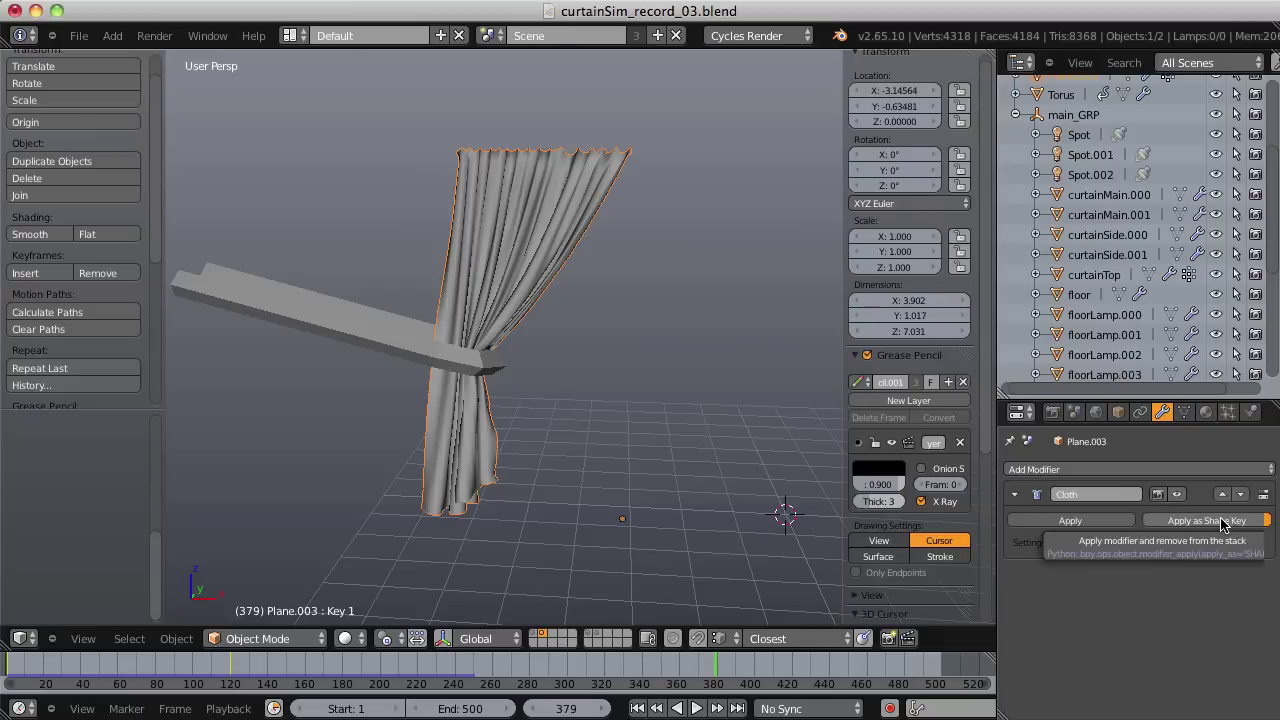
pyautogui.click(1221, 522)
pyautogui.click(1184, 412)
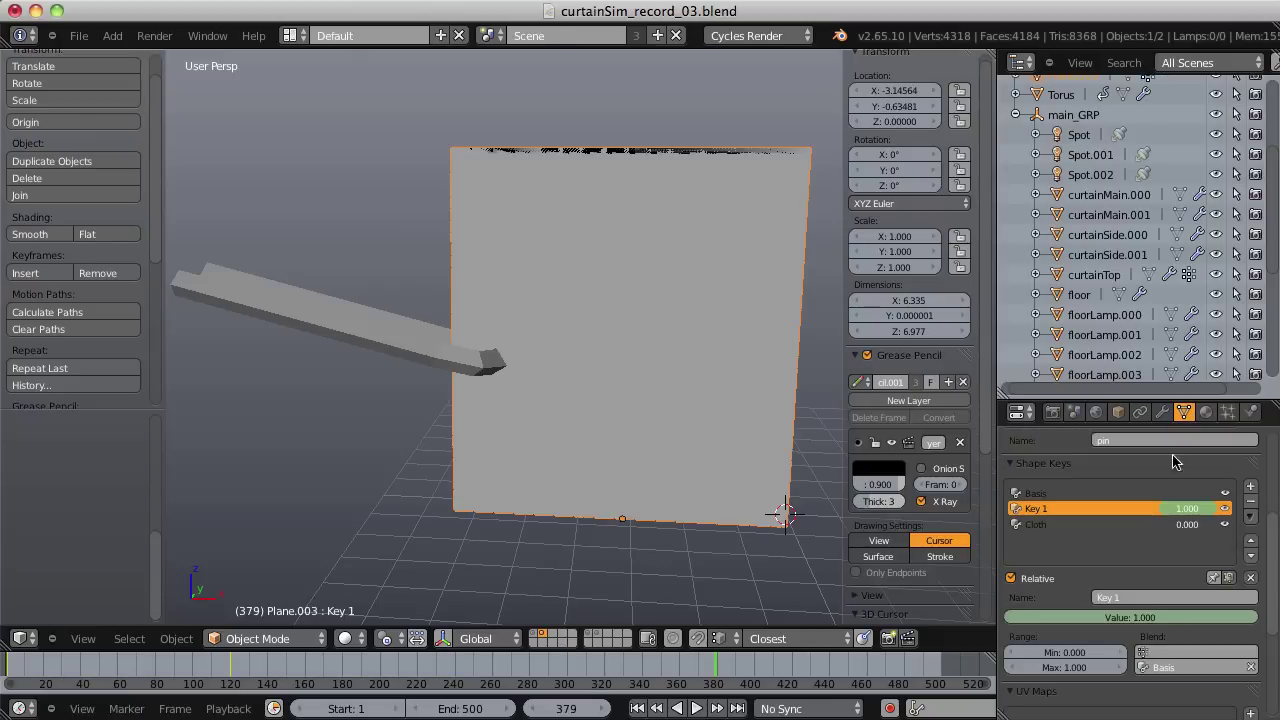
pyautogui.click(1227, 509)
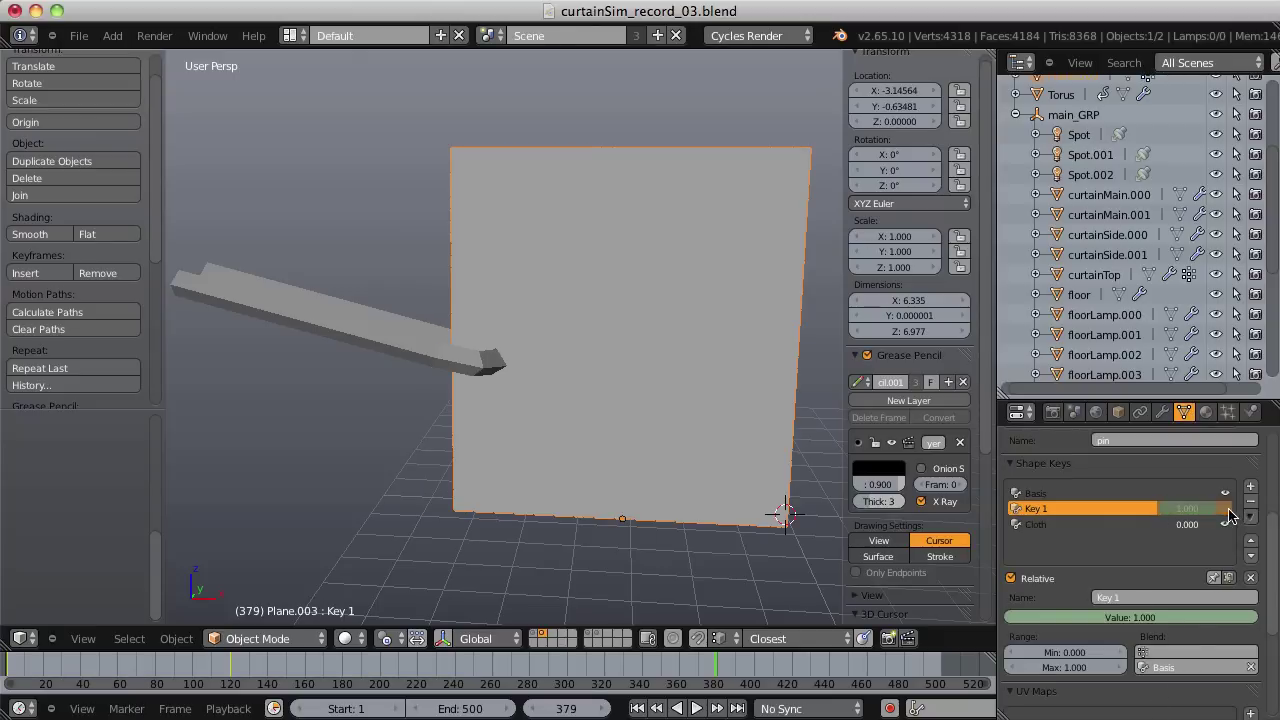
pyautogui.moveTo(1184, 530); pyautogui.dragTo(1255, 514)
pyautogui.moveTo(517, 323); pyautogui.dragTo(545, 311, button='middle')
# Save as curtainSim_record_04 and reveal the layer holding the rest of the curtain set.
pyautogui.hotkey('ctrl', 'shift', 's')
pyautogui.press('KP_Add')
pyautogui.press('Return')
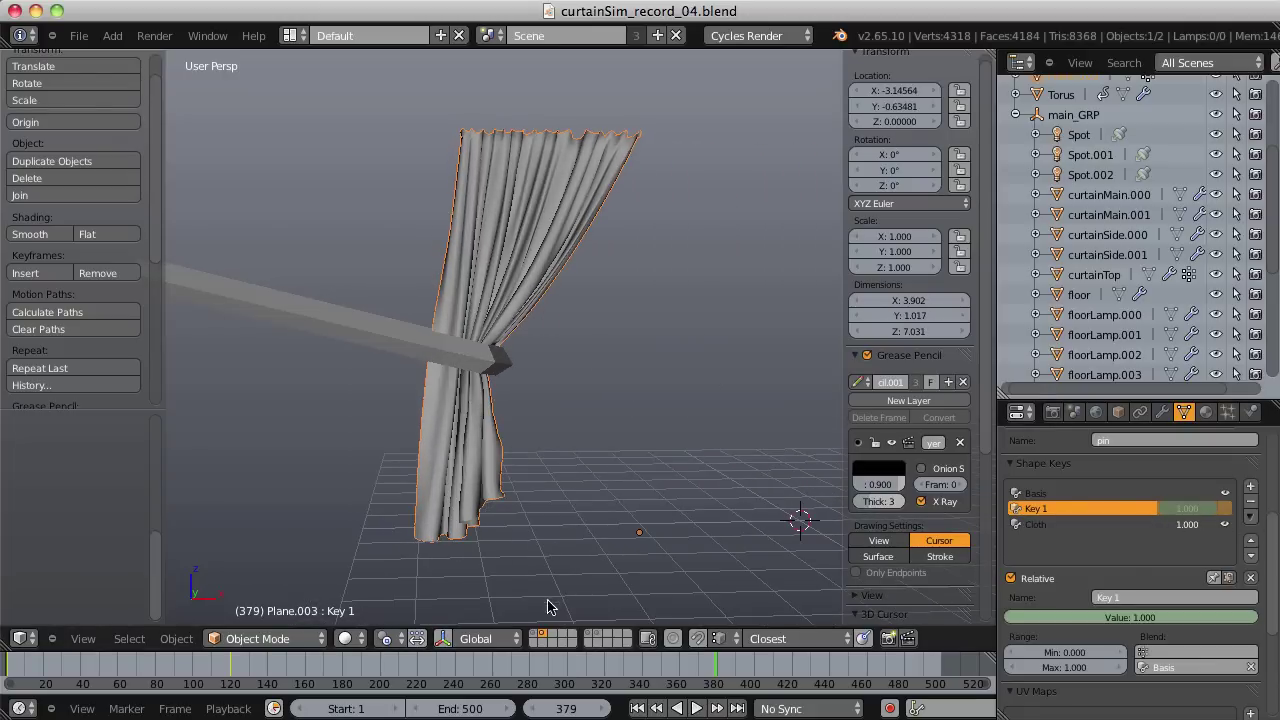
pyautogui.keyDown('shift'); pyautogui.click(536, 633); pyautogui.keyUp('shift')
pyautogui.moveTo(543, 611); pyautogui.dragTo(569, 306, button='middle')
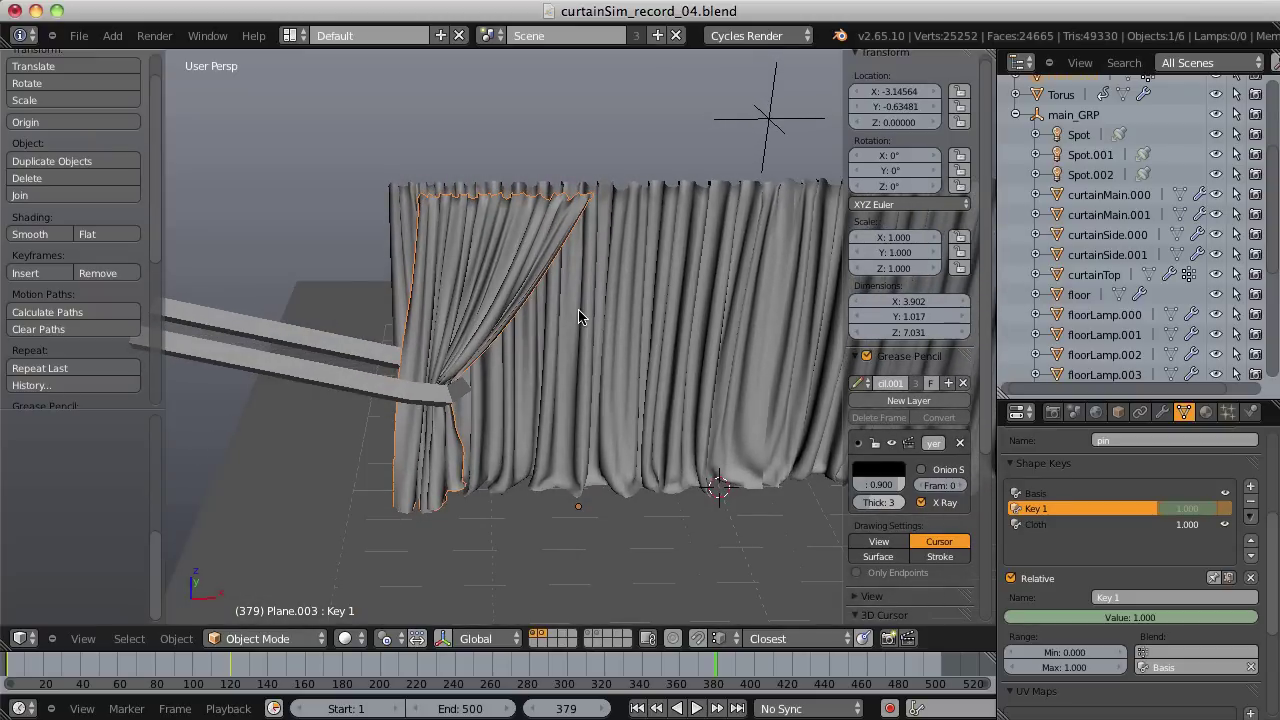
# Duplicate the tied-back curtain and rotate the copy 180° around Z.
pyautogui.hotkey('shift', 'd')
pyautogui.click(651, 306)
pyautogui.moveTo(651, 306); pyautogui.dragTo(608, 352, button='middle')
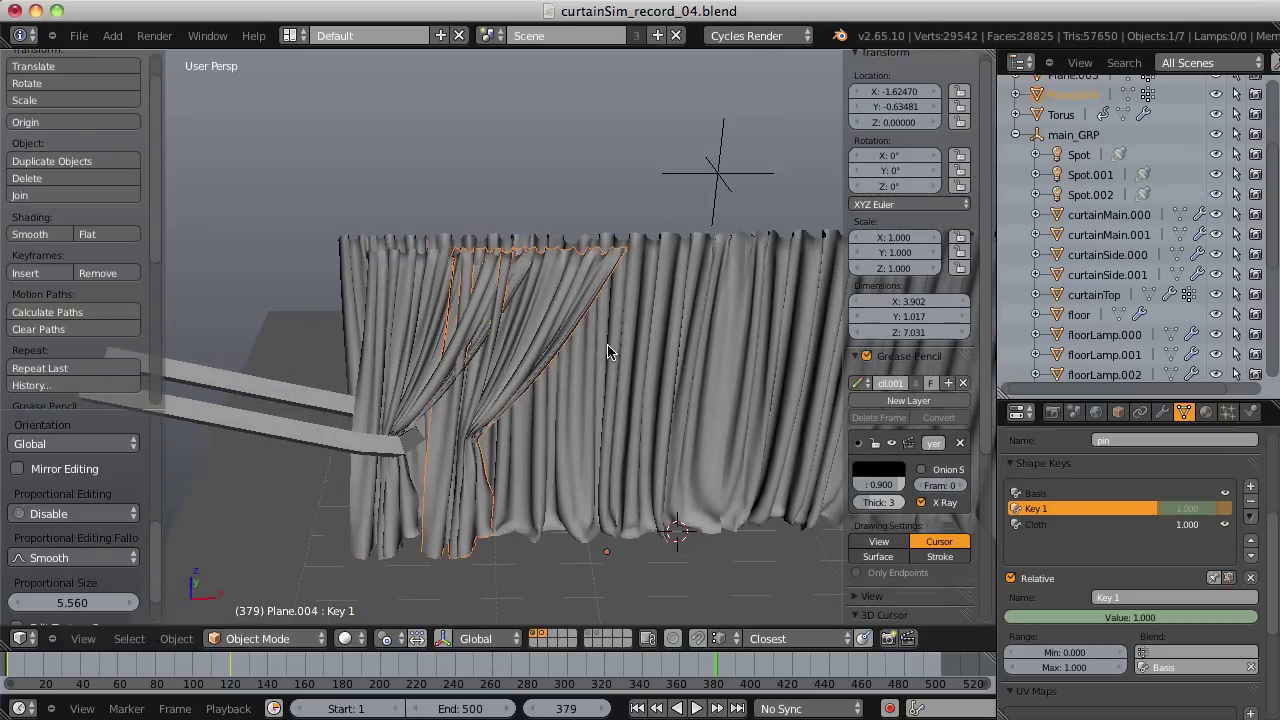
pyautogui.write('rz180')
pyautogui.press('Return')
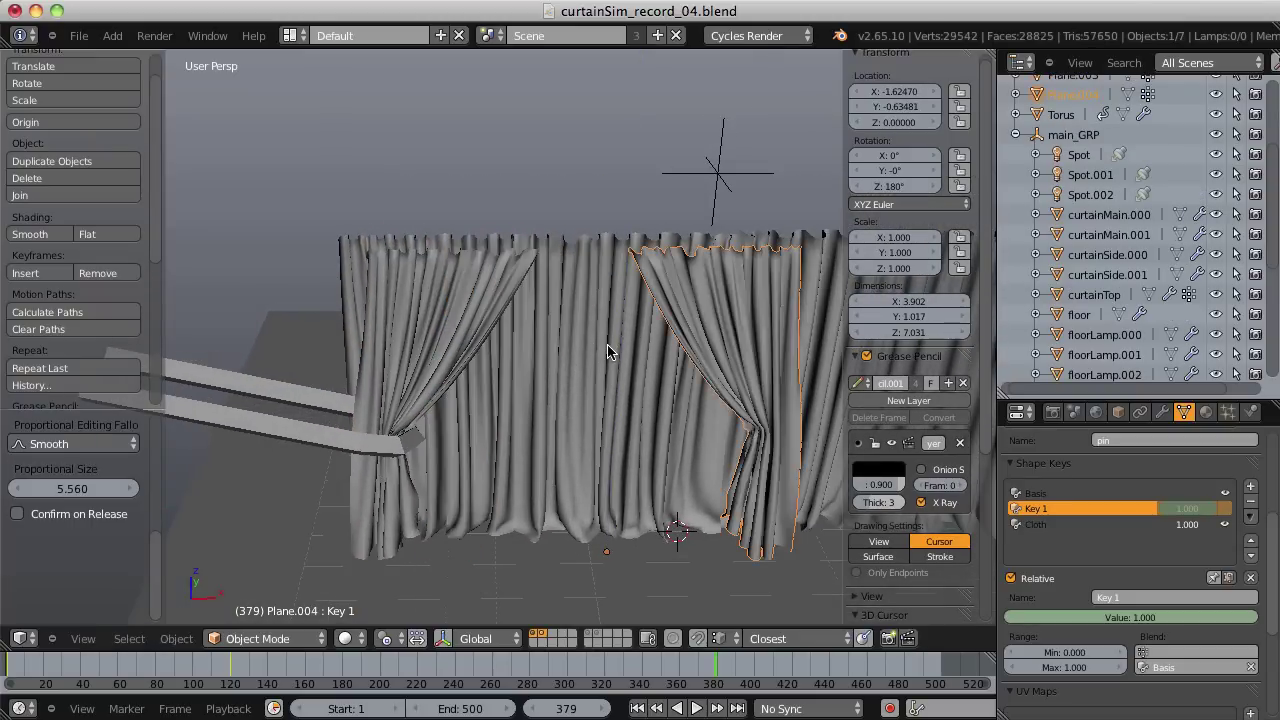
pyautogui.moveTo(608, 352); pyautogui.dragTo(585, 318, button='middle')
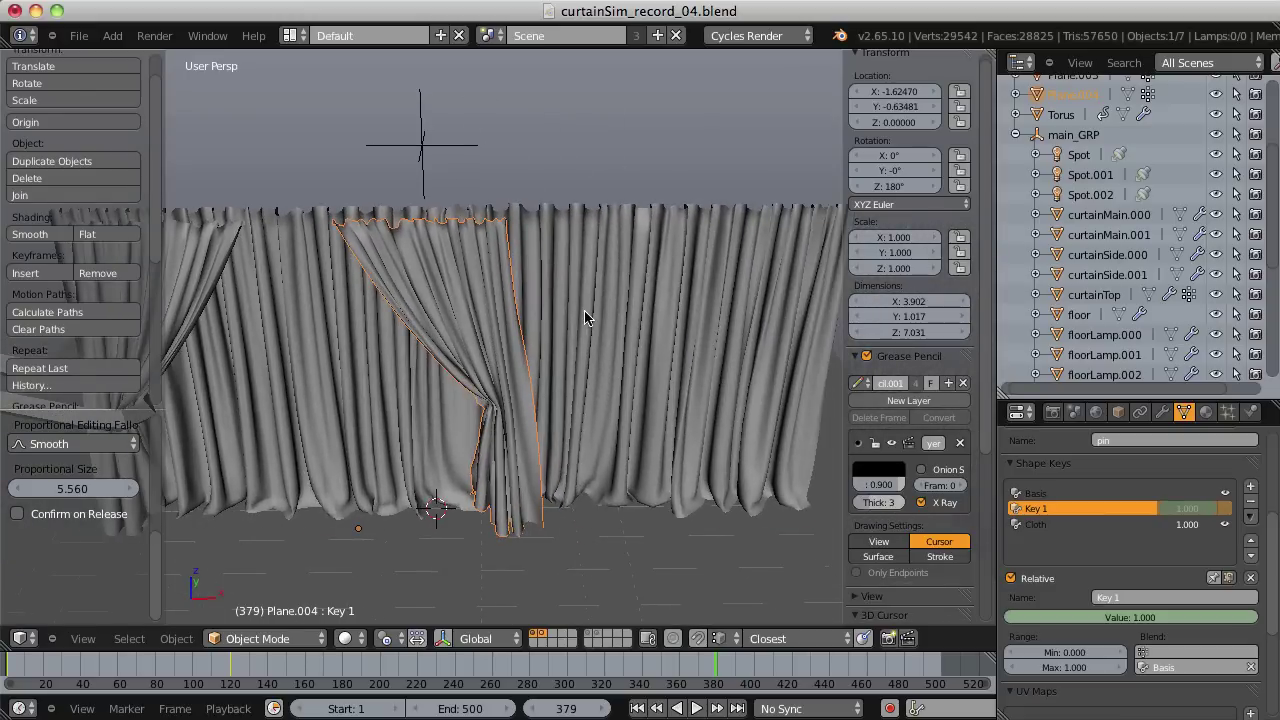
# Move the duplicated side curtain along X to about X 4.17 at the main curtain's right edge.
pyautogui.press('g')
pyautogui.press('x')
pyautogui.click(830, 278)
pyautogui.moveTo(830, 278); pyautogui.dragTo(350, 272, button='middle')
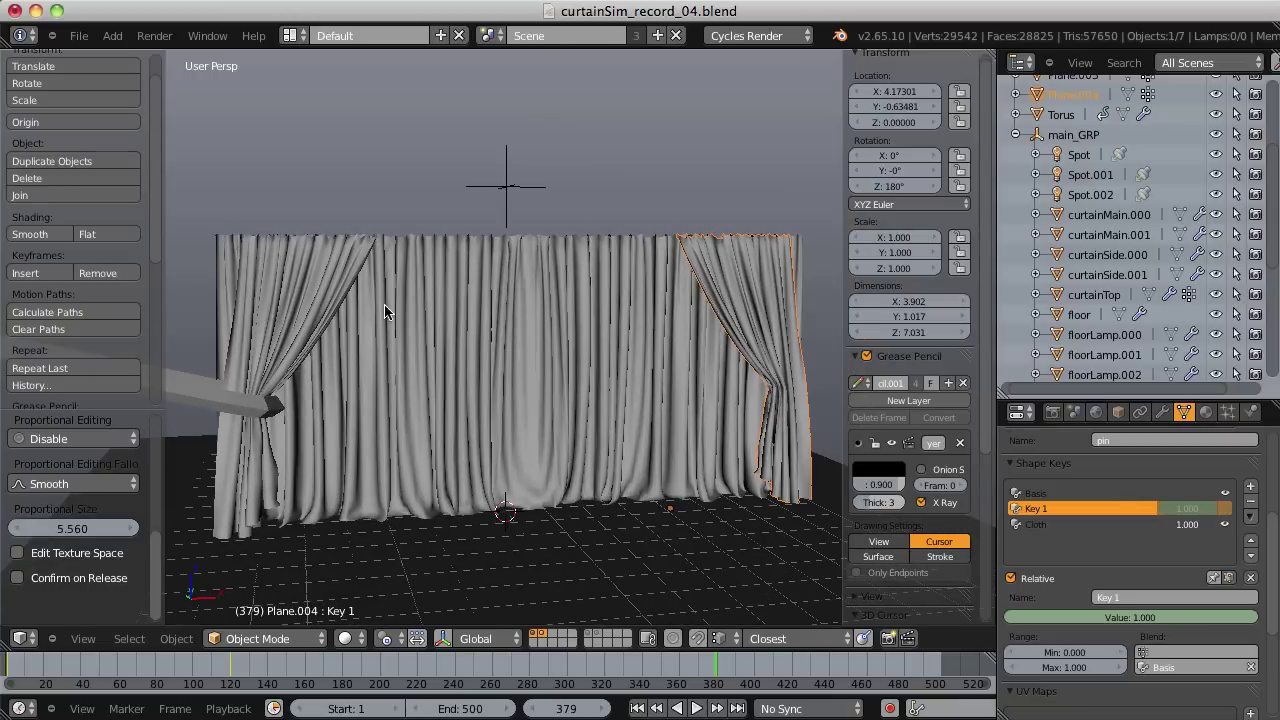
# Sketch the scalloped swag outline across the curtain top with Grease Pencil, then erase it.
pyautogui.moveTo(224, 248)
pyautogui.mouseDown()
pyautogui.moveTo(291, 299)
pyautogui.moveTo(378, 273)
pyautogui.moveTo(403, 240)
pyautogui.mouseUp()
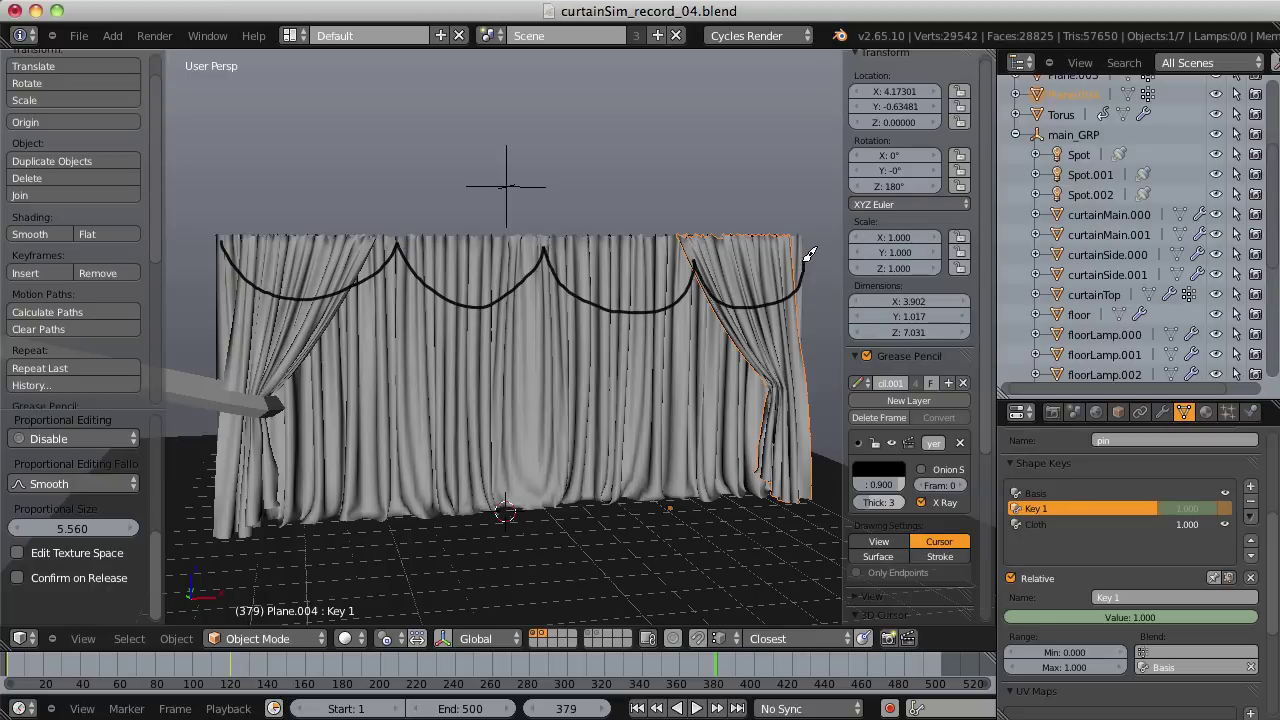
pyautogui.moveTo(806, 234); pyautogui.dragTo(800, 248)
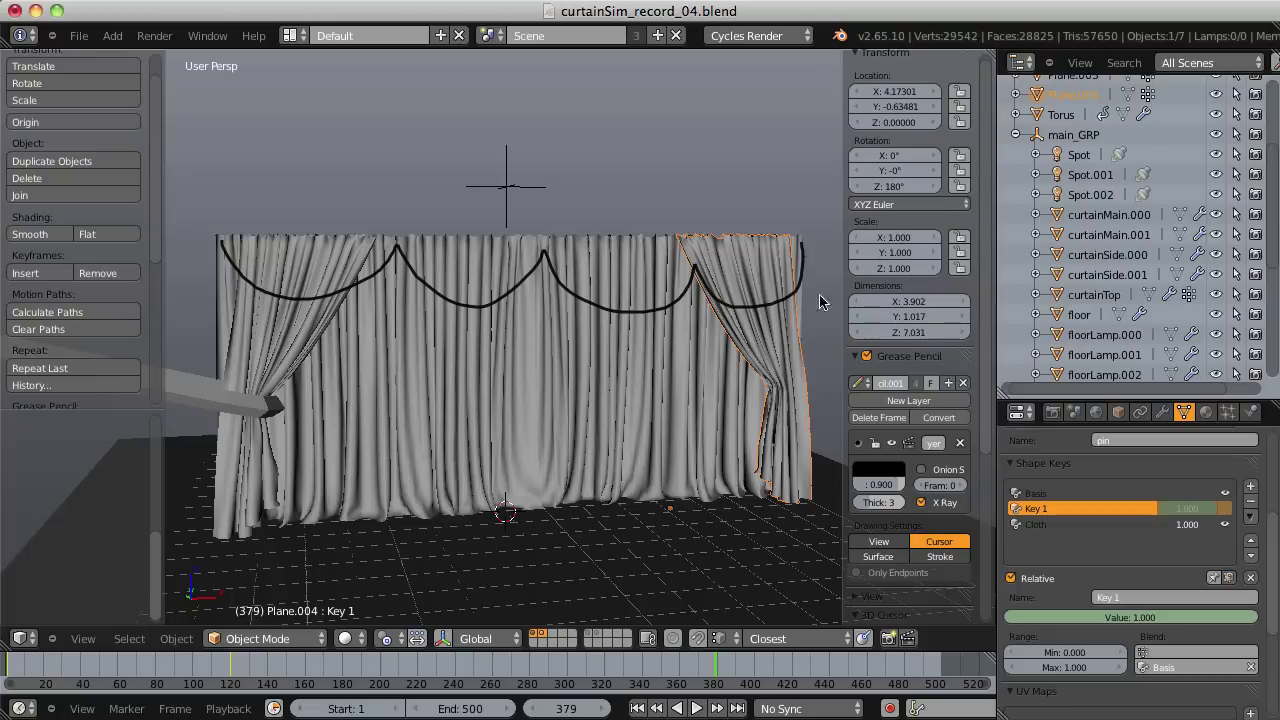
pyautogui.click(872, 418)
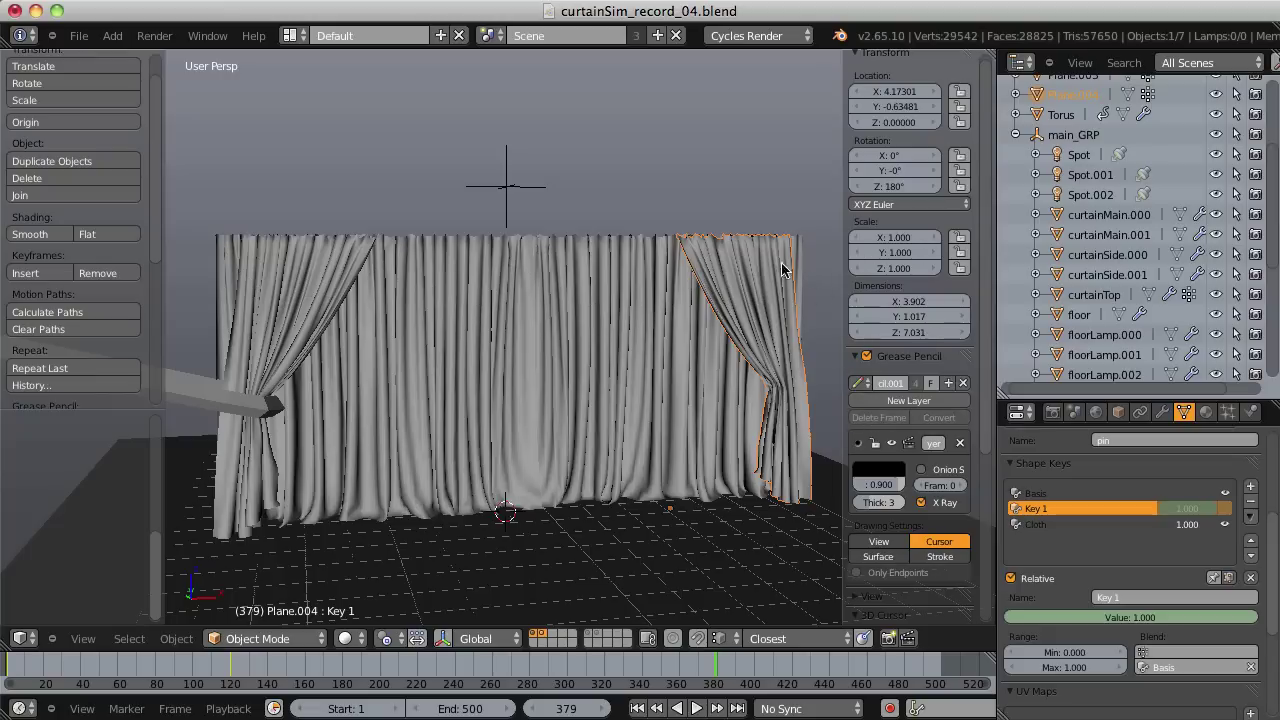
# Nudge the right side curtain out to X 4.19019 and select the main curtain Plane.
pyautogui.press('g')
pyautogui.click(735, 320)
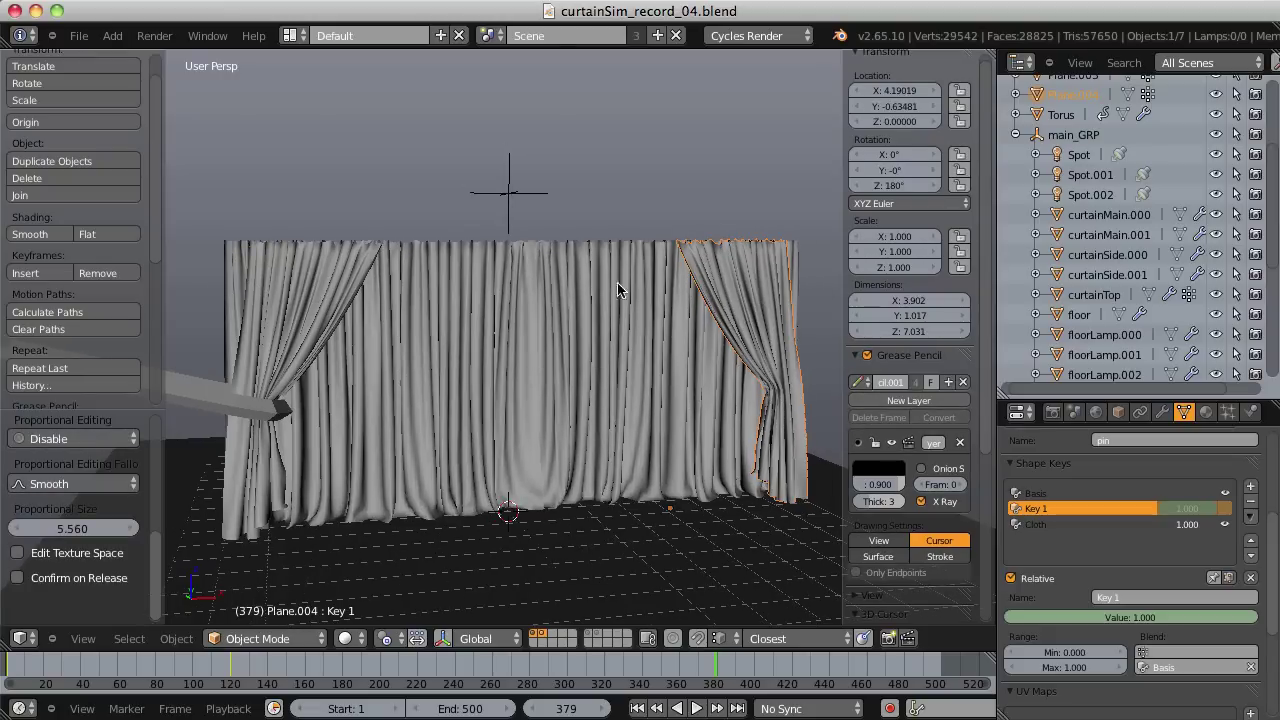
pyautogui.moveTo(617, 290); pyautogui.dragTo(425, 267, button='middle')
pyautogui.rightClick(425, 267)
pyautogui.moveTo(513, 278); pyautogui.dragTo(555, 300, button='middle')
pyautogui.scroll(5, 1130, 560)
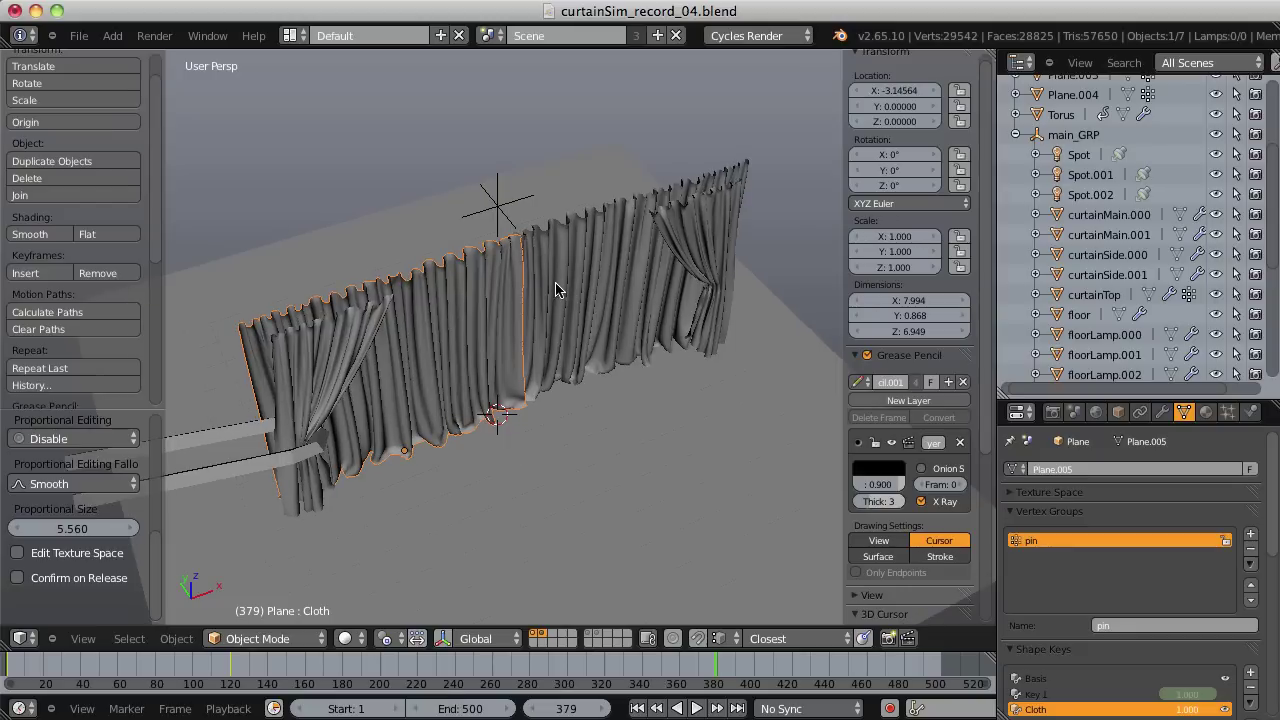
# Duplicate the curtain along Y and remove its Cloth and Key 1 shape keys, leaving Basis.
pyautogui.hotkey('shift', 'd')
pyautogui.press('y')
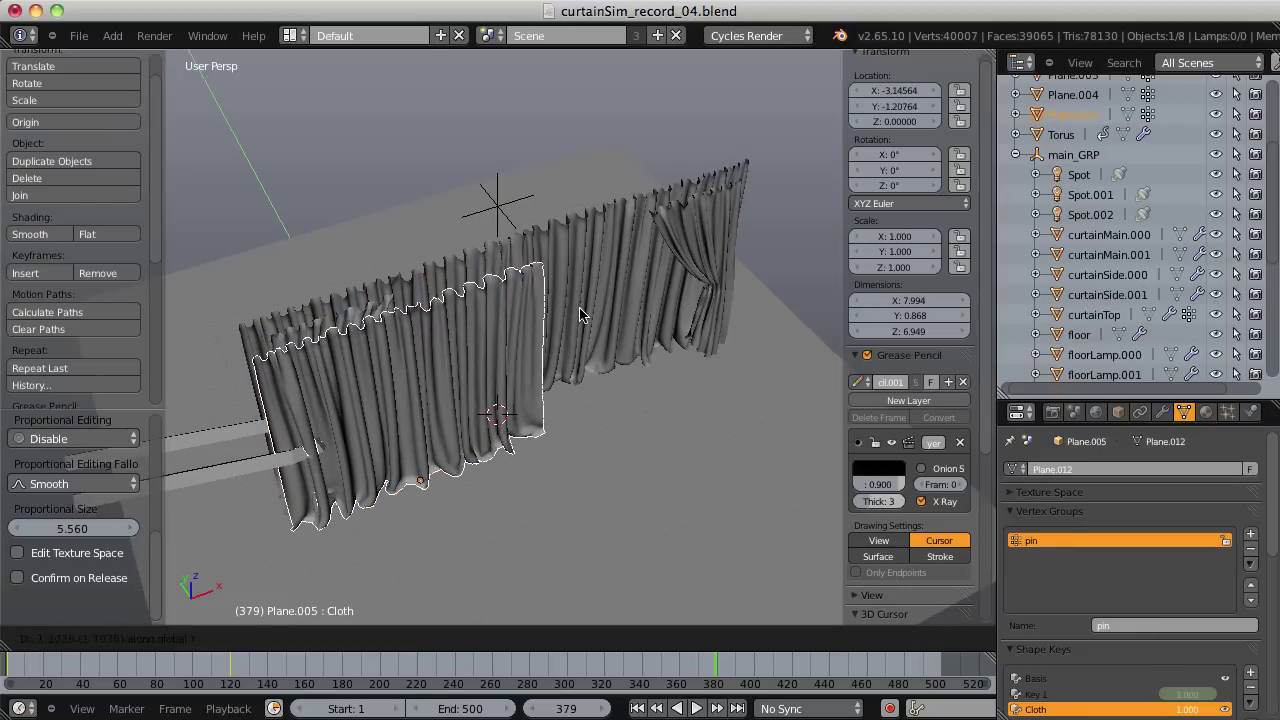
pyautogui.click(580, 316)
pyautogui.moveTo(580, 316); pyautogui.dragTo(520, 214, button='middle')
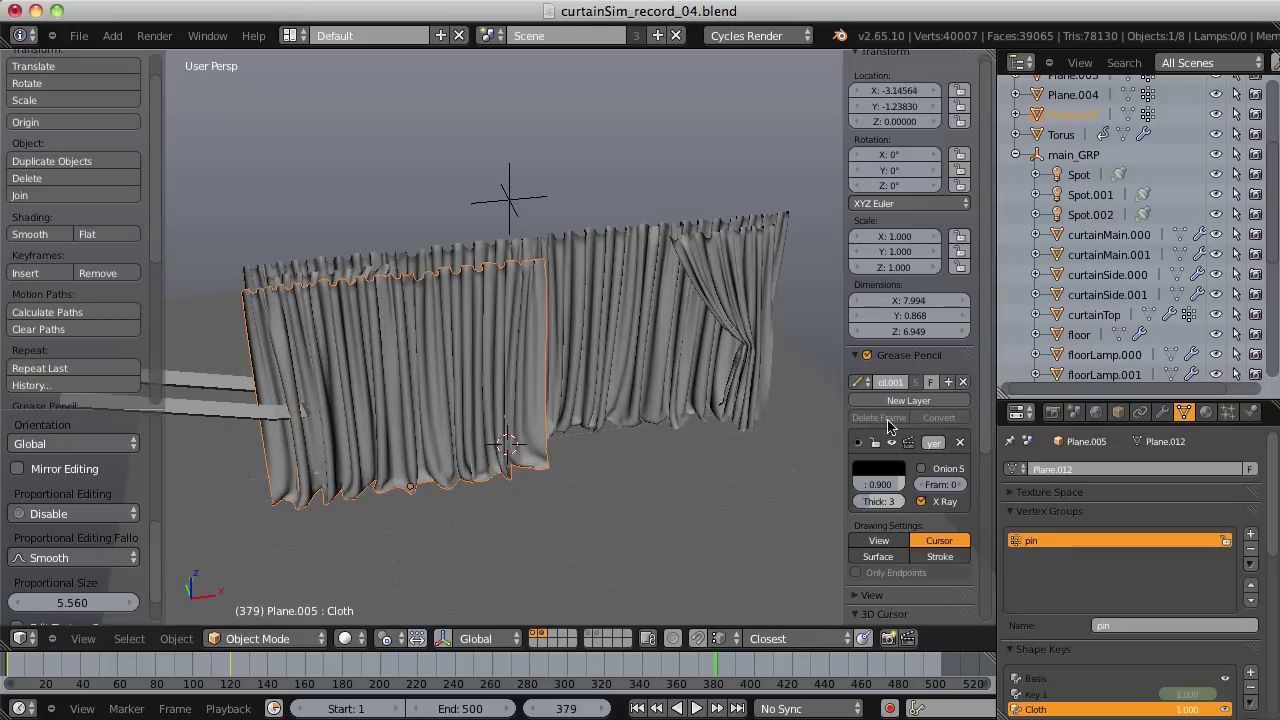
pyautogui.scroll(-1, 1248, 680)
pyautogui.click(1252, 652)
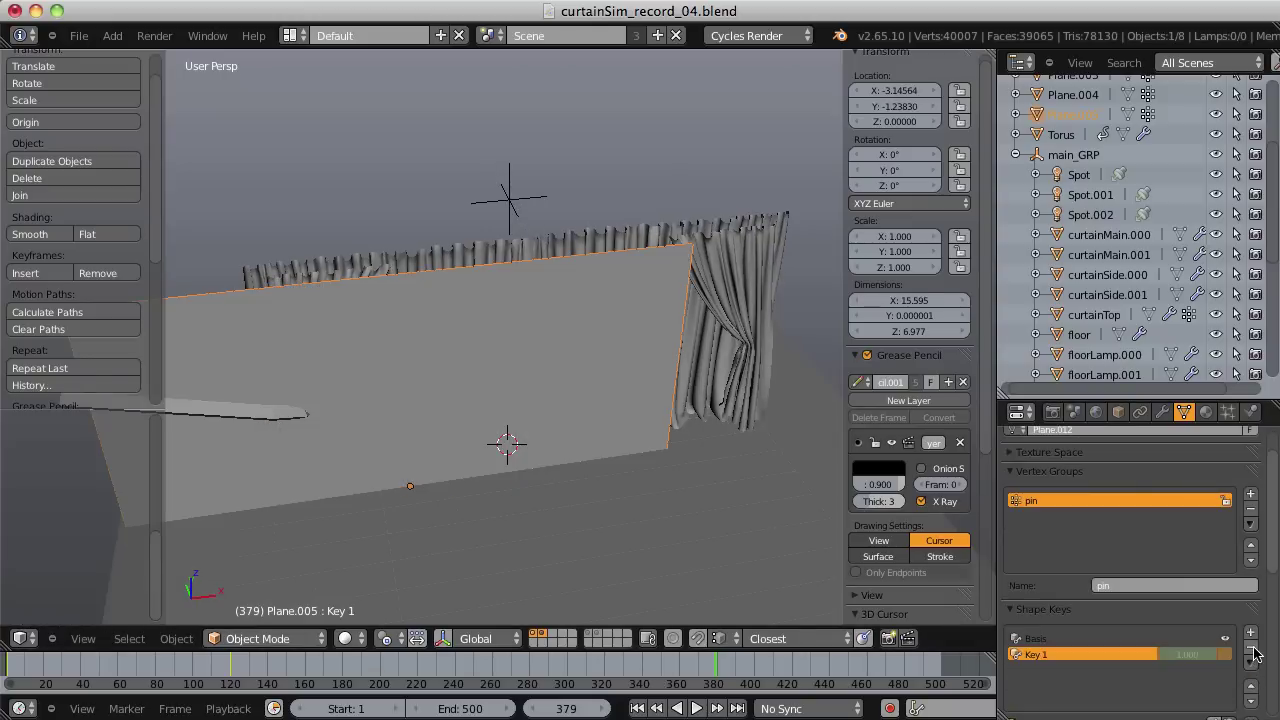
pyautogui.click(1252, 652)
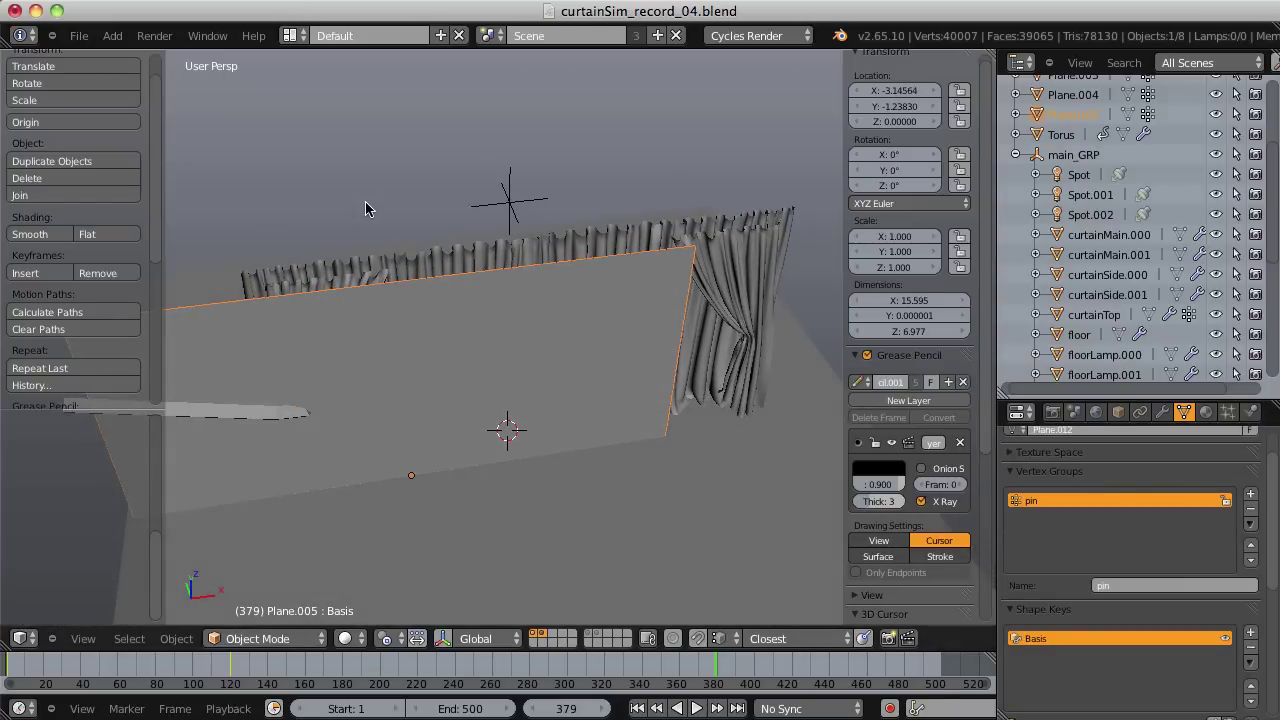
# Shift the flat plane copy to a new position along X.
pyautogui.press('g')
pyautogui.press('x')
pyautogui.click(488, 188)
pyautogui.moveTo(488, 188); pyautogui.dragTo(535, 170, button='middle')
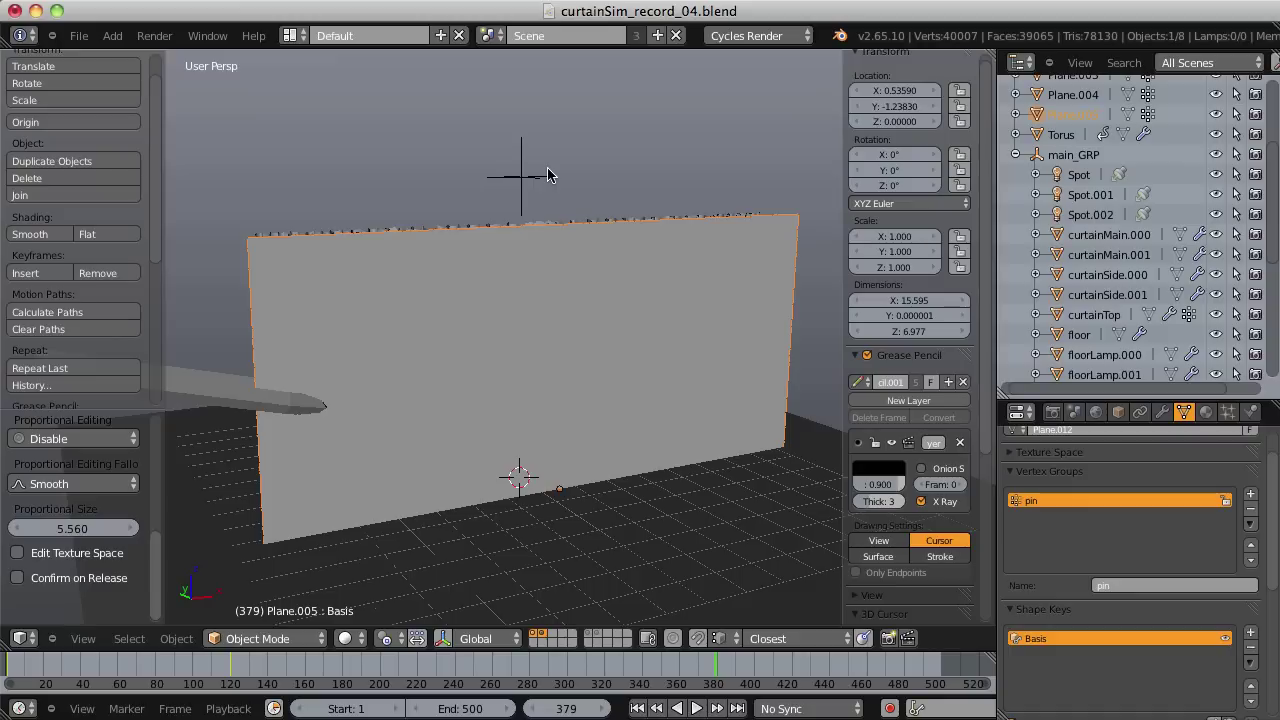
# Move the flat plane Plane.005 to its own layer and display only that layer.
pyautogui.press('m')
pyautogui.click(654, 341)
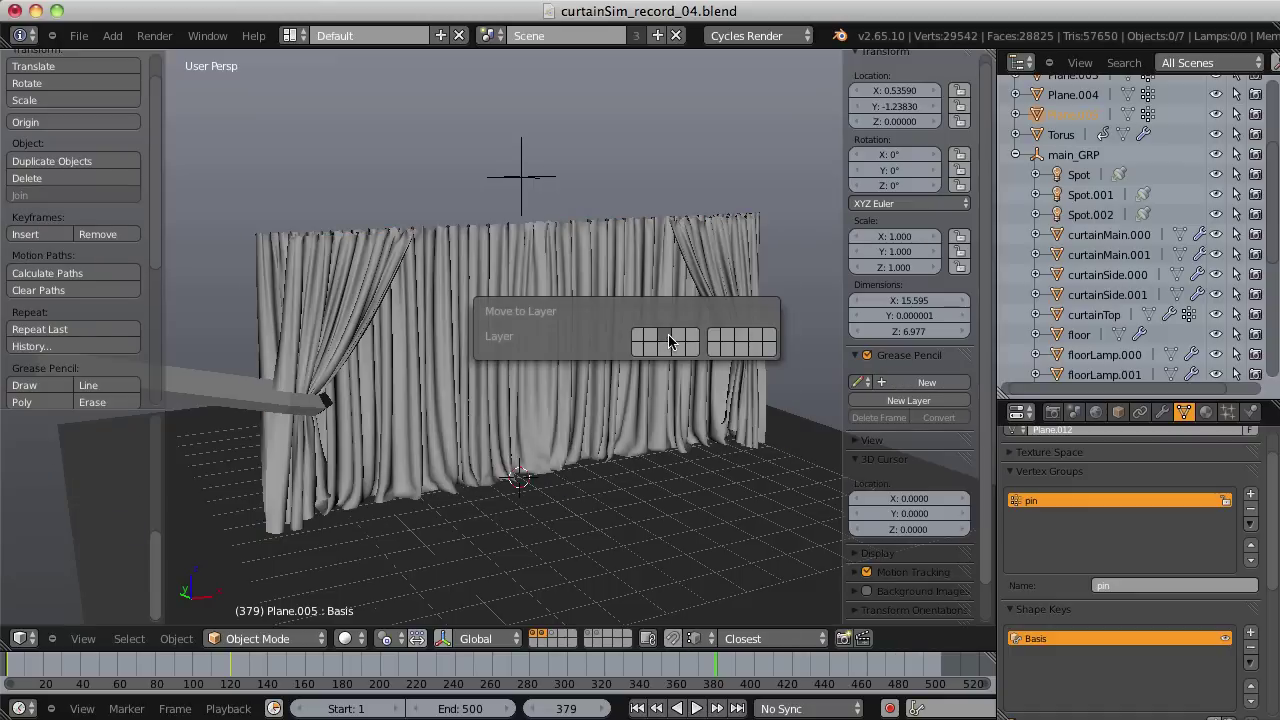
pyautogui.click(553, 634)
pyautogui.moveTo(647, 312); pyautogui.dragTo(701, 305, button='middle')
# In Edit Mode, select the plane's left and right boundary vertex columns.
pyautogui.press('Tab')
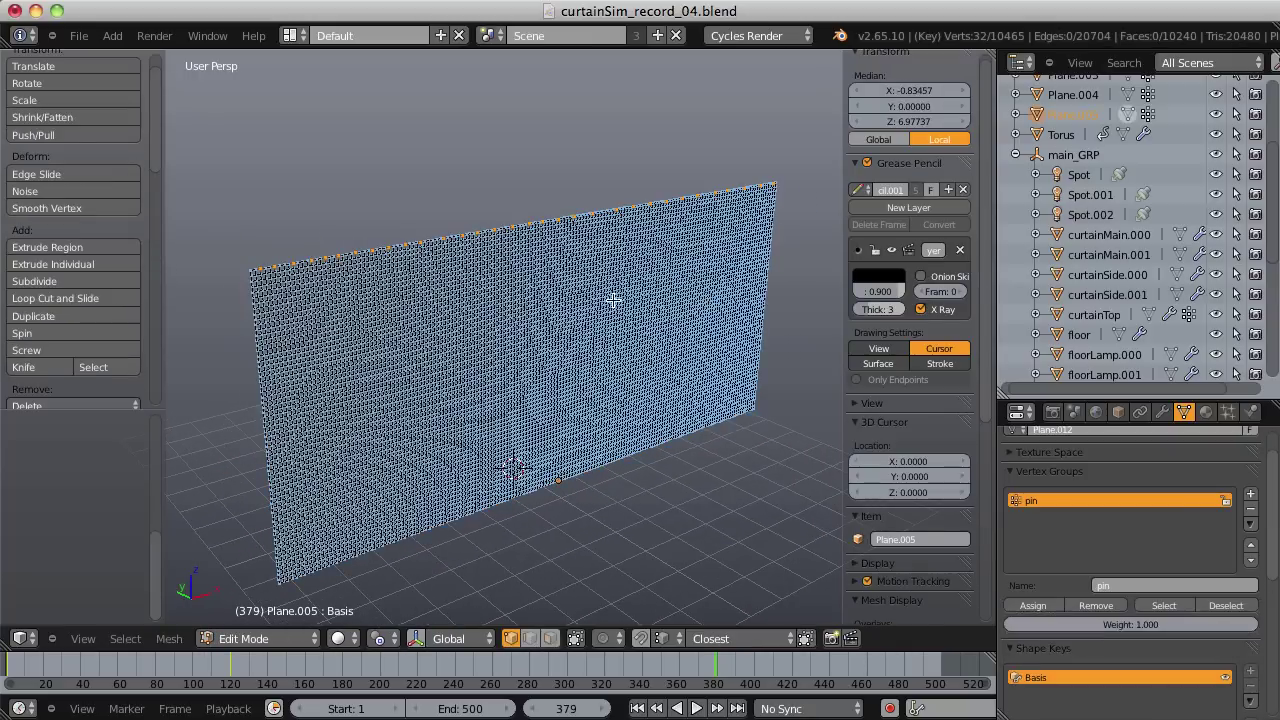
pyautogui.moveTo(398, 271); pyautogui.dragTo(491, 280, button='middle')
pyautogui.scroll(4, 491, 280)
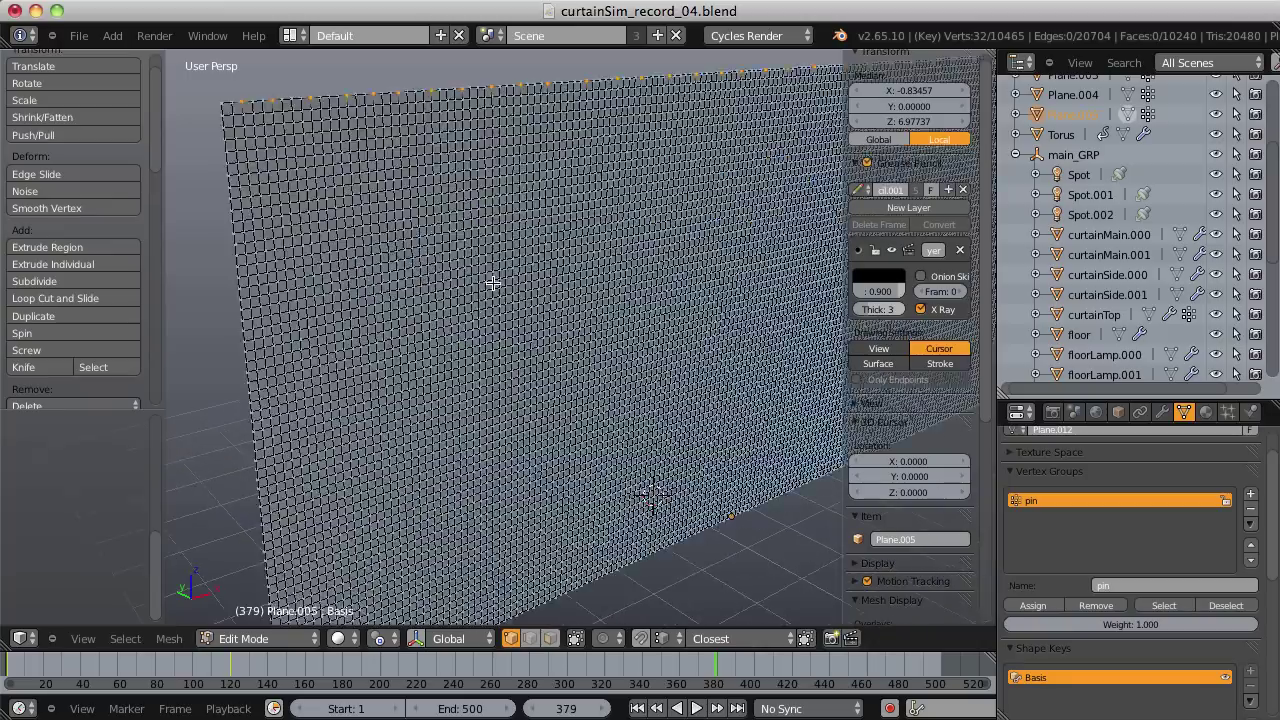
pyautogui.keyDown('alt'); pyautogui.keyDown('shift'); pyautogui.rightClick(327, 200); pyautogui.keyUp('shift'); pyautogui.keyUp('alt')
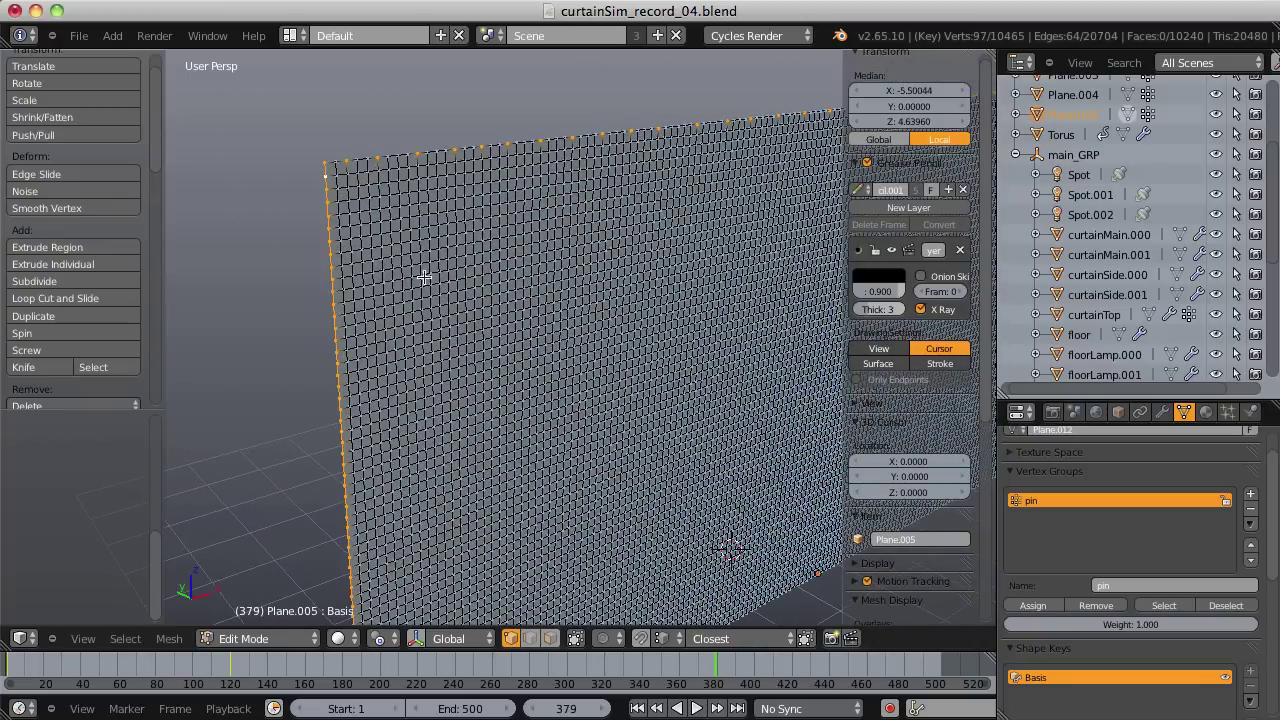
pyautogui.scroll(-3, 423, 277)
pyautogui.moveTo(423, 277); pyautogui.dragTo(473, 403, button='middle')
pyautogui.keyDown('alt'); pyautogui.keyDown('shift'); pyautogui.rightClick(422, 258); pyautogui.keyUp('shift'); pyautogui.keyUp('alt')
pyautogui.moveTo(422, 258); pyautogui.dragTo(577, 235, button='middle')
pyautogui.scroll(1, 577, 235)
pyautogui.scroll(-2, 580, 243)
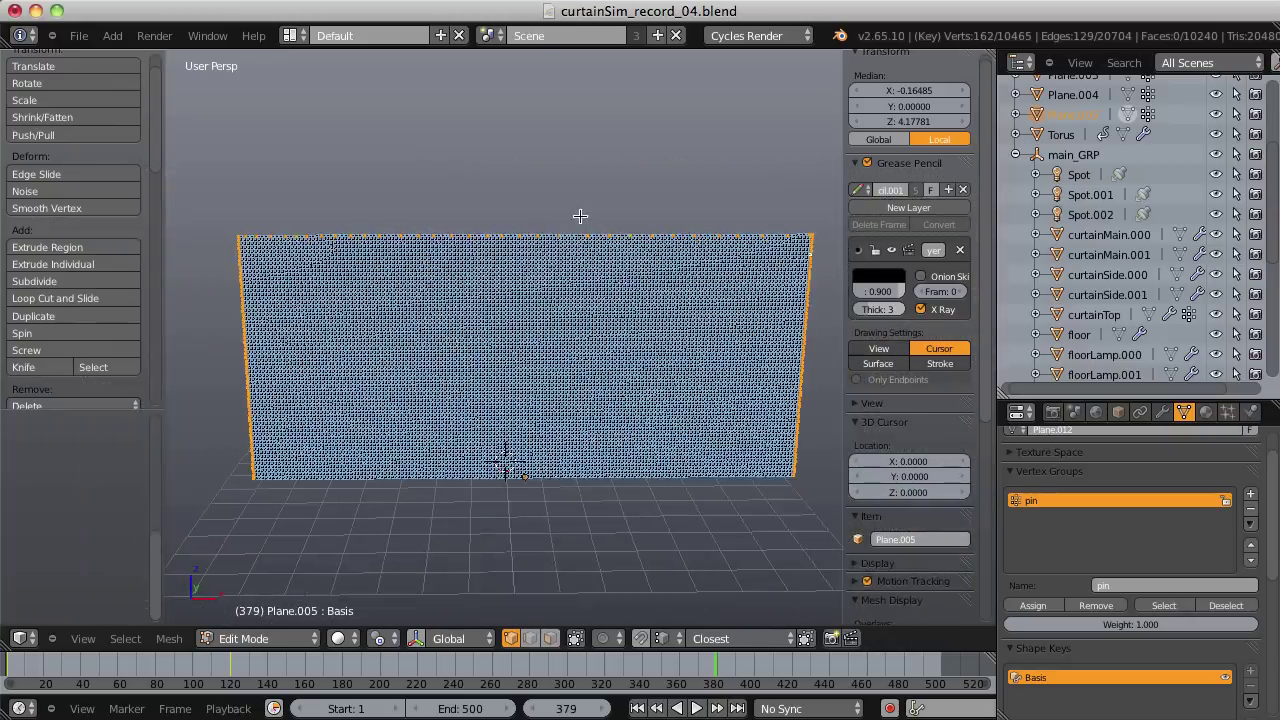
pyautogui.scroll(2, 551, 248)
pyautogui.scroll(1, 551, 248)
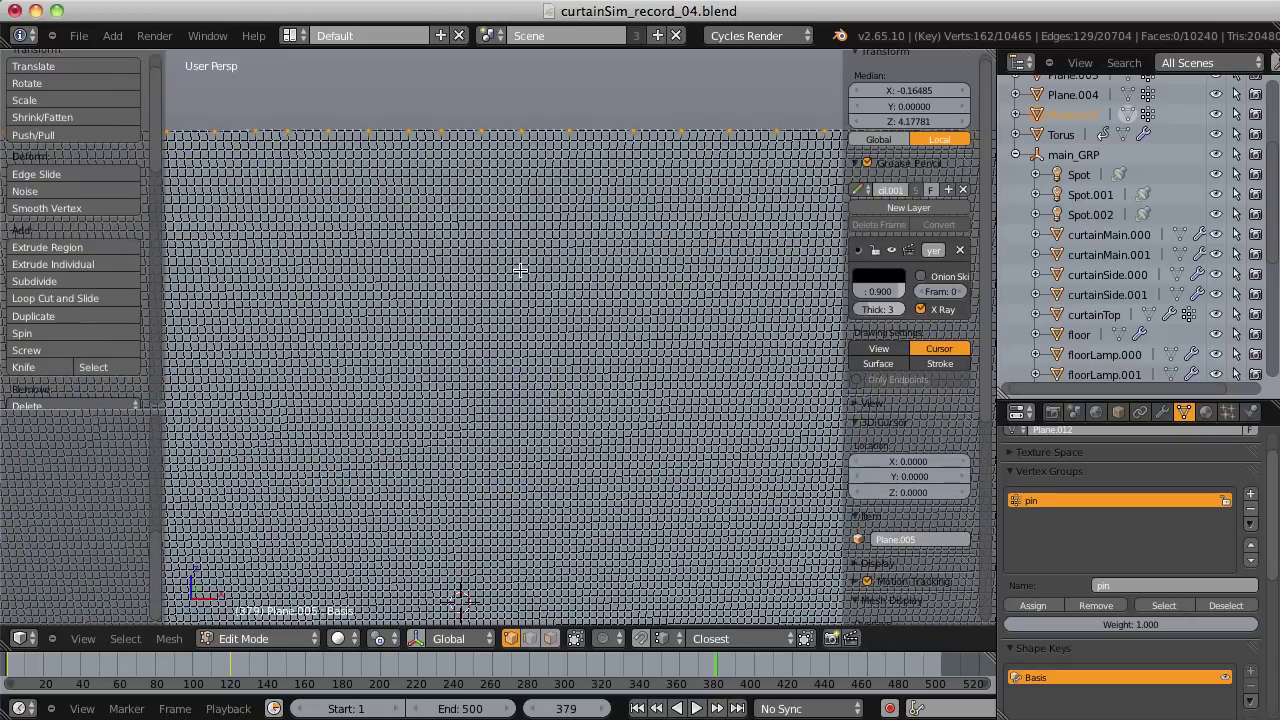
# Add three vertical middle edge loops to the seam selection.
pyautogui.keyDown('alt'); pyautogui.keyDown('shift'); pyautogui.rightClick(514, 250); pyautogui.keyUp('shift'); pyautogui.keyUp('alt')
pyautogui.scroll(-4, 587, 236)
pyautogui.moveTo(587, 236); pyautogui.dragTo(500, 271, button='middle')
pyautogui.scroll(3, 533, 288)
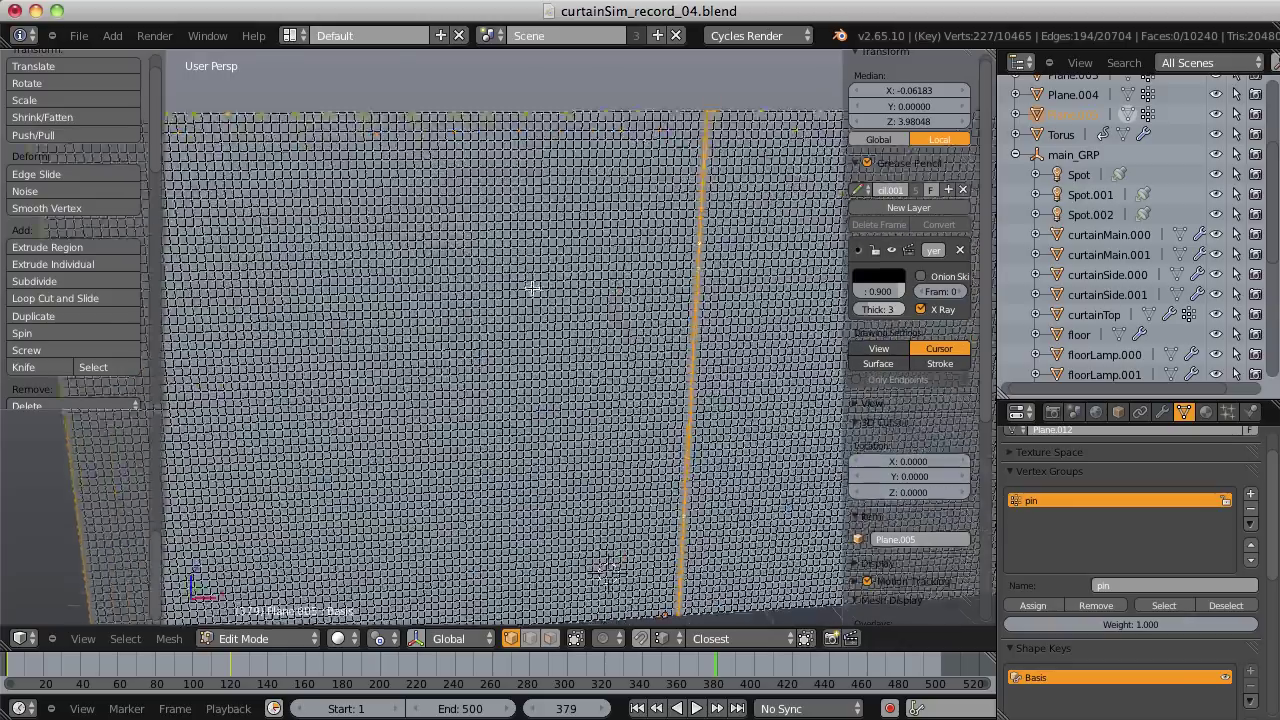
pyautogui.keyDown('alt'); pyautogui.keyDown('shift'); pyautogui.rightClick(377, 245); pyautogui.keyUp('shift'); pyautogui.keyUp('alt')
pyautogui.scroll(-5, 628, 246)
pyautogui.moveTo(628, 246); pyautogui.dragTo(523, 263, button='middle')
pyautogui.scroll(6, 509, 297)
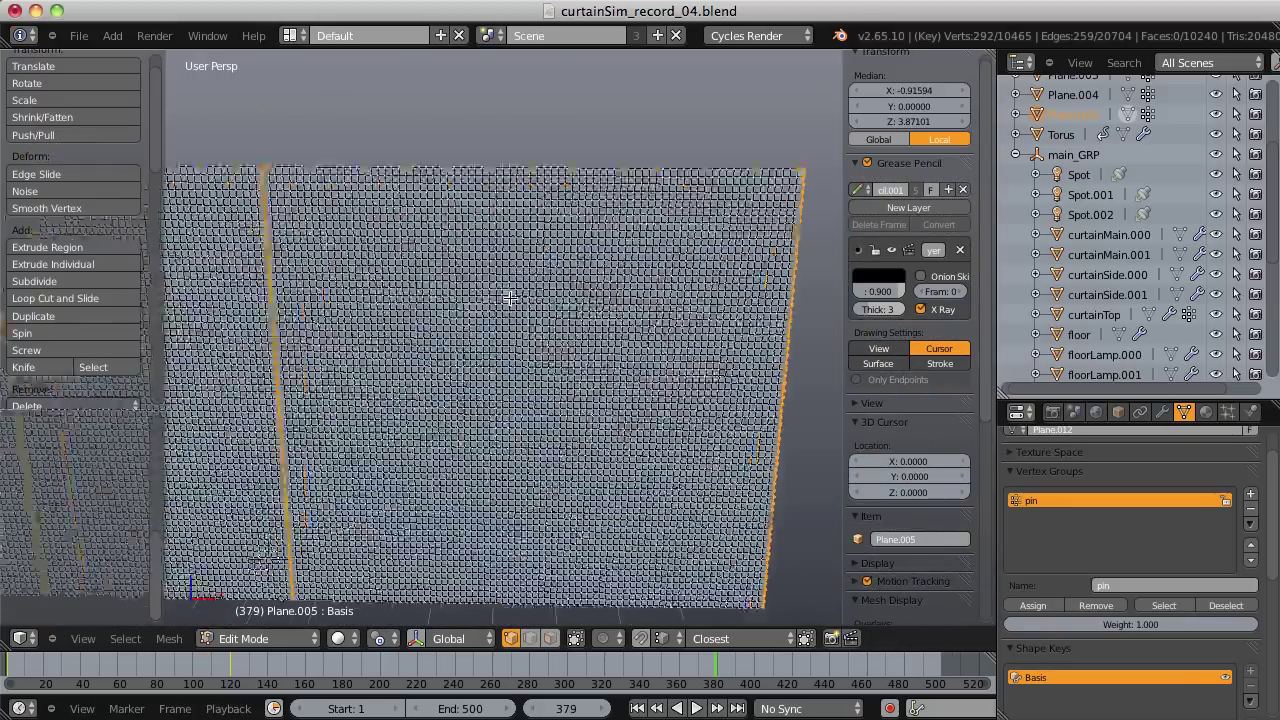
pyautogui.keyDown('alt'); pyautogui.keyDown('shift'); pyautogui.rightClick(543, 292); pyautogui.keyUp('shift'); pyautogui.keyUp('alt')
pyautogui.scroll(-5, 577, 286)
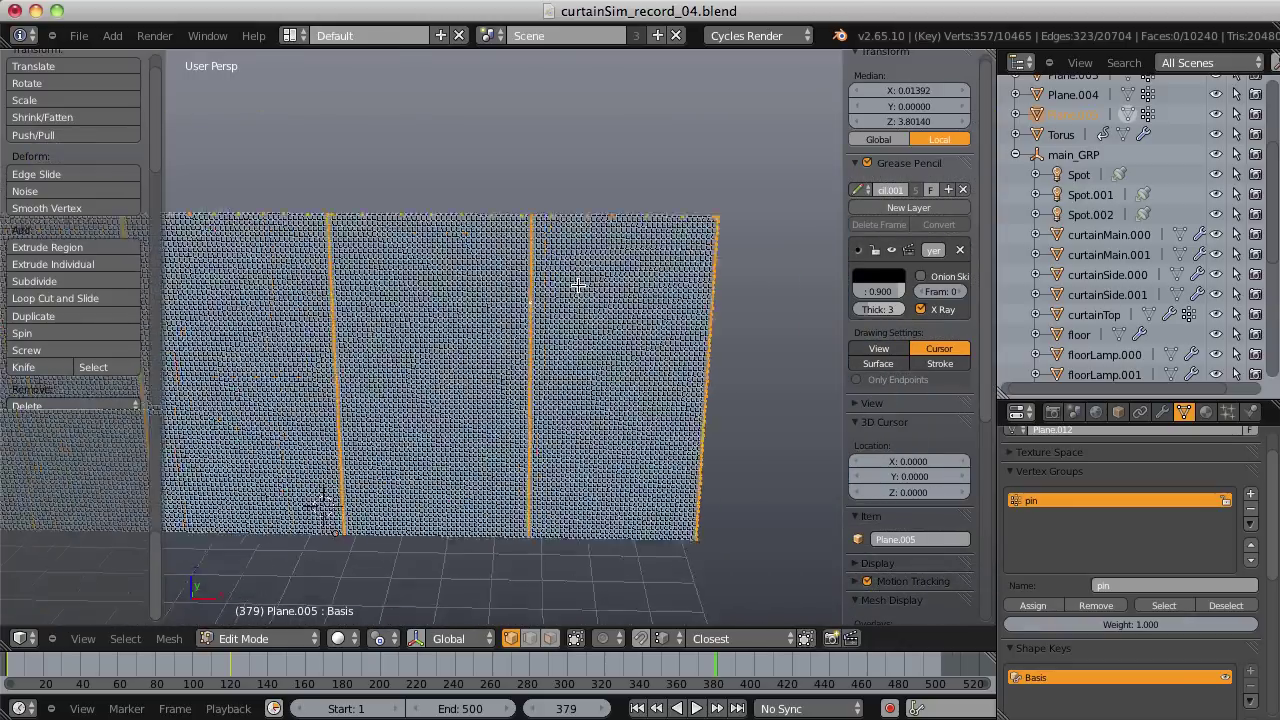
pyautogui.moveTo(572, 272); pyautogui.dragTo(570, 268, button='middle')
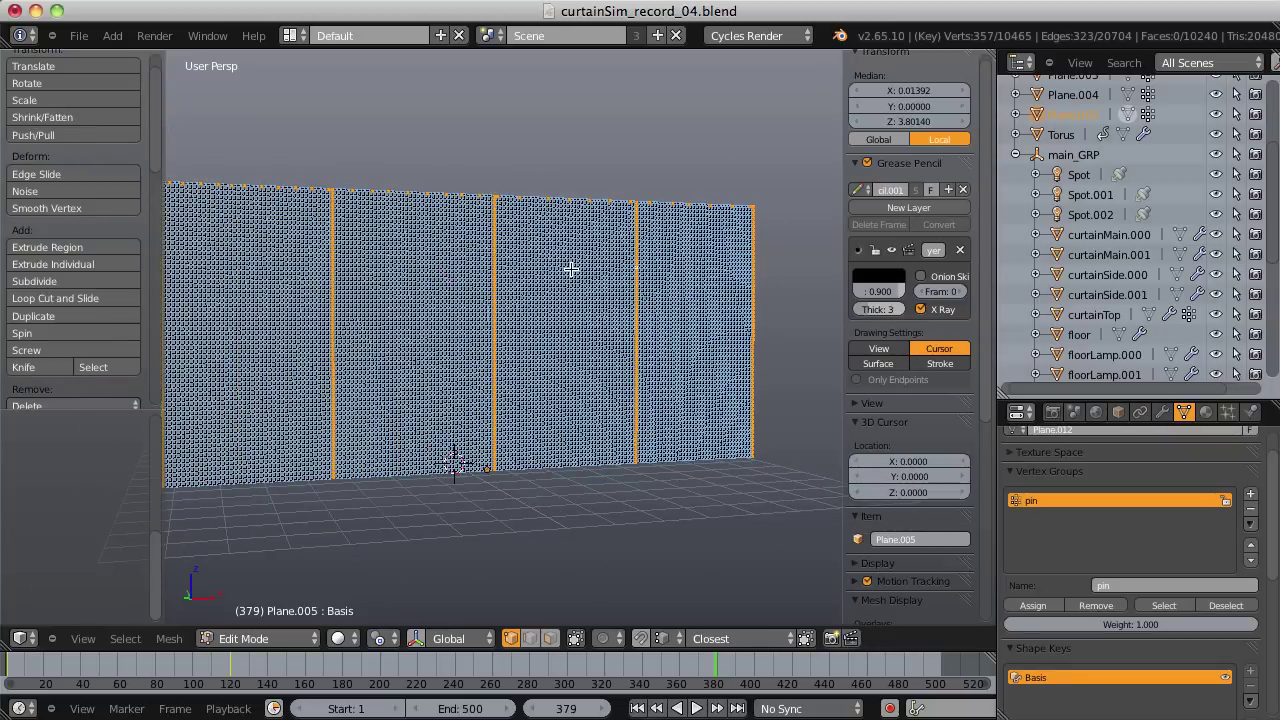
# Deselect two stray vertices so only the five seam columns remain selected.
pyautogui.moveTo(669, 177); pyautogui.dragTo(505, 296, button='middle')
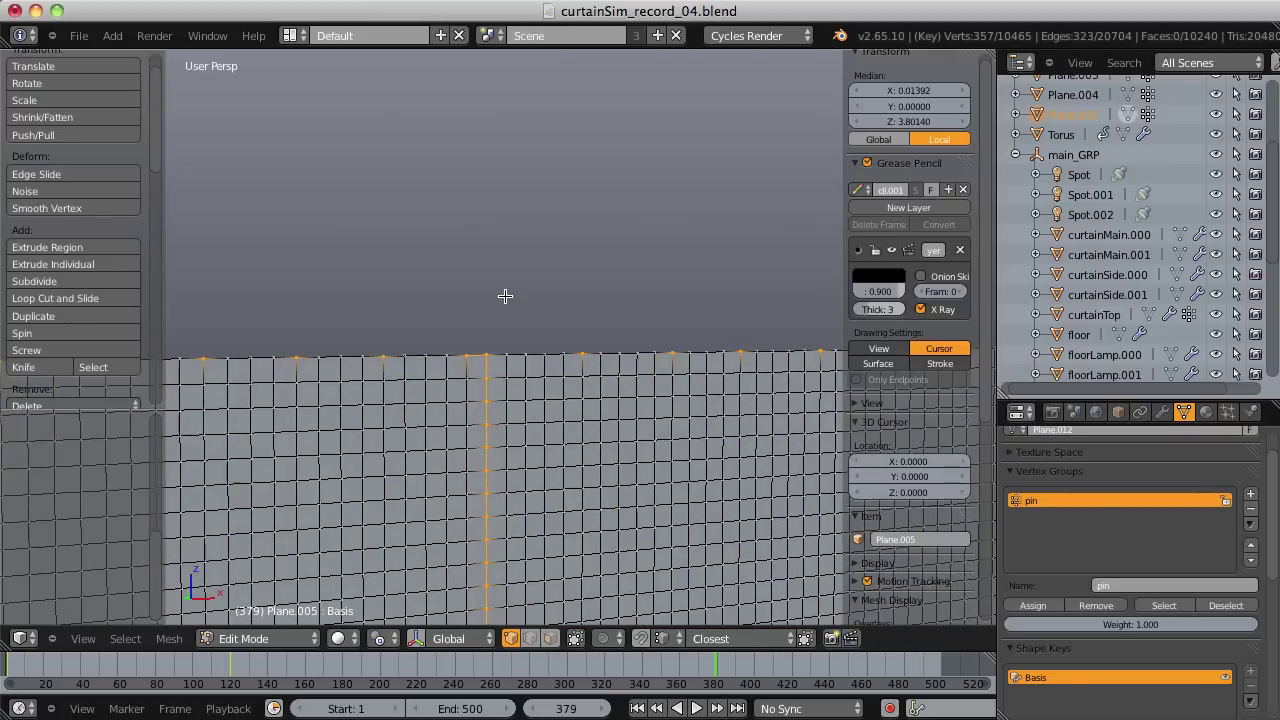
pyautogui.moveTo(695, 313); pyautogui.dragTo(471, 271, button='middle')
pyautogui.moveTo(743, 304); pyautogui.dragTo(664, 247, button='middle')
pyautogui.scroll(-5, 631, 257)
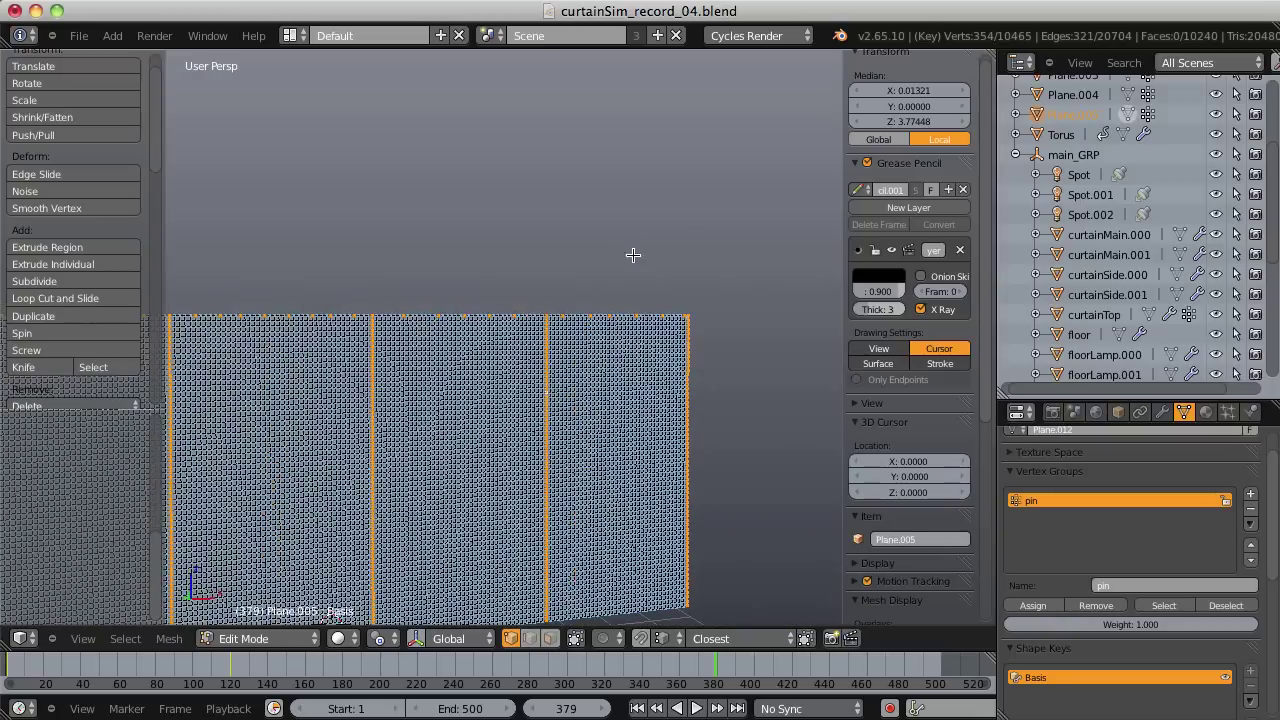
pyautogui.scroll(5, 631, 257)
pyautogui.keyDown('shift'); pyautogui.rightClick(645, 290); pyautogui.keyUp('shift')
pyautogui.scroll(-4, 624, 181)
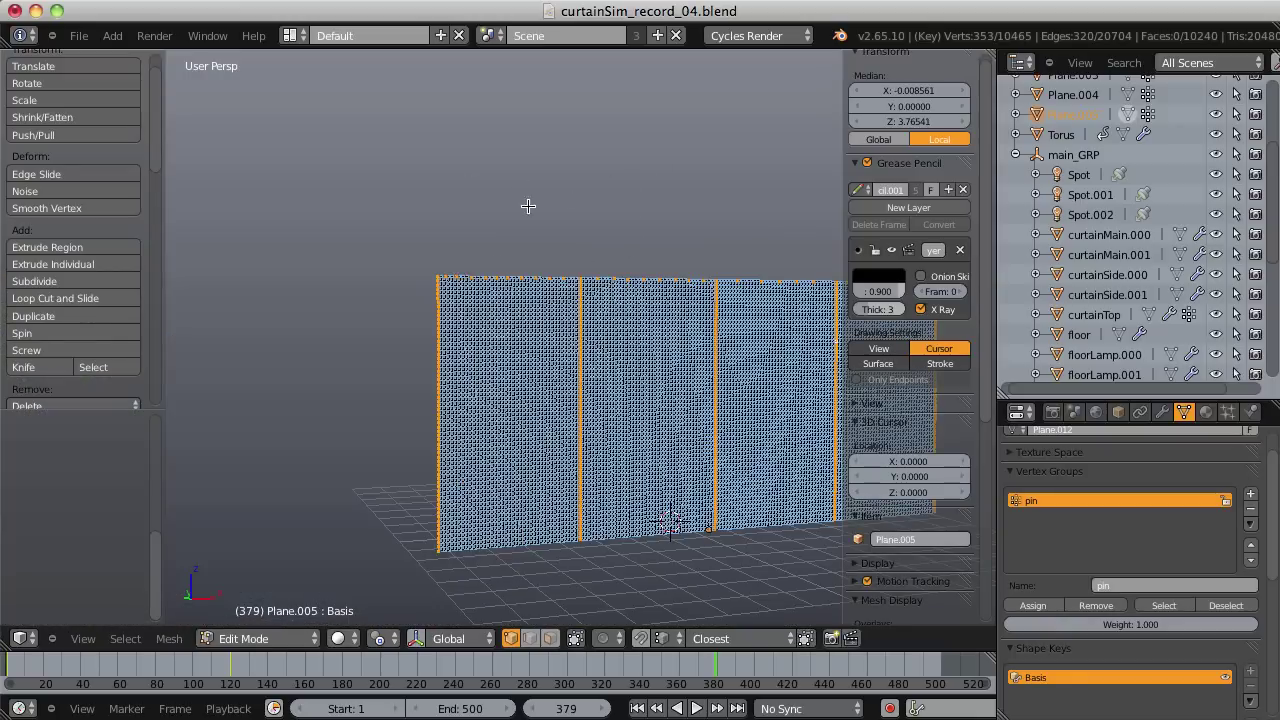
pyautogui.scroll(4, 528, 206)
pyautogui.scroll(-2, 612, 255)
pyautogui.scroll(2, 643, 214)
pyautogui.keyDown('shift'); pyautogui.rightClick(486, 197); pyautogui.keyUp('shift')
pyautogui.scroll(-4, 486, 197)
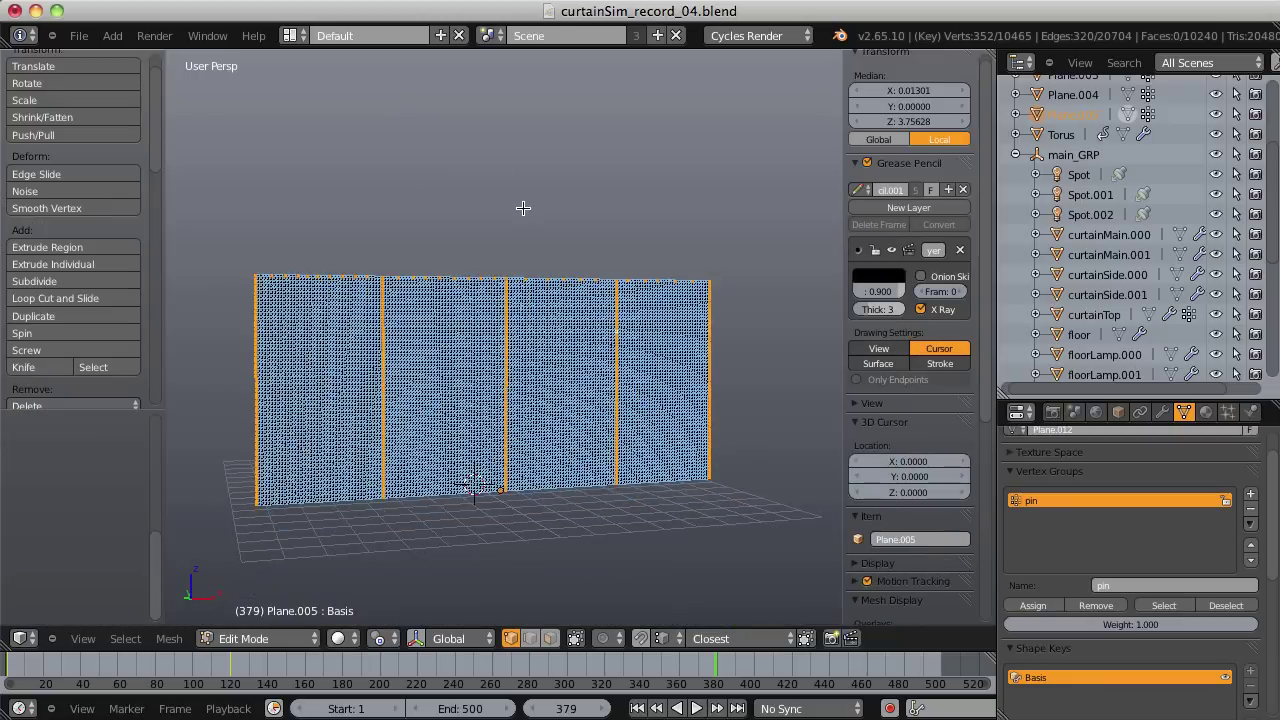
pyautogui.moveTo(523, 208); pyautogui.dragTo(554, 232, button='middle')
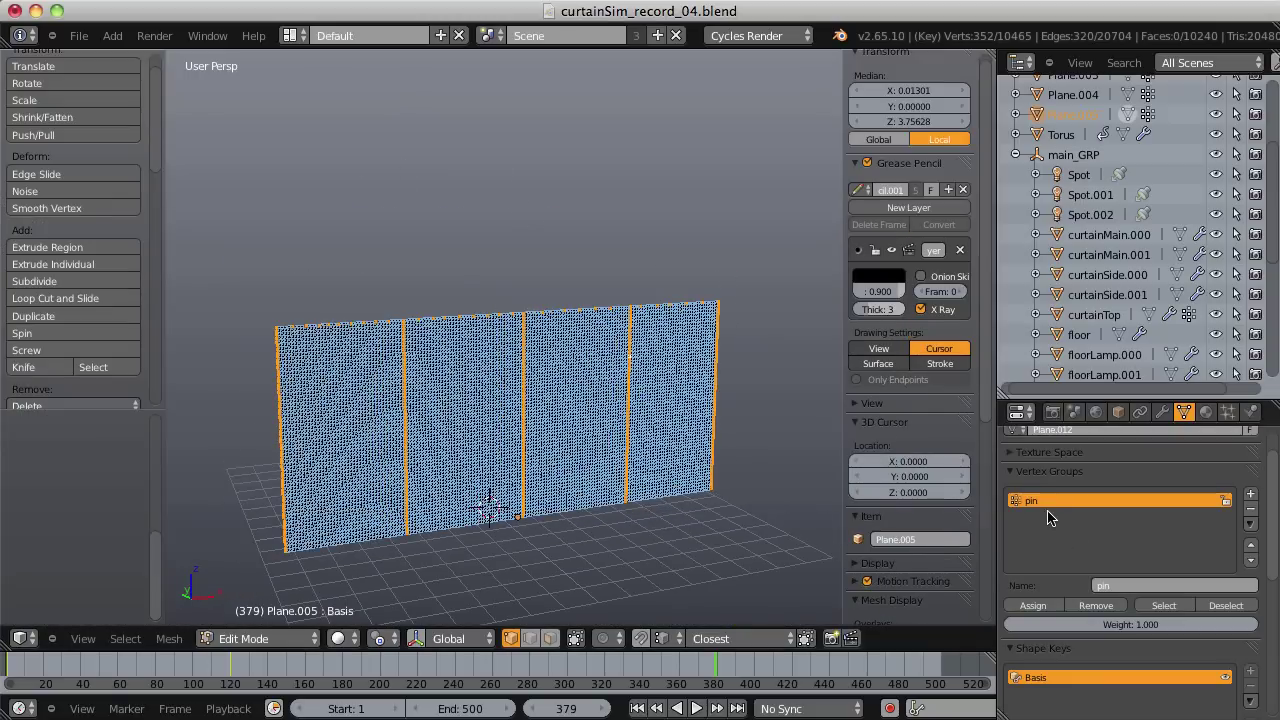
# Assign the five selected columns to the pin vertex group and verify by inverting the selection.
pyautogui.click(1031, 606)
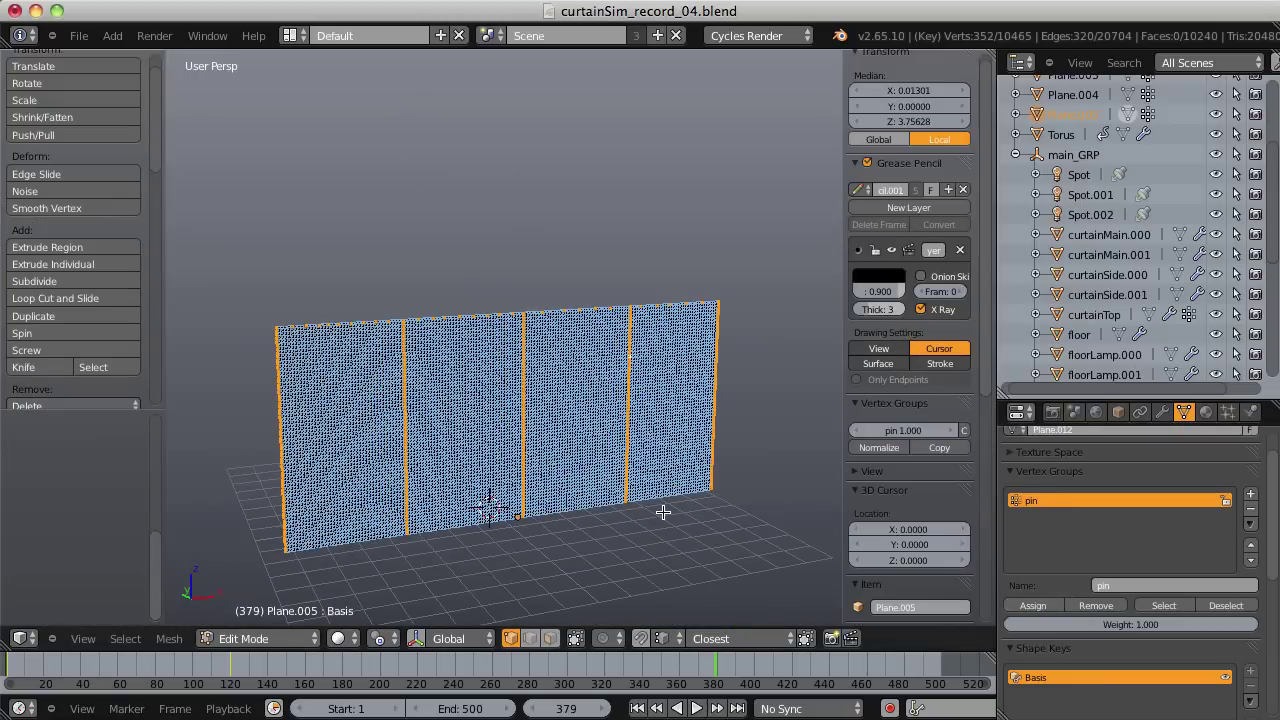
pyautogui.hotkey('ctrl', 'i')
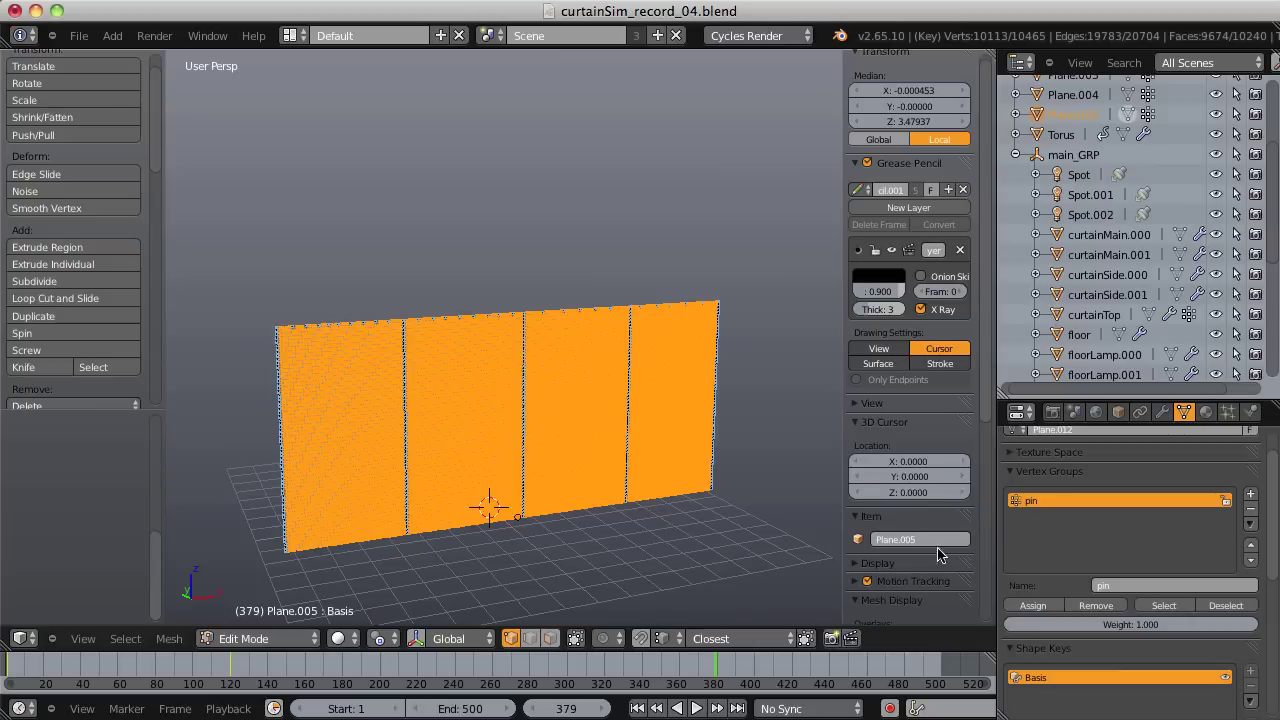
pyautogui.click(1096, 606)
pyautogui.hotkey('ctrl', 'i')
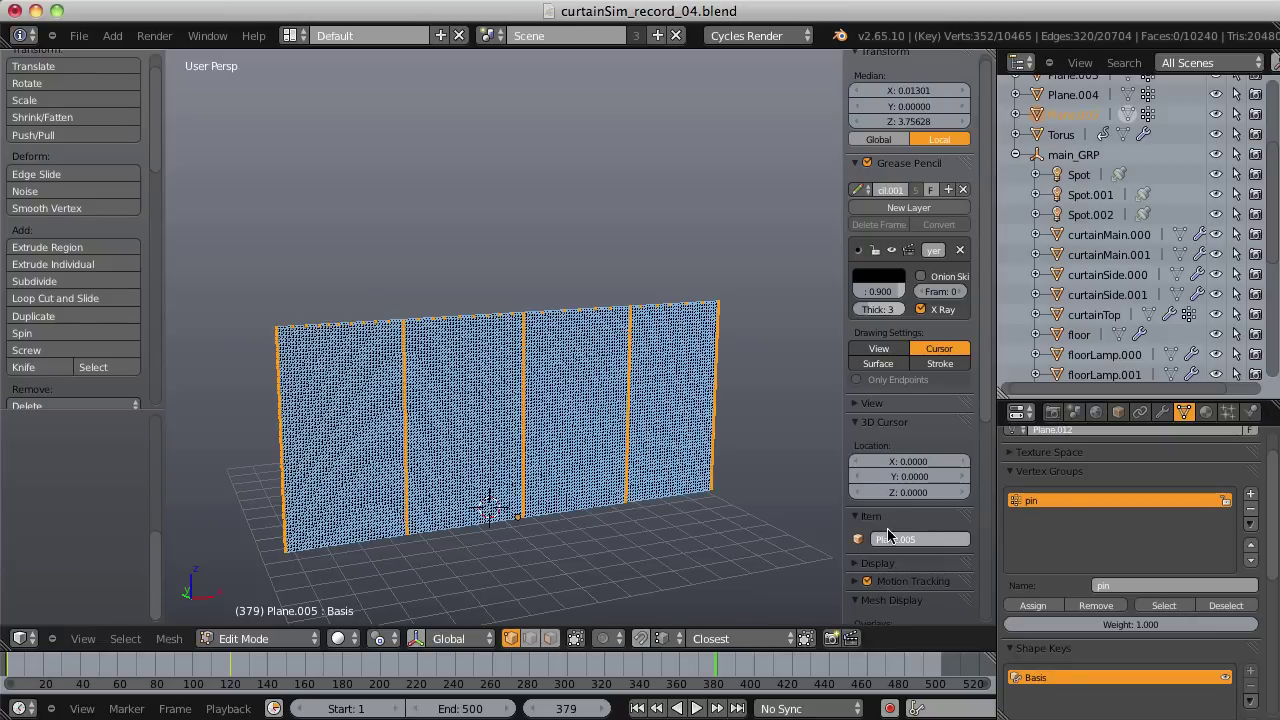
# In Object Mode, add shape key Key 1 to the curtain and set its value to 1.000.
pyautogui.press('Tab')
pyautogui.scroll(-3, 1250, 590)
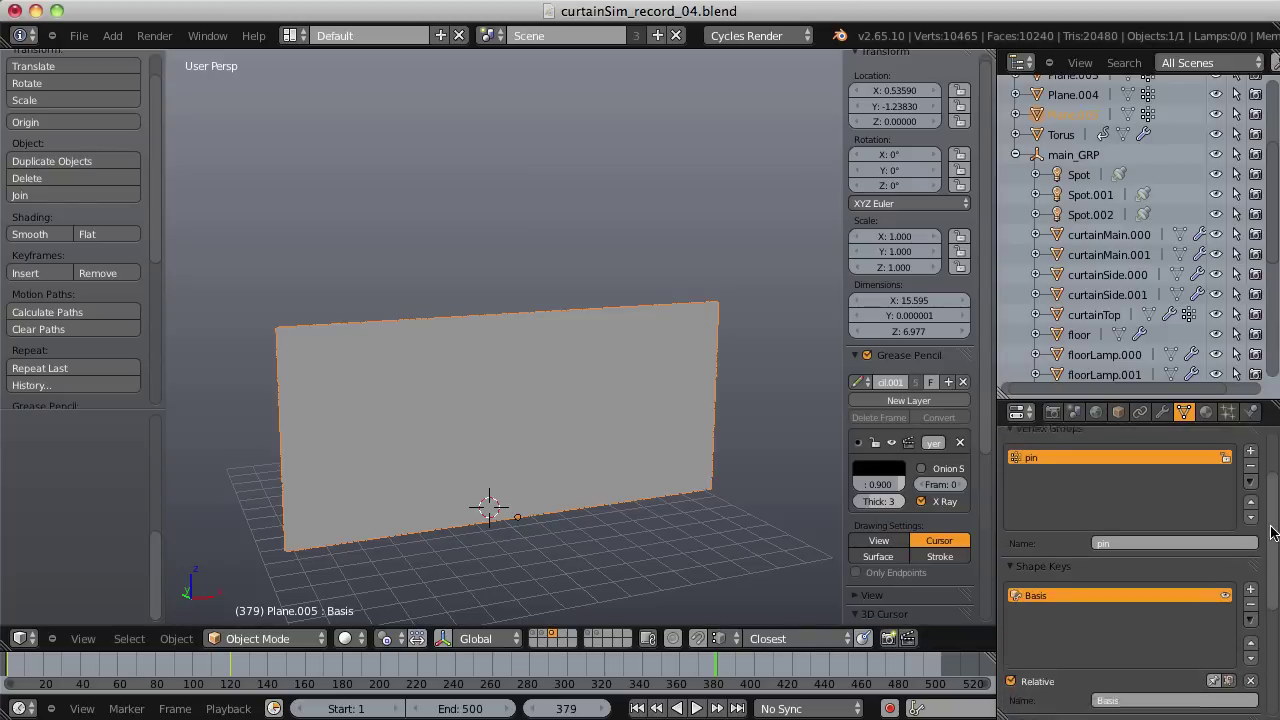
pyautogui.click(1250, 574)
pyautogui.click(1181, 598)
pyautogui.write('1')
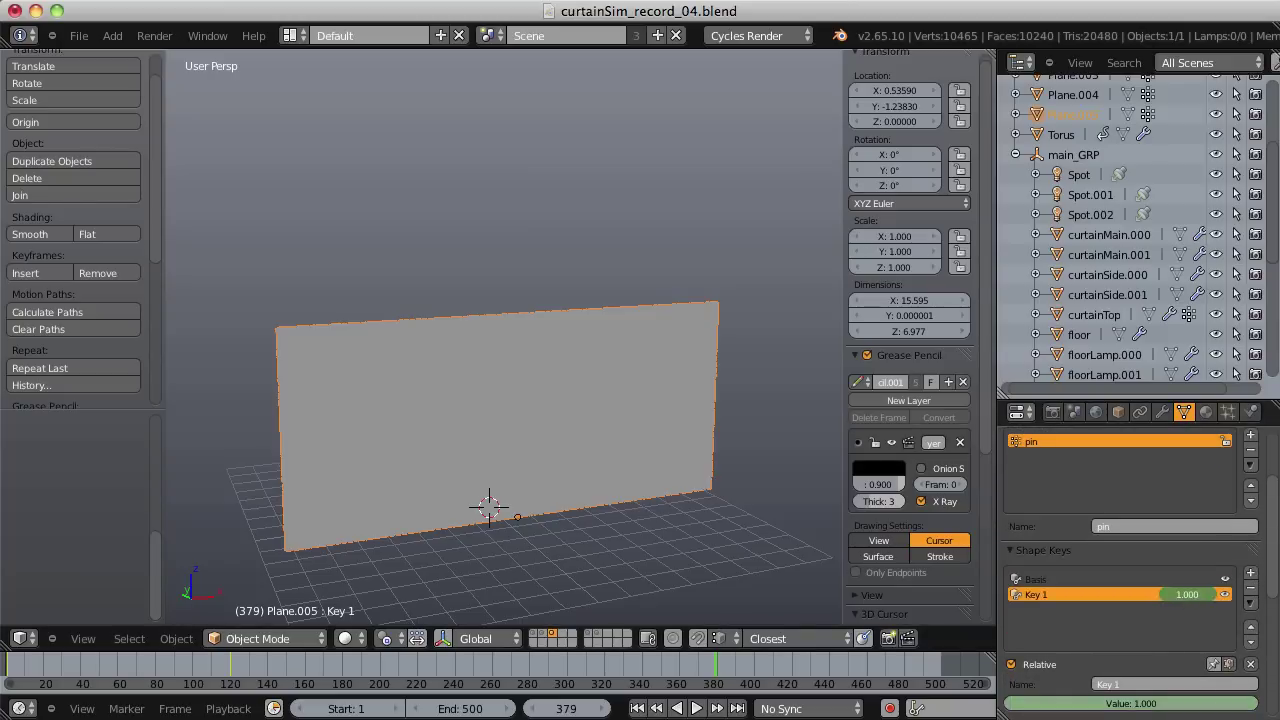
pyautogui.press('Return')
# Near frame 127, scale the selected seam vertices inward along X around the 3D Cursor.
pyautogui.moveTo(497, 665); pyautogui.dragTo(243, 665)
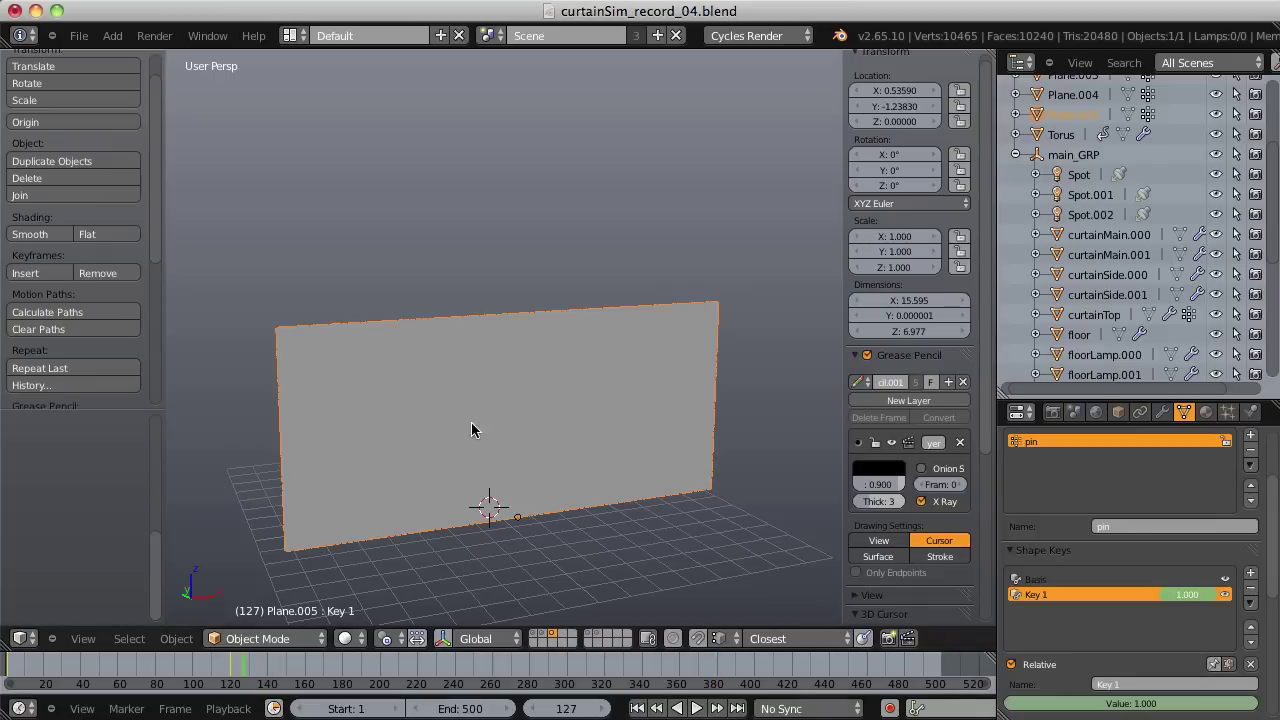
pyautogui.press('Tab')
pyautogui.scroll(2, 605, 340)
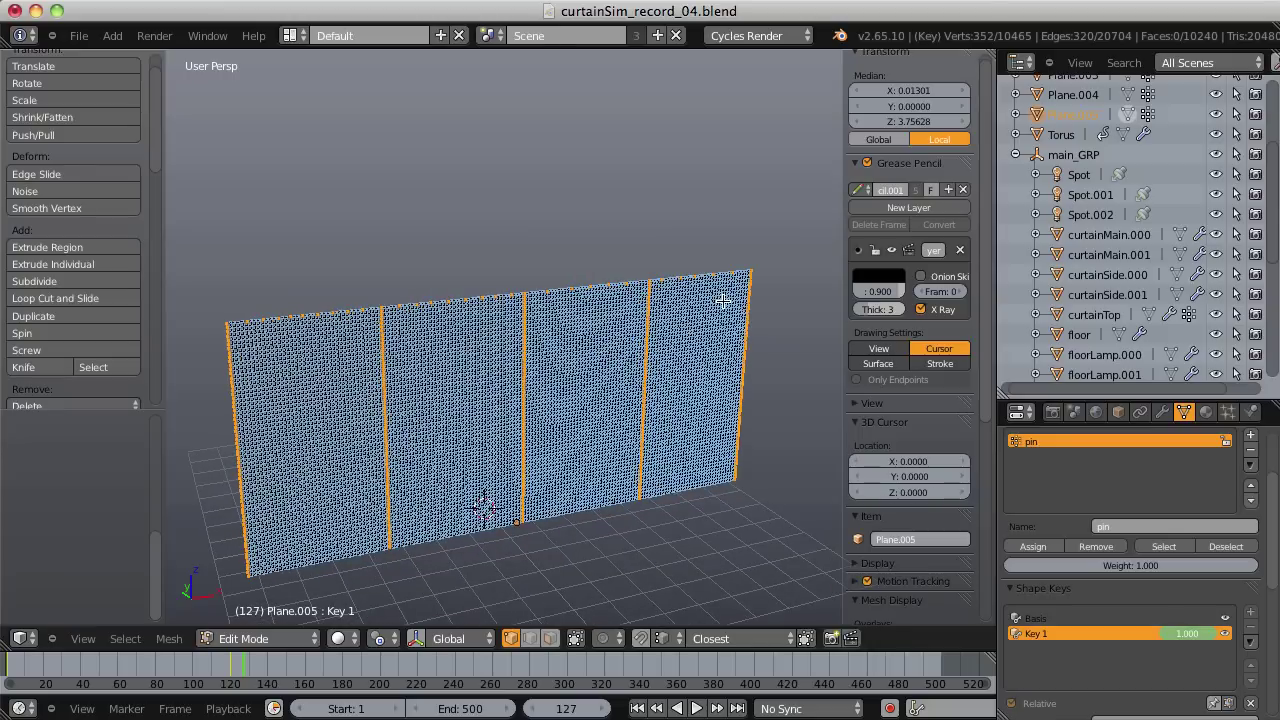
pyautogui.press('s')
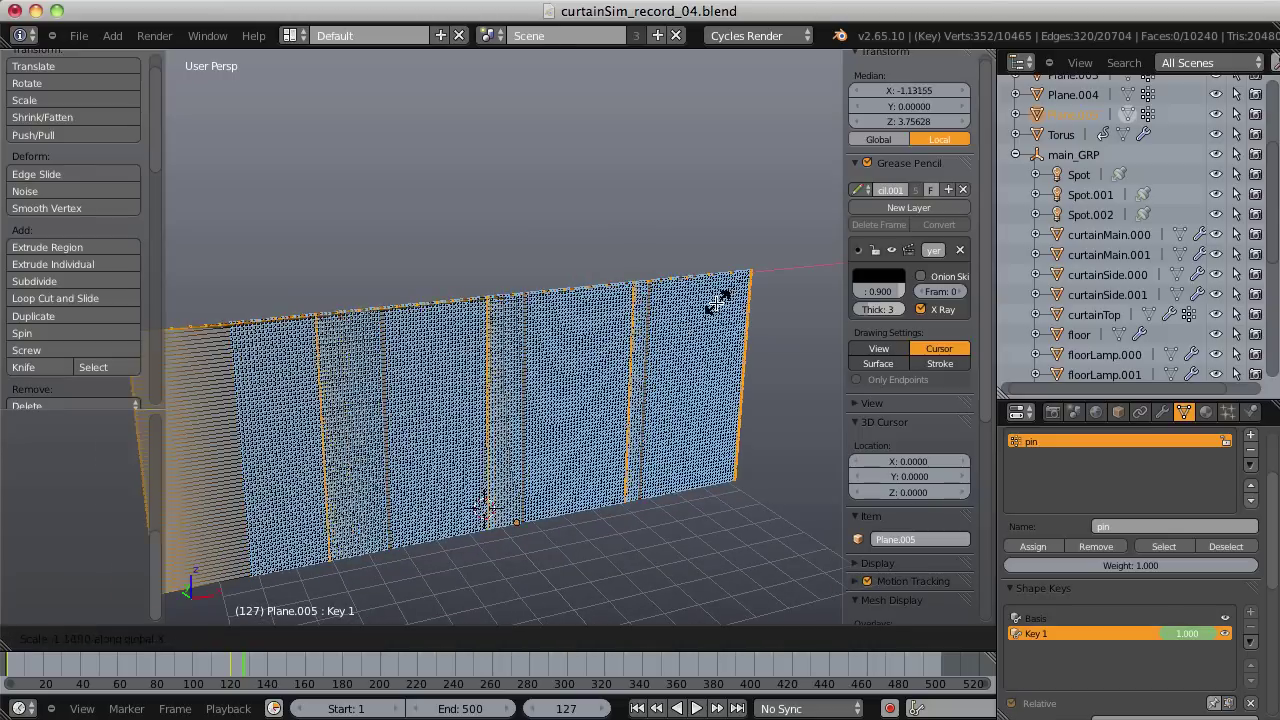
pyautogui.press('Escape')
pyautogui.click(383, 638)
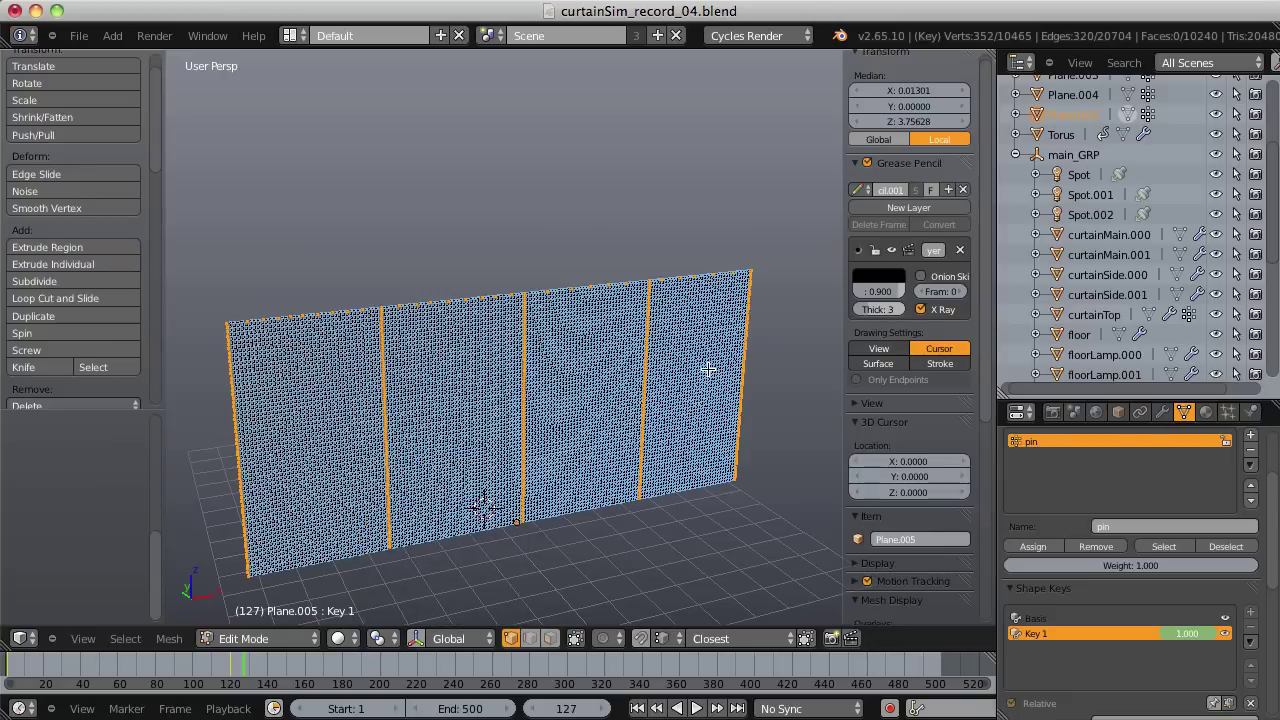
pyautogui.press('s')
pyautogui.press('x')
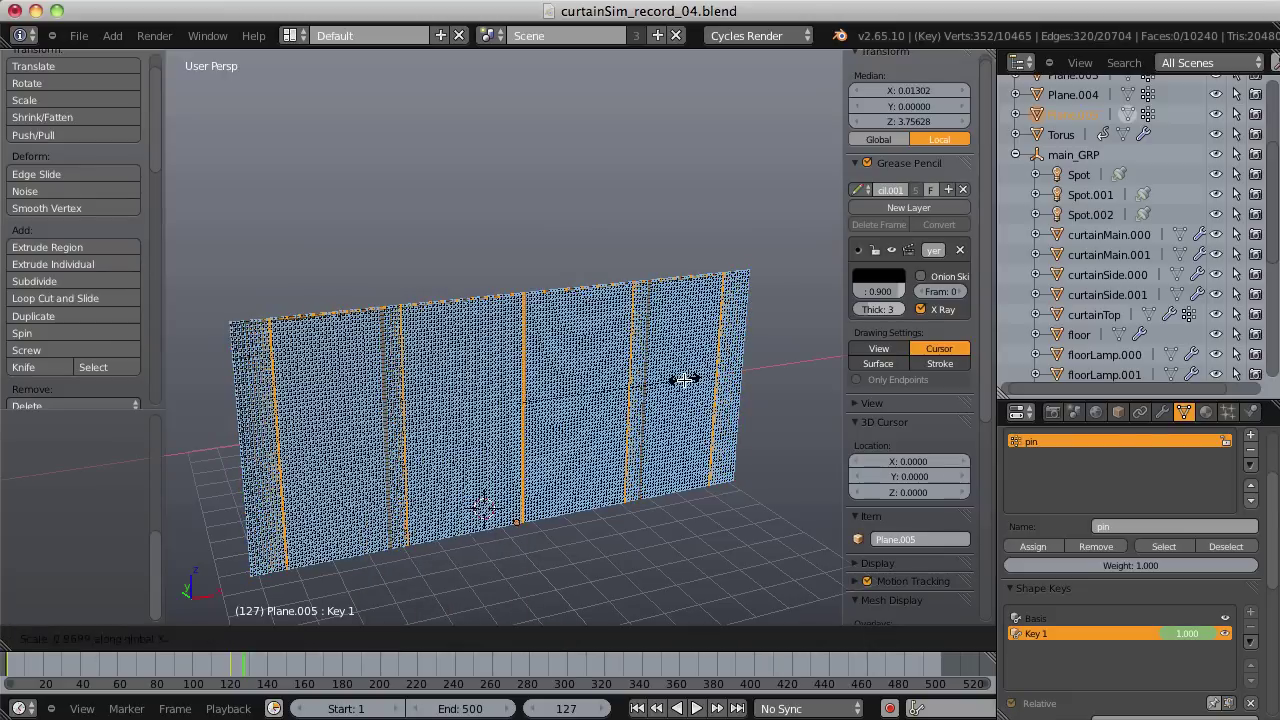
pyautogui.click(683, 379)
# Toggle a top-edge vertex's selection and switch to a different pivot point for scaling.
pyautogui.scroll(8, 596, 225)
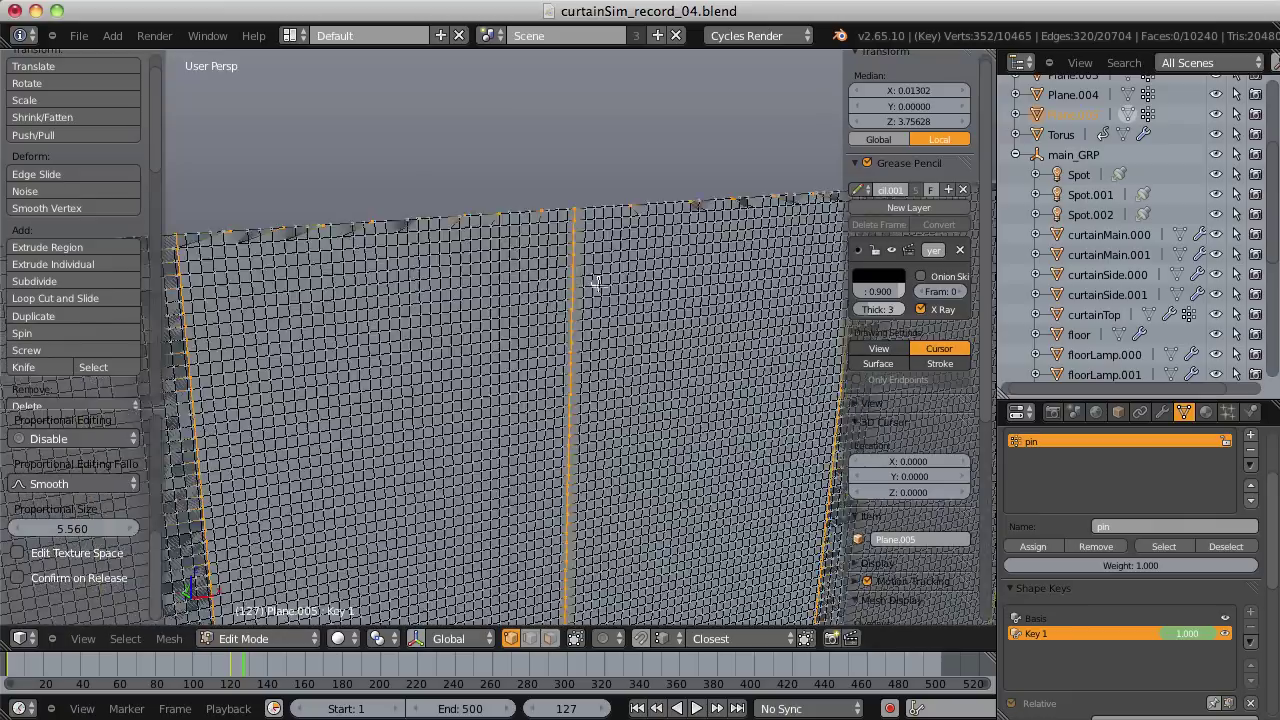
pyautogui.keyDown('shift'); pyautogui.rightClick(415, 411); pyautogui.keyUp('shift')
pyautogui.keyDown('shift'); pyautogui.rightClick(415, 411); pyautogui.keyUp('shift')
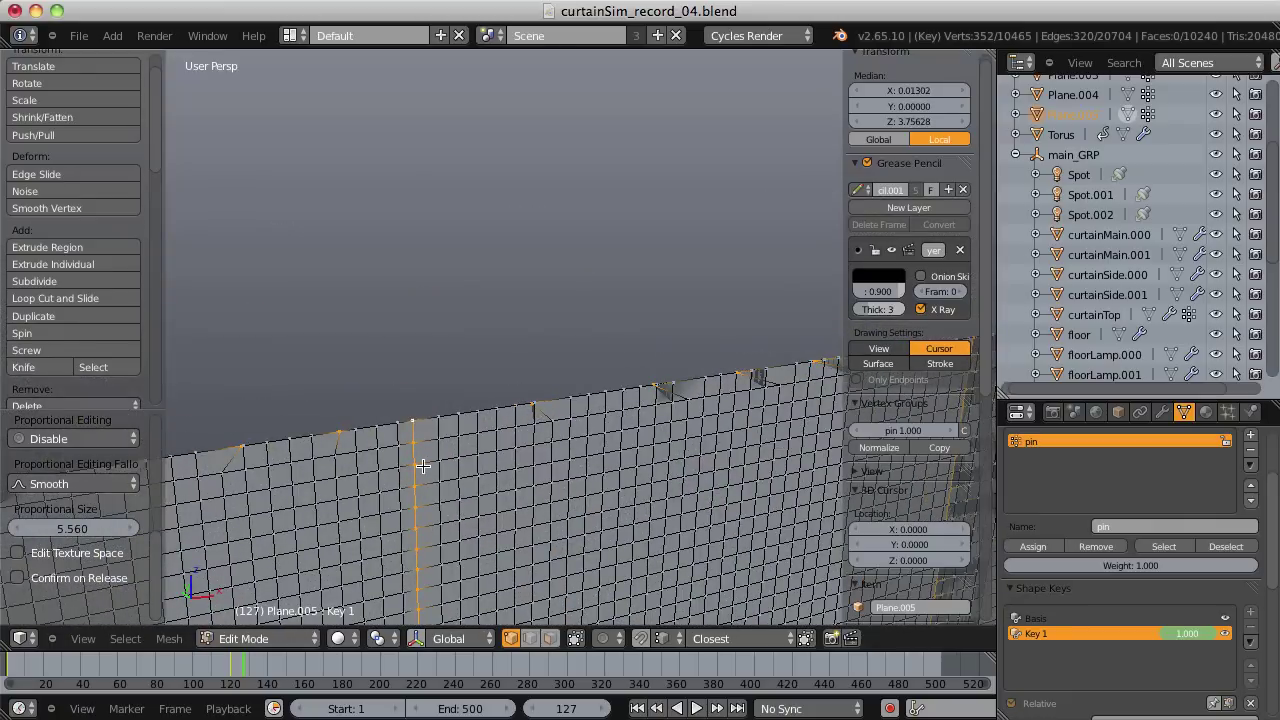
pyautogui.click(377, 638)
pyautogui.click(399, 544)
pyautogui.scroll(-6, 486, 220)
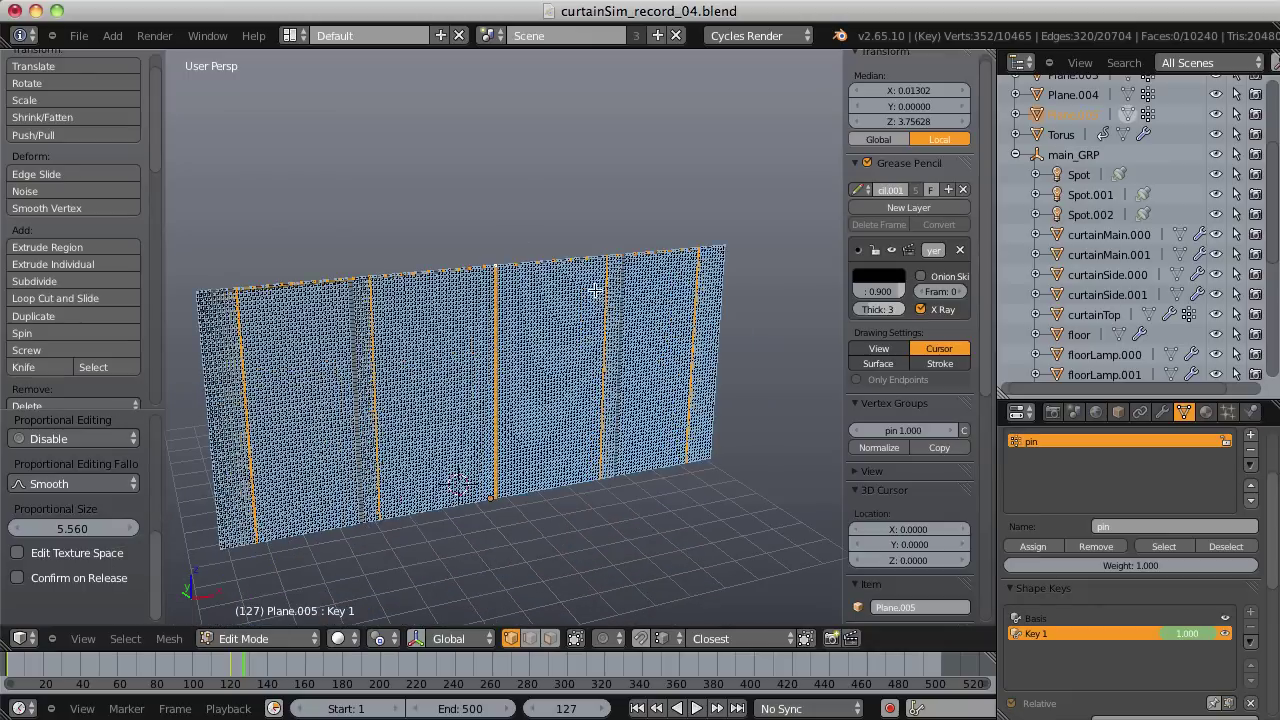
# Shorten all selected seam columns along Z, then view the curtain in wireframe.
pyautogui.press('s')
pyautogui.press('z')
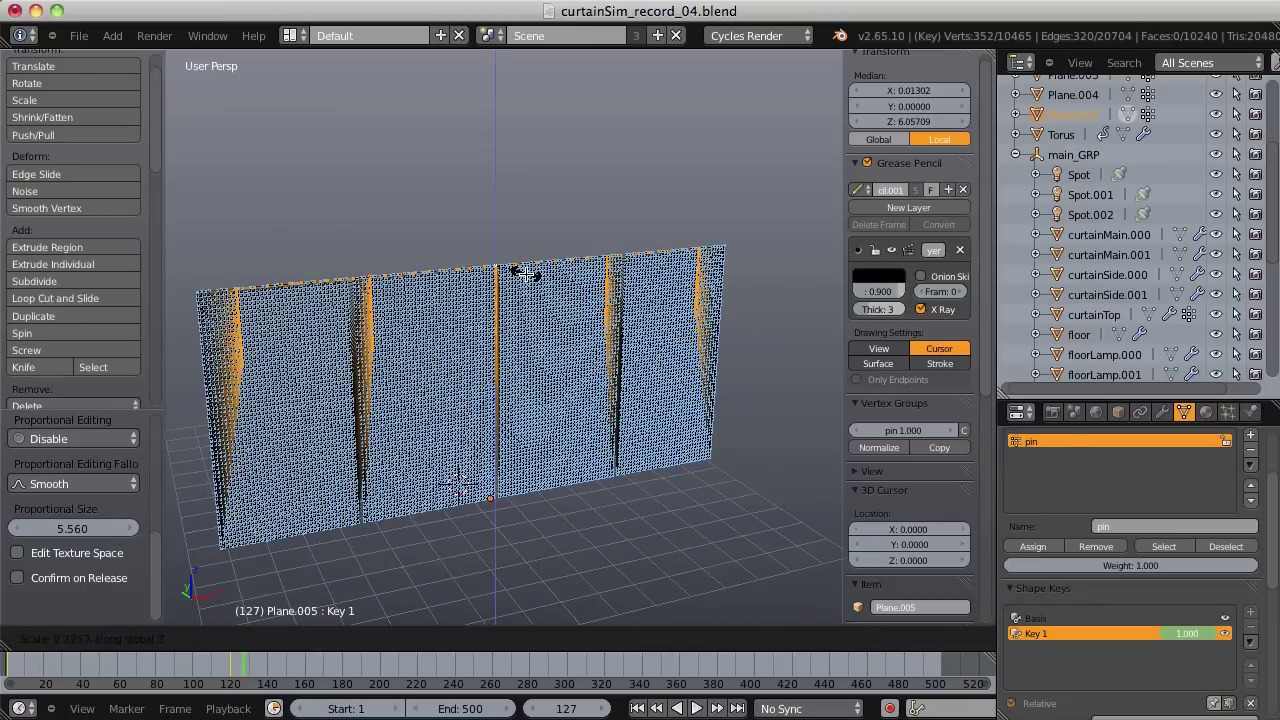
pyautogui.click(526, 273)
pyautogui.scroll(2, 466, 266)
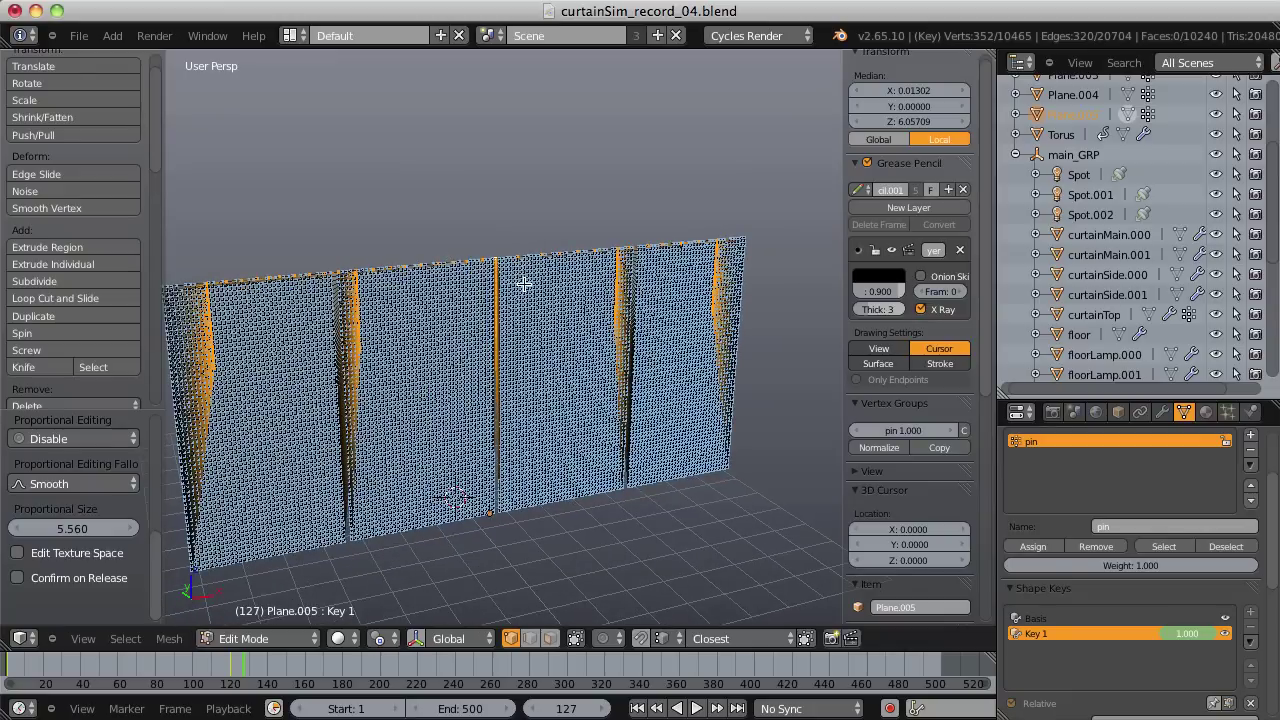
pyautogui.press('z')
pyautogui.moveTo(505, 282)
pyautogui.mouseDown(button='middle')
pyautogui.moveTo(521, 272)
pyautogui.moveTo(426, 268)
pyautogui.mouseUp(button='middle')
# Circle-deselect the left and right edge seams and shorten the inner seams further along Z.
pyautogui.press('c')
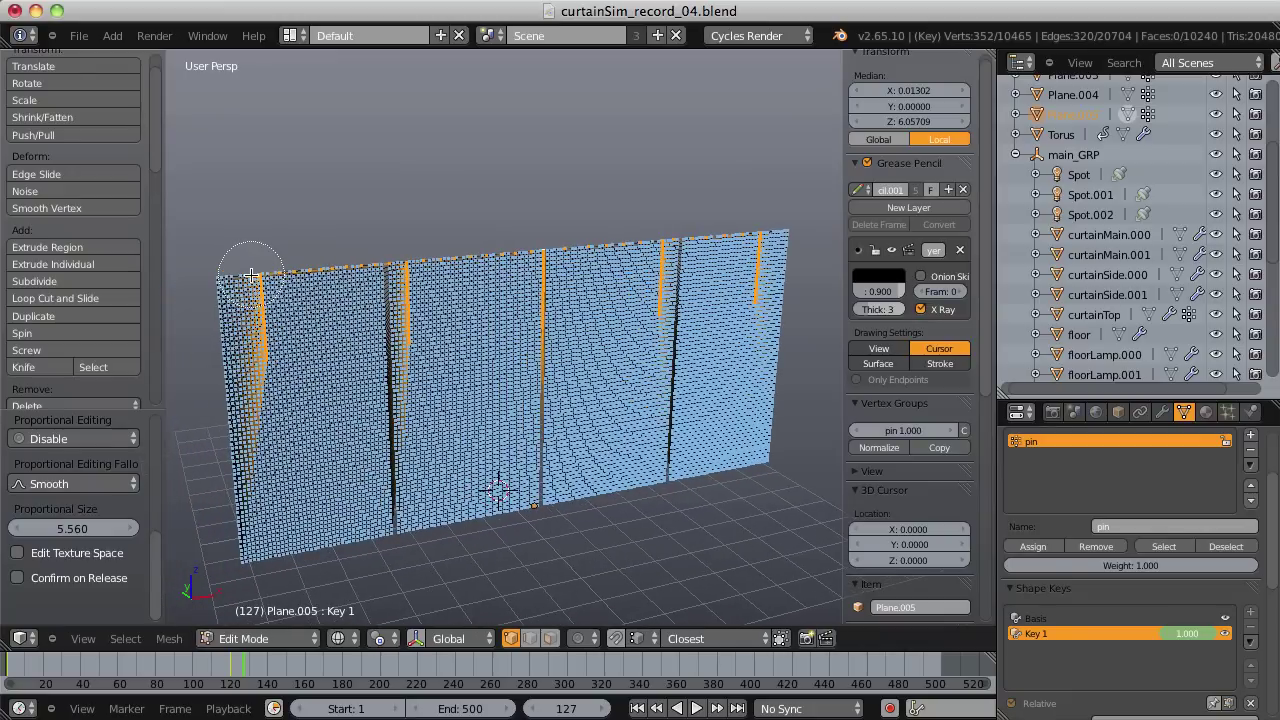
pyautogui.scroll(-2, 228, 284)
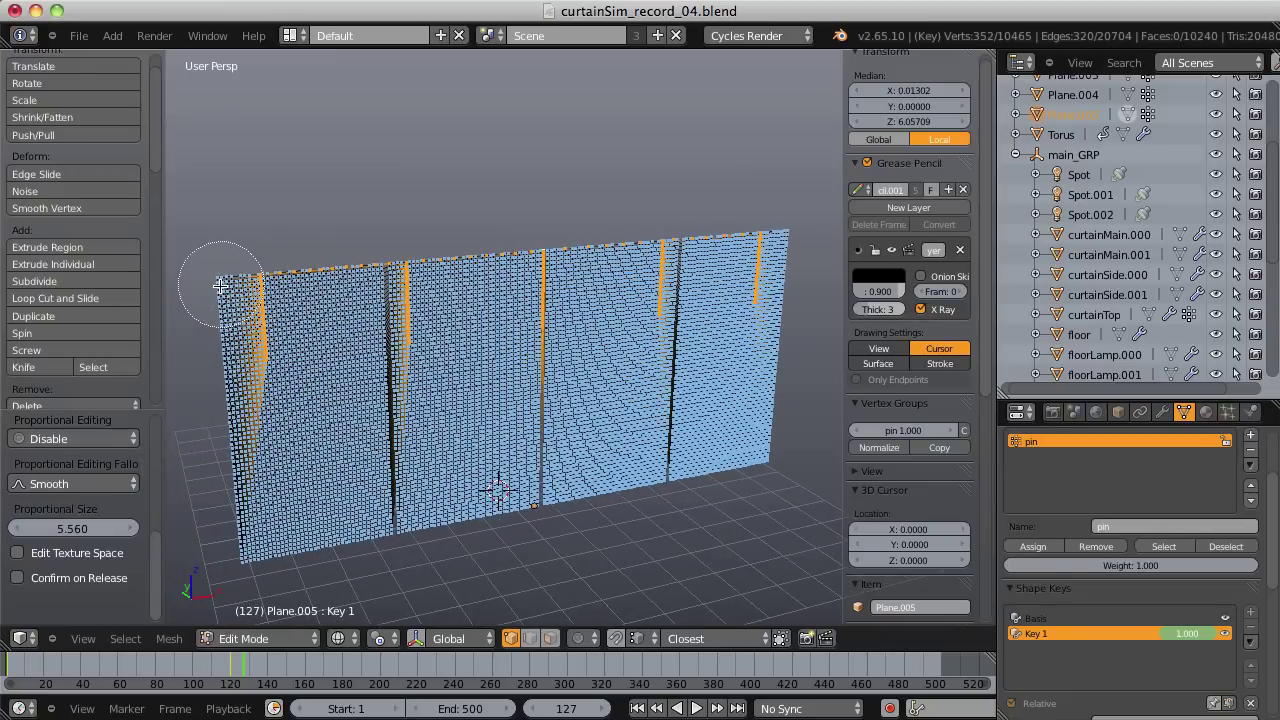
pyautogui.moveTo(221, 285); pyautogui.dragTo(218, 385, button='middle')
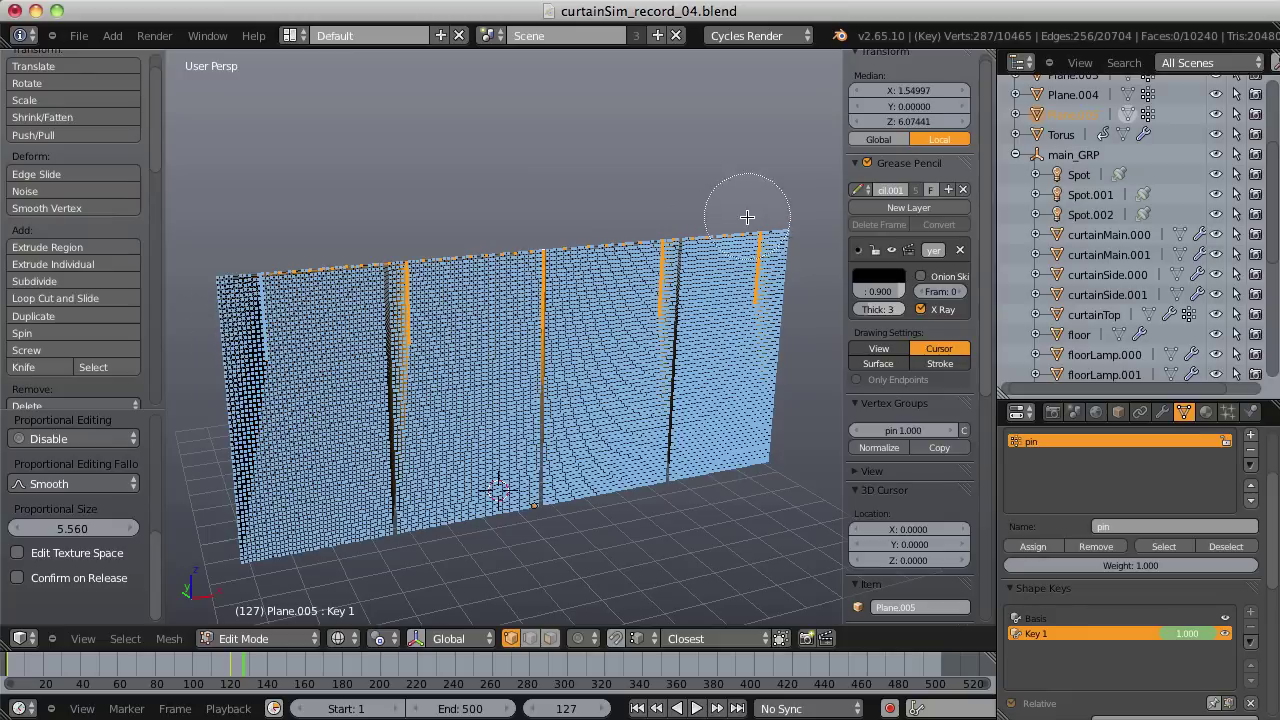
pyautogui.moveTo(747, 217)
pyautogui.mouseDown(button='middle')
pyautogui.moveTo(790, 300)
pyautogui.moveTo(785, 248)
pyautogui.moveTo(759, 232)
pyautogui.mouseUp(button='middle')
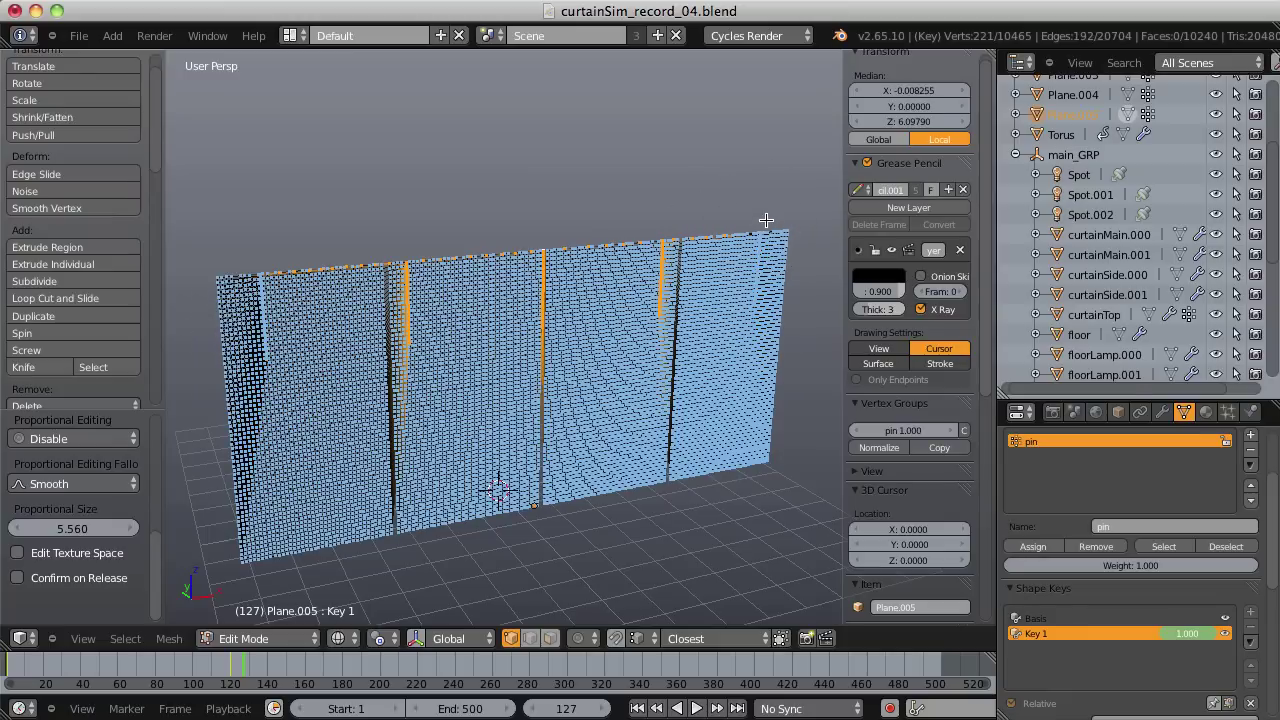
pyautogui.press('s')
pyautogui.press('z')
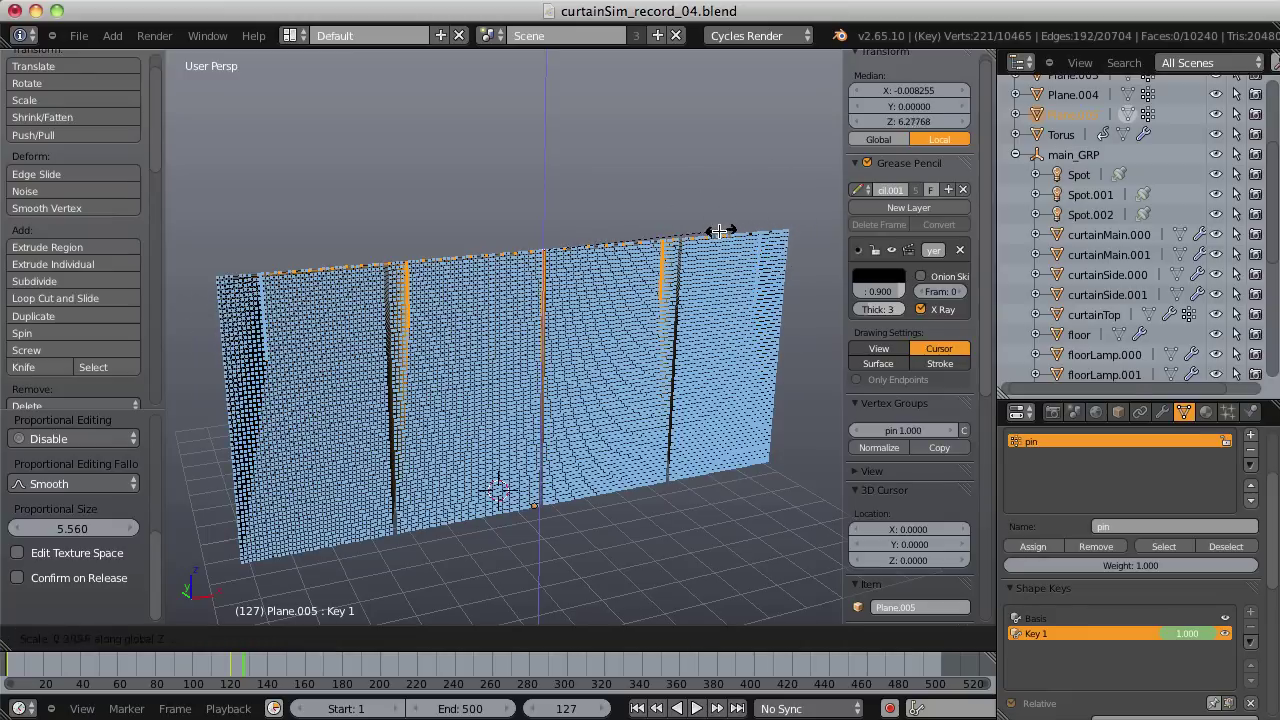
pyautogui.click(706, 236)
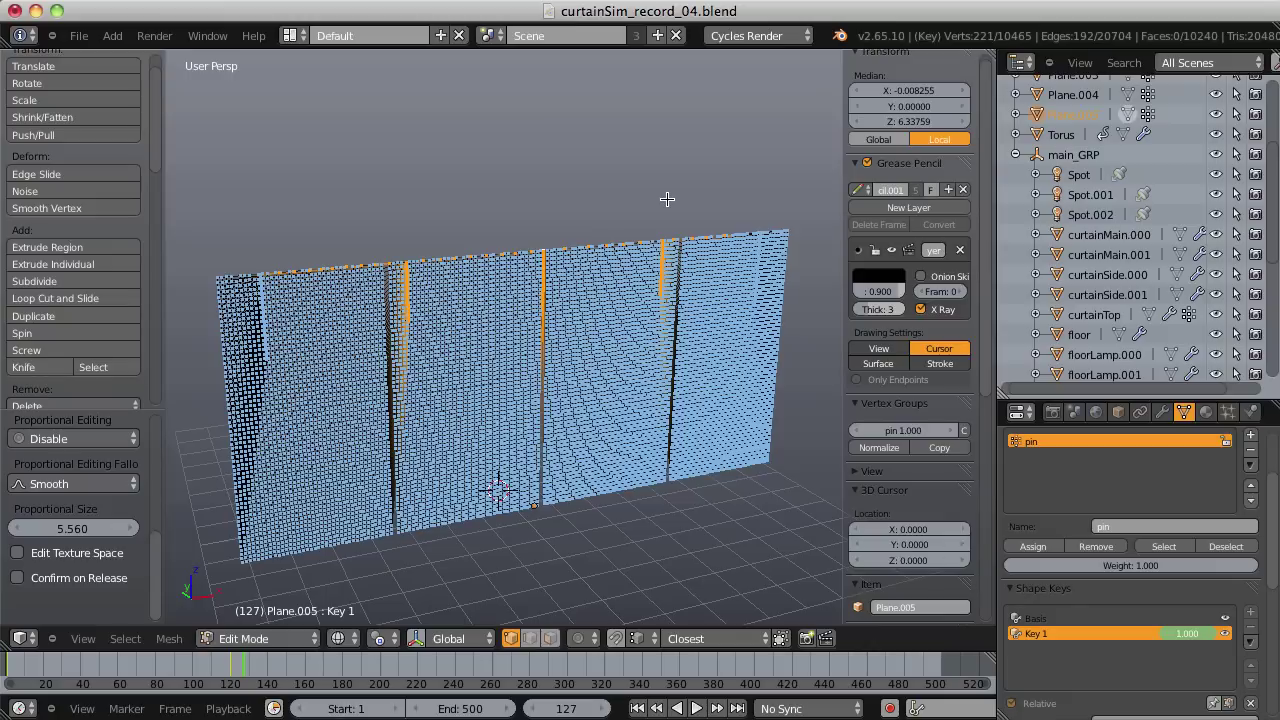
# Deselect the two inner seams and shorten the middle seam the most along Z.
pyautogui.press('c')
pyautogui.moveTo(405, 295); pyautogui.dragTo(342, 270, button='middle')
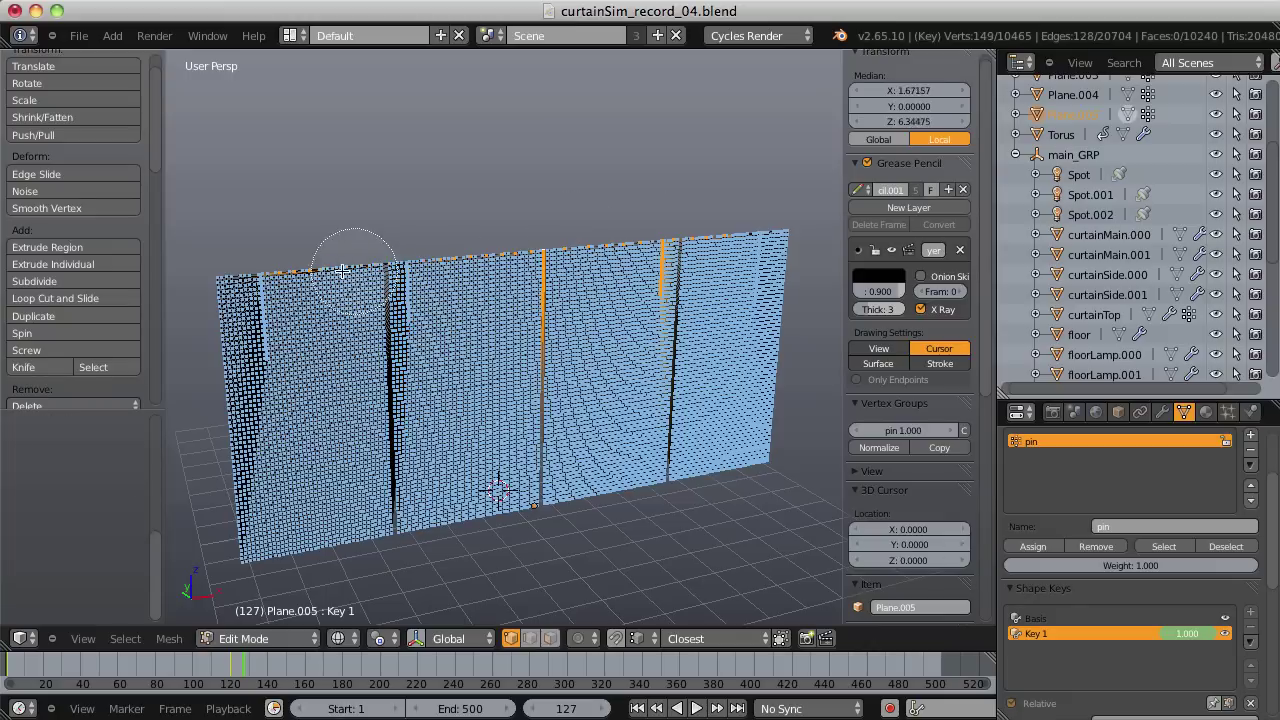
pyautogui.moveTo(677, 229); pyautogui.dragTo(672, 420, button='middle')
pyautogui.press('Escape')
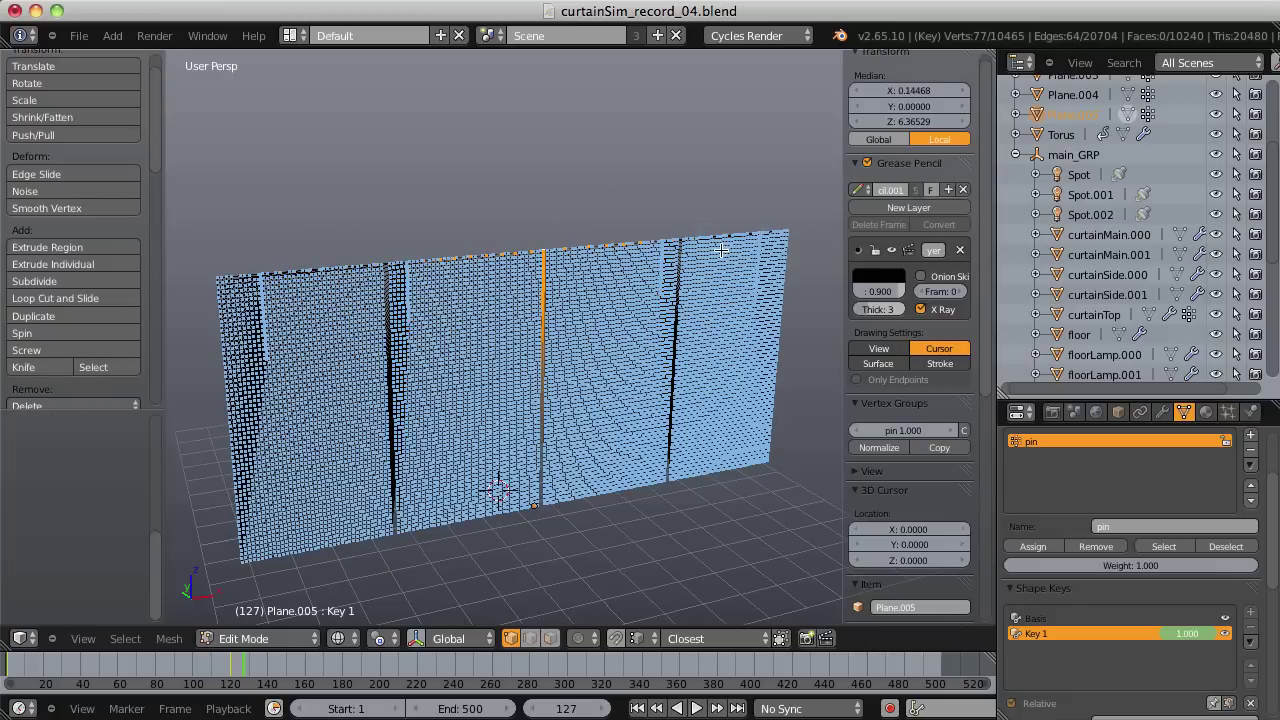
pyautogui.press('s')
pyautogui.press('z')
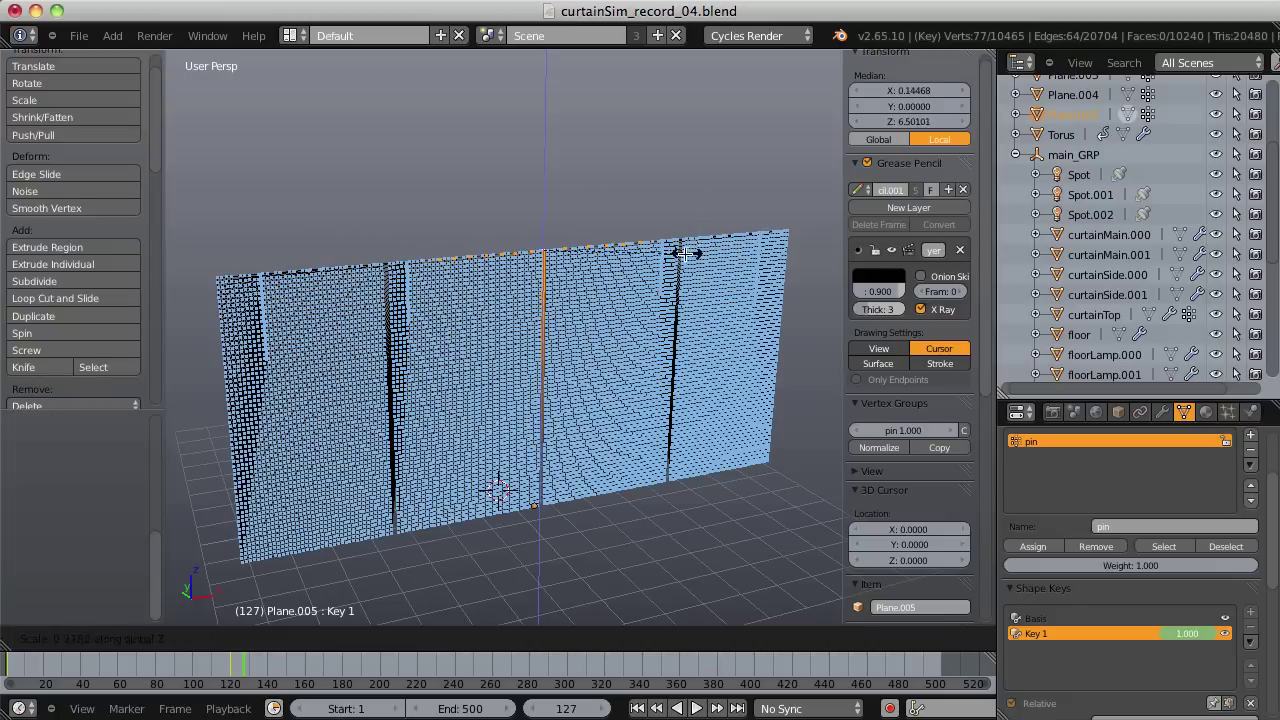
pyautogui.click(651, 261)
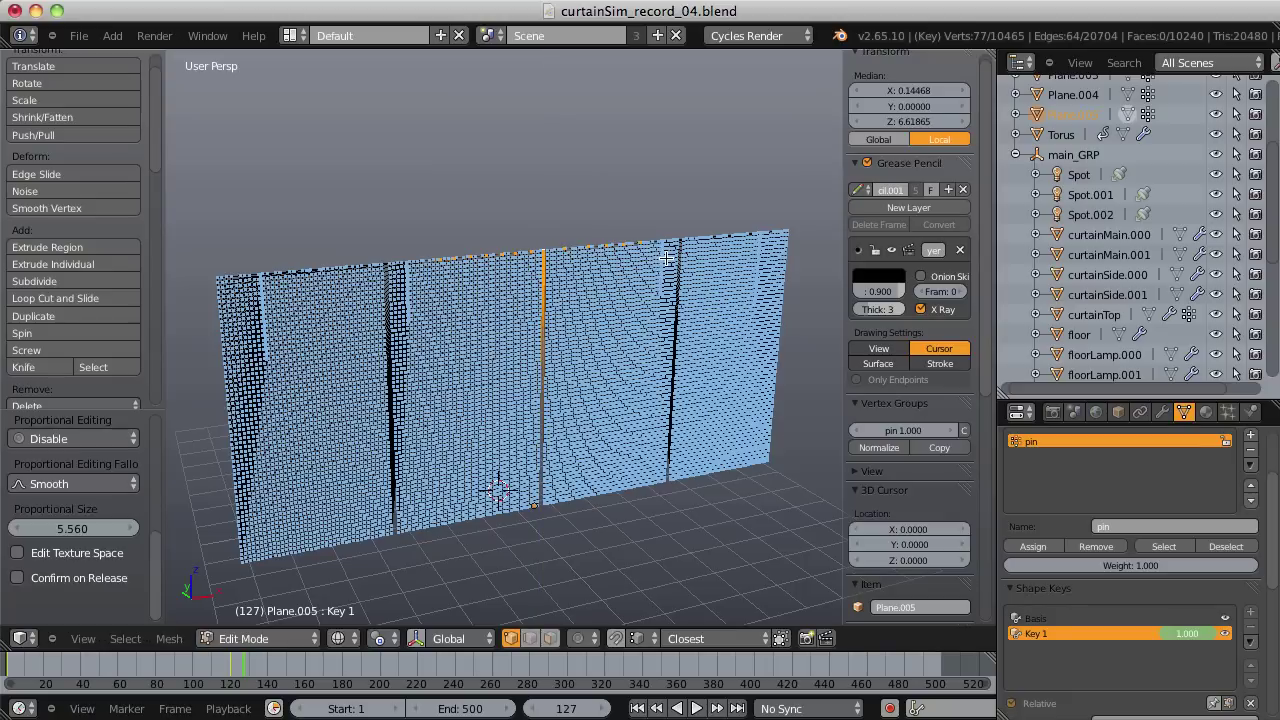
# Sketch the intended swag curve across the curtain with grease pencil, then delete it.
pyautogui.moveTo(244, 362)
pyautogui.mouseDown()
pyautogui.moveTo(268, 399)
pyautogui.moveTo(316, 408)
pyautogui.moveTo(366, 371)
pyautogui.mouseUp()
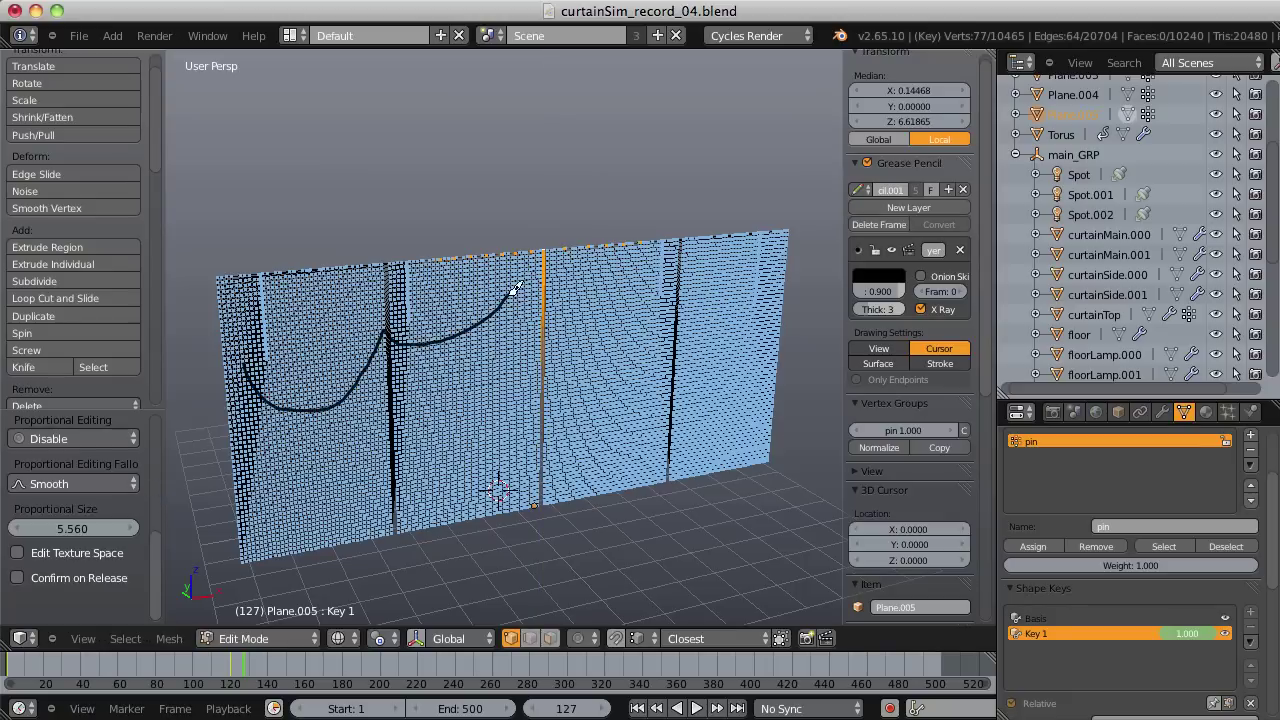
pyautogui.moveTo(540, 283)
pyautogui.mouseDown()
pyautogui.moveTo(579, 318)
pyautogui.moveTo(668, 296)
pyautogui.moveTo(693, 351)
pyautogui.moveTo(790, 363)
pyautogui.mouseUp()
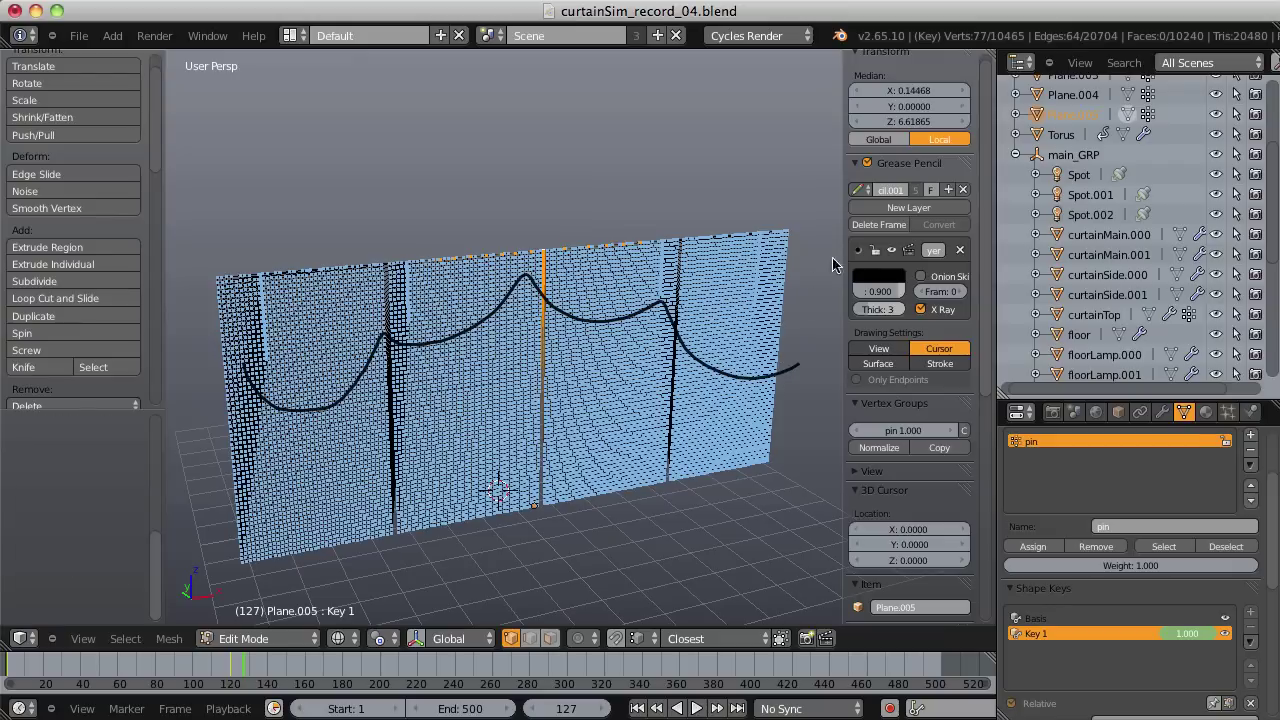
pyautogui.click(879, 224)
# Return the curtain to Object Mode, rewind to frame 1, and restore solid shading.
pyautogui.press('Tab')
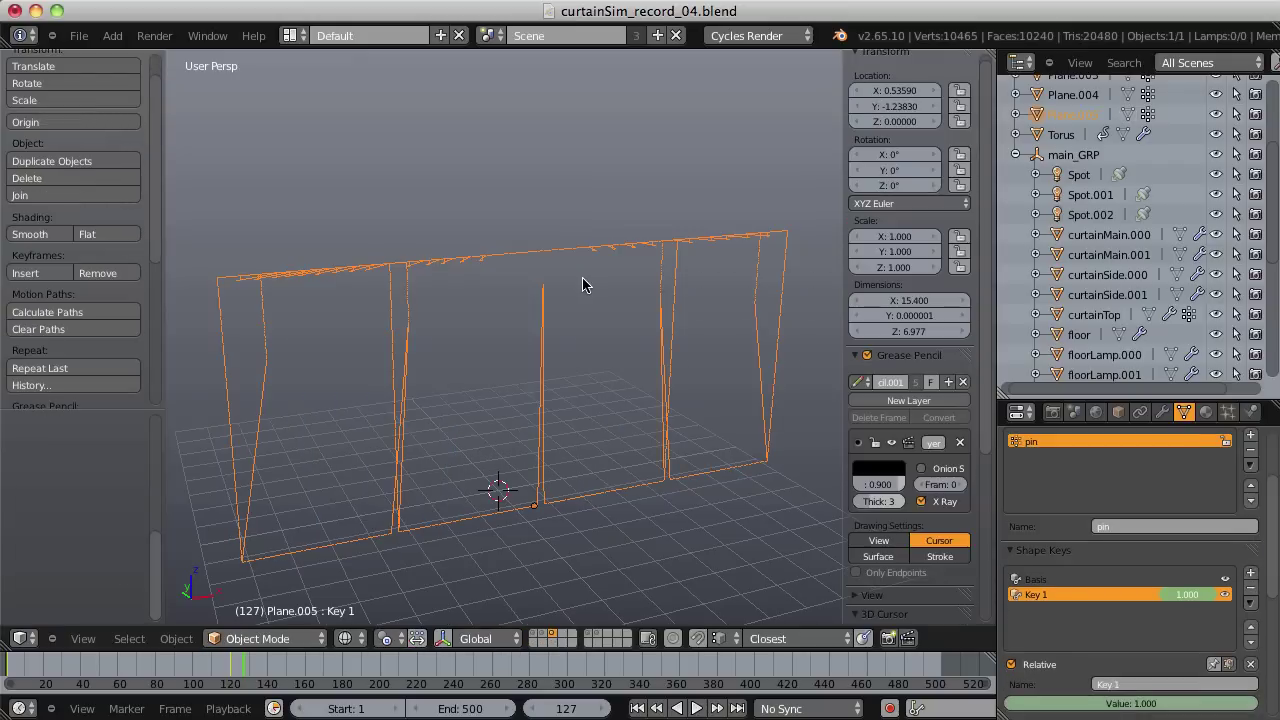
pyautogui.moveTo(235, 677); pyautogui.dragTo(263, 680)
pyautogui.click(638, 708)
pyautogui.press('z')
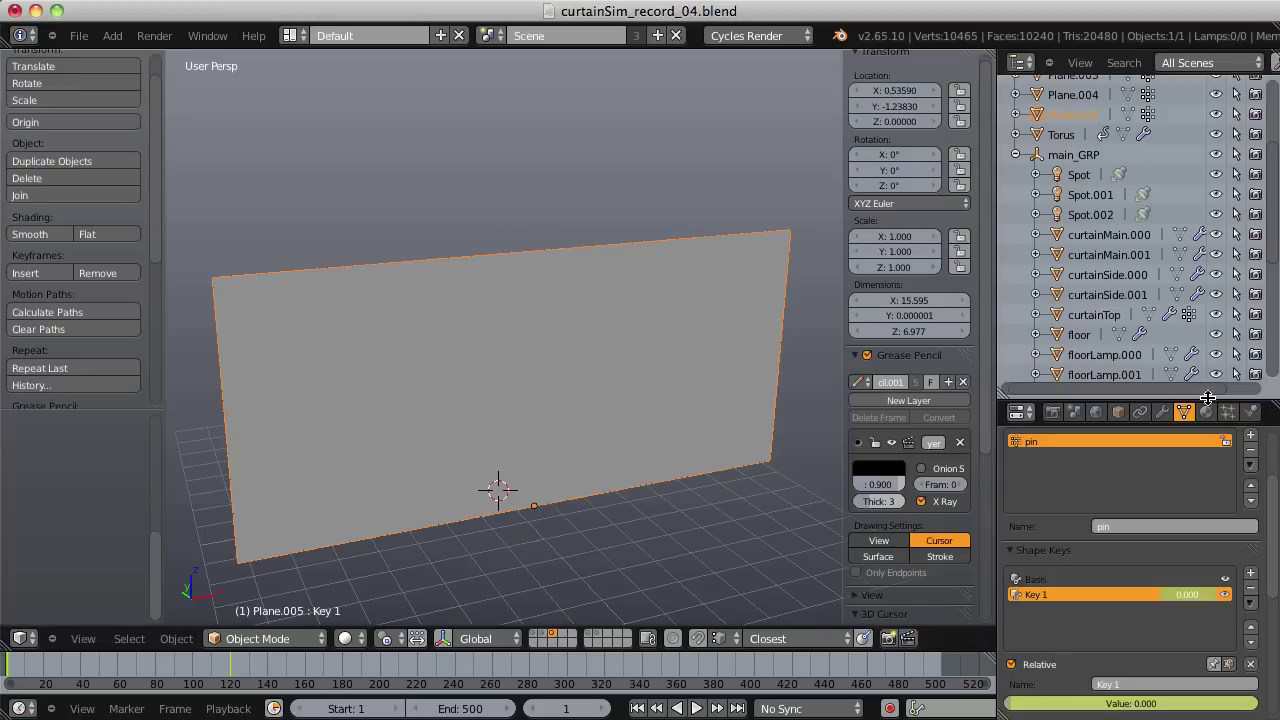
# Add cloth physics with pinning to the 'pin' vertex group and enable Self Collision.
pyautogui.click(1252, 412)
pyautogui.click(1074, 522)
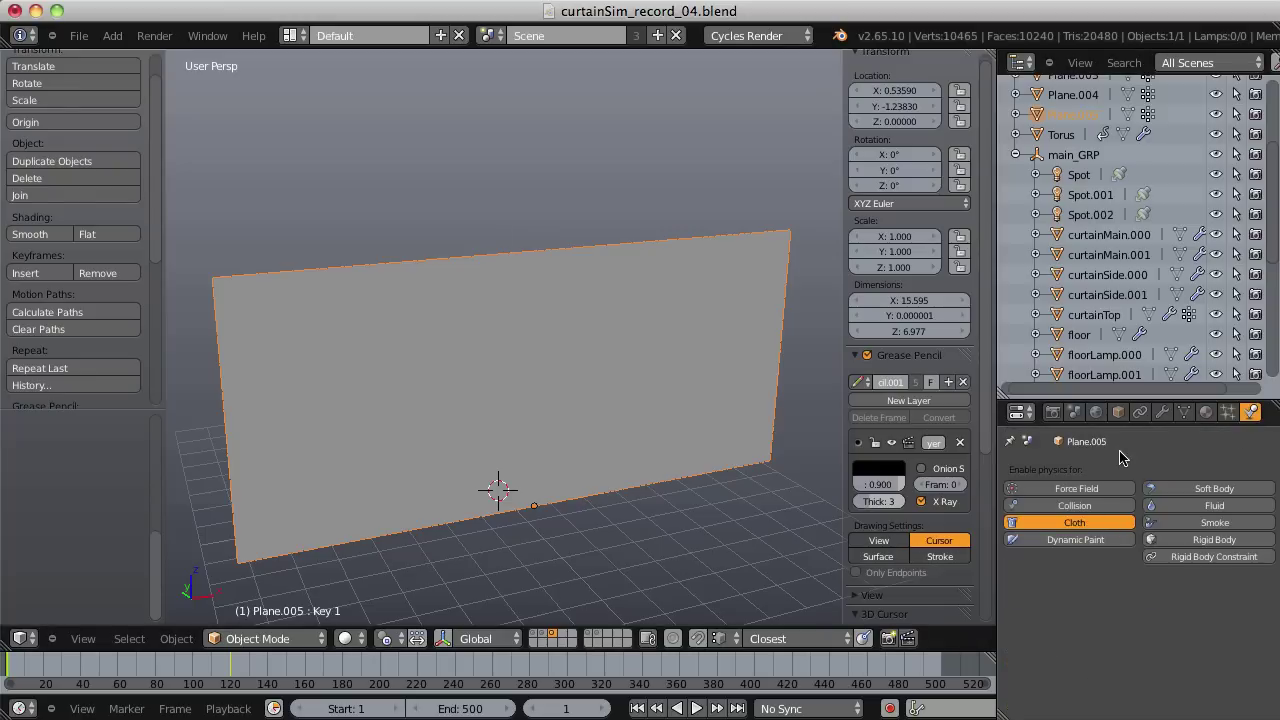
pyautogui.scroll(-3, 1180, 490)
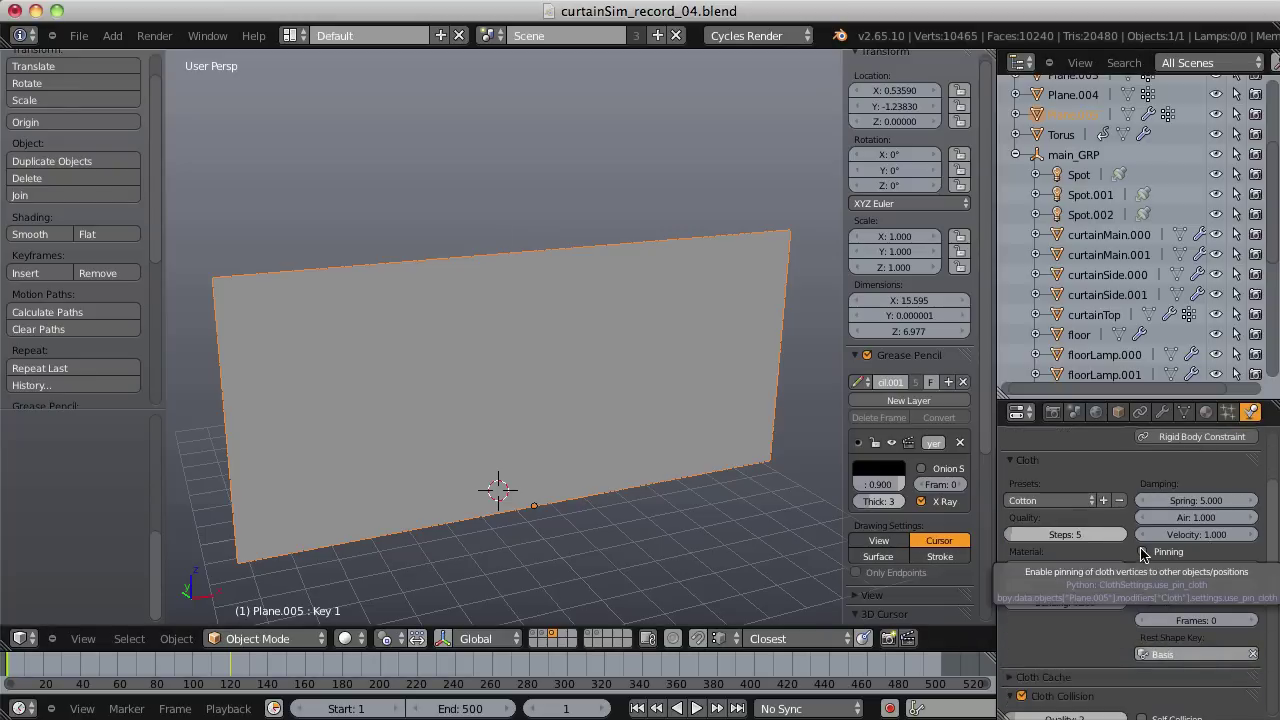
pyautogui.click(1186, 556)
pyautogui.click(1188, 567)
pyautogui.write('pin')
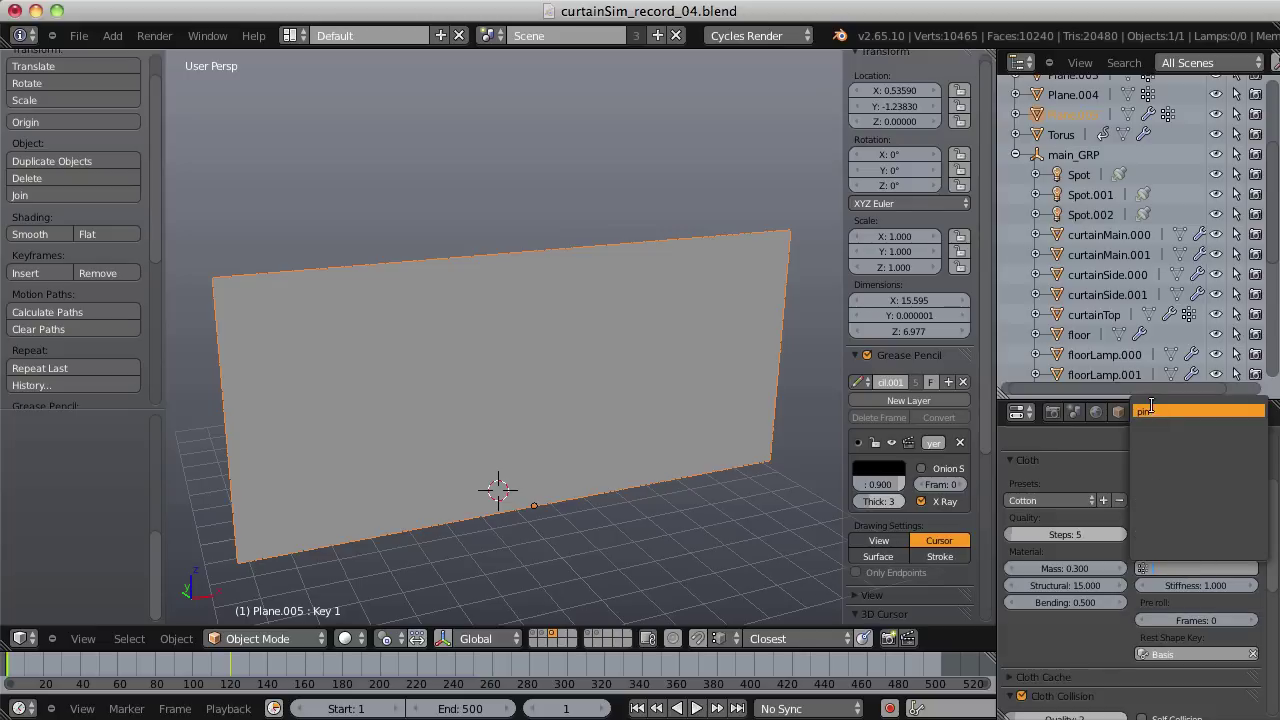
pyautogui.press('Return')
pyautogui.scroll(-3, 1176, 520)
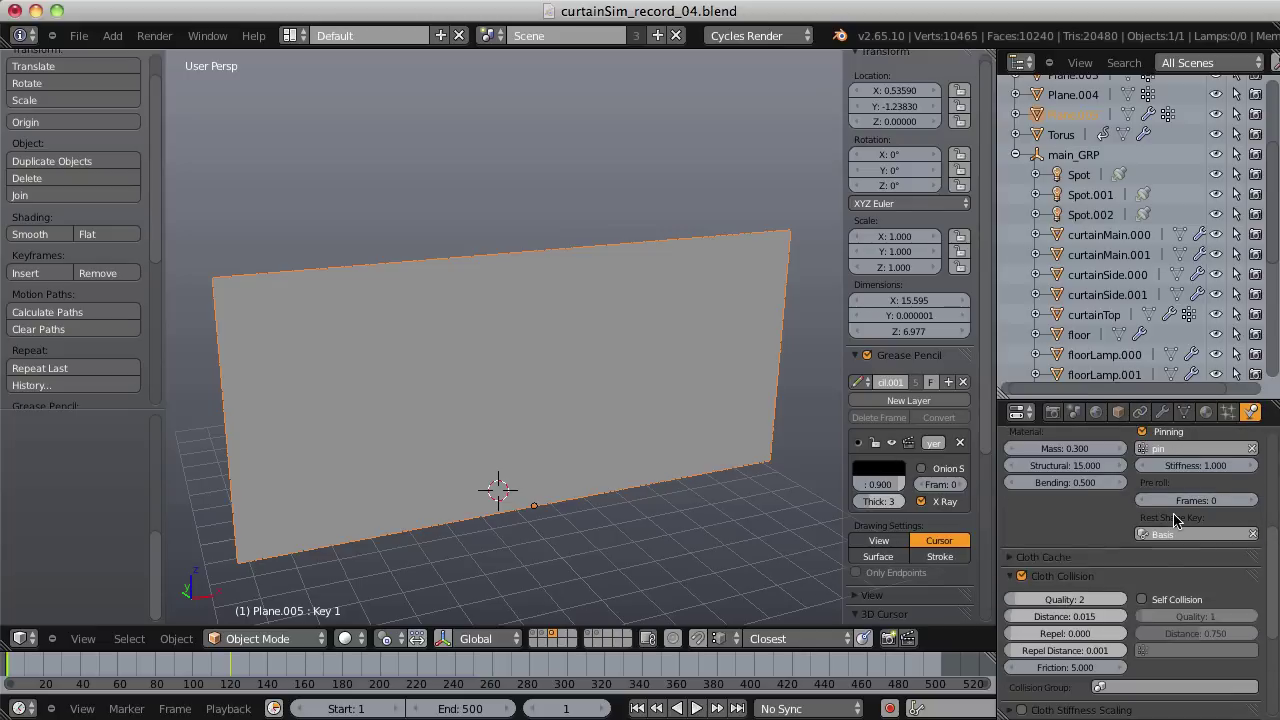
pyautogui.click(1142, 599)
pyautogui.moveTo(649, 396); pyautogui.dragTo(608, 369, button='middle')
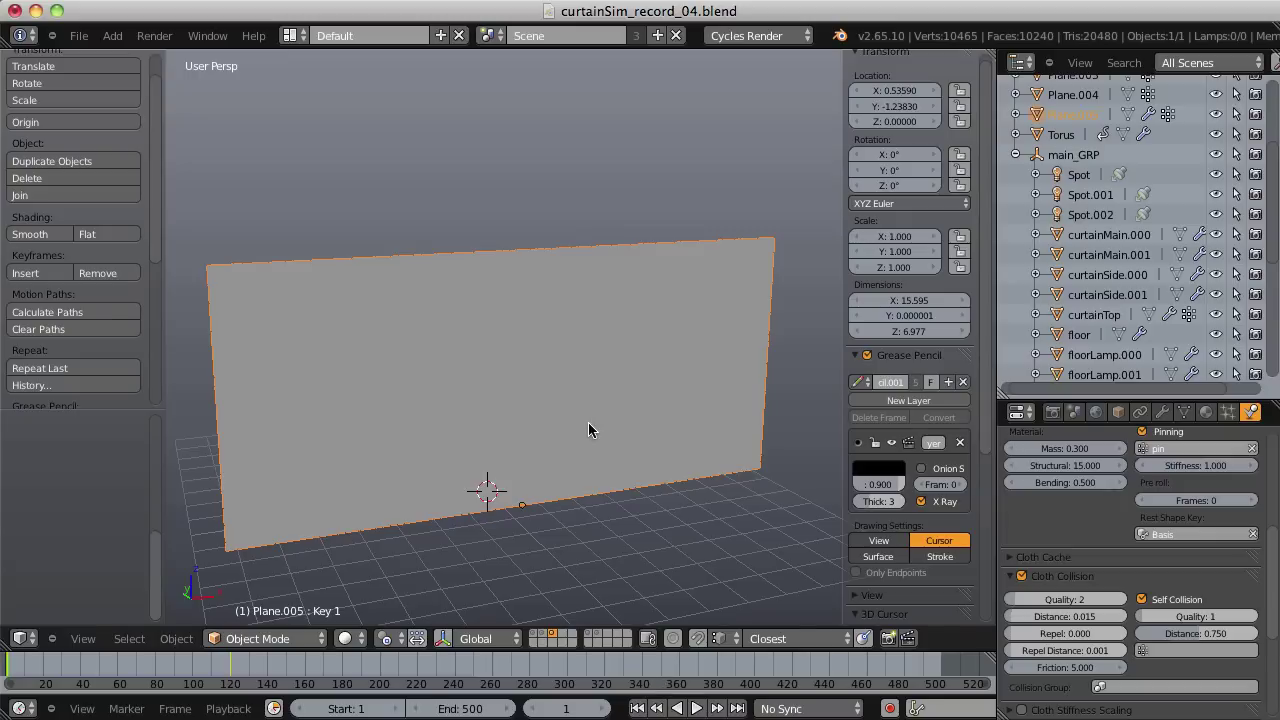
# Play the cloth simulation, stop at frame 146, and inspect the drape from the side.
pyautogui.hotkey('alt', 'a')
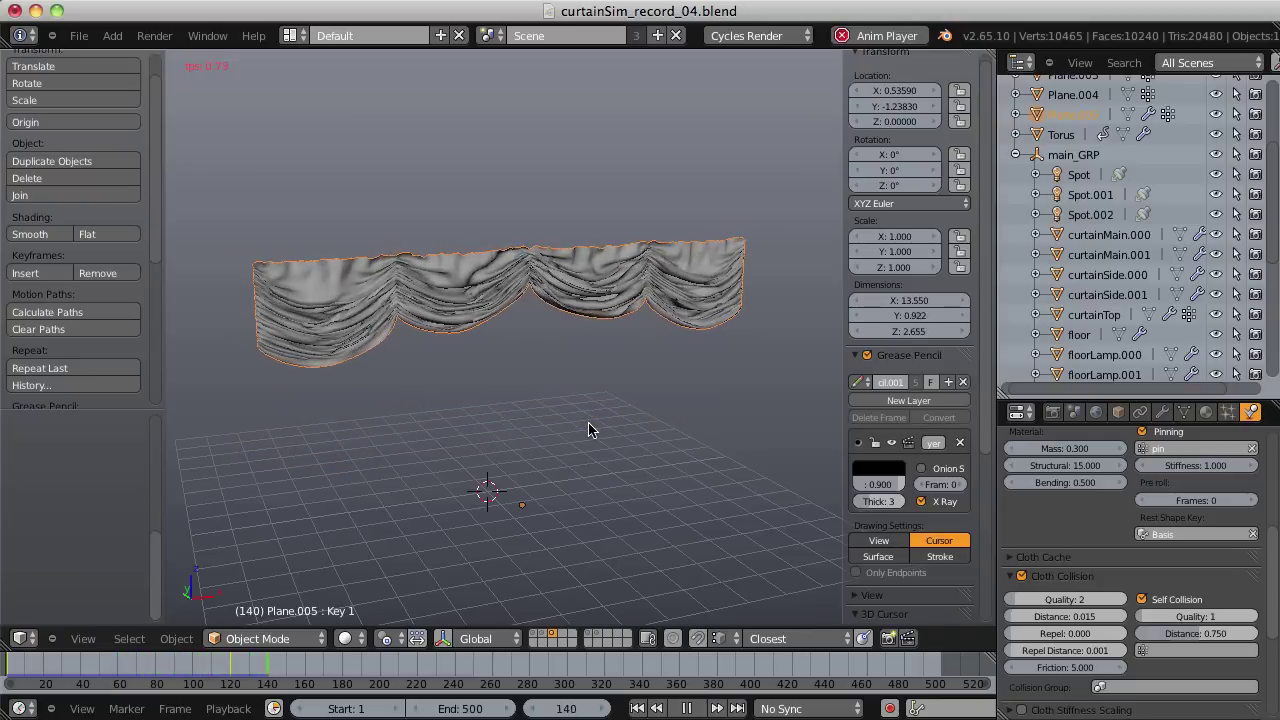
pyautogui.hotkey('alt', 'a')
pyautogui.scroll(5, 727, 298)
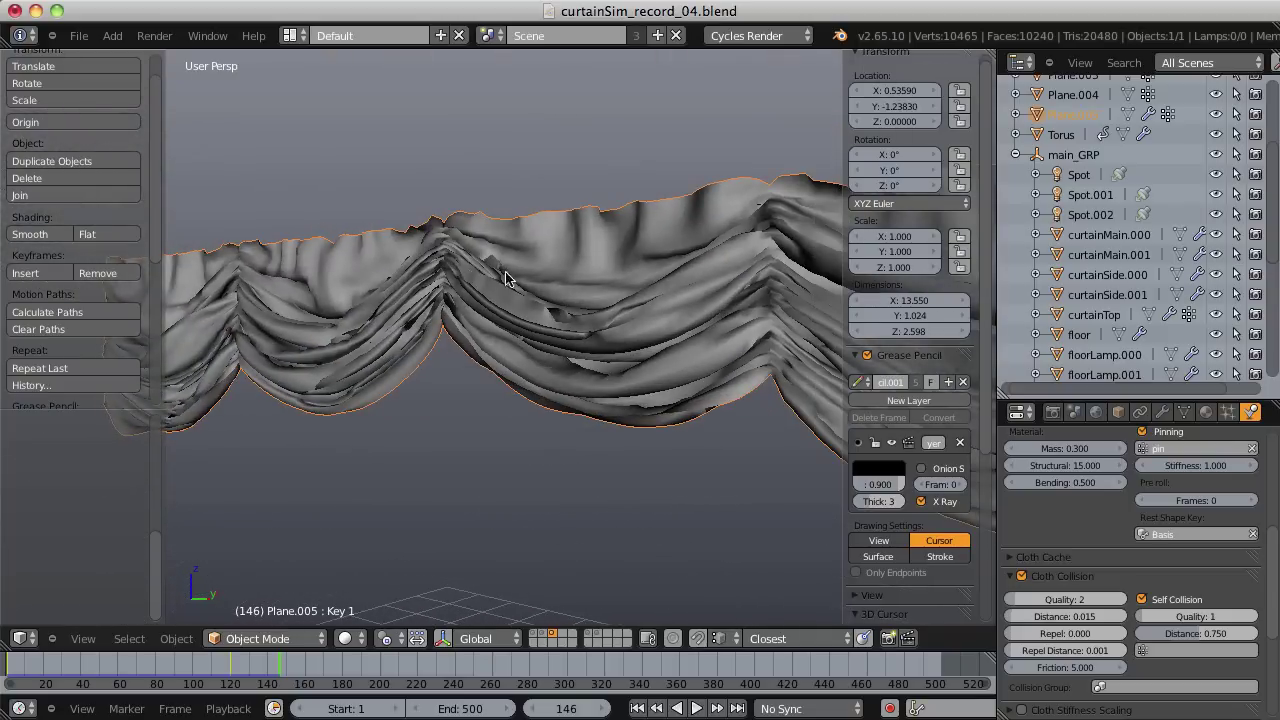
pyautogui.moveTo(451, 248); pyautogui.dragTo(500, 354, button='middle')
pyautogui.scroll(2, 670, 280)
pyautogui.scroll(2, 540, 347)
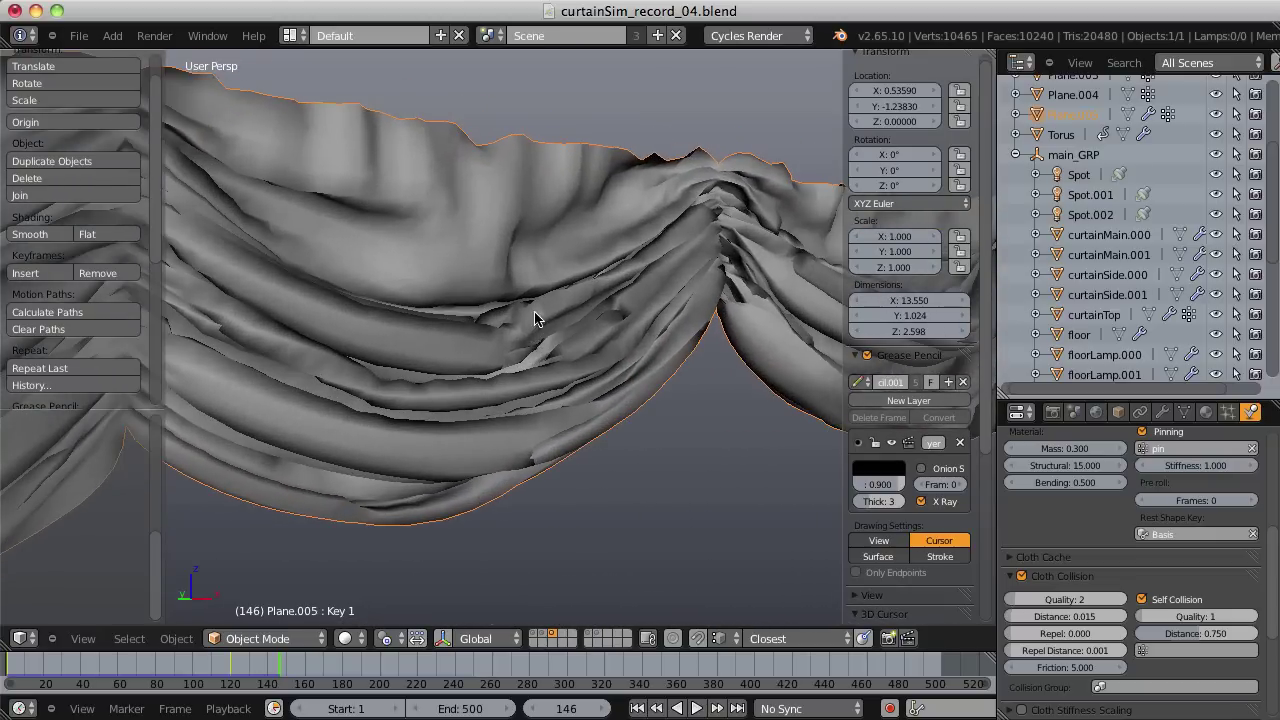
pyautogui.scroll(5, 535, 318)
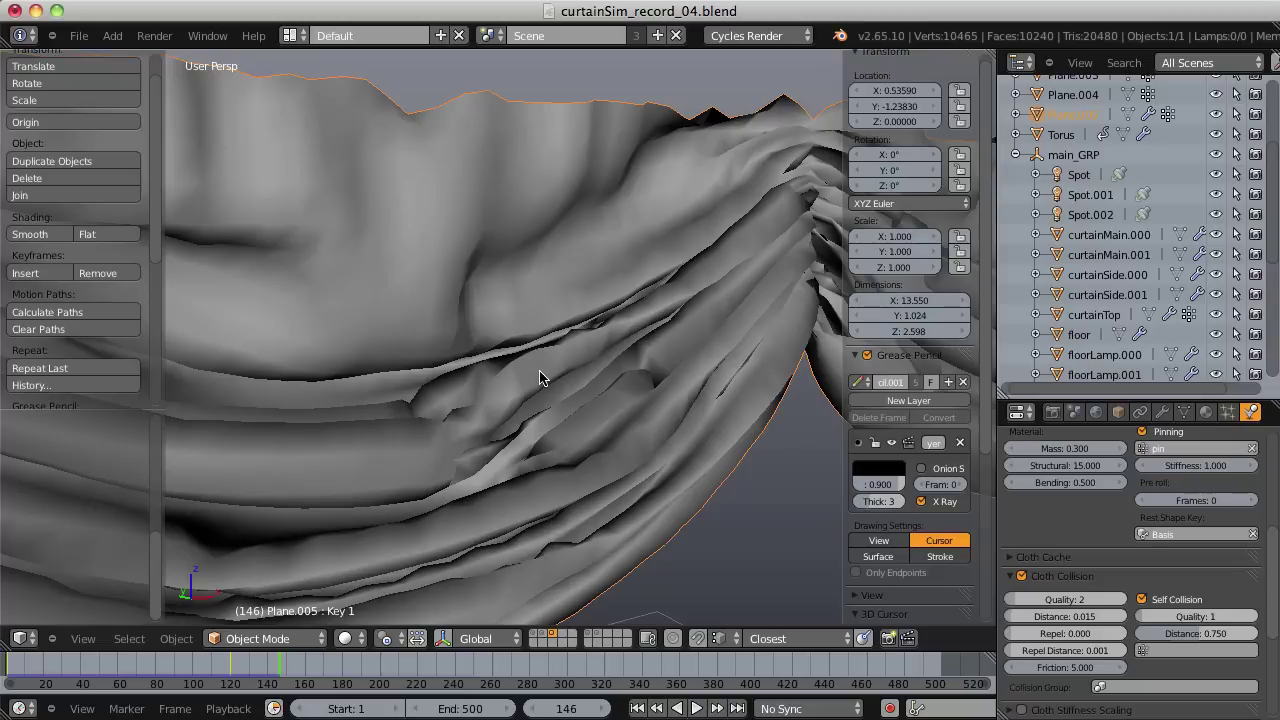
# Add a Subdivision Surface modifier after Cloth, then annotate a fold and erase it.
pyautogui.click(1163, 413)
pyautogui.click(1045, 469)
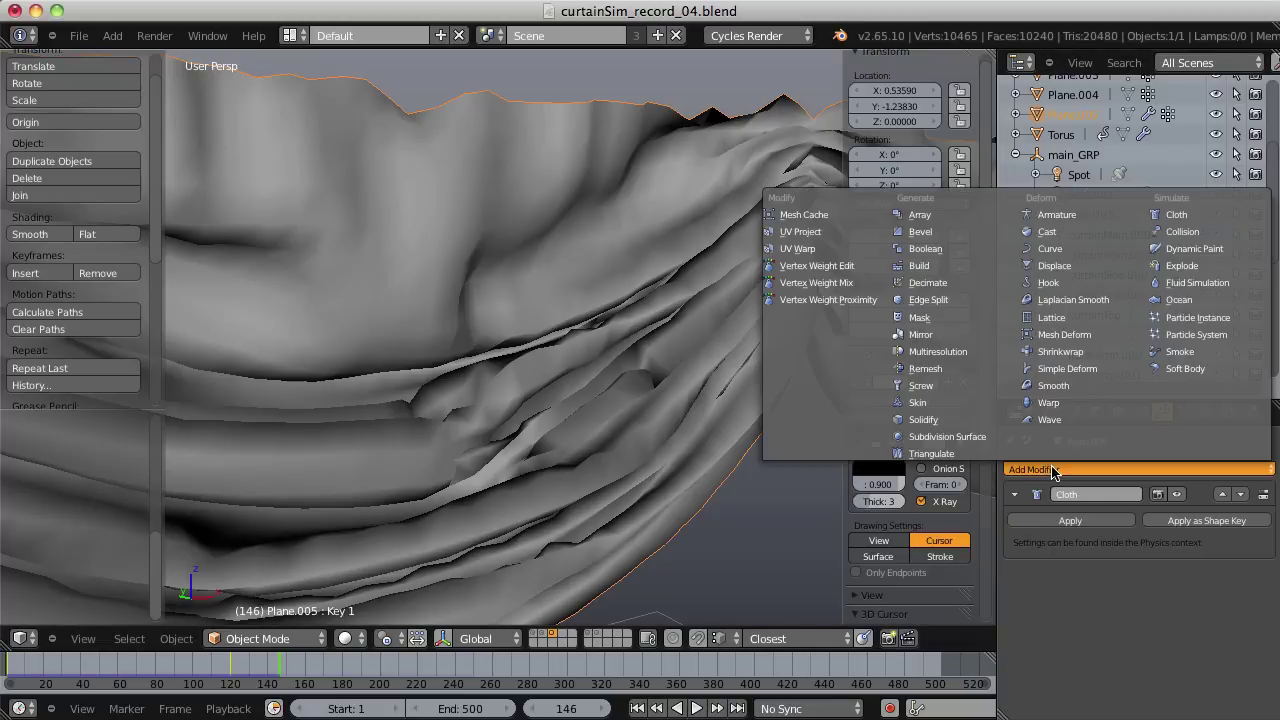
pyautogui.click(968, 437)
pyautogui.scroll(-3, 673, 404)
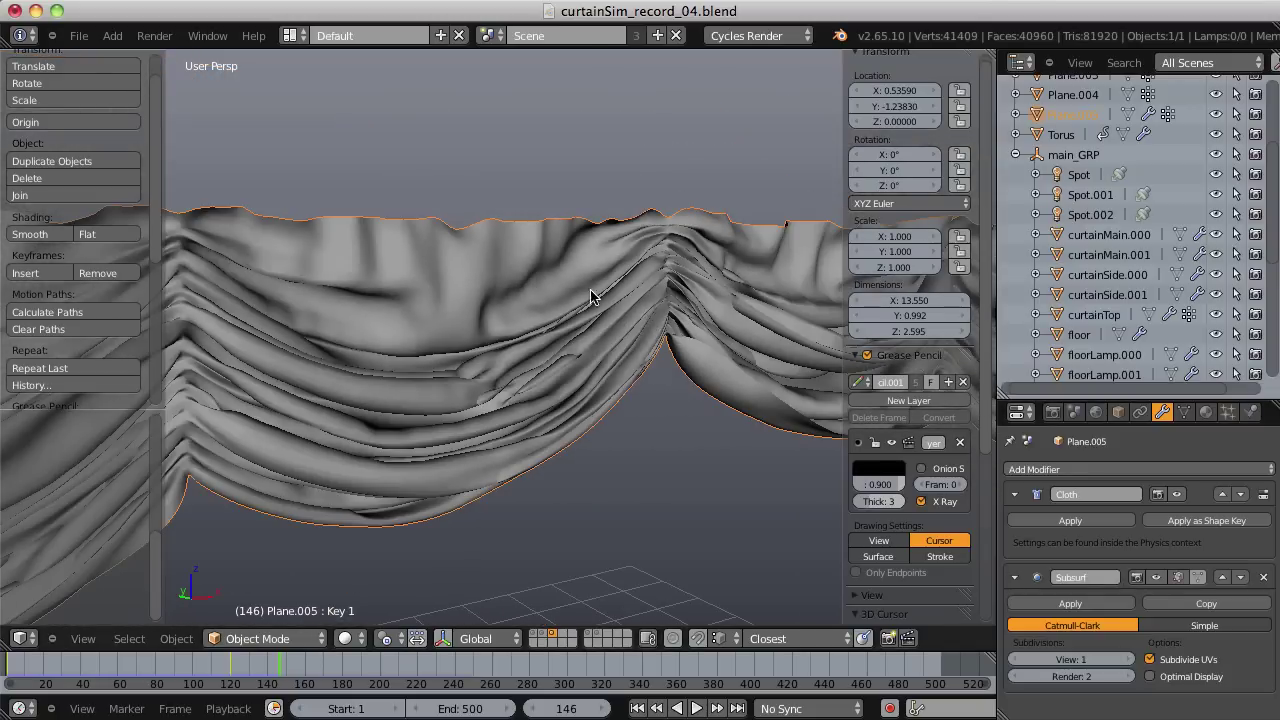
pyautogui.scroll(3, 590, 296)
pyautogui.moveTo(550, 345)
pyautogui.mouseDown()
pyautogui.moveTo(449, 443)
pyautogui.moveTo(500, 357)
pyautogui.moveTo(530, 345)
pyautogui.mouseUp()
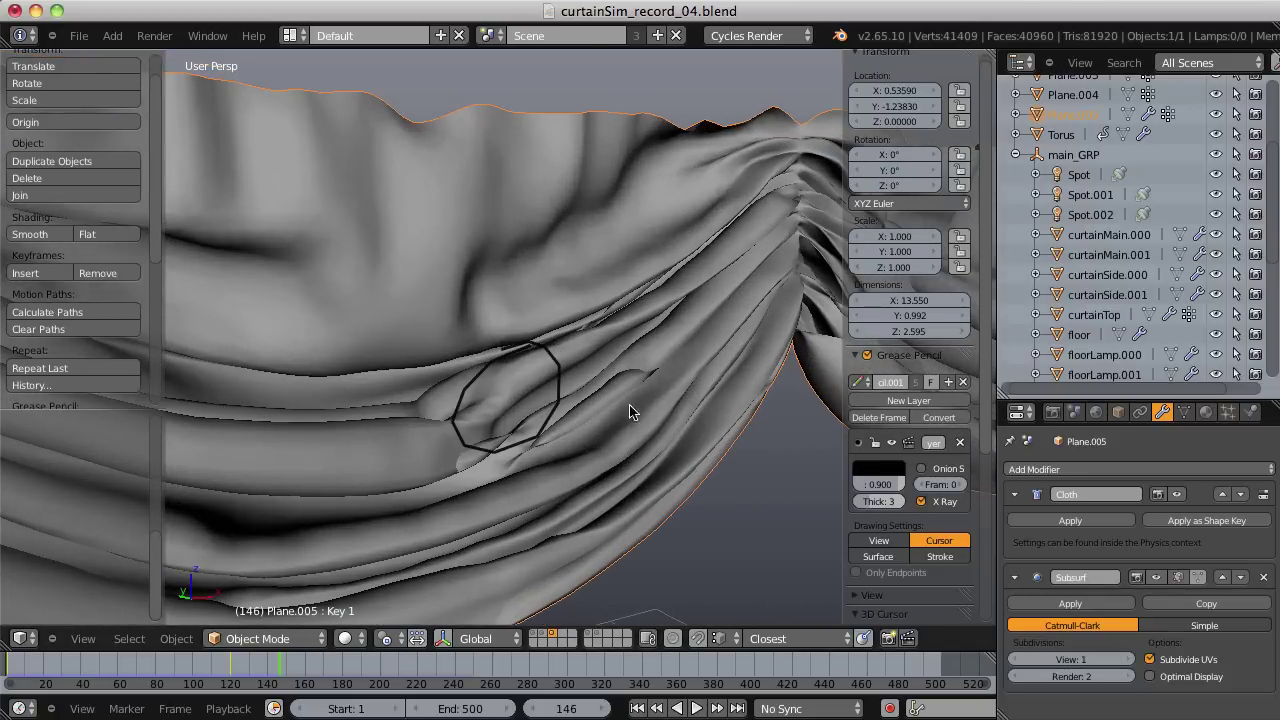
pyautogui.click(879, 417)
pyautogui.scroll(-5, 612, 293)
pyautogui.moveTo(661, 301)
pyautogui.mouseDown(button='middle')
pyautogui.moveTo(543, 335)
pyautogui.moveTo(591, 305)
pyautogui.moveTo(505, 293)
pyautogui.moveTo(682, 292)
pyautogui.mouseUp(button='middle')
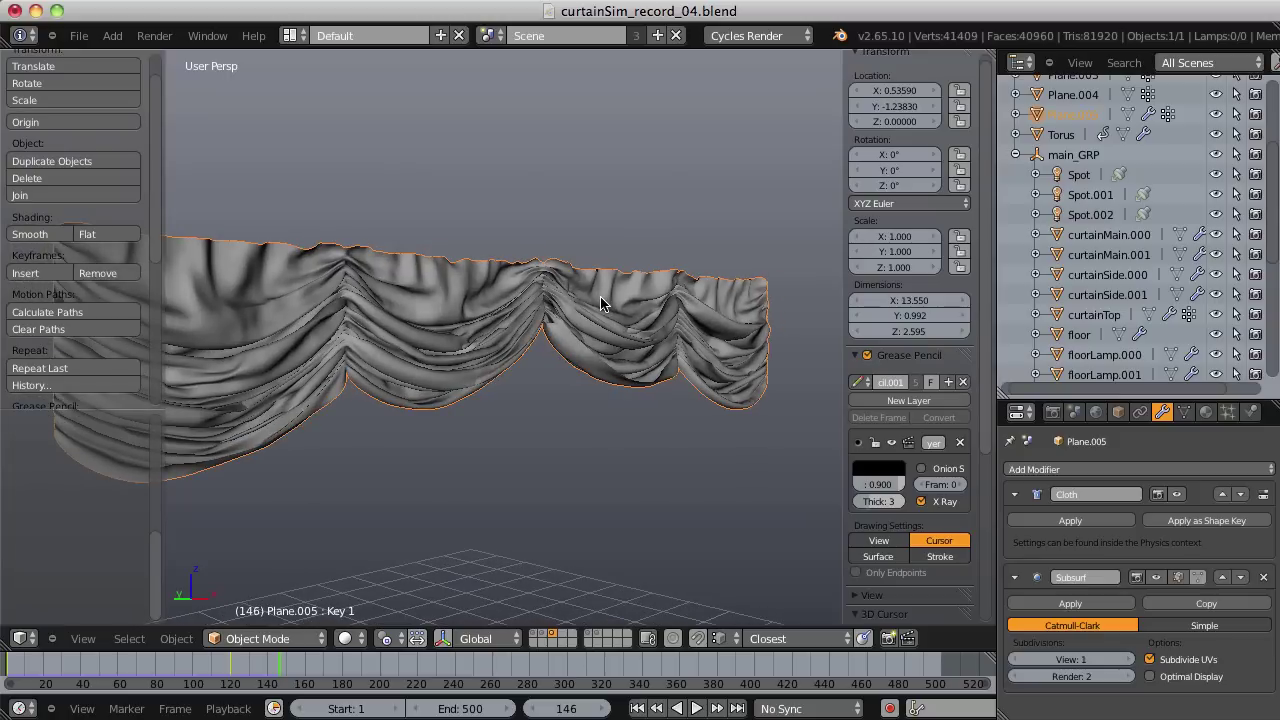
# Rewind to frame 1, show the other layers, and move the Turbulence Field to layer 3.
pyautogui.click(638, 708)
pyautogui.scroll(-5, 576, 383)
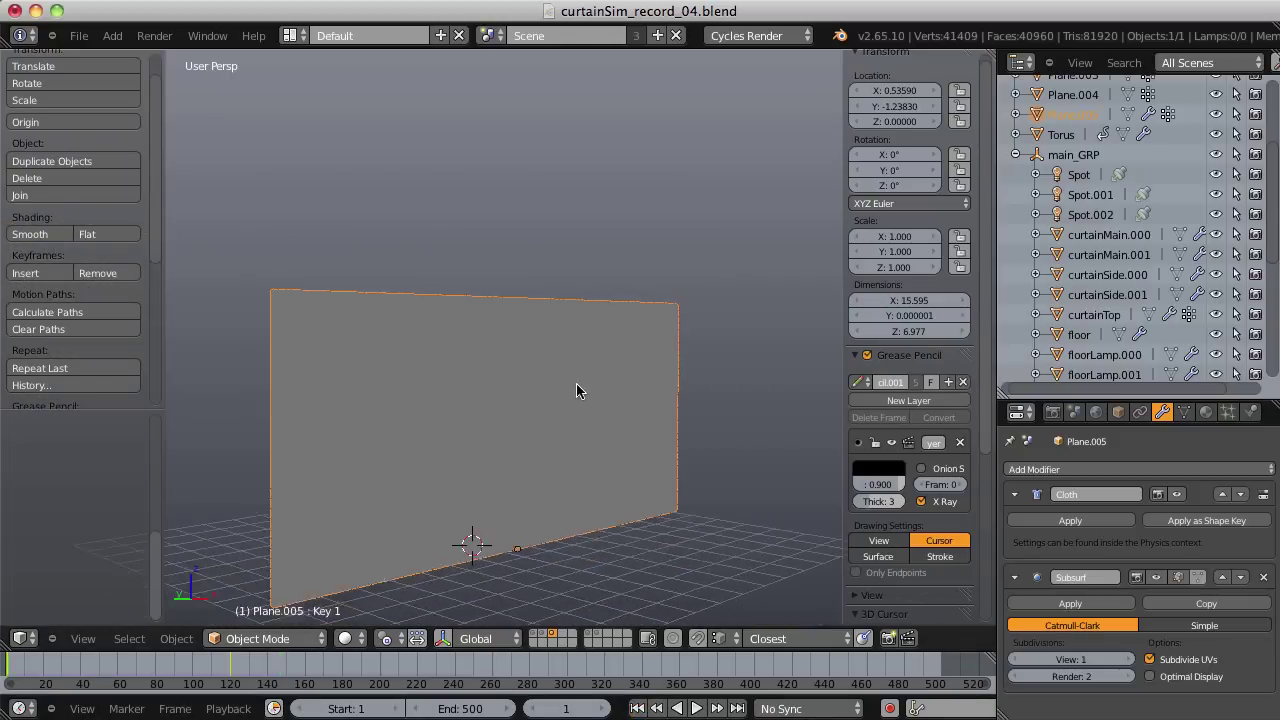
pyautogui.moveTo(576, 383); pyautogui.dragTo(560, 450, button='middle')
pyautogui.scroll(3, 561, 440)
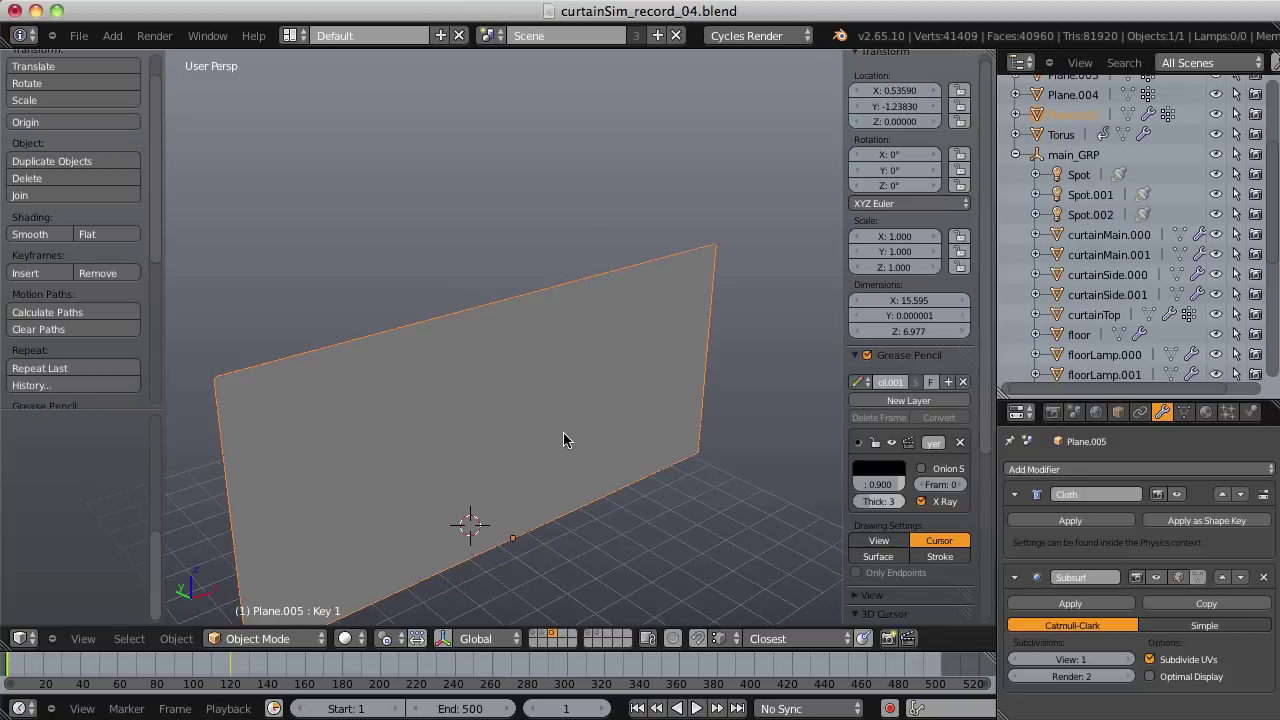
pyautogui.keyDown('shift'); pyautogui.click(535, 634); pyautogui.keyUp('shift')
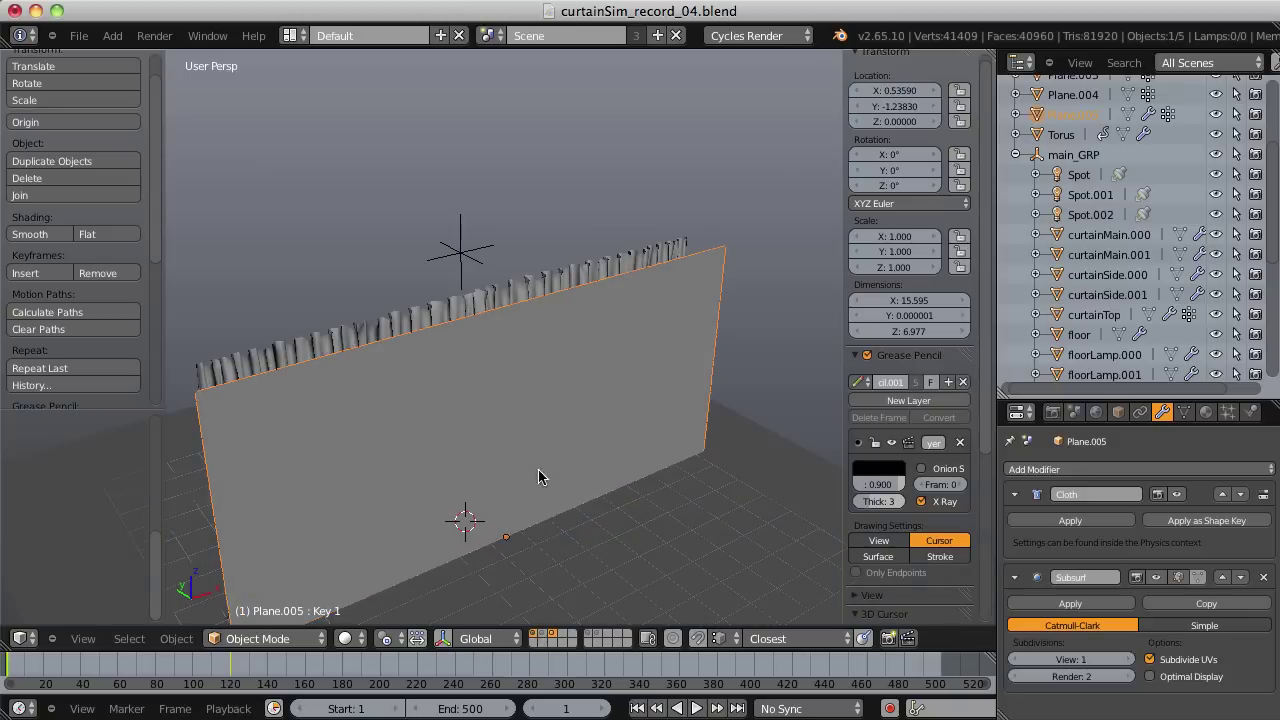
pyautogui.rightClick(458, 252)
pyautogui.press('m')
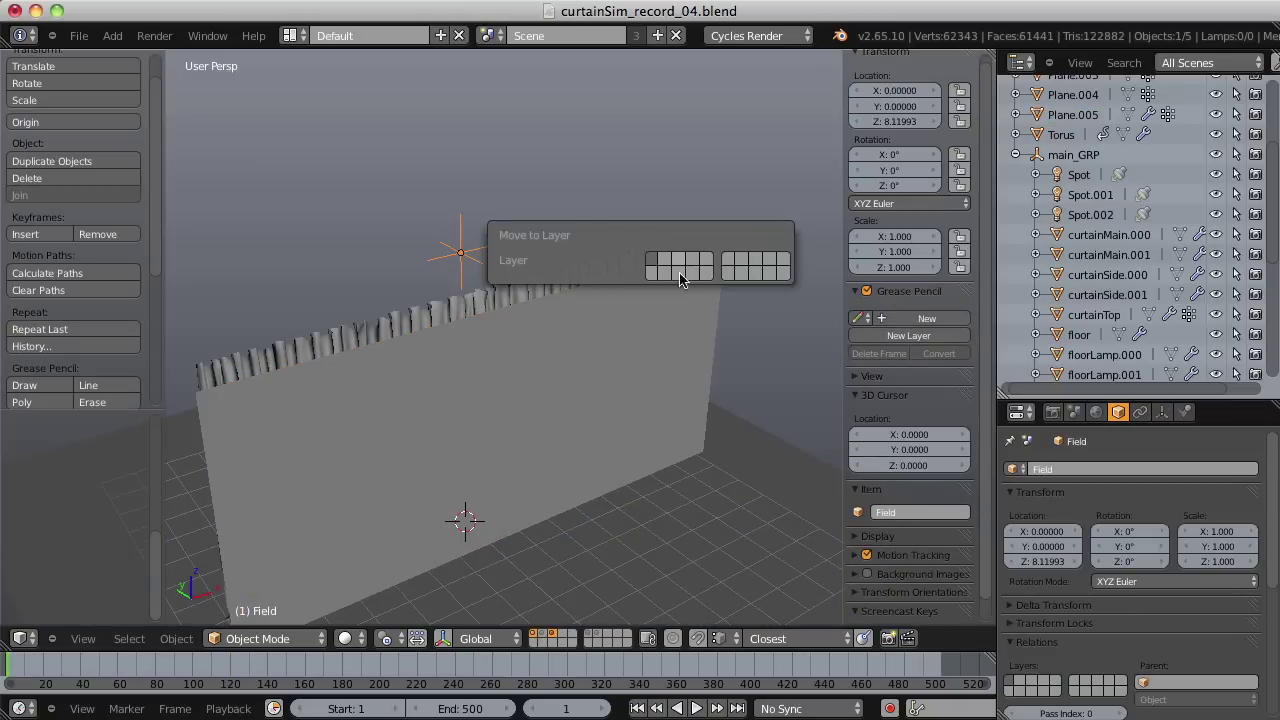
pyautogui.press('3')
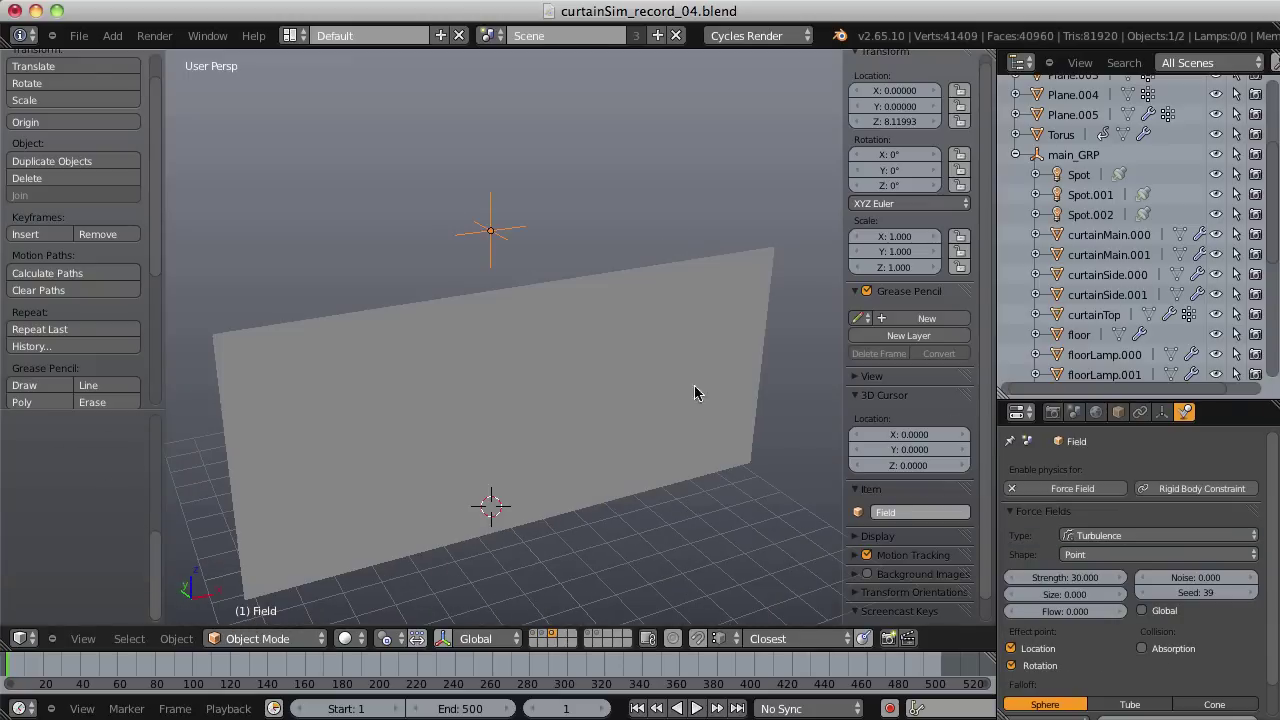
pyautogui.moveTo(626, 363); pyautogui.dragTo(581, 303, button='middle')
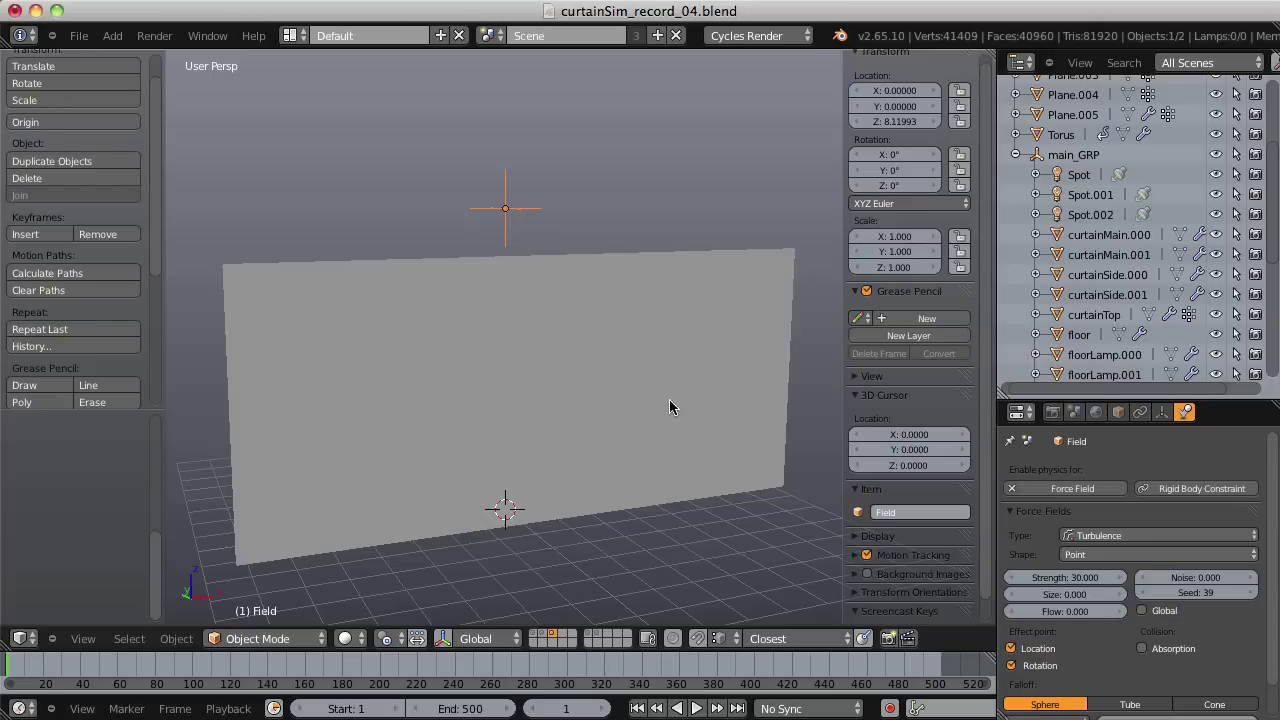
# Reselect the curtain plane and scroll its cloth settings down to Self Collision Distance.
pyautogui.rightClick(760, 336)
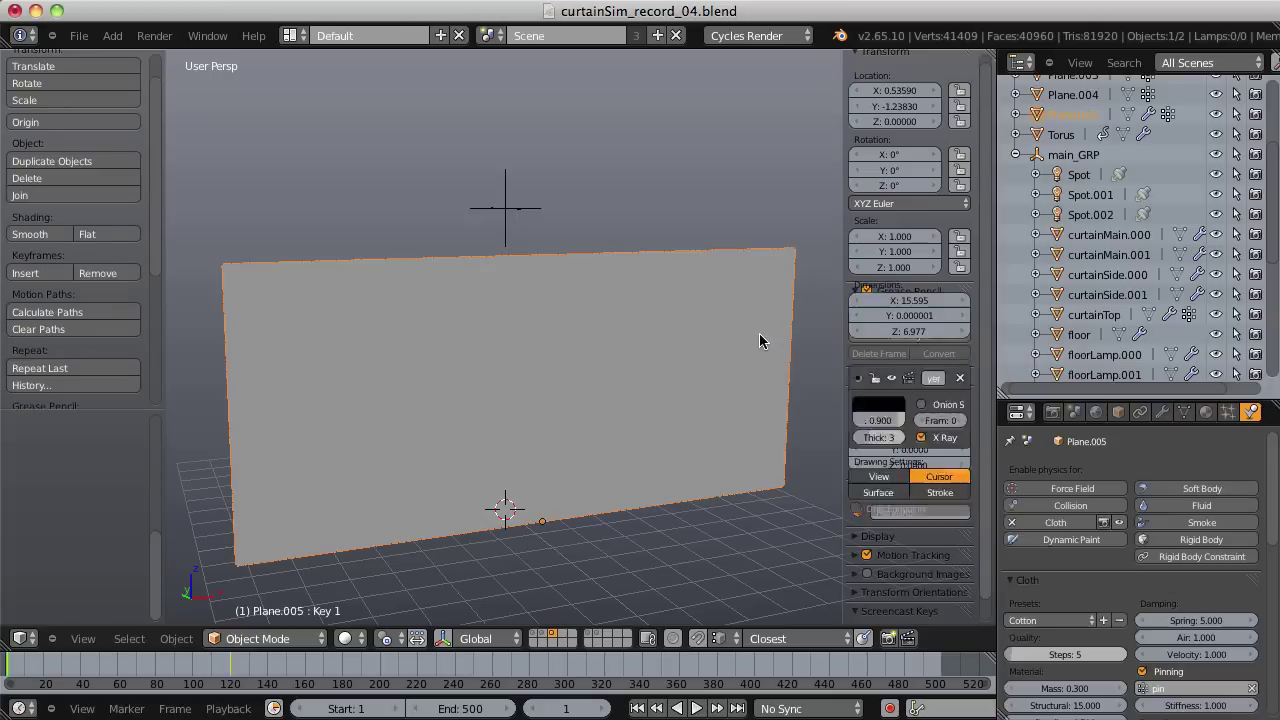
pyautogui.scroll(-10, 1110, 480)
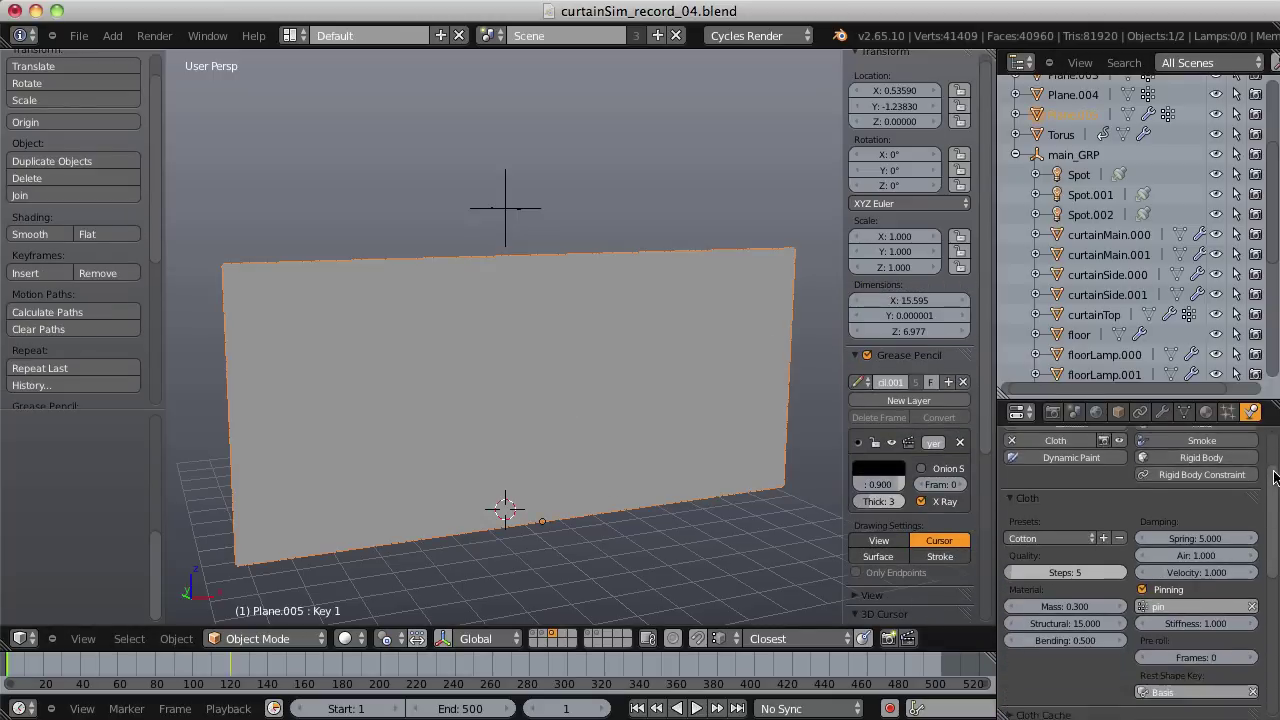
pyautogui.scroll(-1, 1110, 480)
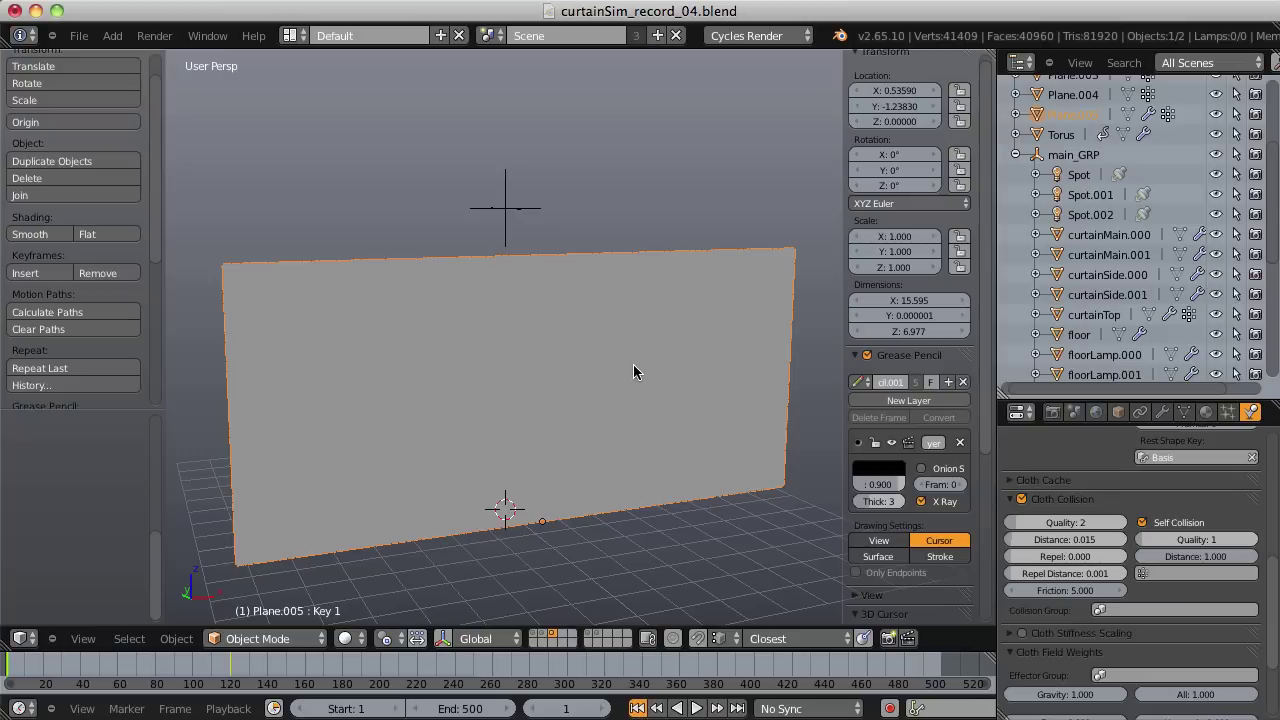
# Replay the turbulent cloth simulation, stop at frame 107, and scrub back to frame 94.
pyautogui.hotkey('alt', 'a')
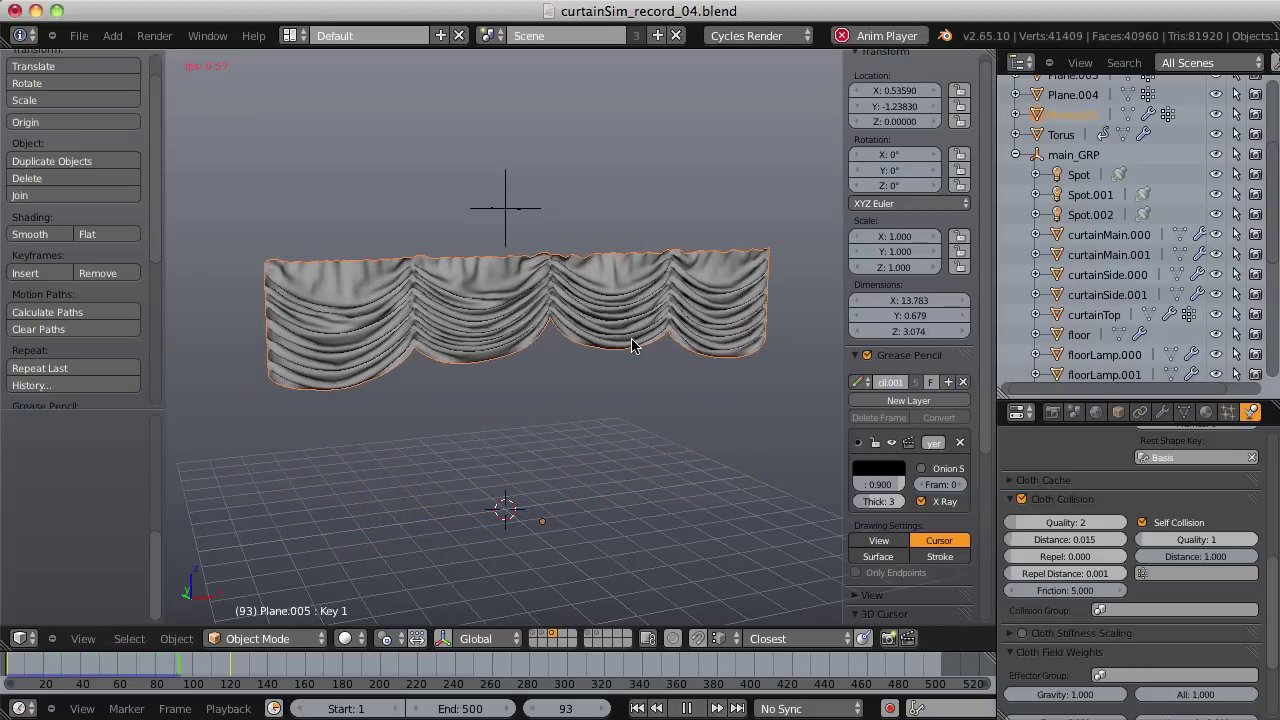
pyautogui.hotkey('alt', 'a')
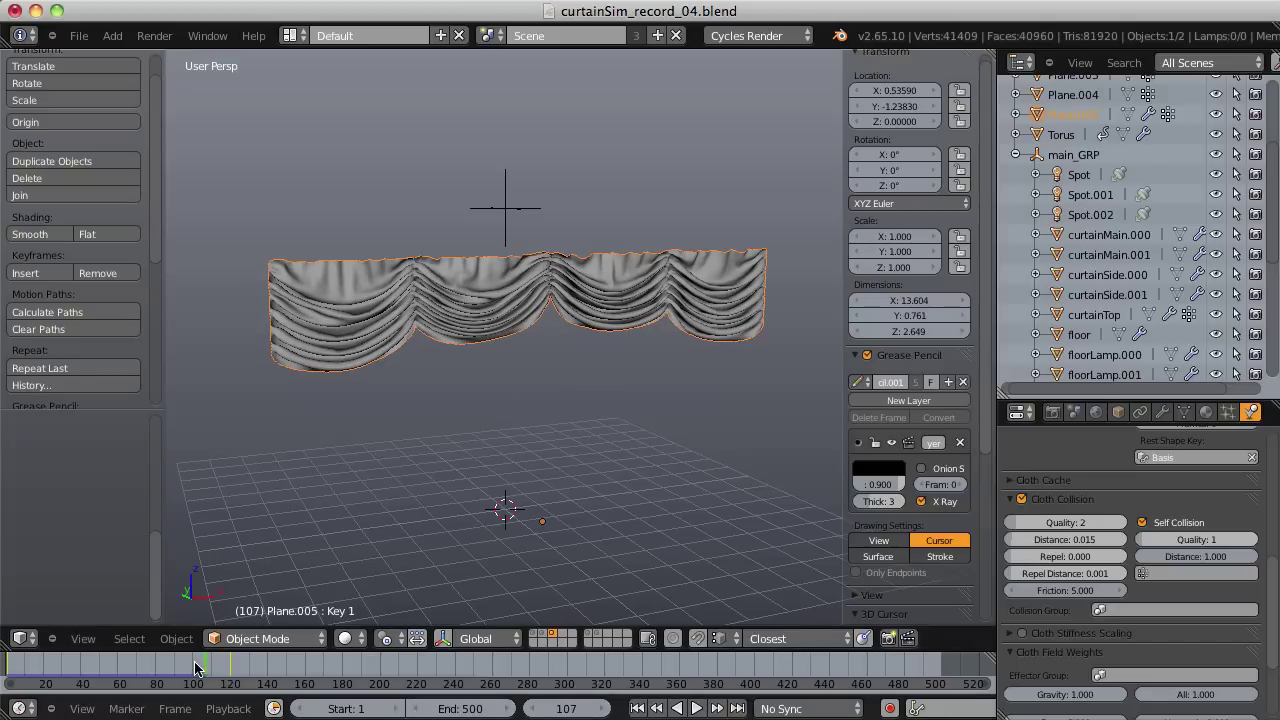
pyautogui.moveTo(188, 665)
pyautogui.mouseDown()
pyautogui.moveTo(118, 670)
pyautogui.moveTo(187, 662)
pyautogui.mouseUp()
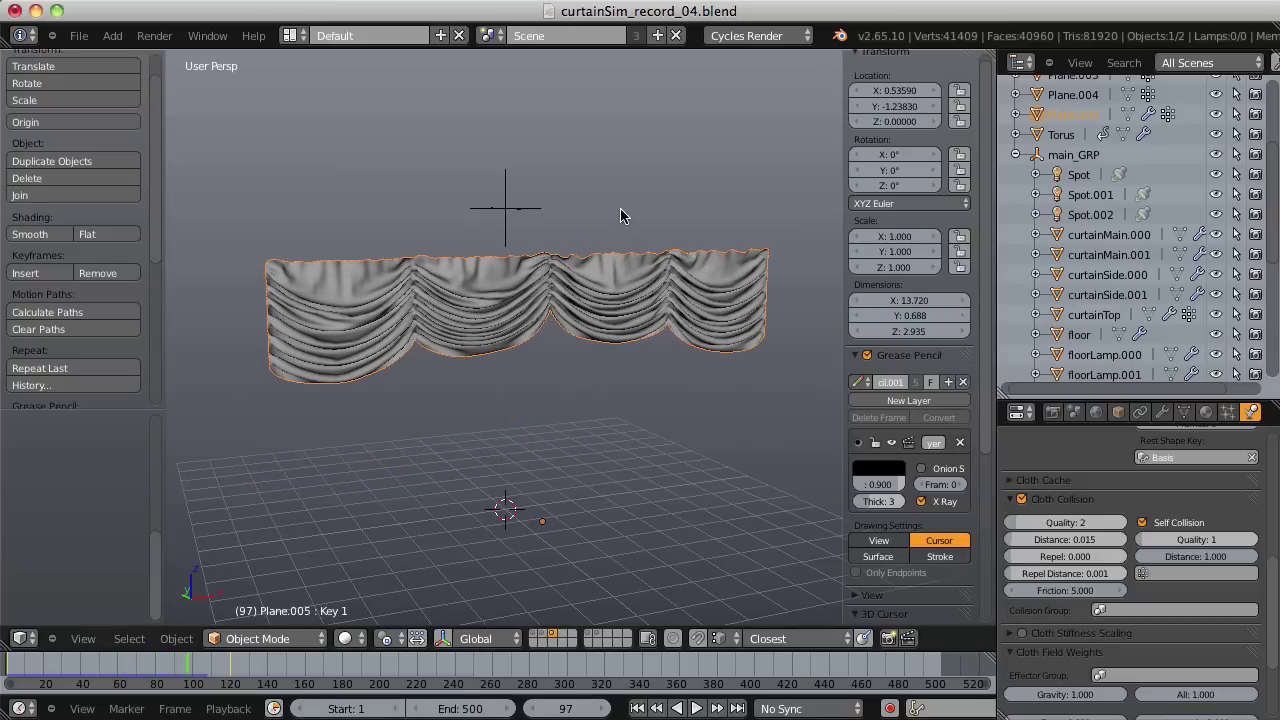
pyautogui.scroll(3, 563, 199)
pyautogui.scroll(5, 547, 224)
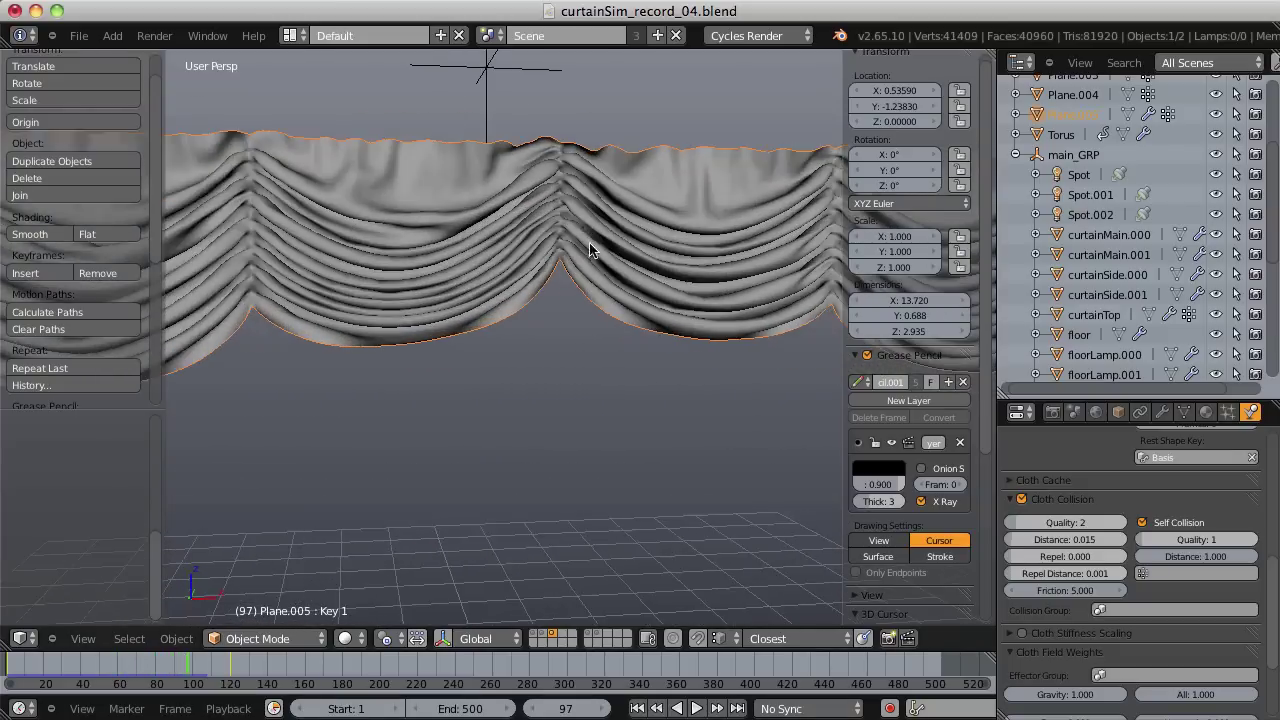
pyautogui.scroll(-8, 605, 213)
pyautogui.moveTo(166, 662)
pyautogui.mouseDown()
pyautogui.moveTo(40, 670)
pyautogui.moveTo(182, 662)
pyautogui.mouseUp()
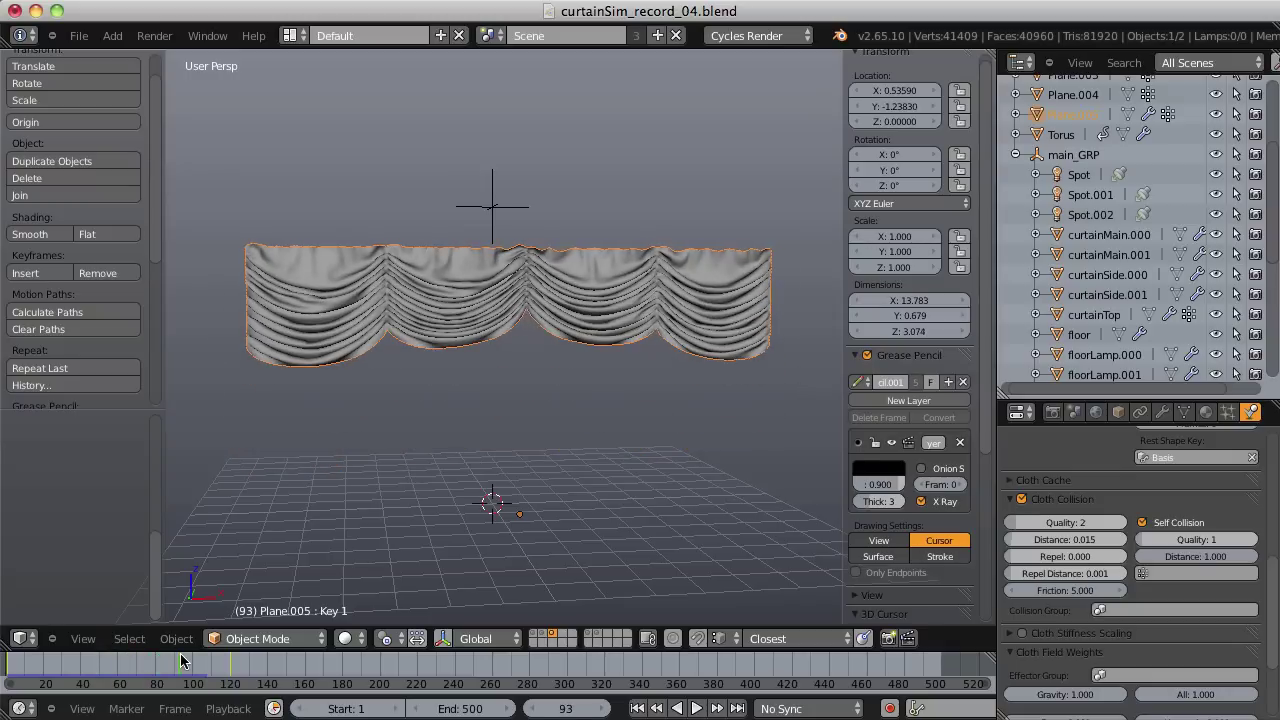
pyautogui.scroll(3, 585, 207)
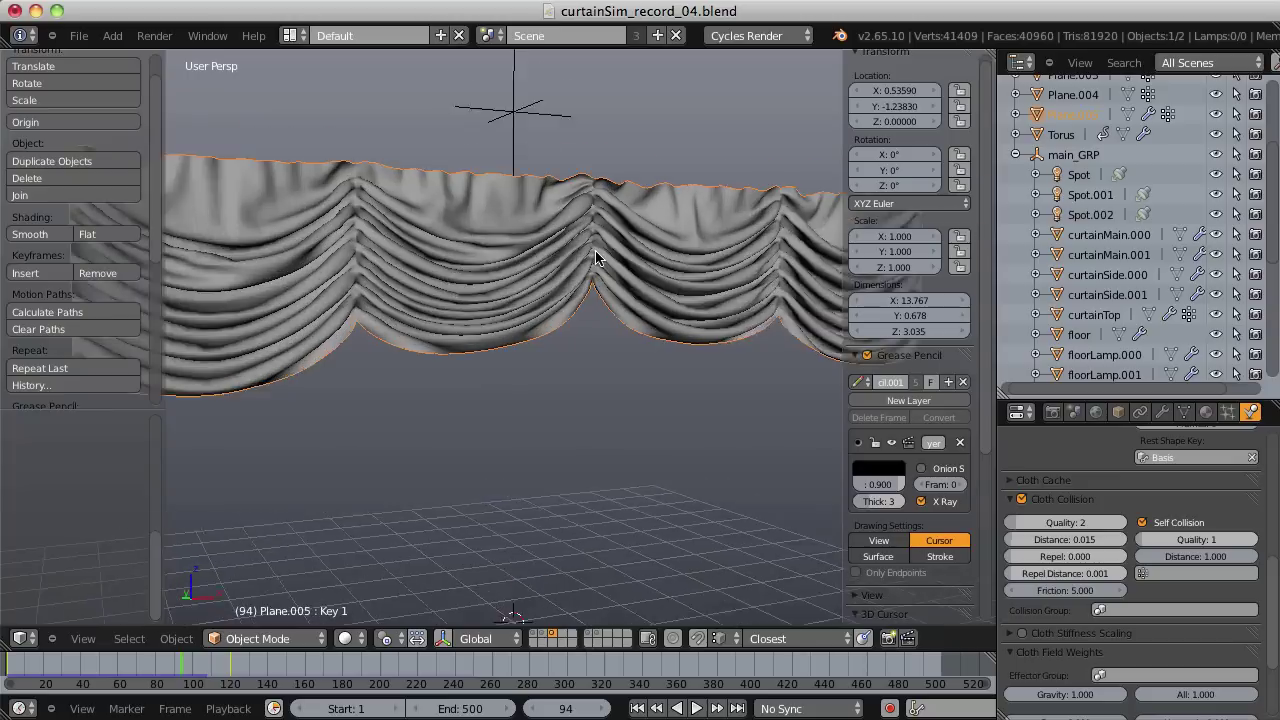
pyautogui.scroll(4, 585, 217)
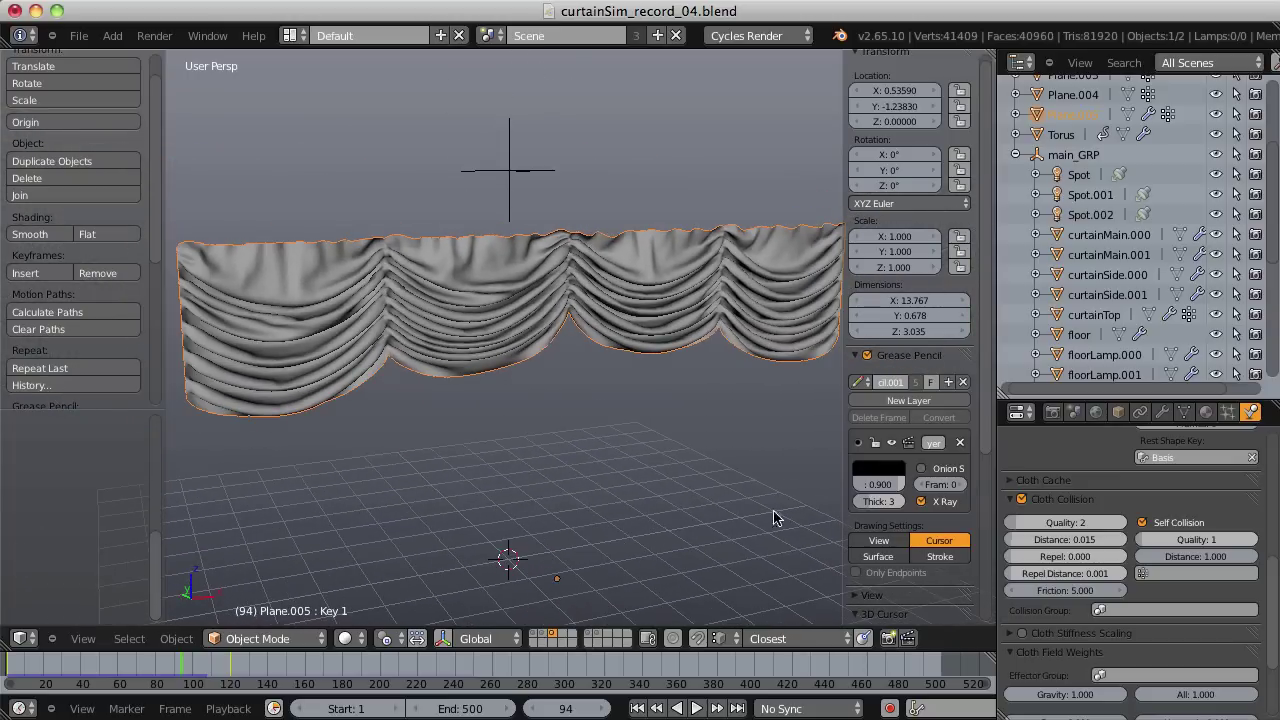
pyautogui.click(1162, 413)
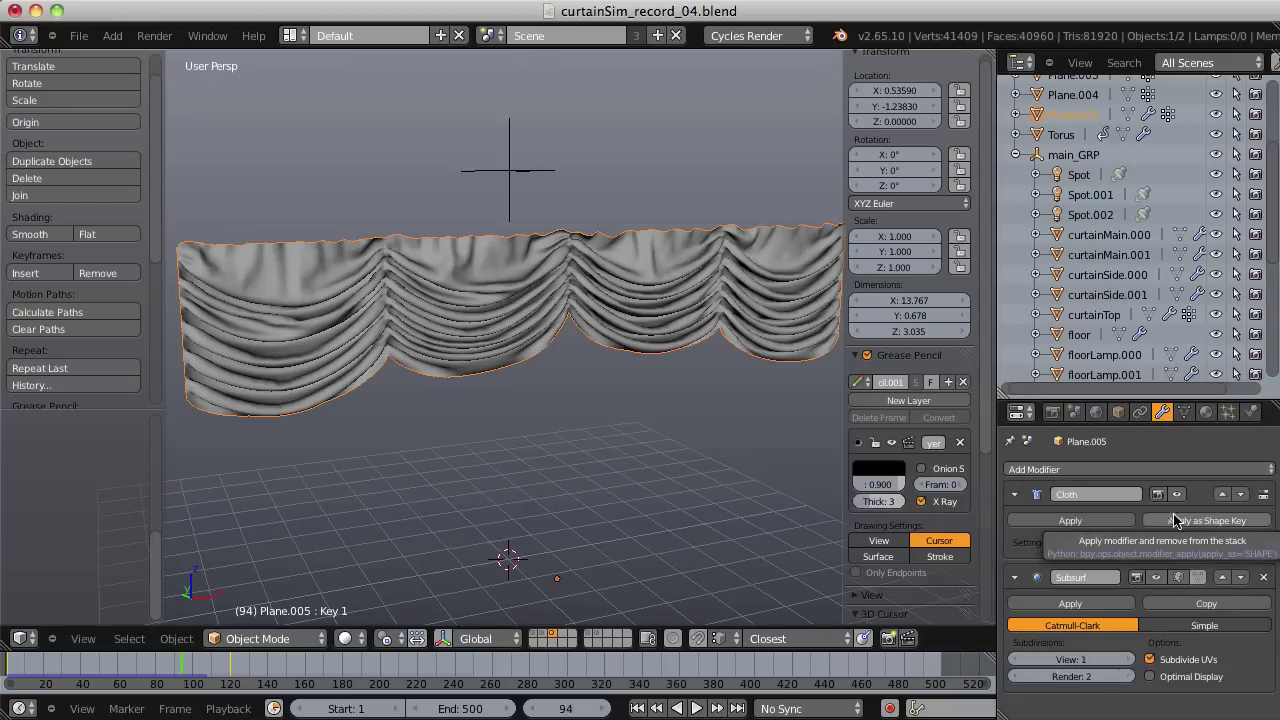
# Apply Cloth as a shape key, mute Key 1, set Cloth to 1.000, and show side curtains.
pyautogui.click(1208, 521)
pyautogui.click(1184, 412)
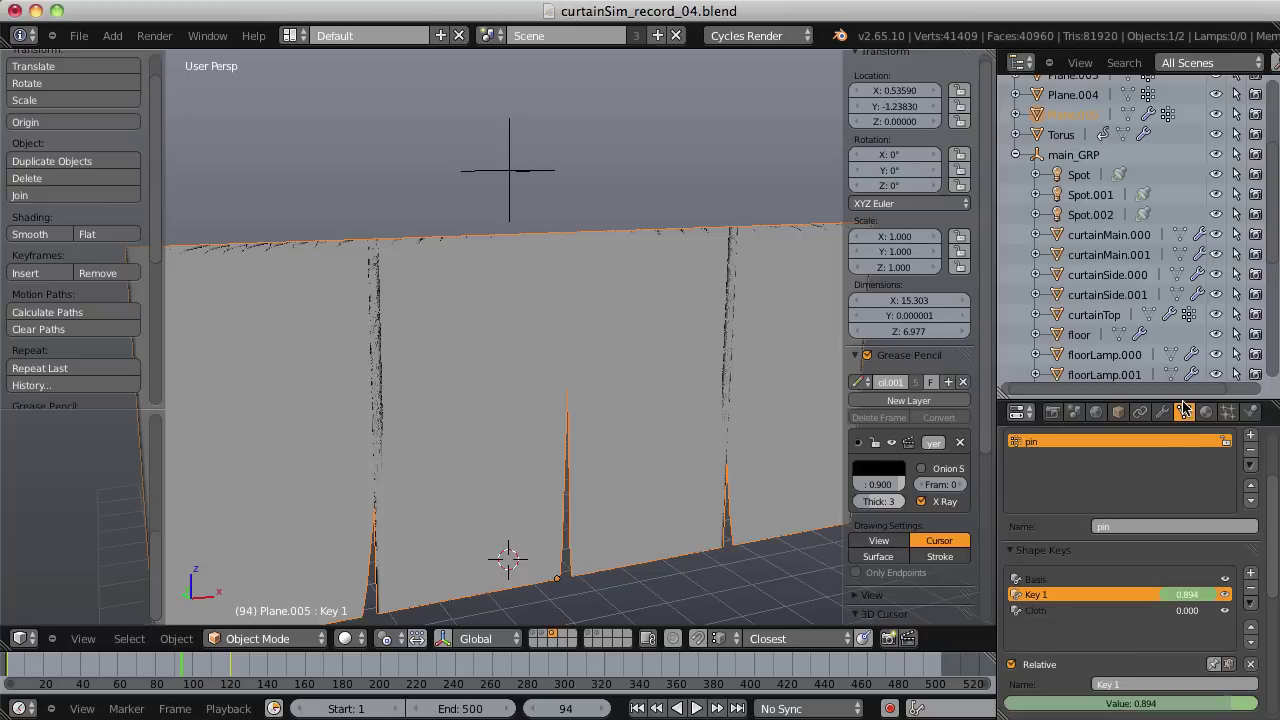
pyautogui.click(1225, 595)
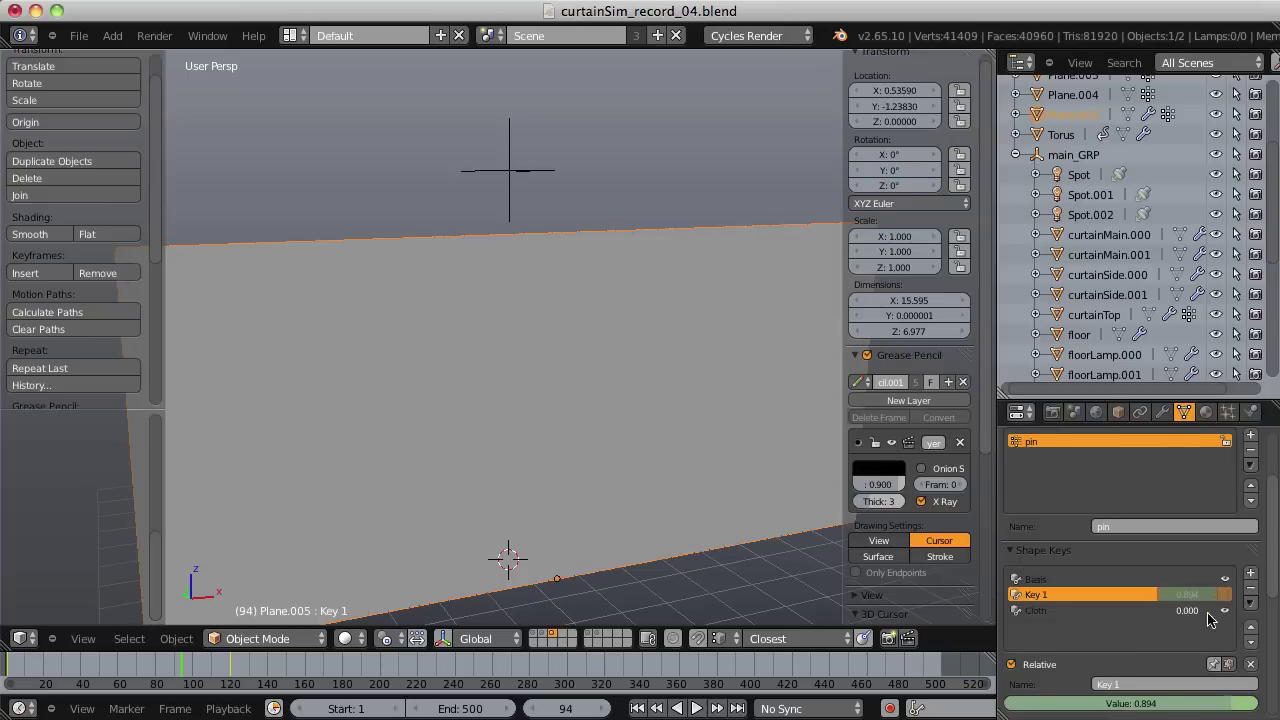
pyautogui.moveTo(1208, 620); pyautogui.dragTo(1250, 620)
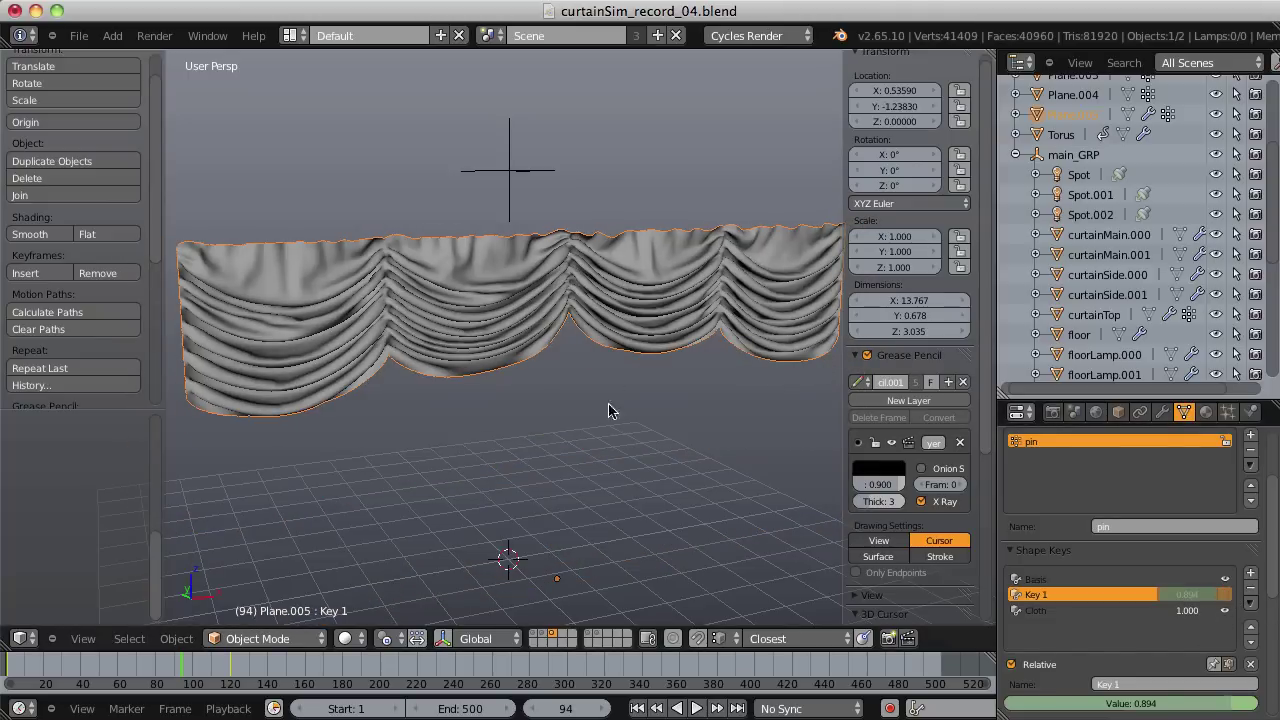
pyautogui.keyDown('shift'); pyautogui.click(542, 638); pyautogui.keyUp('shift')
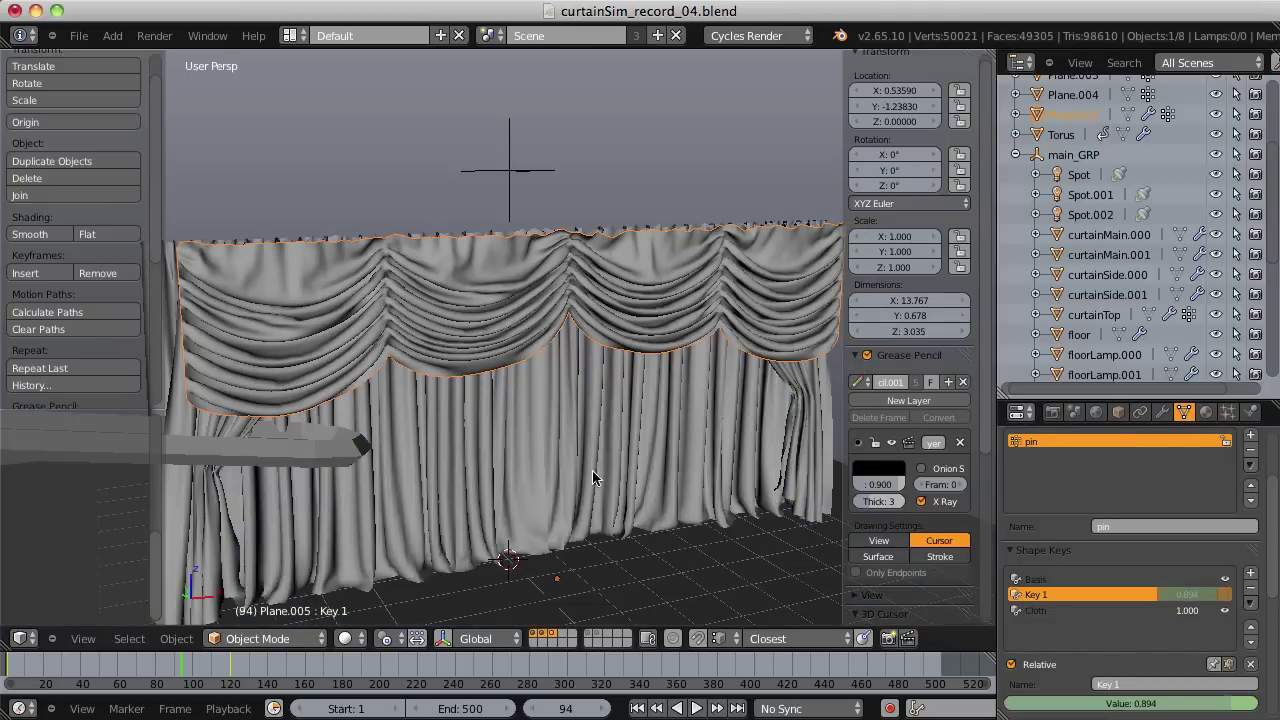
# Show the floor layer and delete the stray torus bar.
pyautogui.keyDown('shift'); pyautogui.click(557, 638); pyautogui.keyUp('shift')
pyautogui.scroll(-3, 419, 426)
pyautogui.moveTo(419, 426); pyautogui.dragTo(265, 420, button='middle')
pyautogui.rightClick(263, 420)
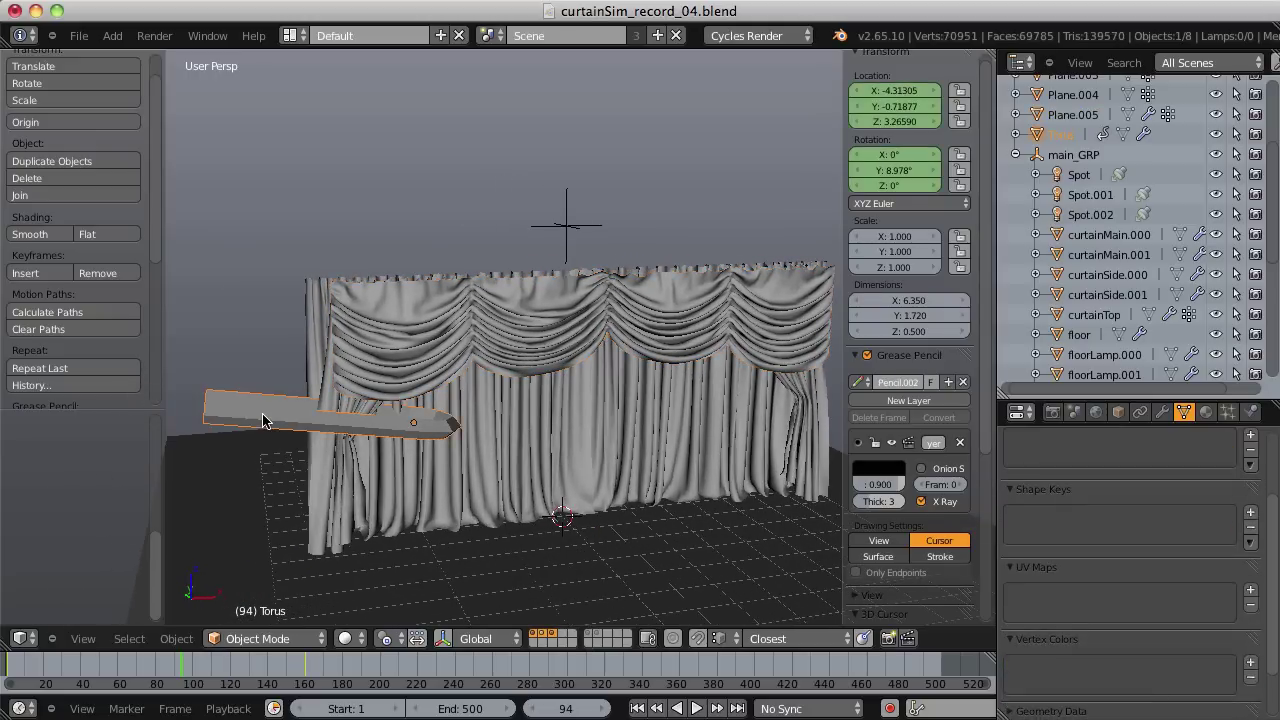
pyautogui.press('x')
pyautogui.click(494, 340)
# Raise the swag valance along Z above the curtains, sketching and undoing a guide line.
pyautogui.moveTo(514, 337); pyautogui.dragTo(620, 330, button='middle')
pyautogui.rightClick(630, 328)
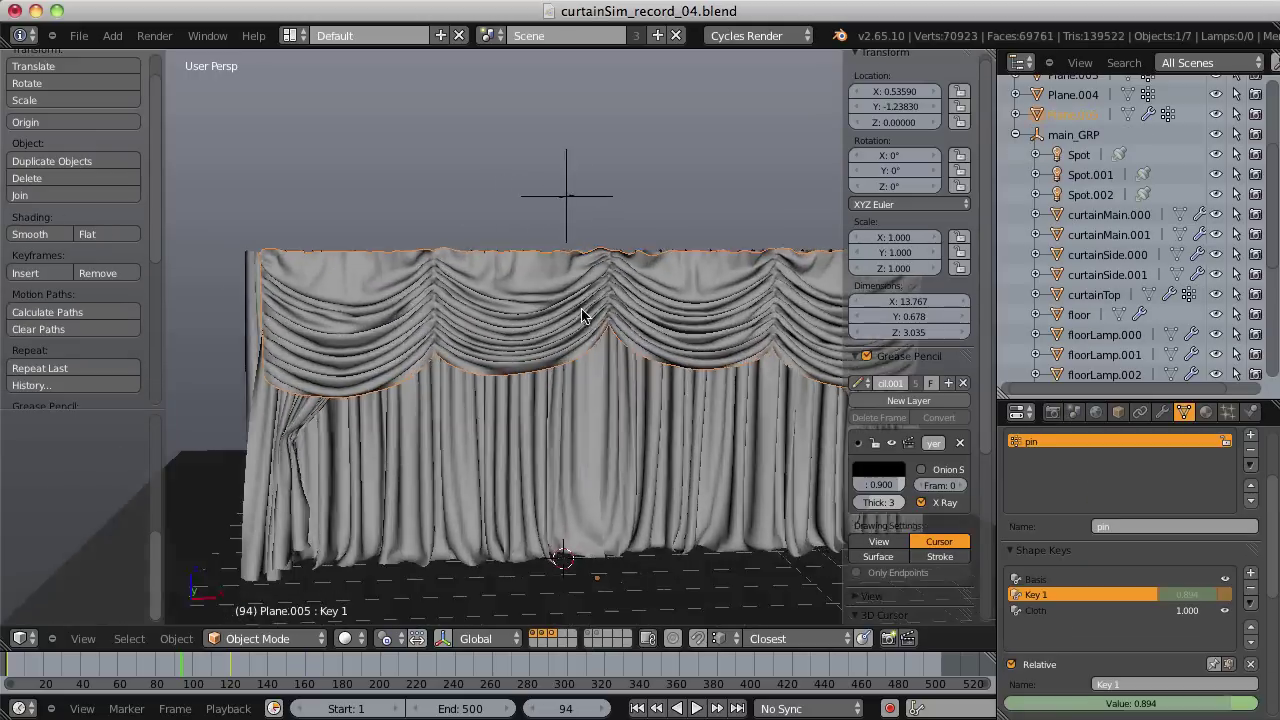
pyautogui.scroll(2, 638, 325)
pyautogui.press('g')
pyautogui.press('z')
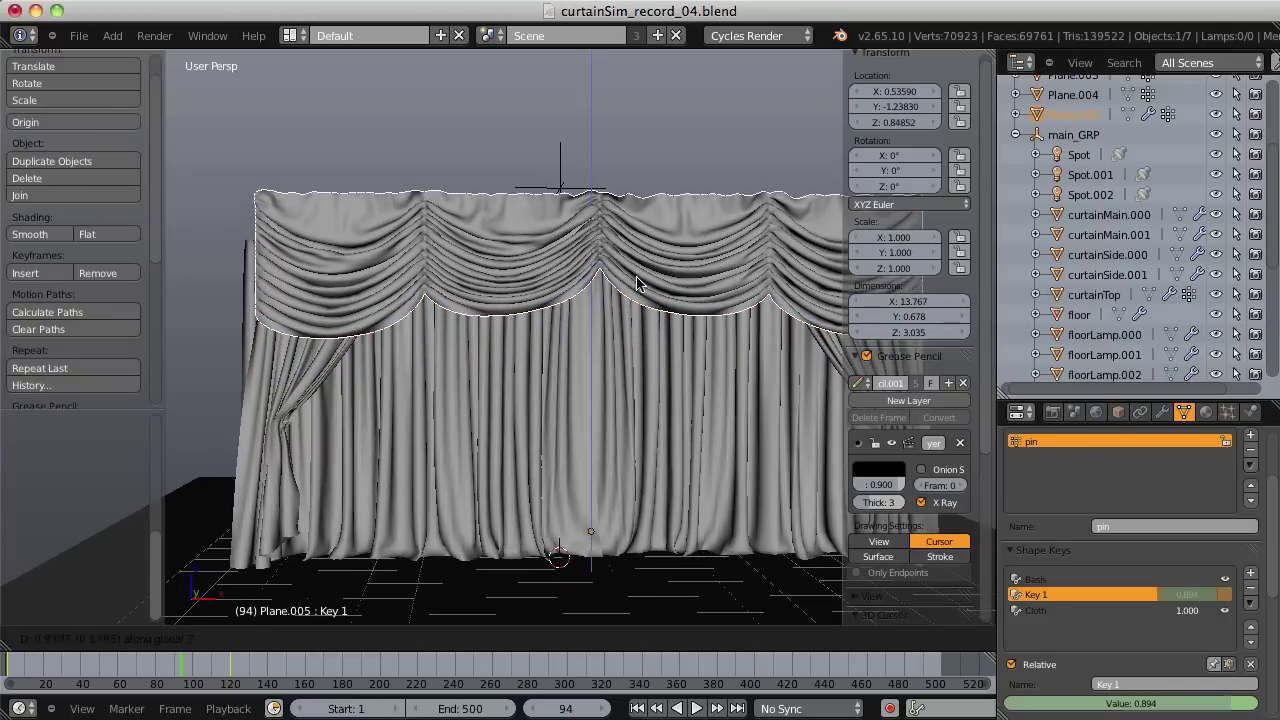
pyautogui.click(637, 276)
pyautogui.moveTo(640, 292); pyautogui.dragTo(580, 278, button='middle')
pyautogui.moveTo(332, 266); pyautogui.dragTo(826, 255)
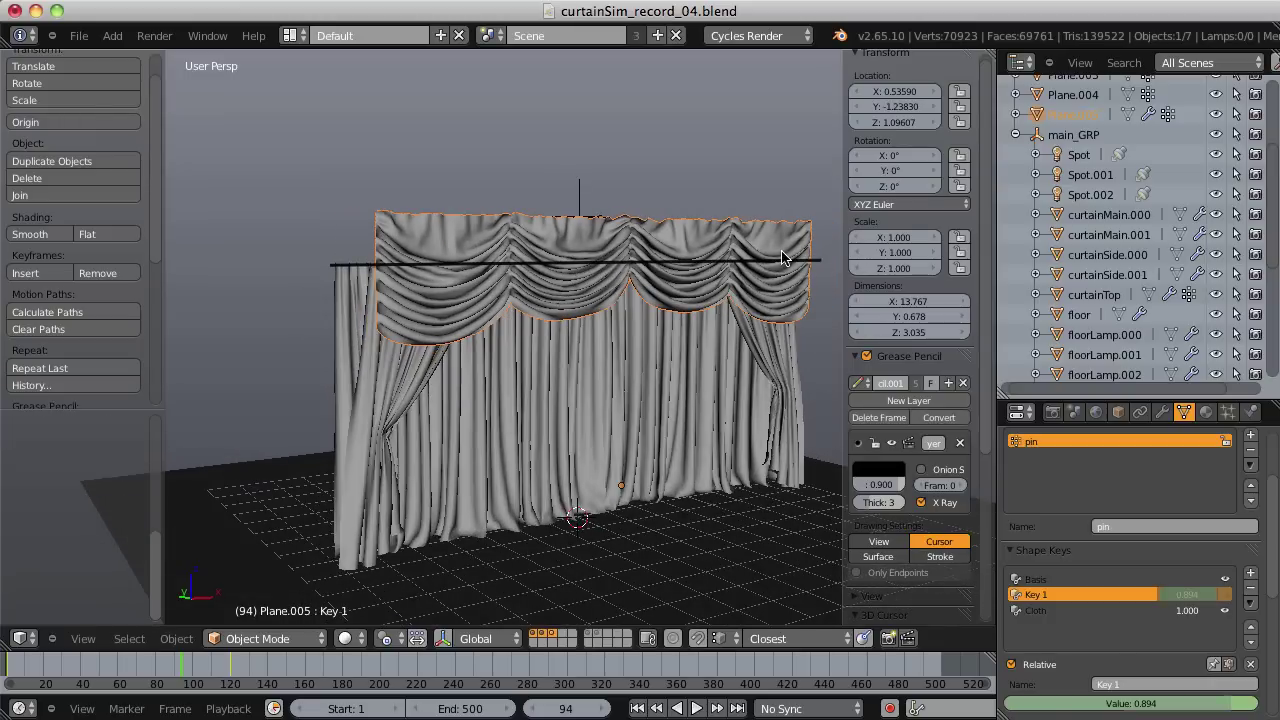
pyautogui.hotkey('ctrl', 'z')
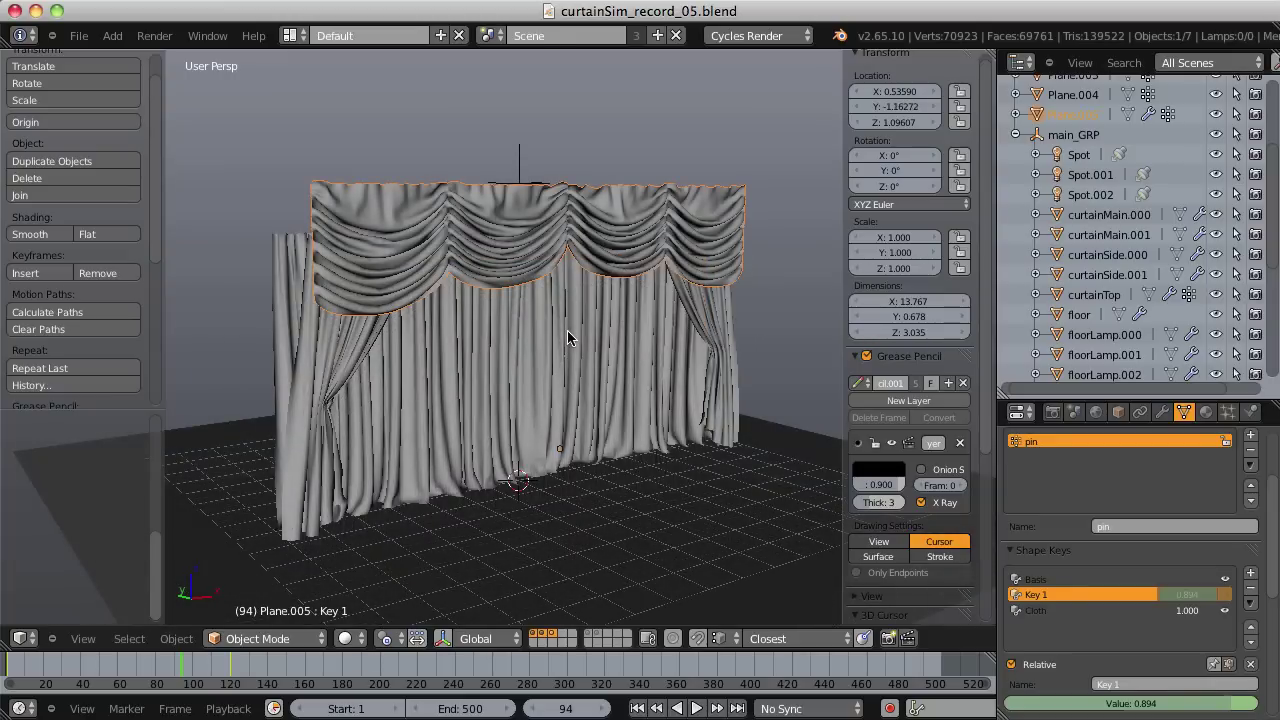
# Enable the proscenium stage layer and tilt the view to see the whole stage.
pyautogui.moveTo(576, 335); pyautogui.dragTo(515, 290, button='middle')
pyautogui.keyDown('shift'); pyautogui.click(592, 634); pyautogui.keyUp('shift')
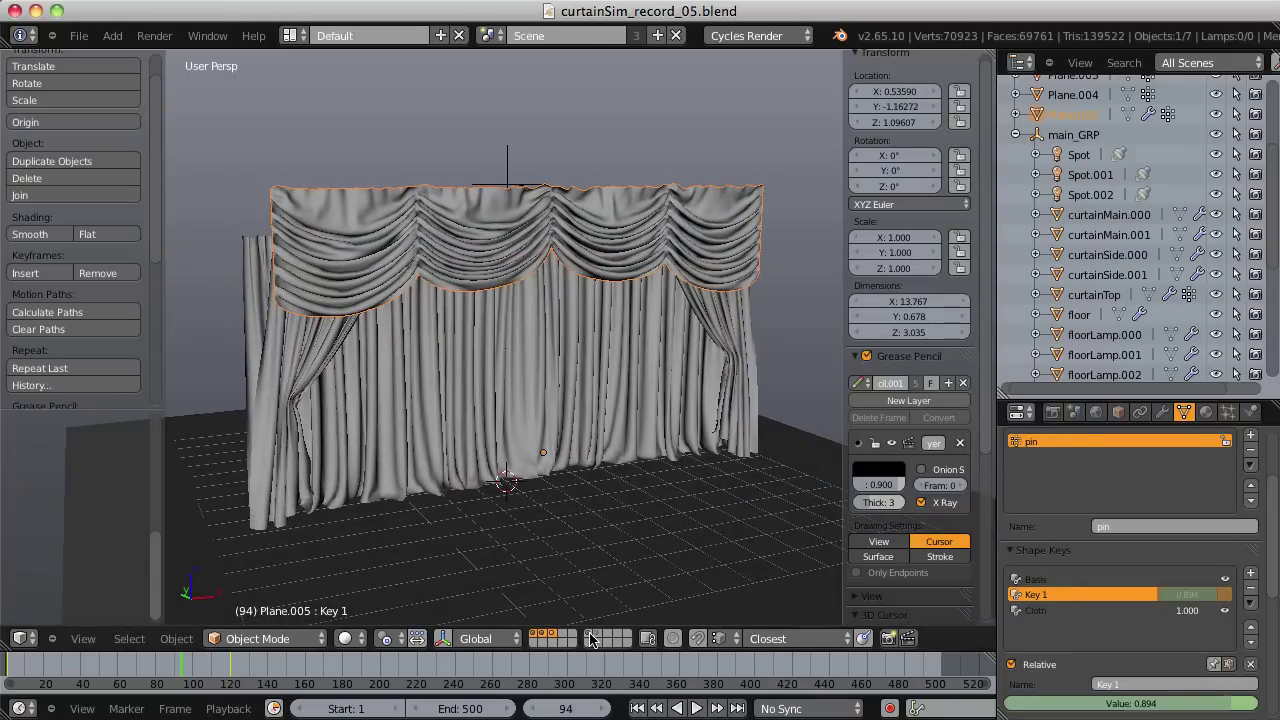
pyautogui.scroll(-4, 625, 527)
pyautogui.moveTo(625, 527); pyautogui.dragTo(636, 402, button='middle')
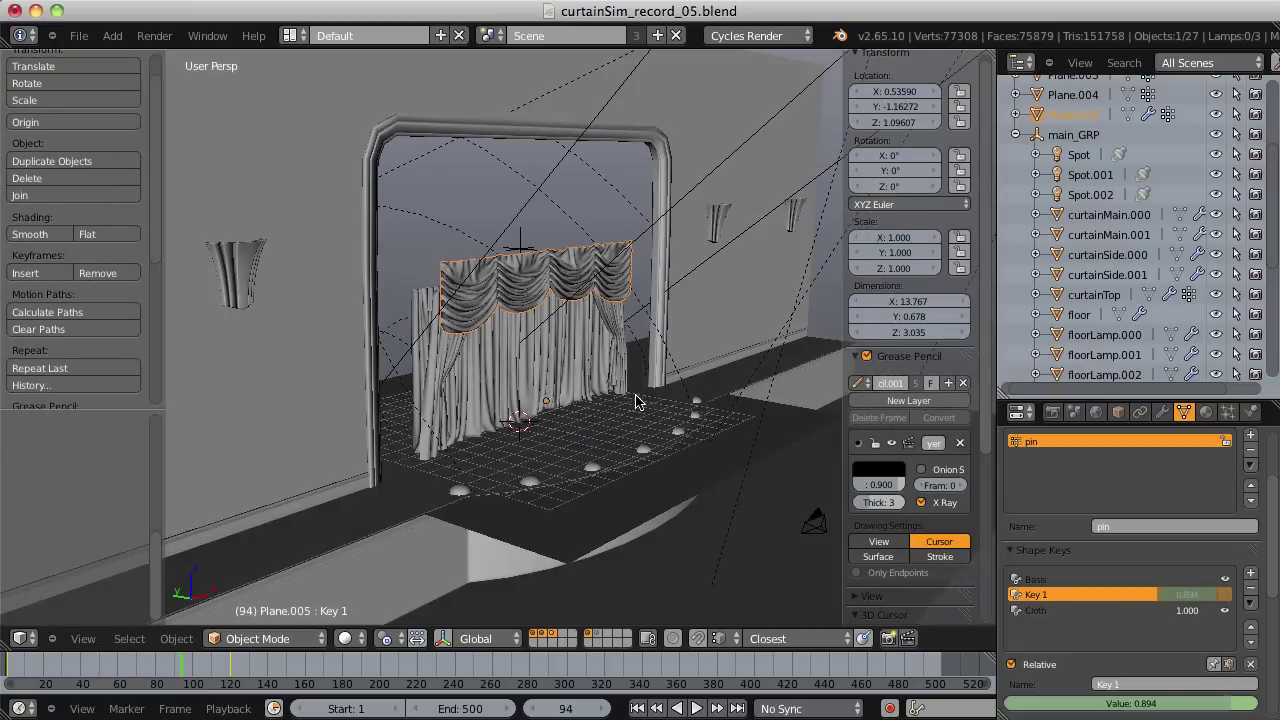
# Delete the extra floor plane from the scene.
pyautogui.rightClick(812, 404)
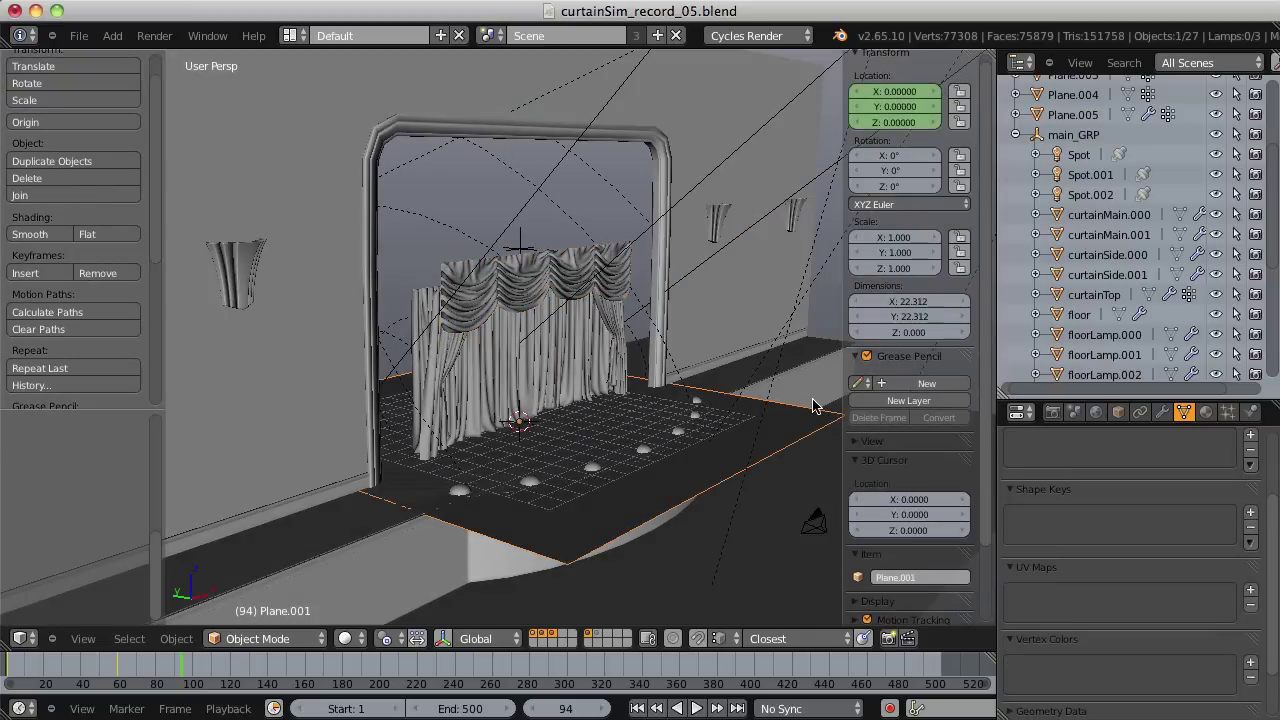
pyautogui.press('x')
pyautogui.click(772, 368)
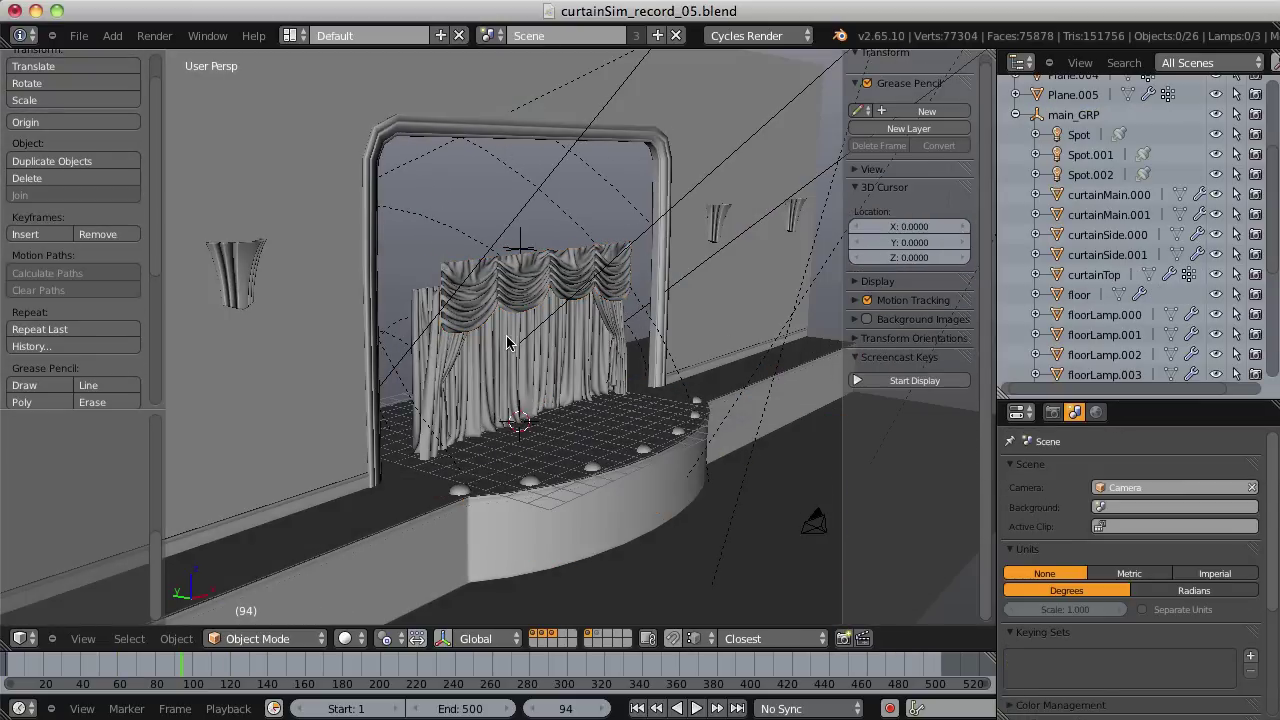
pyautogui.scroll(5, 506, 342)
# Select the swag valance and all curtains, then scale them up around the 3D cursor.
pyautogui.rightClick(392, 278)
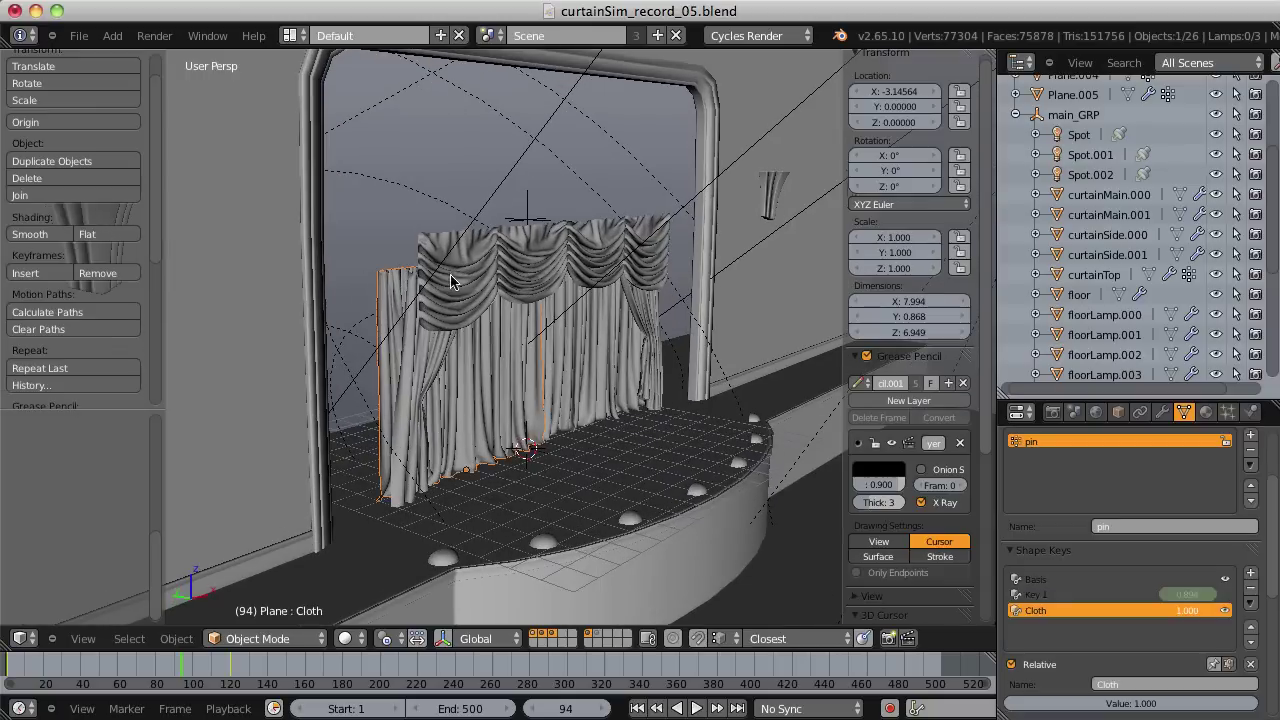
pyautogui.rightClick(450, 335)
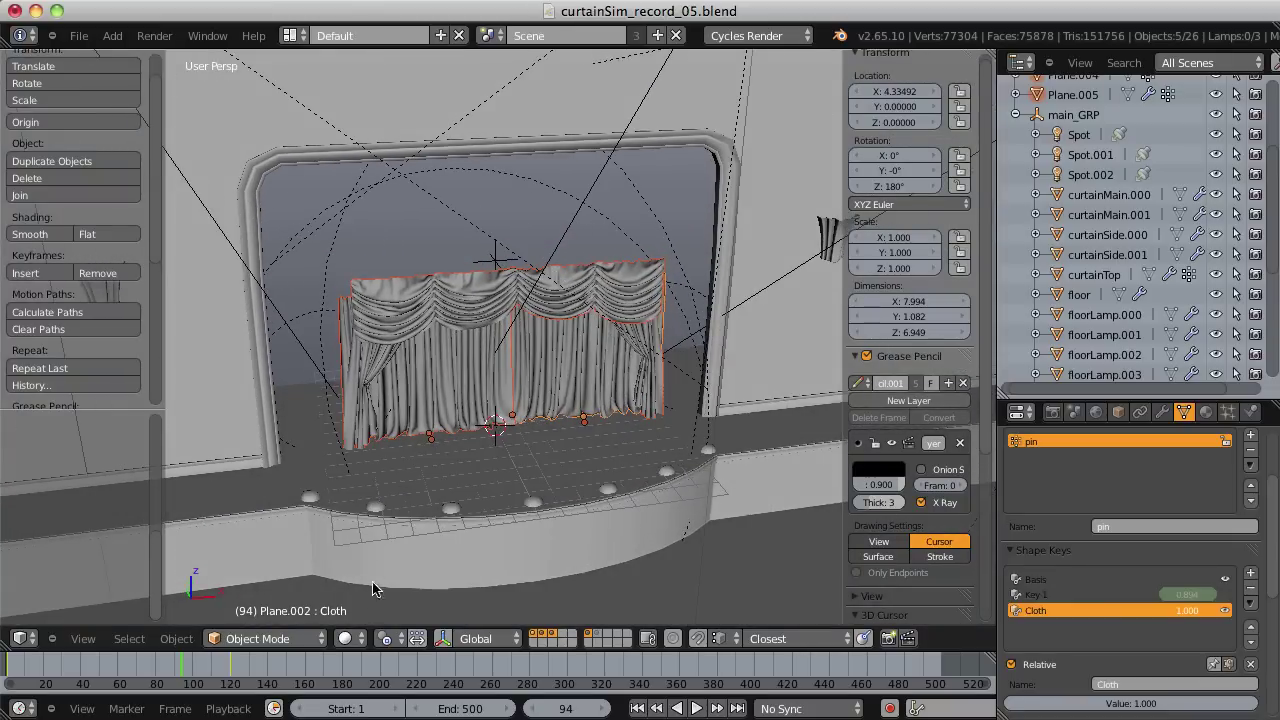
pyautogui.click(384, 638)
pyautogui.click(418, 600)
pyautogui.press('s')
pyautogui.click(634, 286)
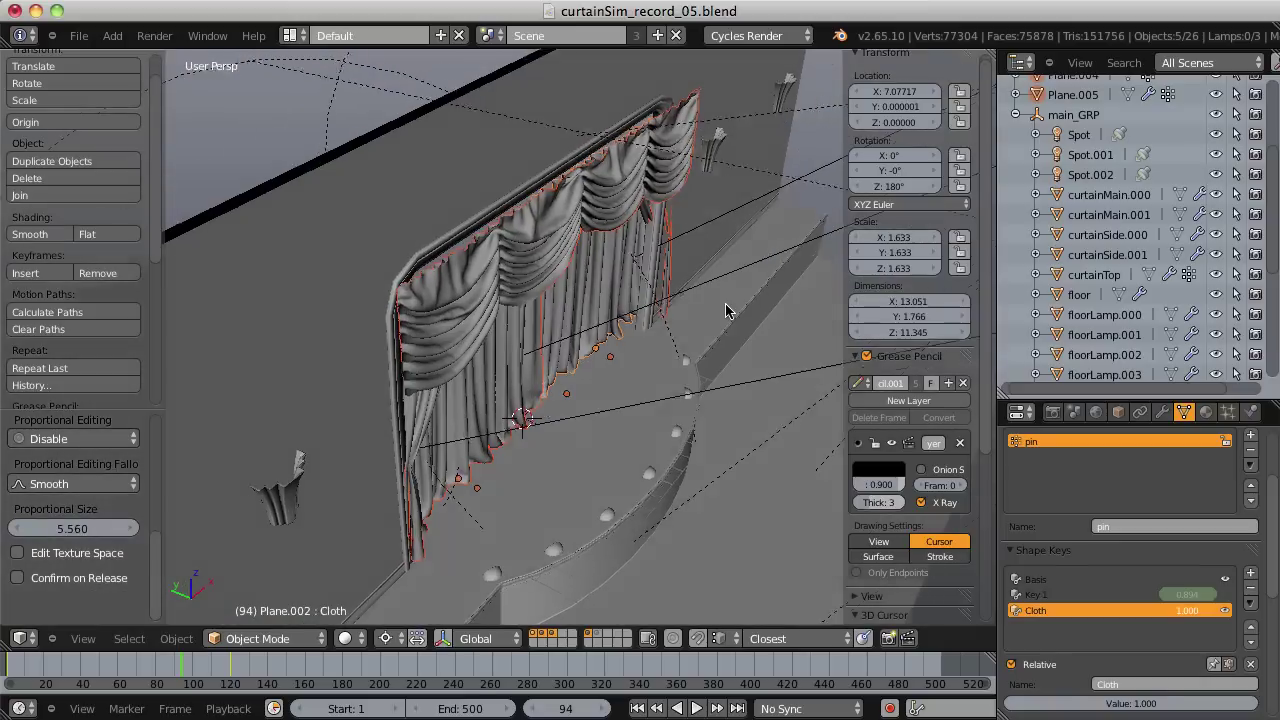
# Move the curtain set sideways and along Y into the proscenium opening.
pyautogui.moveTo(727, 311); pyautogui.dragTo(697, 291, button='middle')
pyautogui.press('g')
pyautogui.click(575, 280)
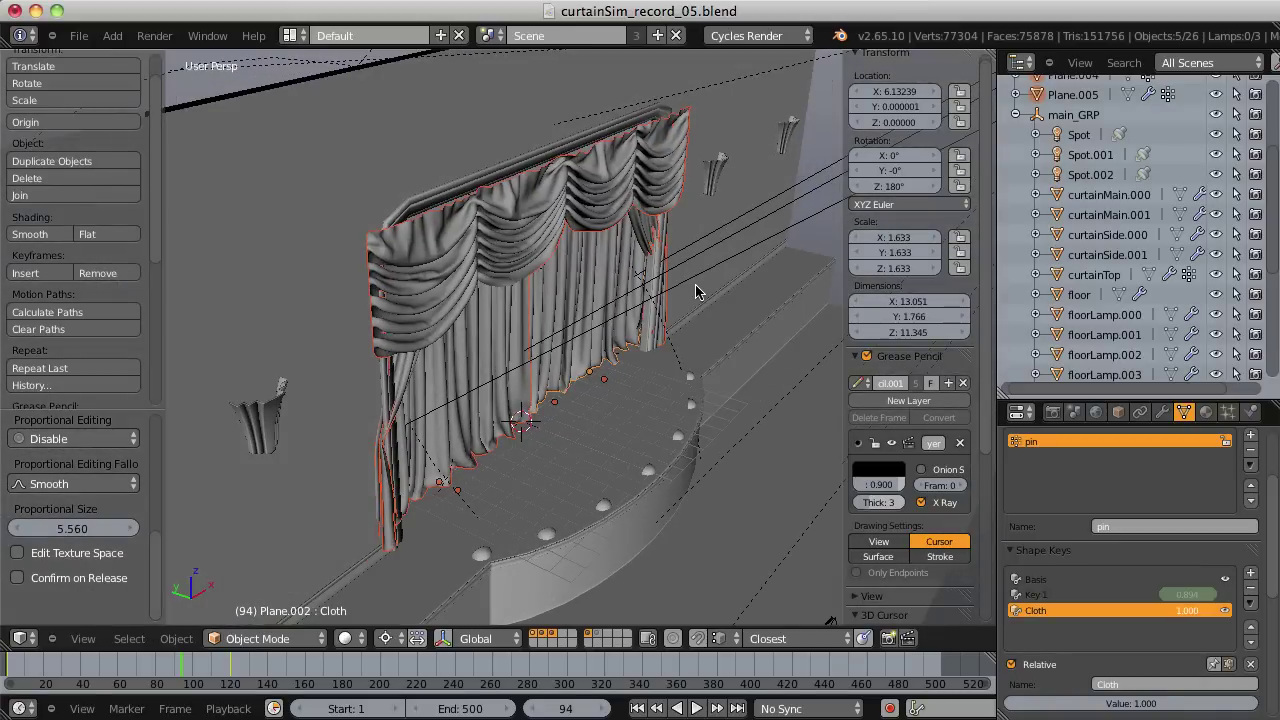
pyautogui.press('g')
pyautogui.press('y')
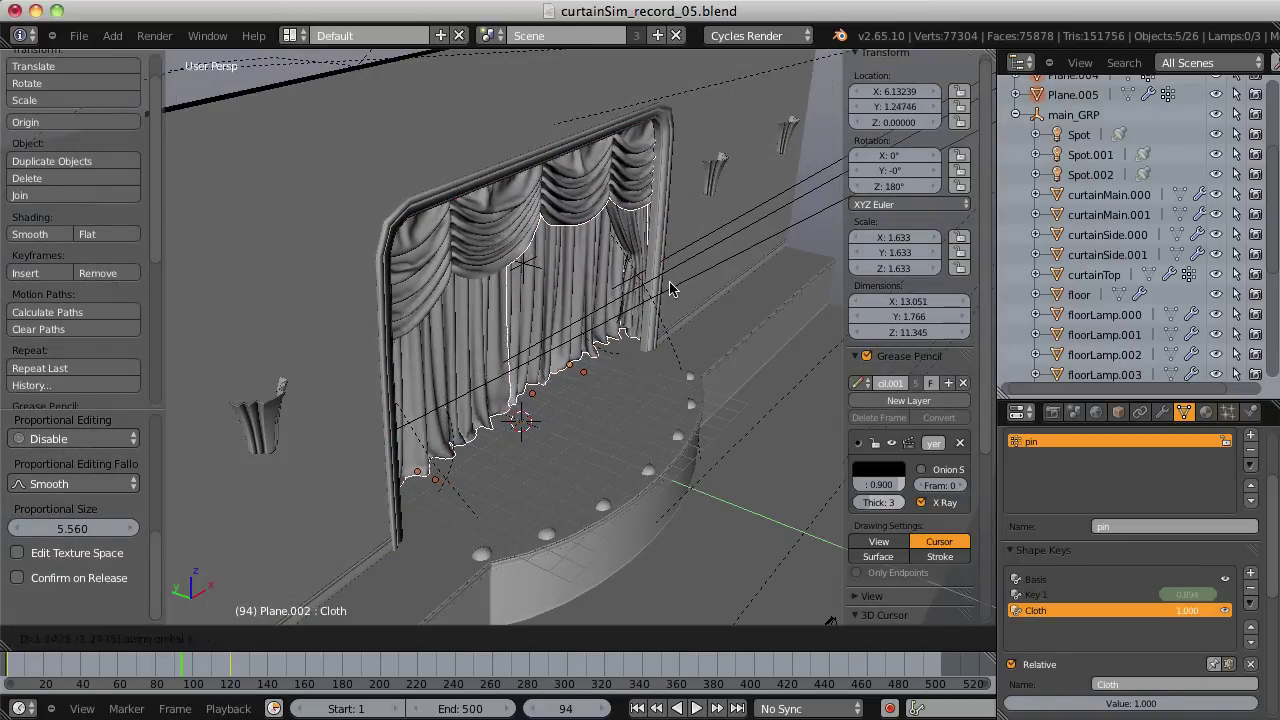
pyautogui.click(665, 290)
# Narrow the curtains along X and stretch them taller along Z, to 11.422 × 13.108.
pyautogui.moveTo(665, 290); pyautogui.dragTo(607, 293, button='middle')
pyautogui.press('s')
pyautogui.press('x')
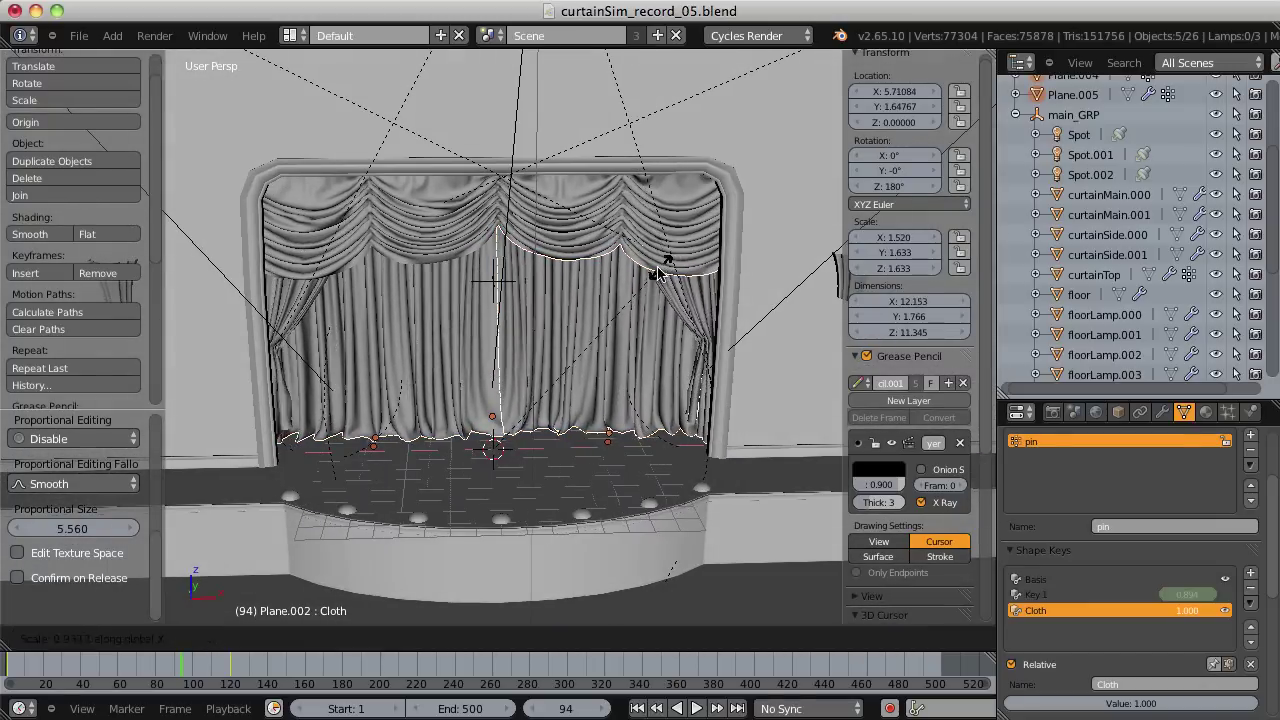
pyautogui.click(643, 270)
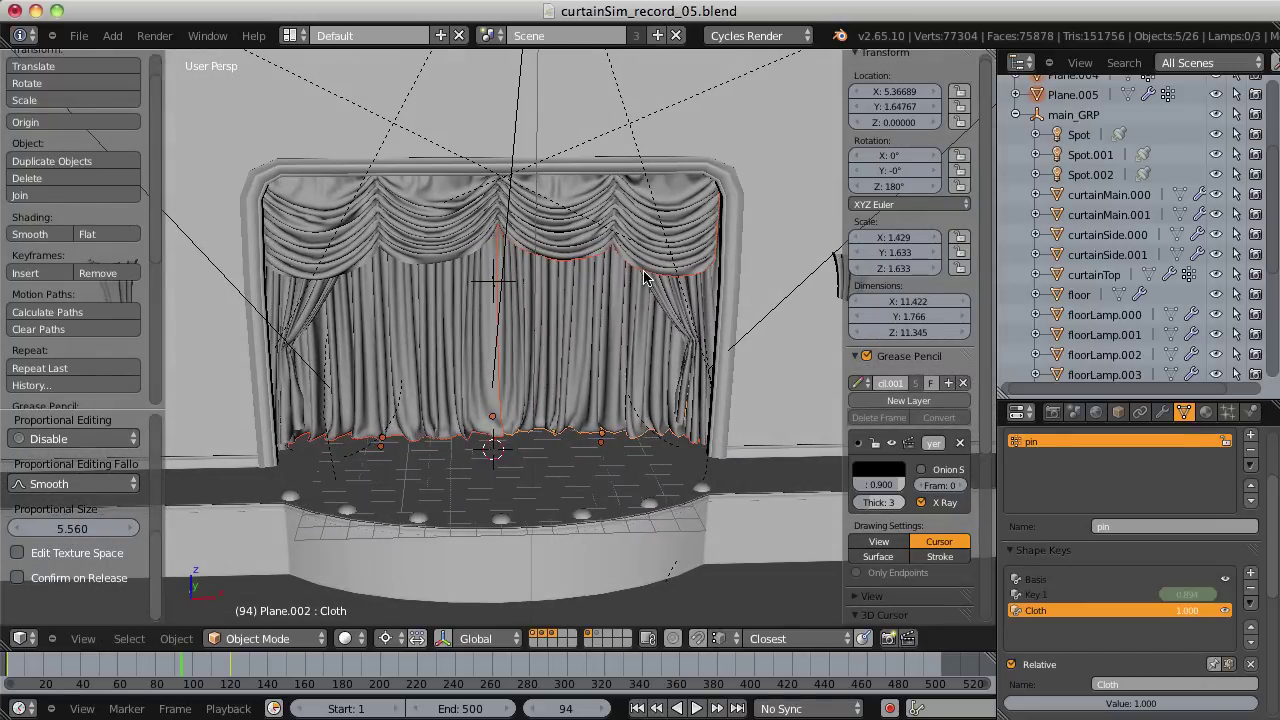
pyautogui.press('s')
pyautogui.press('z')
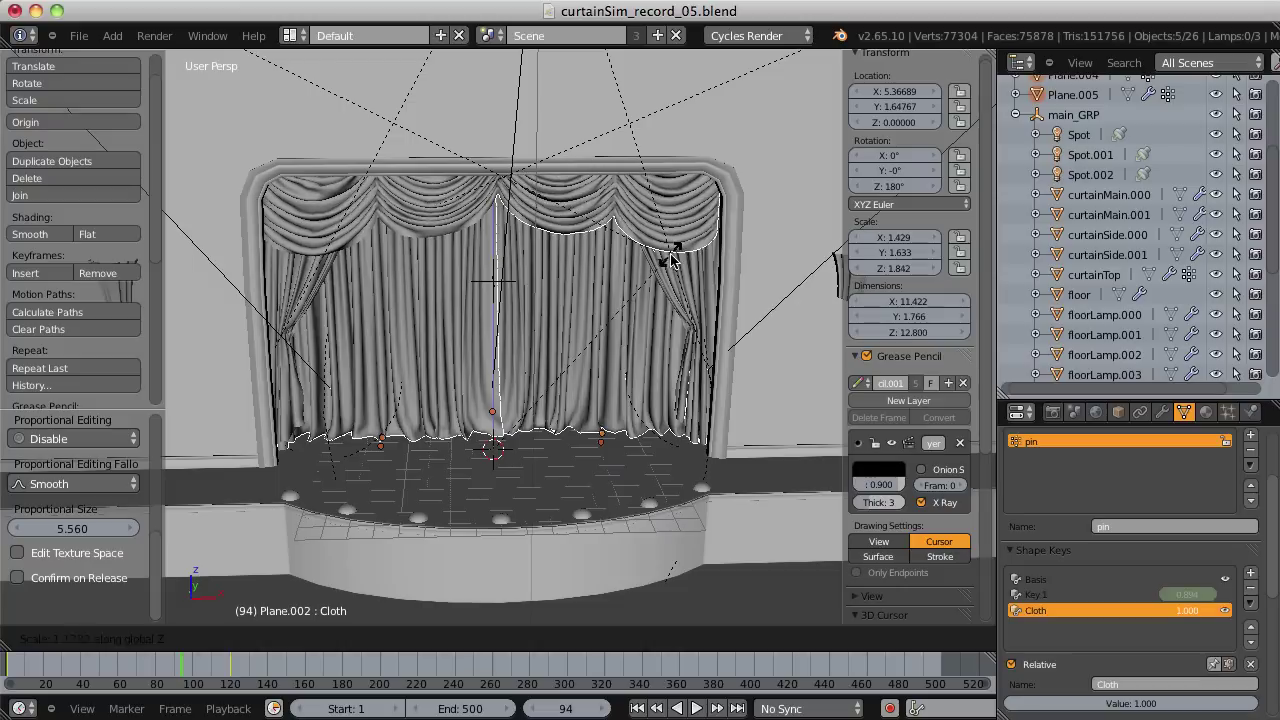
pyautogui.click(668, 259)
pyautogui.moveTo(630, 275); pyautogui.dragTo(557, 263, button='middle')
pyautogui.press('a')
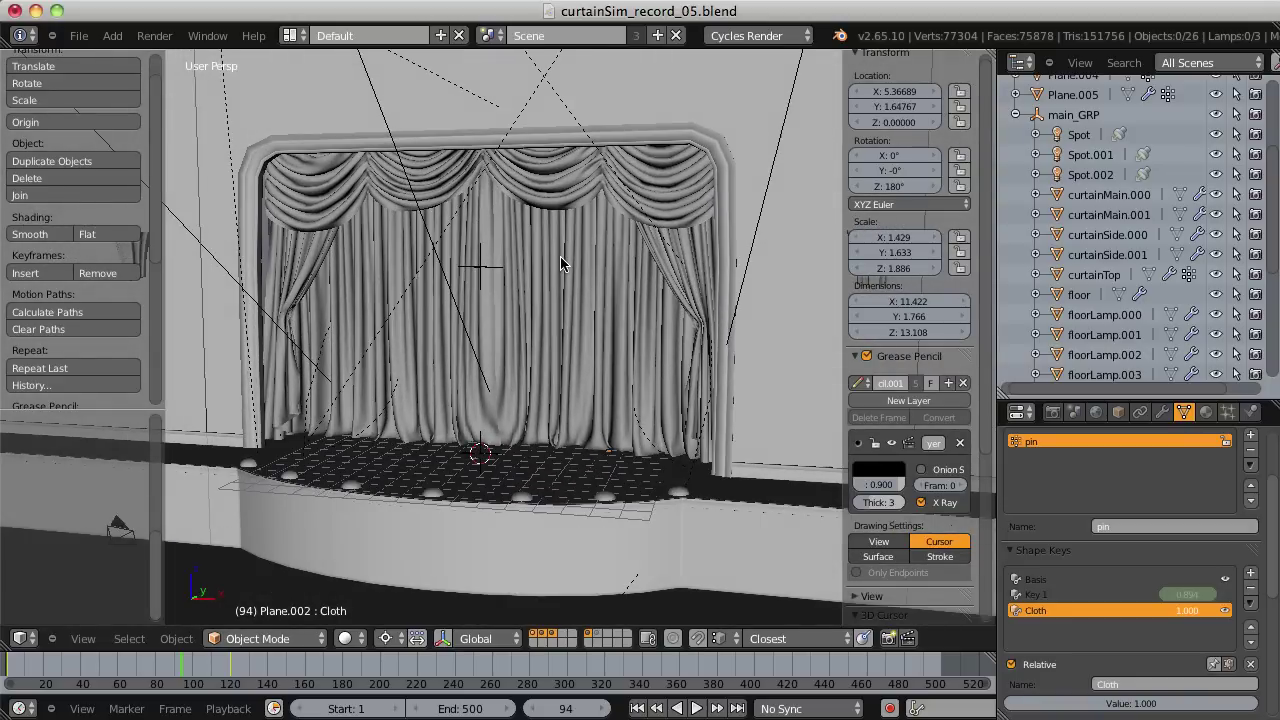
pyautogui.scroll(4, 465, 165)
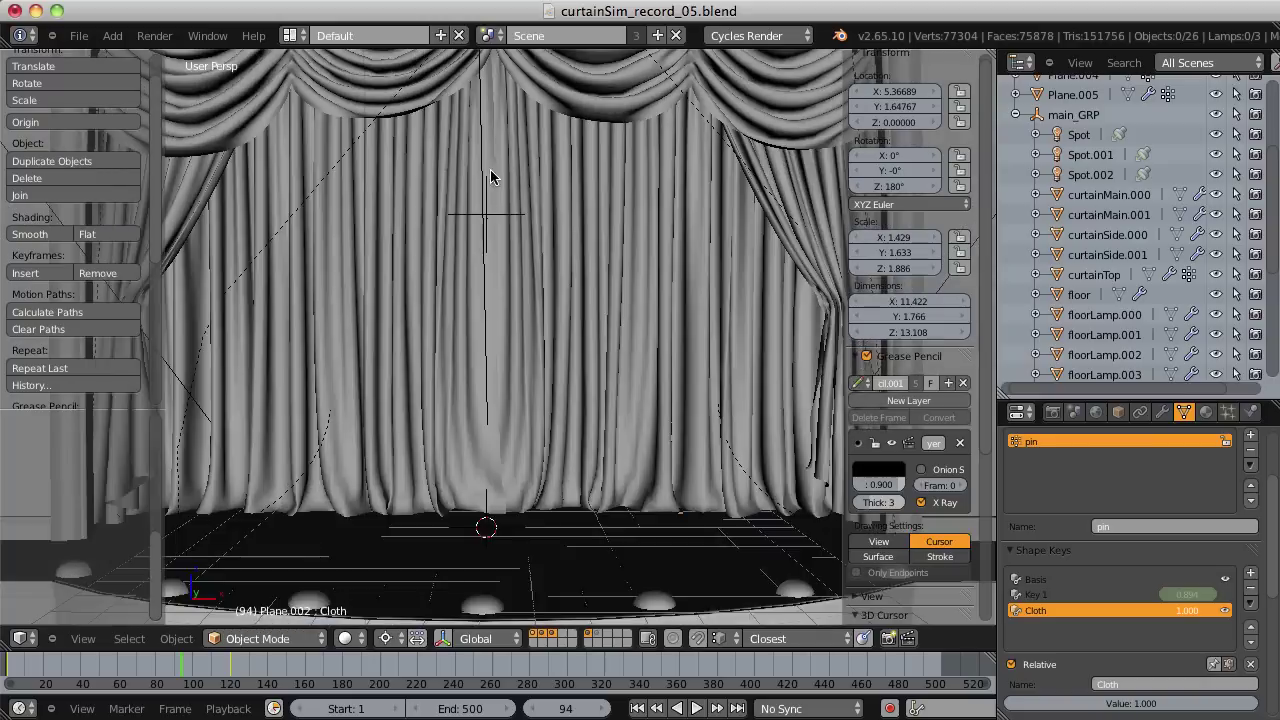
pyautogui.moveTo(490, 169); pyautogui.dragTo(431, 197, button='middle')
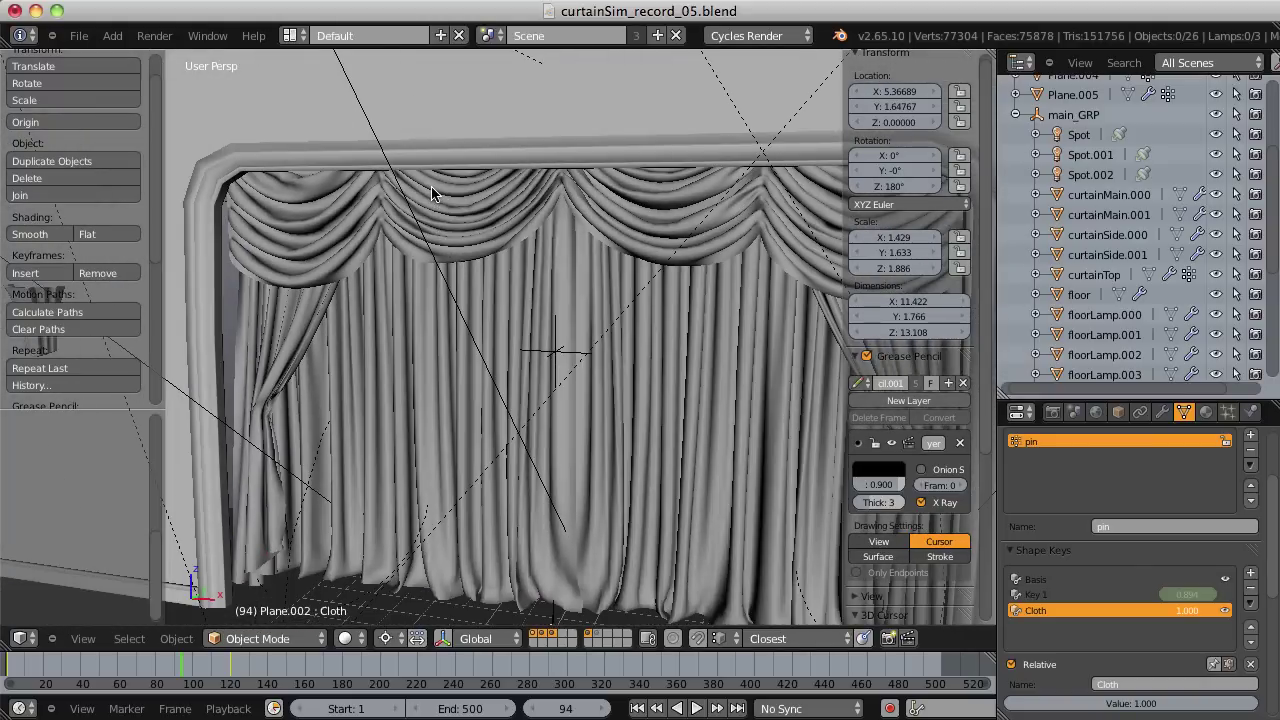
pyautogui.scroll(-5, 431, 192)
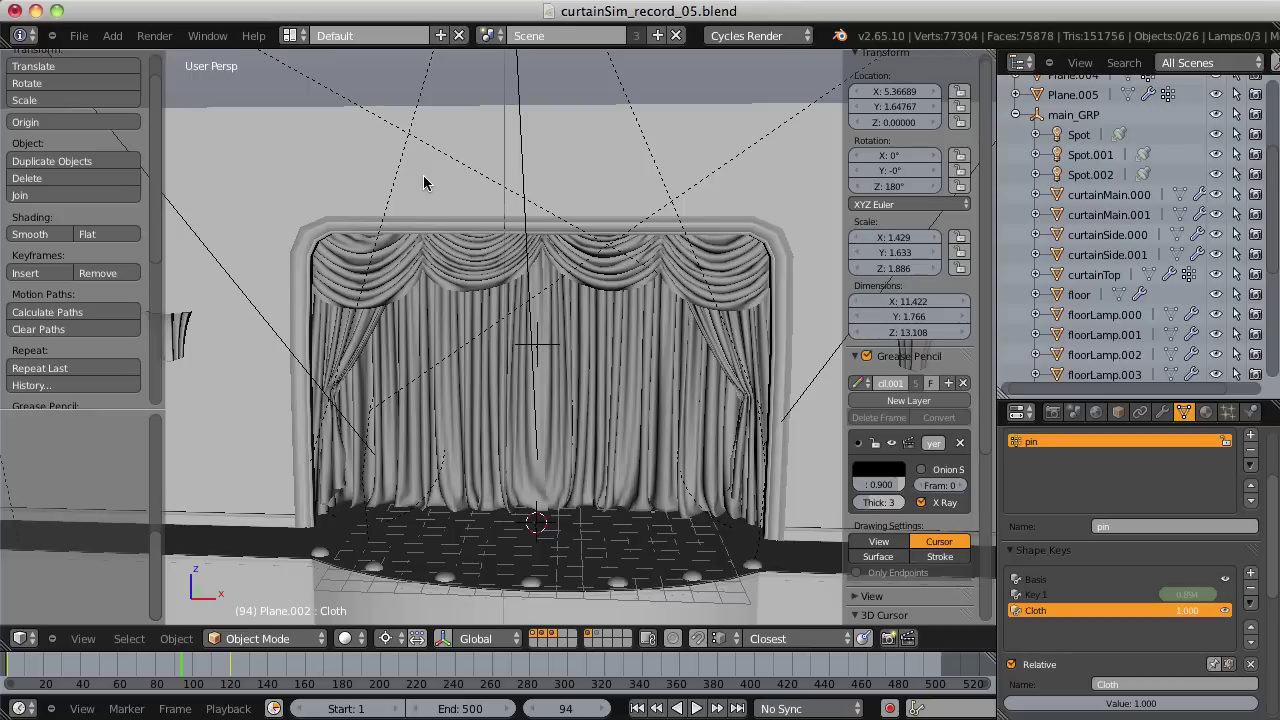
pyautogui.moveTo(438, 193); pyautogui.dragTo(482, 195, button='middle')
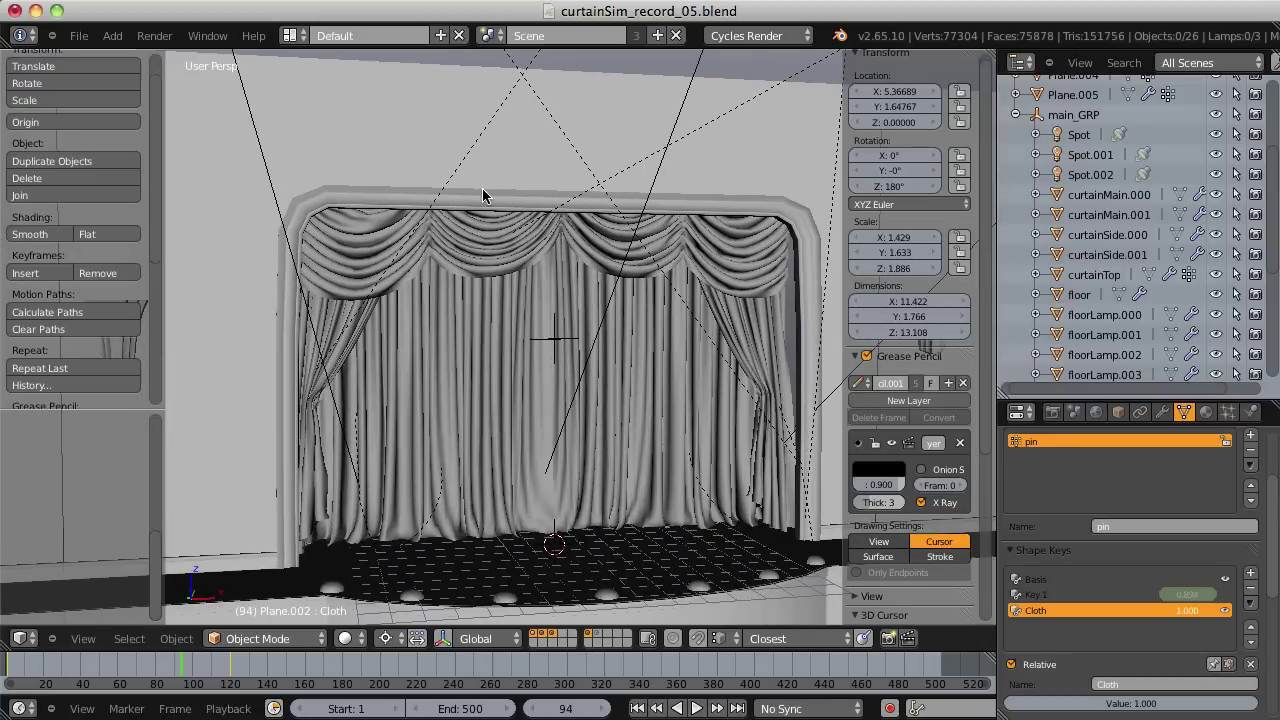